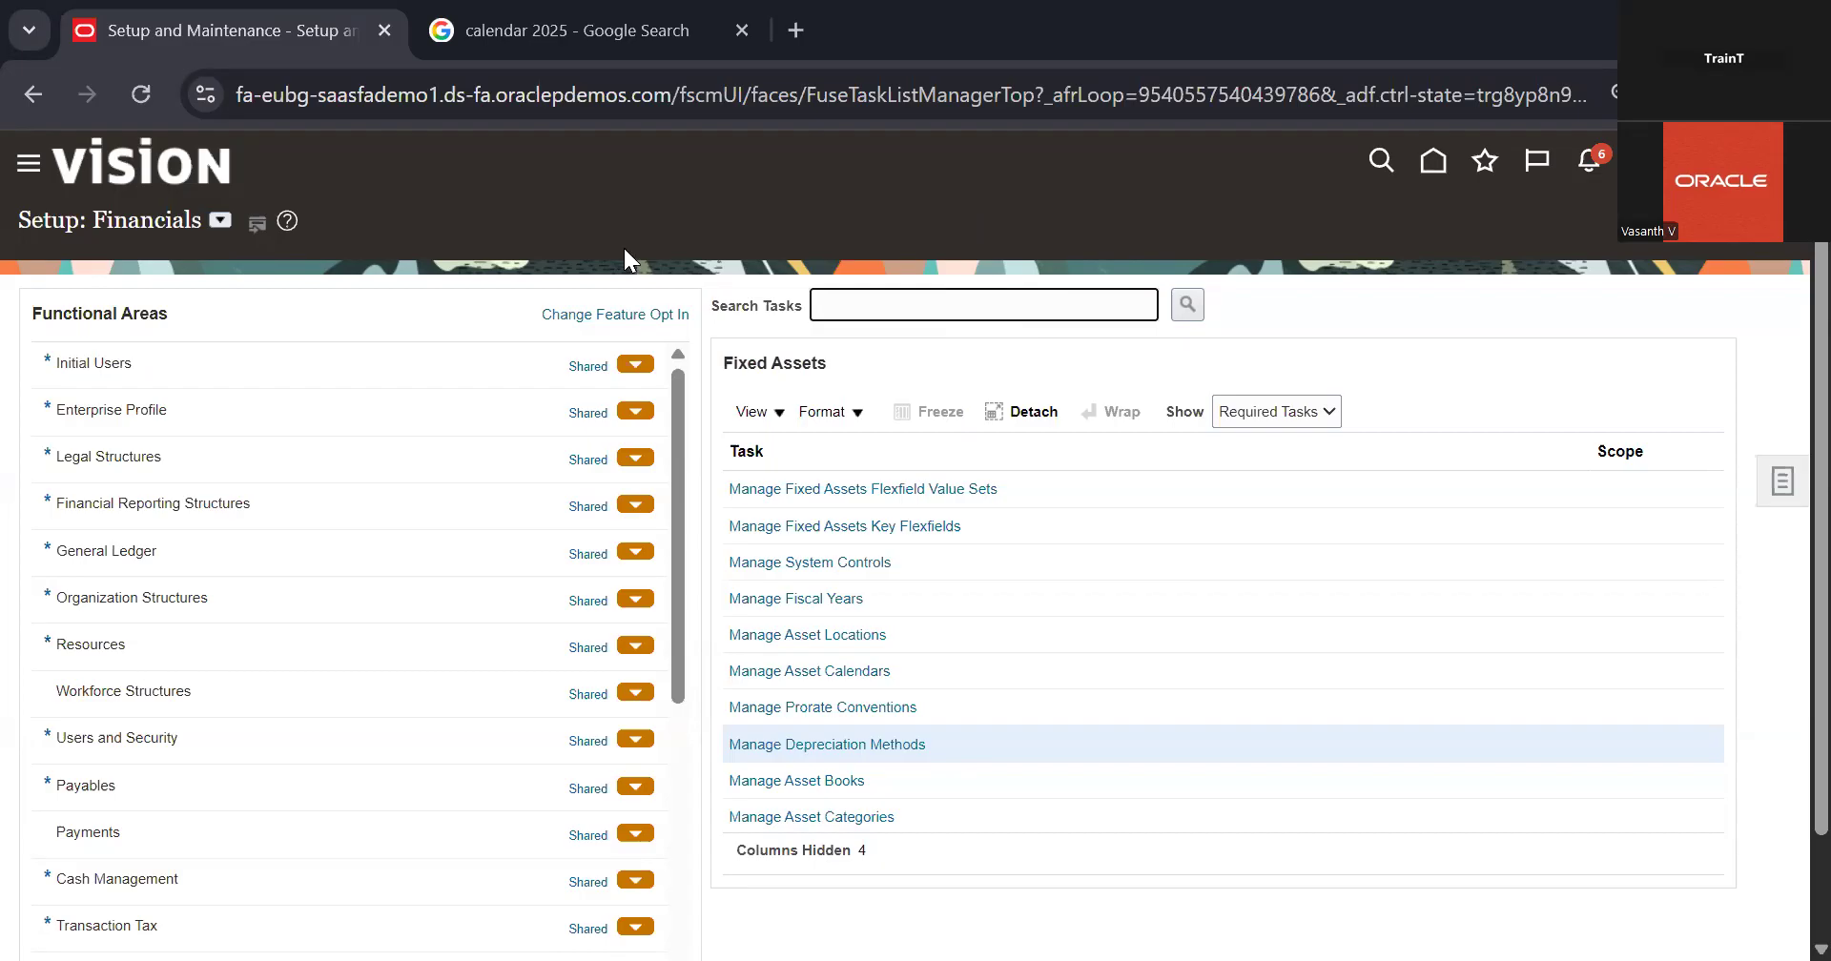
# Step: Open the Manage Fixed Assets Flexfield Value Sets task in the Fixed Assets functional area
pyautogui.scroll(1, 916, 360)
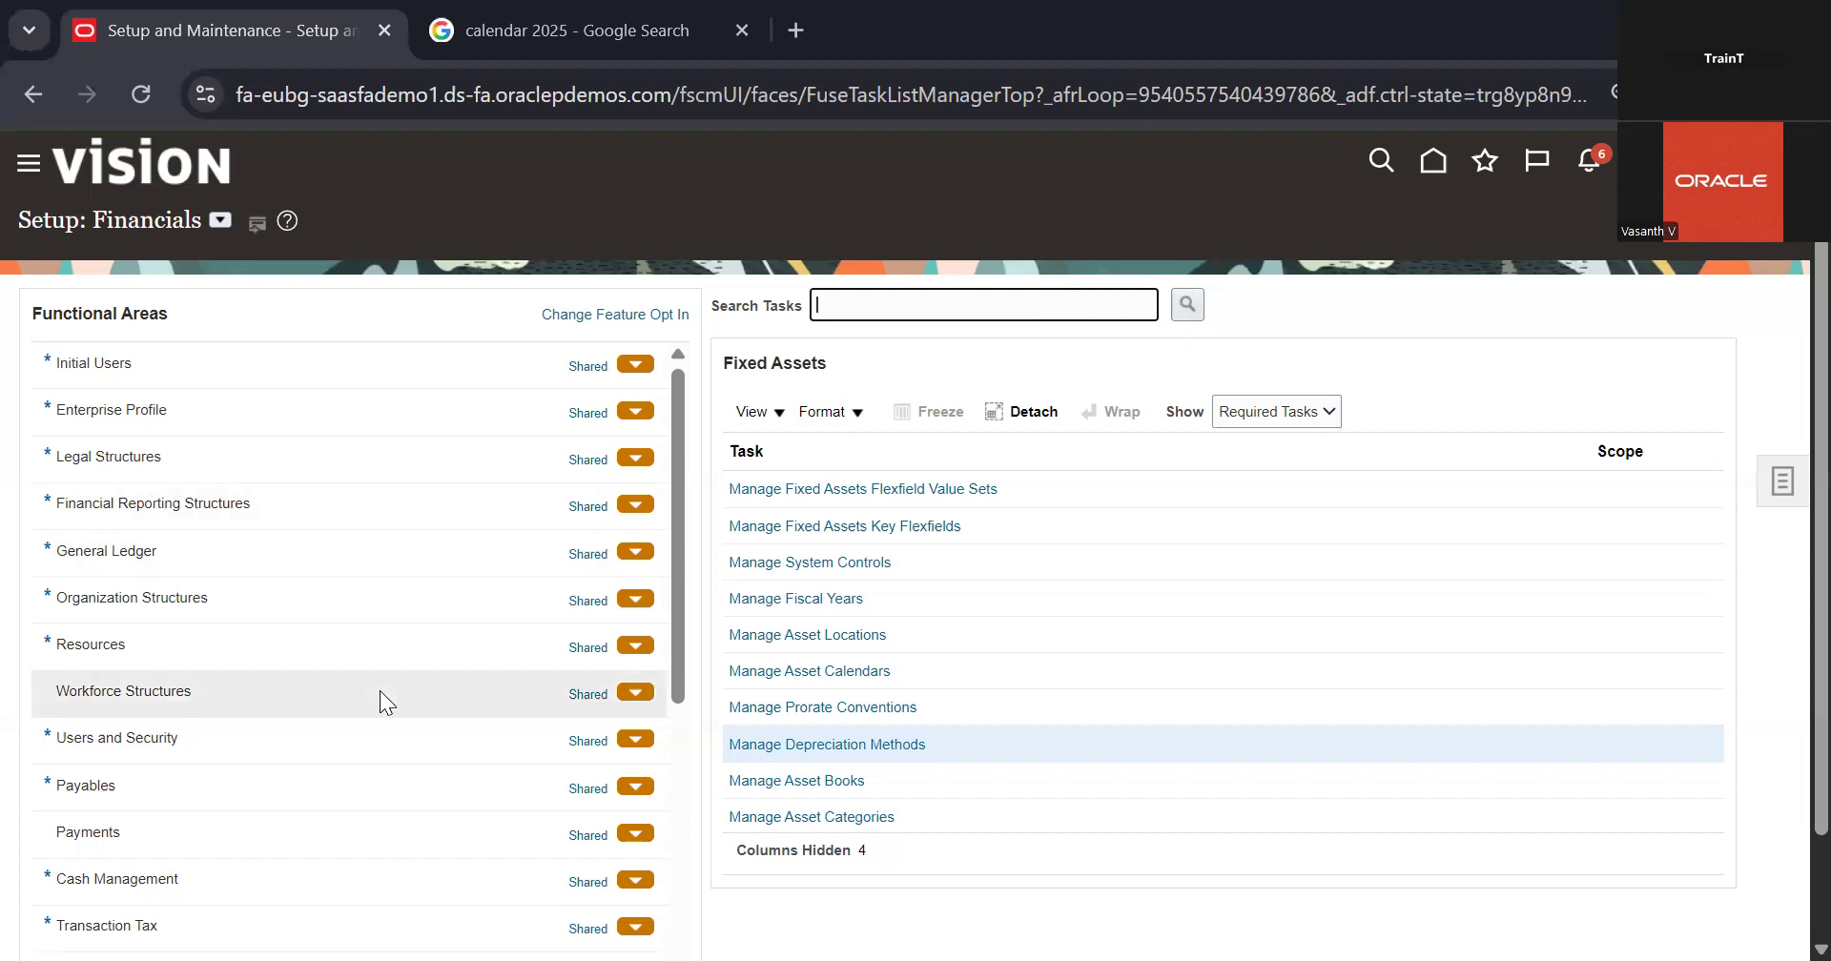
pyautogui.scroll(-3, 380, 691)
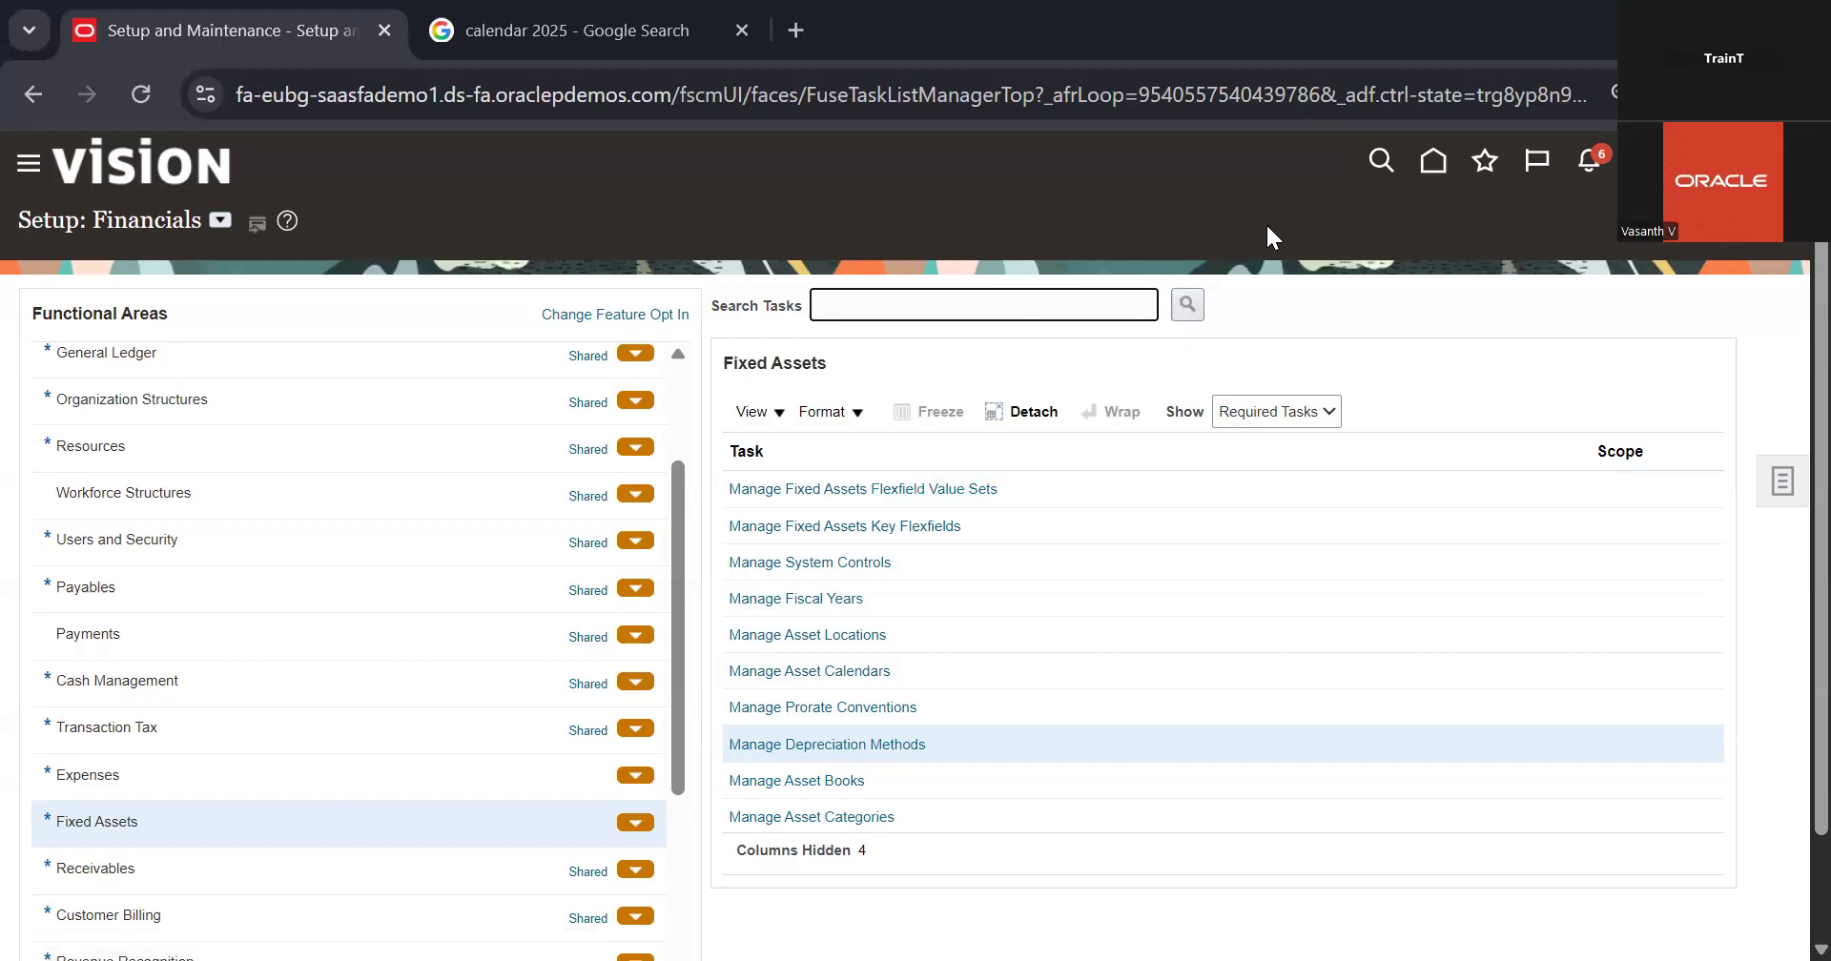
pyautogui.click(1032, 492)
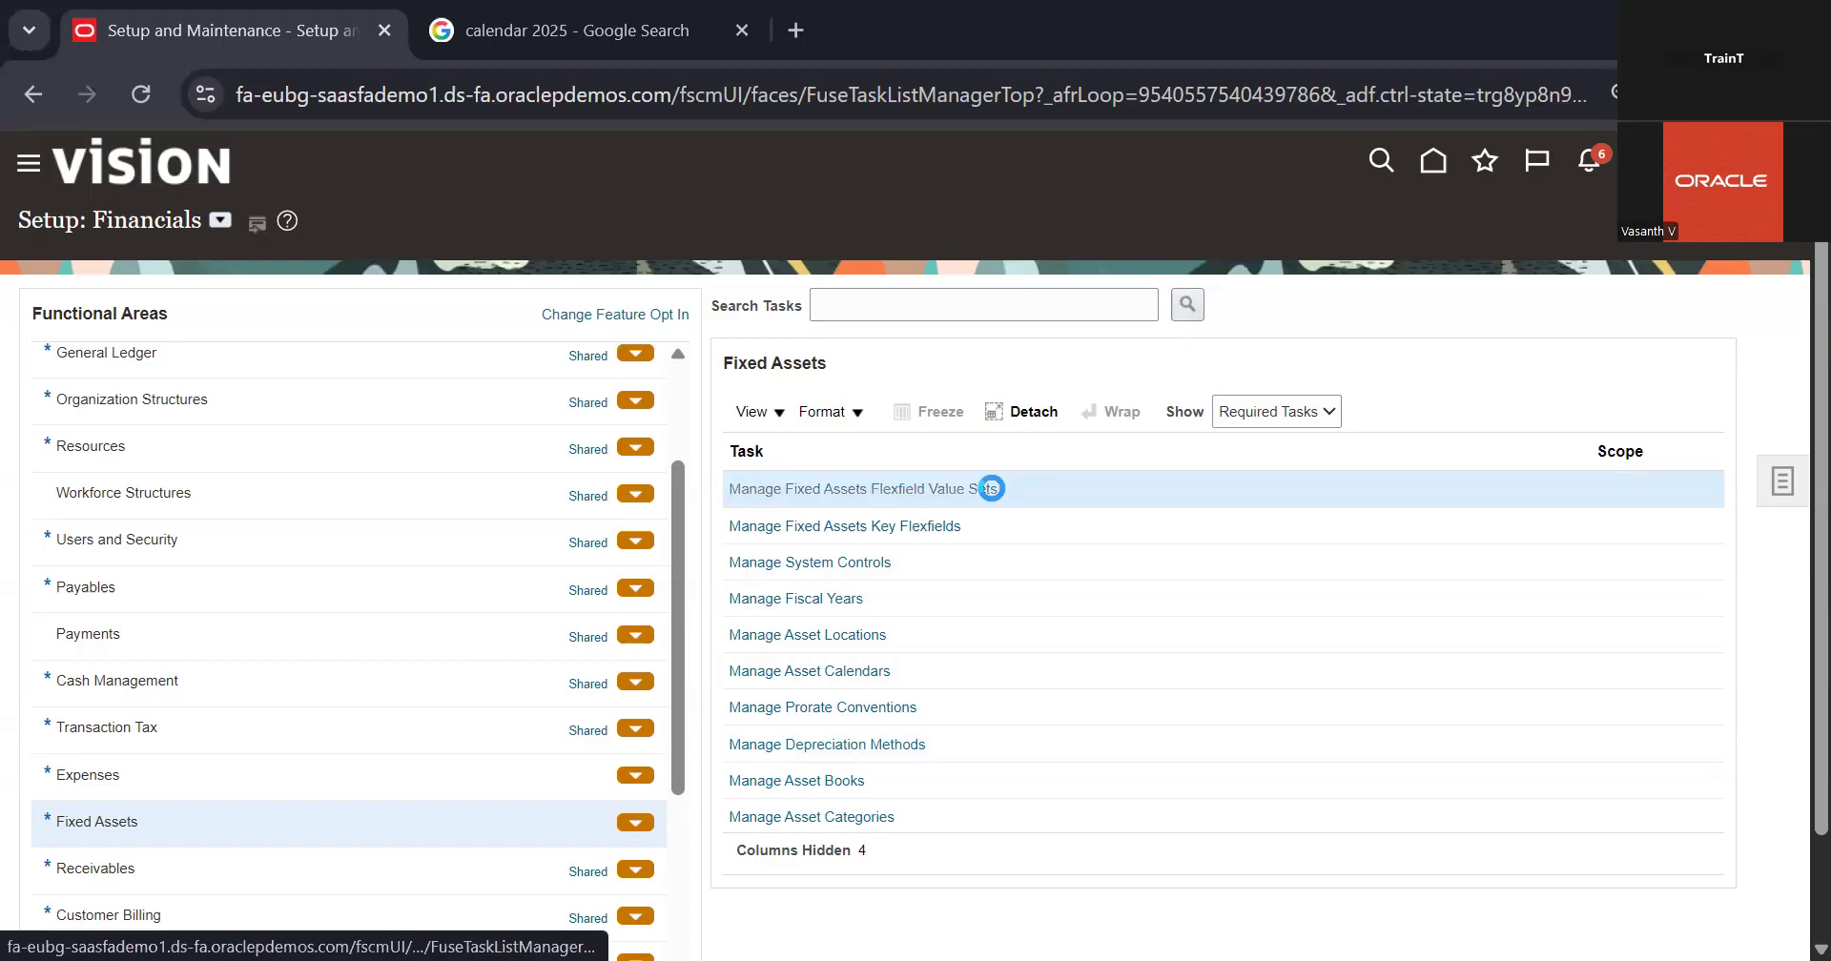
pyautogui.click(992, 488)
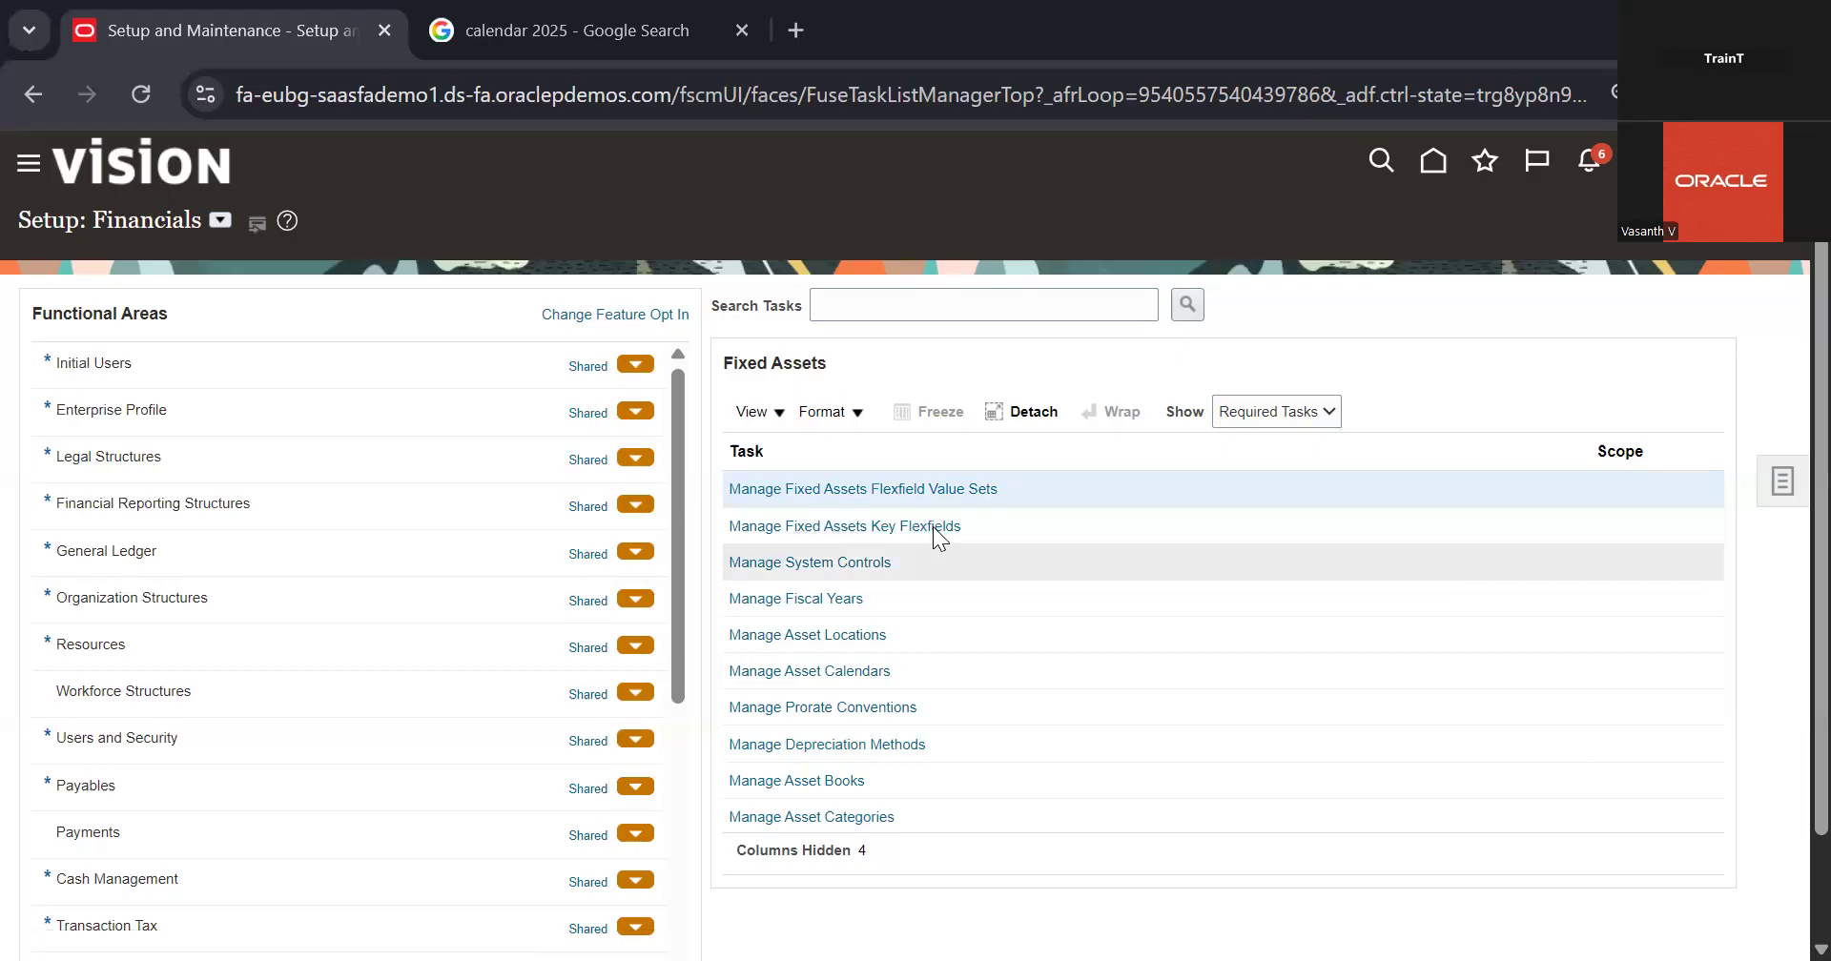
# Step: Open the Manage Fixed Assets Key Flexfields task and search for all key flexfields without any criteria
pyautogui.click(1134, 531)
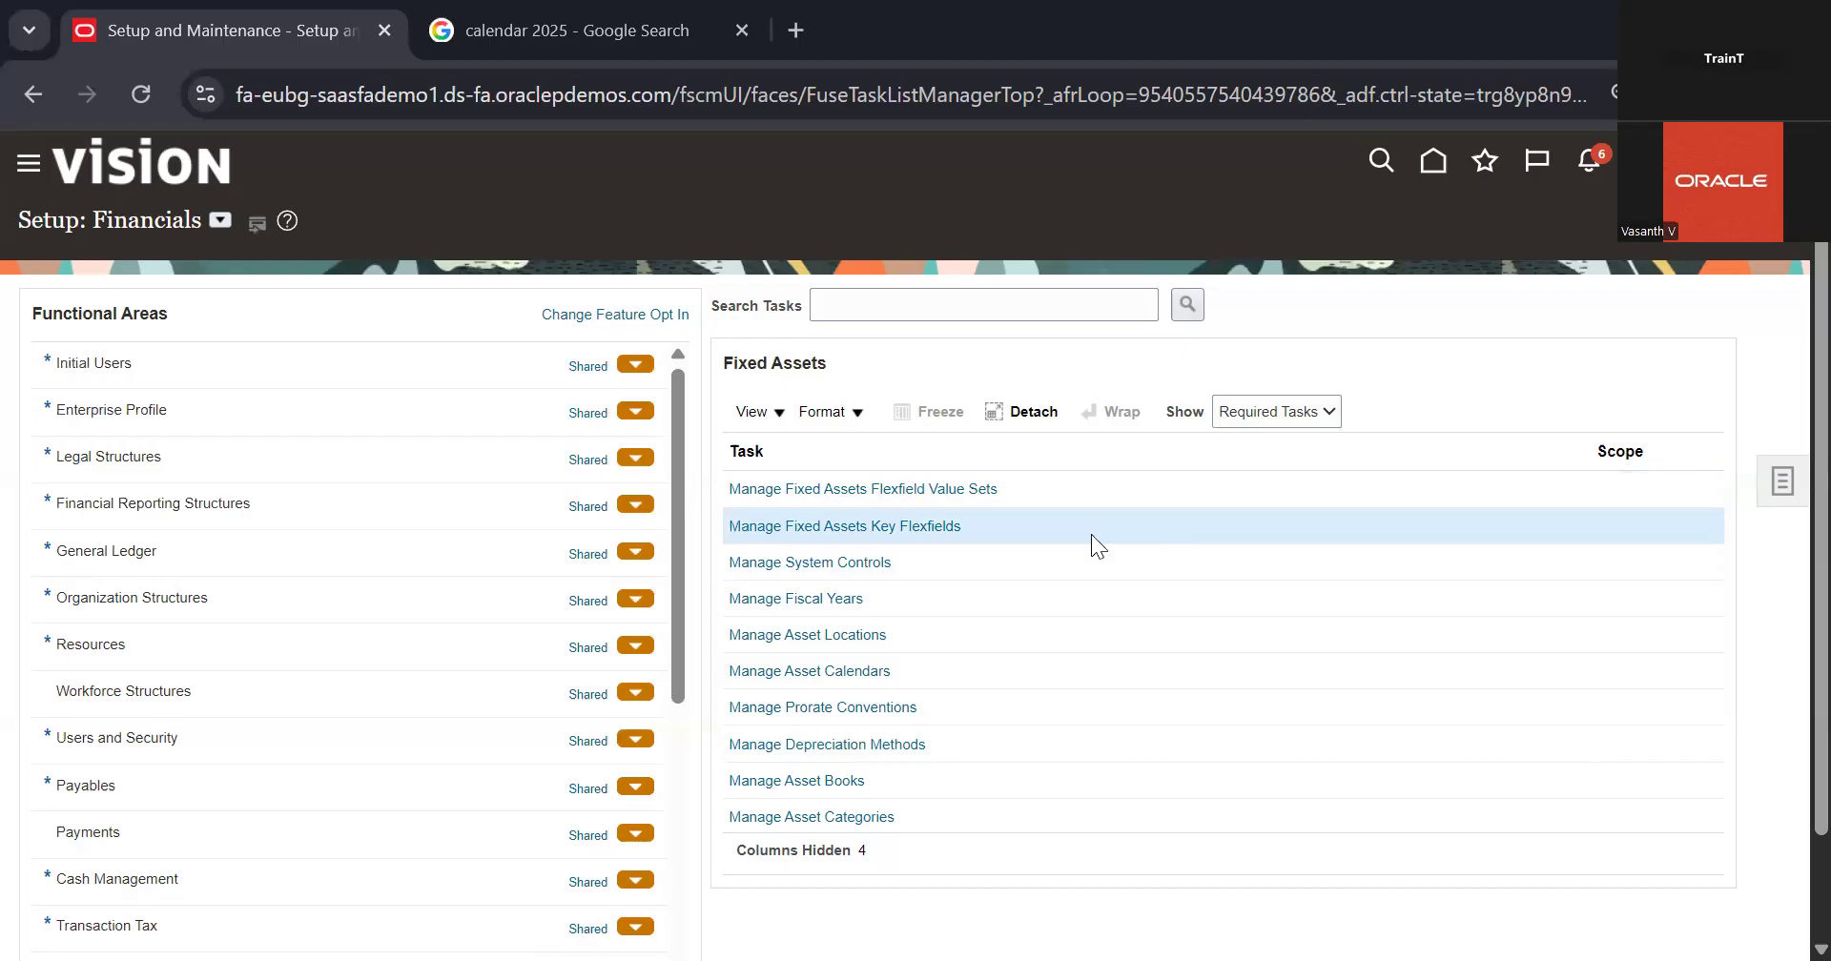
pyautogui.click(927, 529)
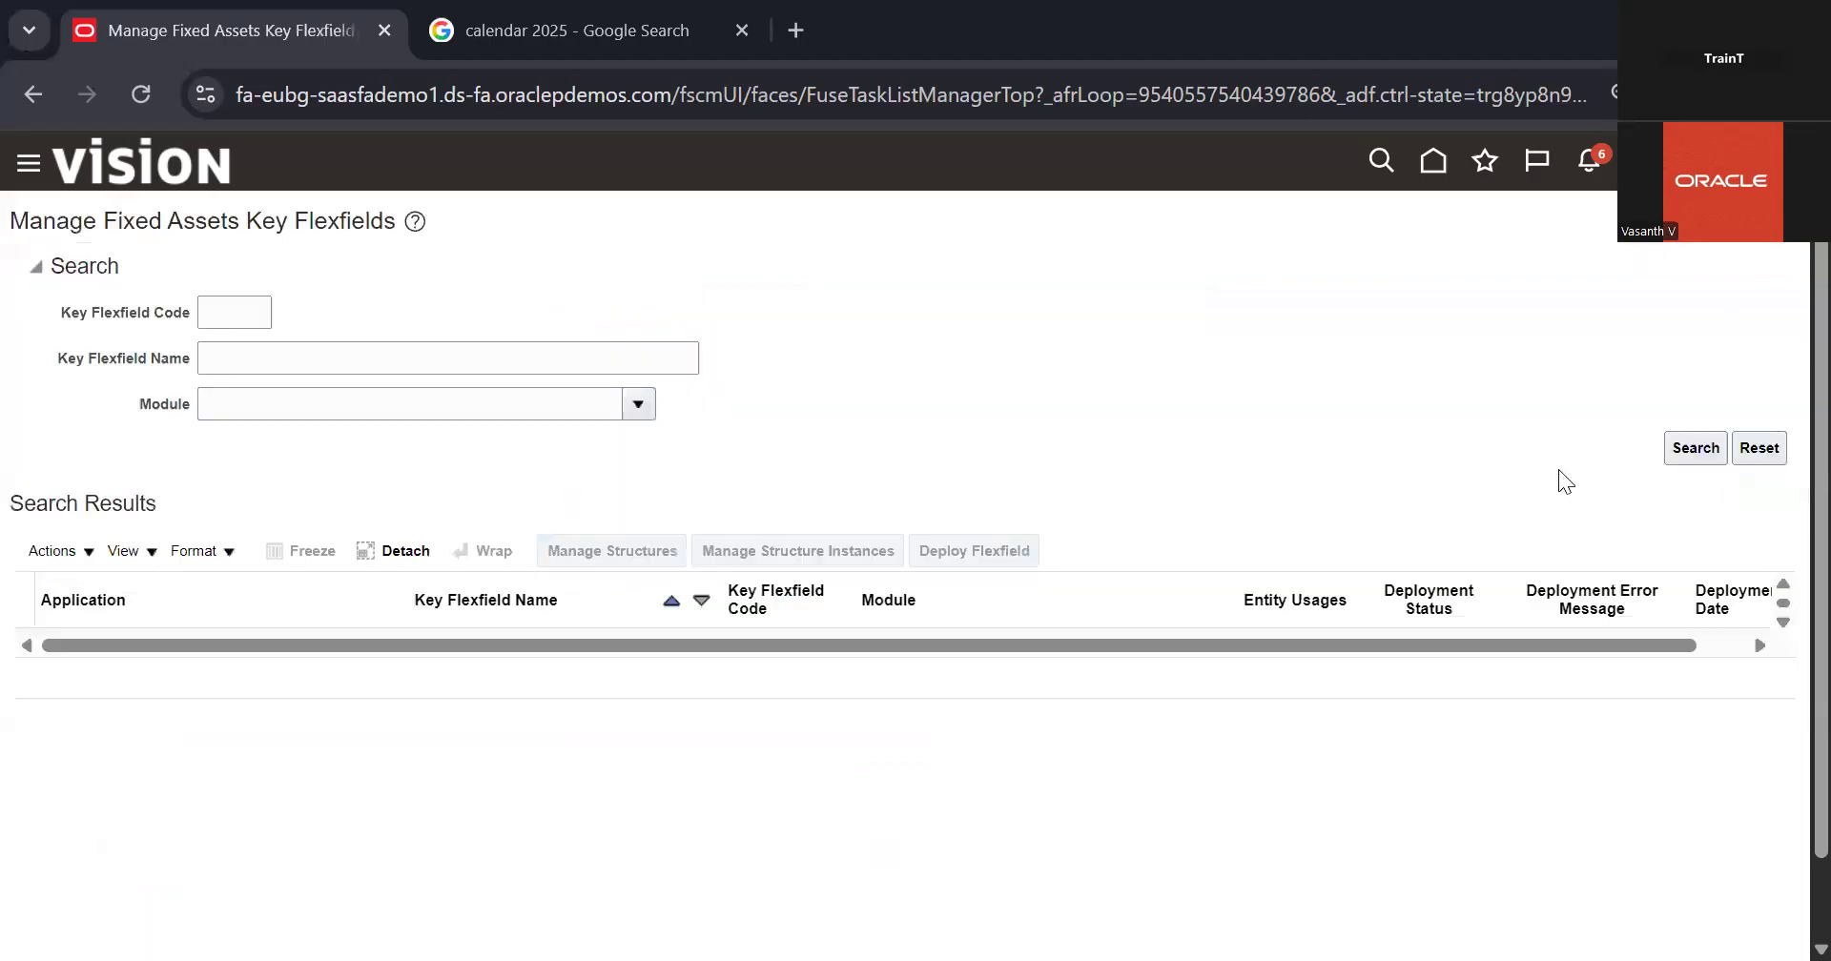
pyautogui.click(1694, 448)
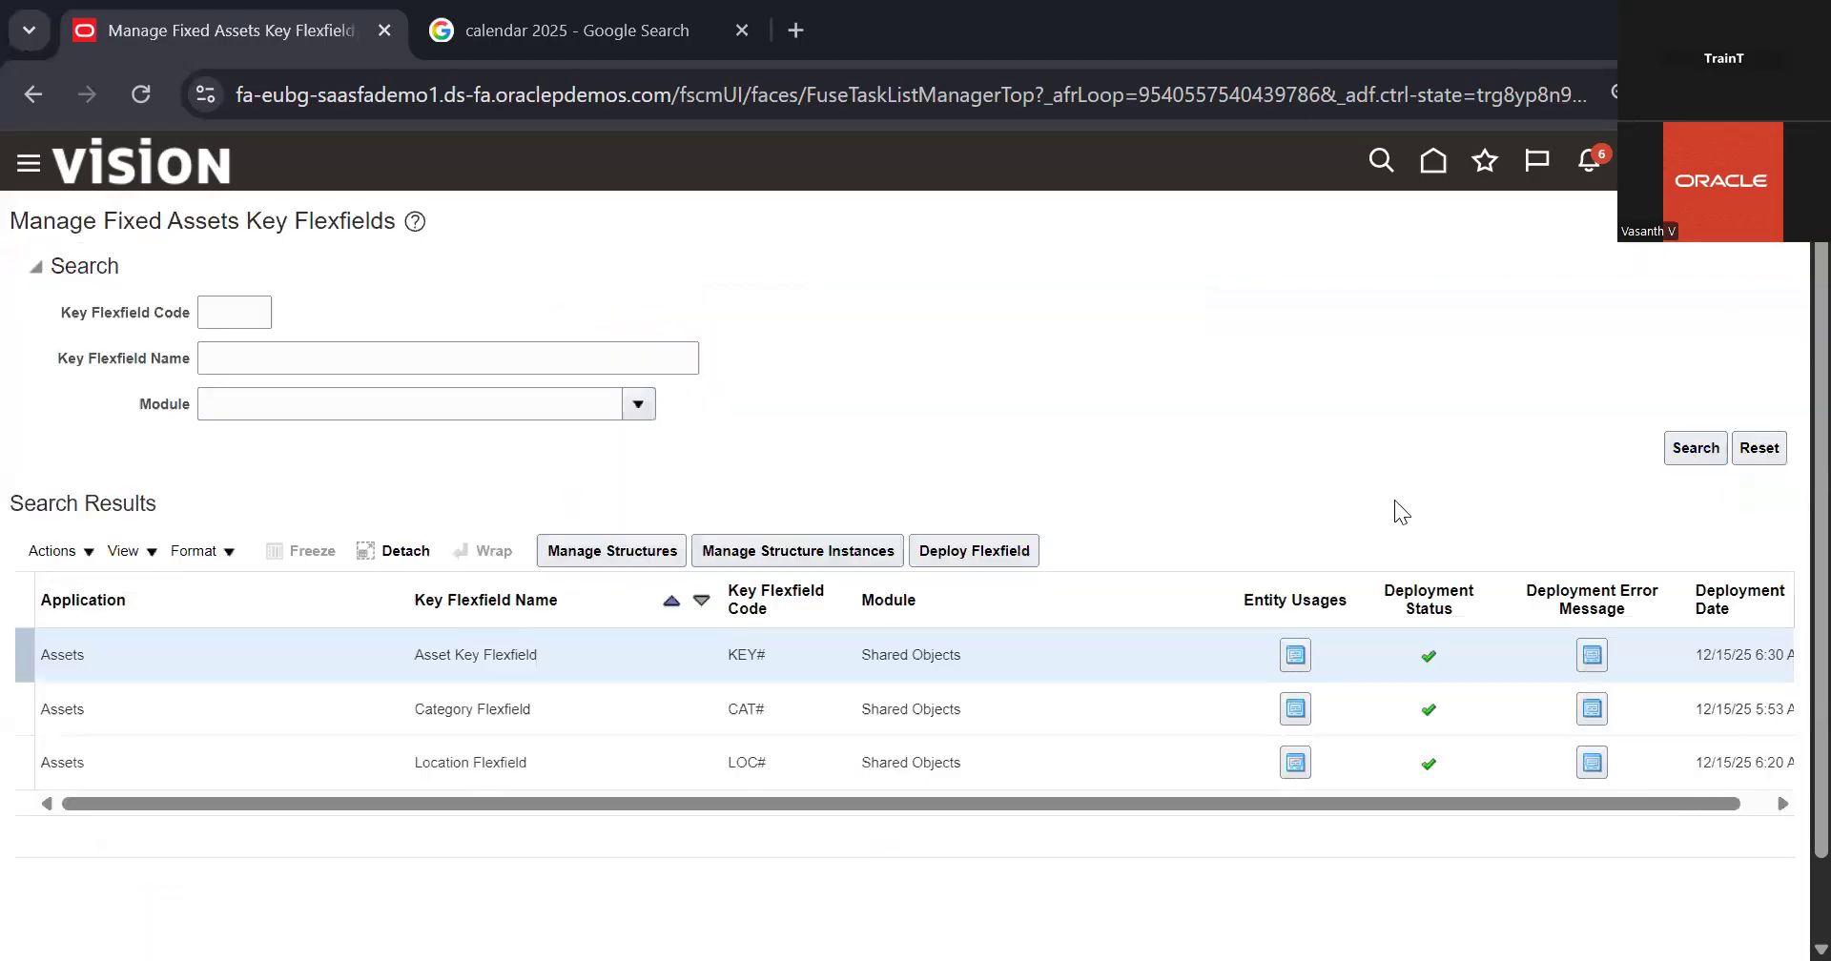
# Step: Look over the key flexfields found, then open the Asset Key Flexfield's structures and list them all
pyautogui.scroll(-1, 1122, 490)
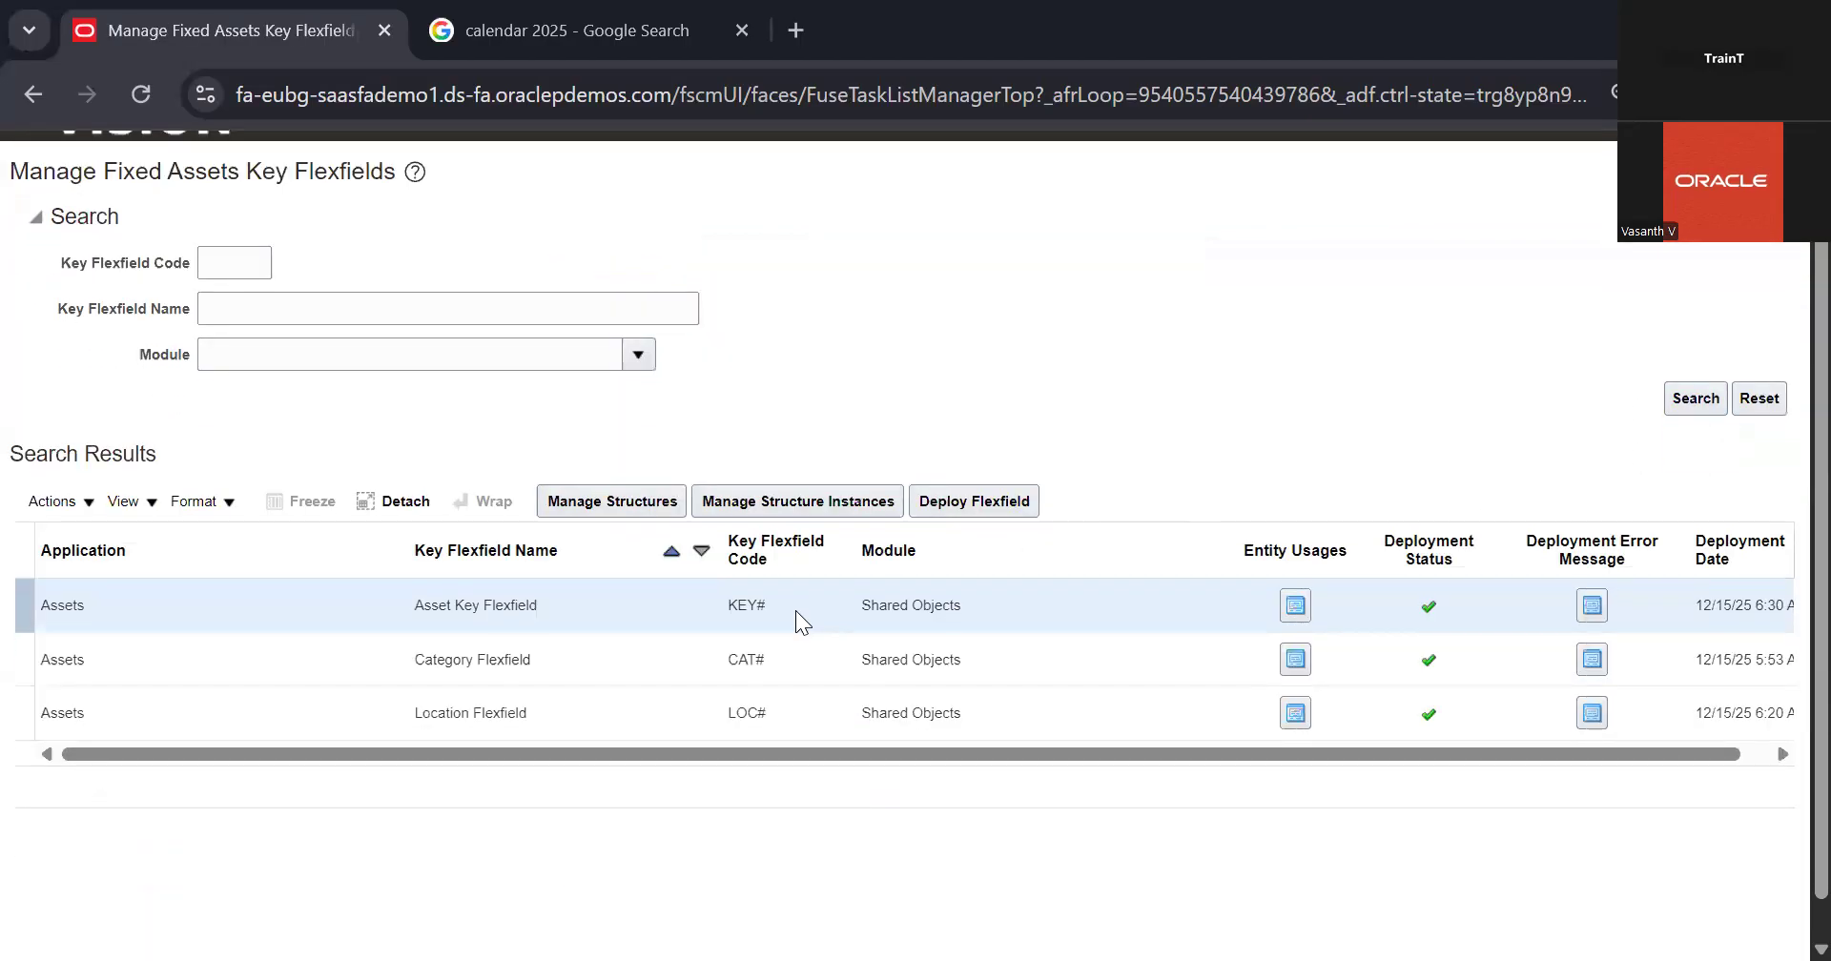
pyautogui.click(492, 672)
pyautogui.click(545, 621)
pyautogui.click(548, 657)
pyautogui.click(536, 702)
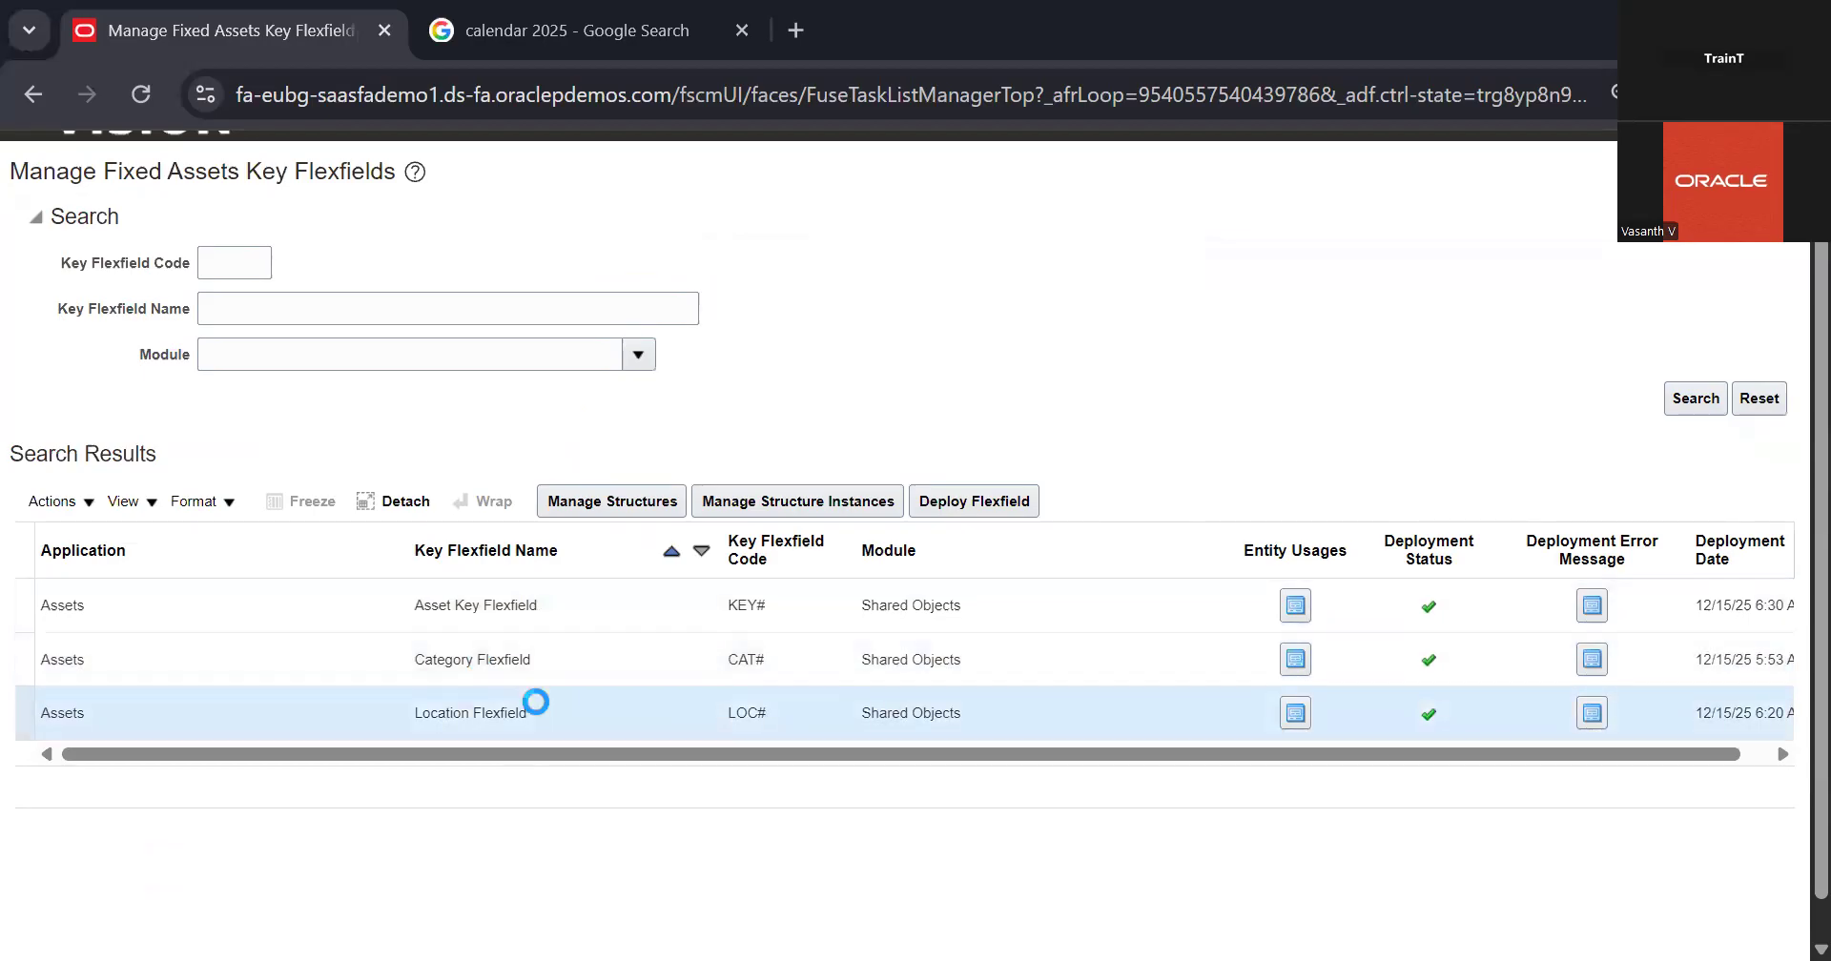
pyautogui.click(456, 606)
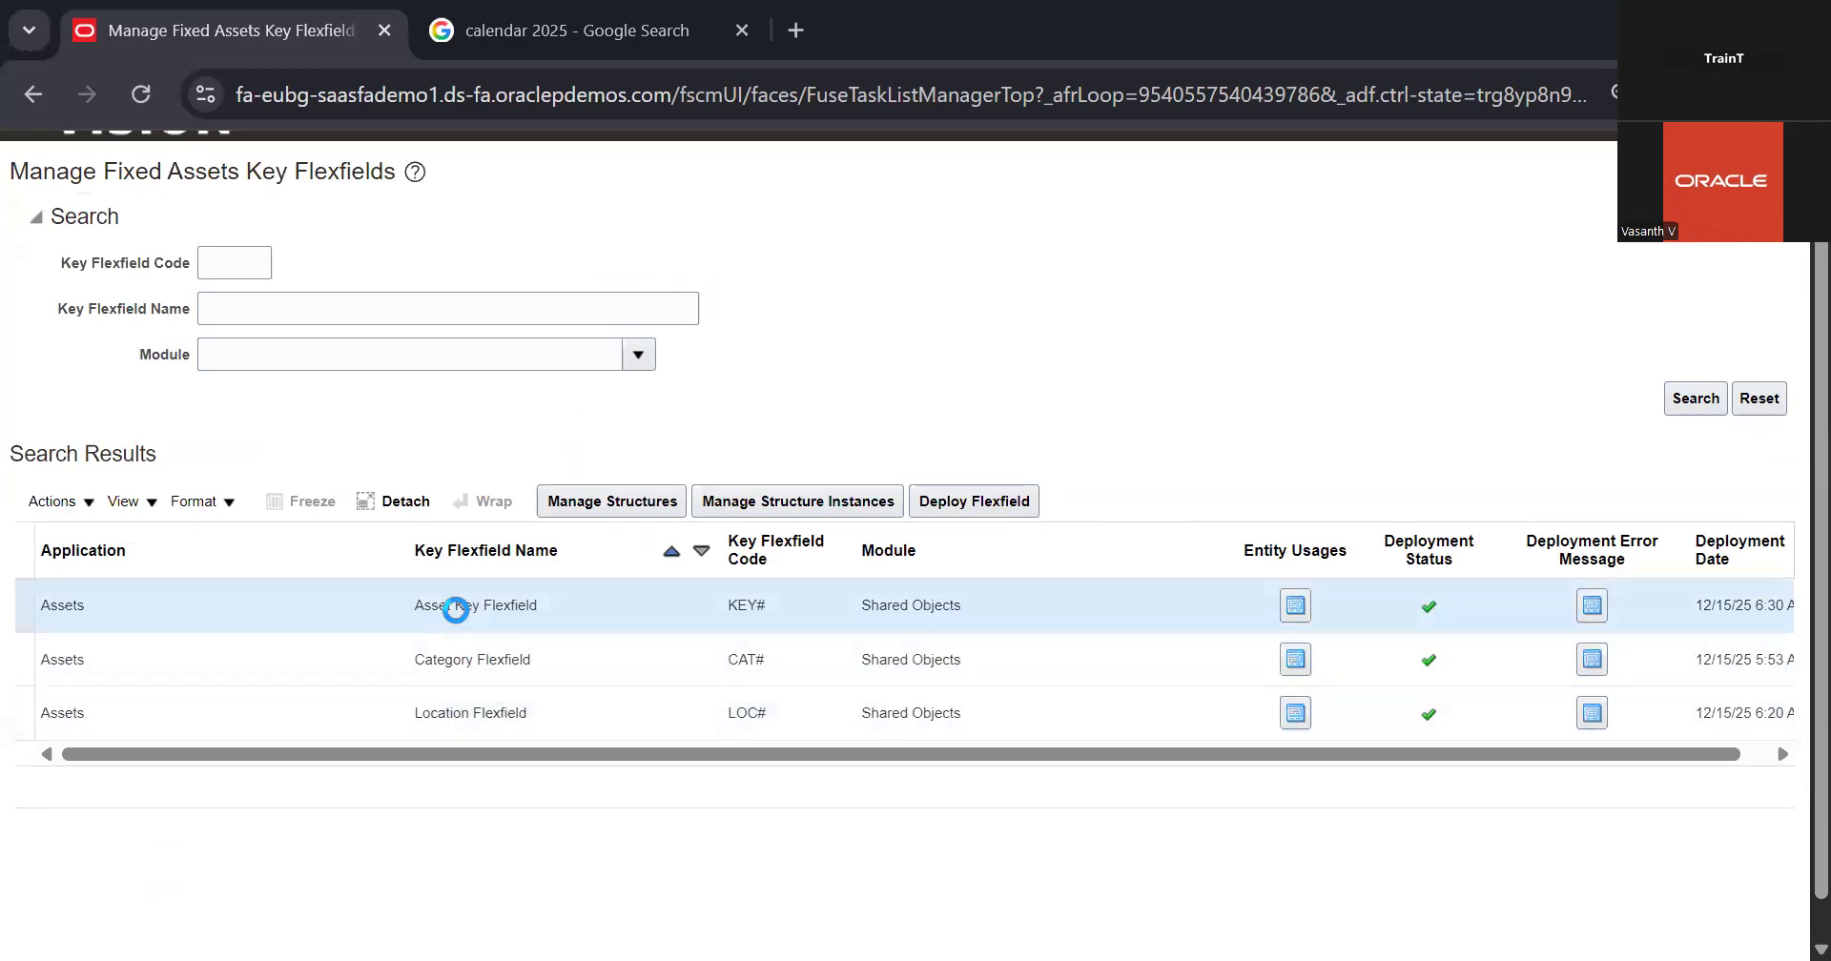
pyautogui.click(630, 507)
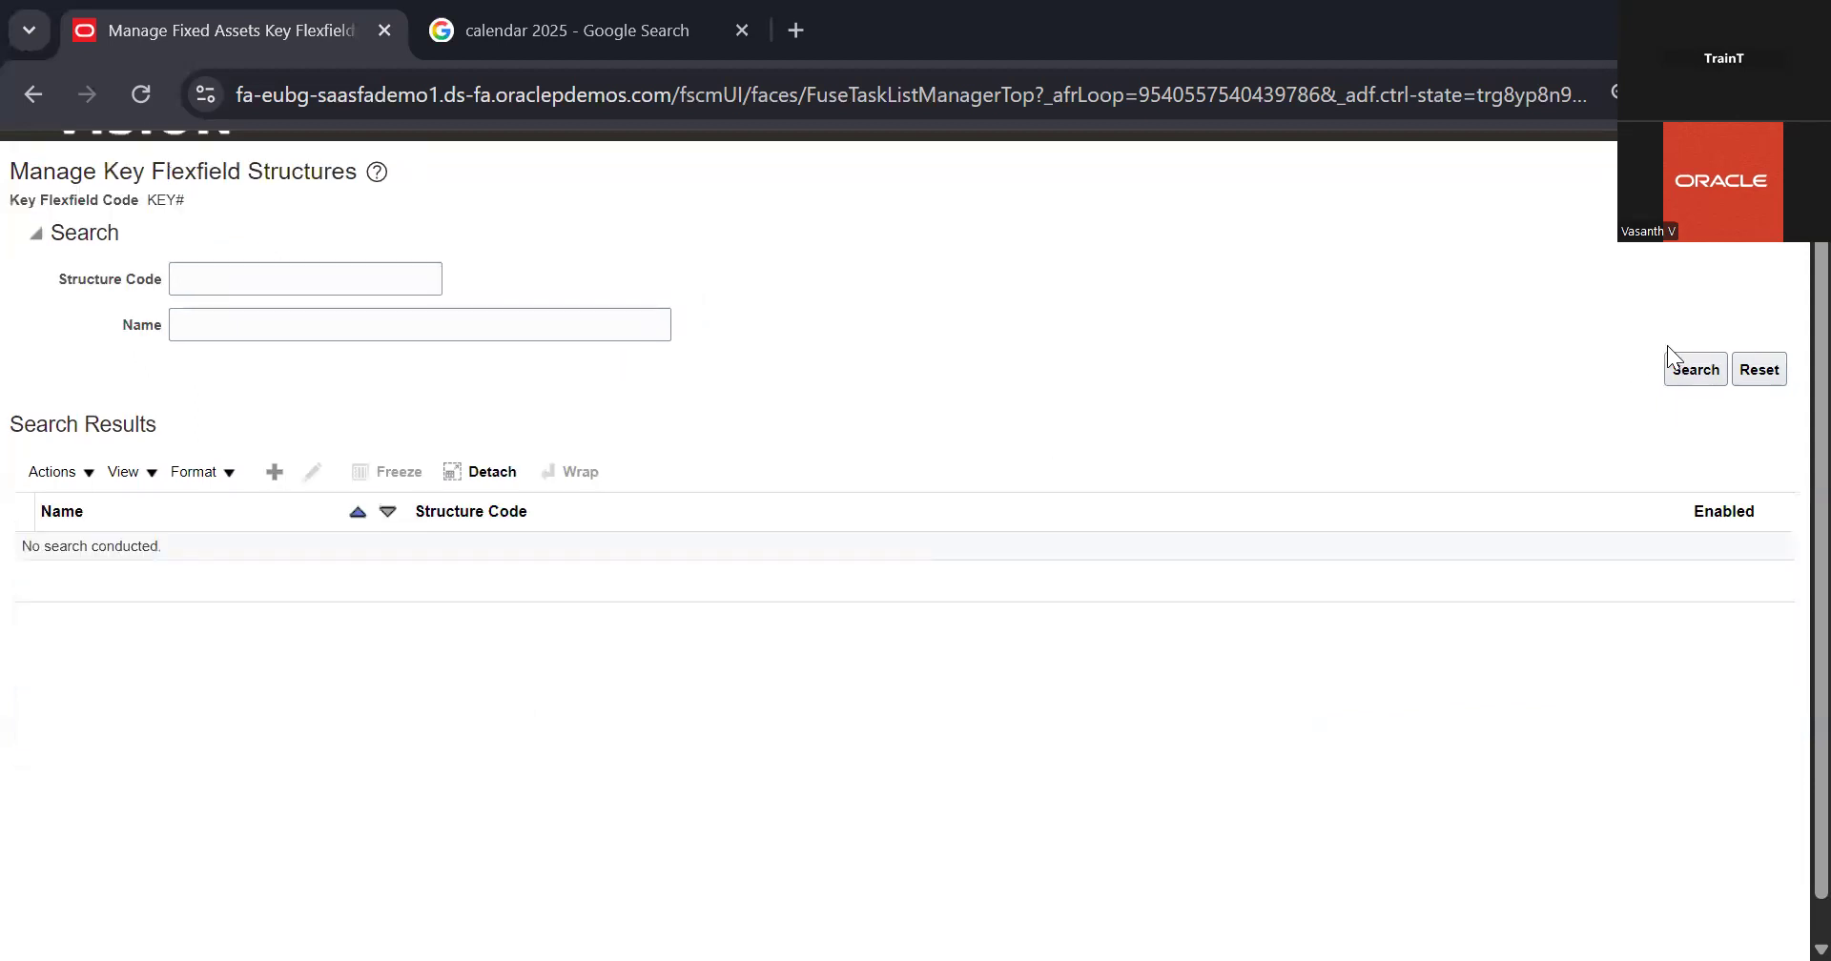
pyautogui.click(1713, 372)
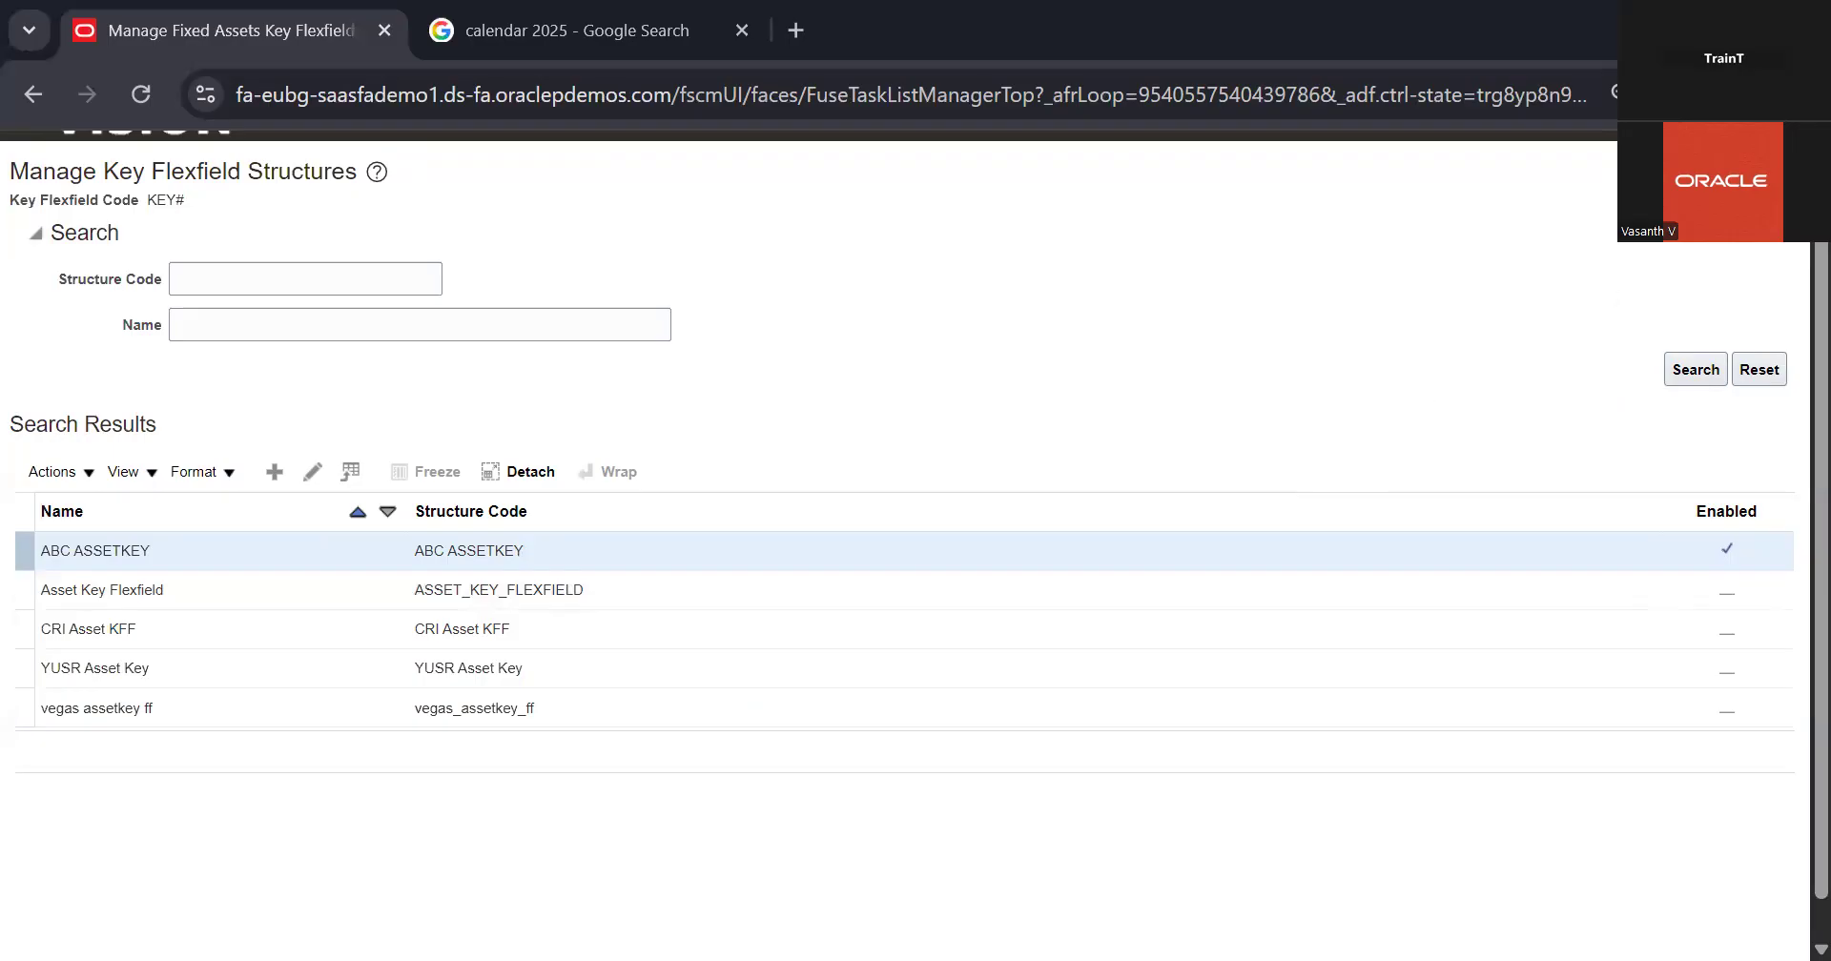
# Step: Open the structures of the Category Flexfield and list them all
pyautogui.click(615, 684)
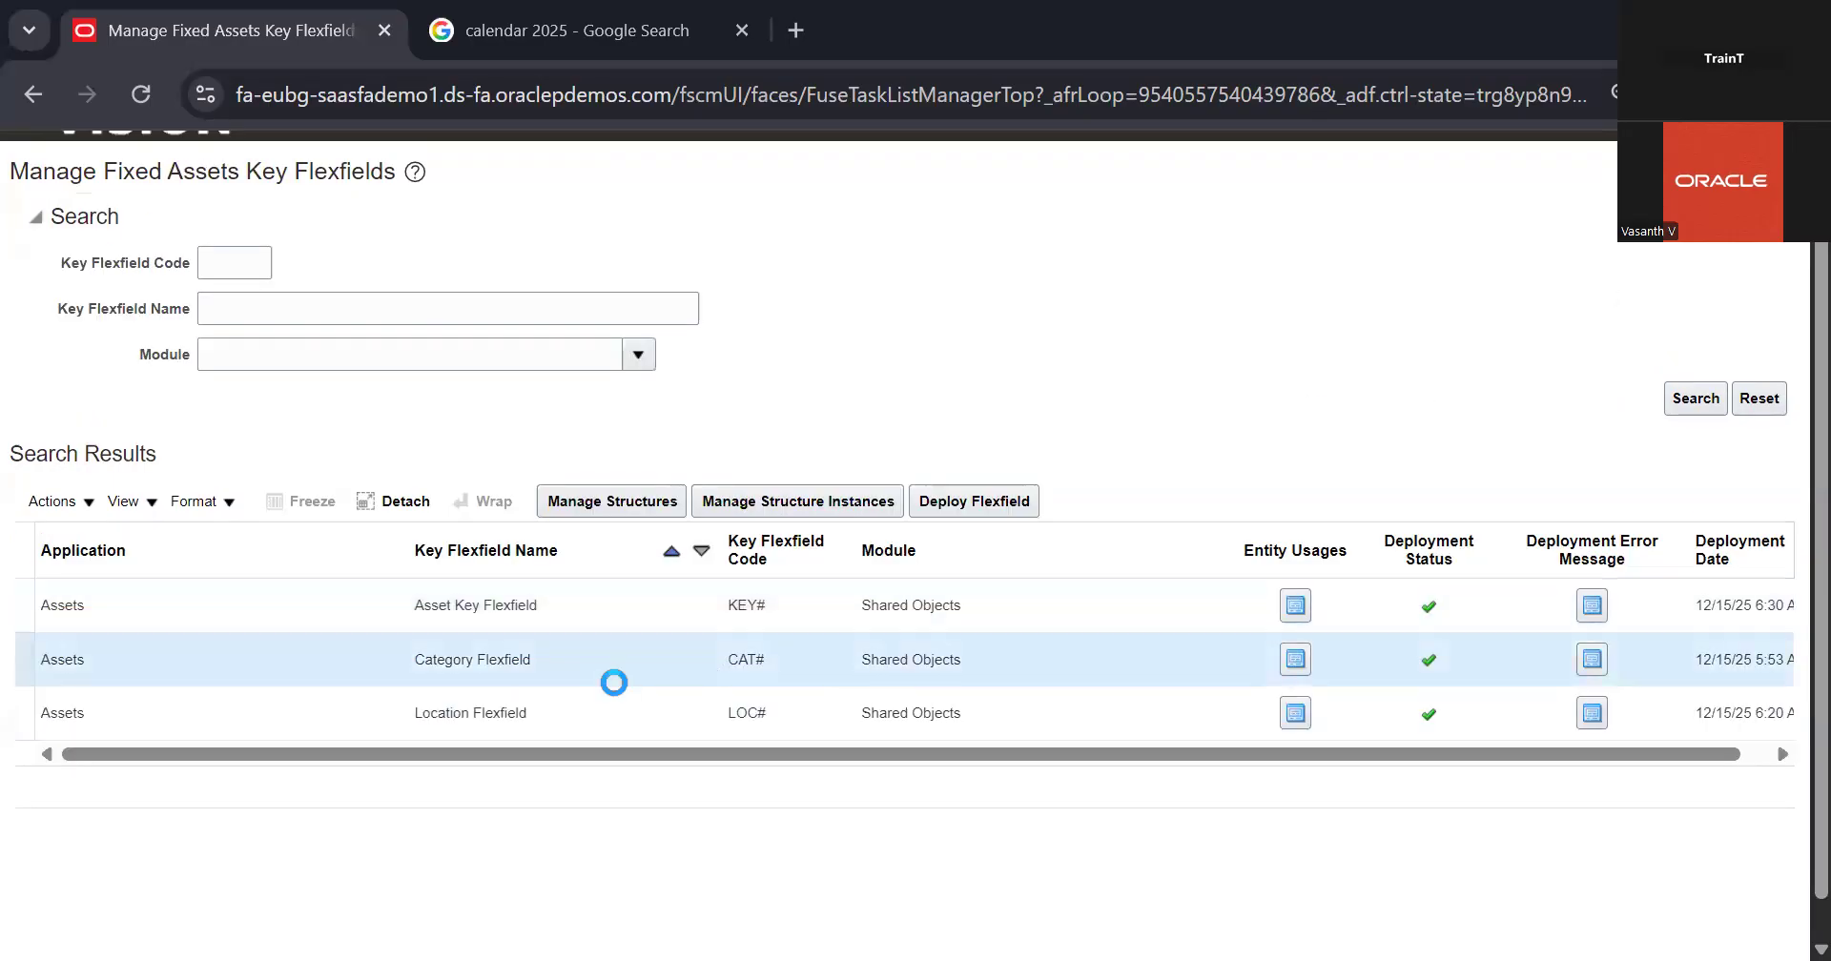
pyautogui.click(660, 506)
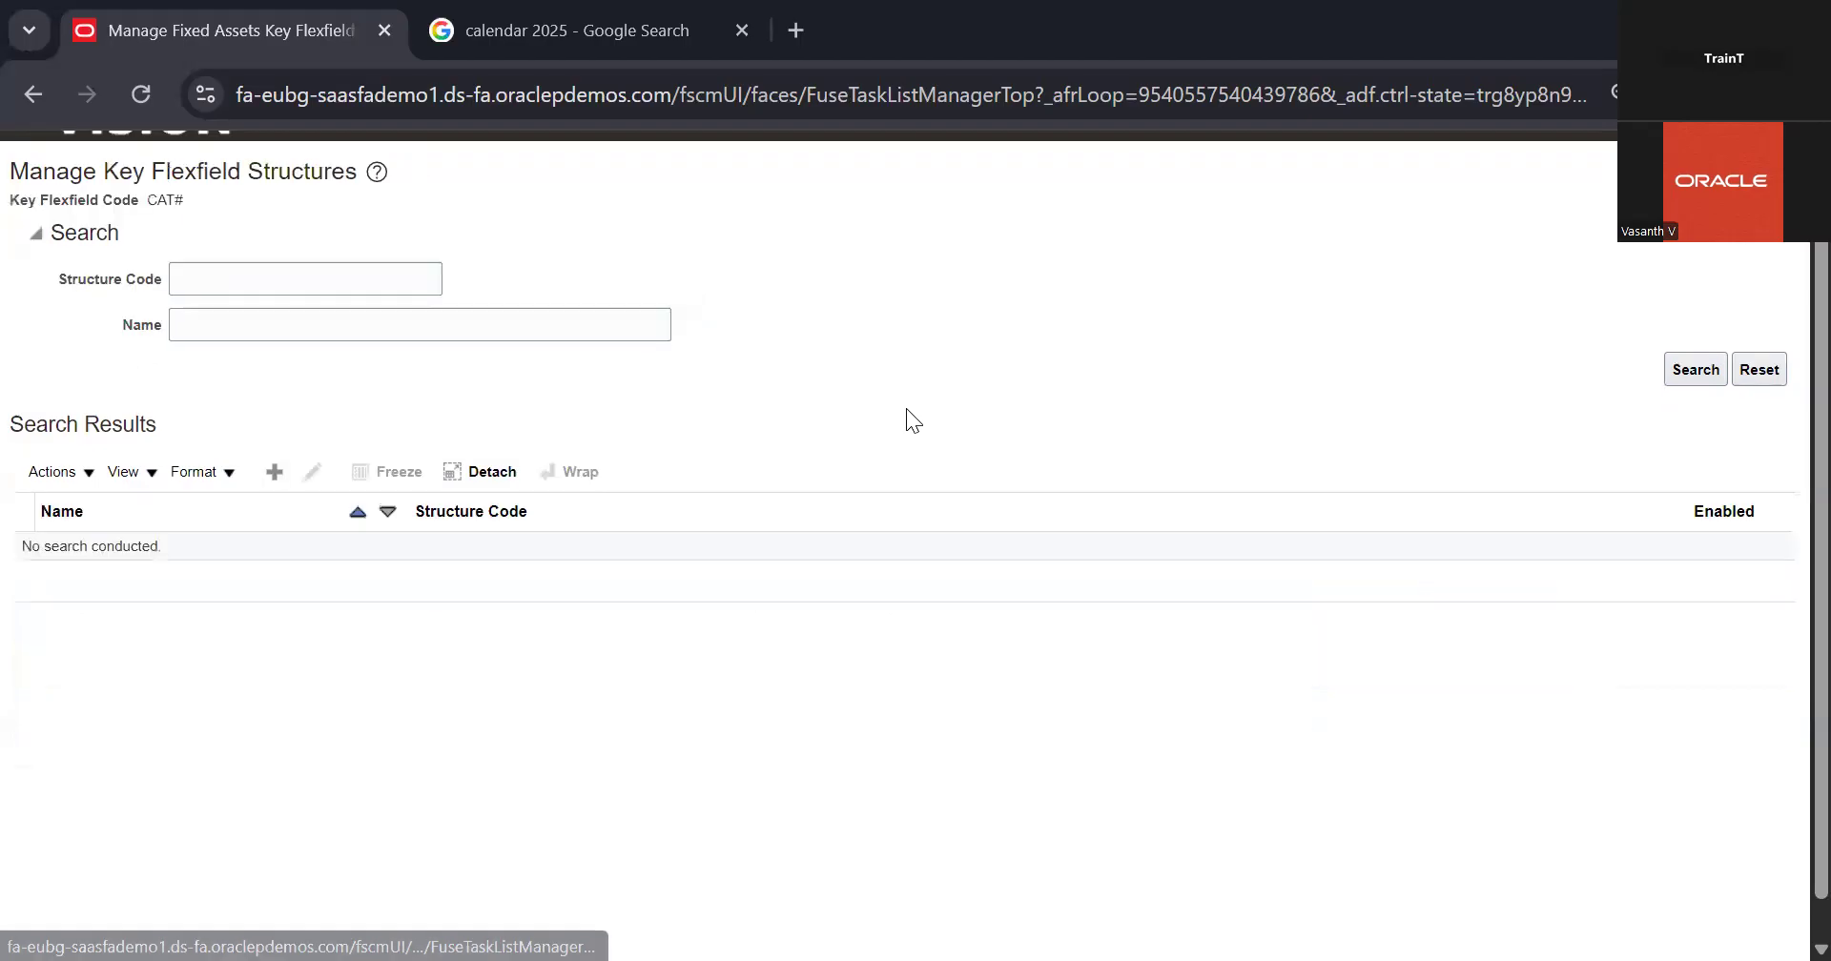
pyautogui.click(1677, 372)
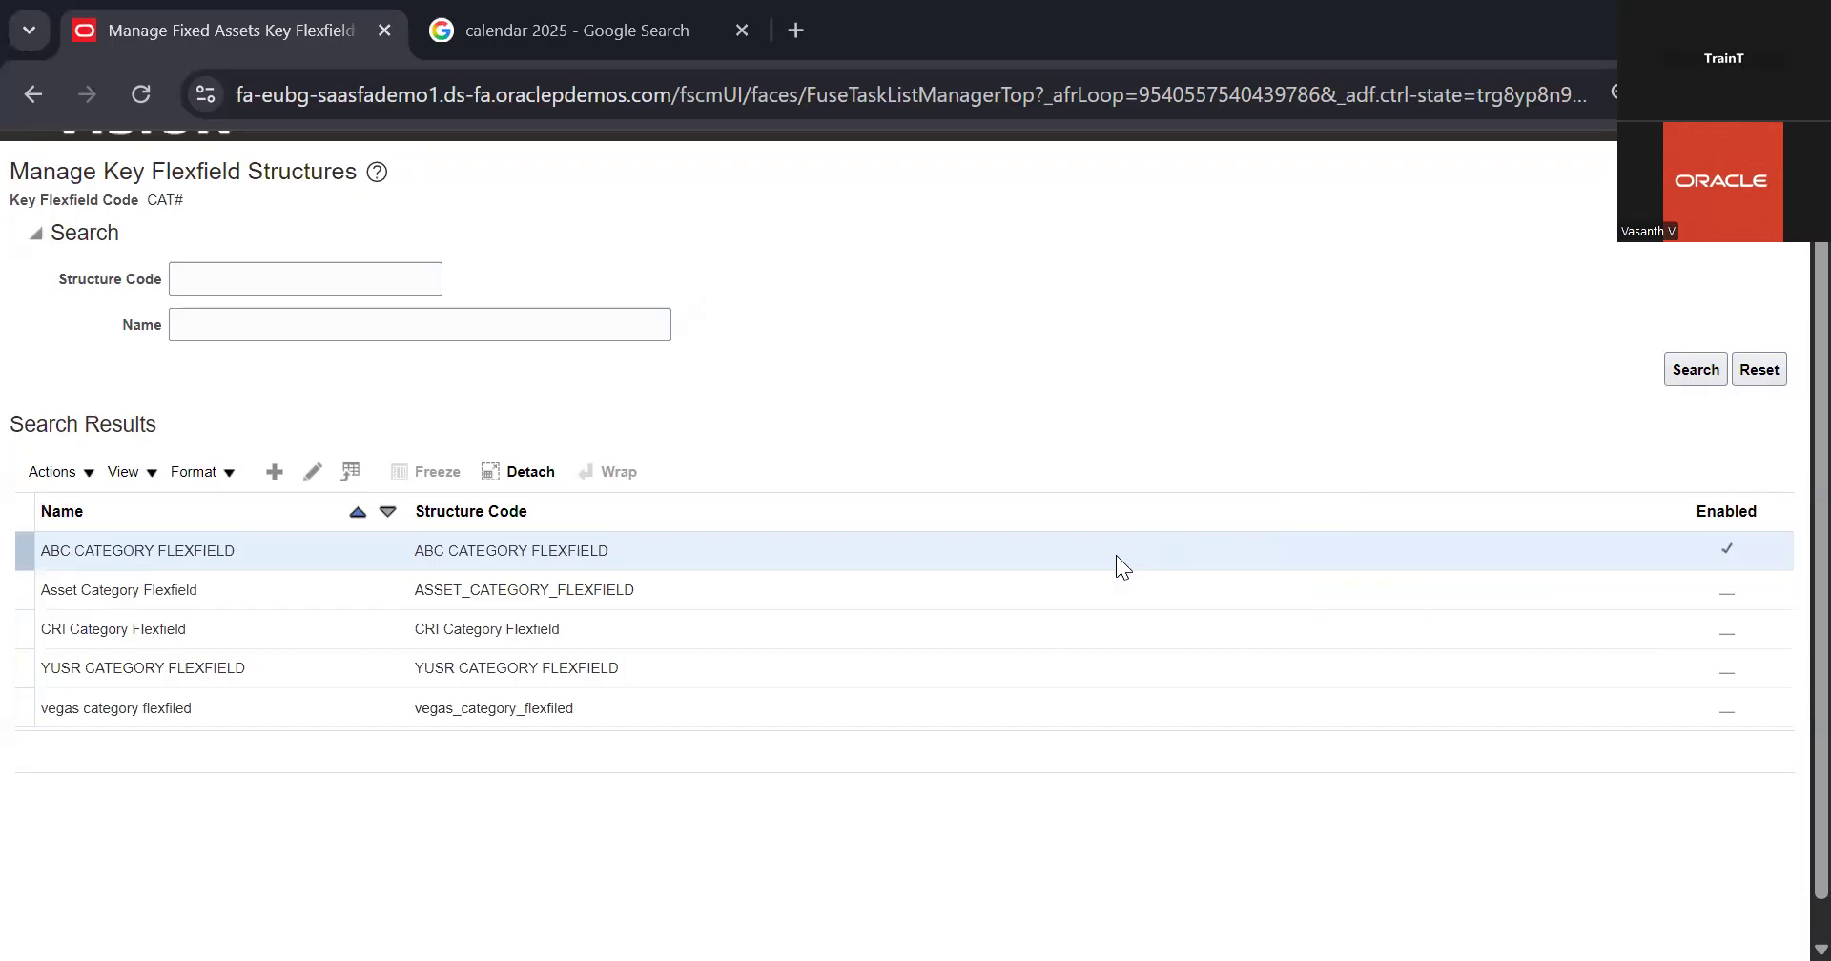
# Step: Return to the key flexfields and open the structures of the Location Flexfield
pyautogui.scroll(1, 1213, 410)
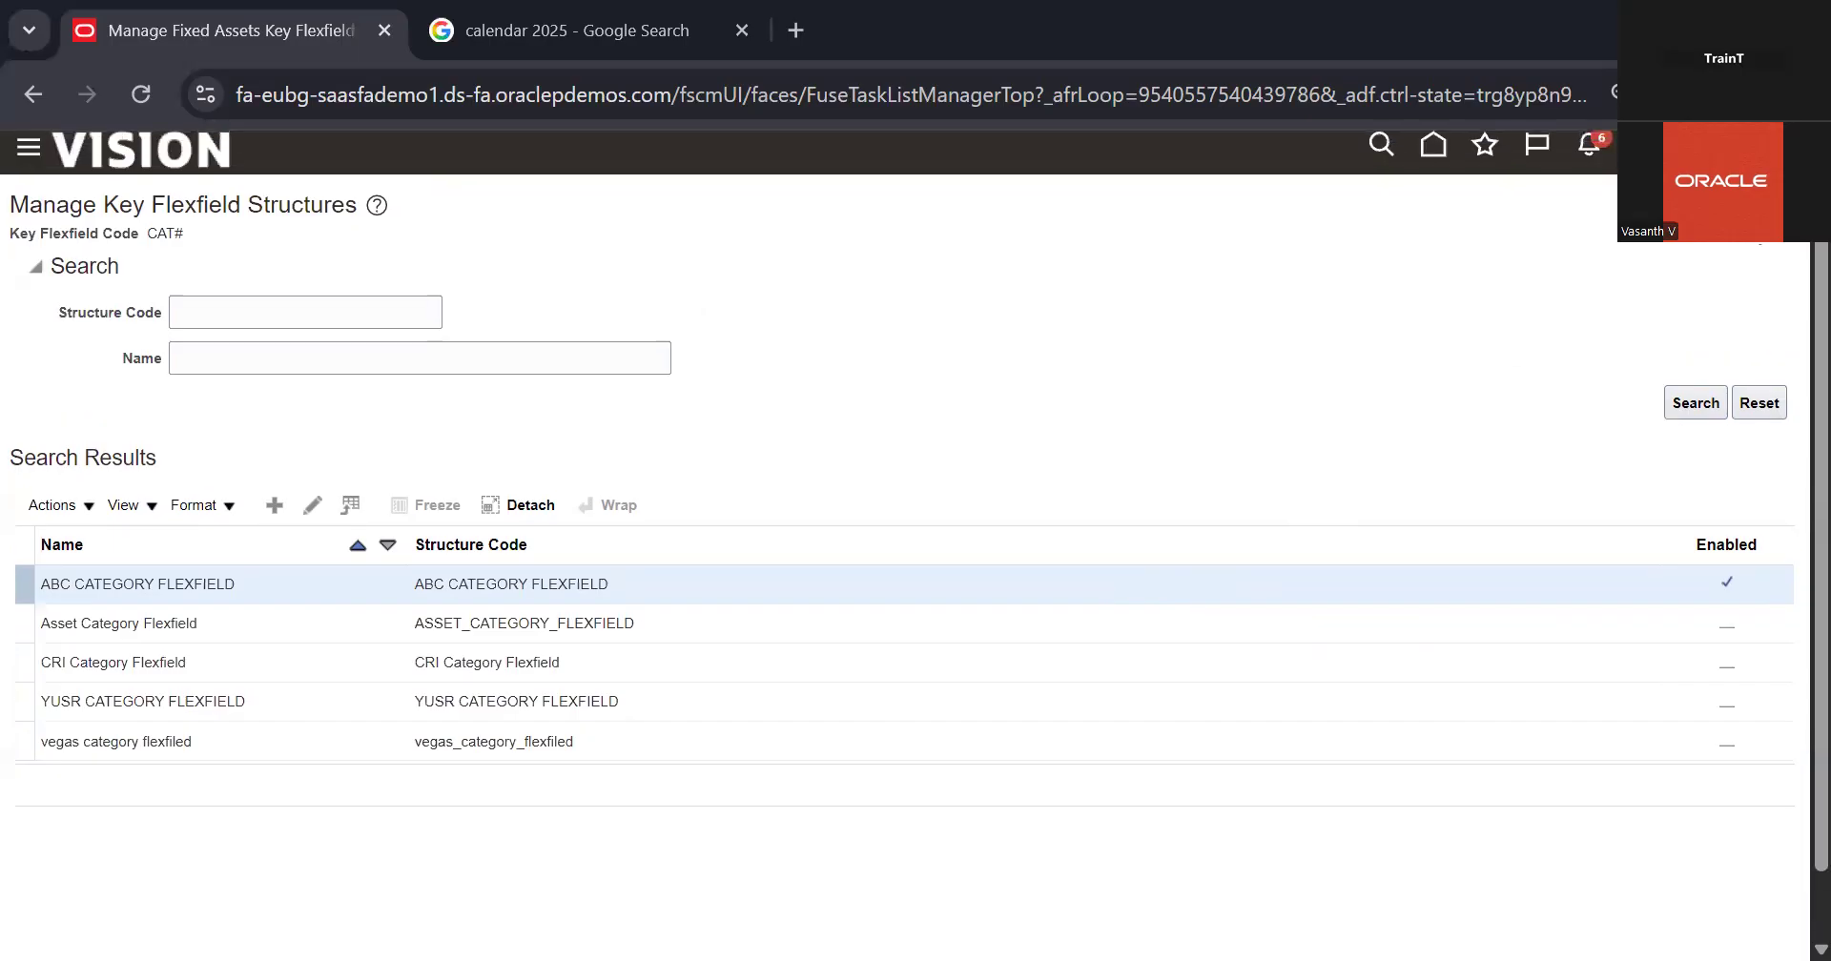
pyautogui.click(591, 742)
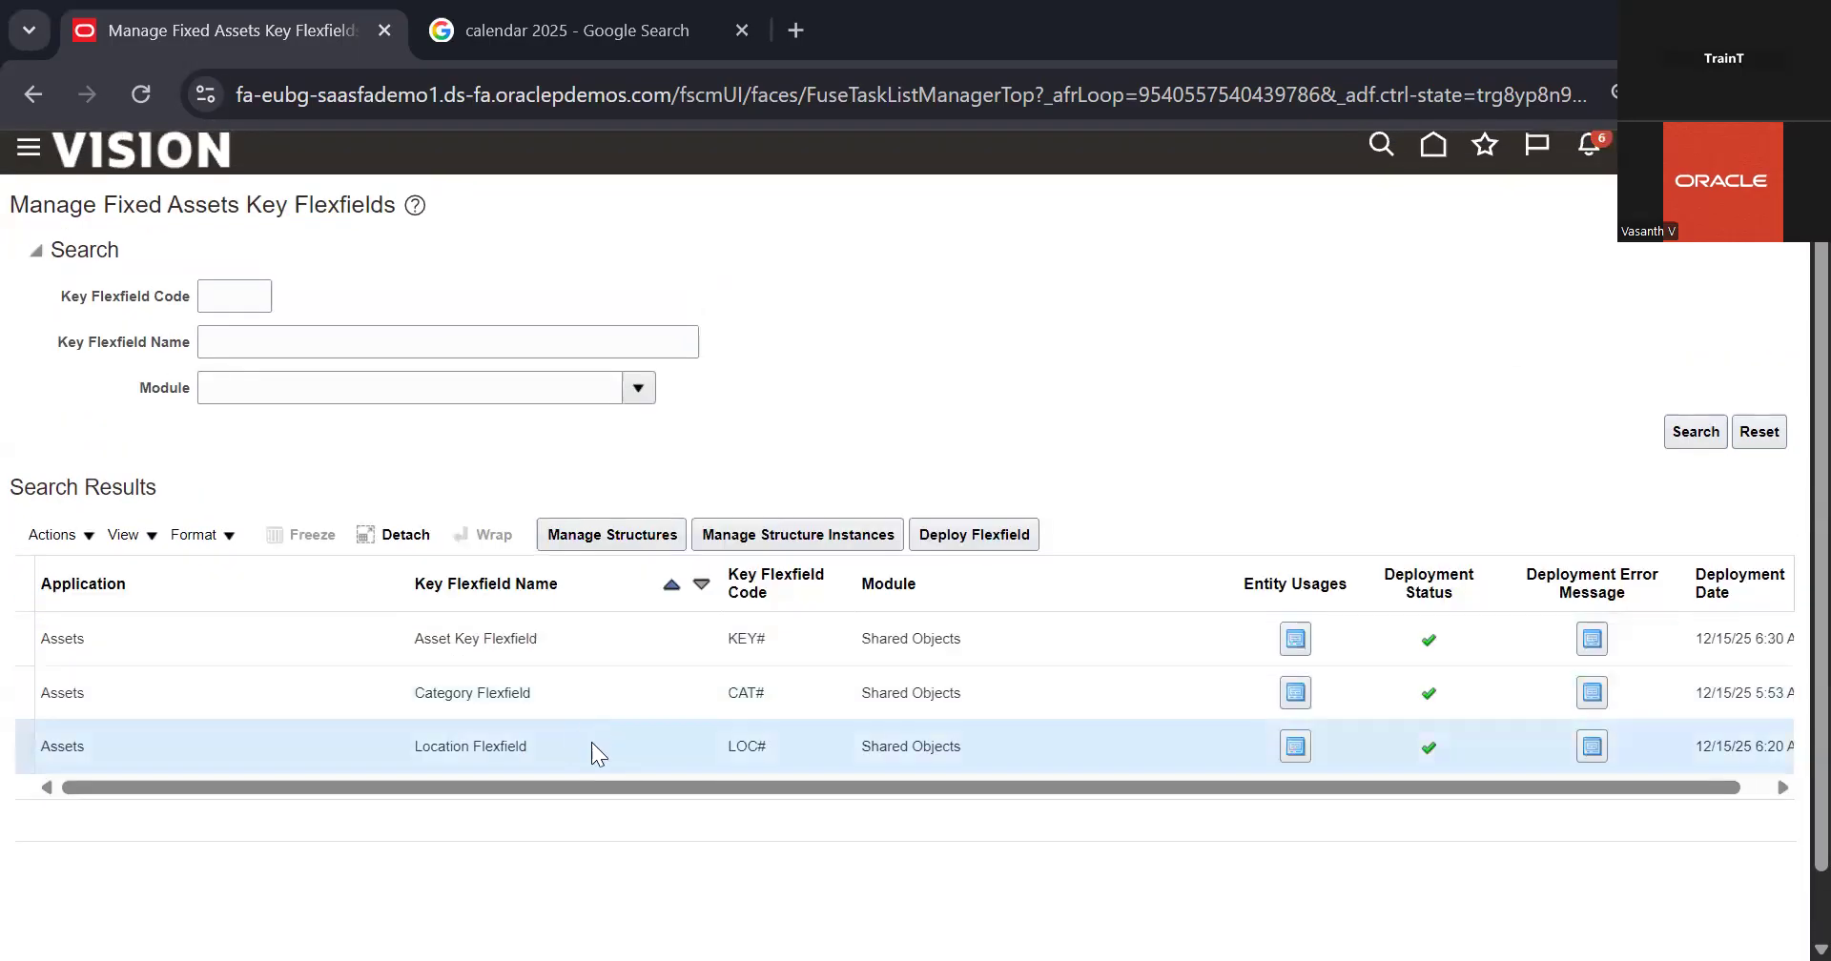
pyautogui.click(642, 544)
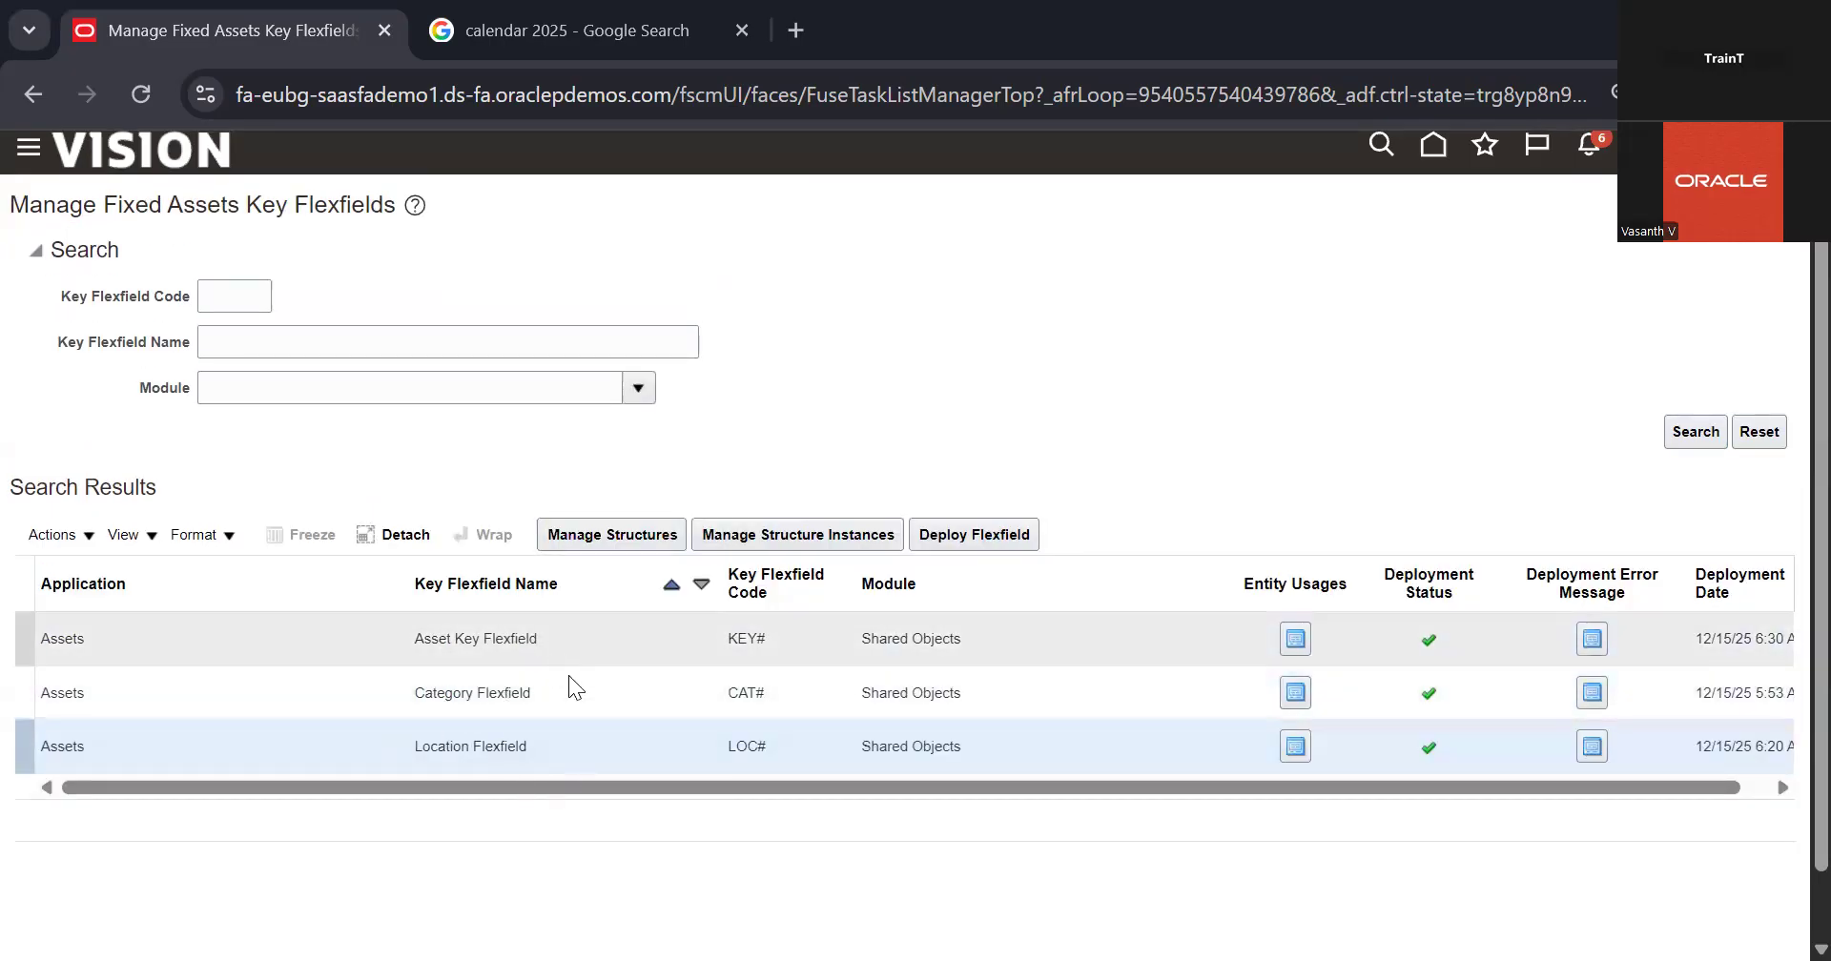
# Step: Select the Asset Key Flexfield, rerun the key flexfield search and open its structures
pyautogui.click(555, 641)
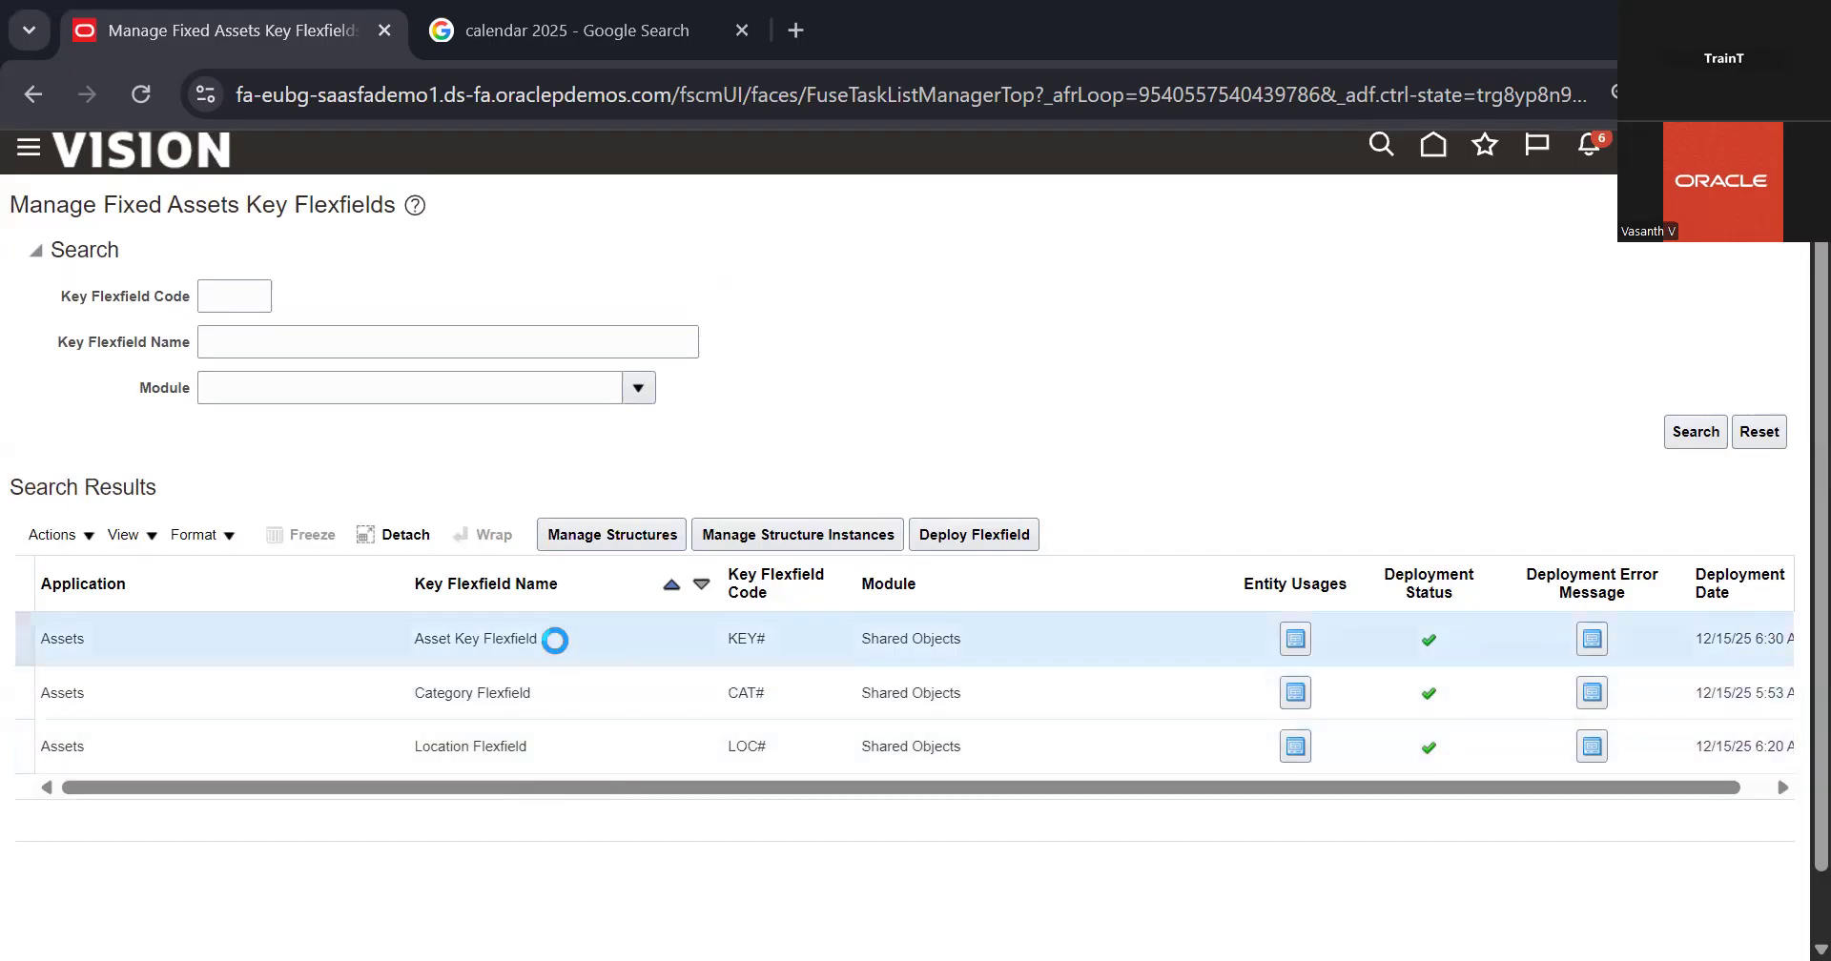
pyautogui.click(1682, 445)
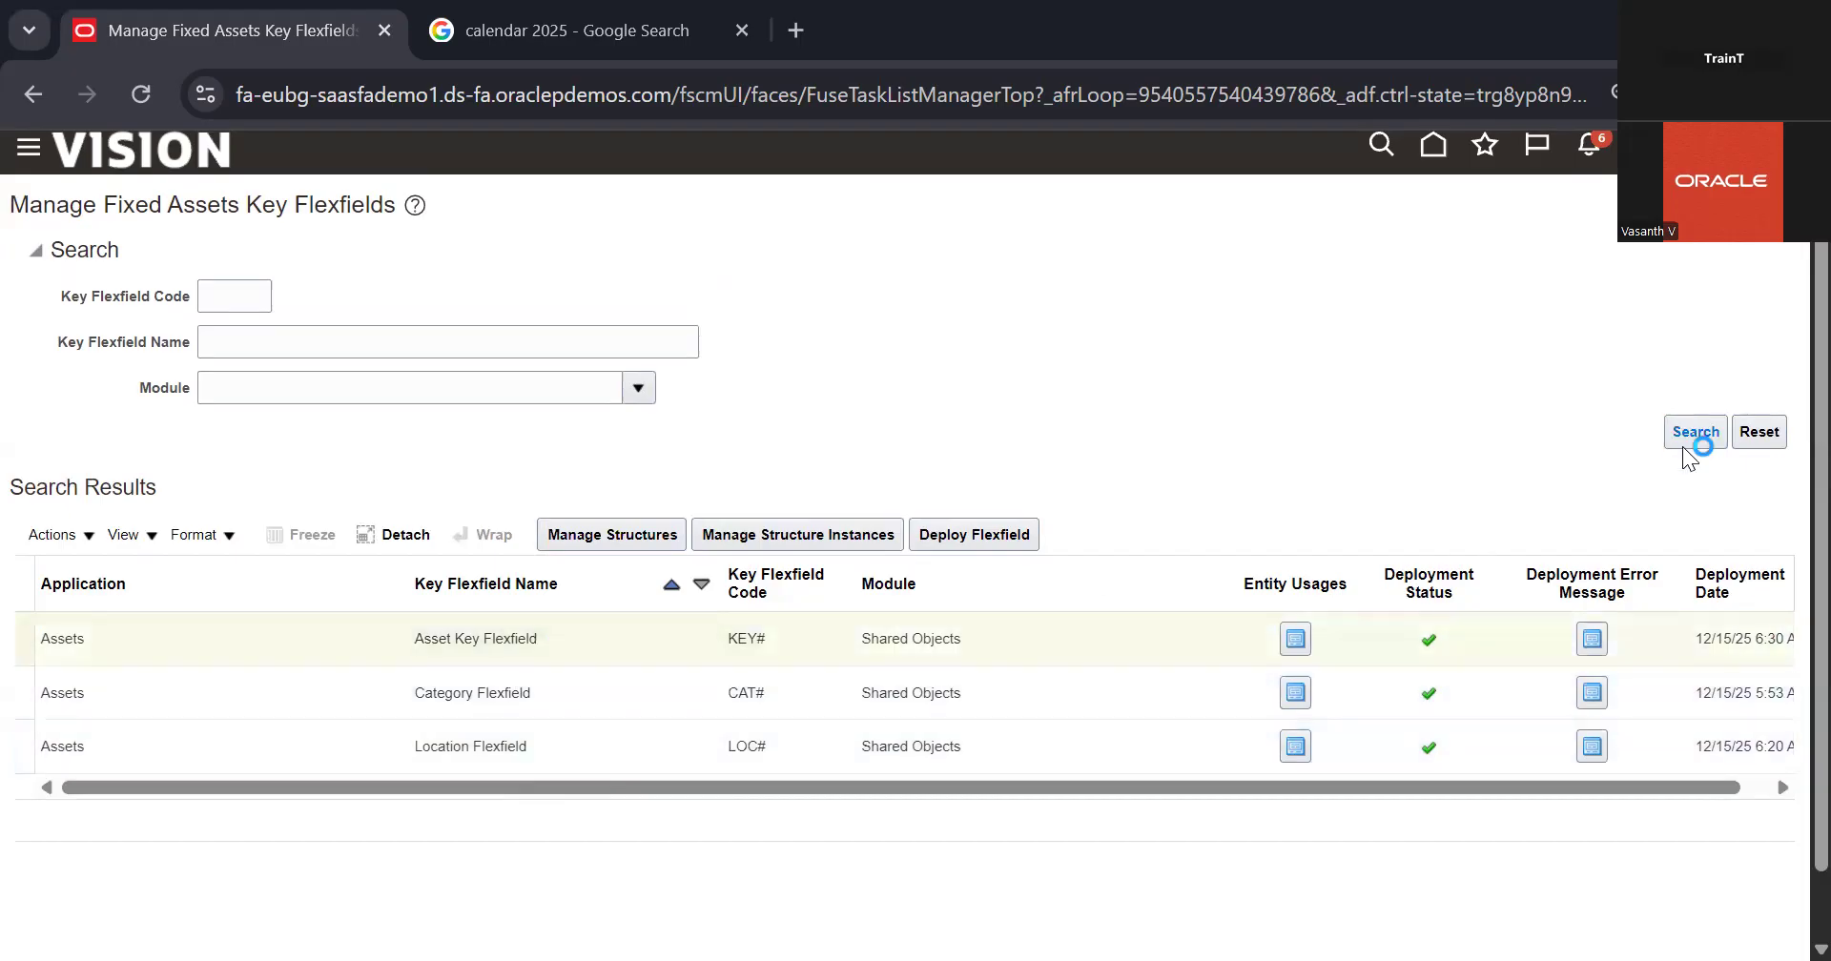
pyautogui.click(633, 540)
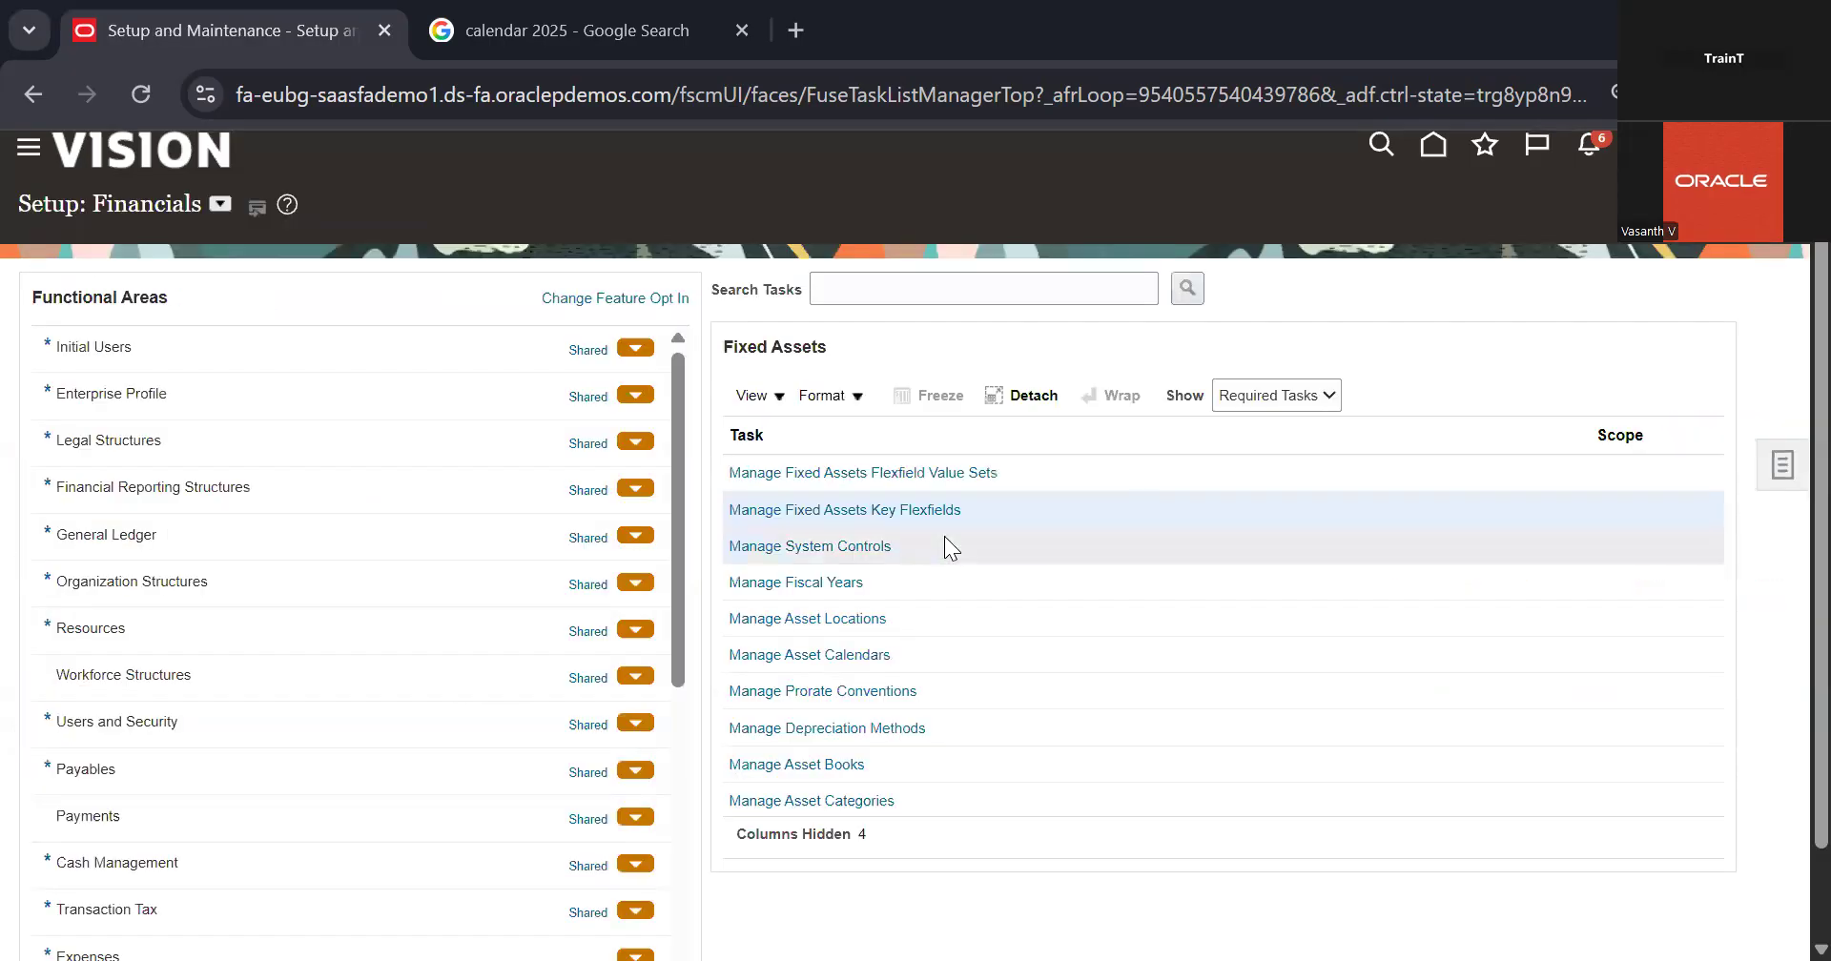
# Step: Open the Manage System Controls task, check the Enterprise Name and return to the Fixed Assets task list
pyautogui.click(845, 547)
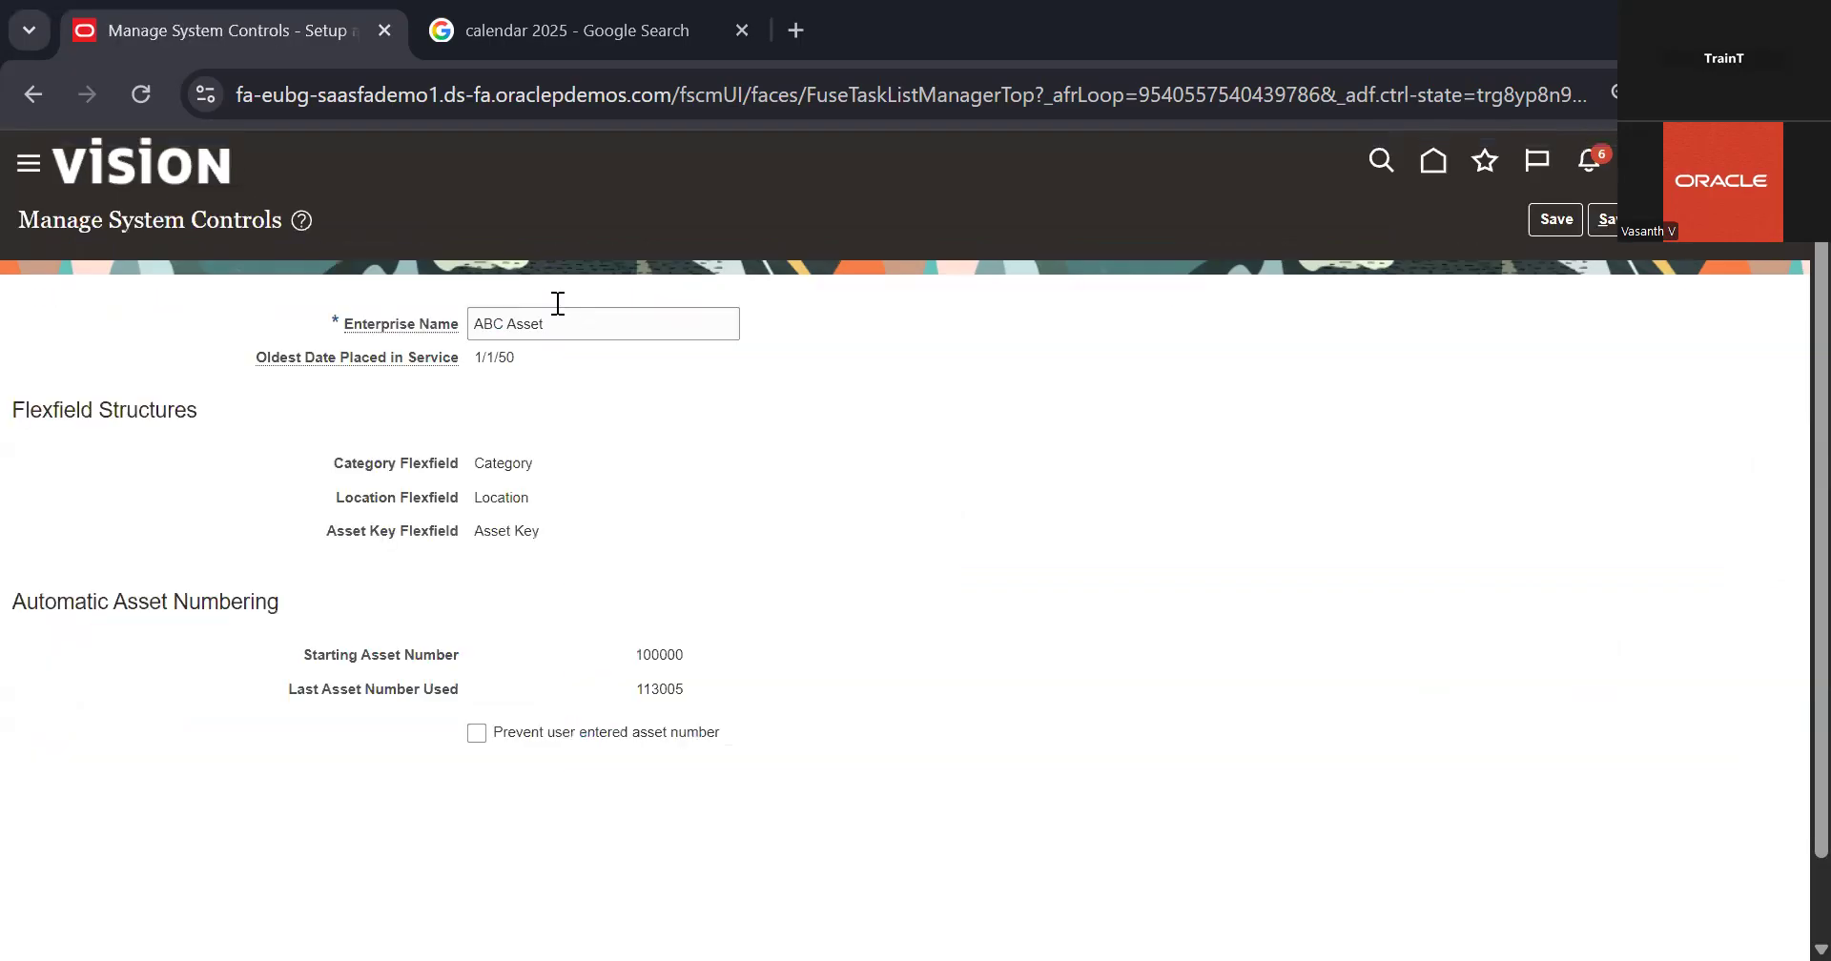
pyautogui.tripleClick(558, 304)
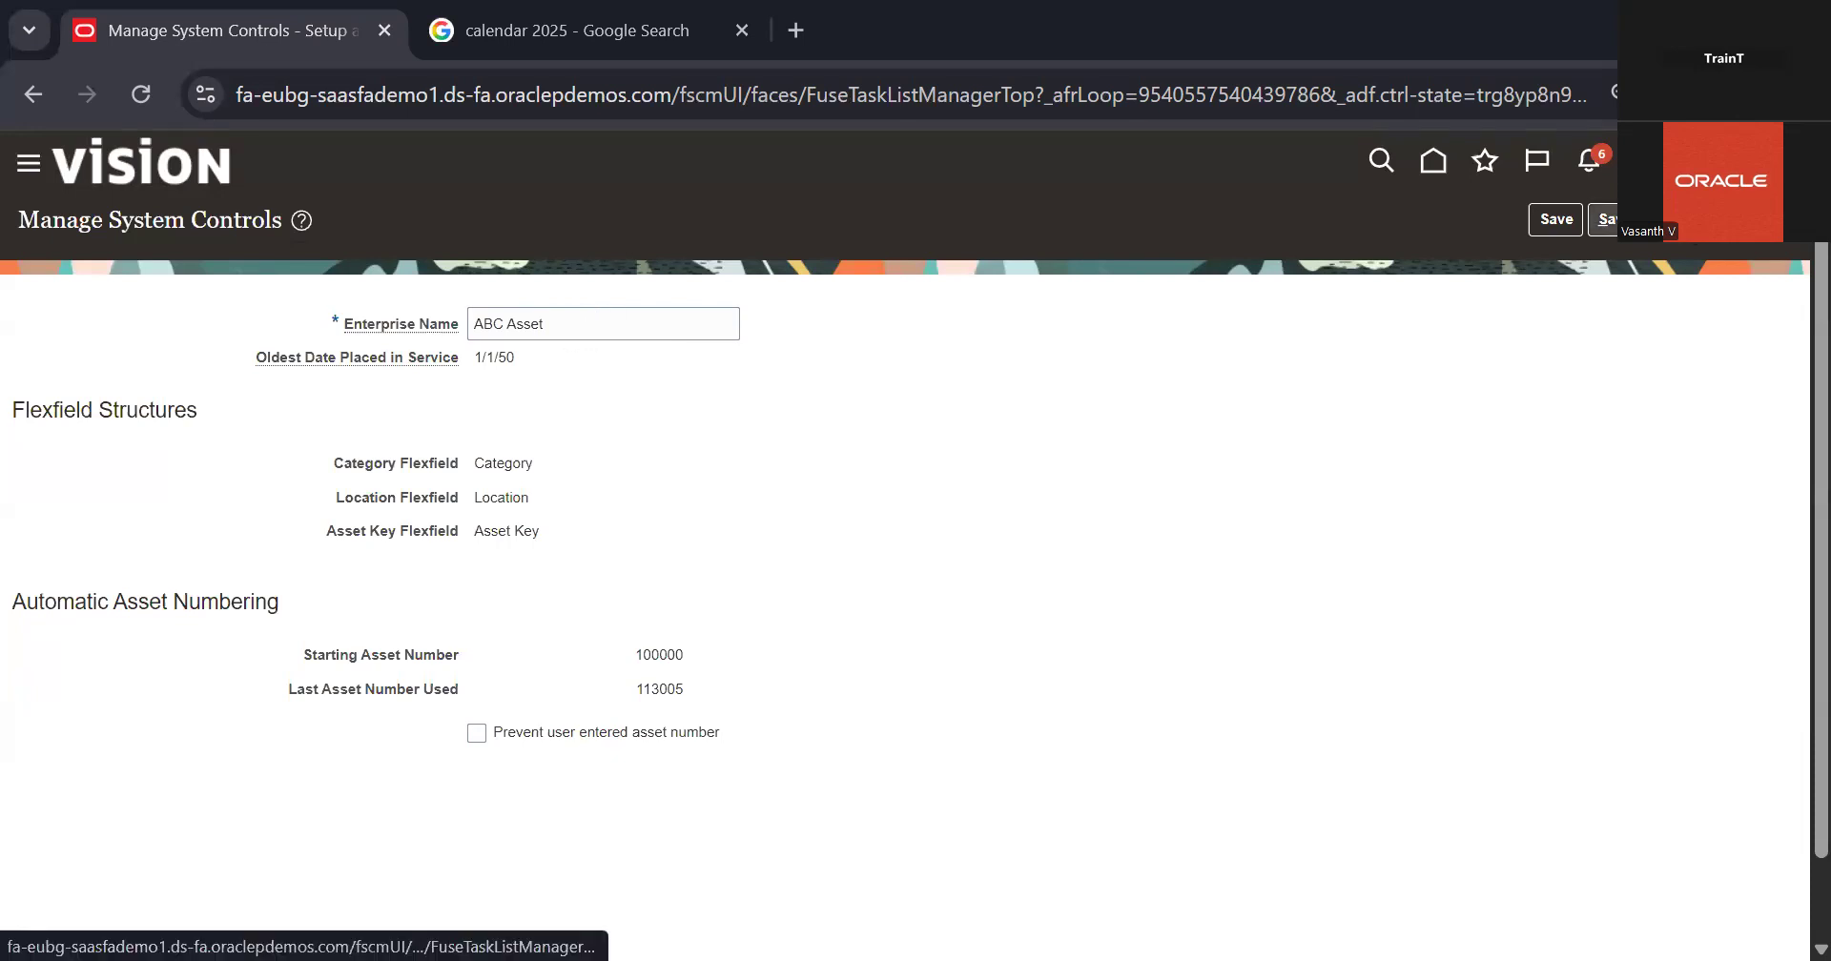
pyautogui.click(1605, 220)
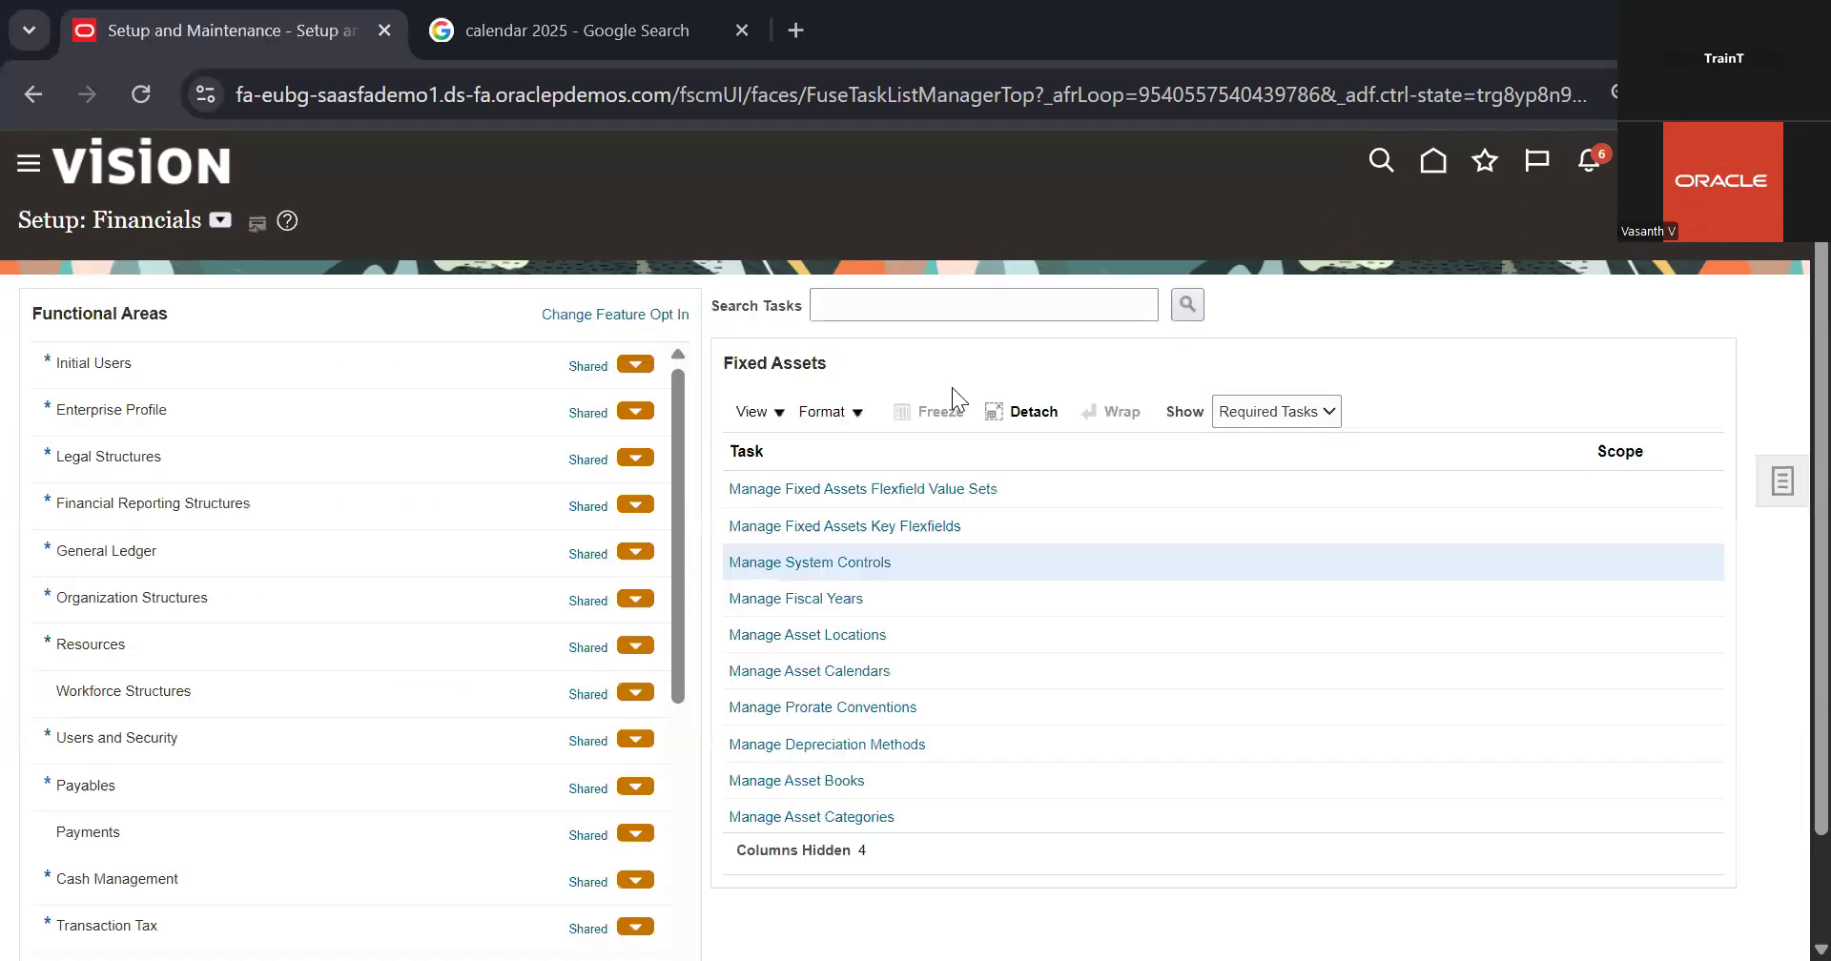
# Step: Open the Assetkey segment of the ABC ASSETKEY structure under the Asset Key Flexfield
pyautogui.click(897, 525)
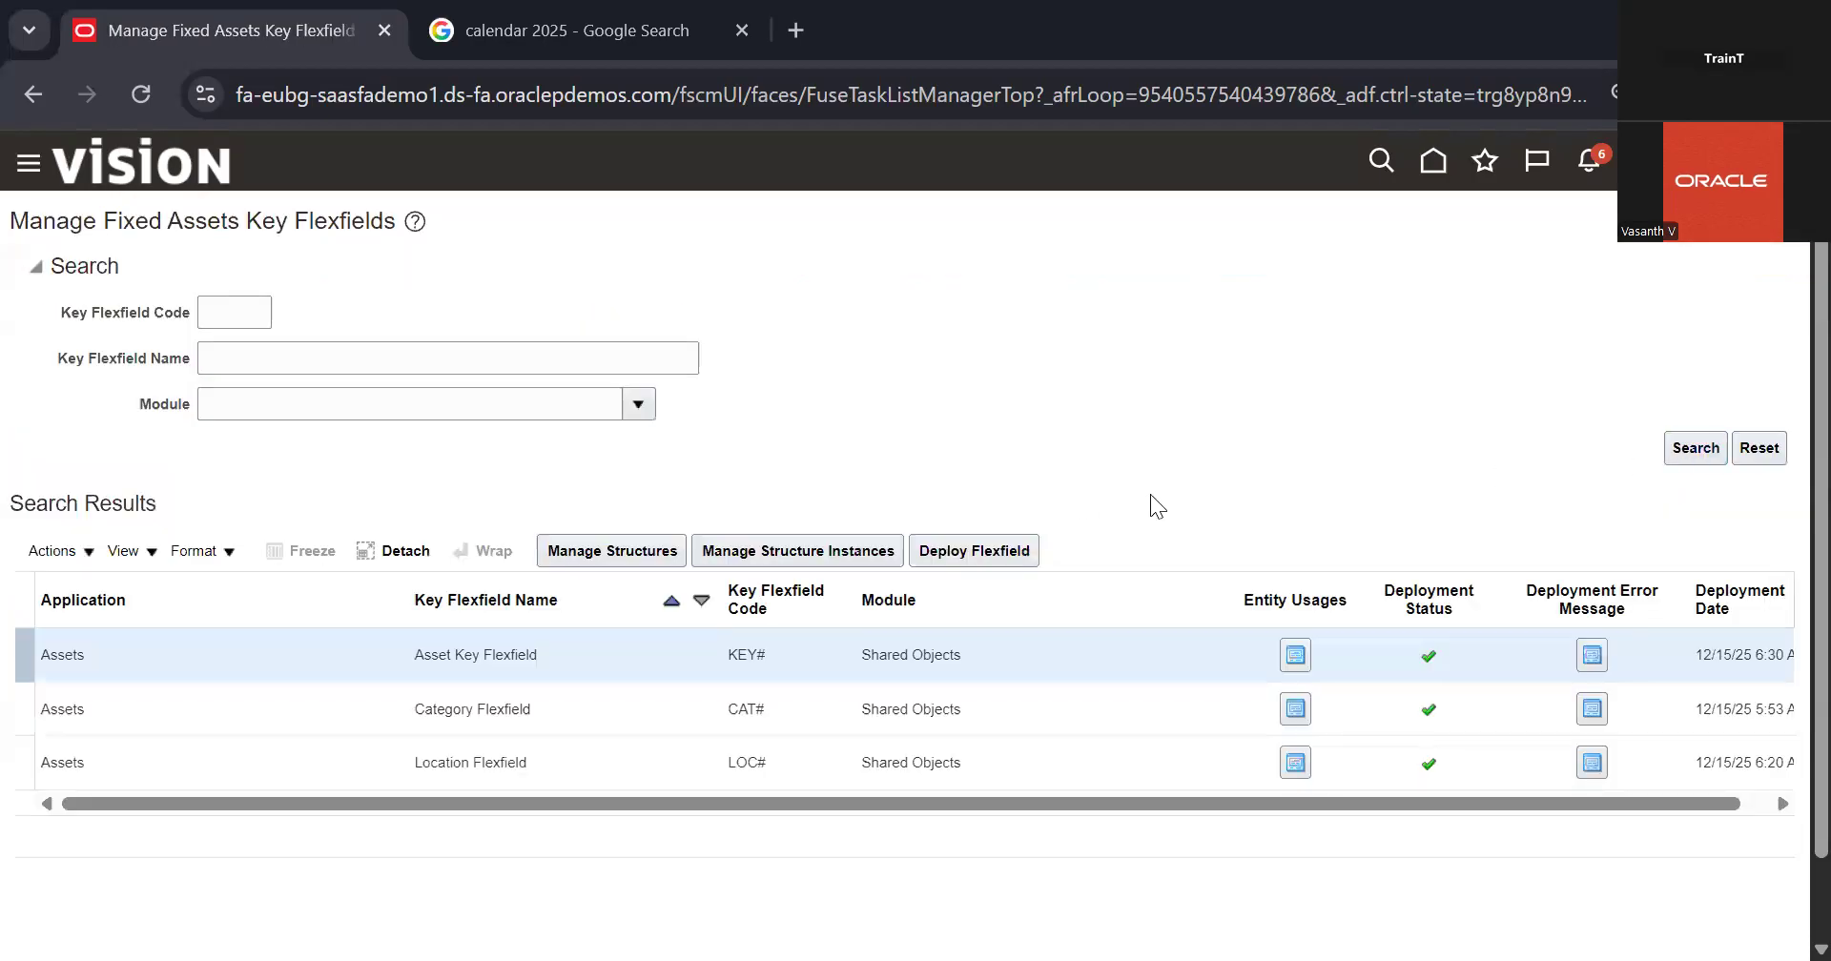
pyautogui.click(604, 555)
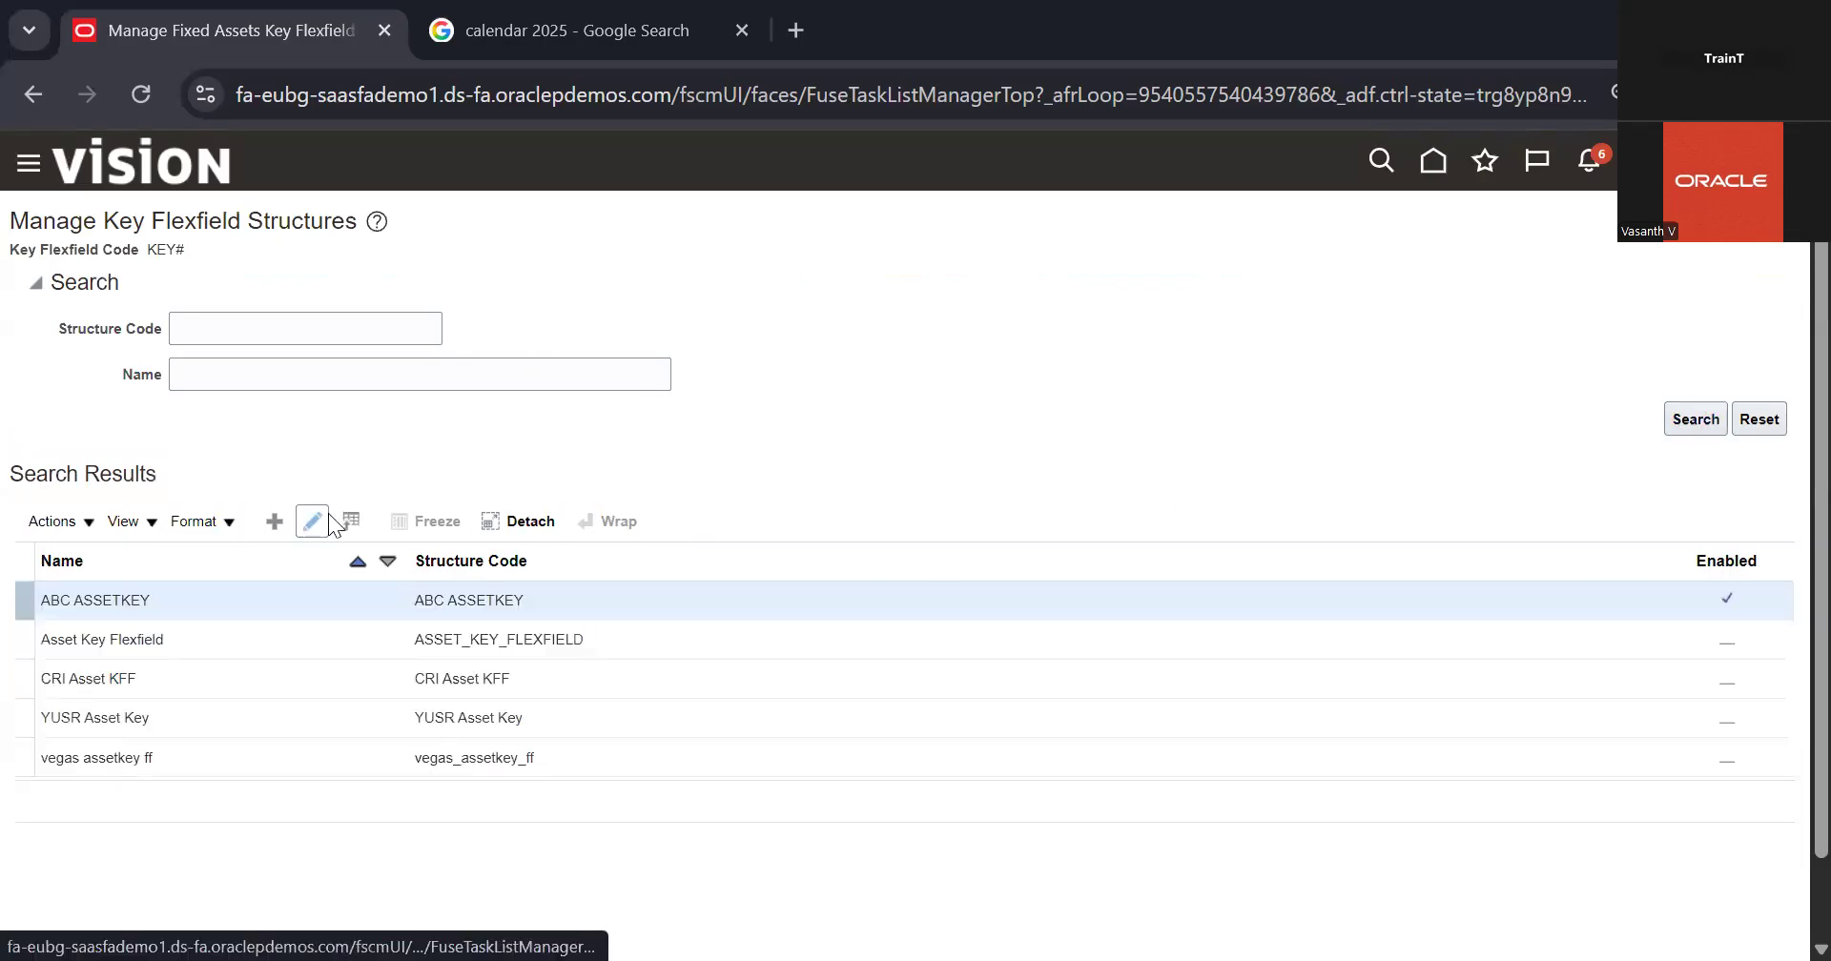
pyautogui.click(313, 521)
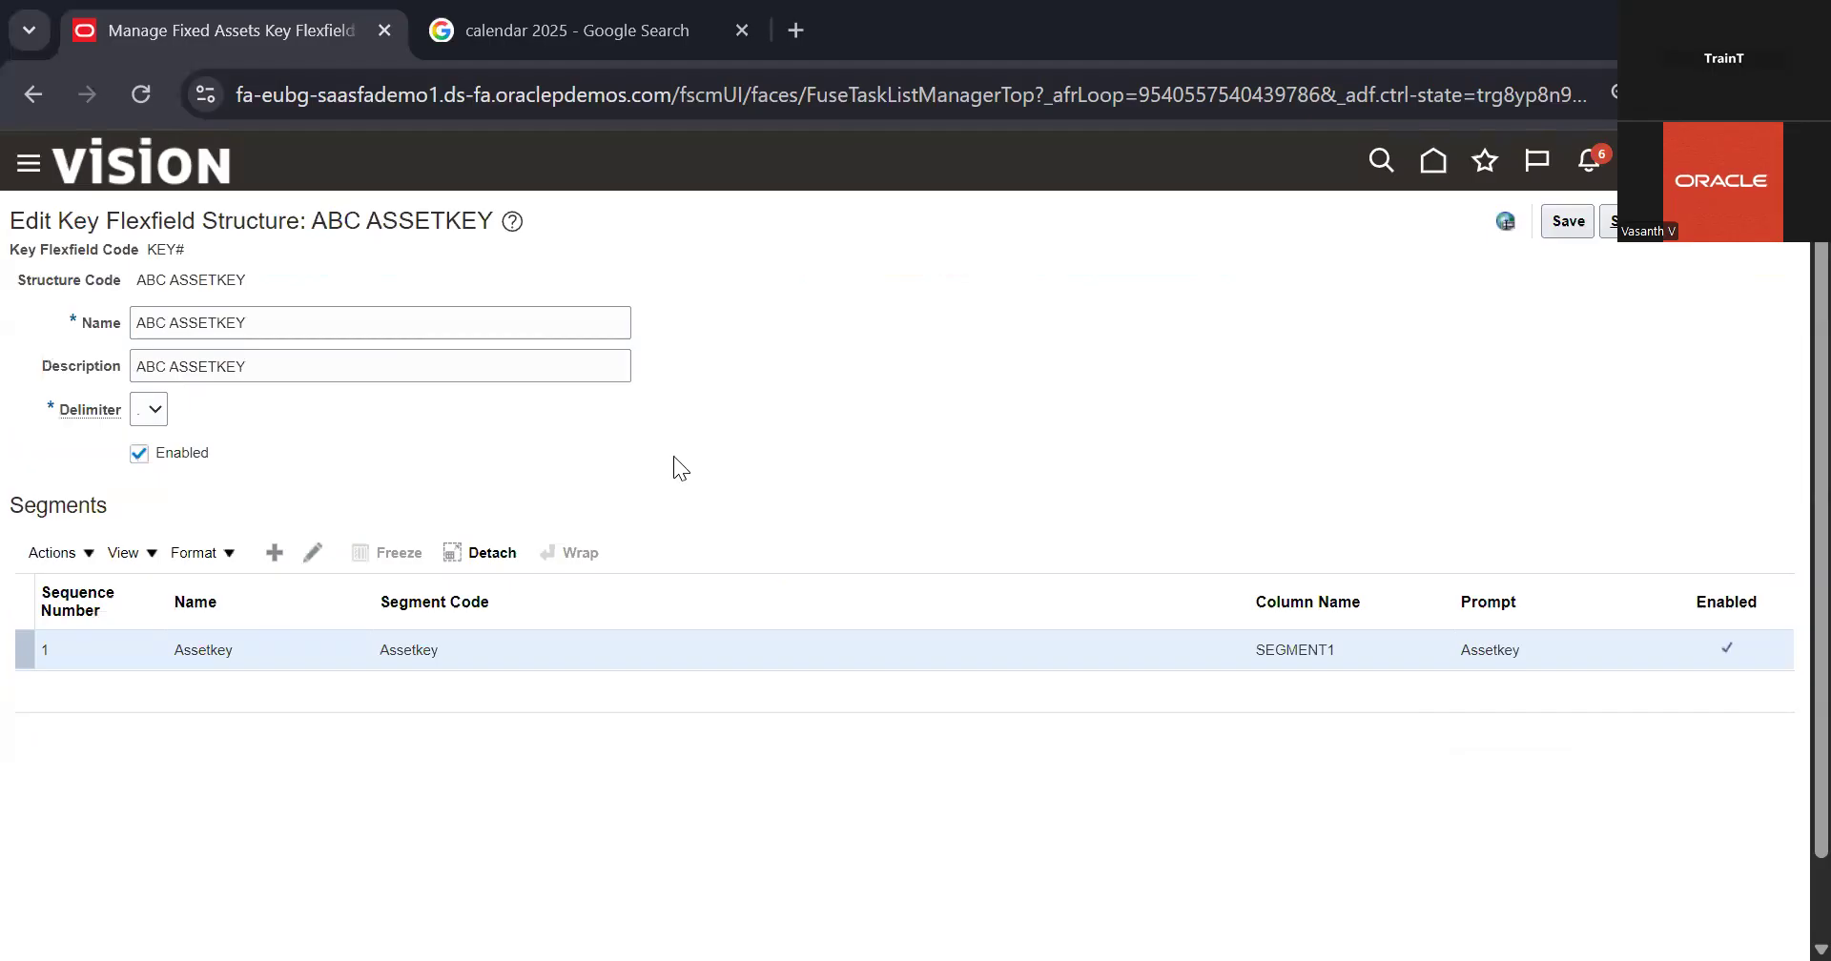
pyautogui.click(299, 559)
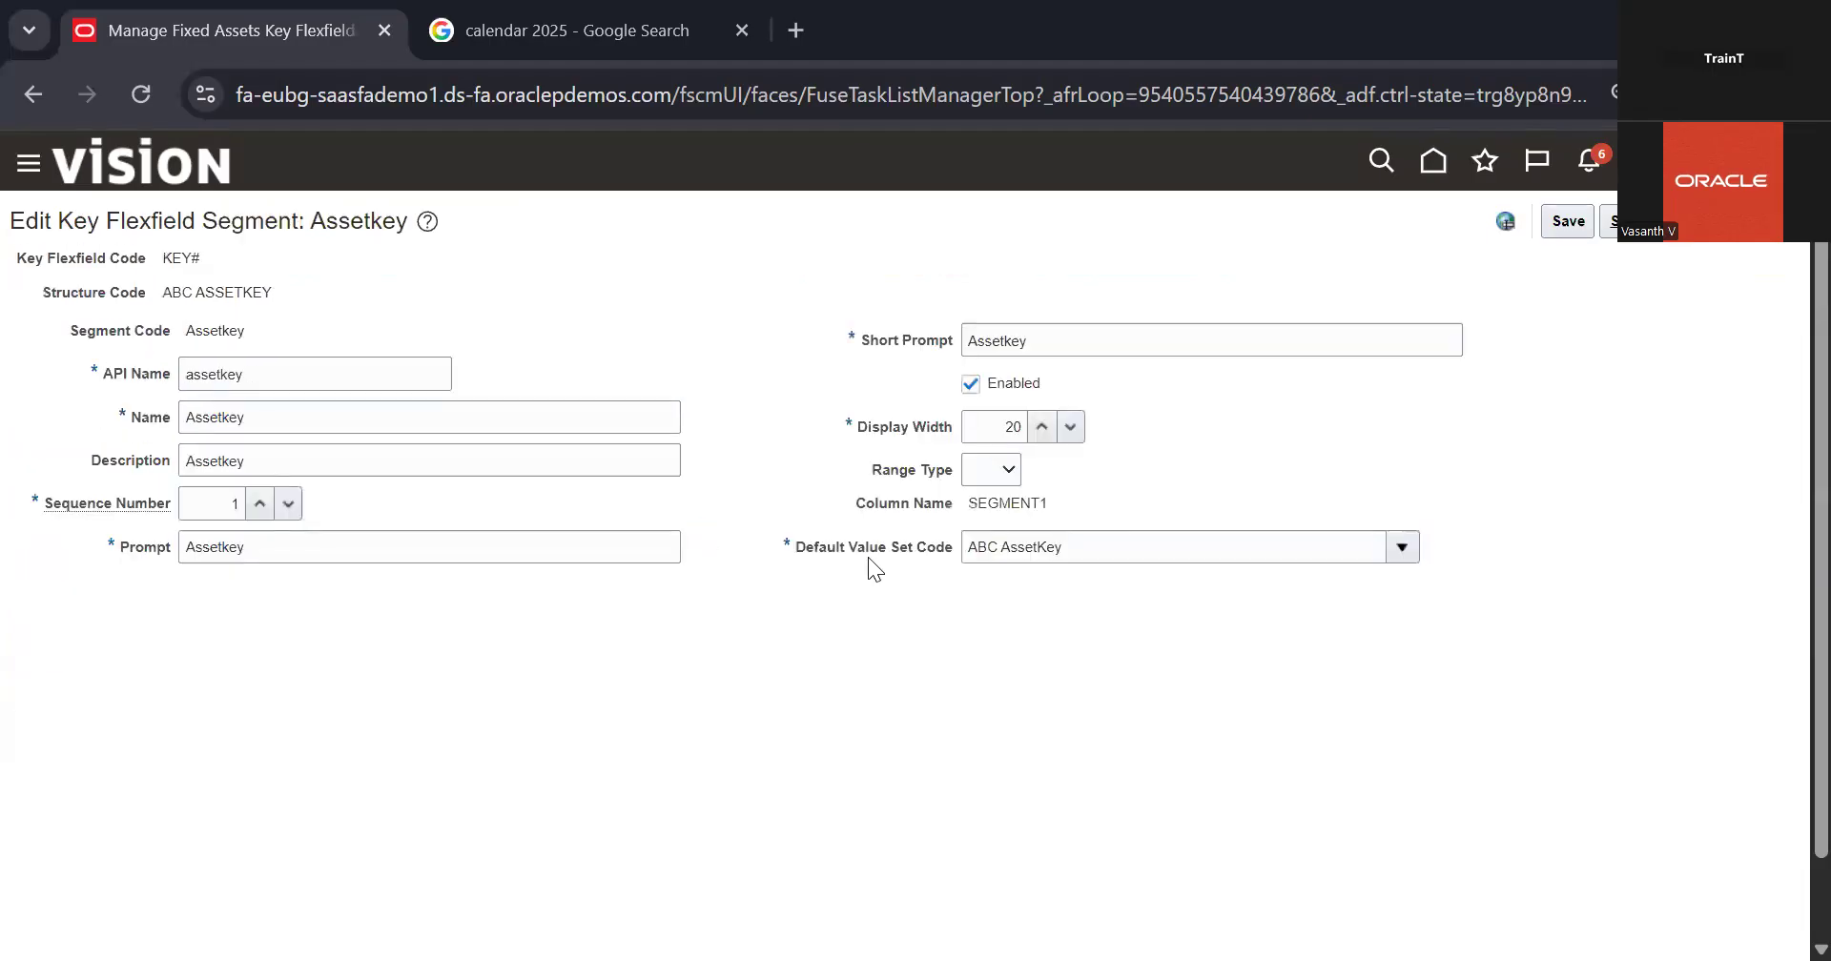
# Step: Check the segment's Default Value Set Code, then leave the segment and structure and return to the key flexfields
pyautogui.tripleClick(1125, 555)
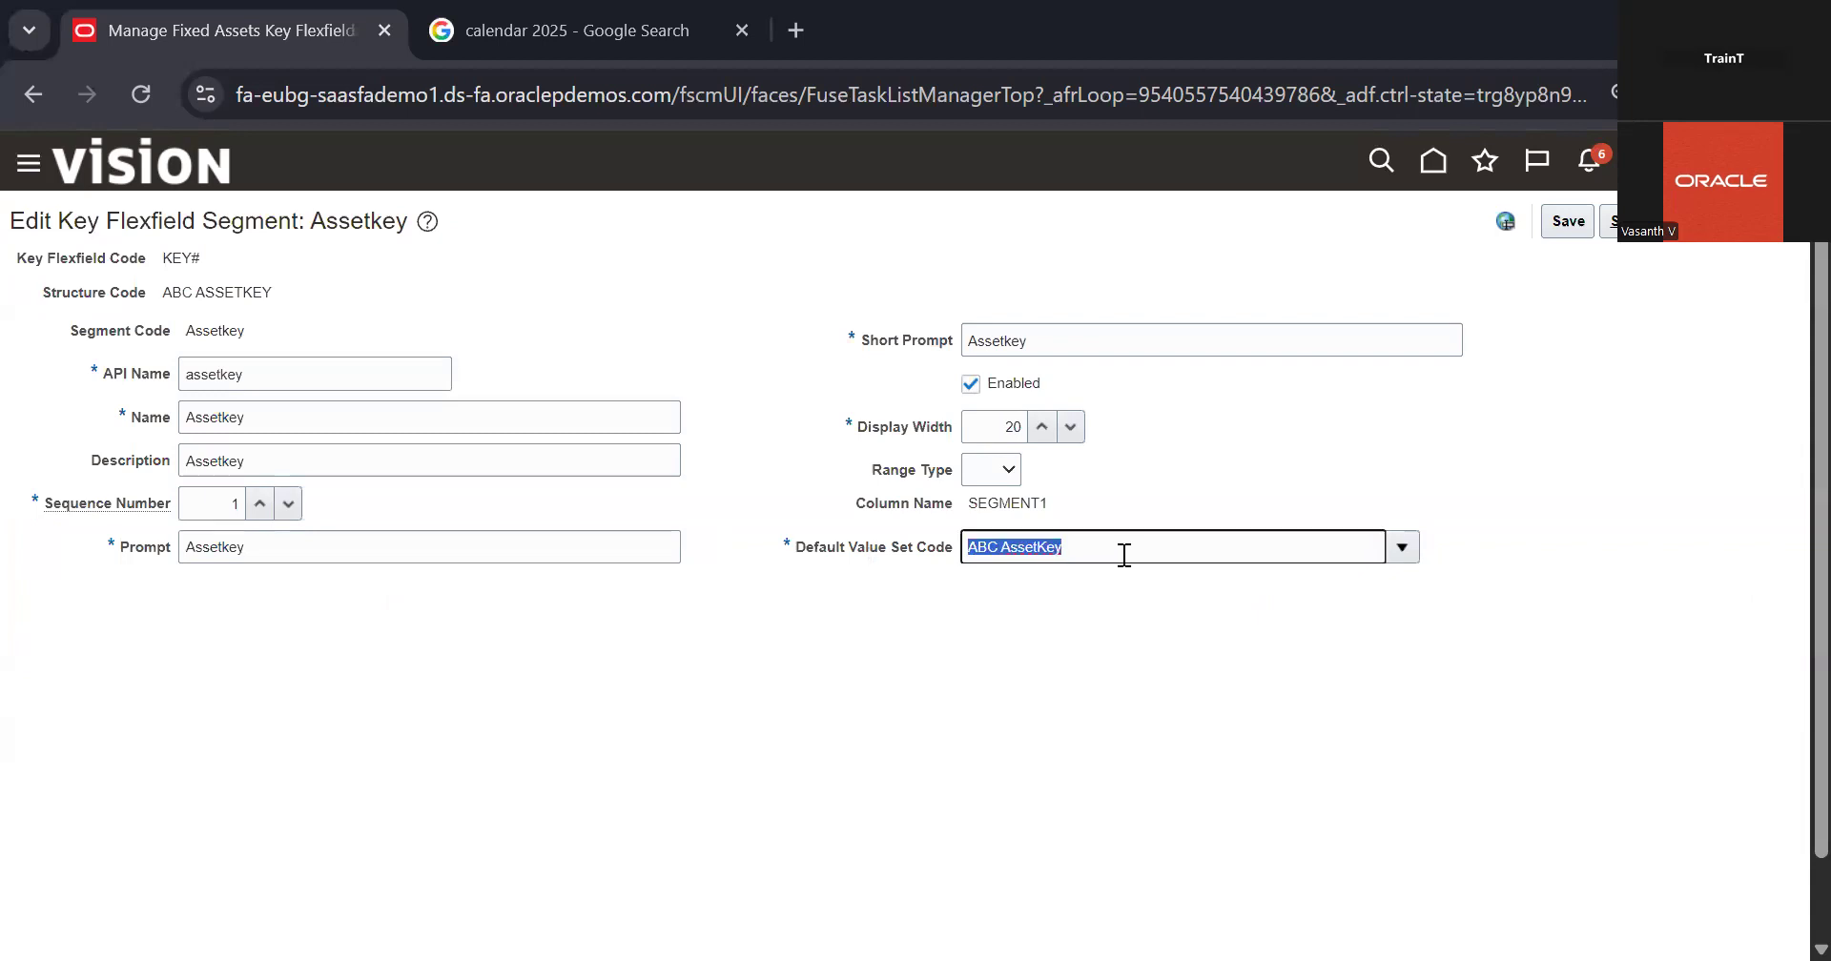
pyautogui.click(1246, 466)
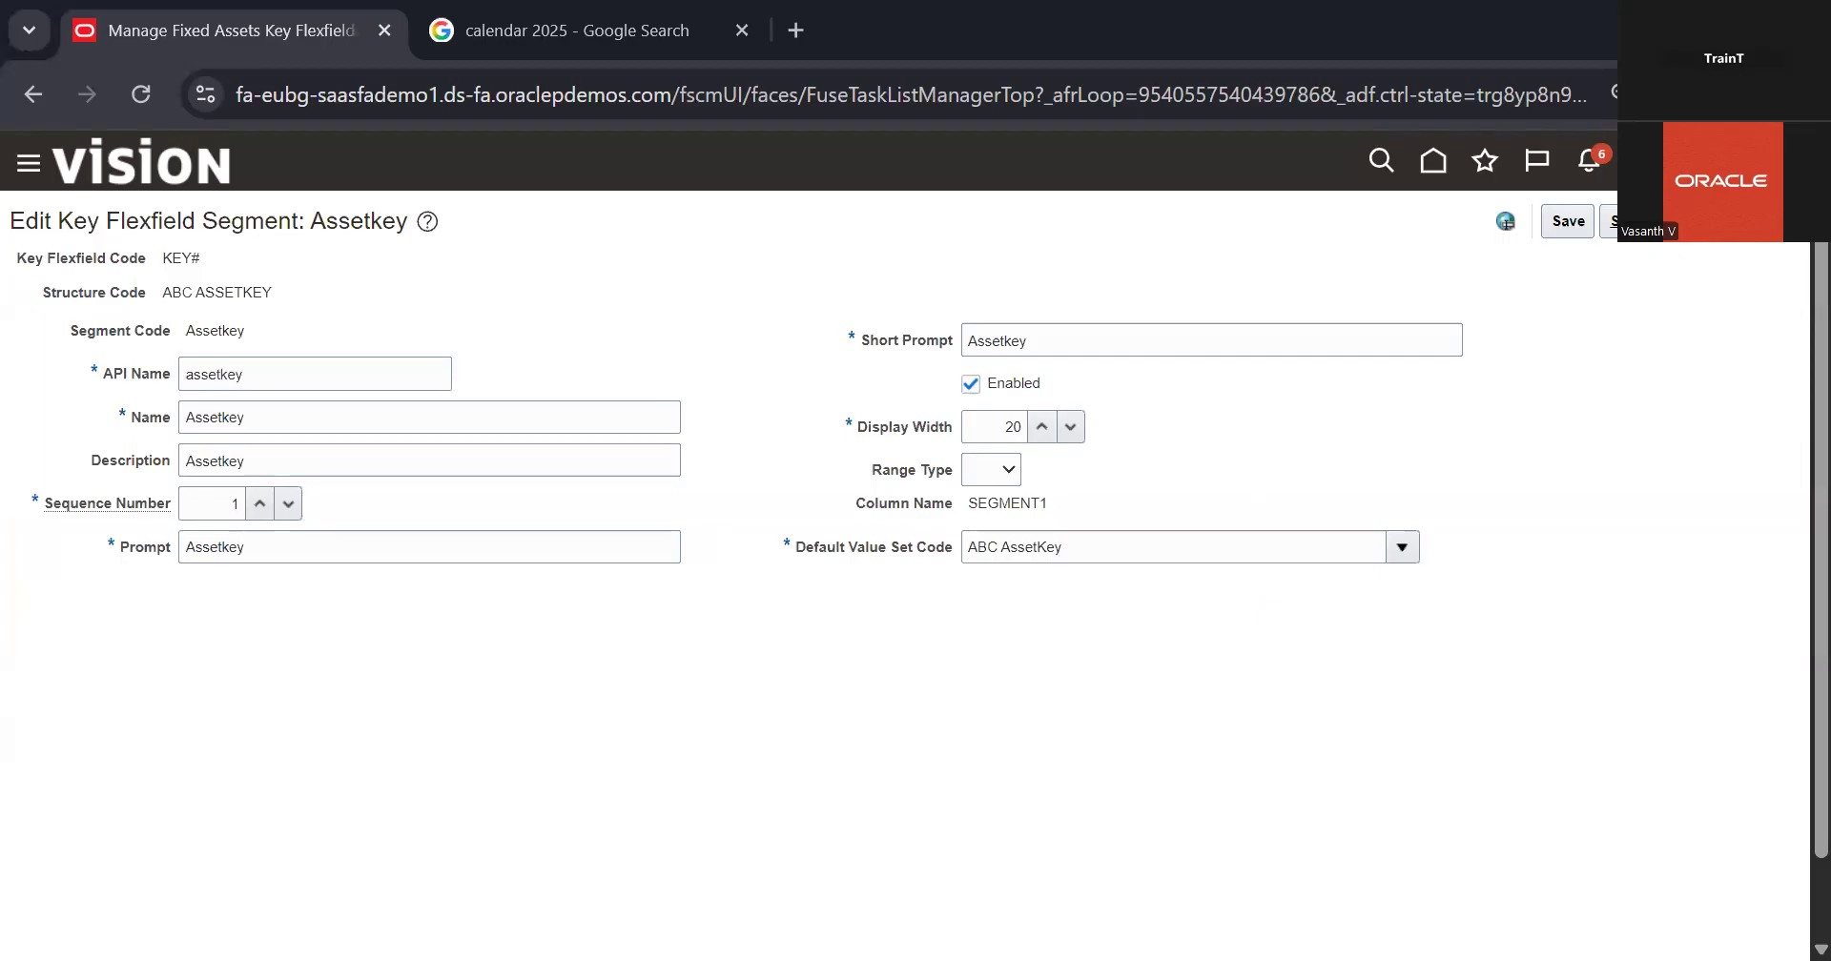
pyautogui.click(1663, 221)
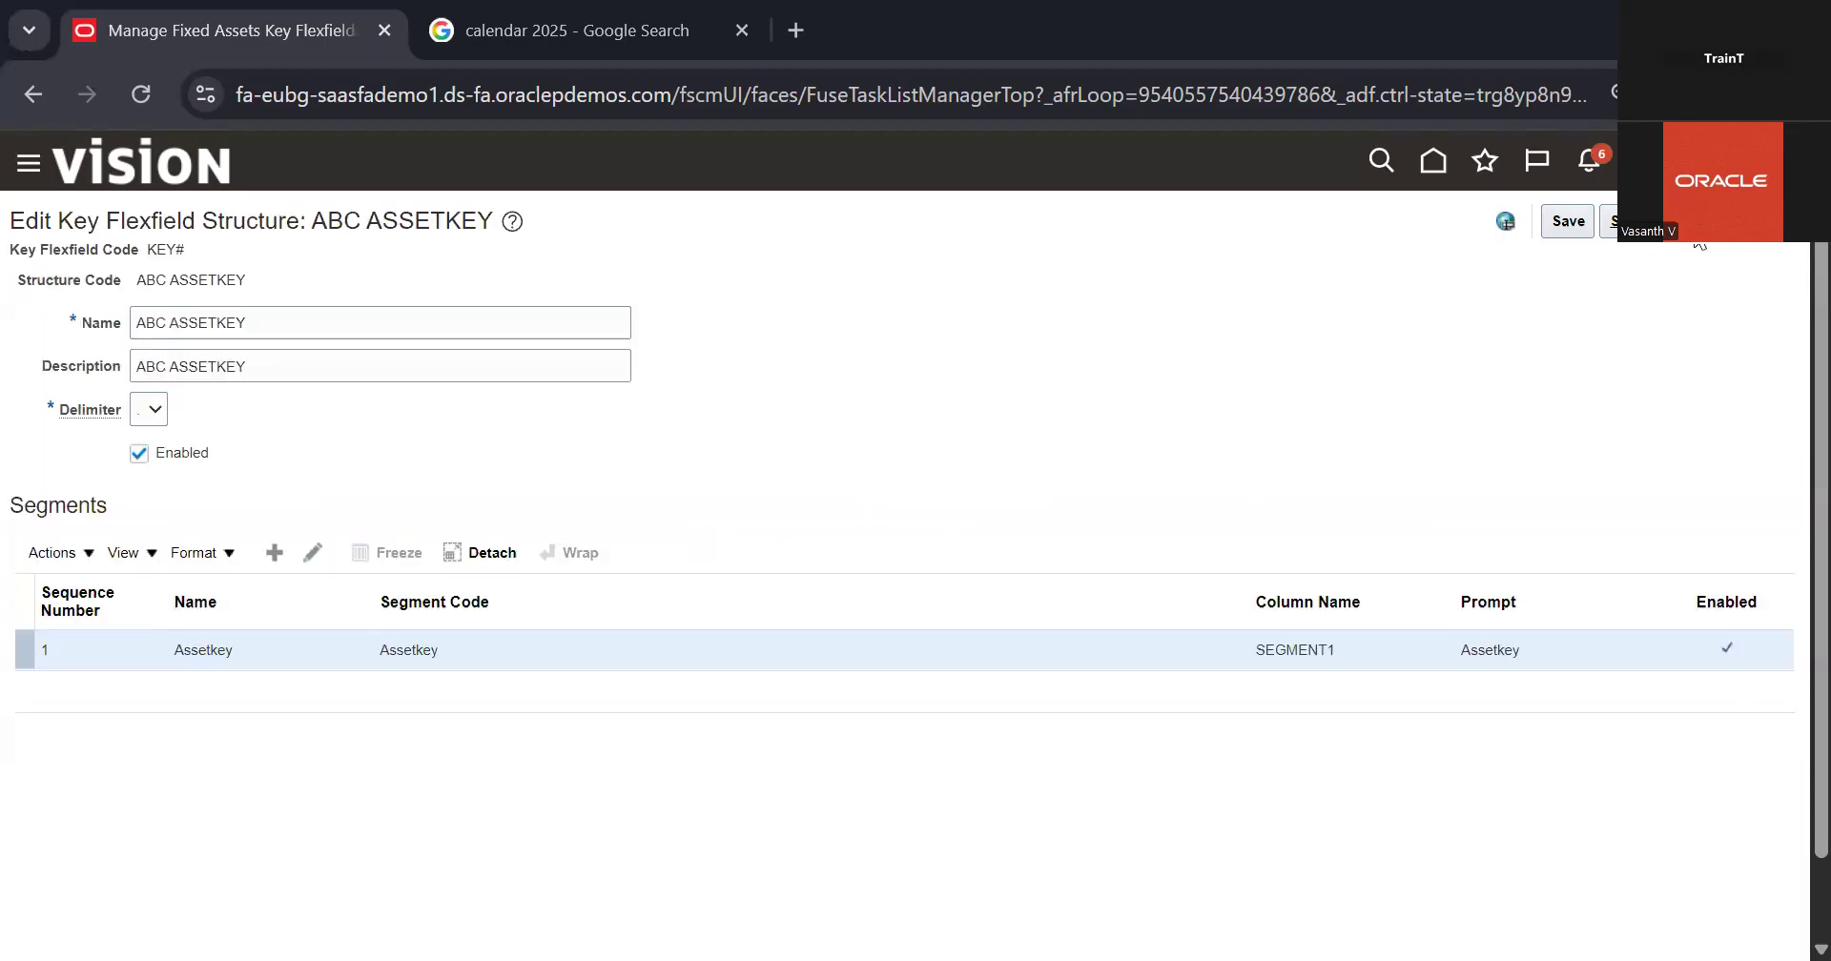
pyautogui.click(1663, 221)
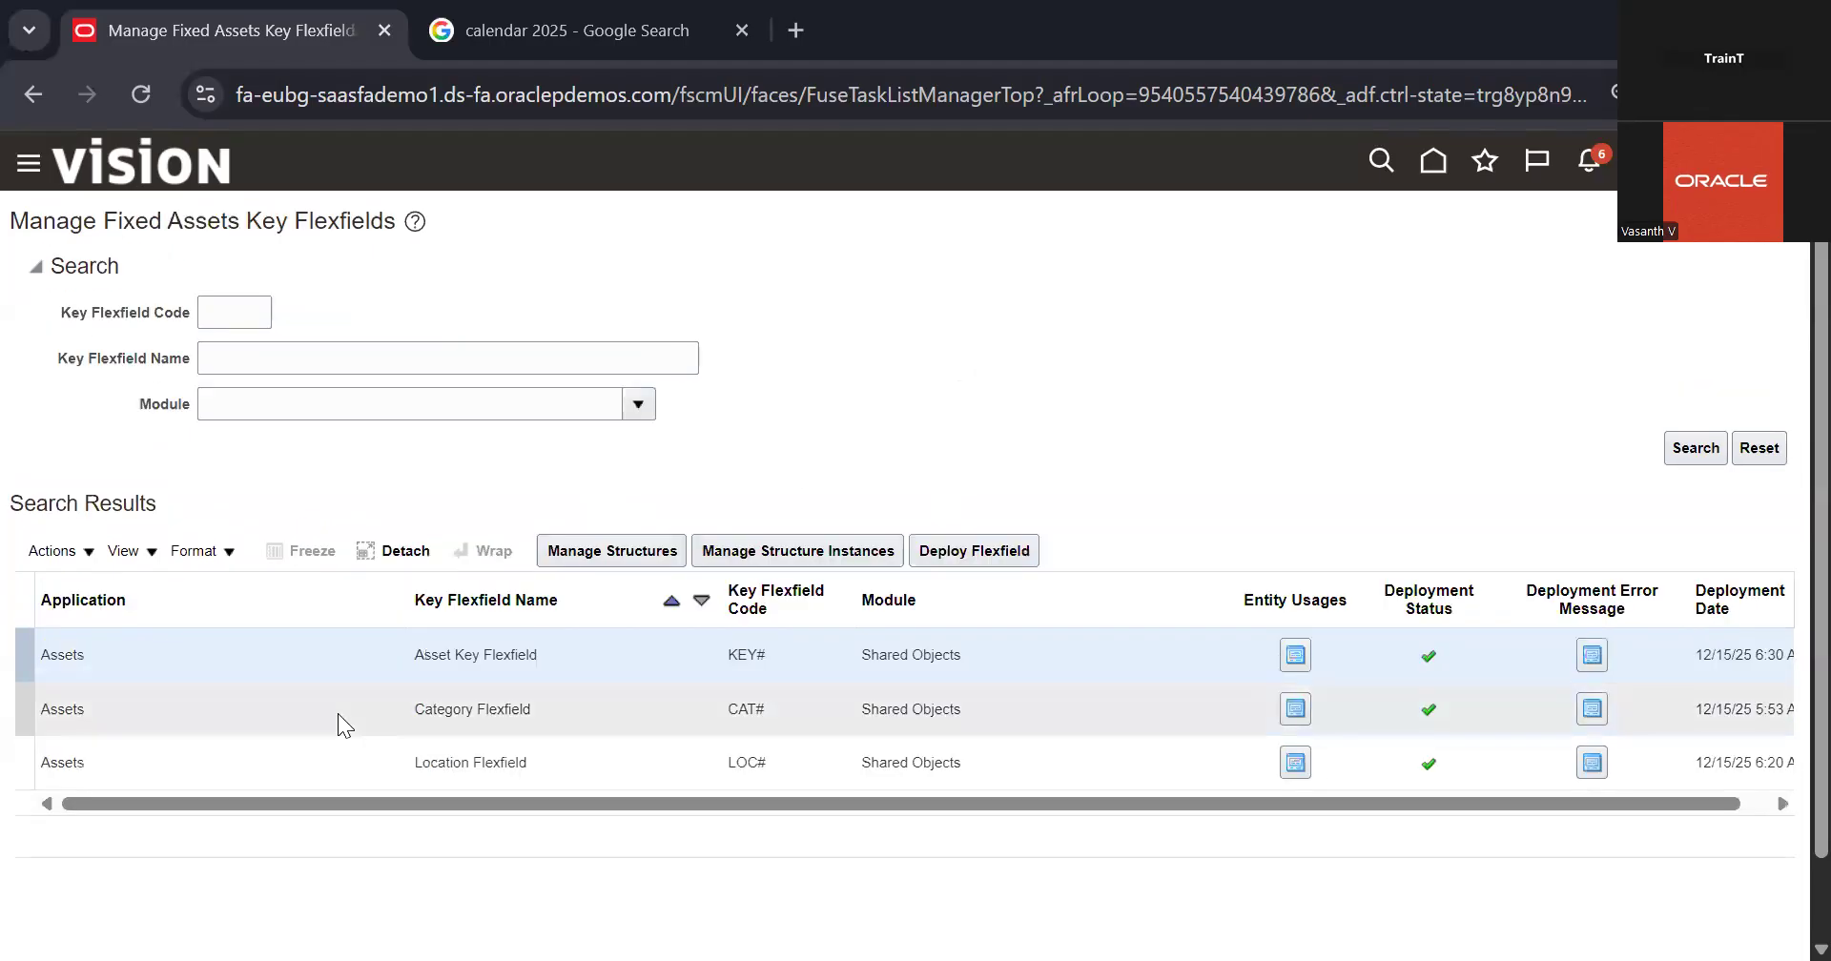
# Step: List all structures of the Category Flexfield
pyautogui.click(338, 718)
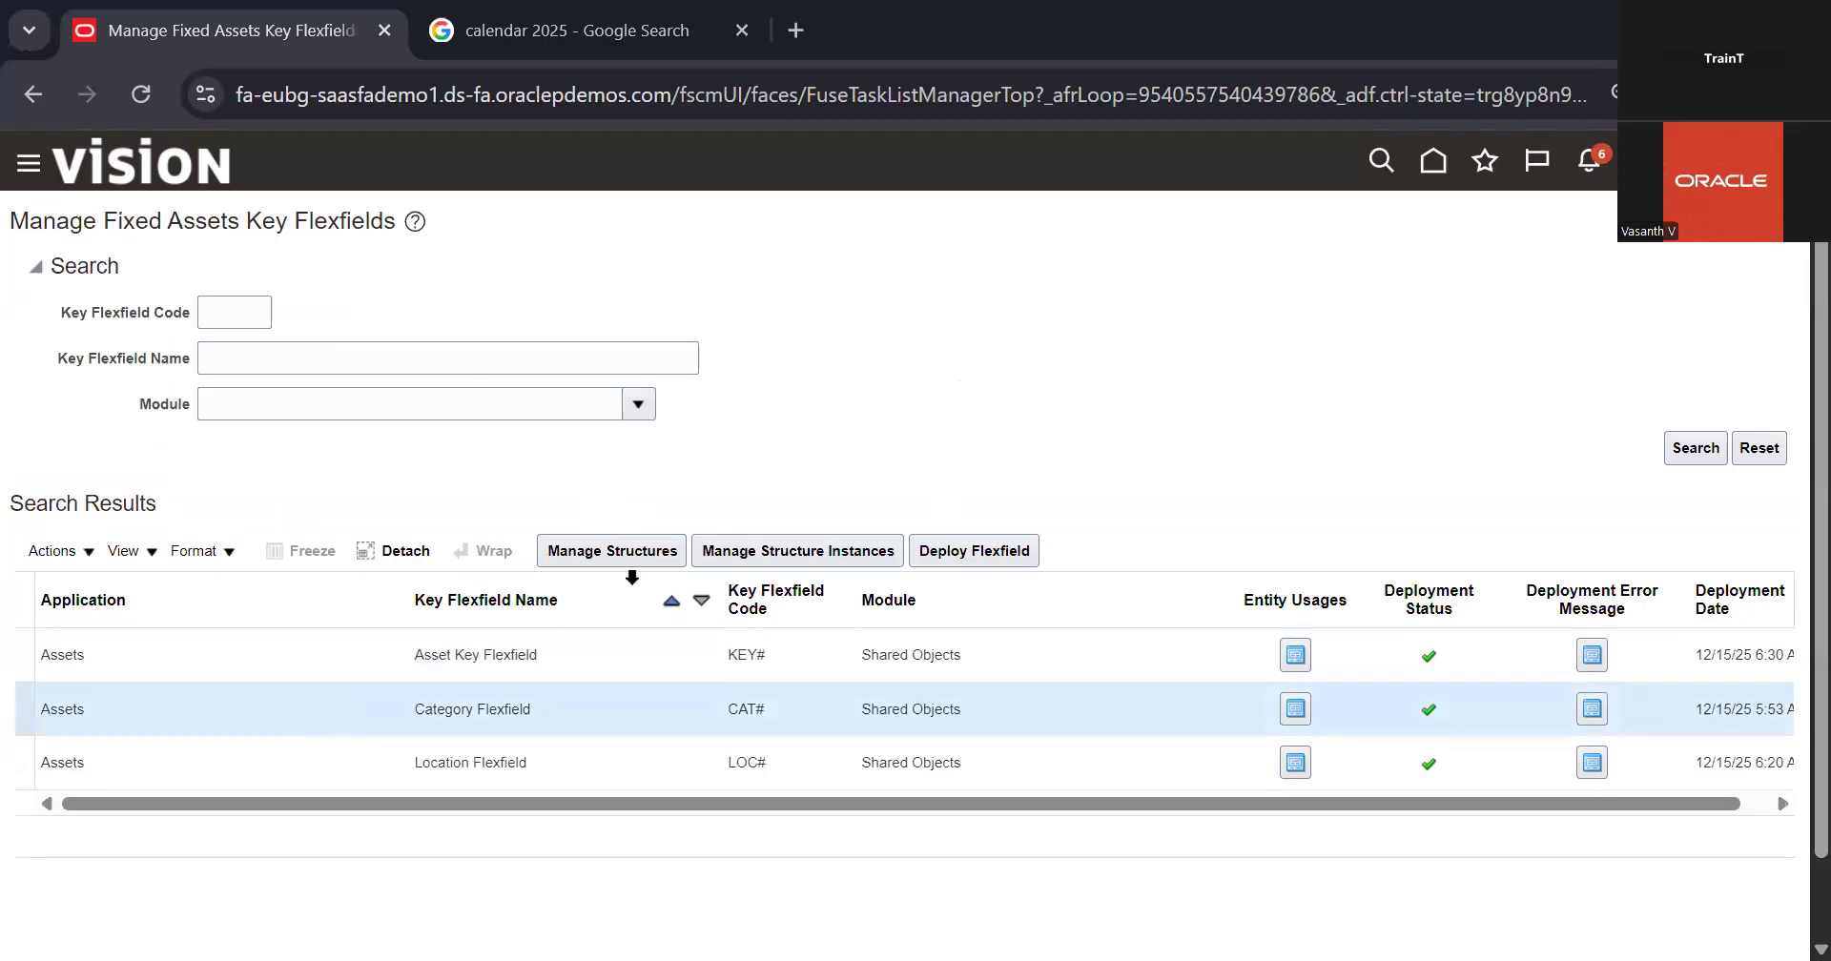
pyautogui.click(639, 563)
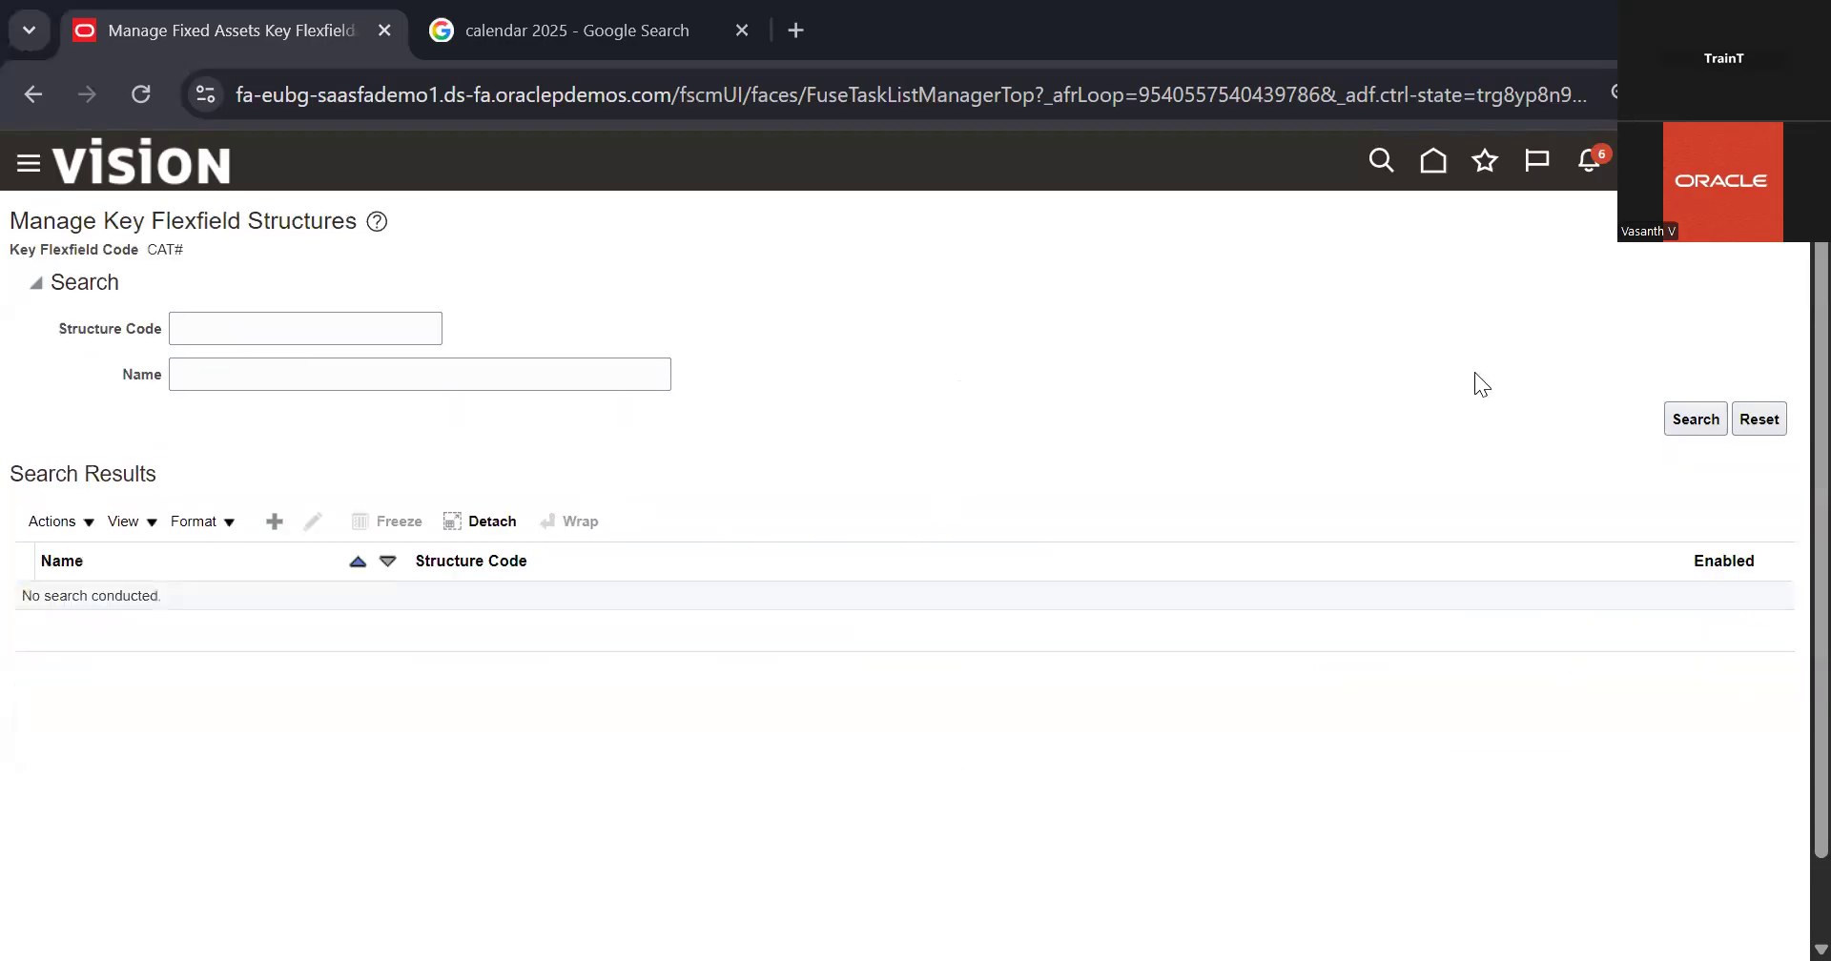
pyautogui.click(1693, 420)
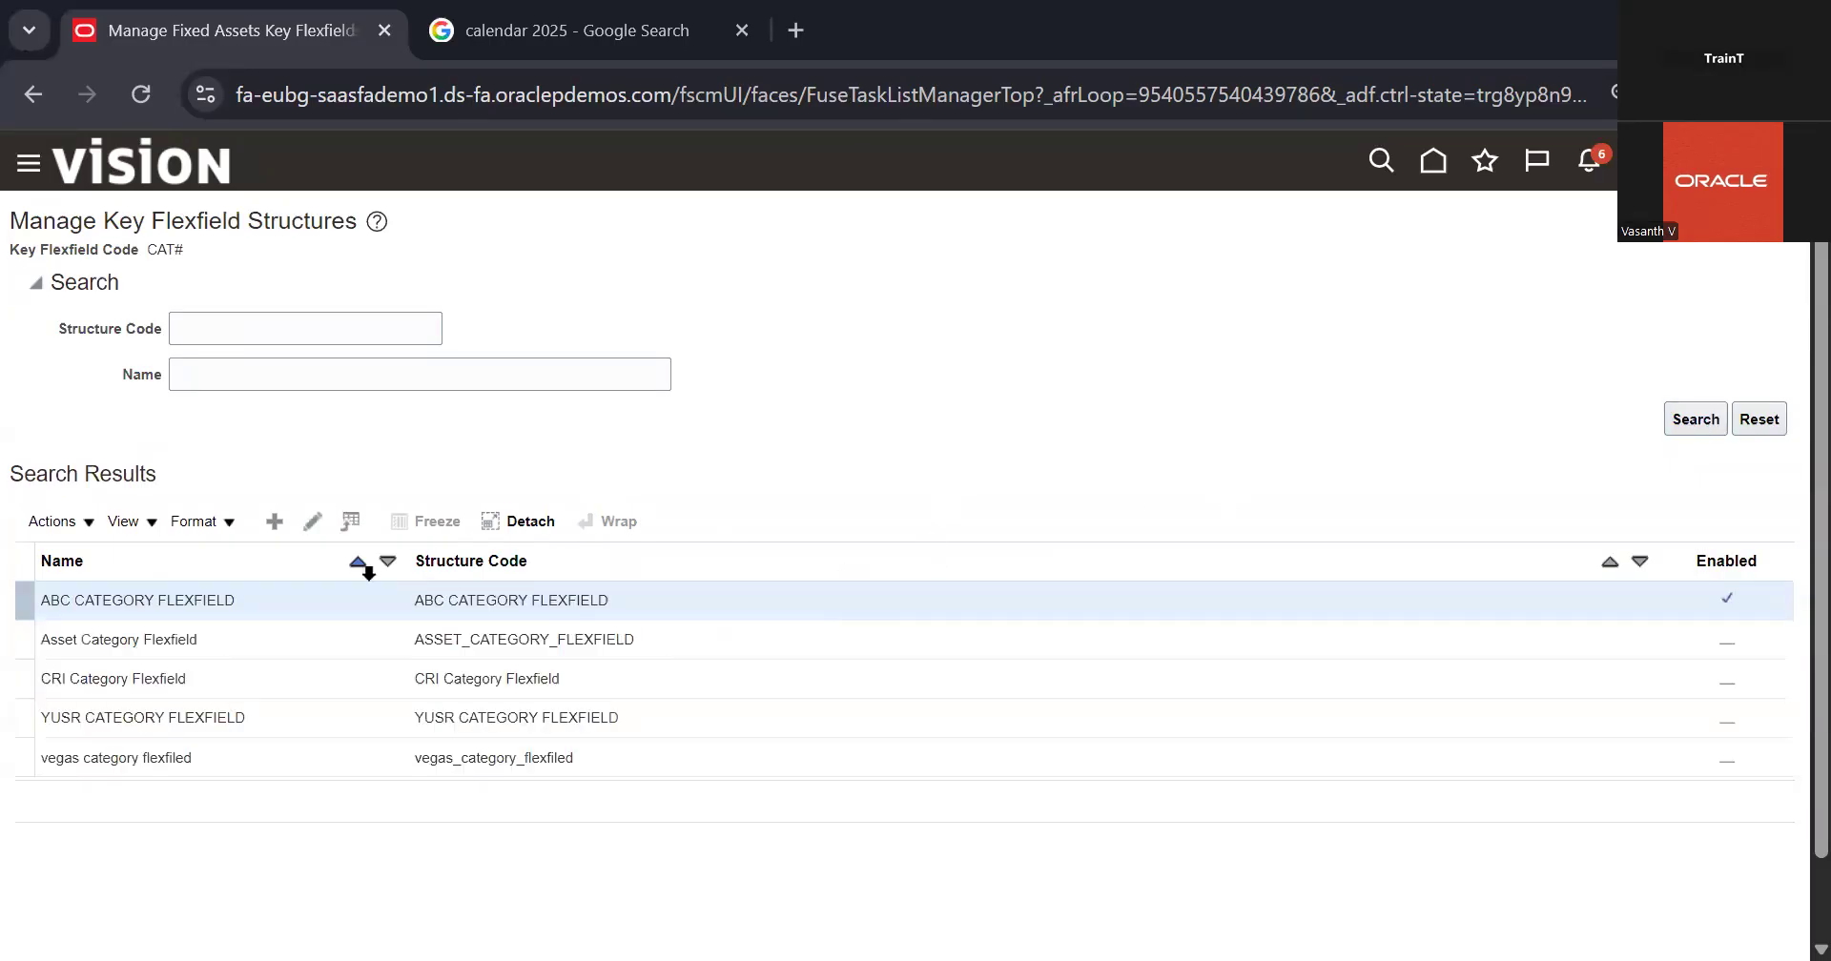
# Step: Copy the Default Value Set Code of the Major Category segment in the ABC CATEGORY FLEXFIELD structure and return to the Fixed Assets task list
pyautogui.click(320, 521)
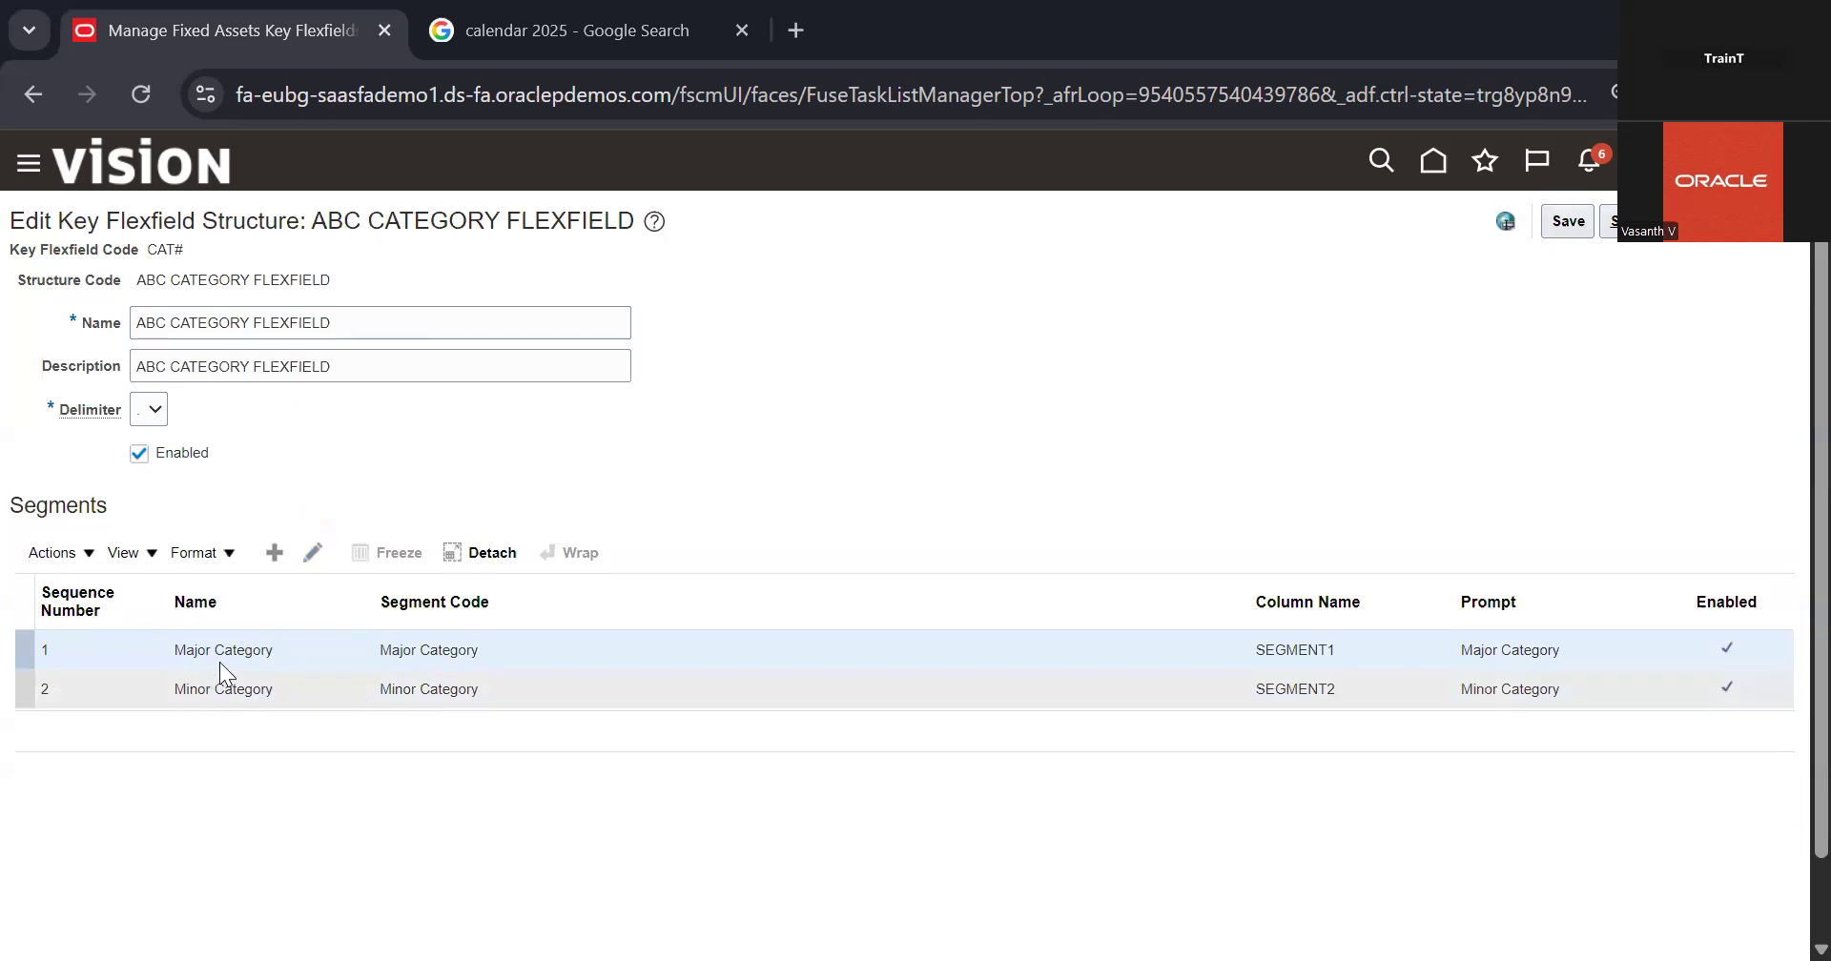
pyautogui.click(313, 552)
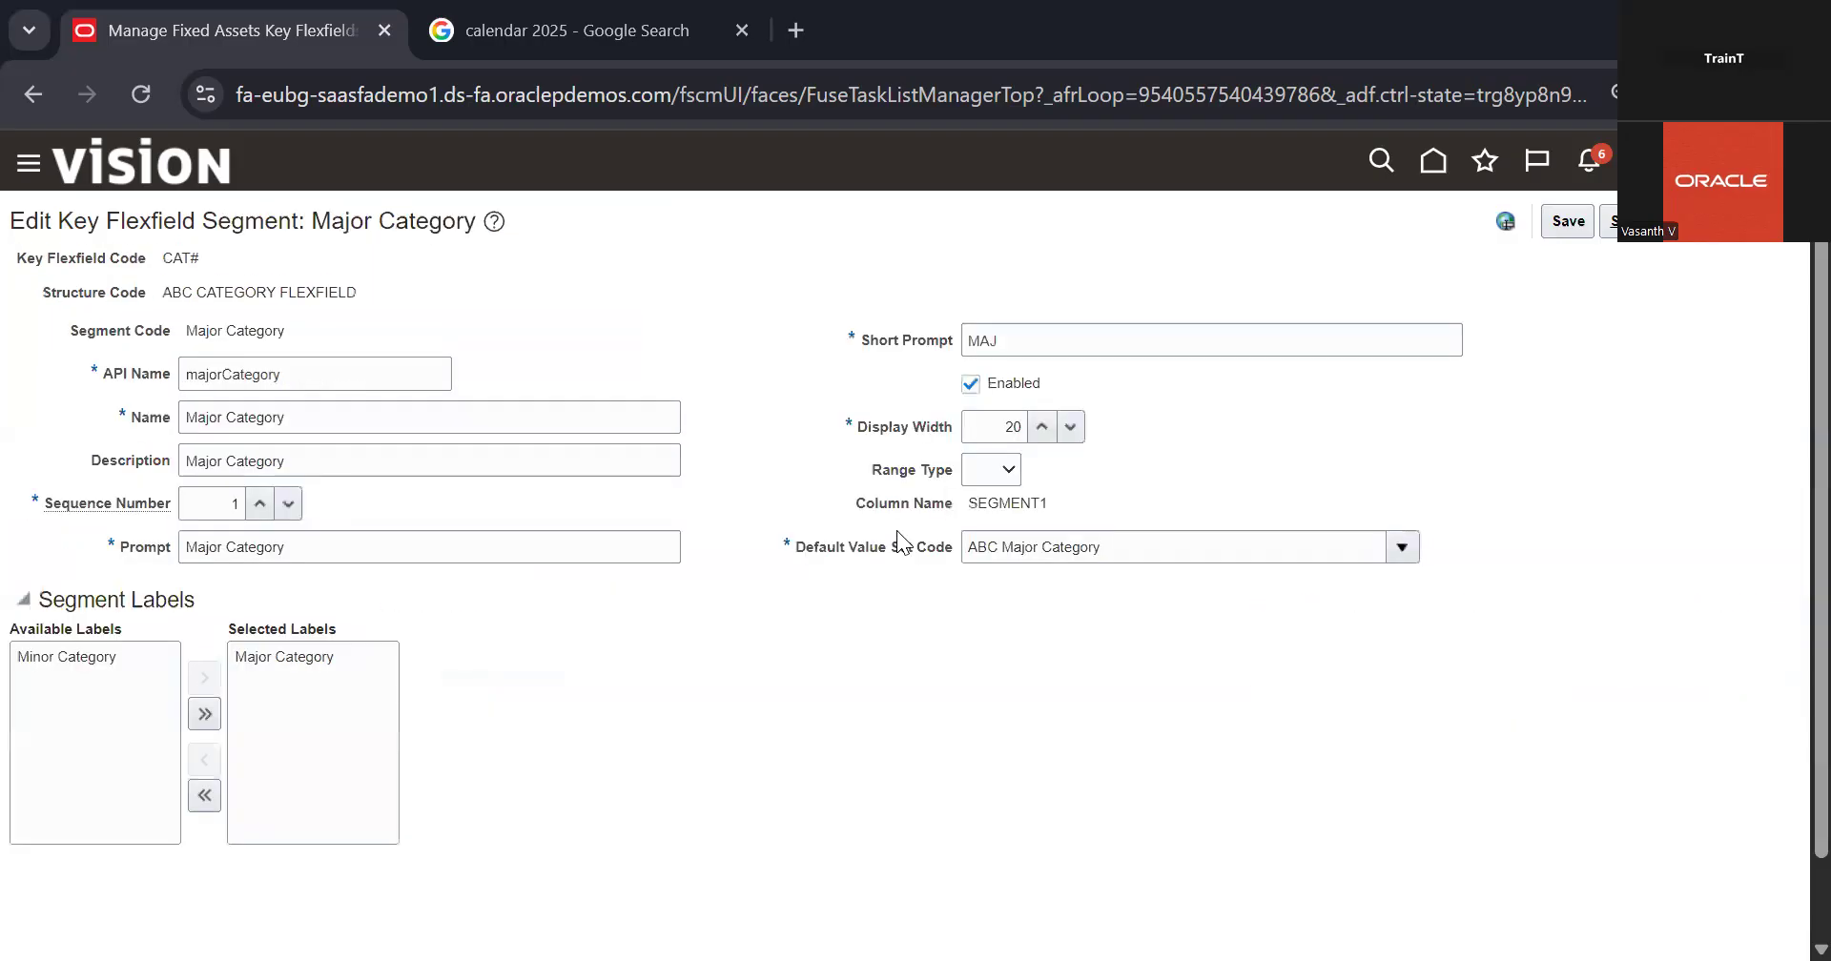
pyautogui.tripleClick(1165, 544)
pyautogui.hotkey('ctrl', 'c')
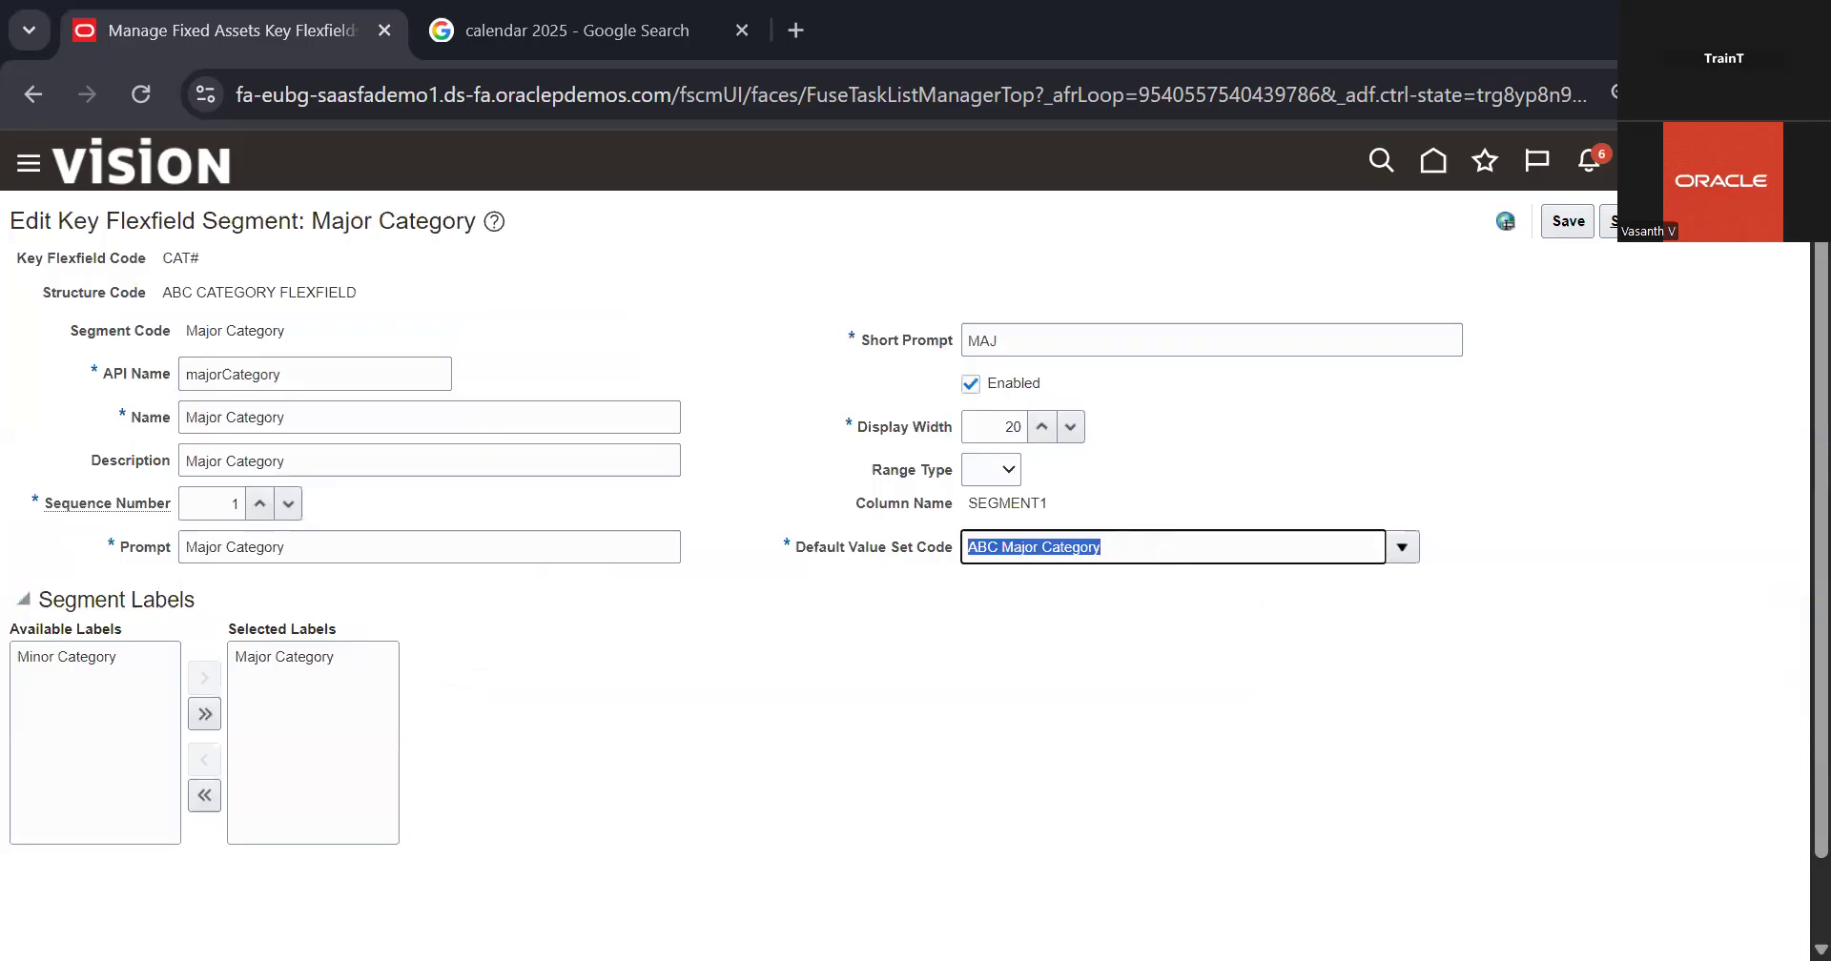
pyautogui.click(1763, 222)
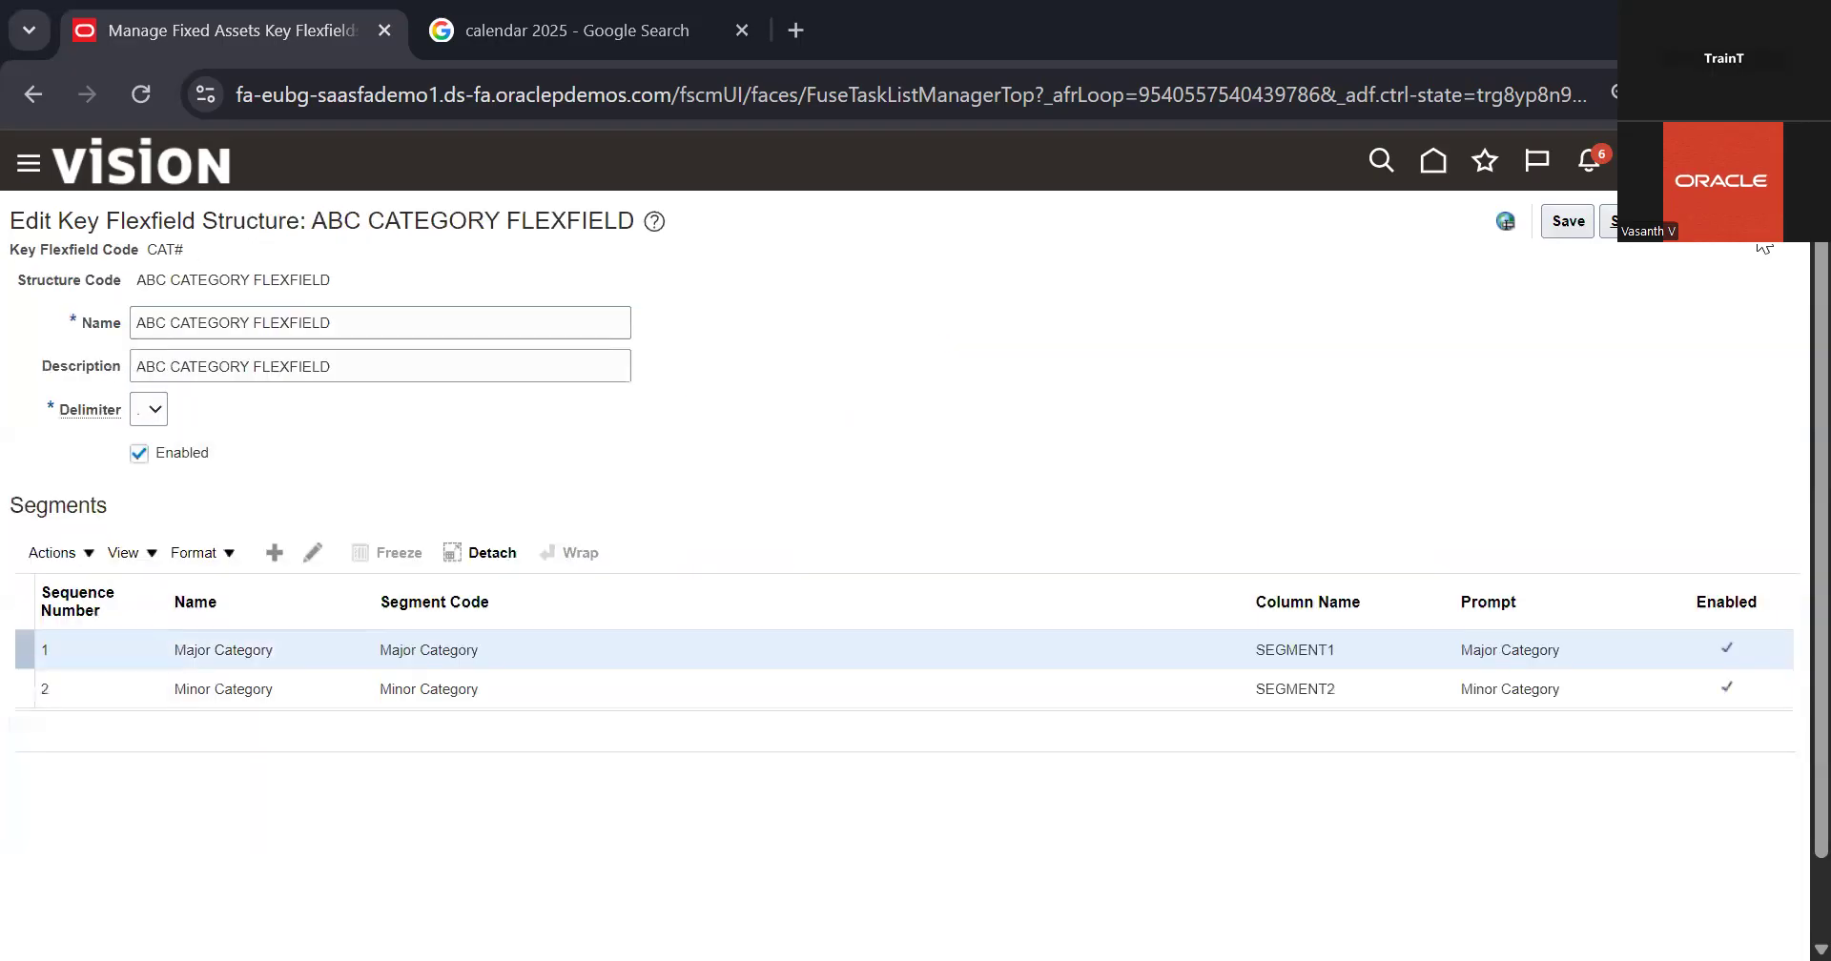
pyautogui.click(1761, 234)
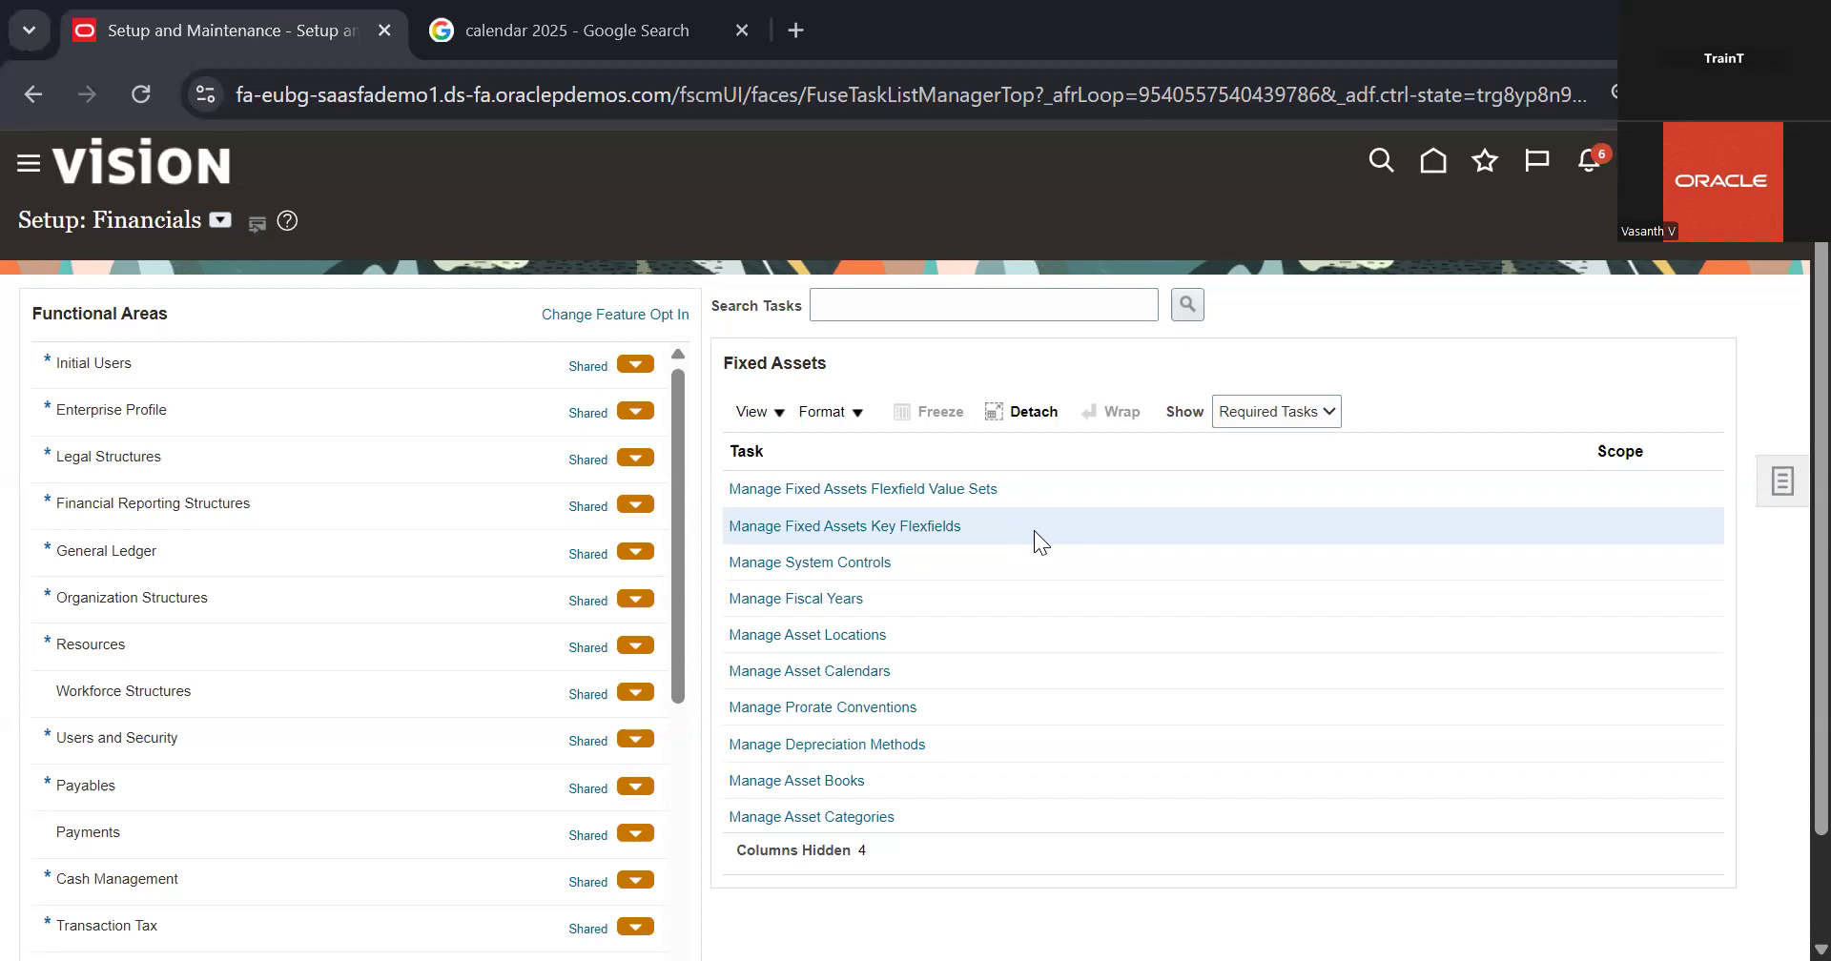
# Step: Look over the Manage System Controls task and go back to the Fixed Assets task list
pyautogui.click(844, 563)
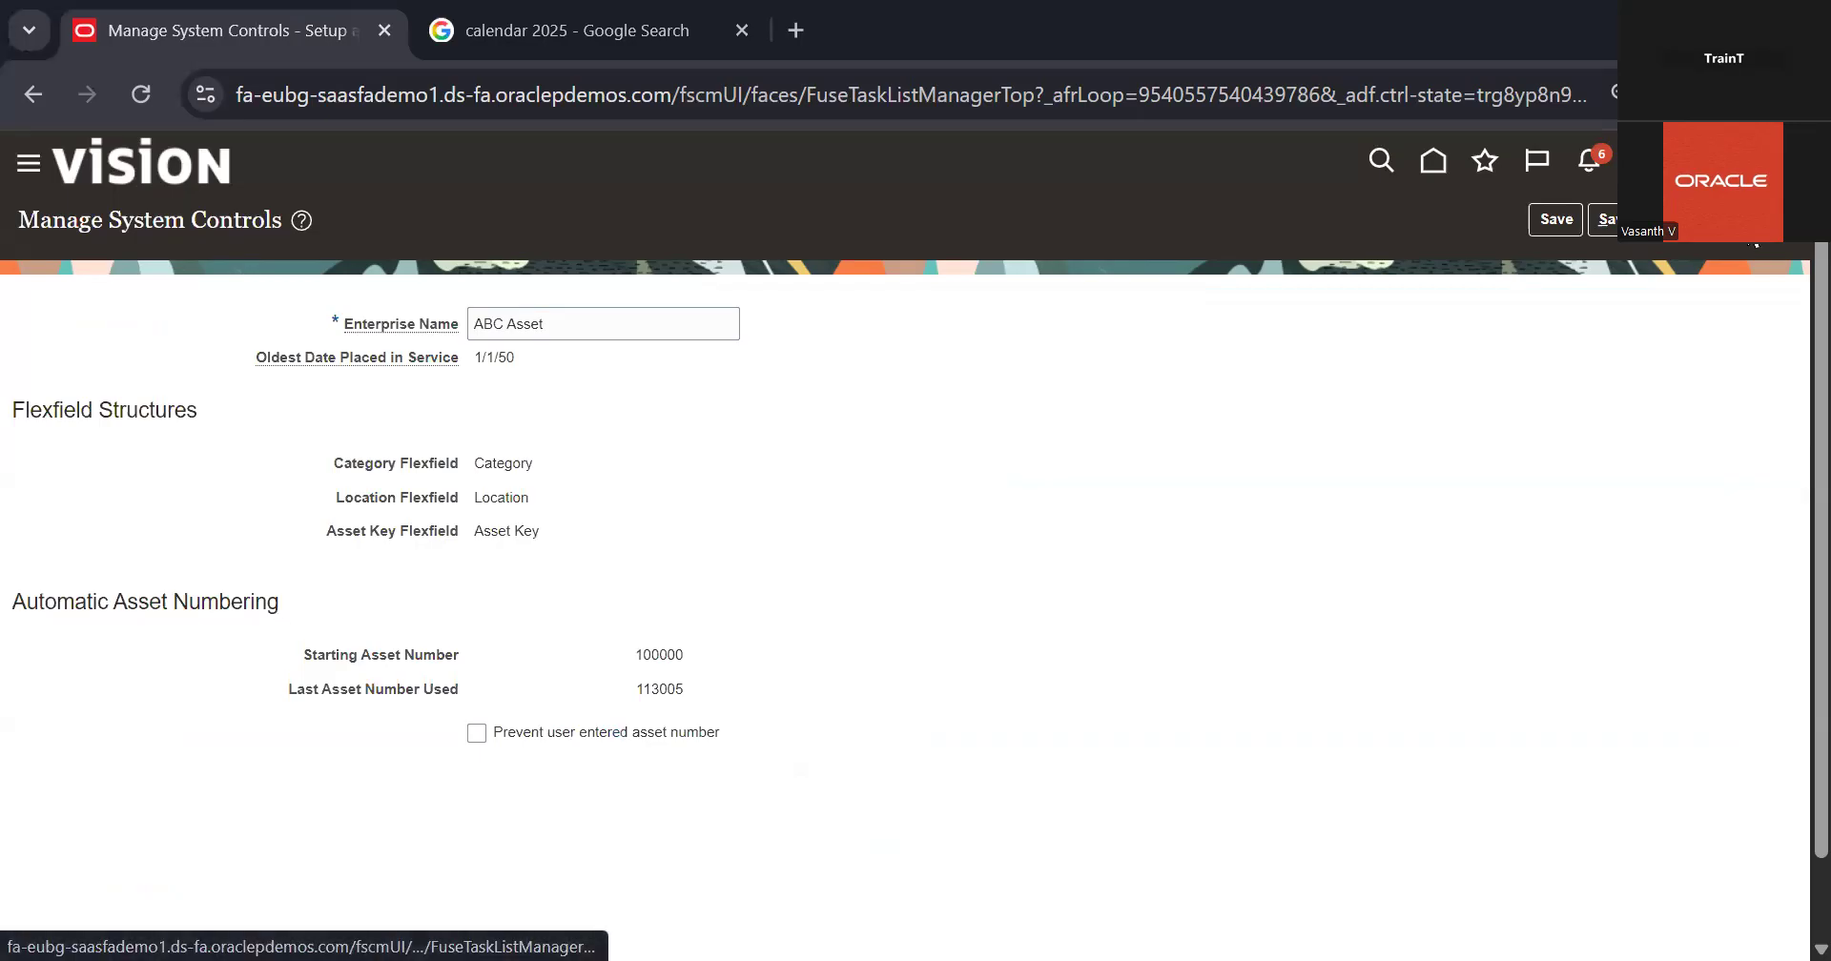
pyautogui.click(1754, 240)
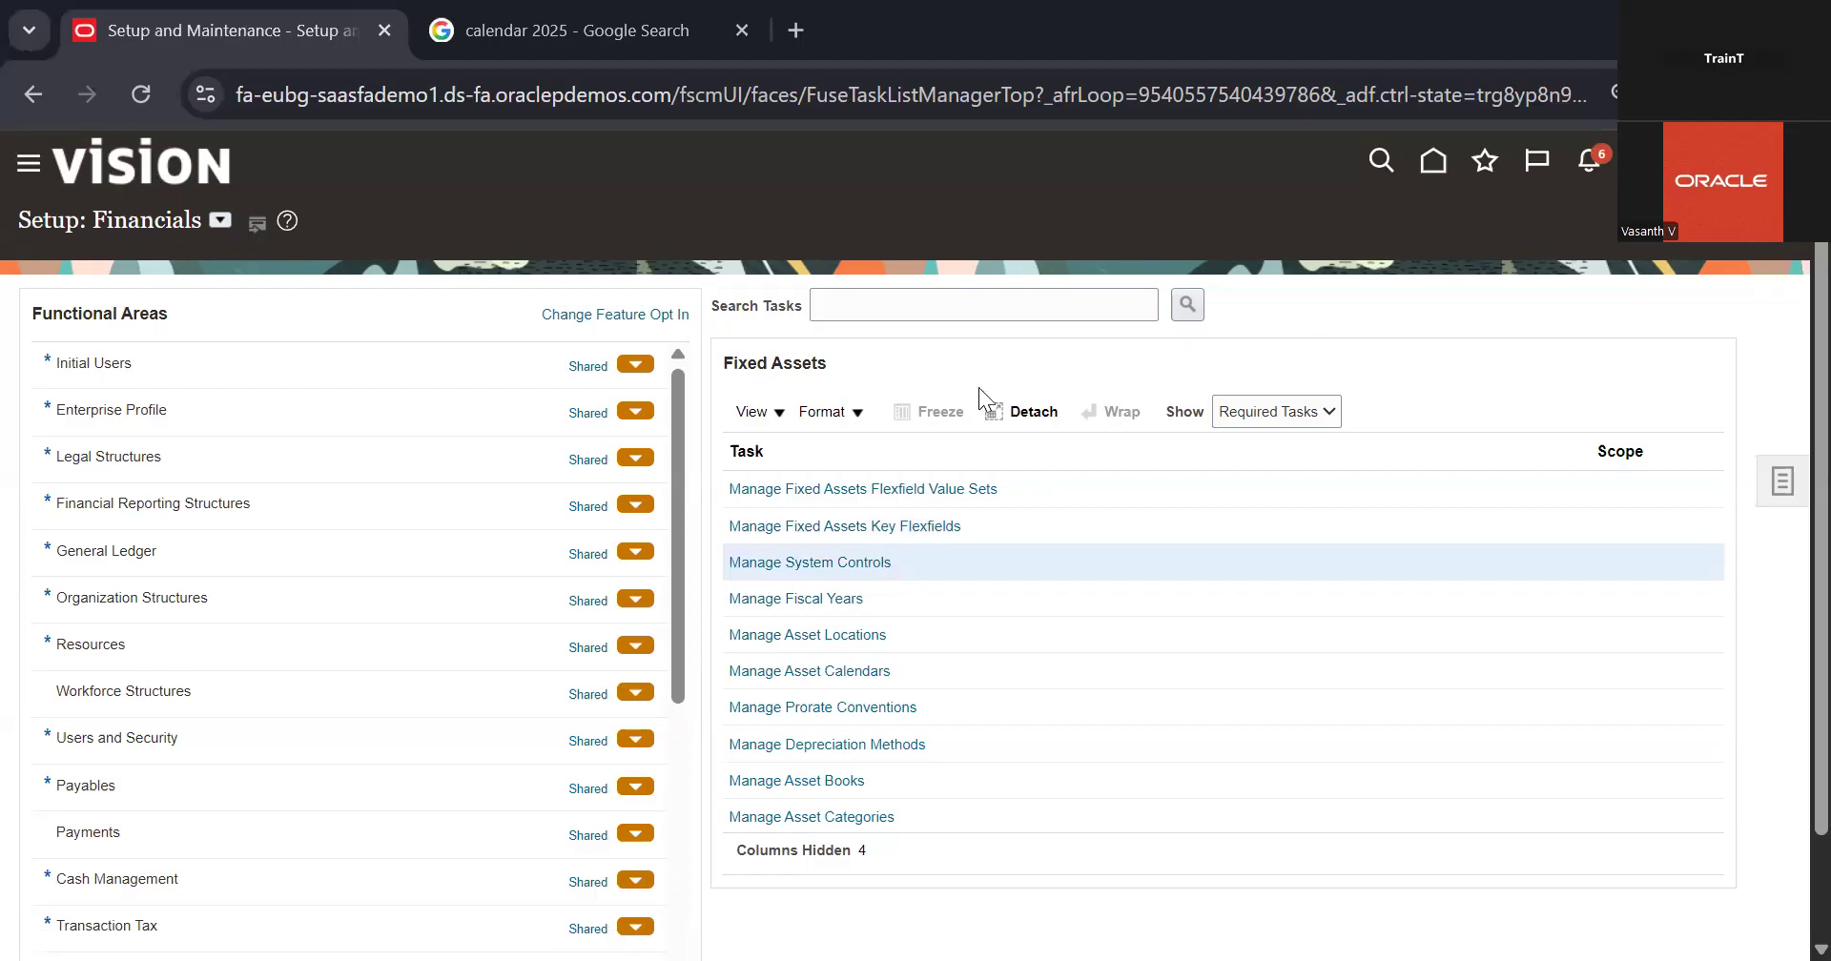
# Step: Search the Fixed Assets flexfield value sets for ABC Major Category and open that value set for editing
pyautogui.click(912, 489)
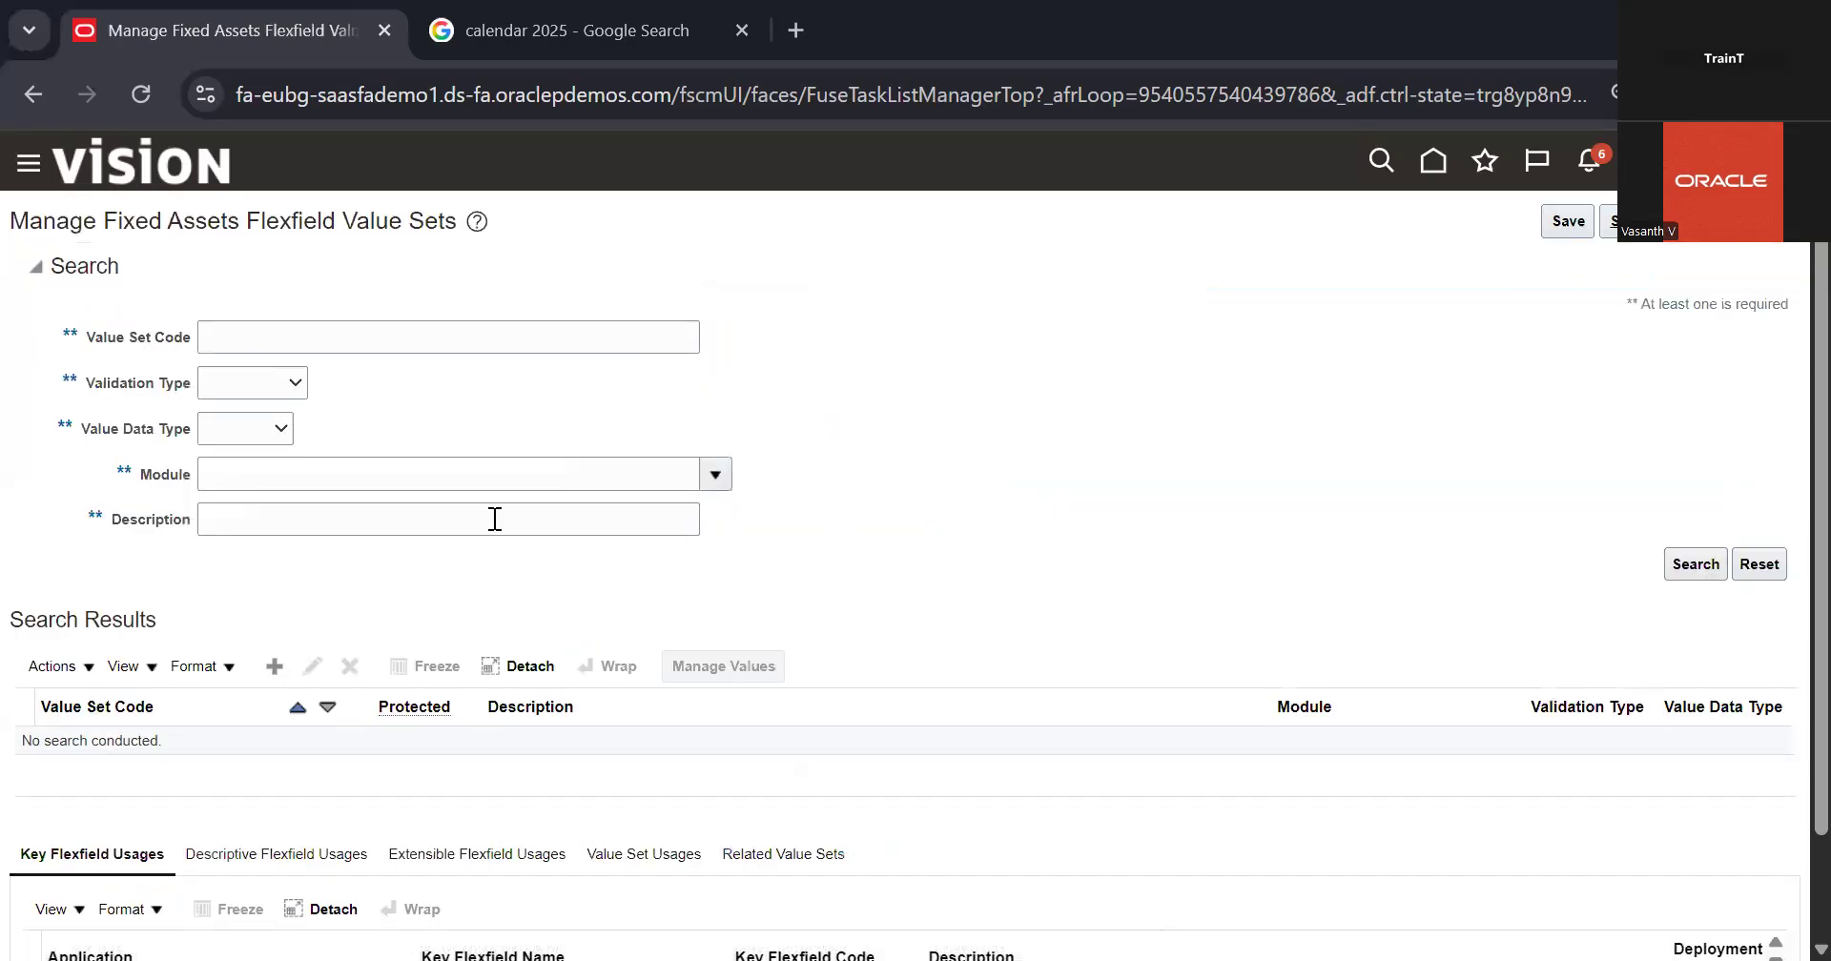
pyautogui.click(537, 335)
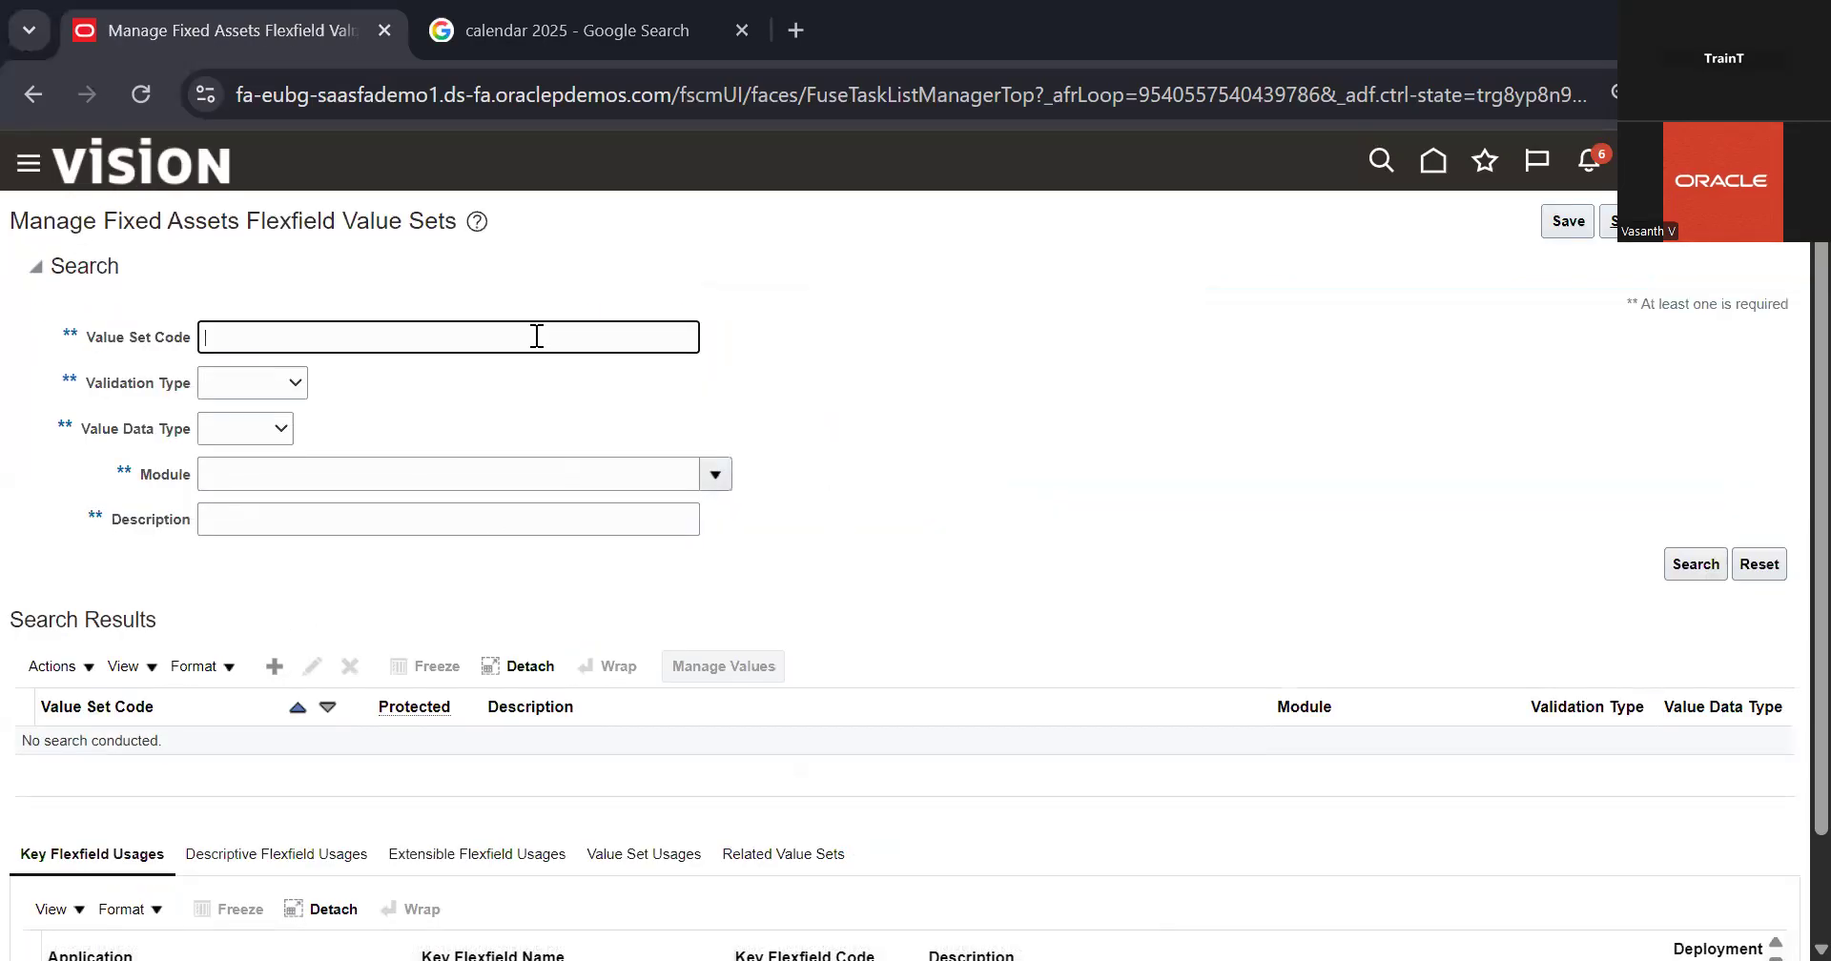
pyautogui.hotkey('ctrl', 'v')
pyautogui.click(1681, 563)
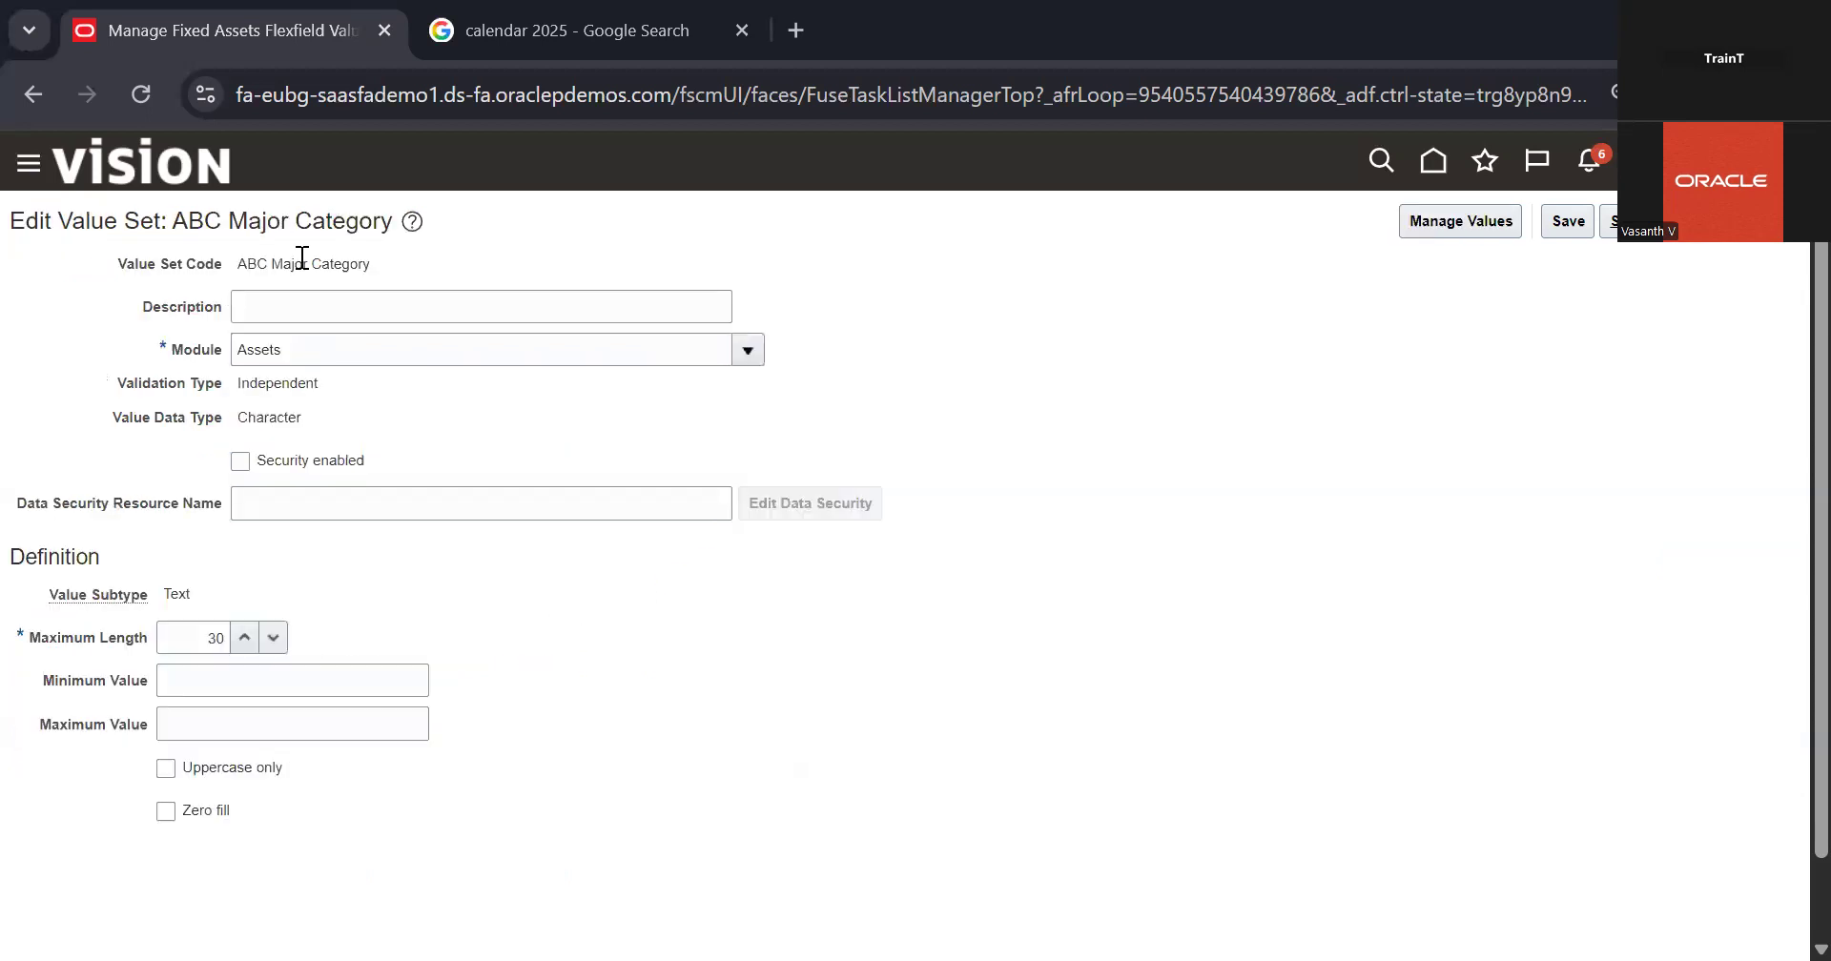
# Step: Look through the modules available for the ABC Major Category value set without choosing a different one
pyautogui.click(762, 351)
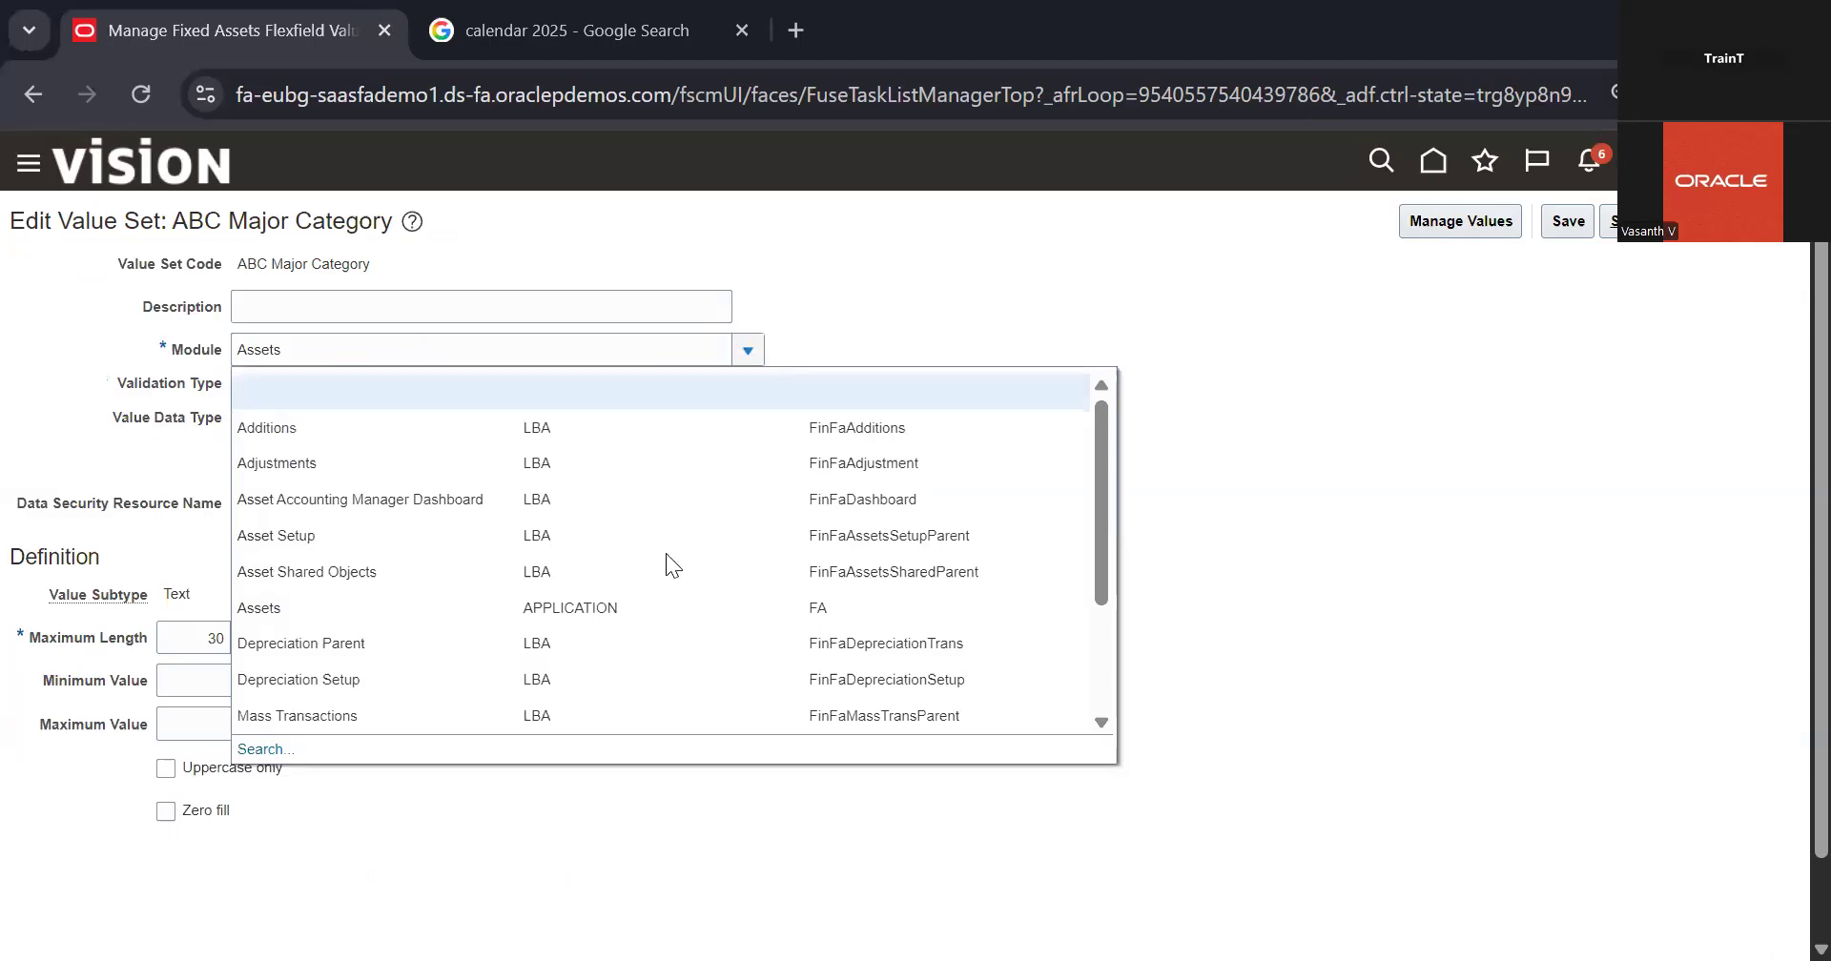
pyautogui.scroll(-5, 658, 568)
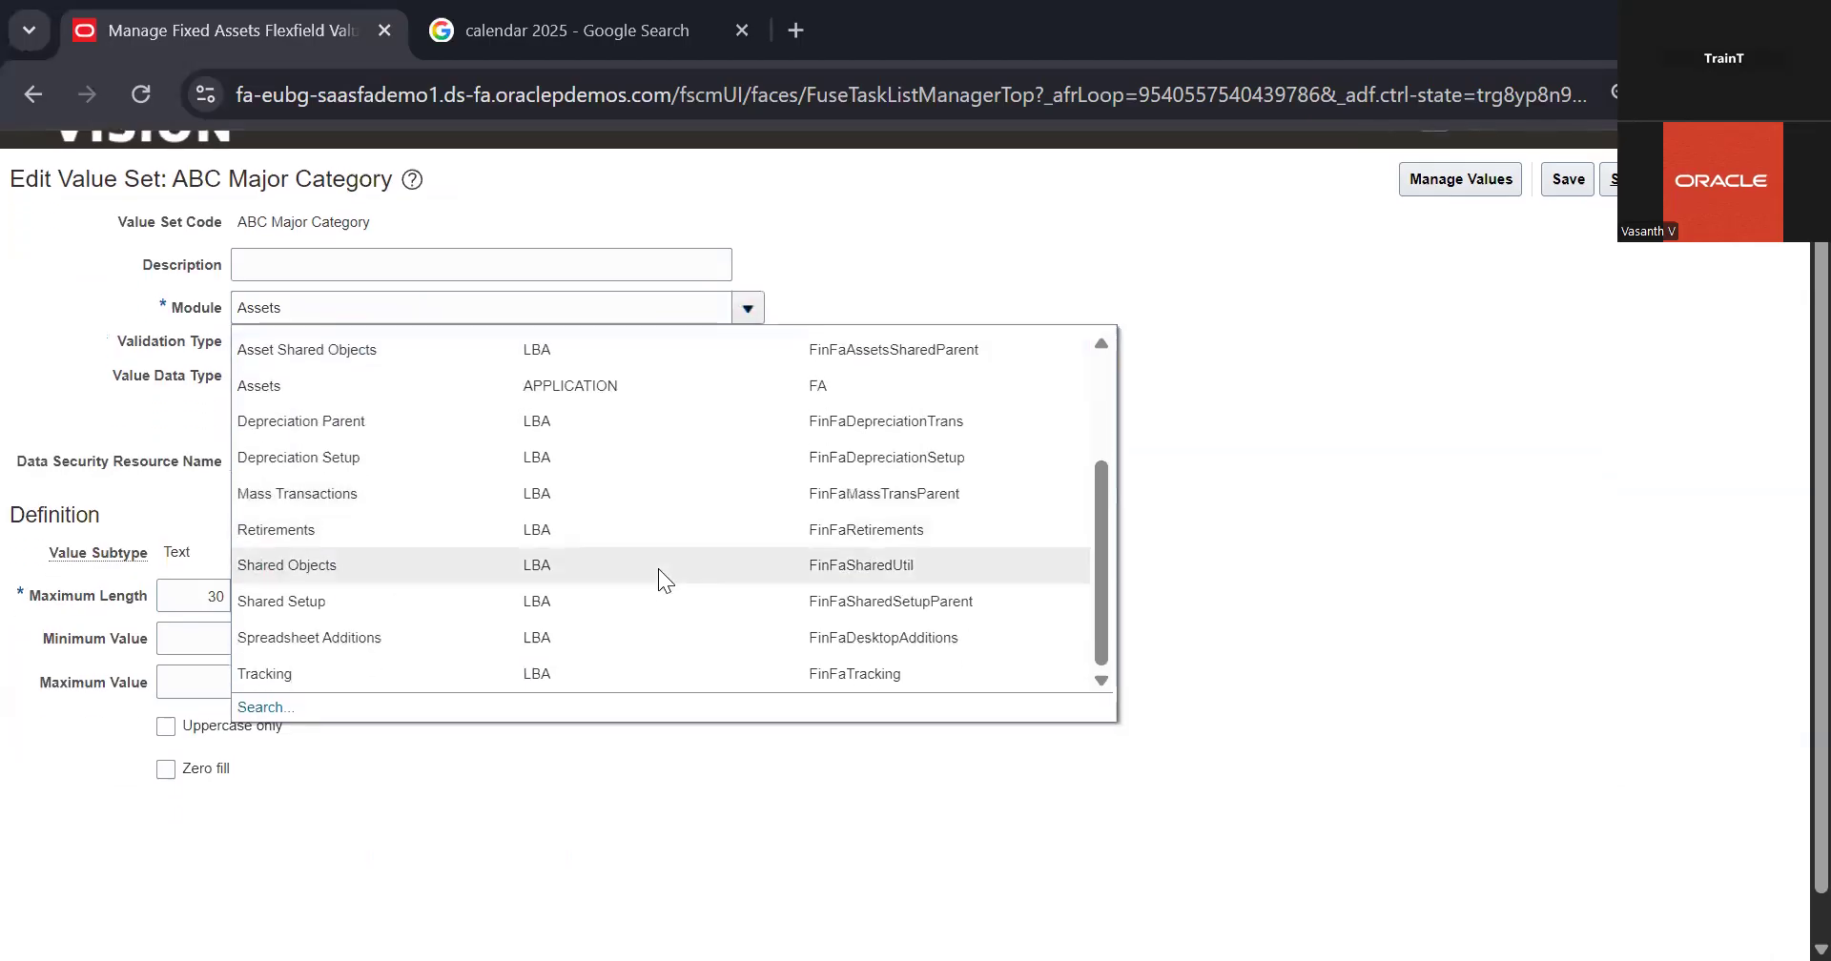
pyautogui.scroll(3, 782, 448)
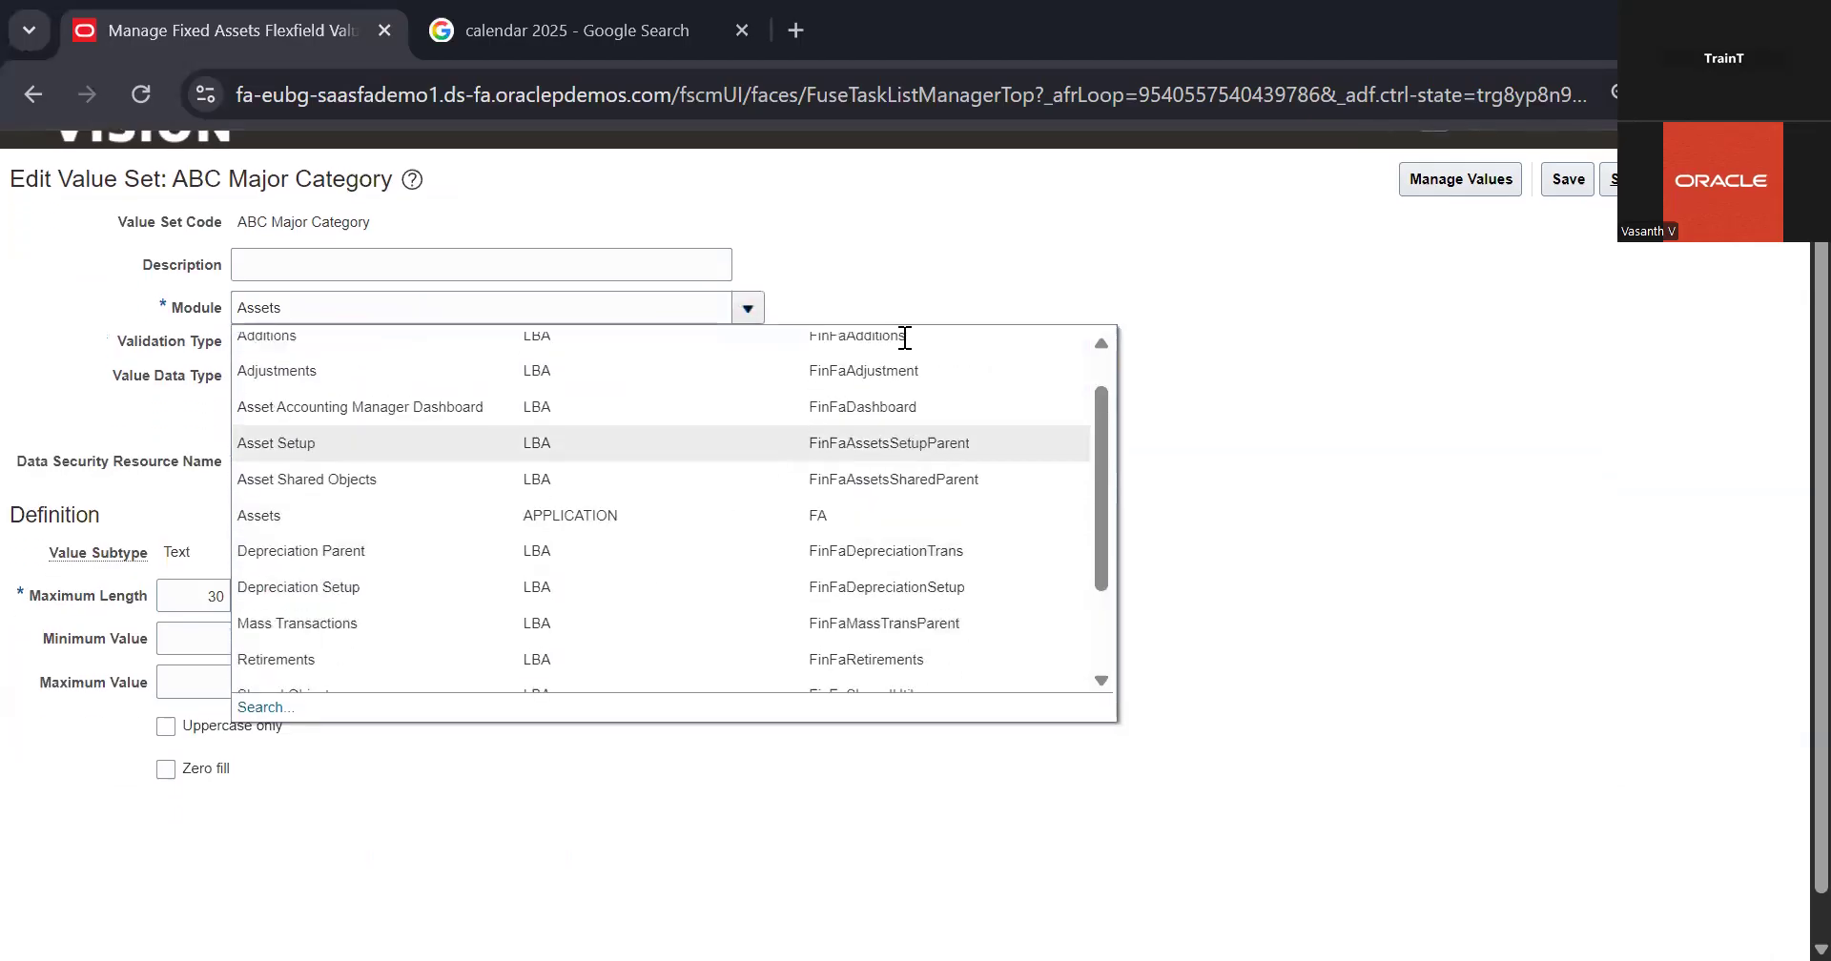
pyautogui.click(987, 266)
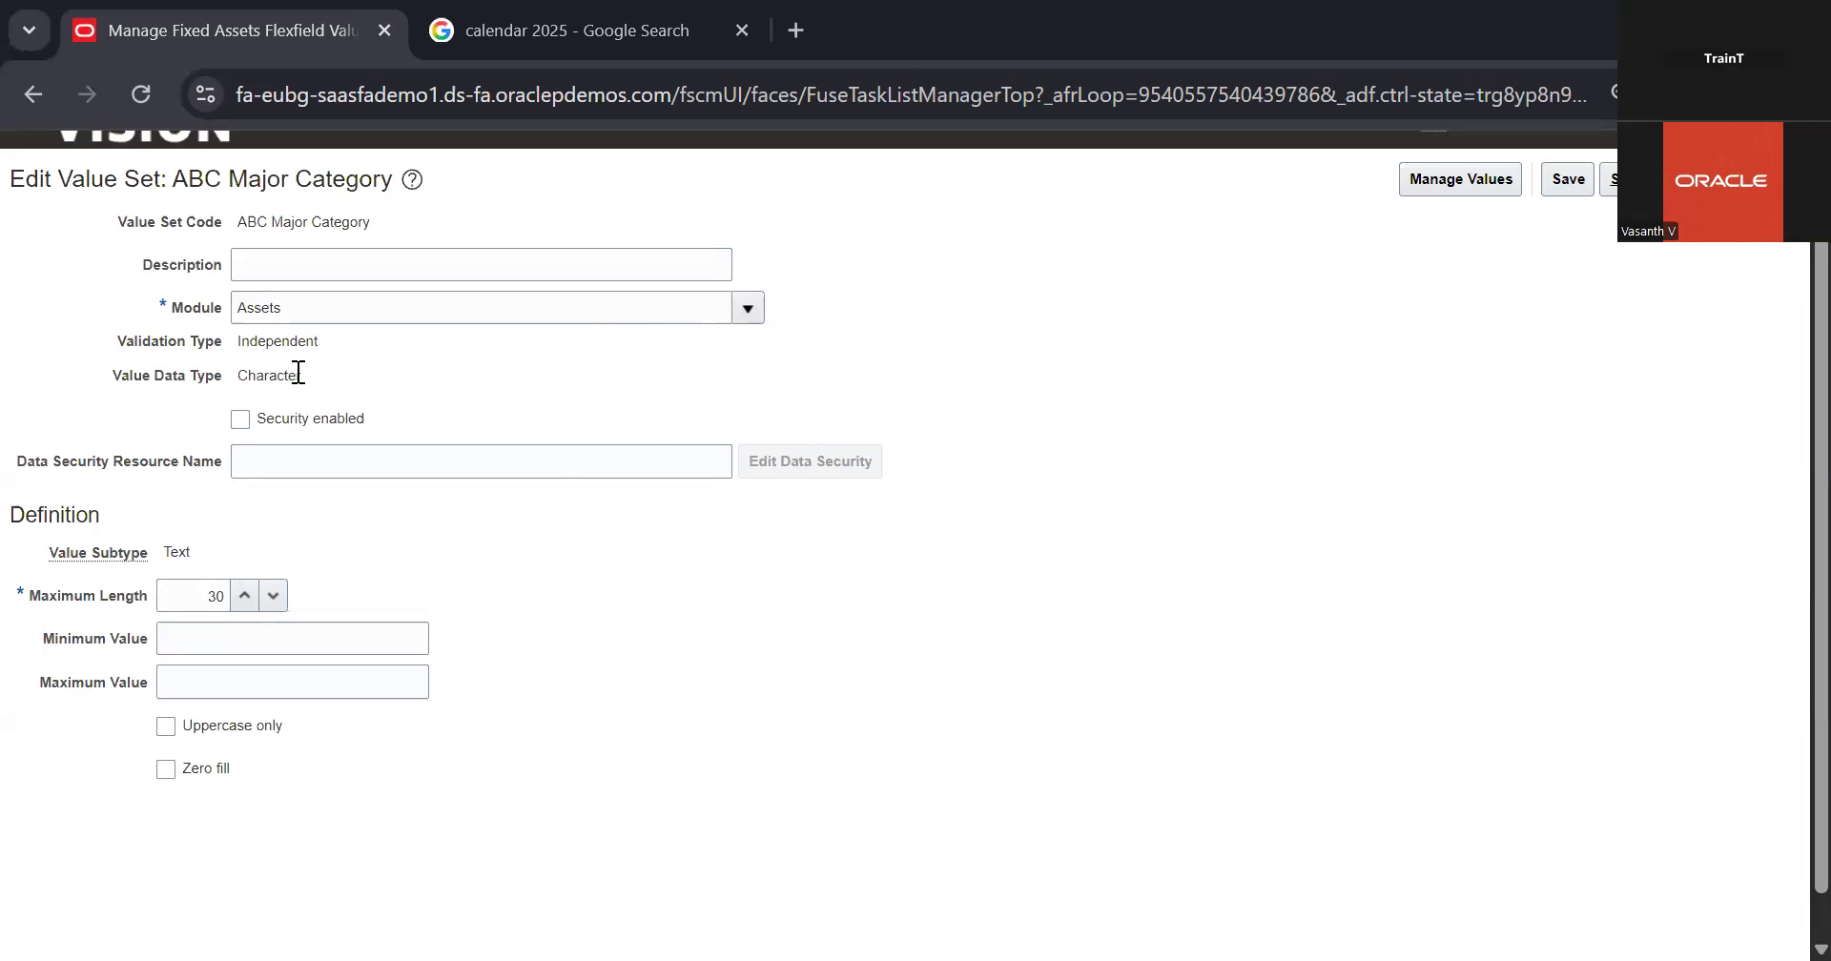
# Step: Check the data type, Maximum Length and Minimum Value of the ABC Major Category value set, and return to the value set search
pyautogui.scroll(-1, 444, 393)
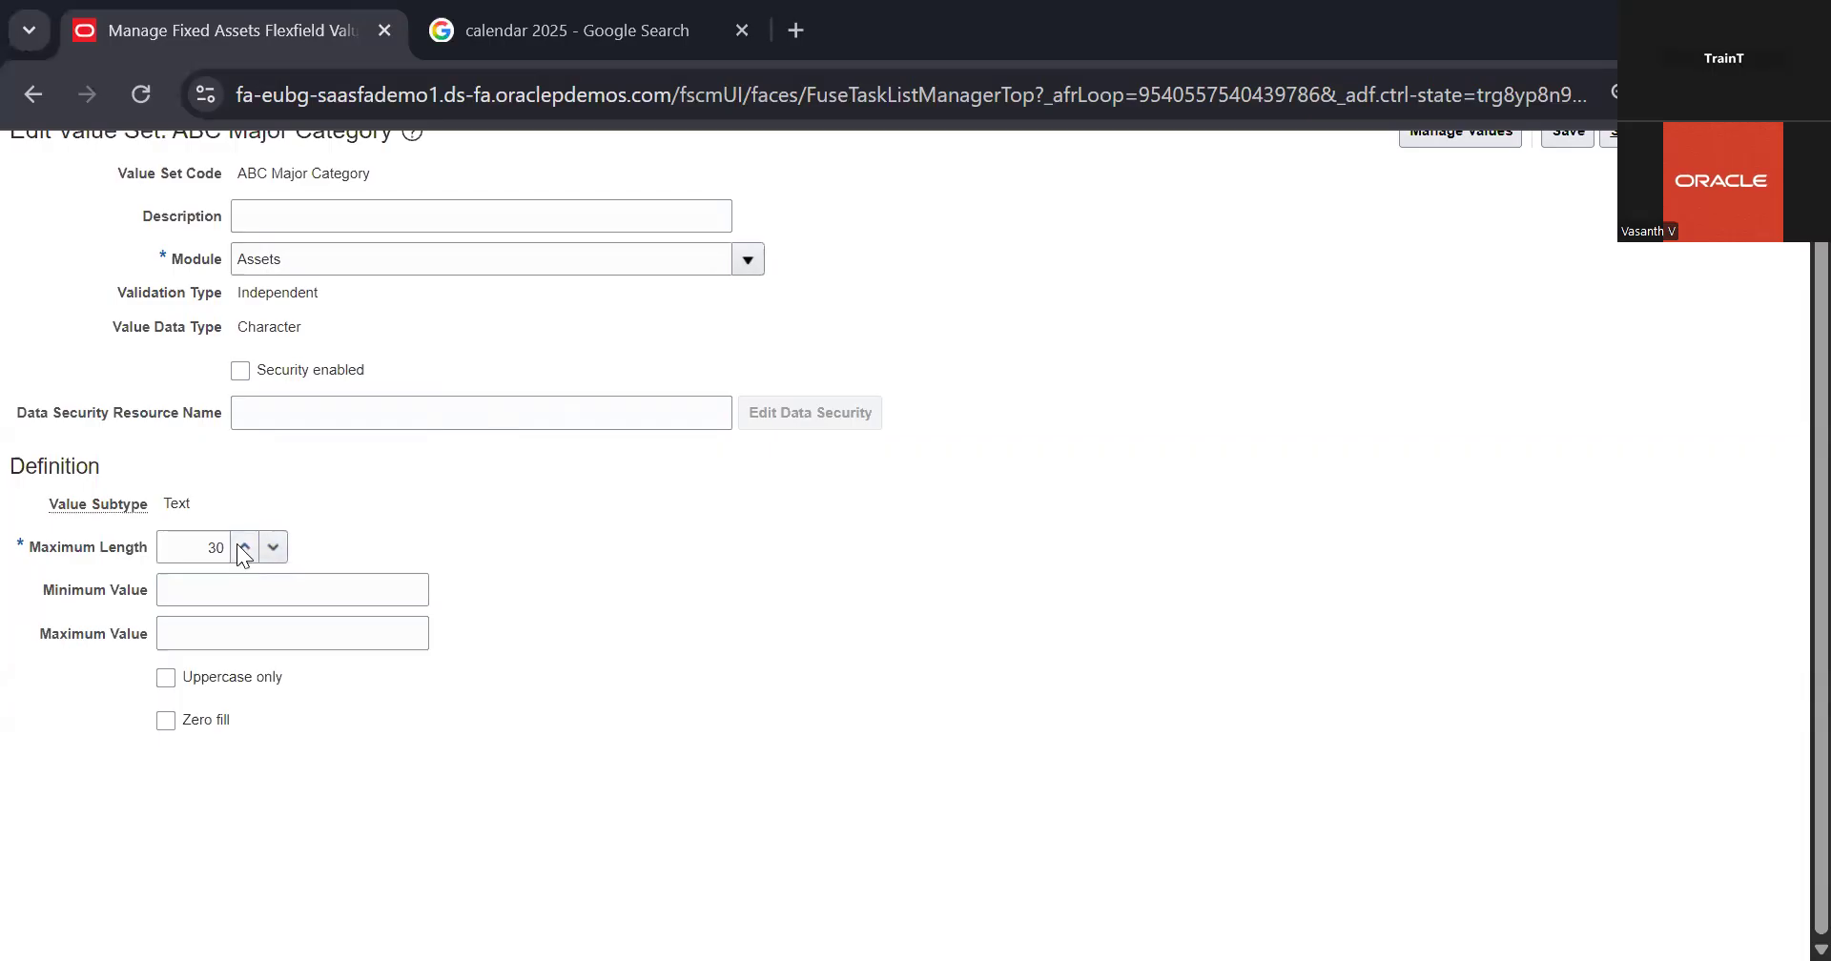
pyautogui.click(359, 593)
pyautogui.doubleClick(216, 545)
pyautogui.click(246, 593)
pyautogui.scroll(1, 875, 557)
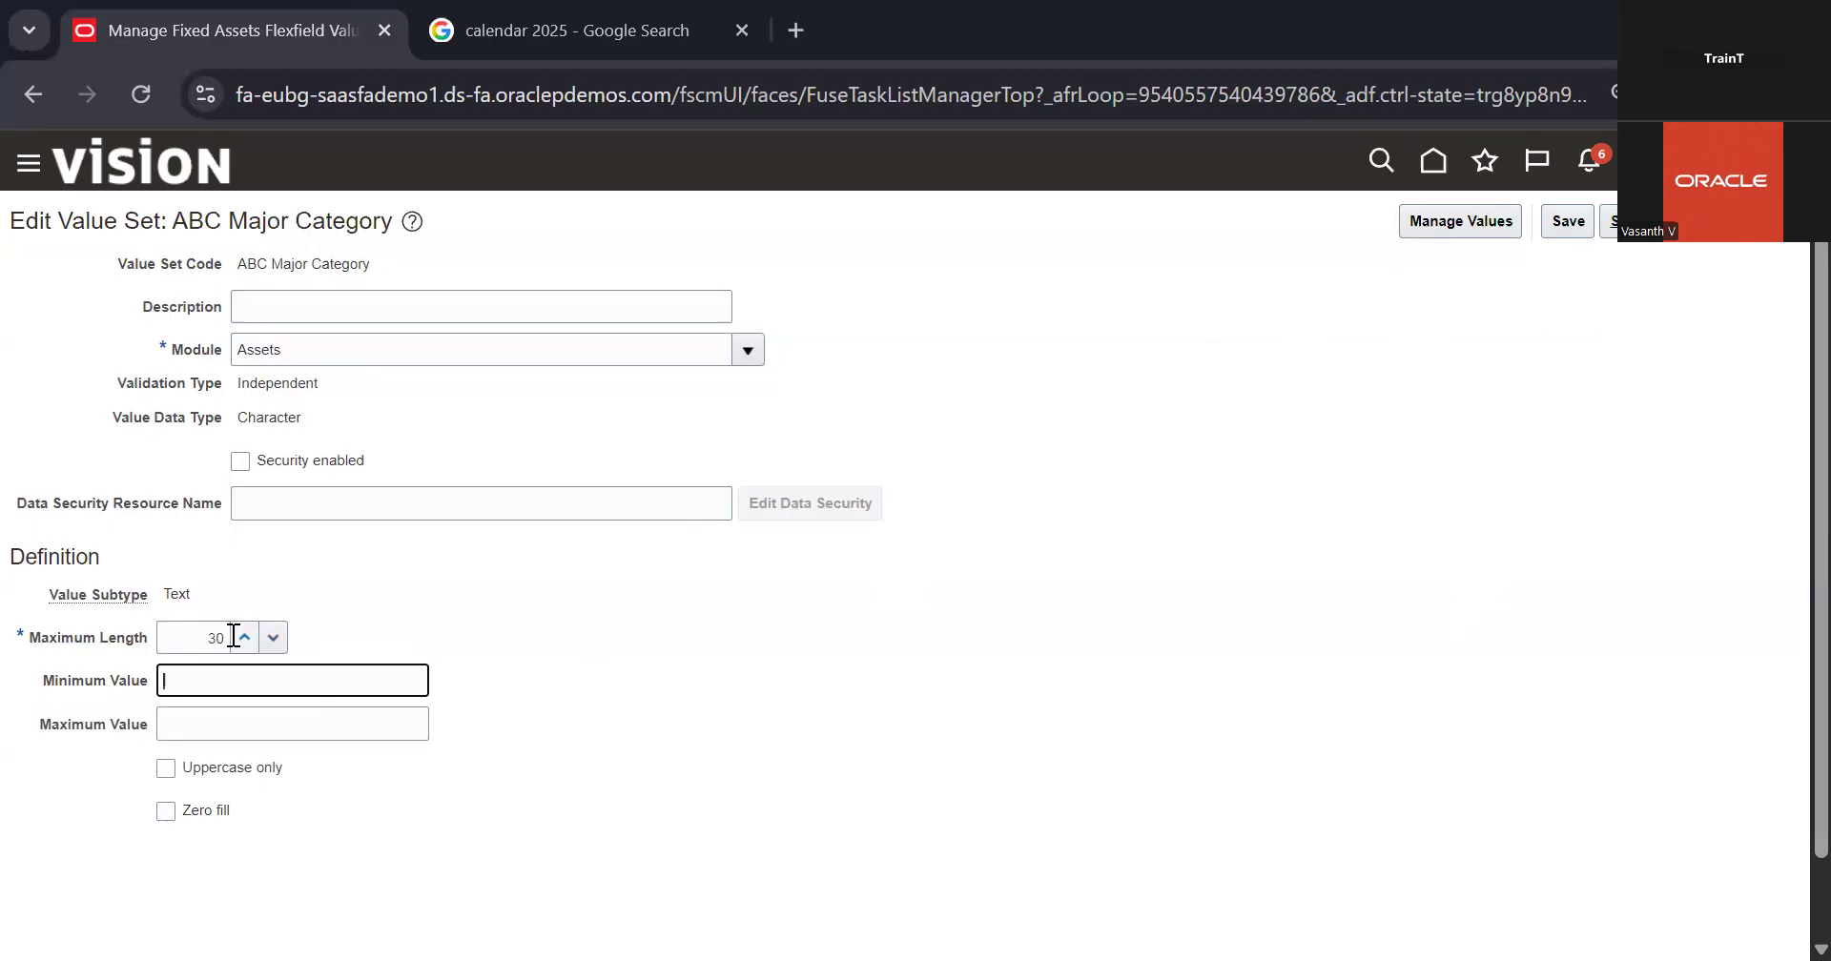
pyautogui.click(555, 657)
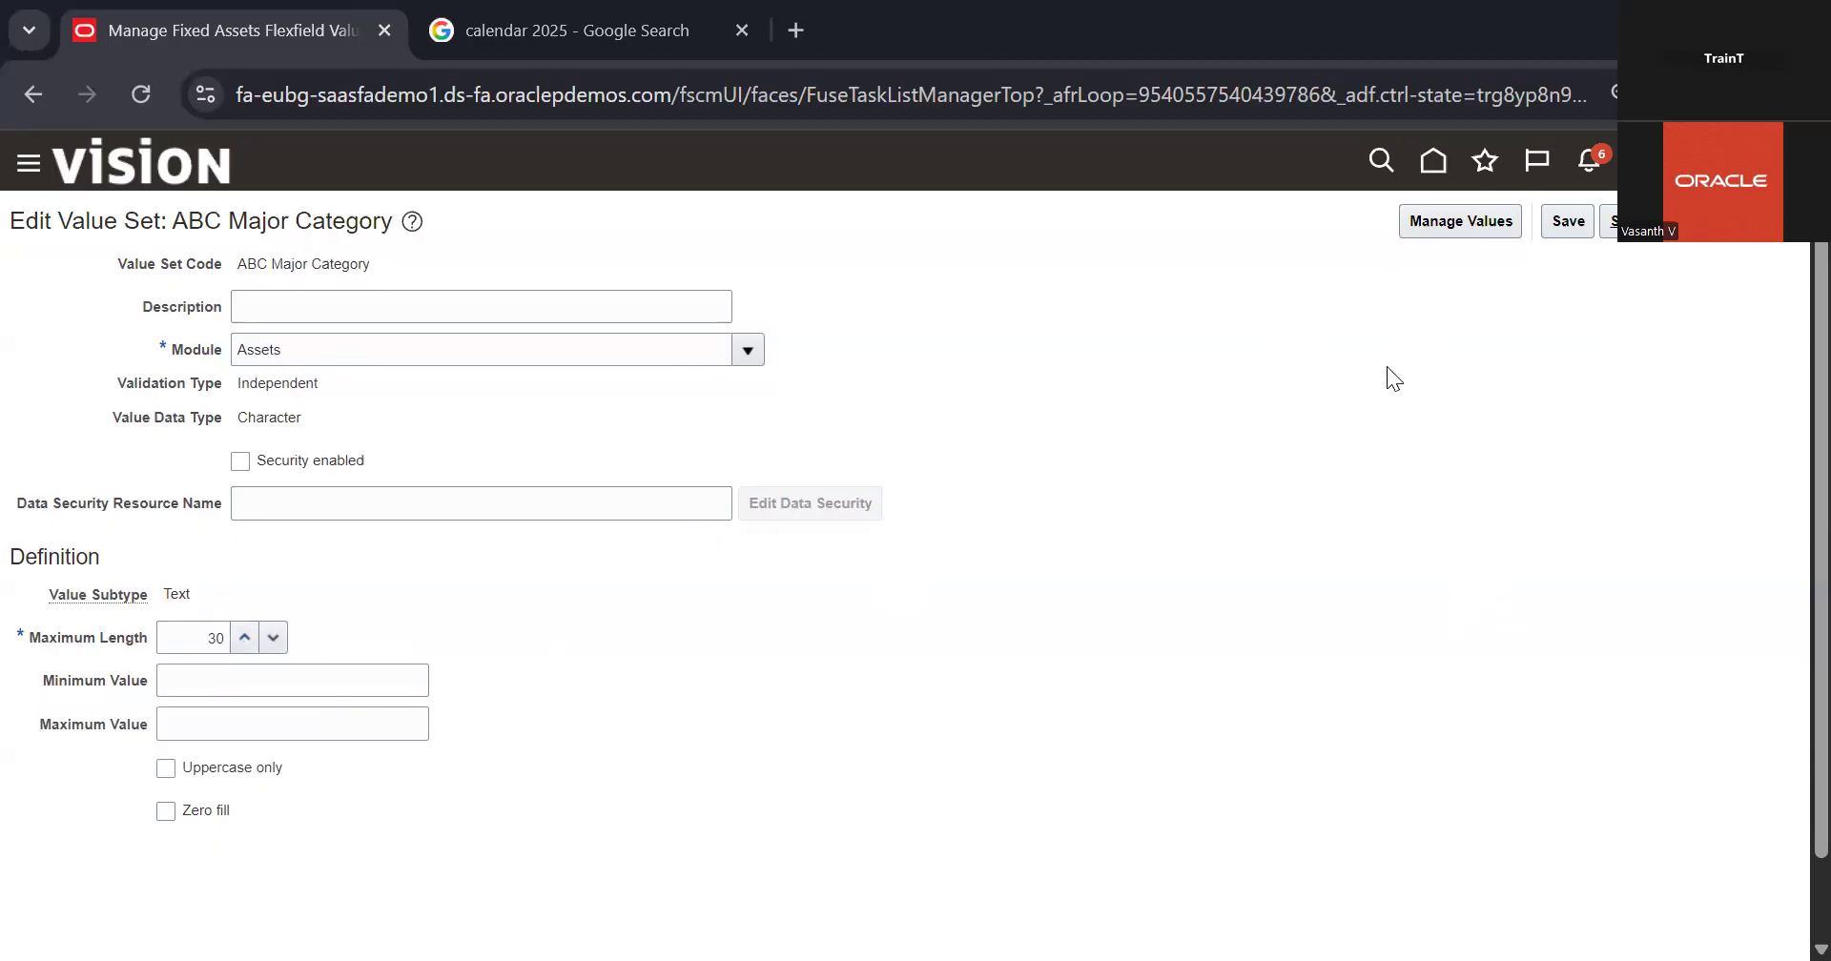
pyautogui.click(1612, 220)
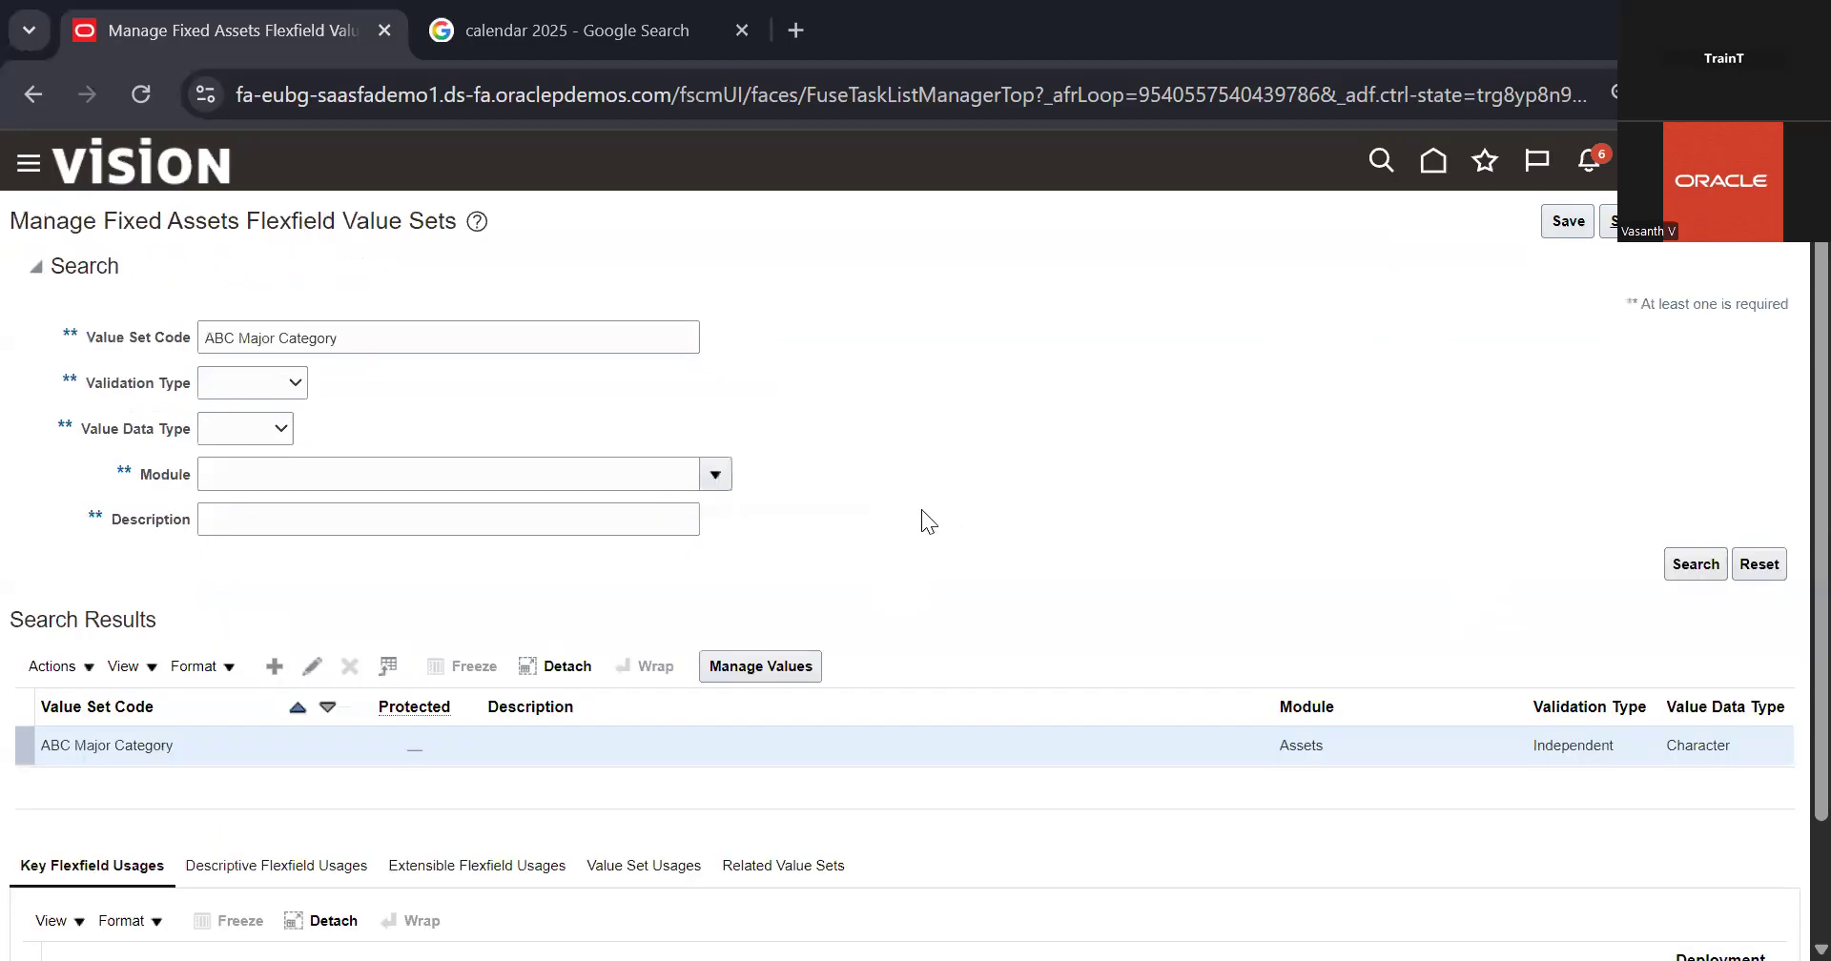
# Step: List all values of the ABC Major Category value set
pyautogui.click(769, 668)
pyautogui.click(1688, 471)
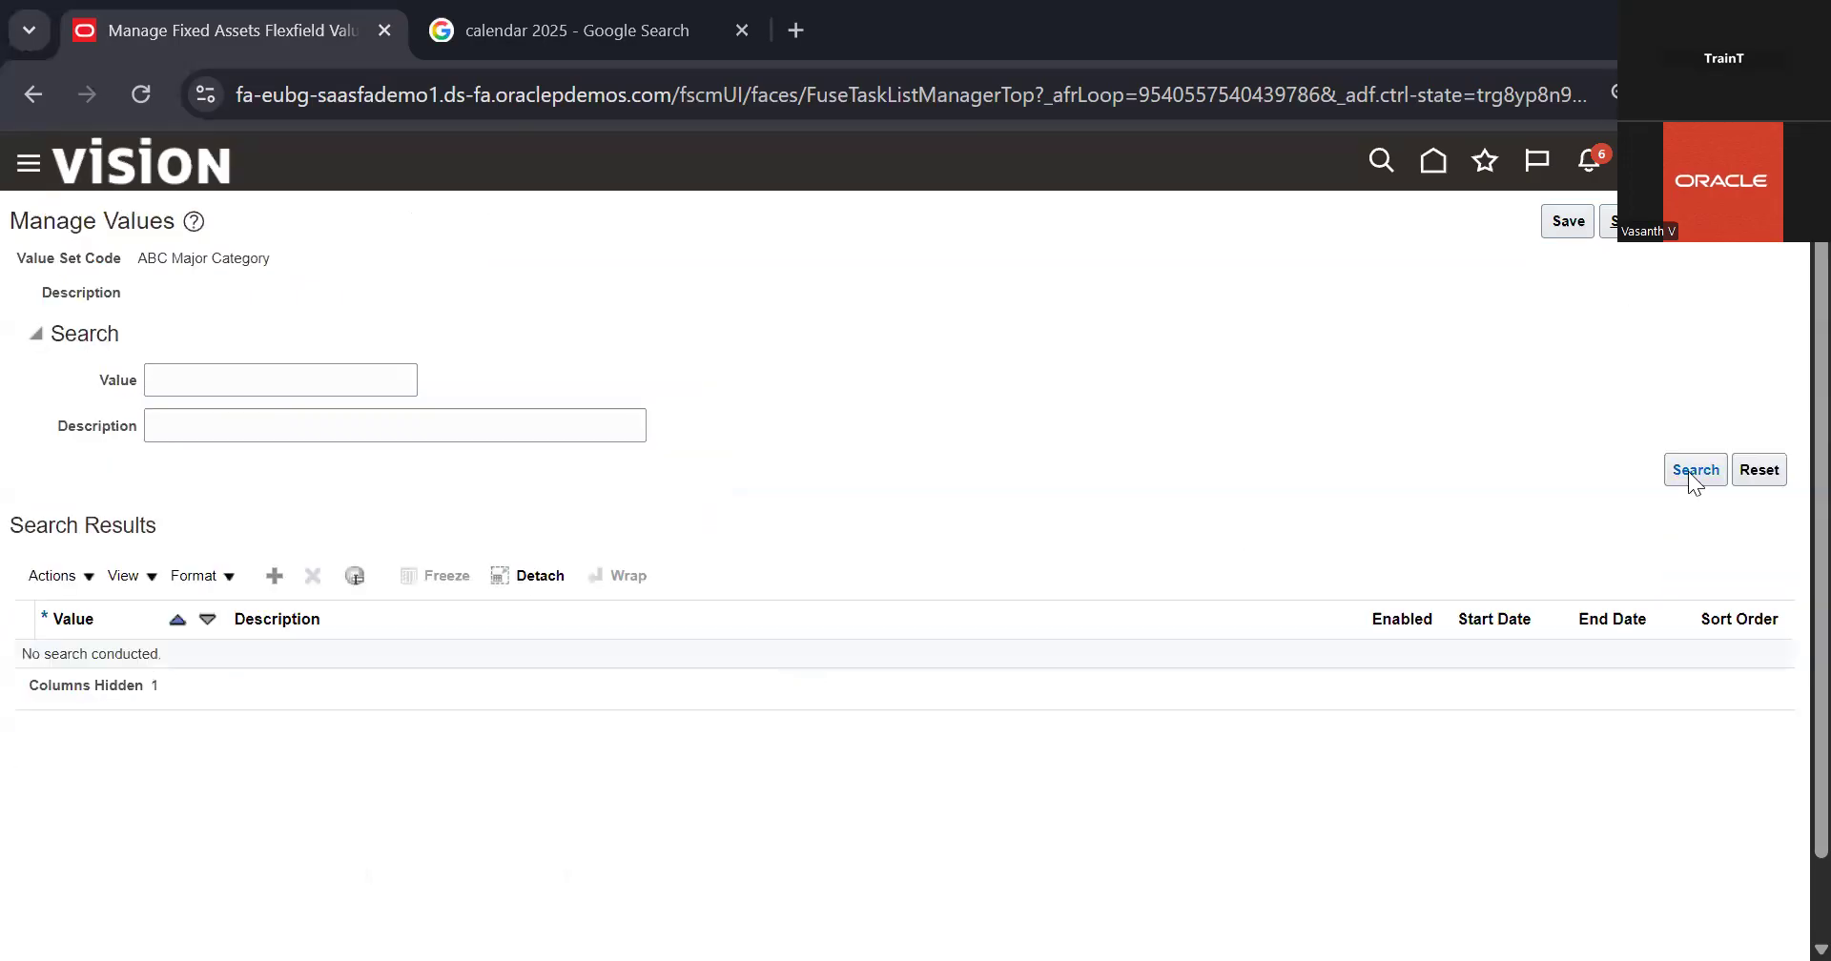
pyautogui.scroll(-2, 1181, 589)
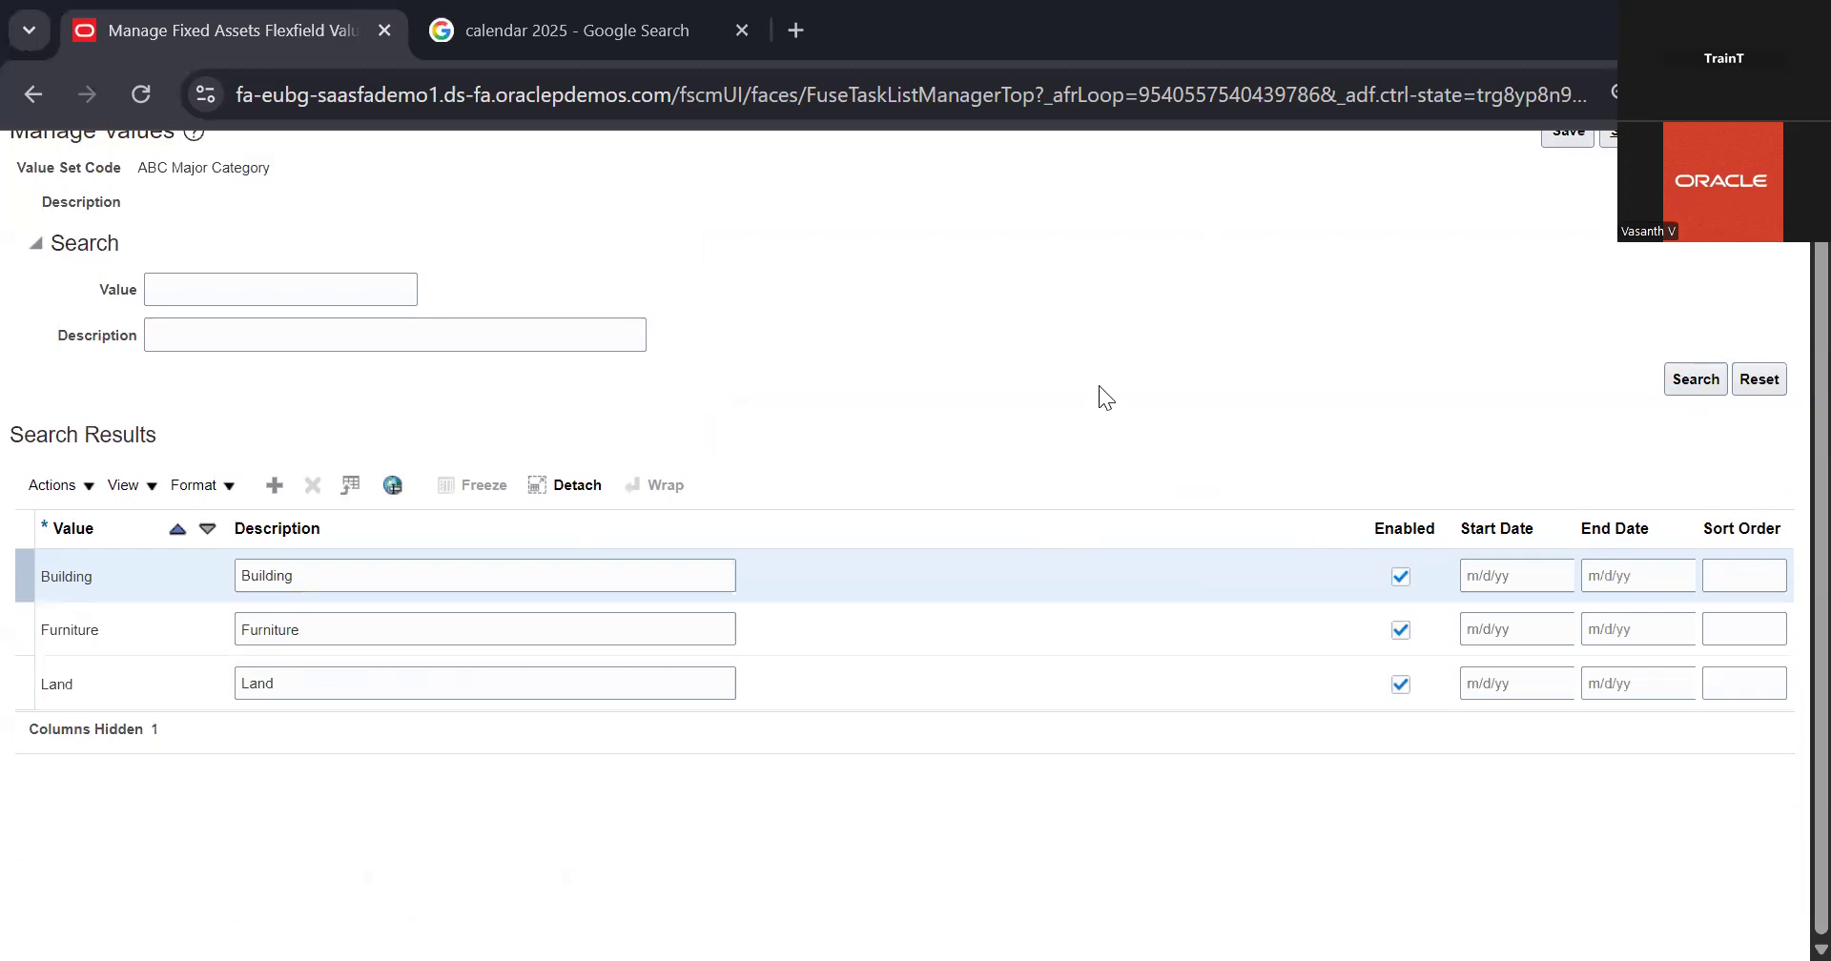
pyautogui.scroll(1, 1099, 385)
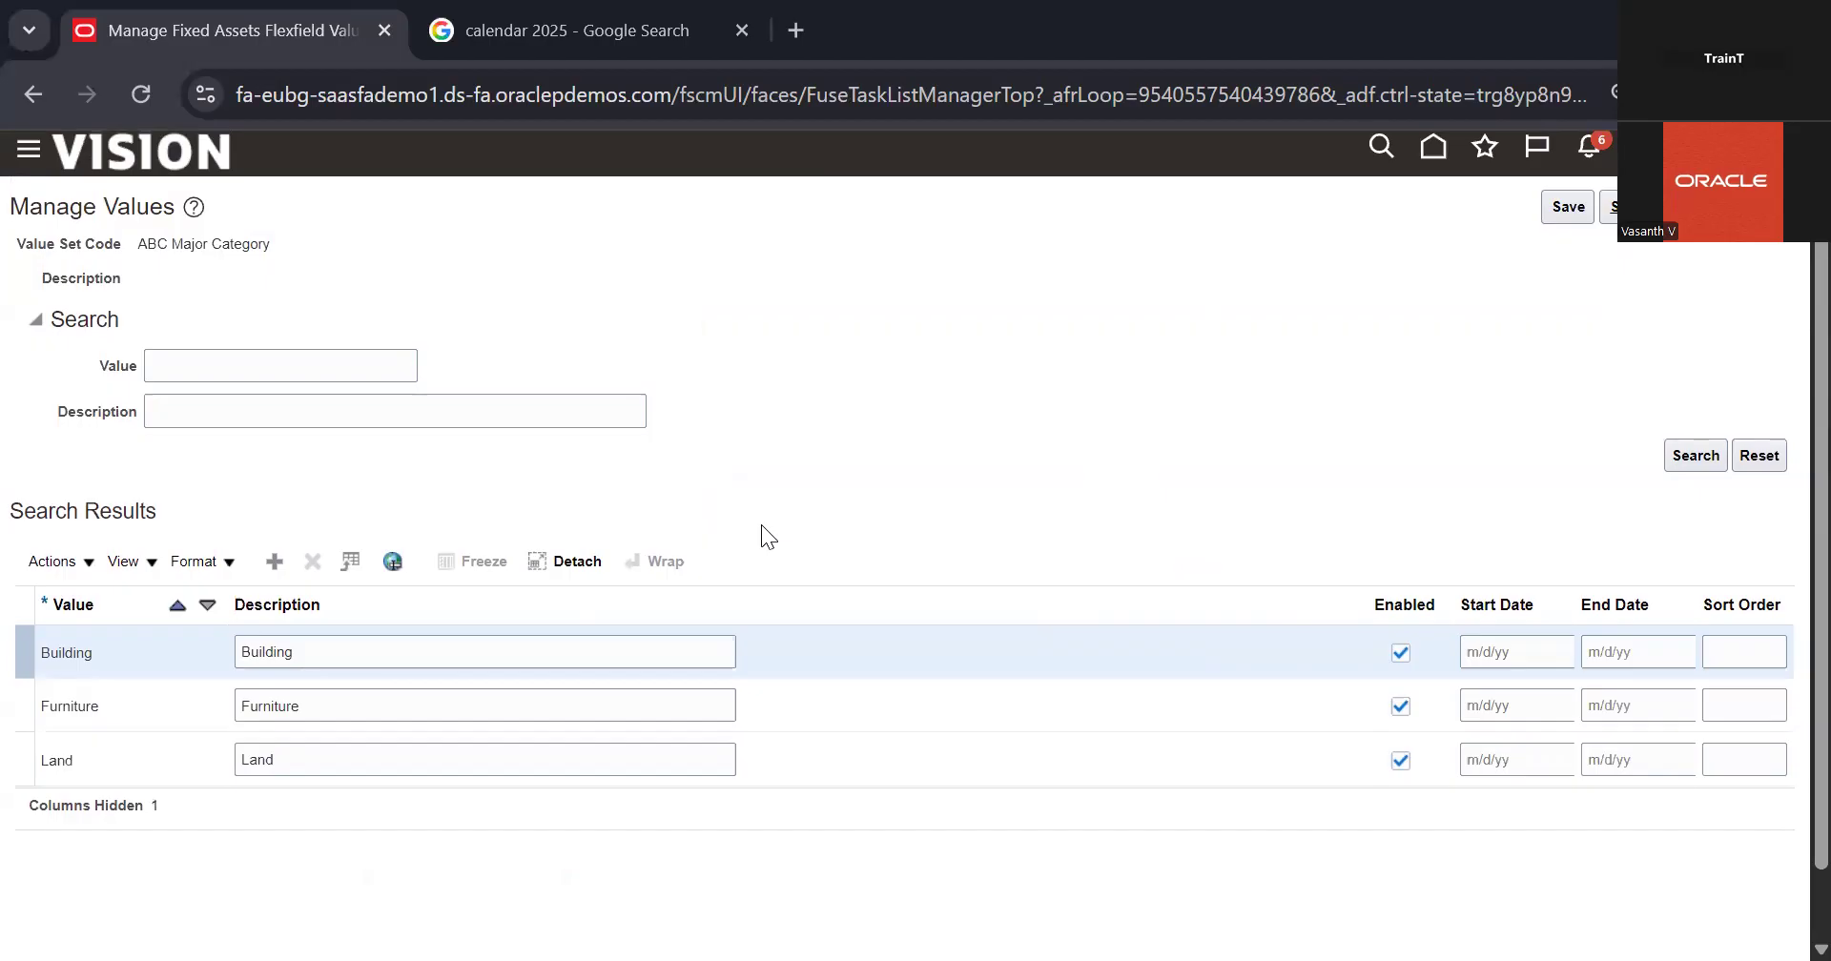
# Step: Review the descriptions of the Building, Furniture and Land values, and leave the value sets for the Fixed Assets task list
pyautogui.doubleClick(341, 648)
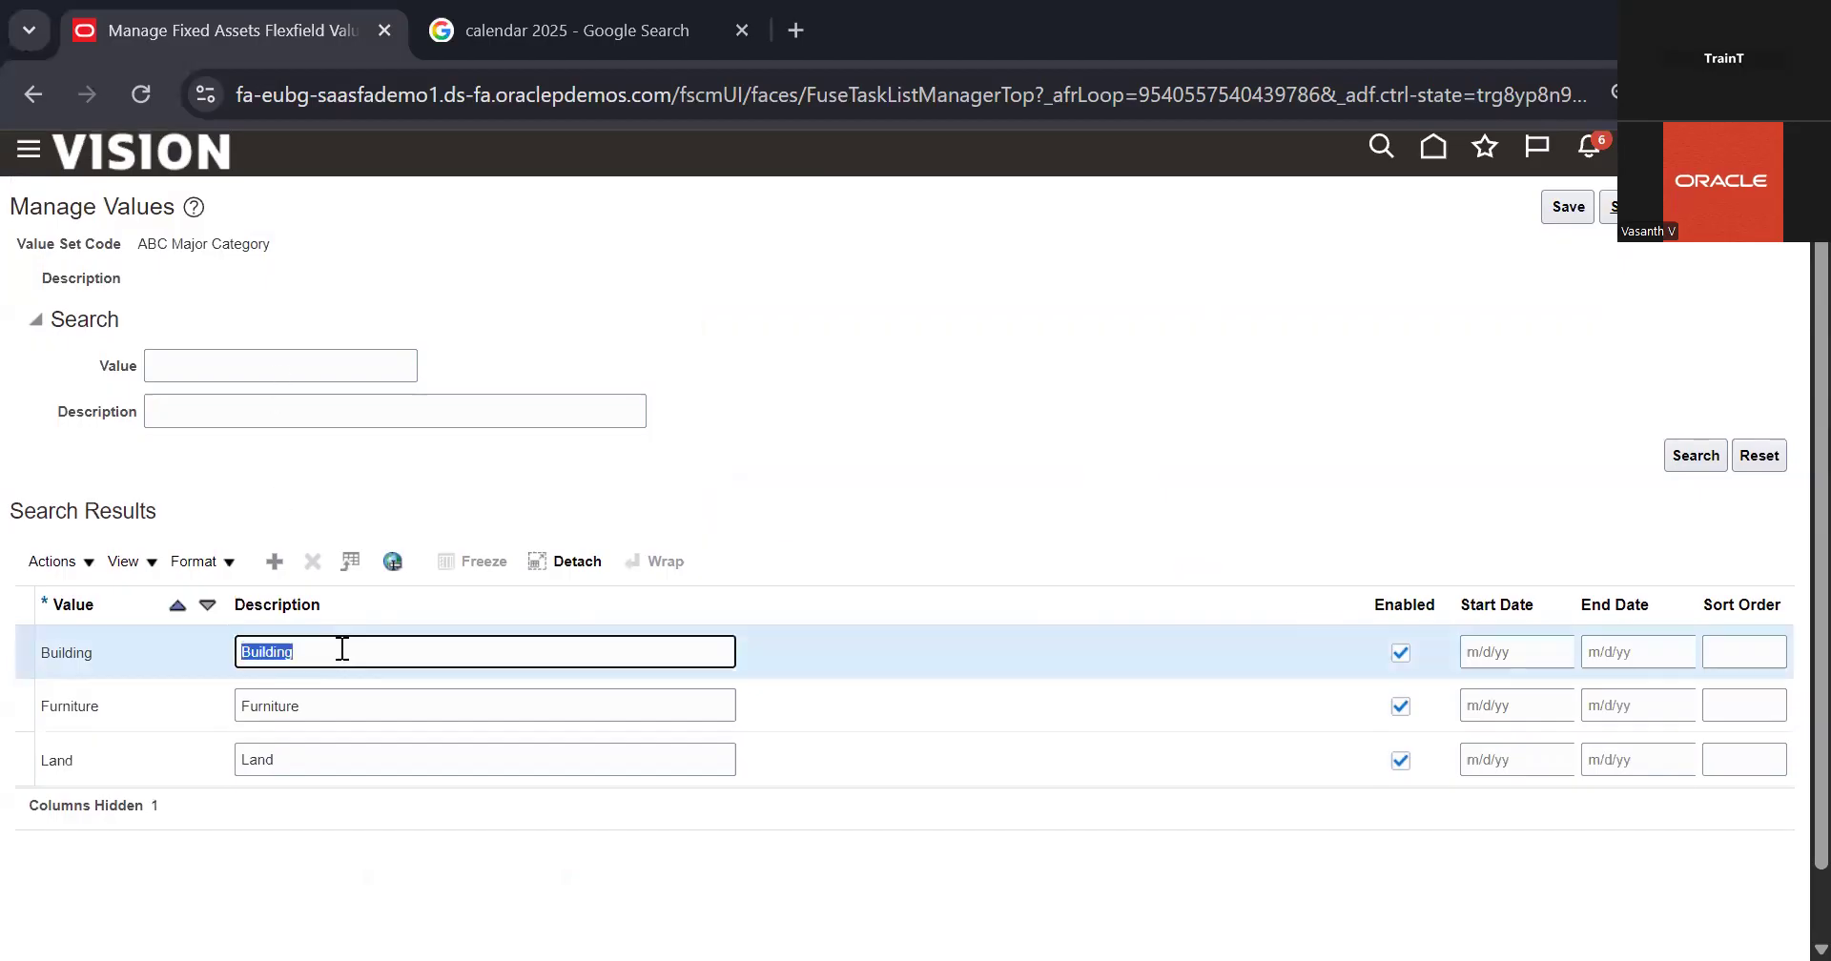
pyautogui.click(342, 701)
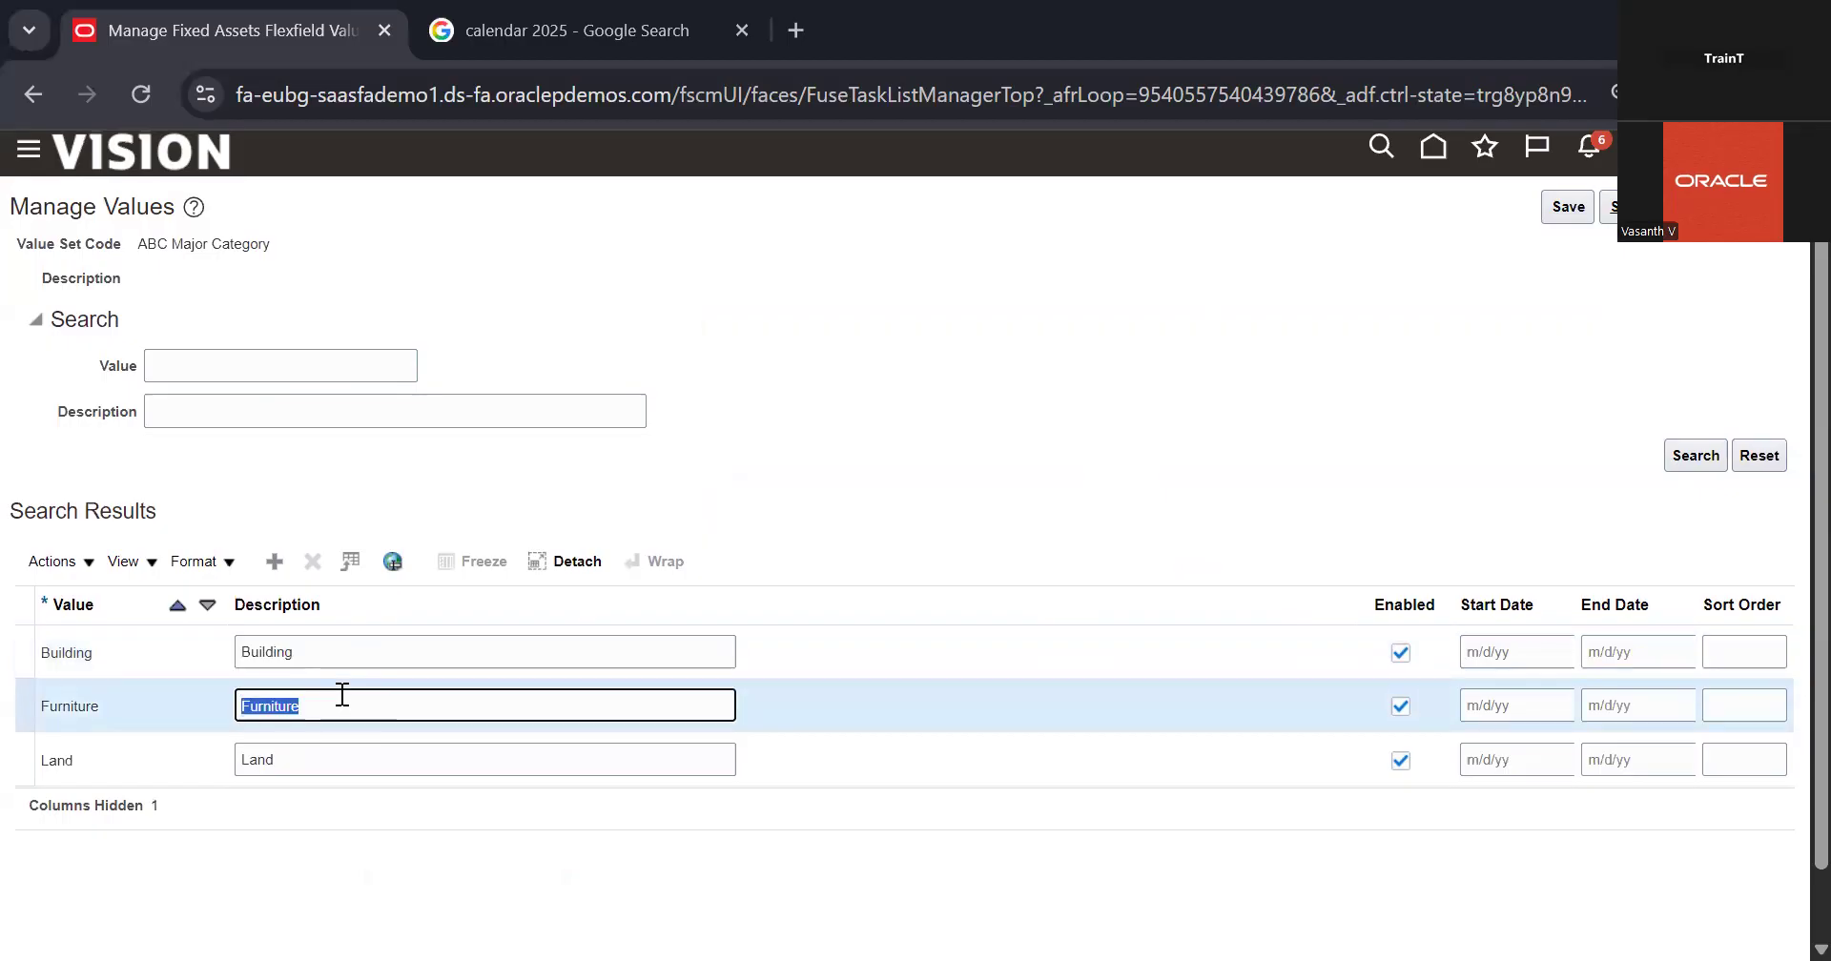
pyautogui.click(331, 761)
pyautogui.click(901, 460)
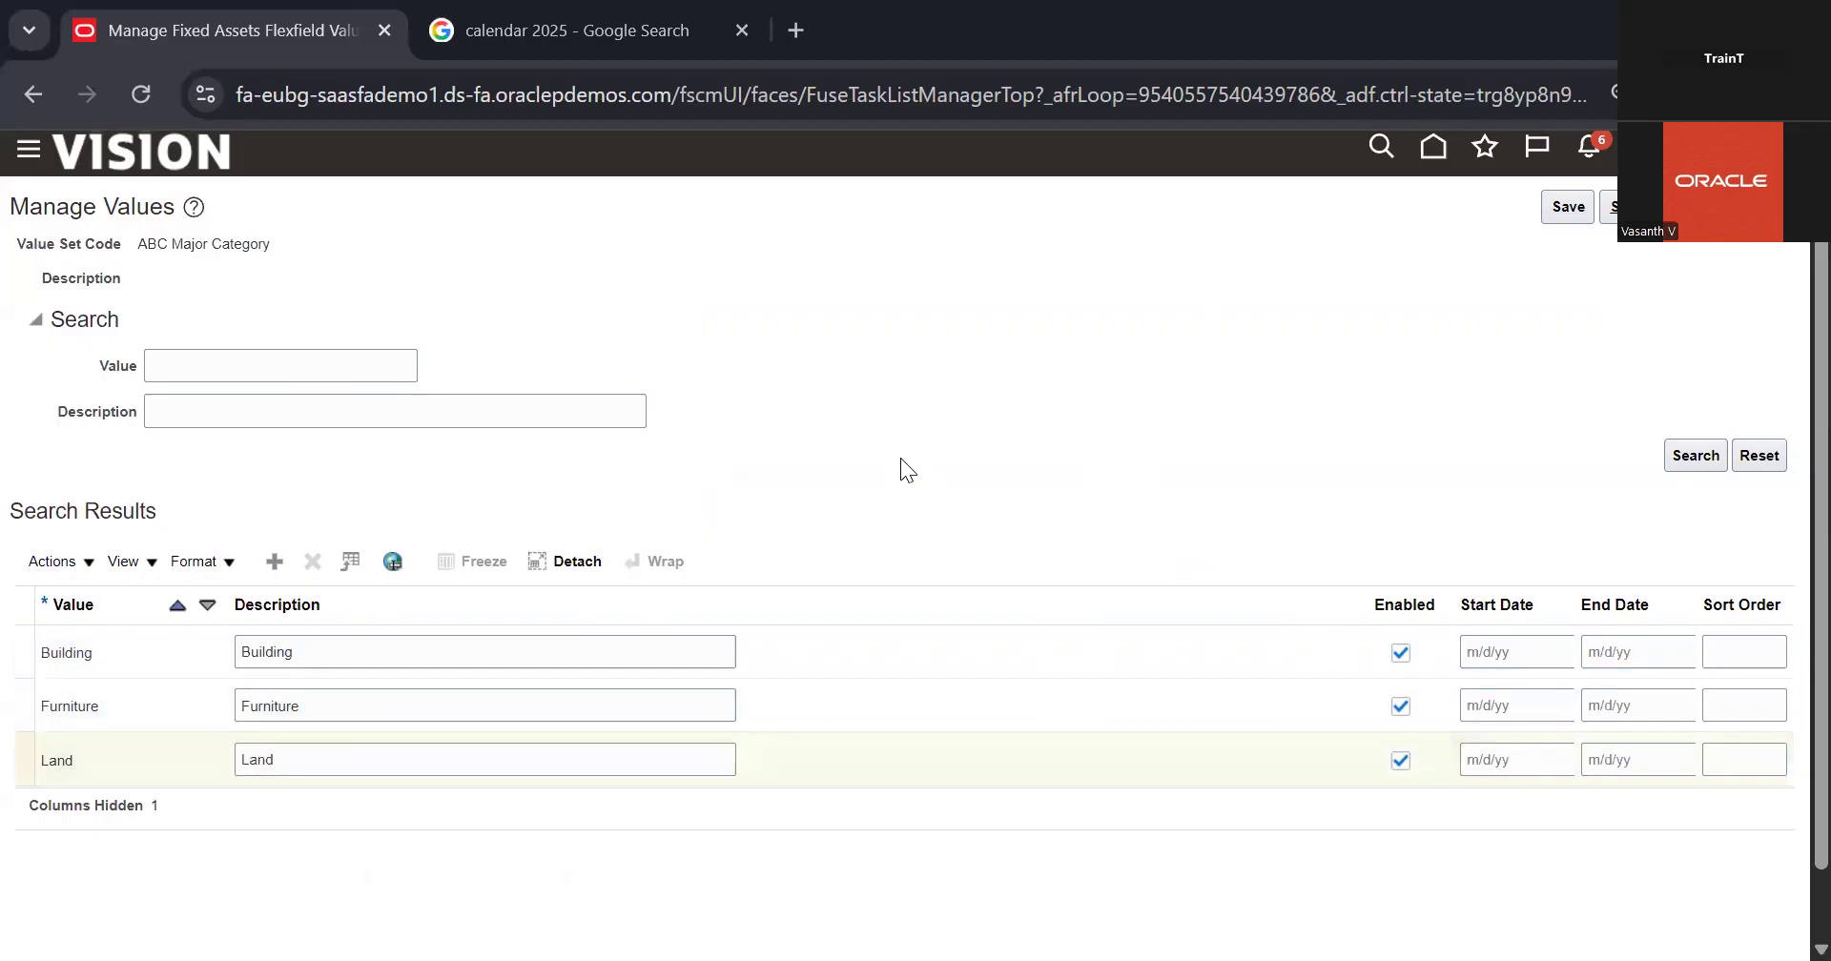
pyautogui.scroll(-1, 1129, 361)
pyautogui.scroll(1, 1129, 361)
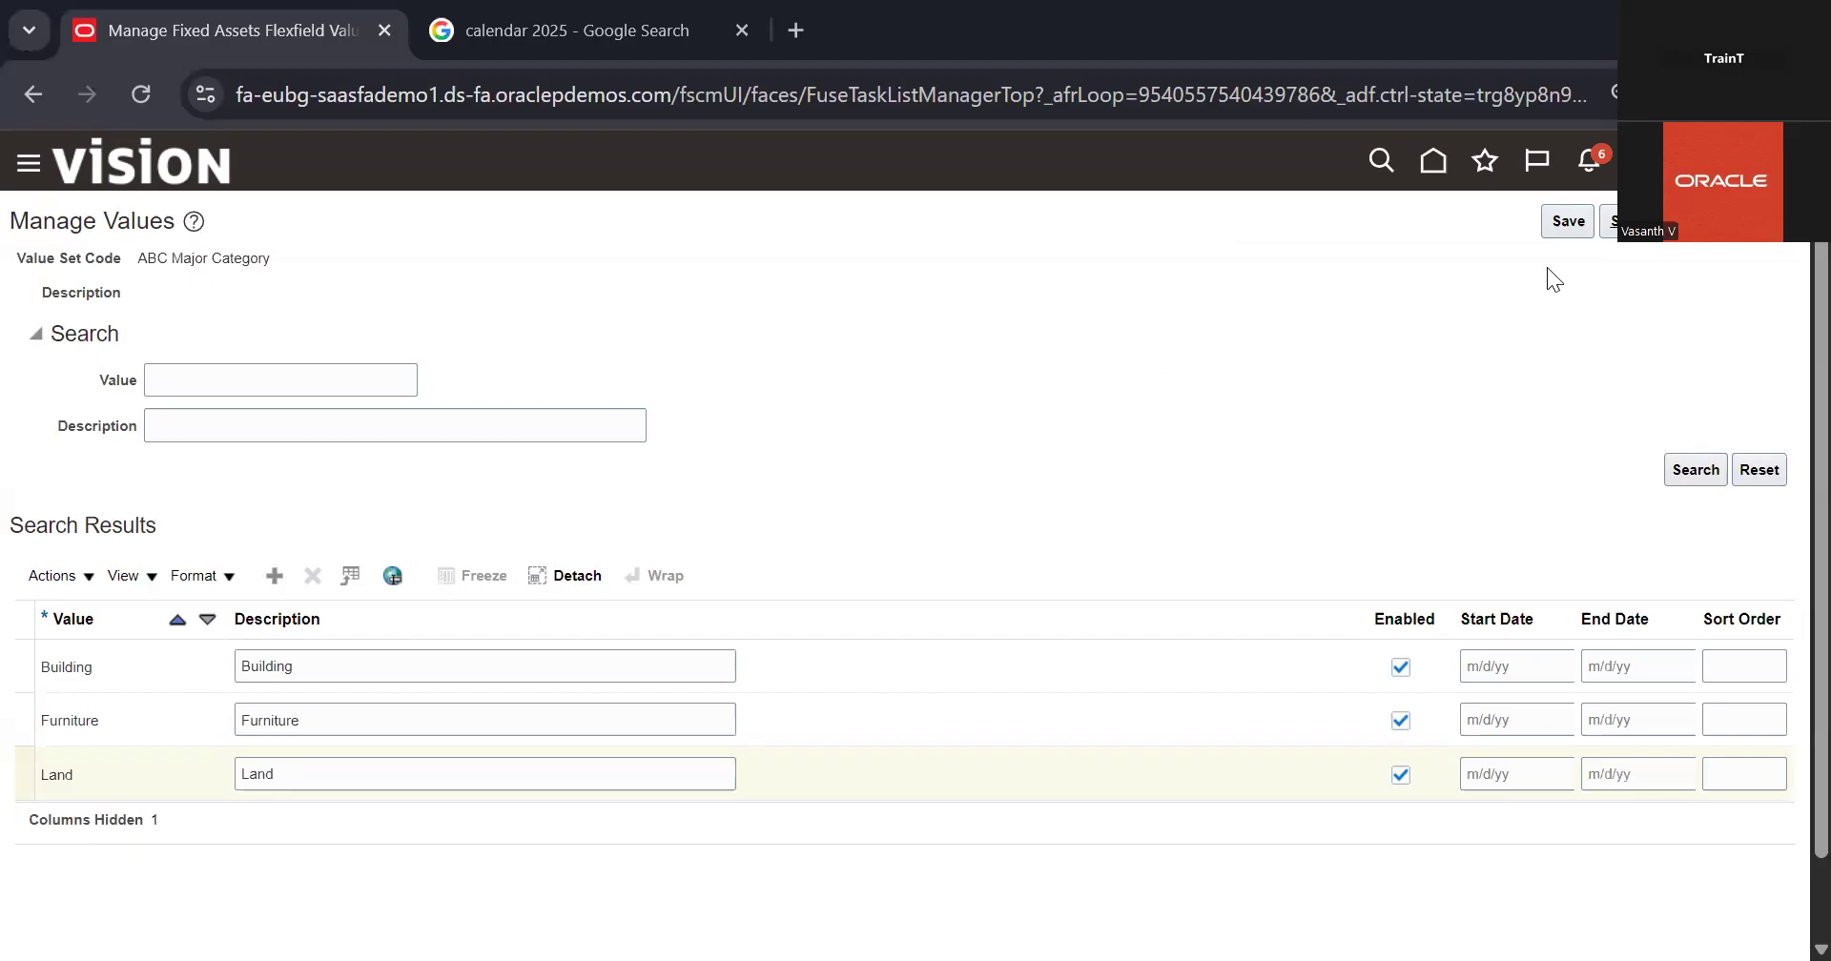
pyautogui.click(1658, 221)
pyautogui.click(1657, 222)
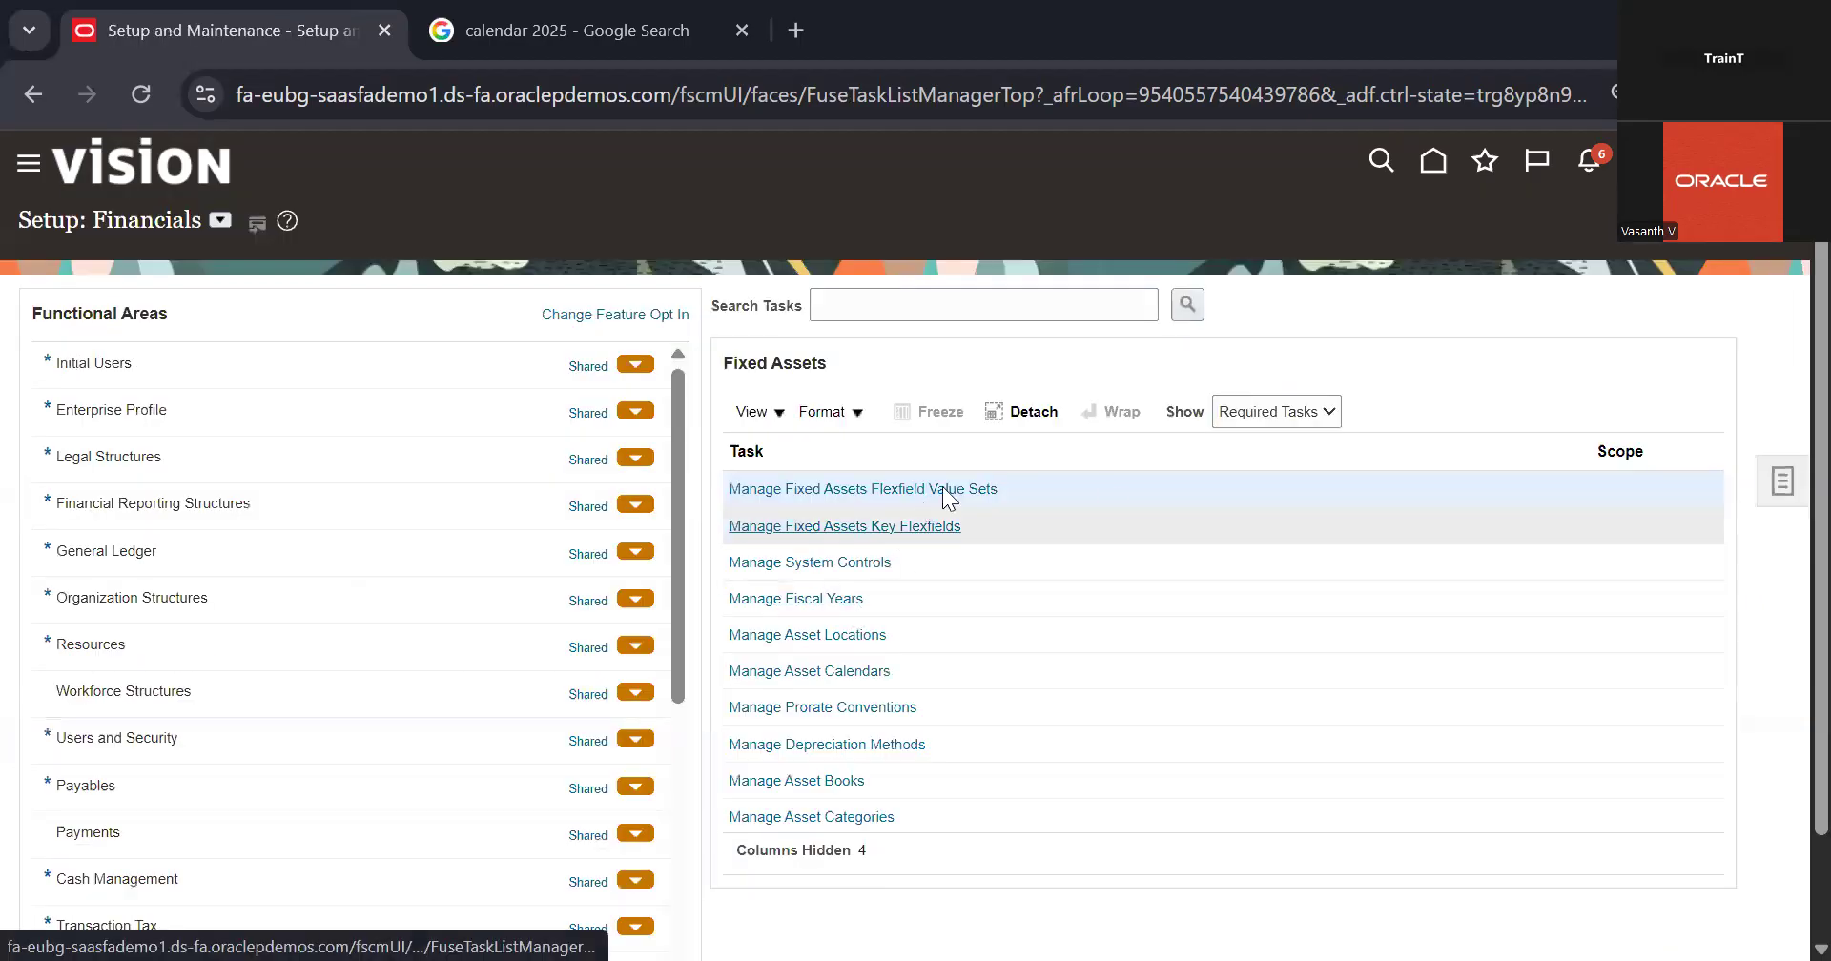
# Step: List all structures of the Asset Key Flexfield from the Manage Fixed Assets Key Flexfields task
pyautogui.click(892, 527)
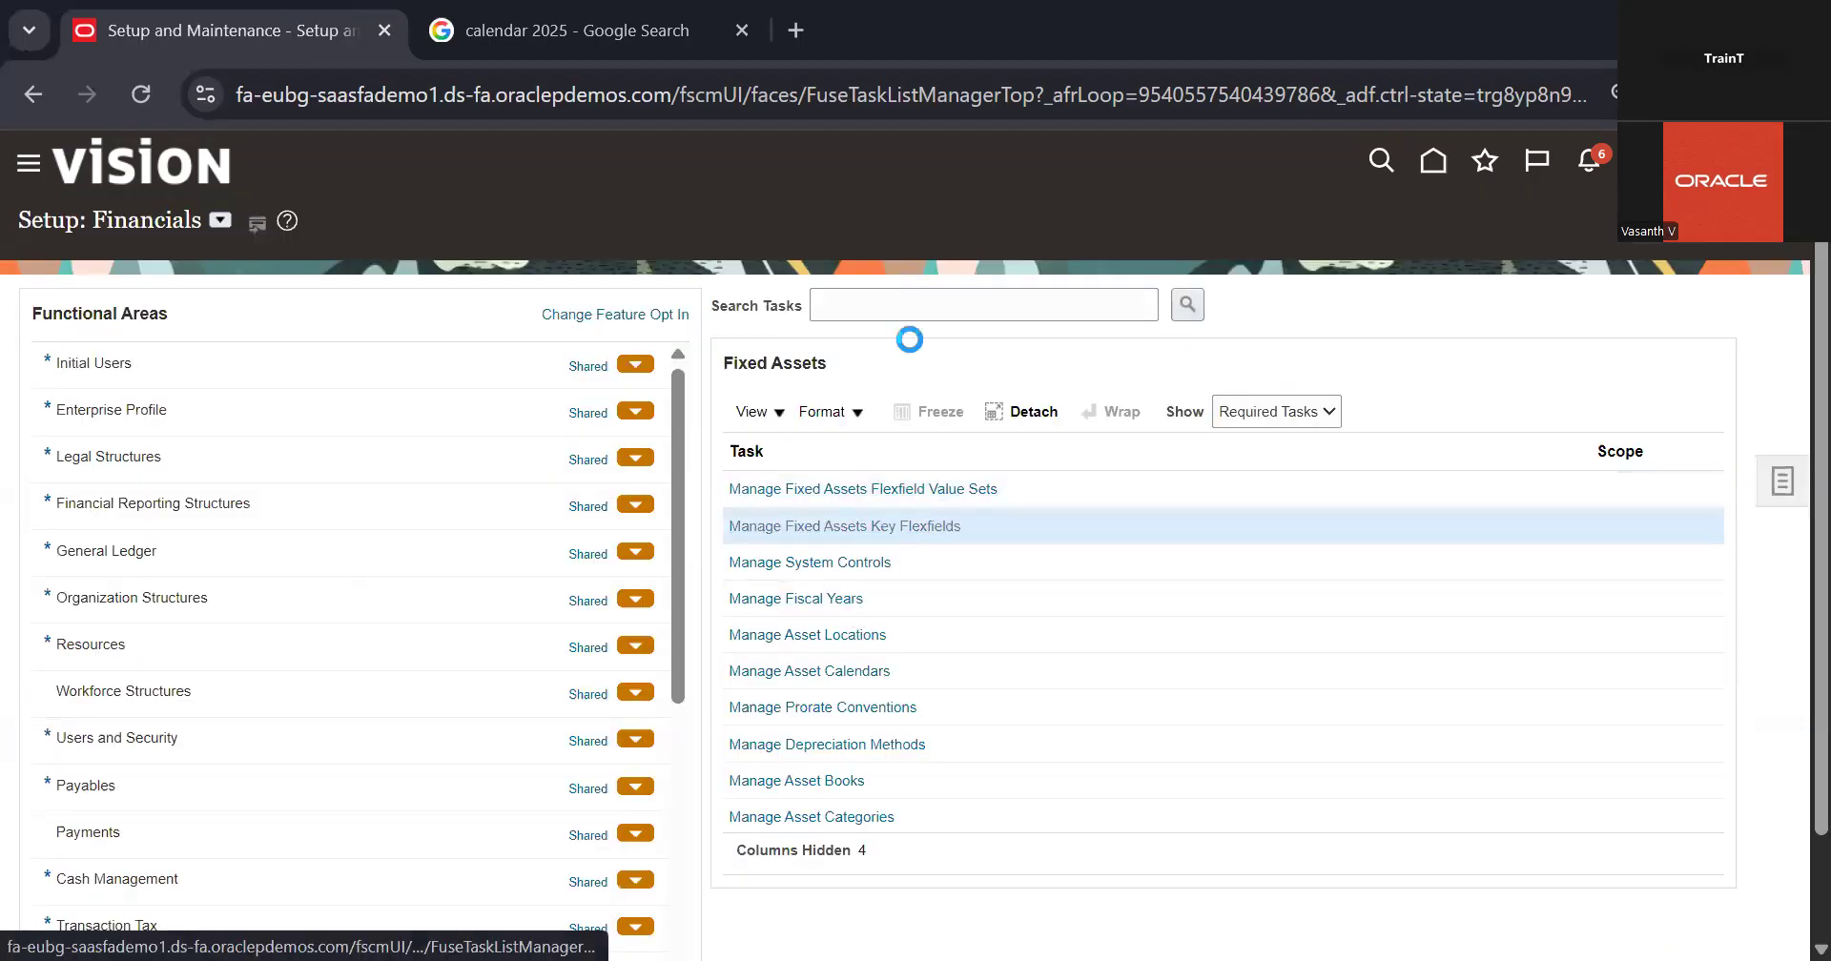
pyautogui.click(1694, 449)
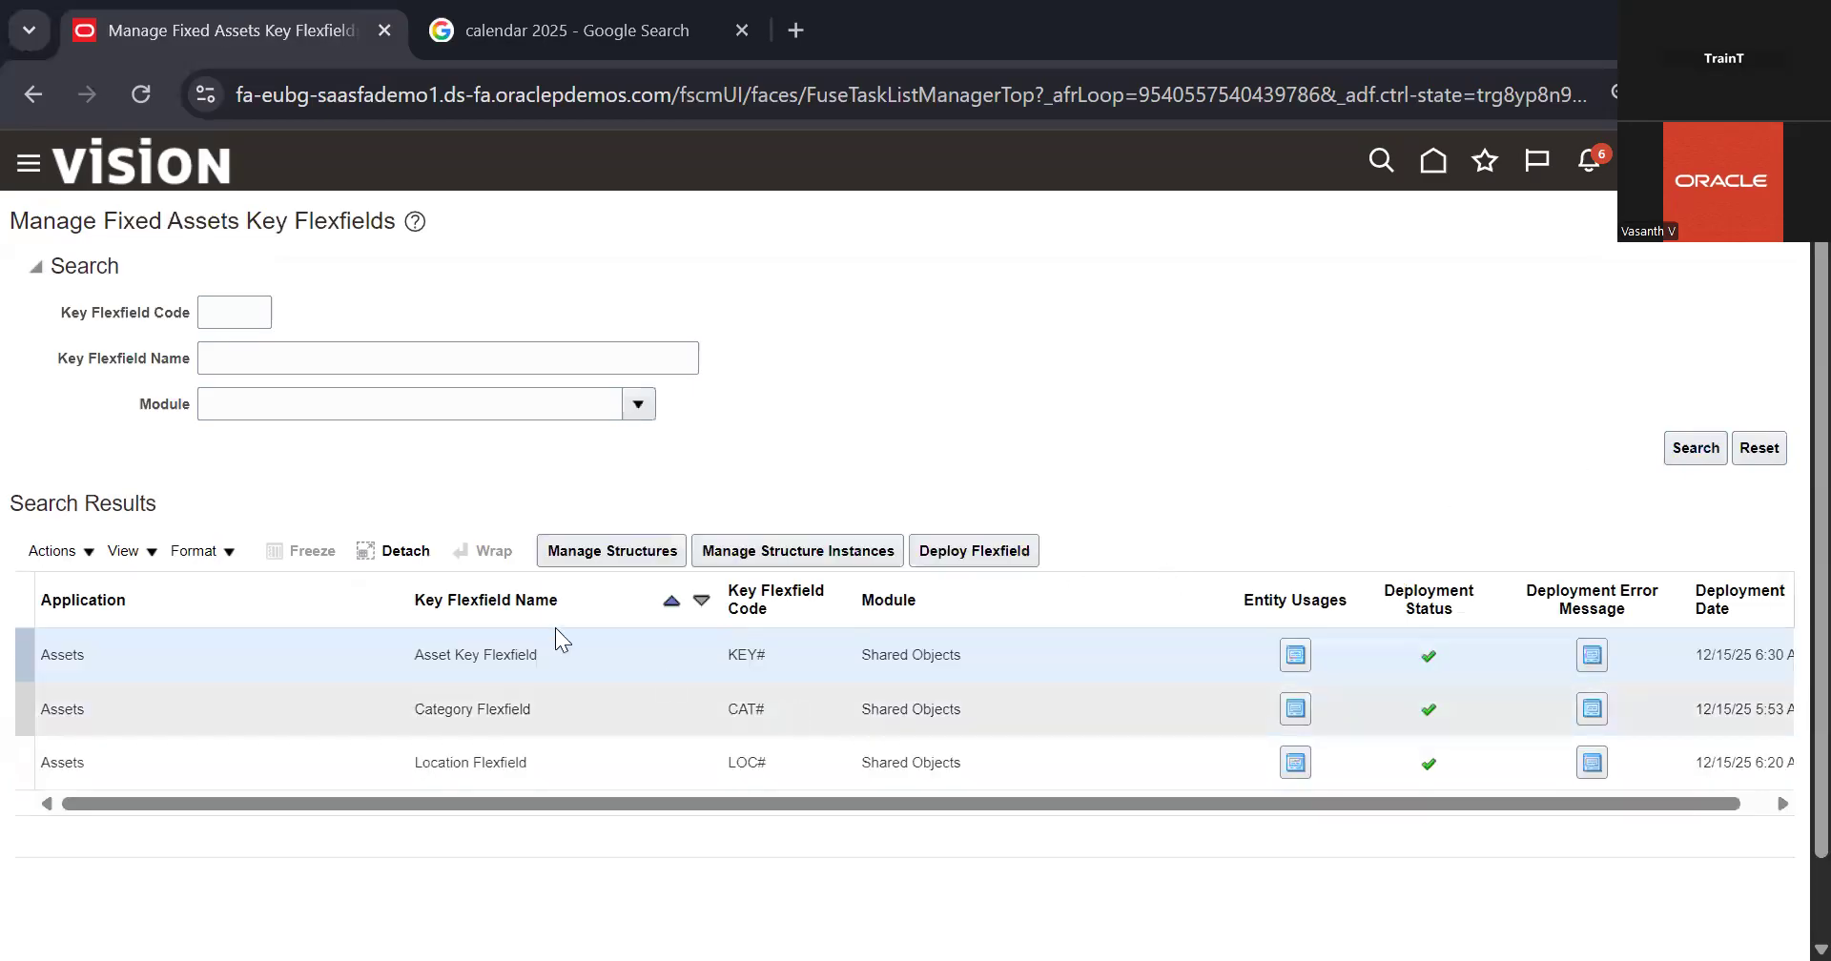
pyautogui.click(623, 557)
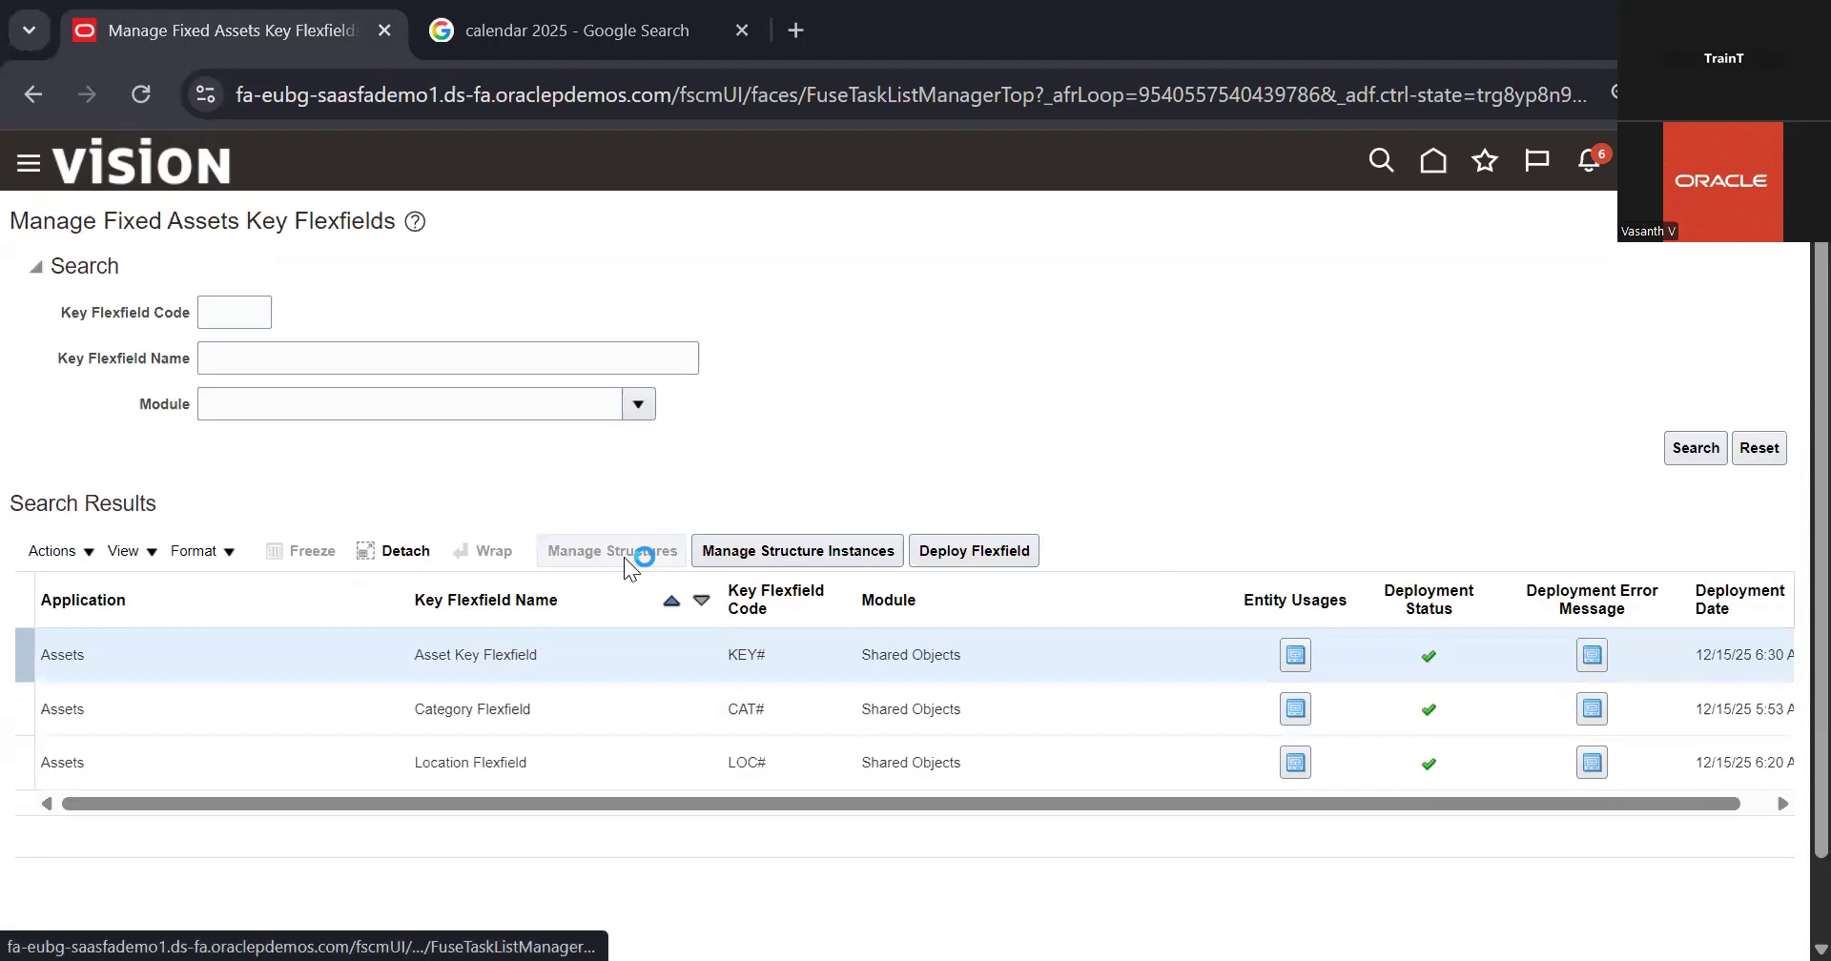
pyautogui.click(1706, 424)
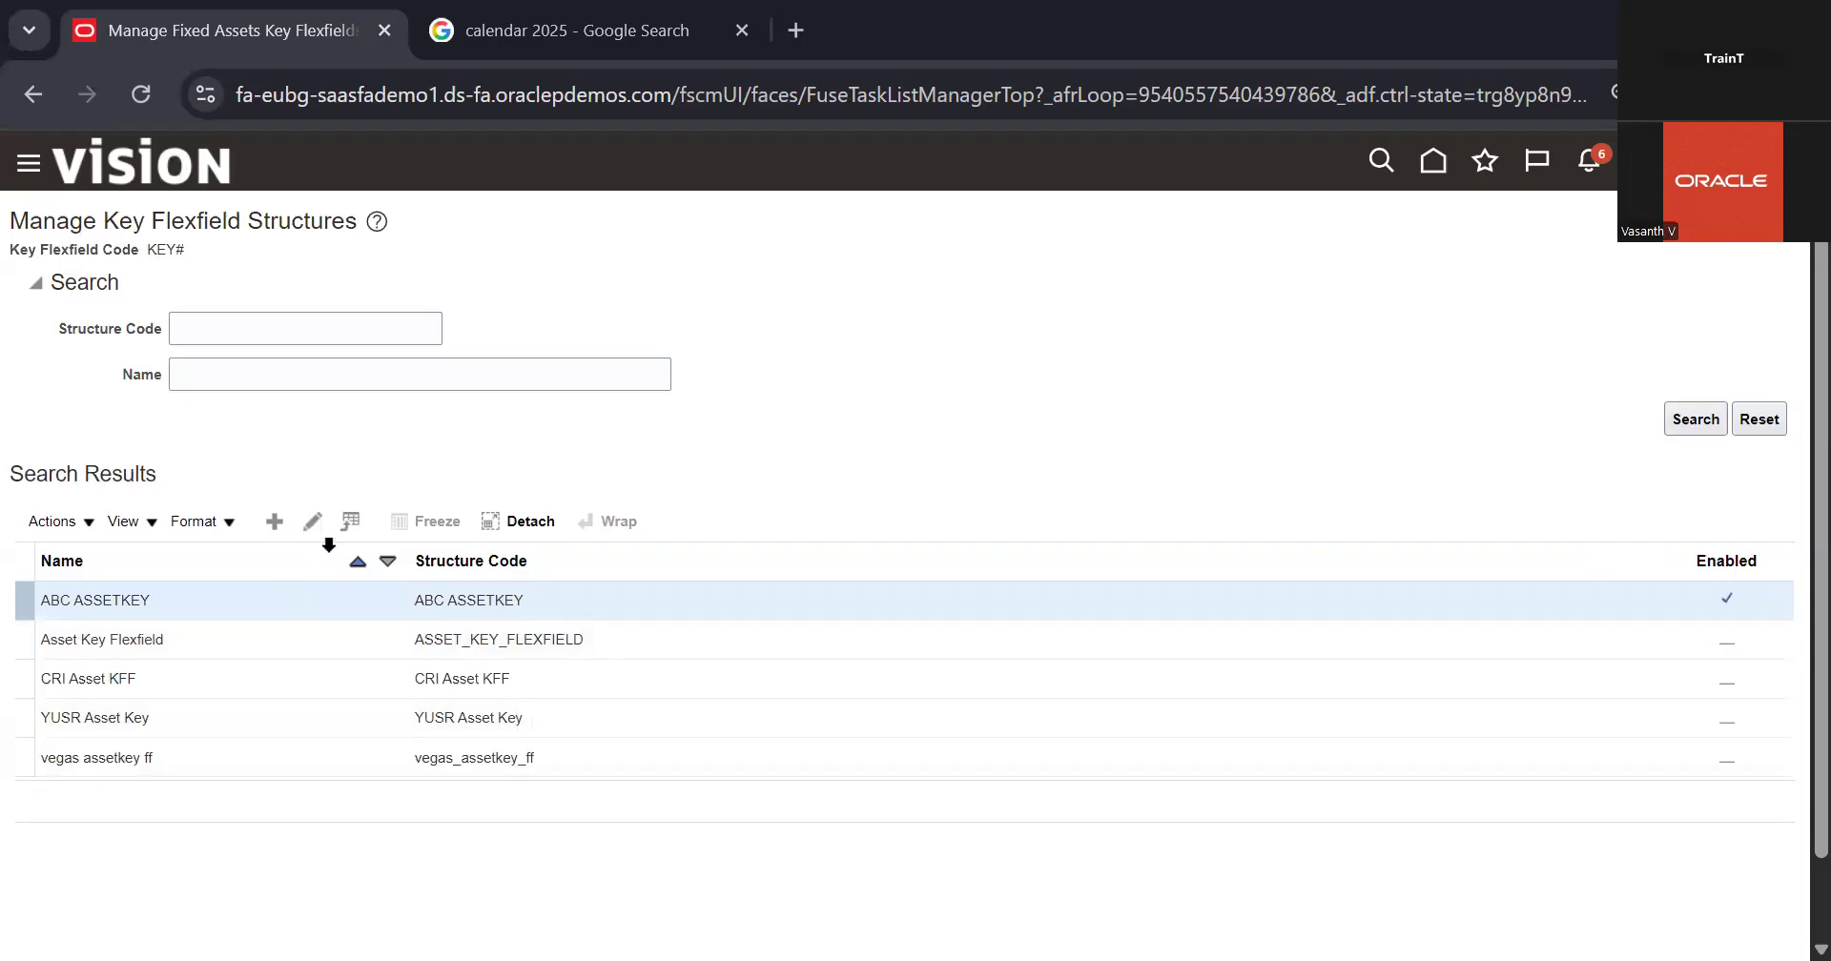
# Step: Disable the ABC ASSETKEY structure of the Asset Key Flexfield and return to the structure list
pyautogui.click(316, 637)
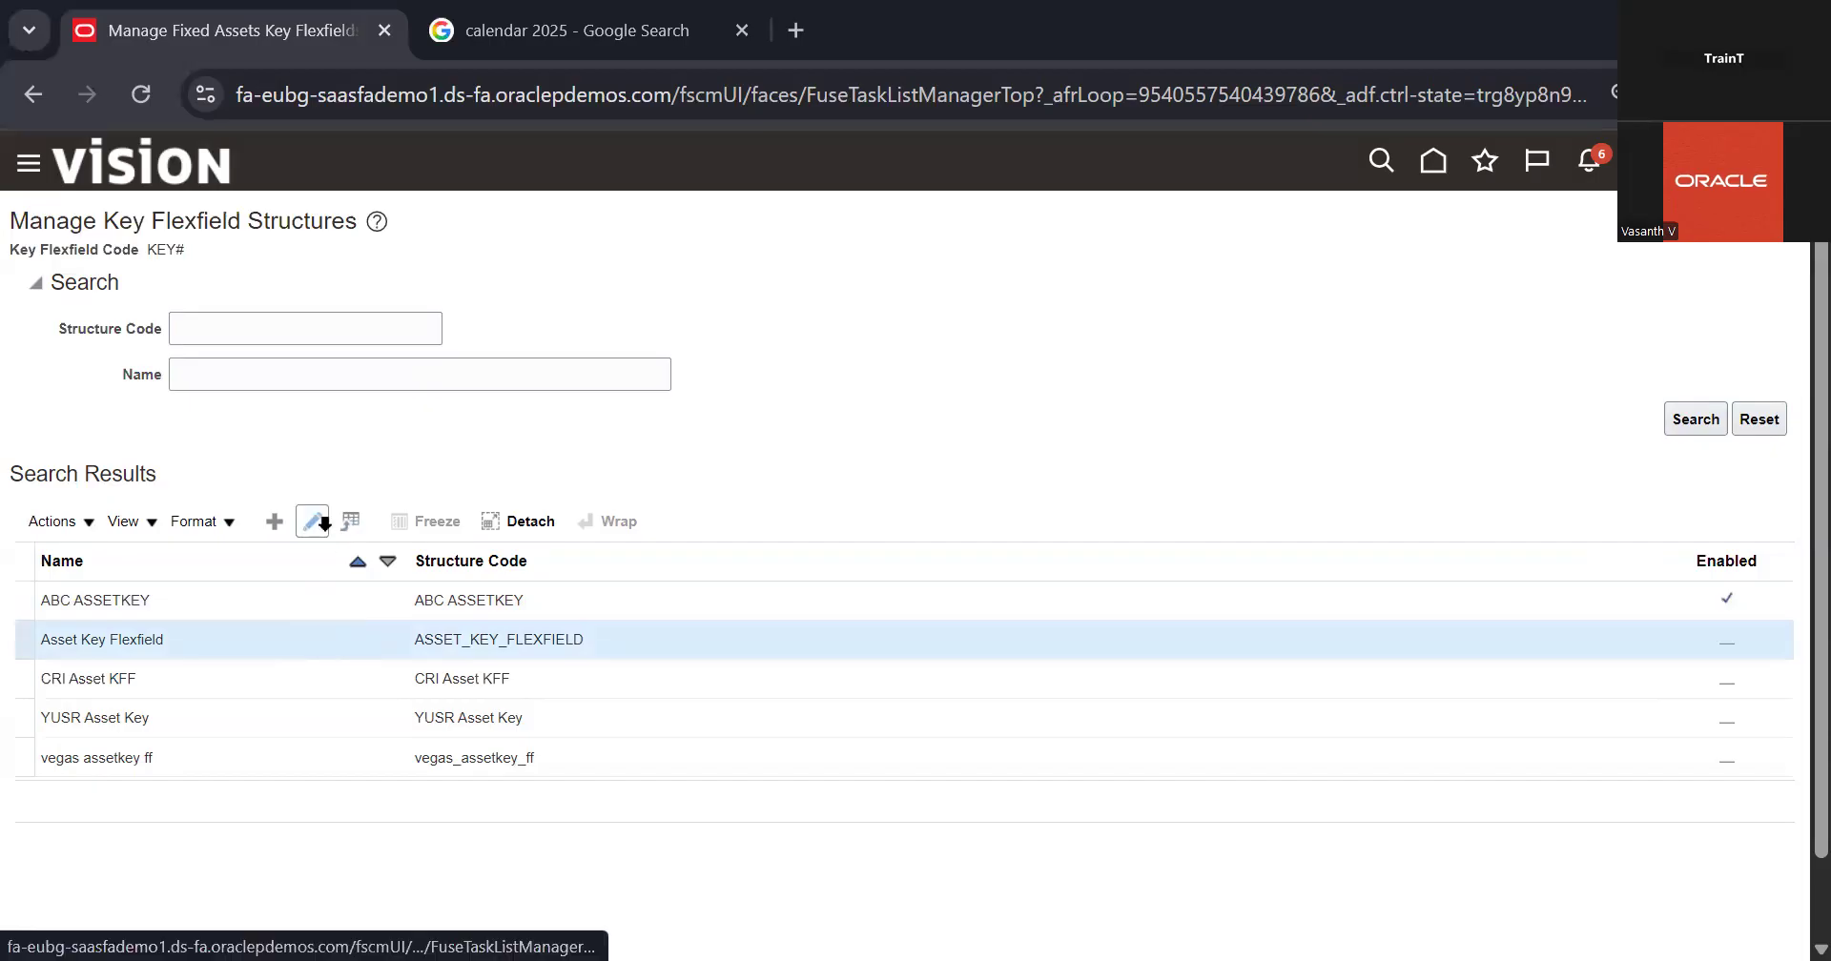
pyautogui.click(445, 592)
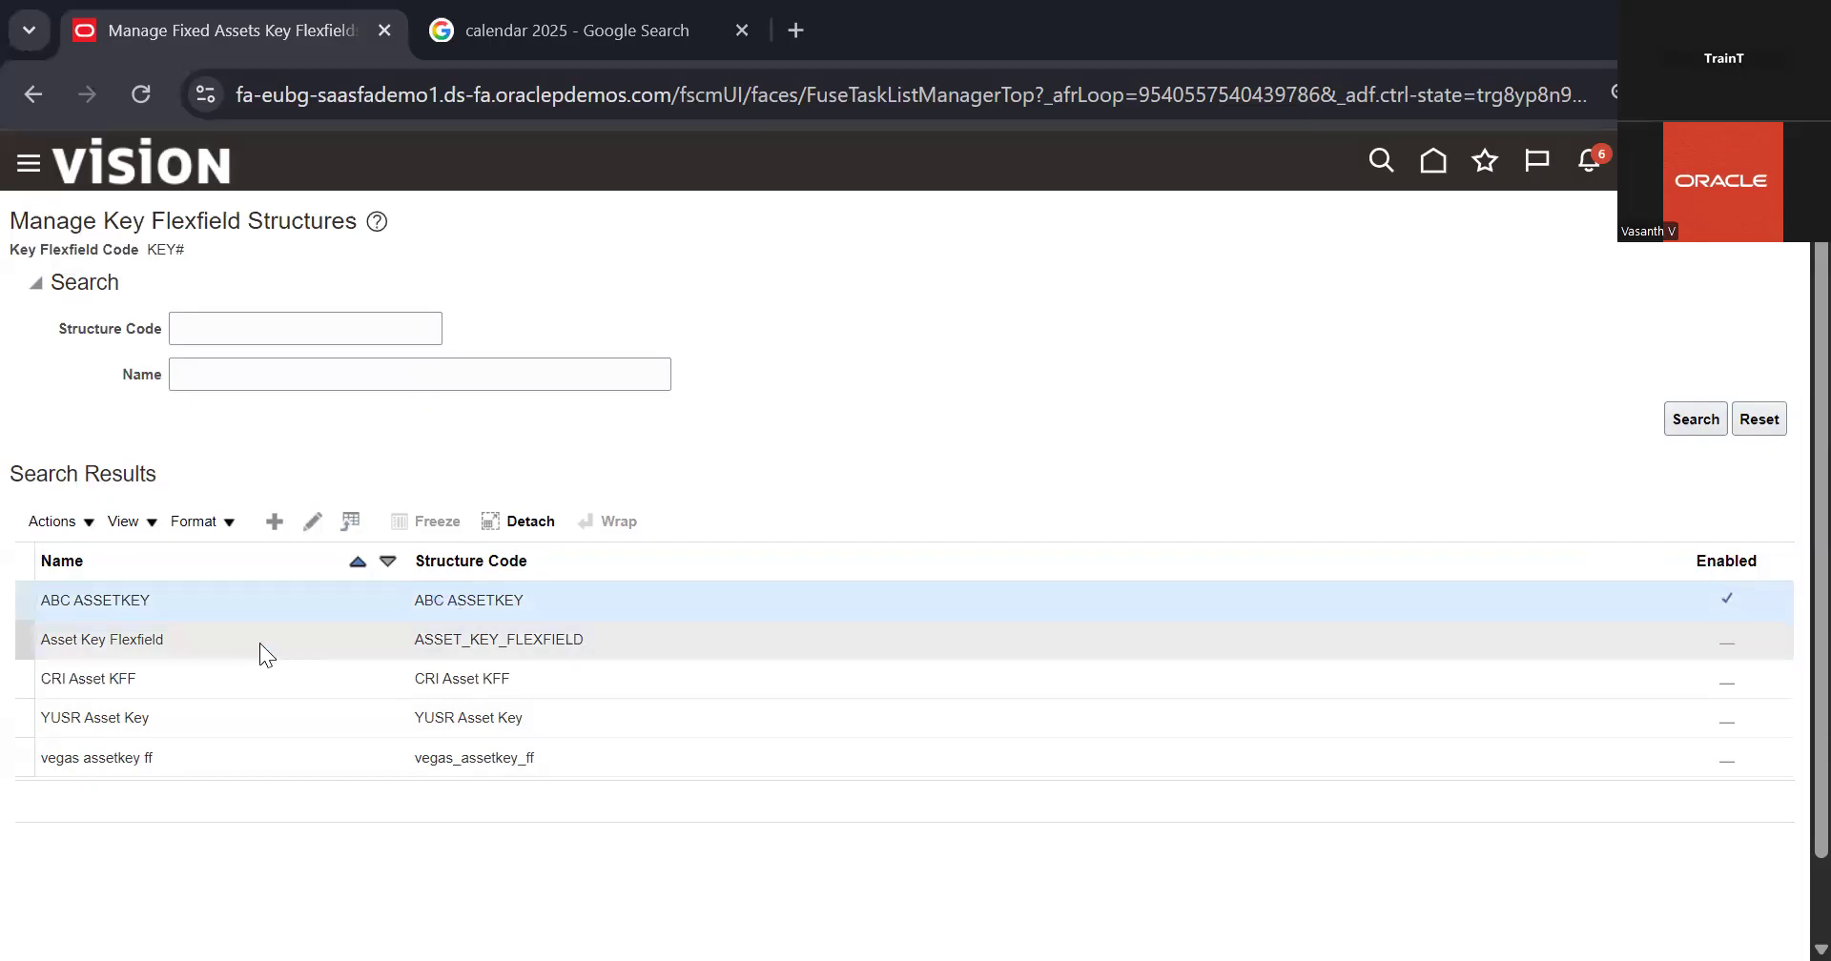
pyautogui.click(312, 520)
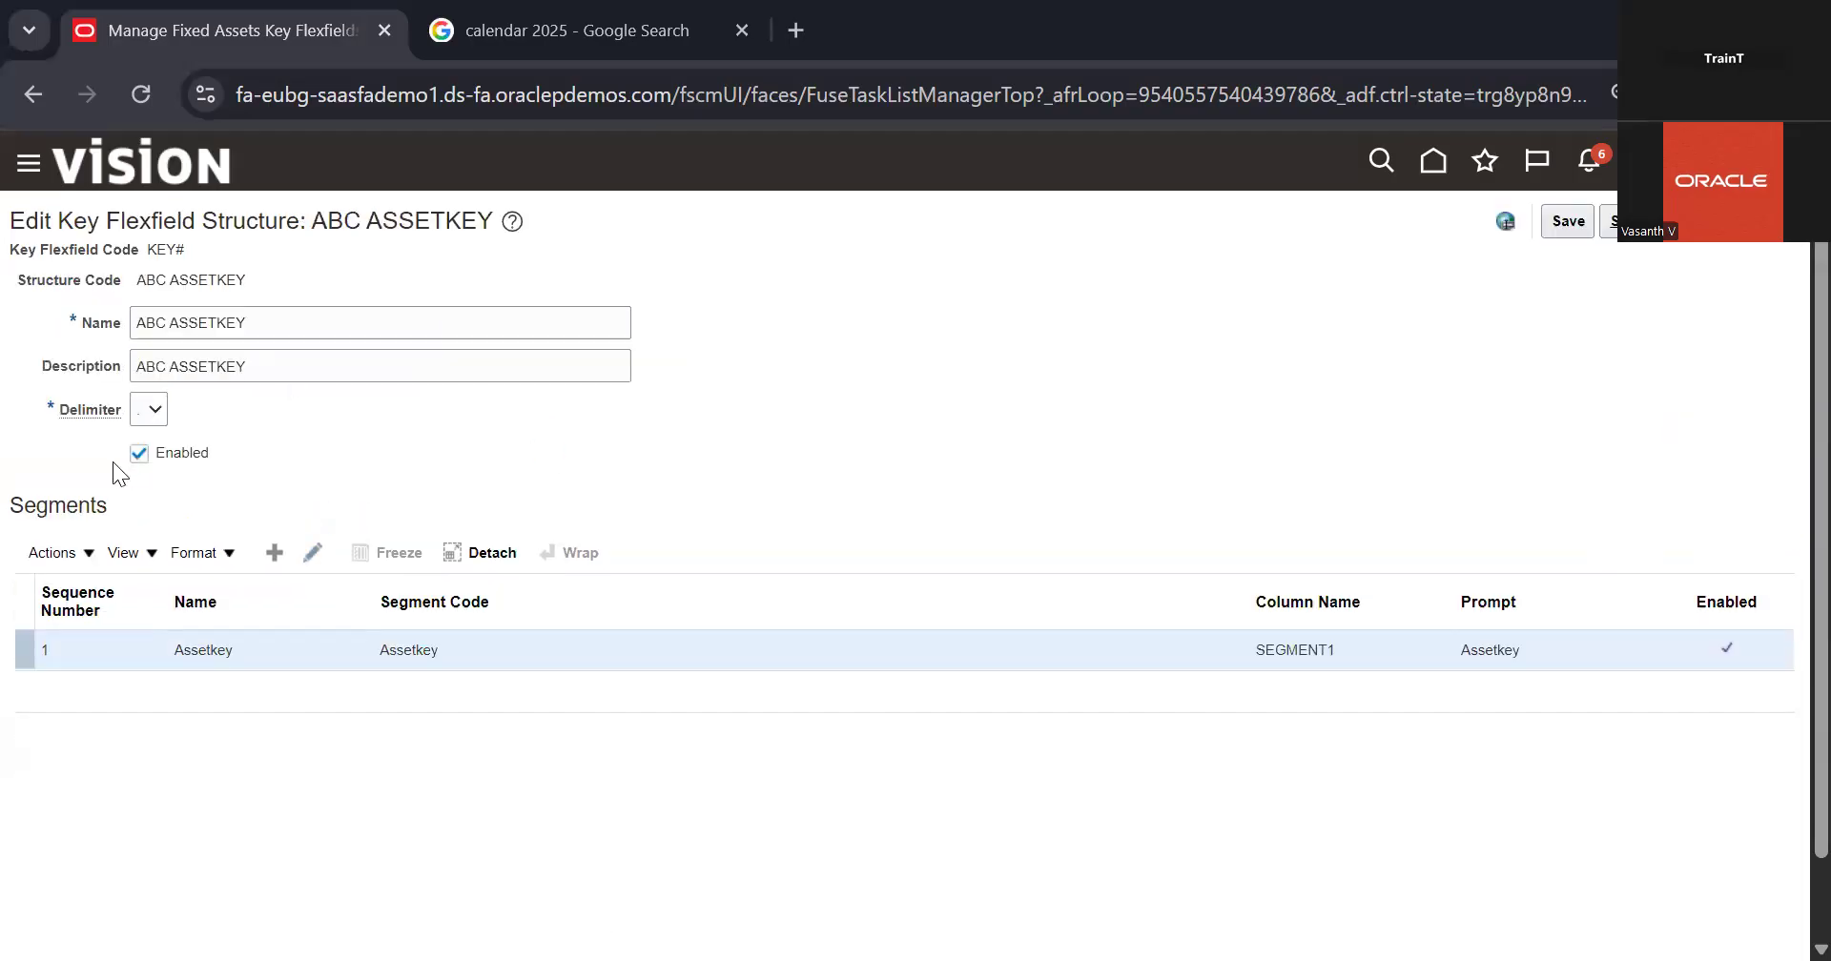
pyautogui.click(141, 455)
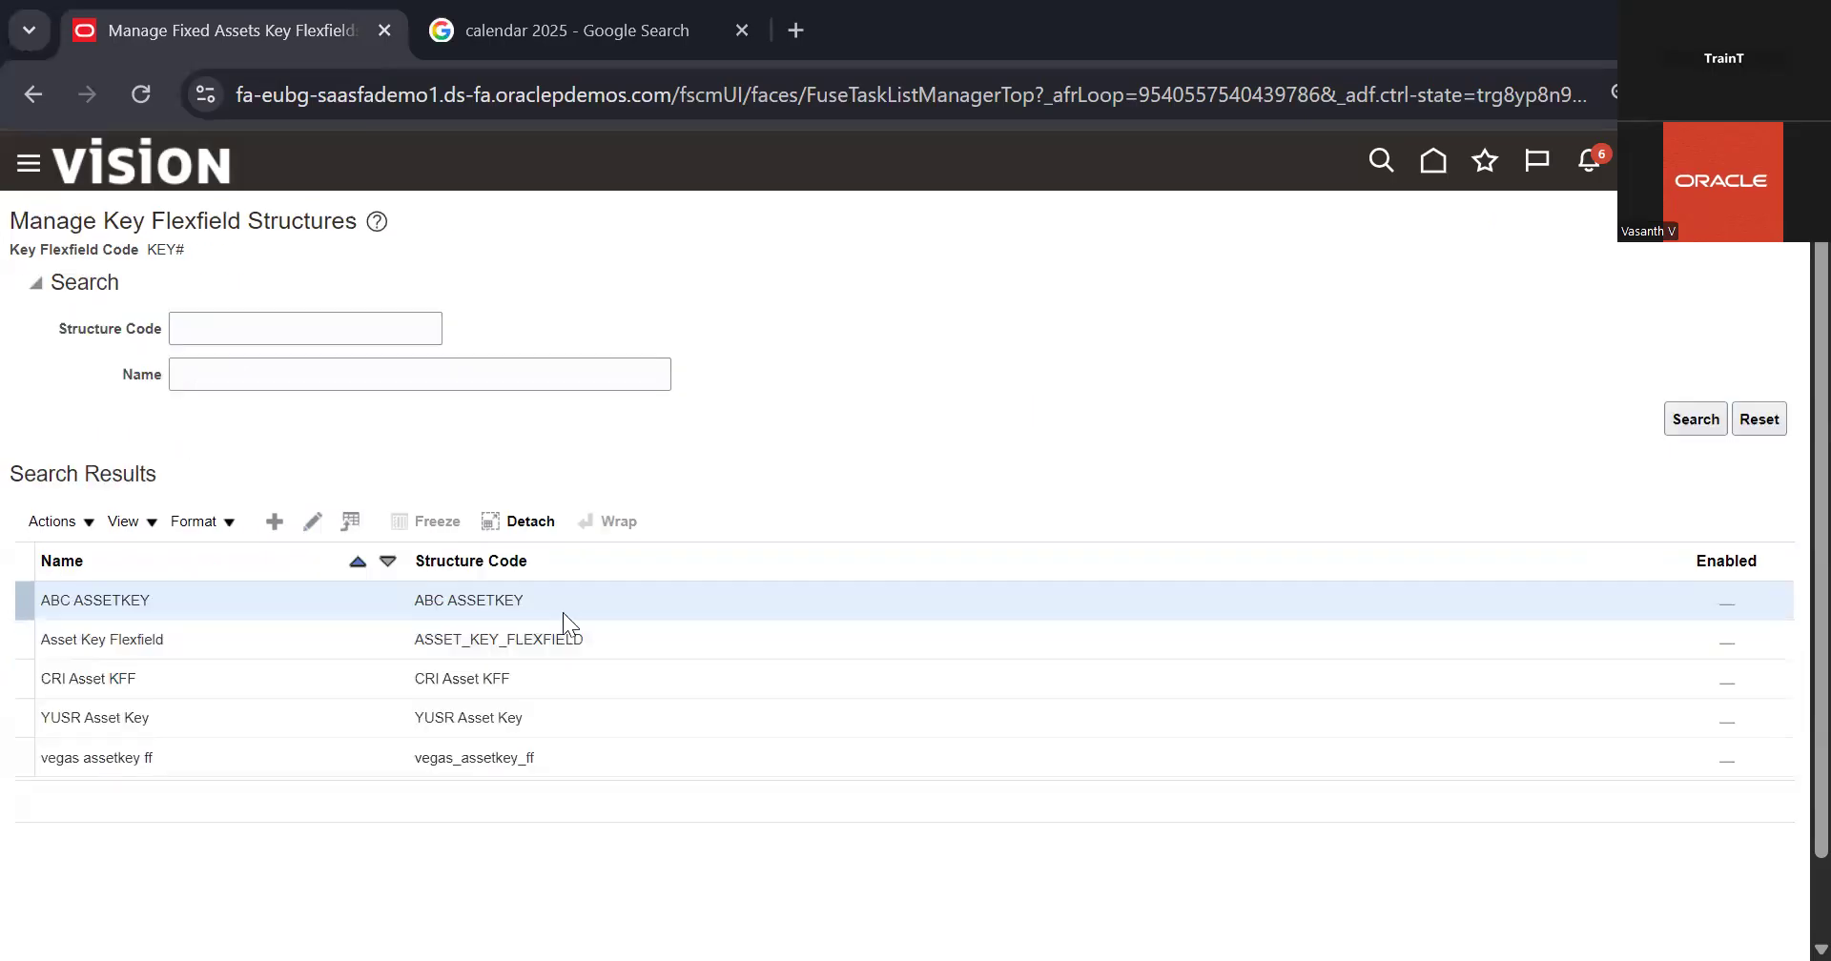
# Step: Enable the ASSET_KEY_FLEXFIELD structure, save it and return to the list of Fixed Assets key flexfields
pyautogui.click(557, 630)
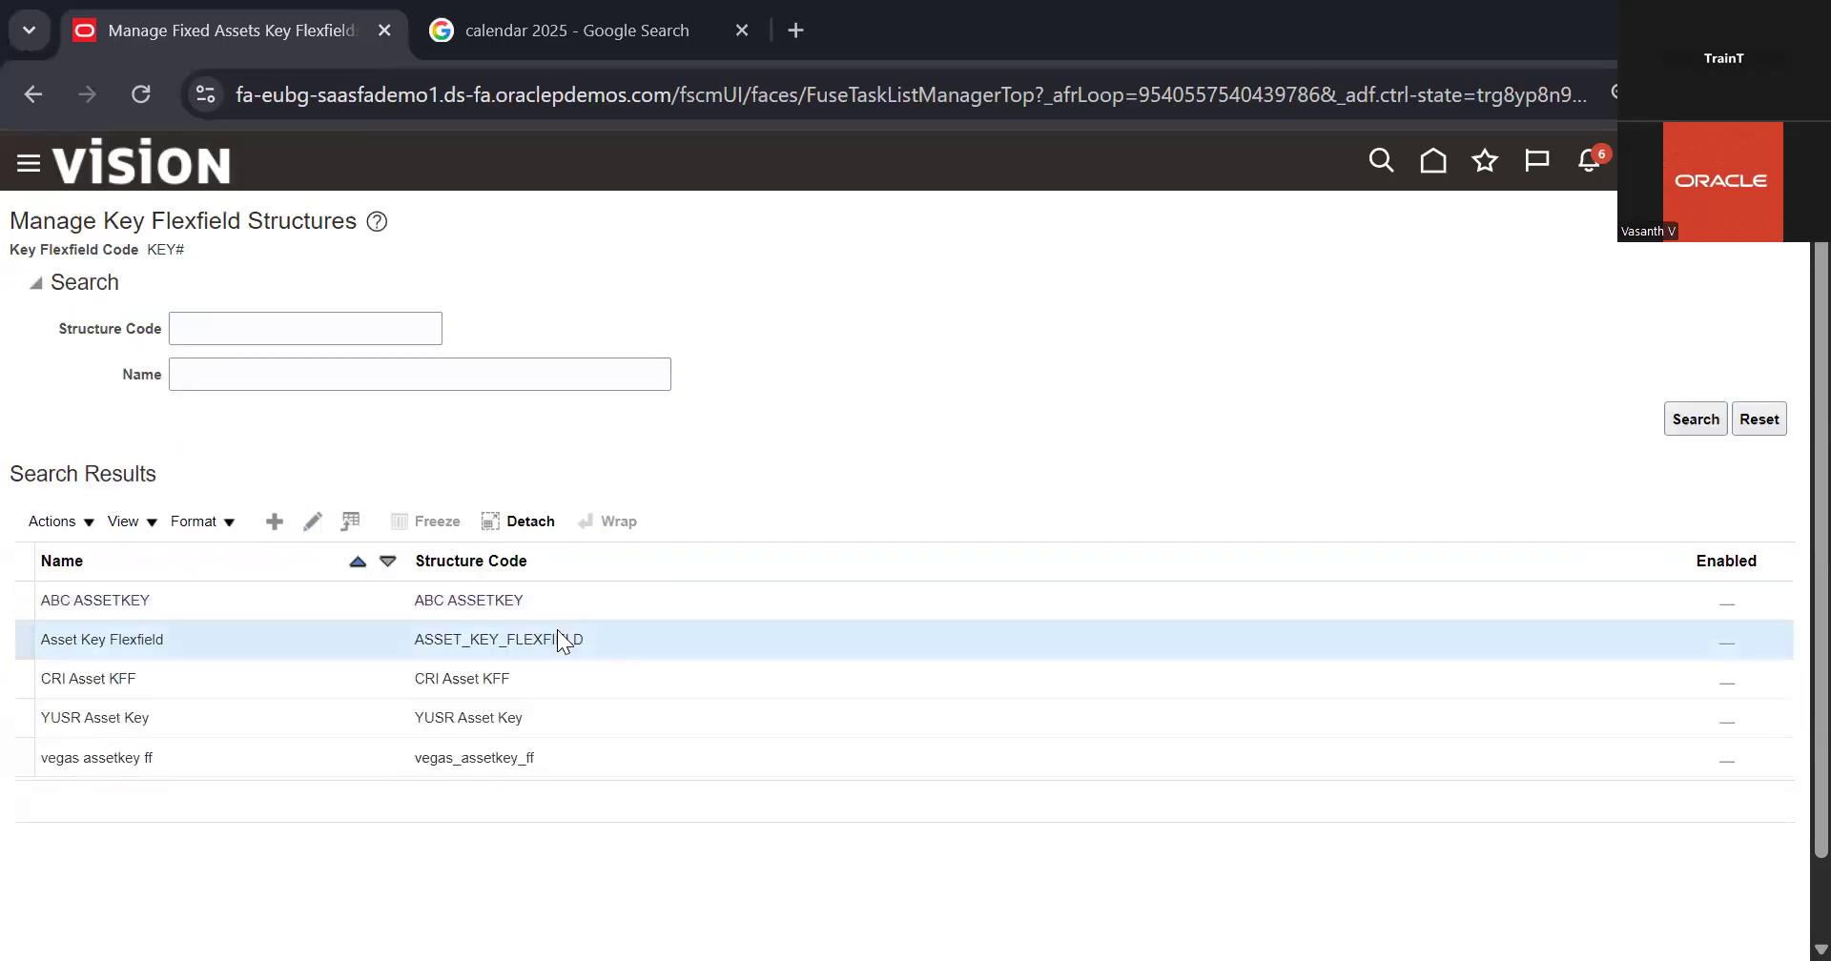
pyautogui.click(313, 519)
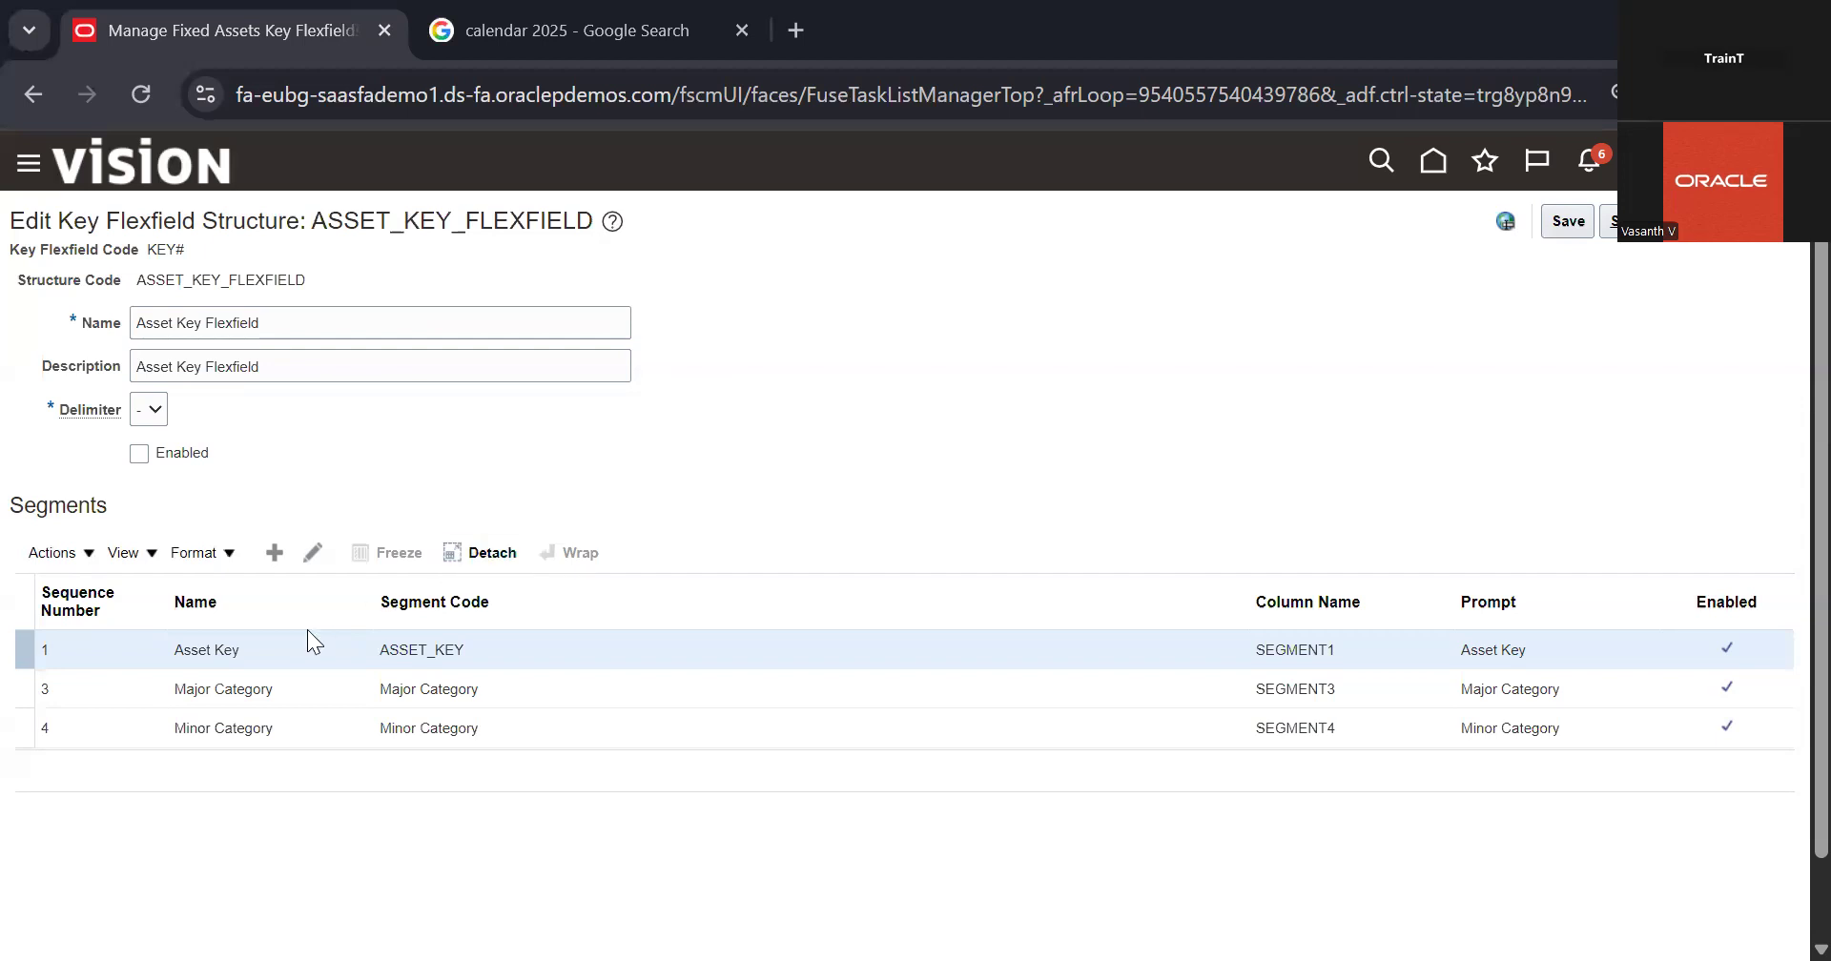
pyautogui.click(148, 455)
pyautogui.click(1610, 221)
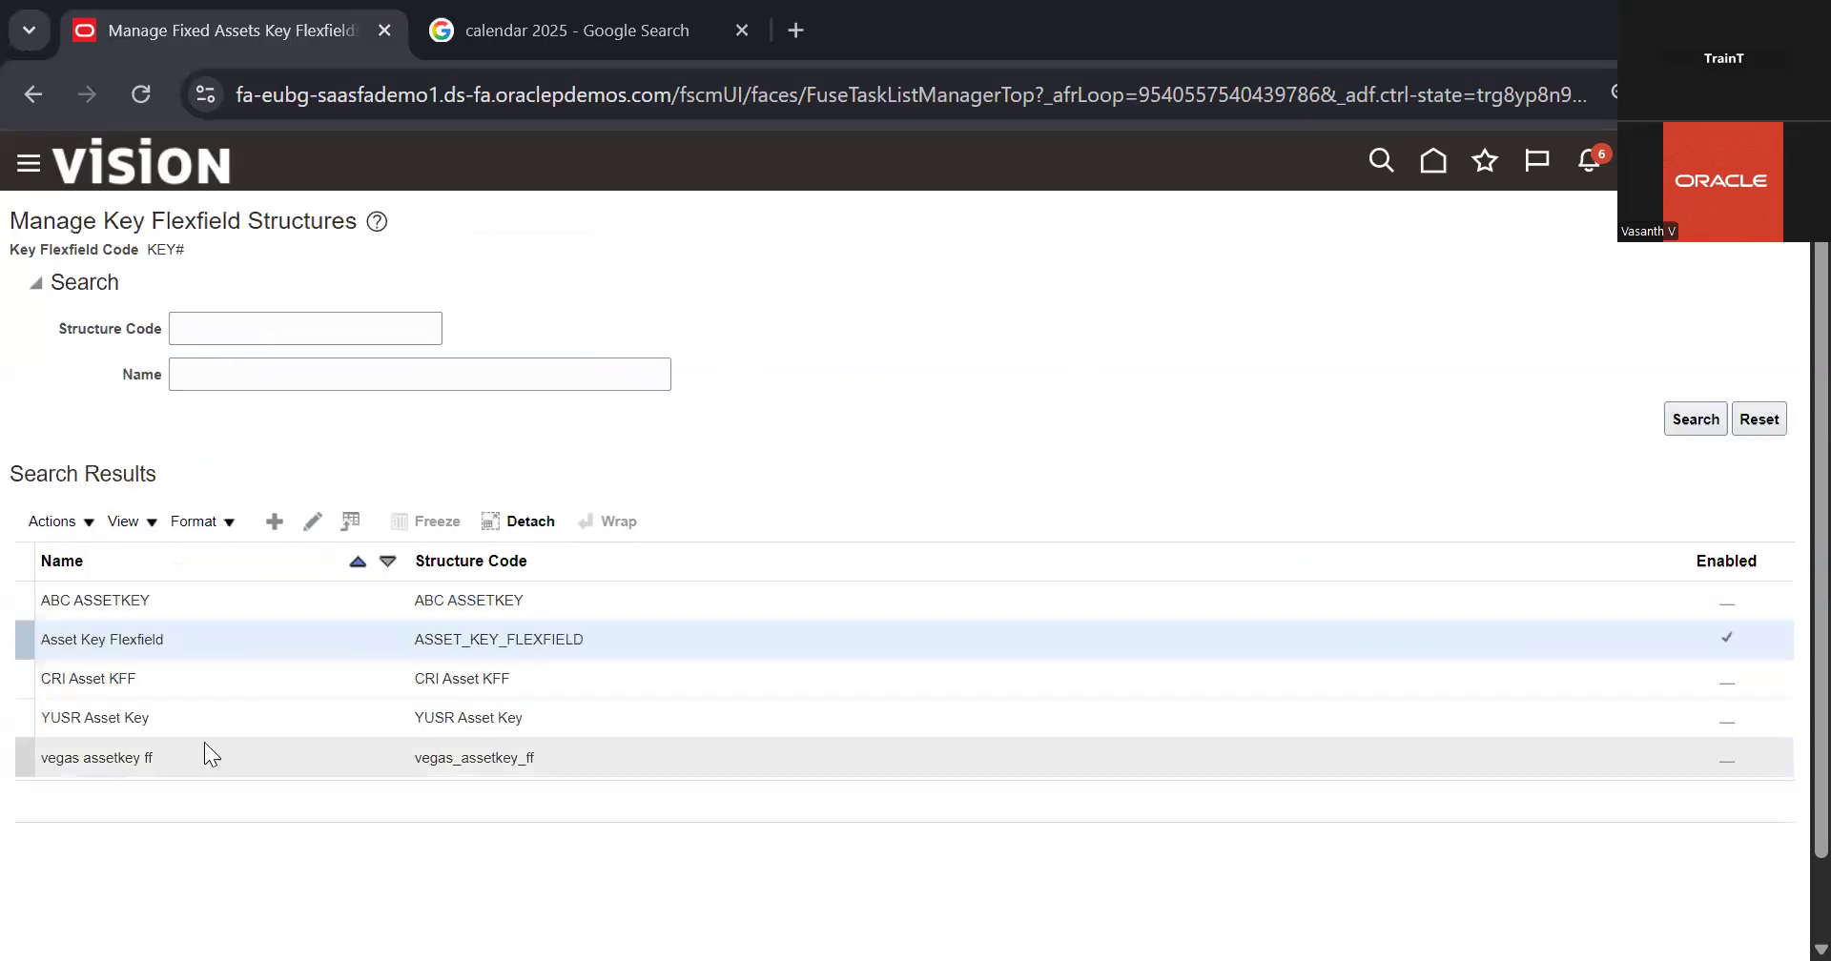
pyautogui.click(1782, 225)
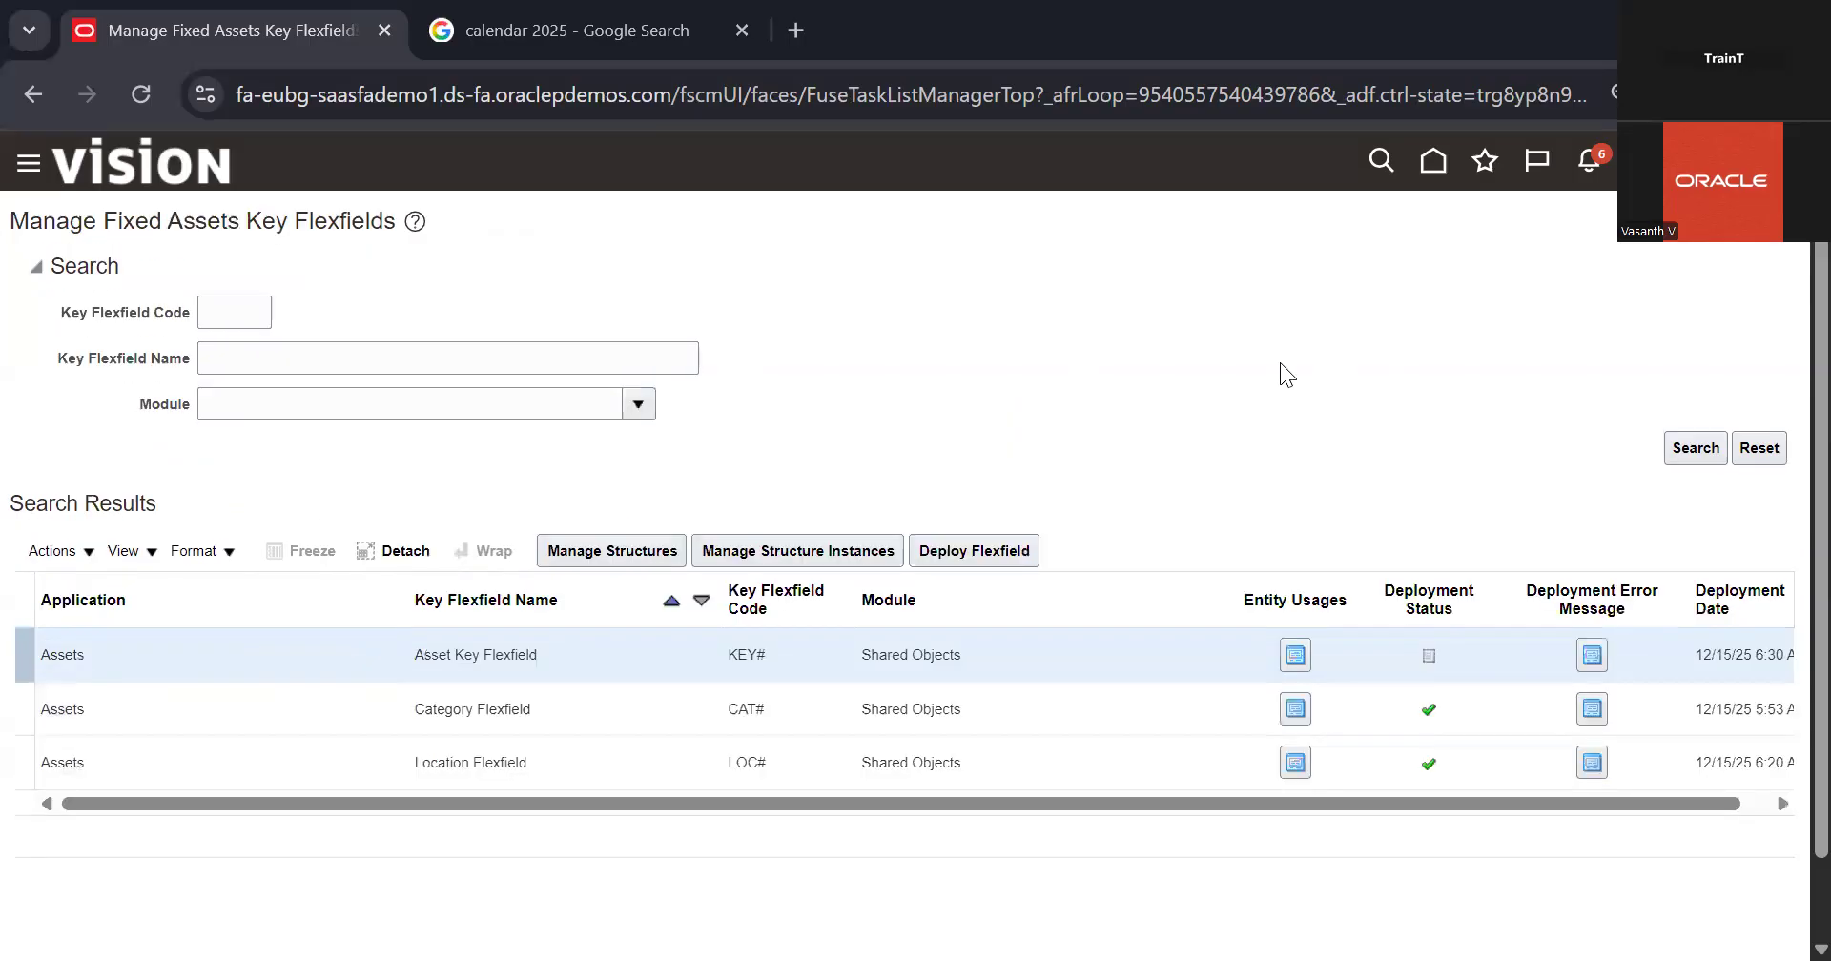
# Step: List all structures of the Category Flexfield
pyautogui.scroll(-1, 991, 523)
pyautogui.click(323, 629)
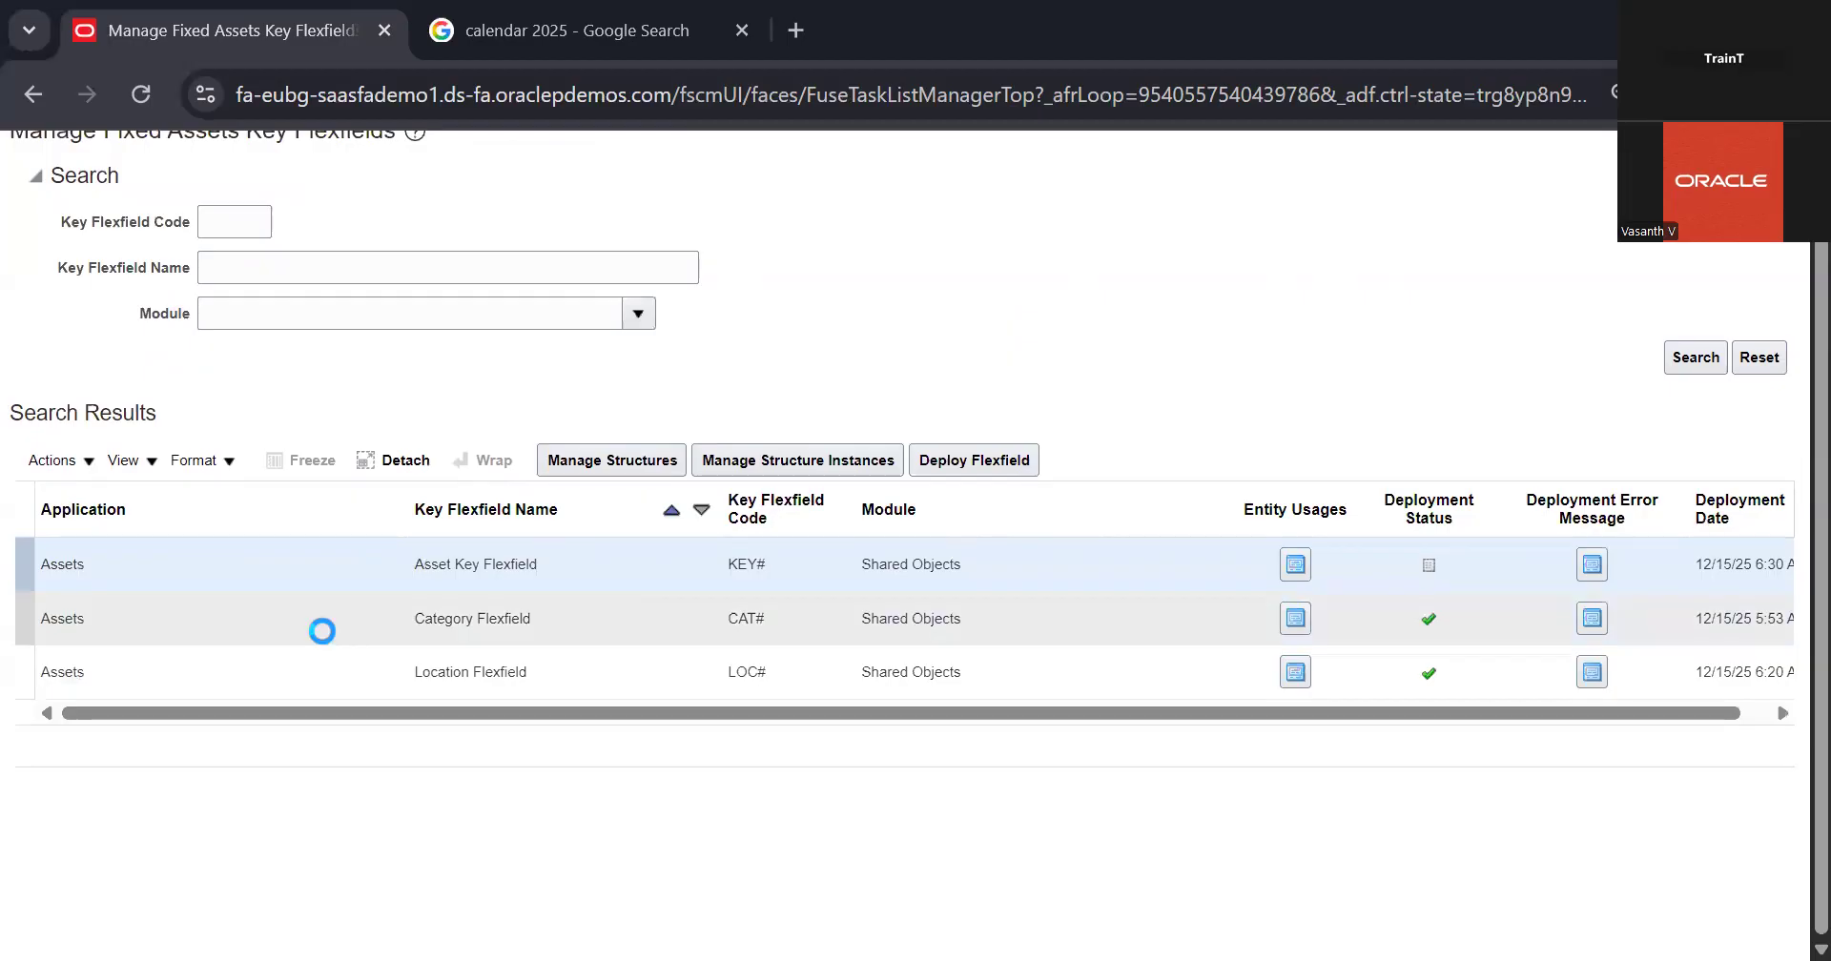
pyautogui.click(629, 459)
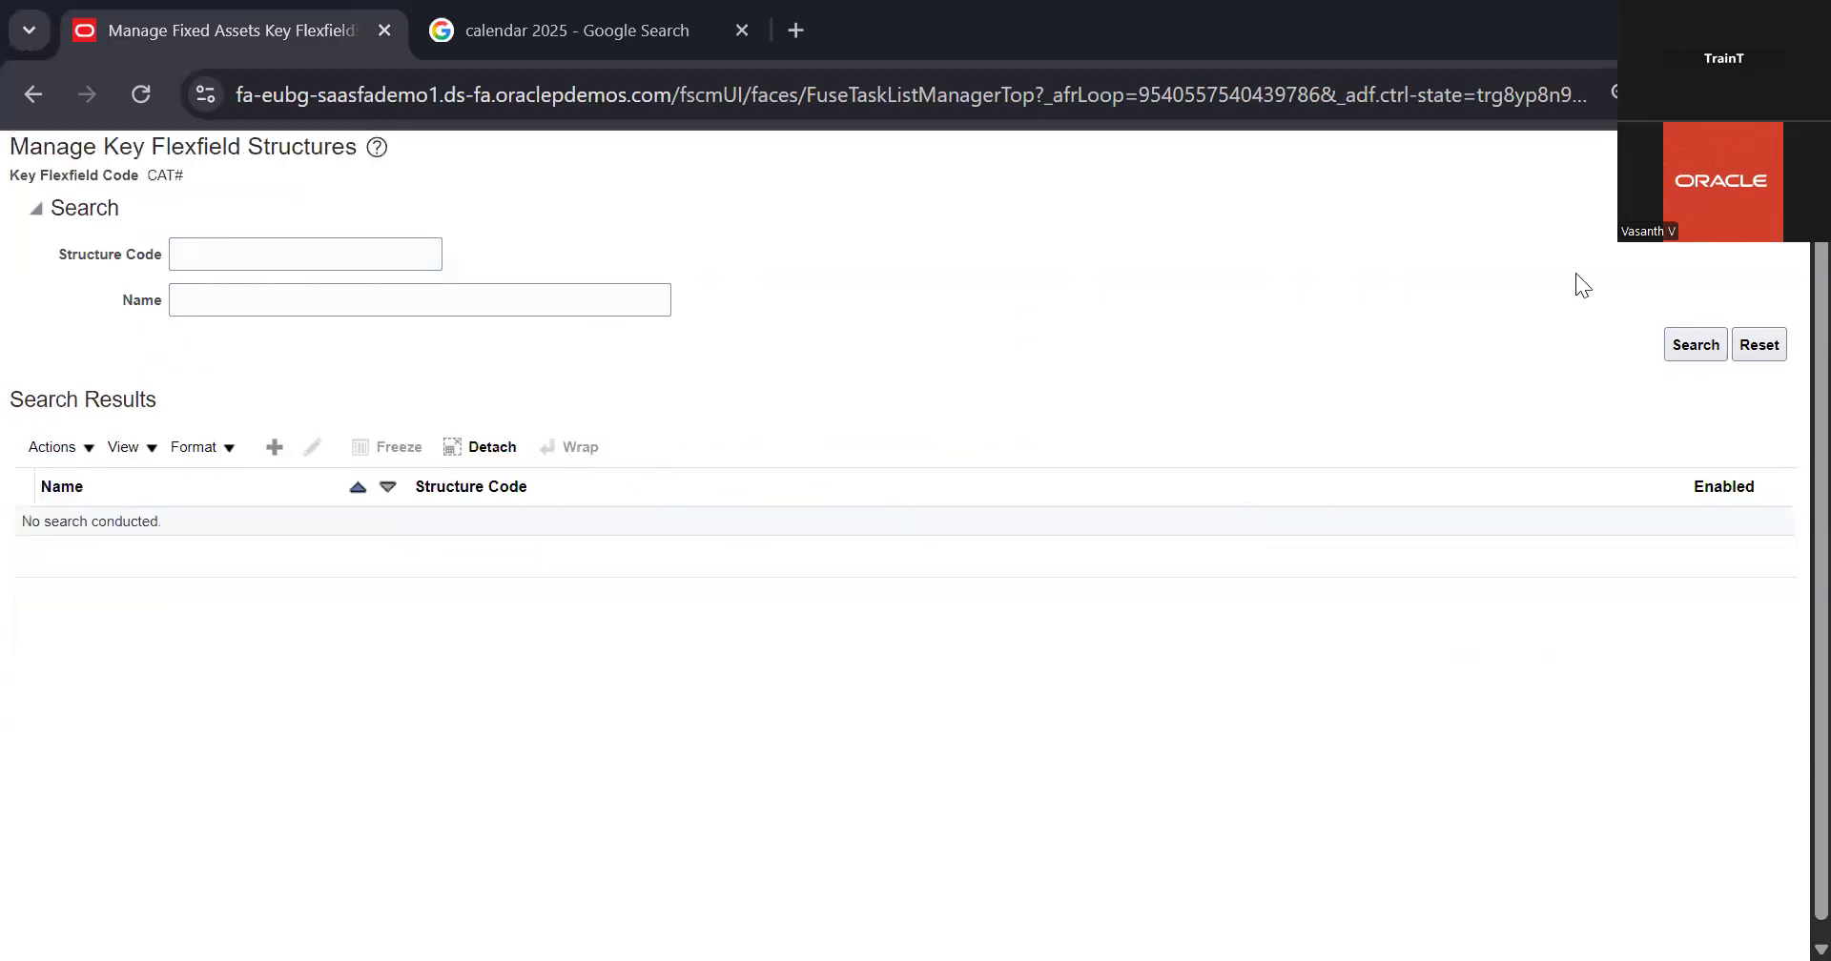
pyautogui.click(1684, 345)
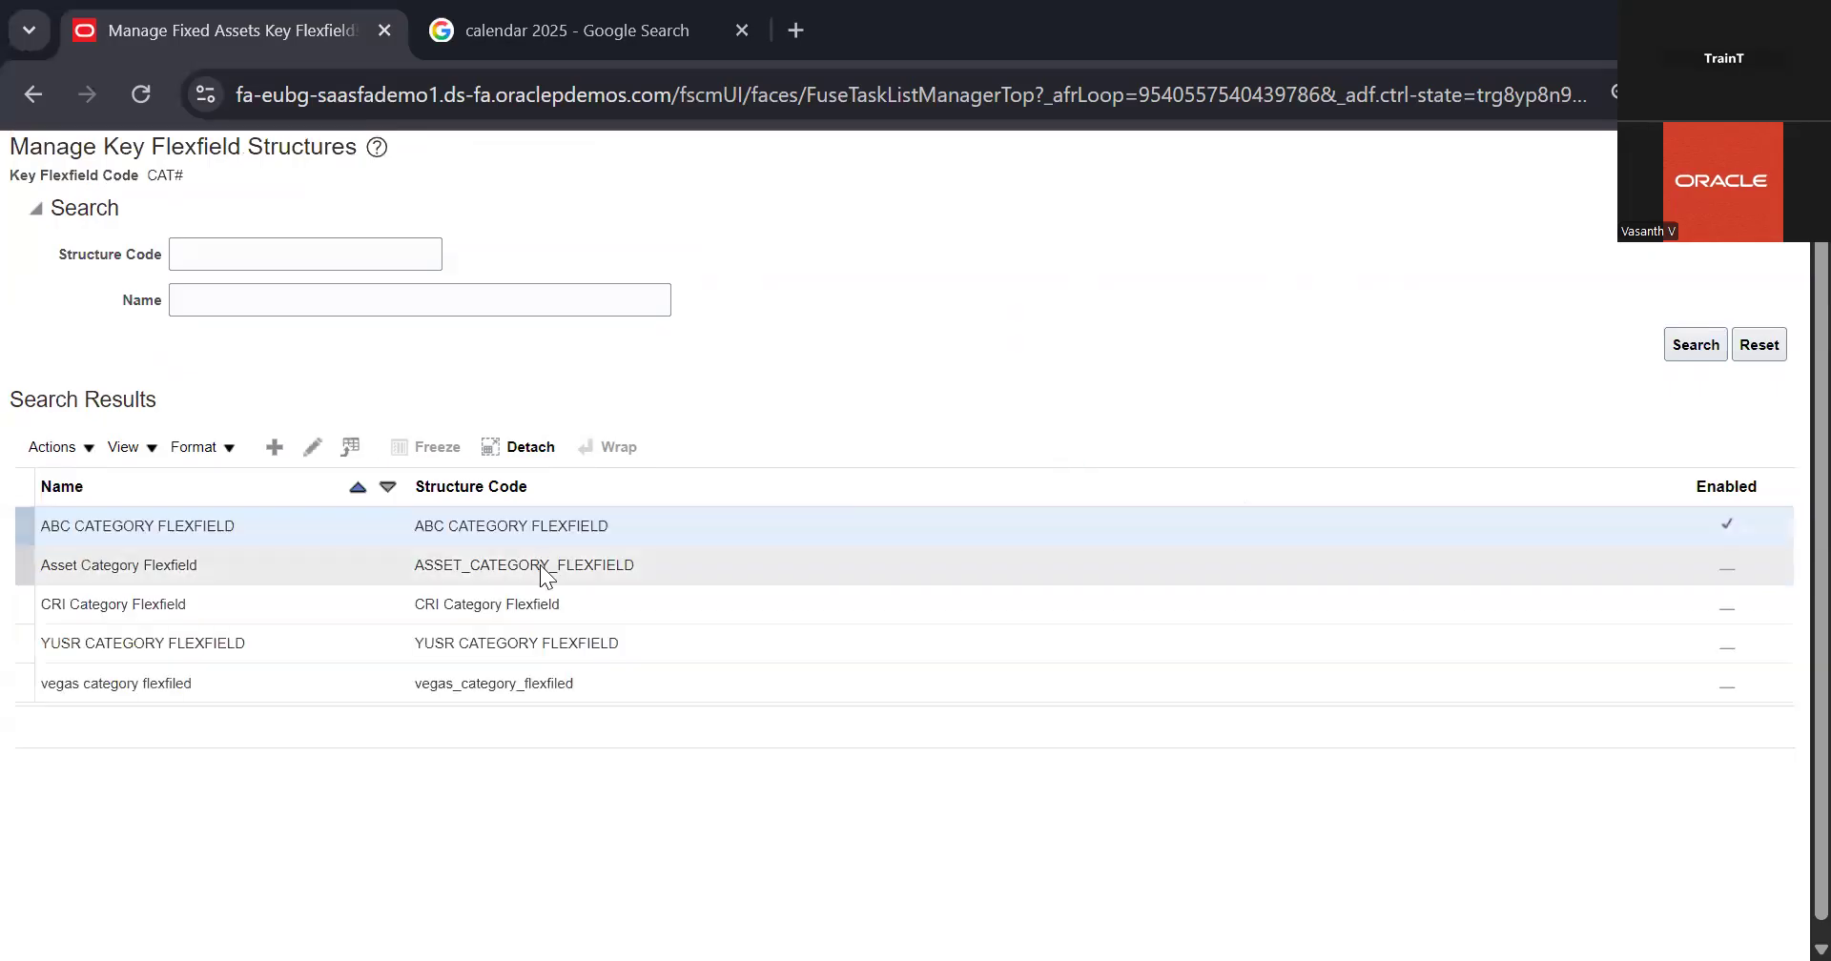
# Step: Disable the ABC CATEGORY FLEXFIELD structure of the Category Flexfield and save it, returning to the structure list
pyautogui.click(265, 559)
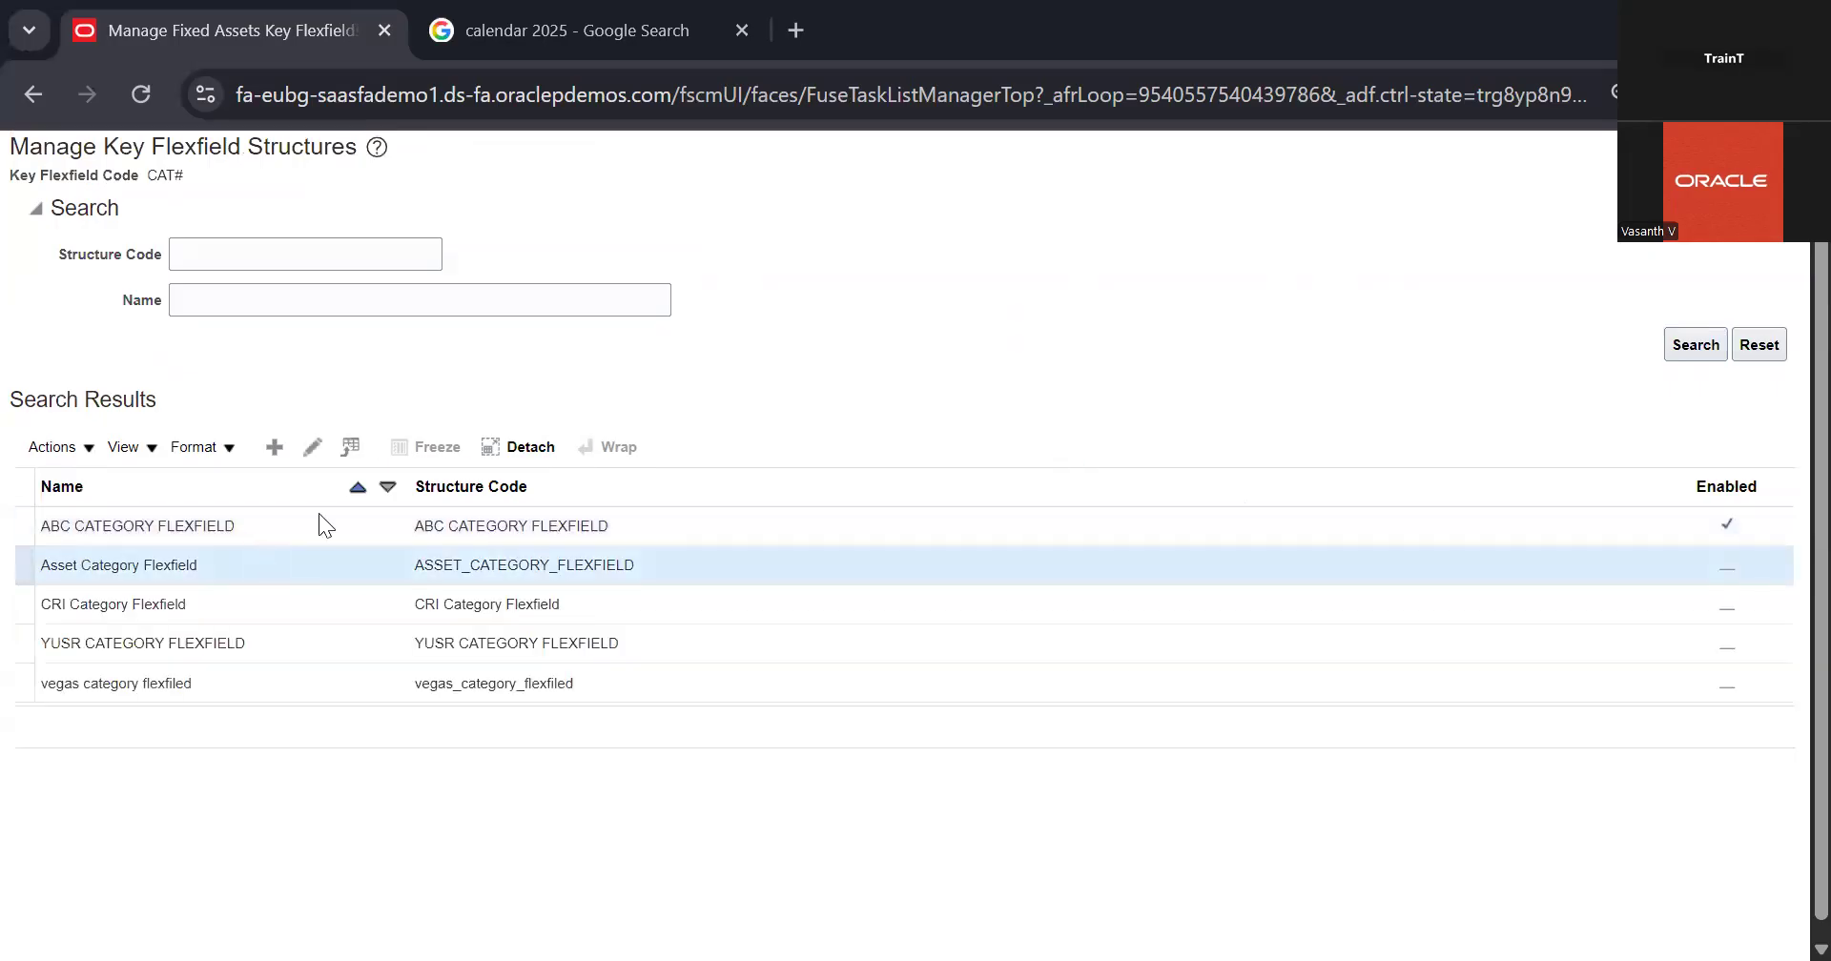
pyautogui.click(319, 513)
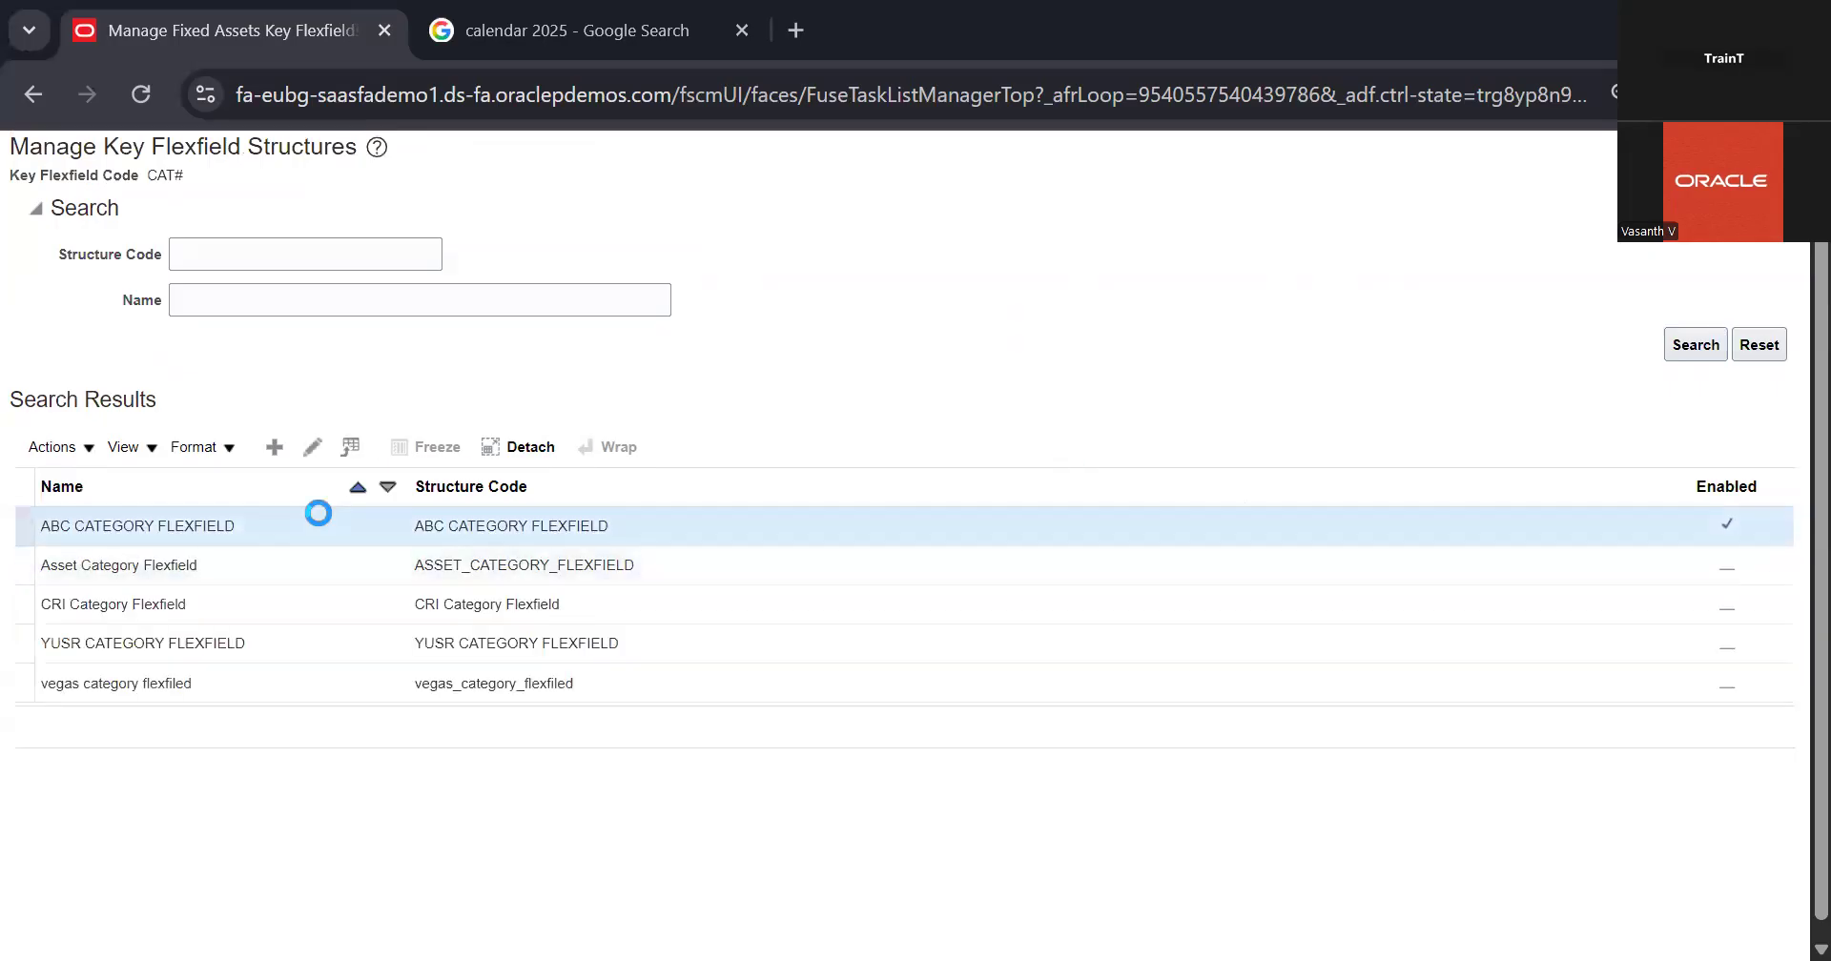
pyautogui.click(307, 448)
pyautogui.click(183, 383)
pyautogui.click(1614, 145)
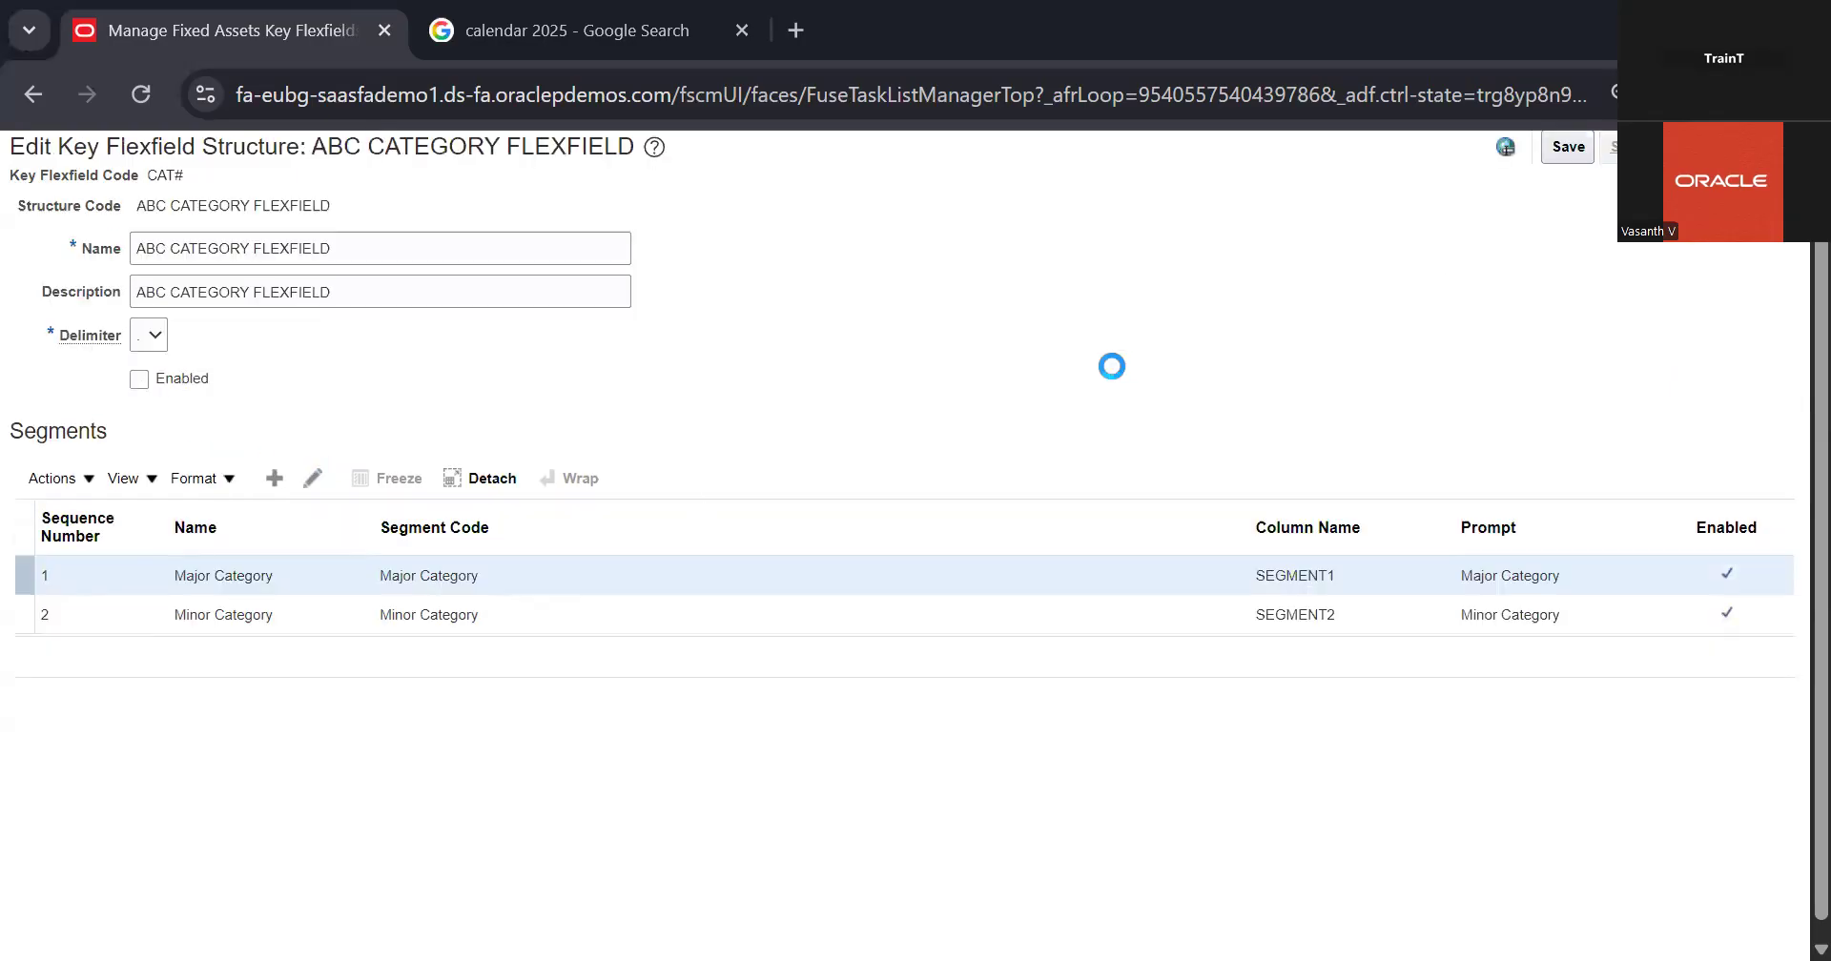
# Step: Enable the ASSET_CATEGORY_FLEXFIELD structure, save it and return to the list of Fixed Assets key flexfields
pyautogui.click(332, 563)
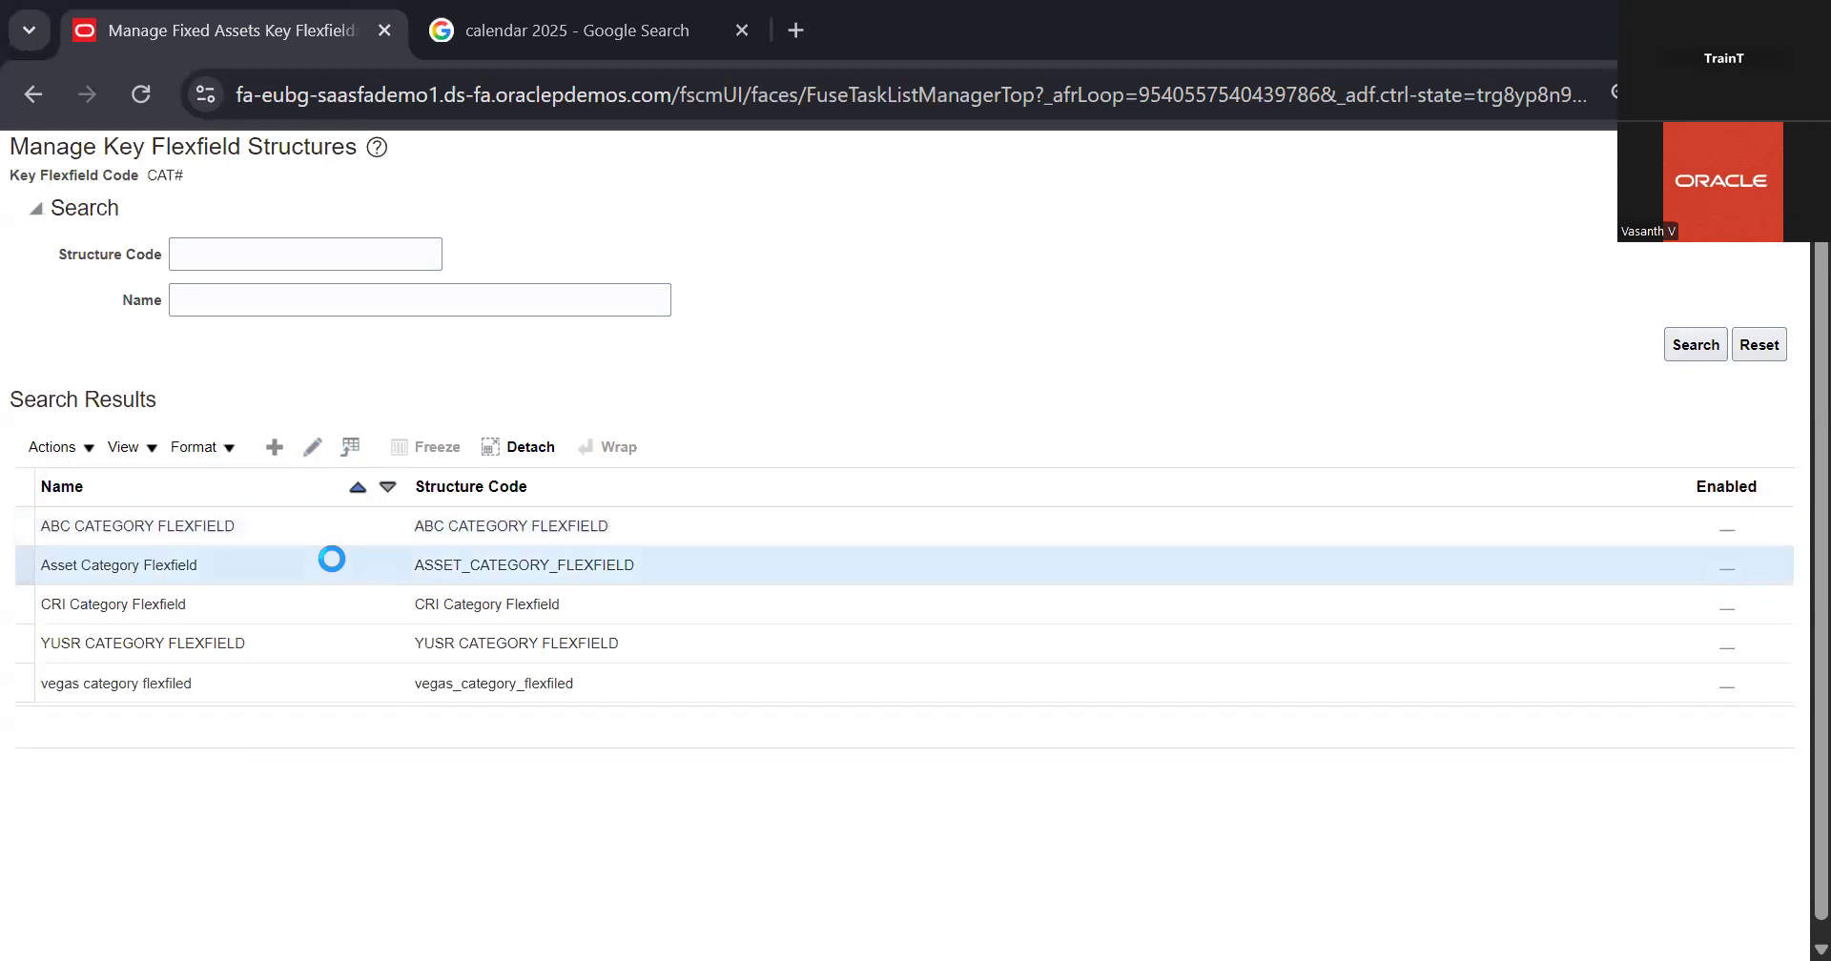
pyautogui.click(313, 449)
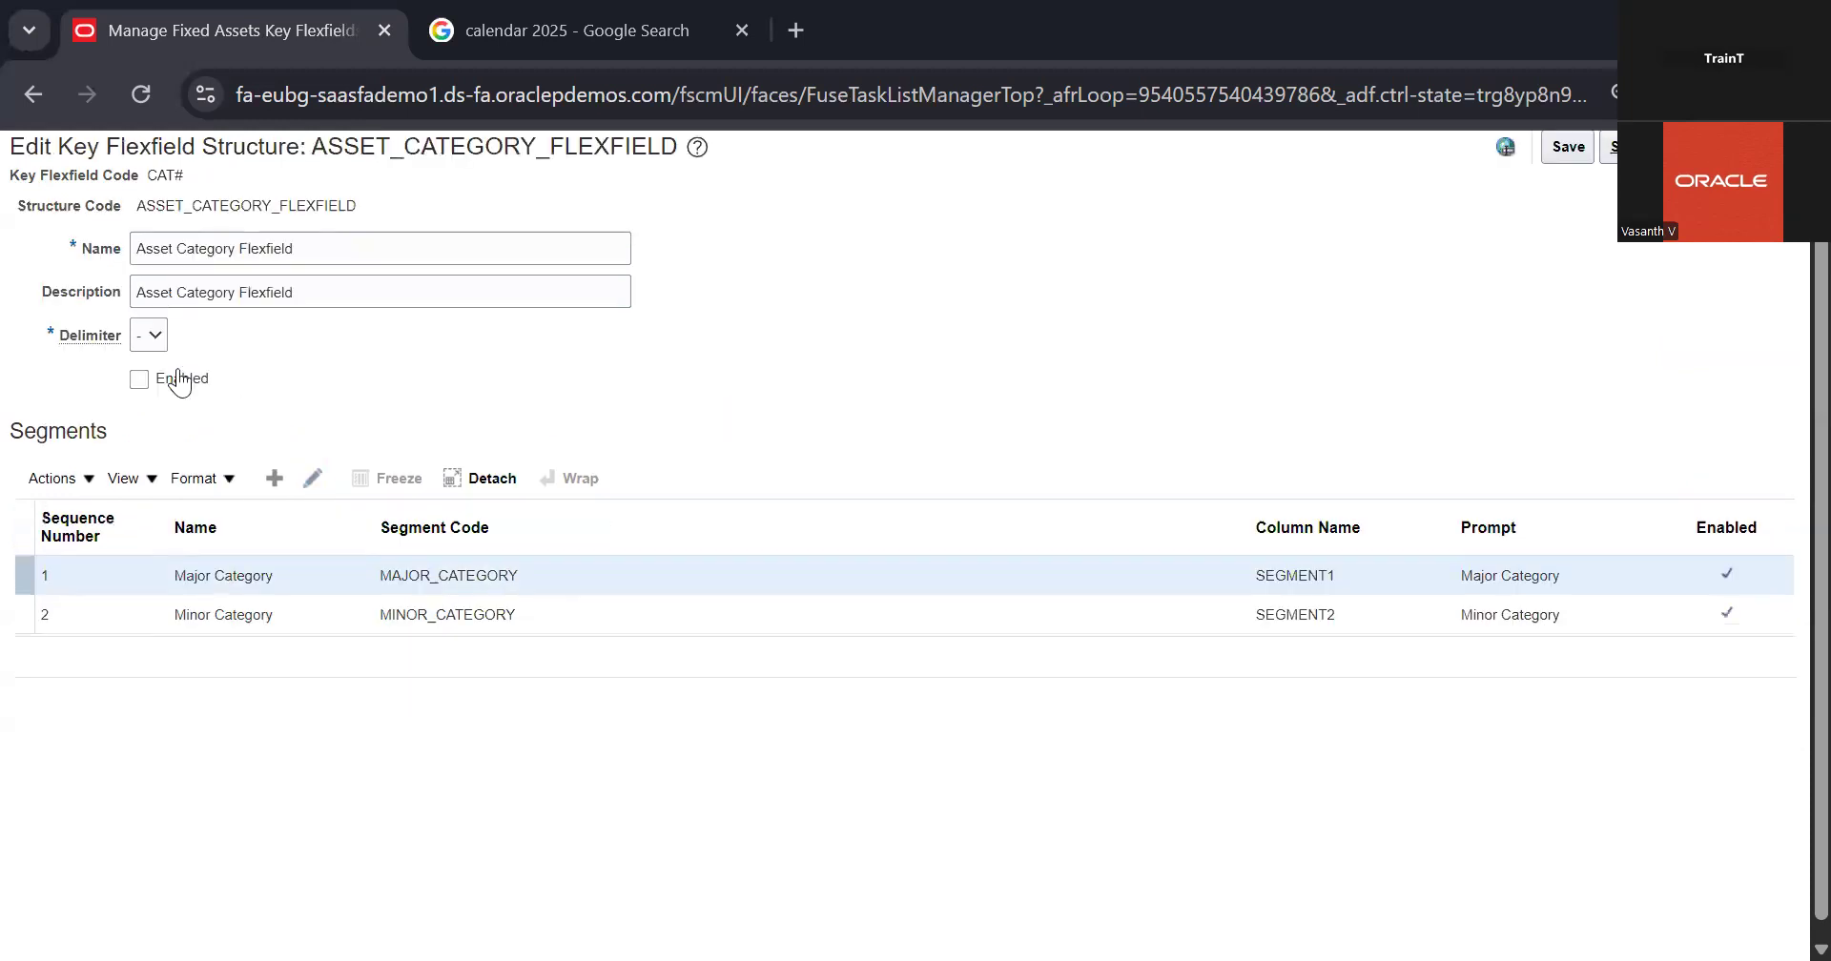
pyautogui.click(181, 379)
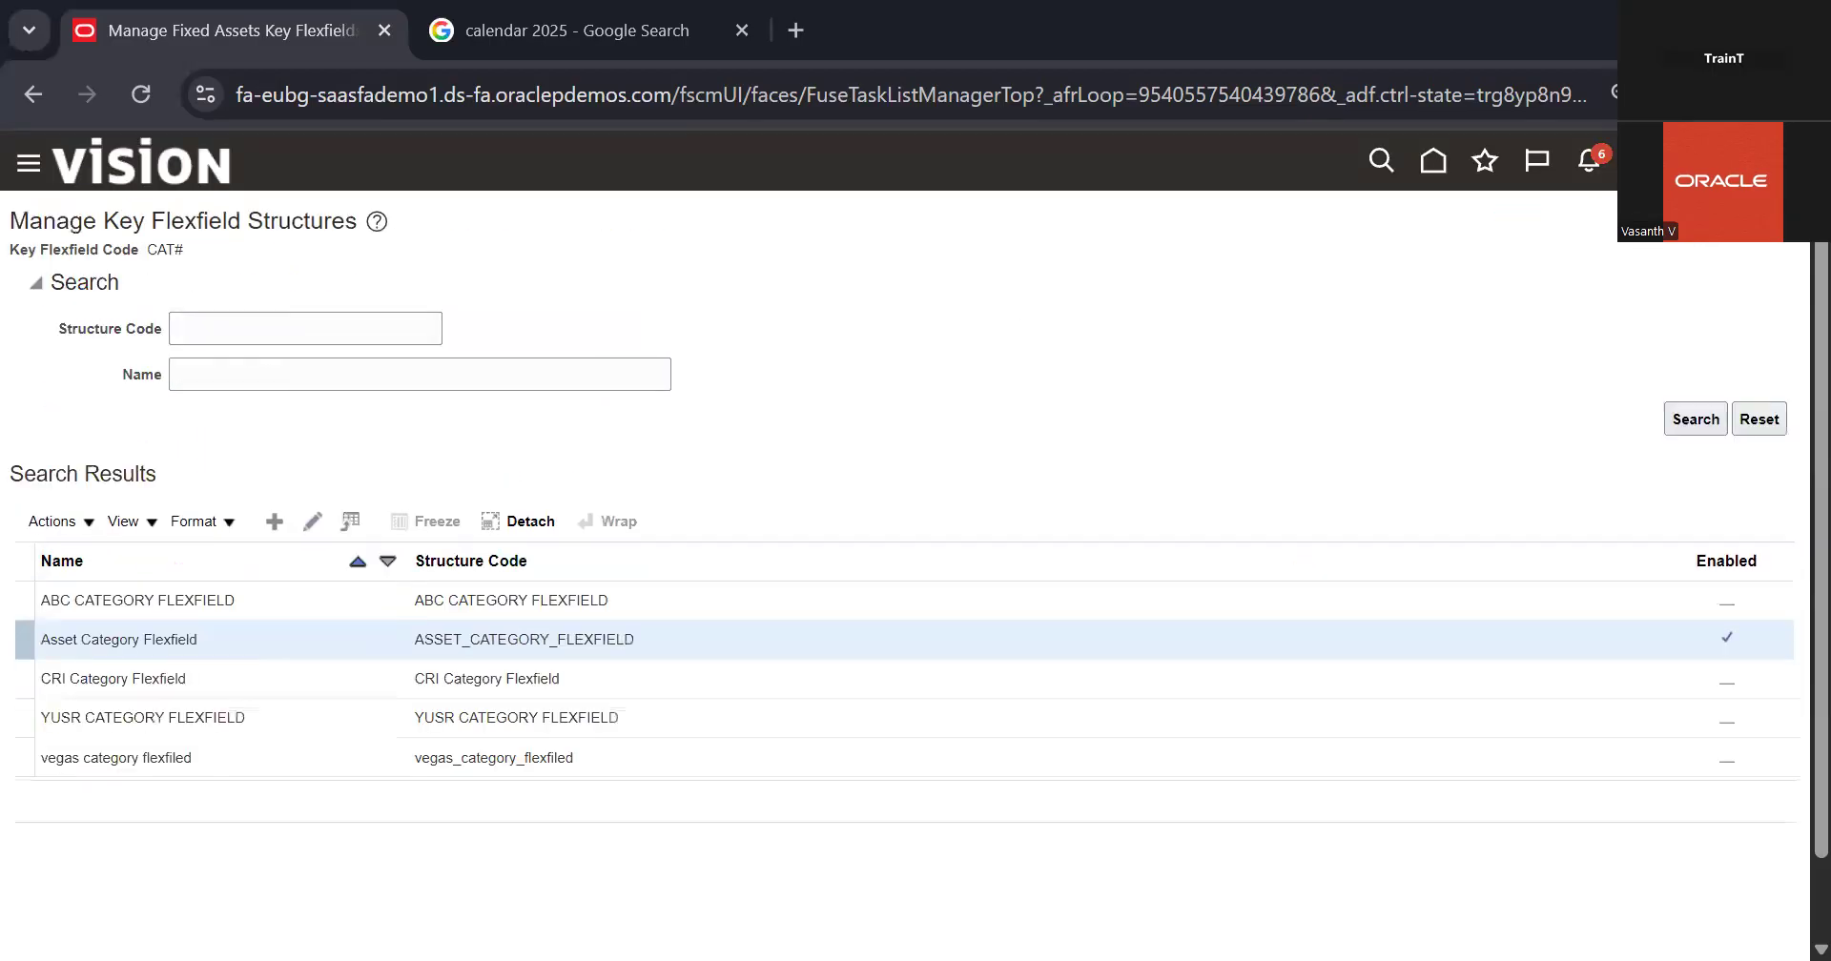
pyautogui.click(1779, 237)
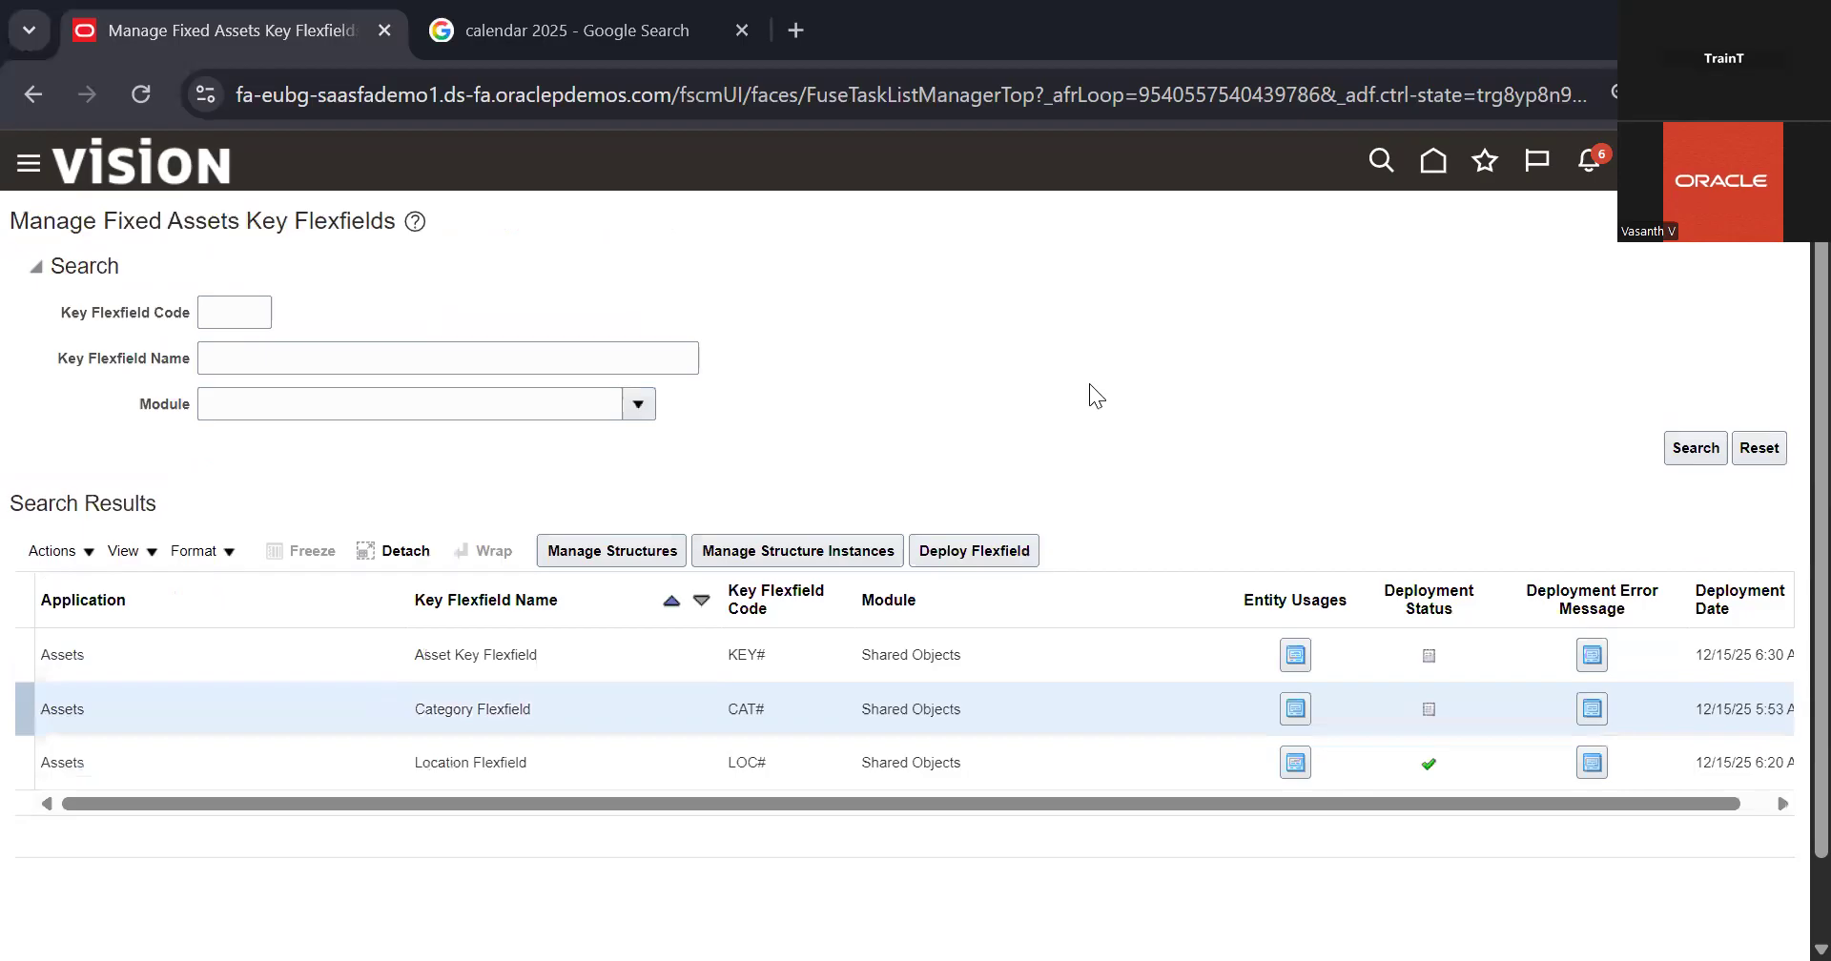
# Step: List all structures of the Location Flexfield
pyautogui.click(669, 786)
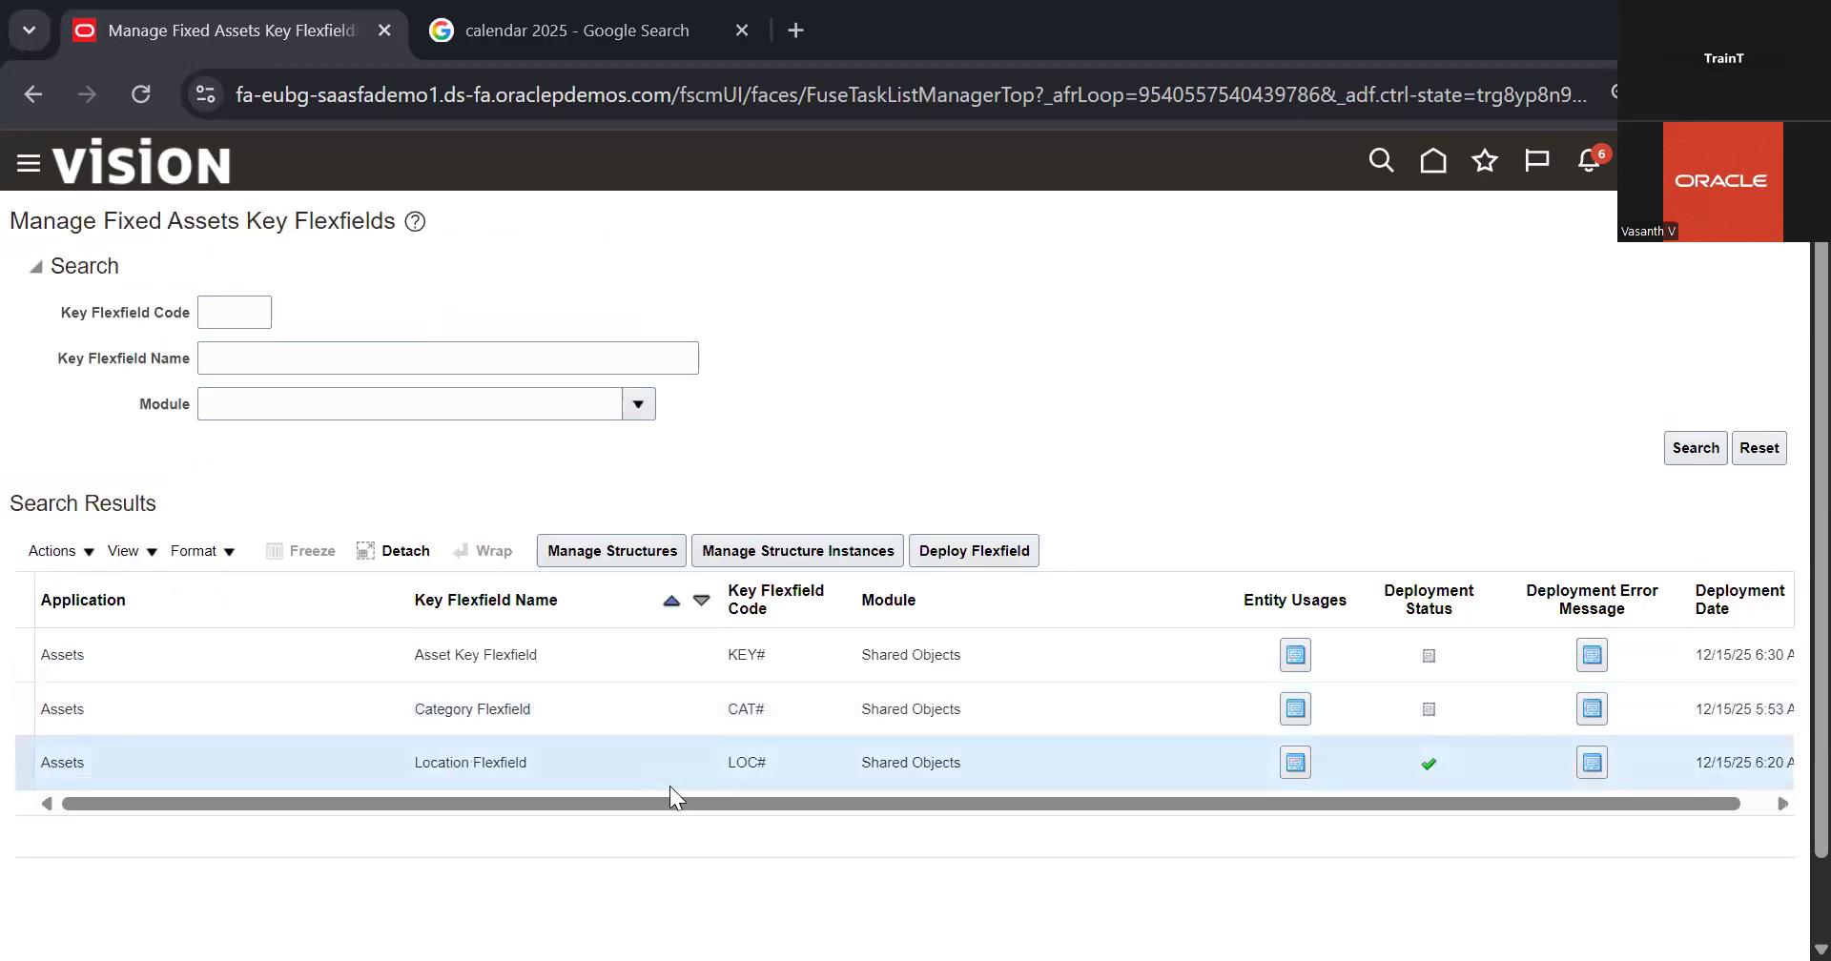
pyautogui.click(645, 536)
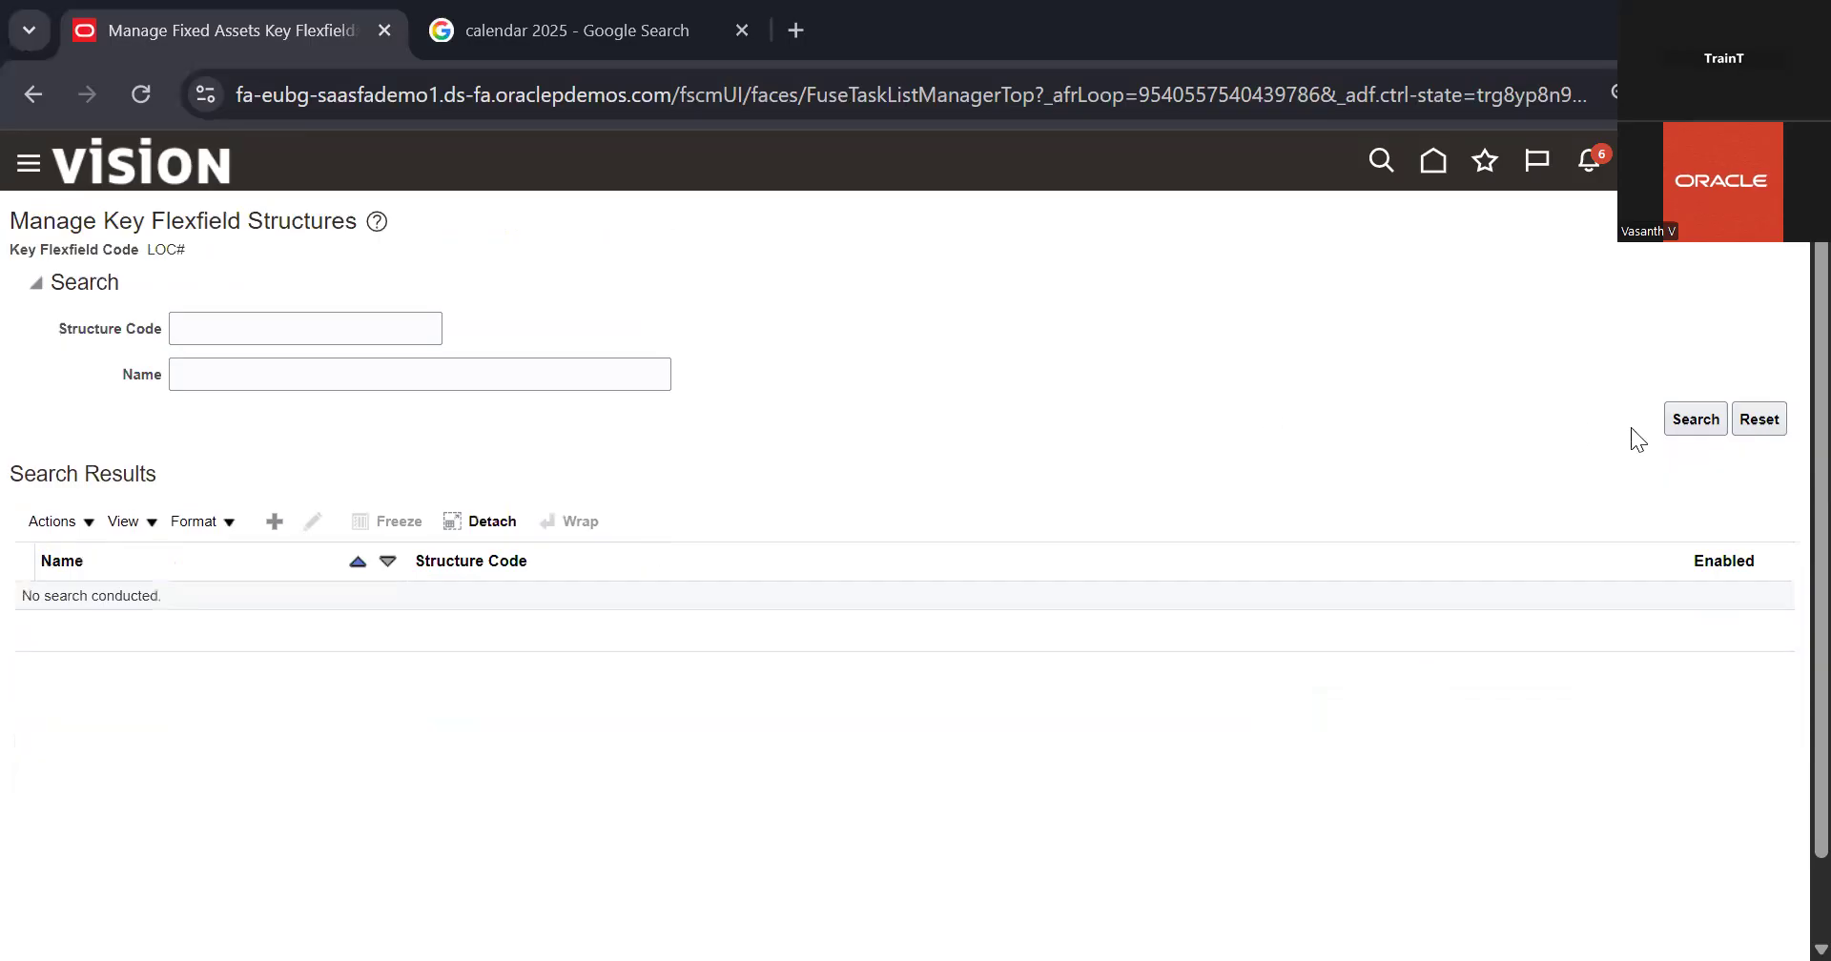
pyautogui.click(1703, 419)
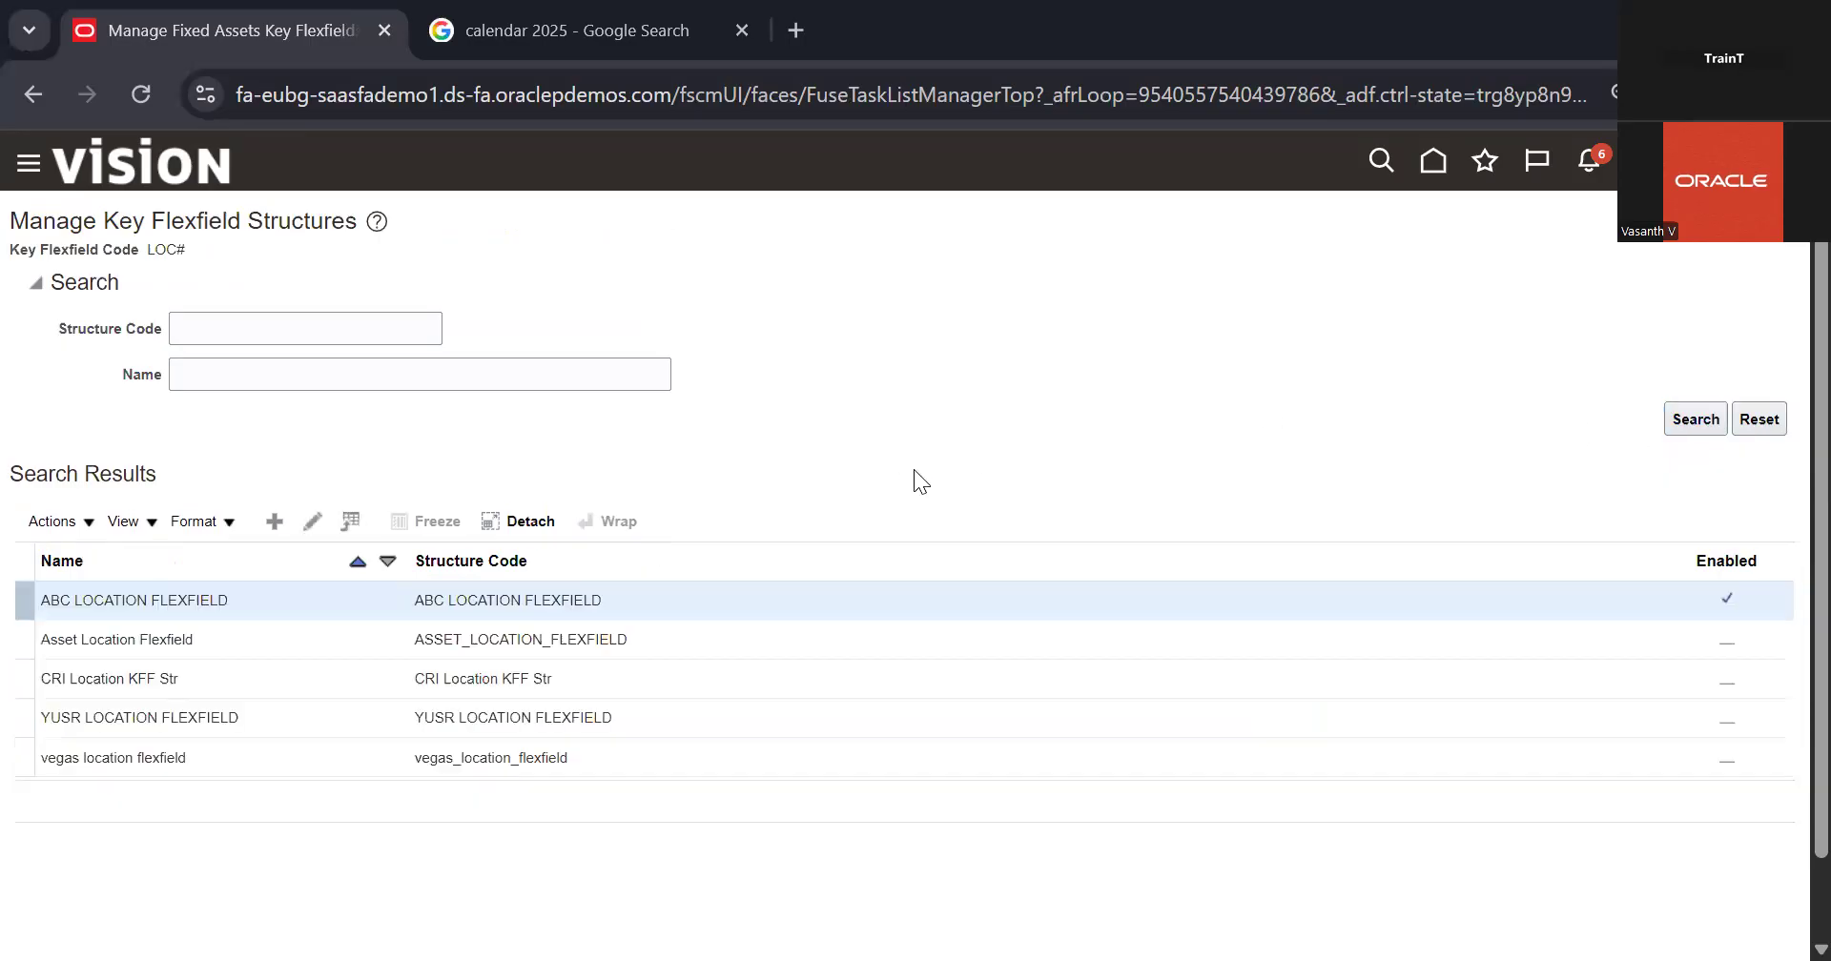
# Step: Disable the ABC LOCATION FLEXFIELD structure of the Location Flexfield and save it, returning to the structure list
pyautogui.click(313, 523)
pyautogui.click(161, 450)
pyautogui.click(1621, 222)
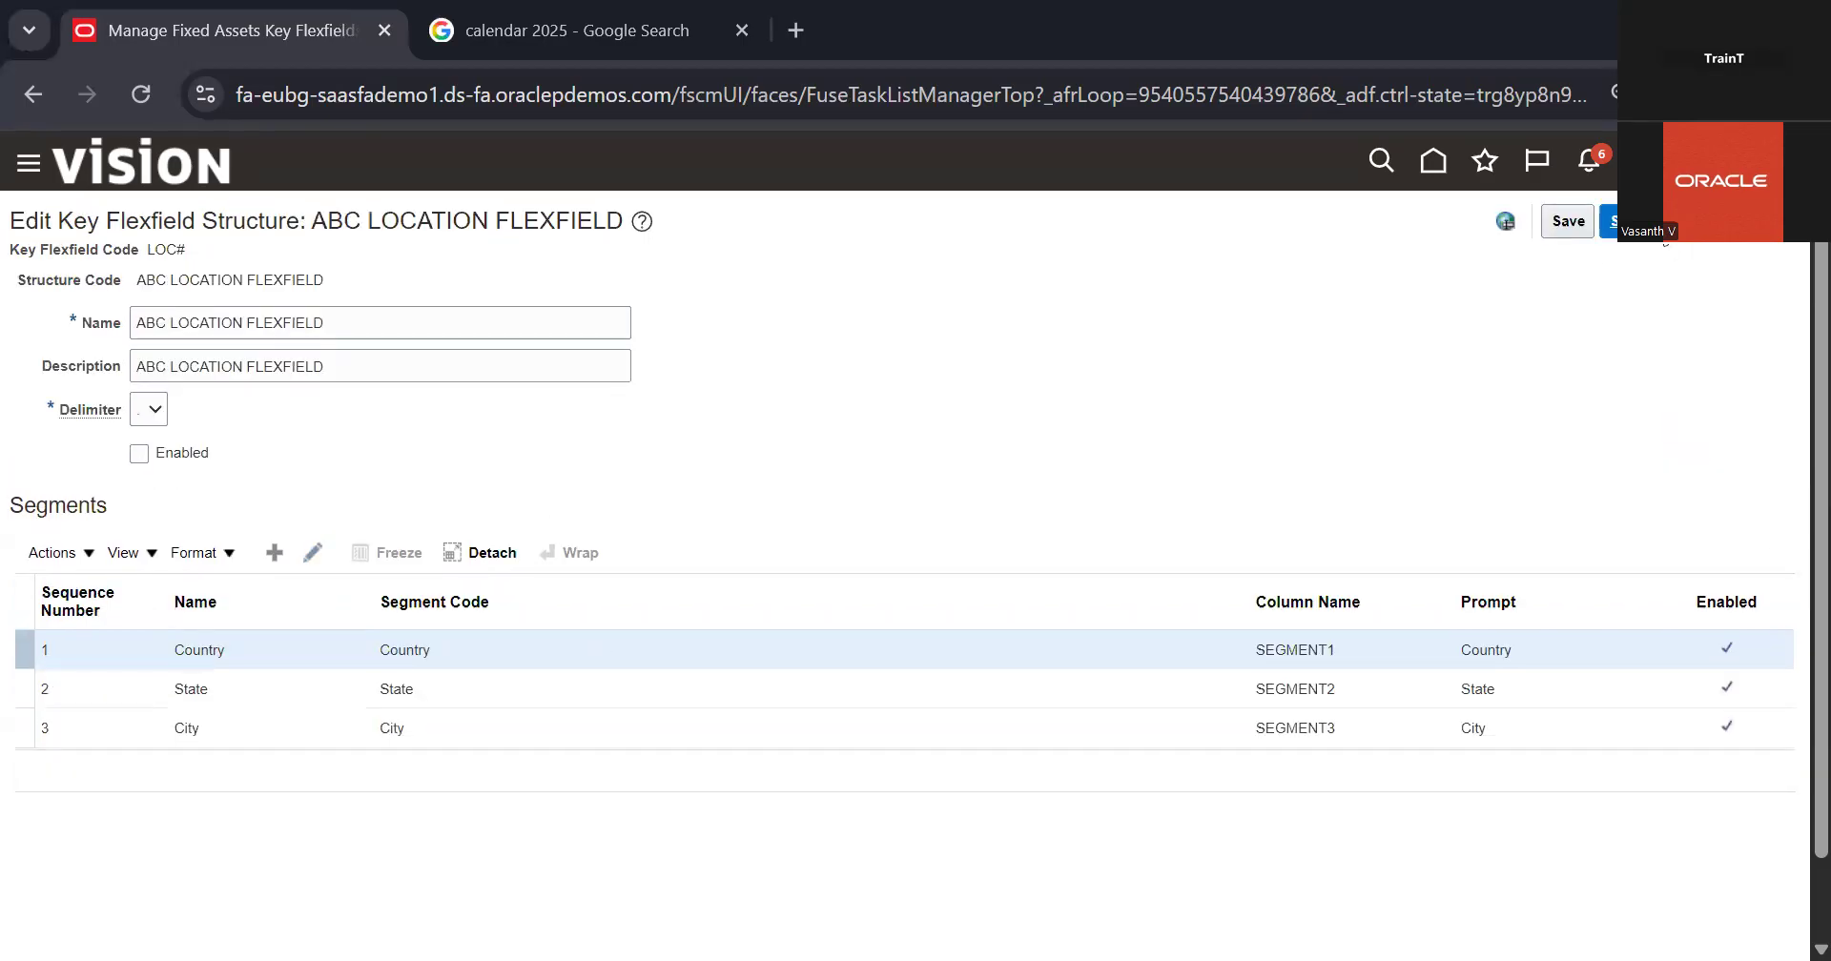
# Step: Enable the ASSET_LOCATION_FLEXFIELD structure of the Location Flexfield and save it
pyautogui.click(353, 627)
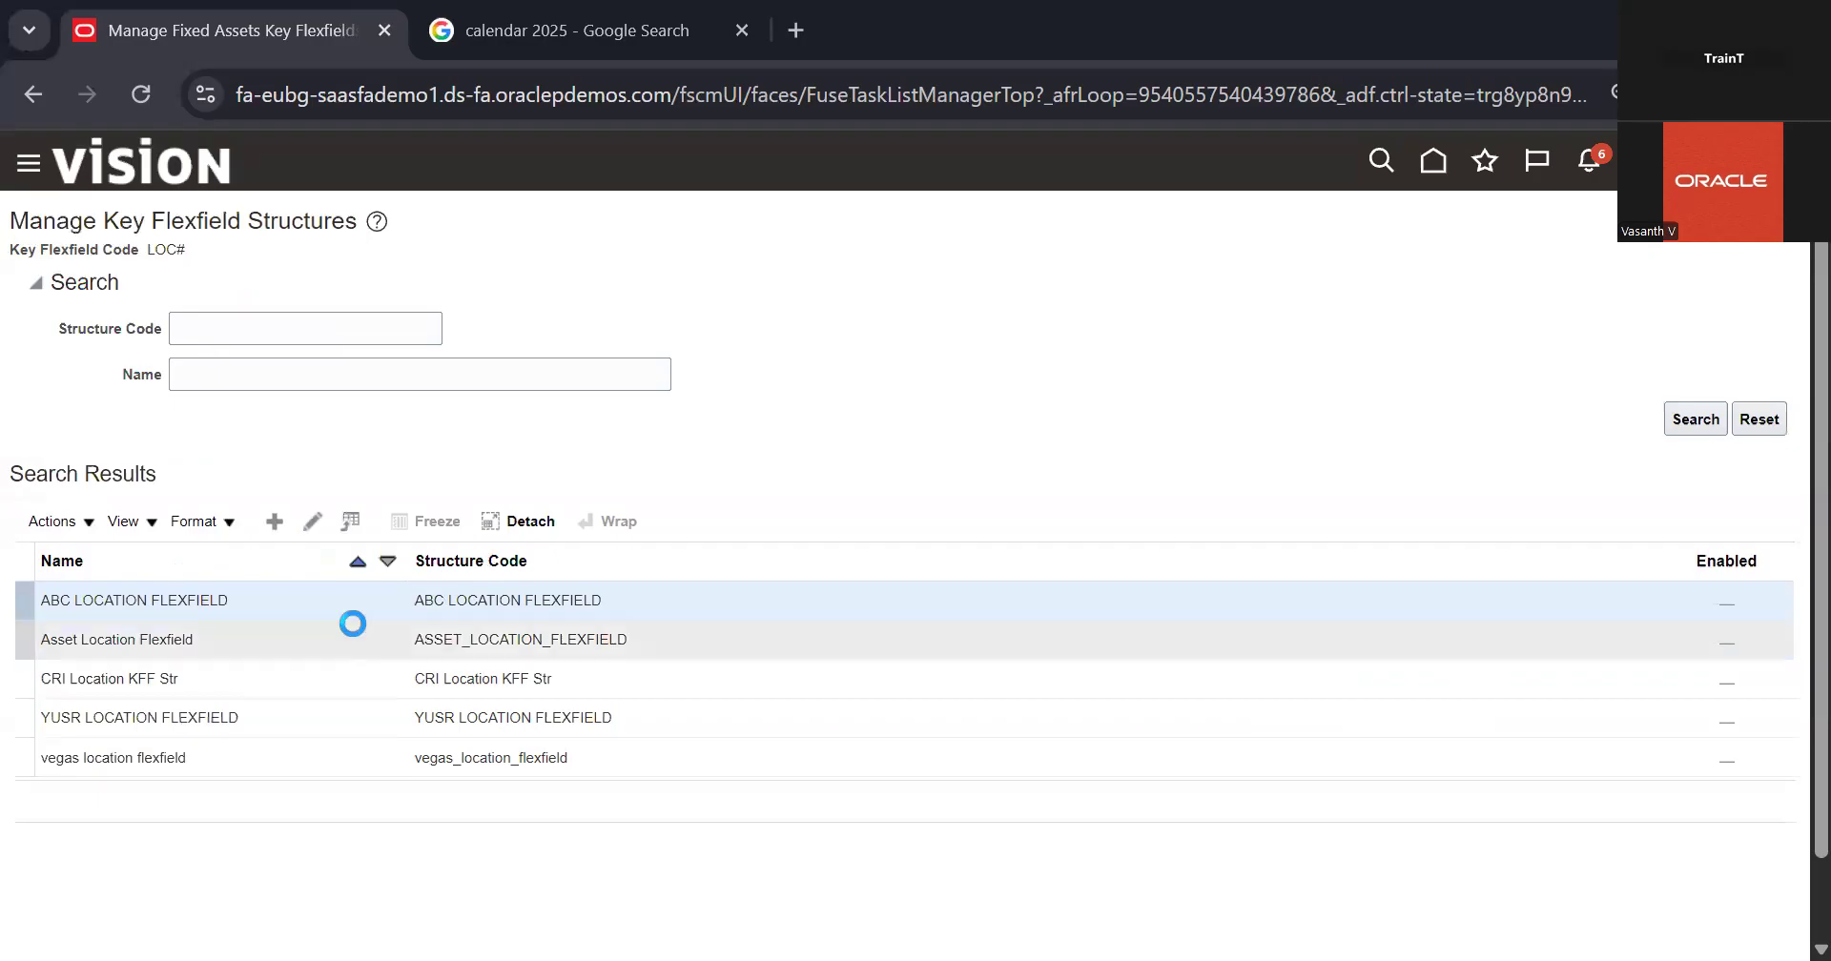
pyautogui.click(321, 518)
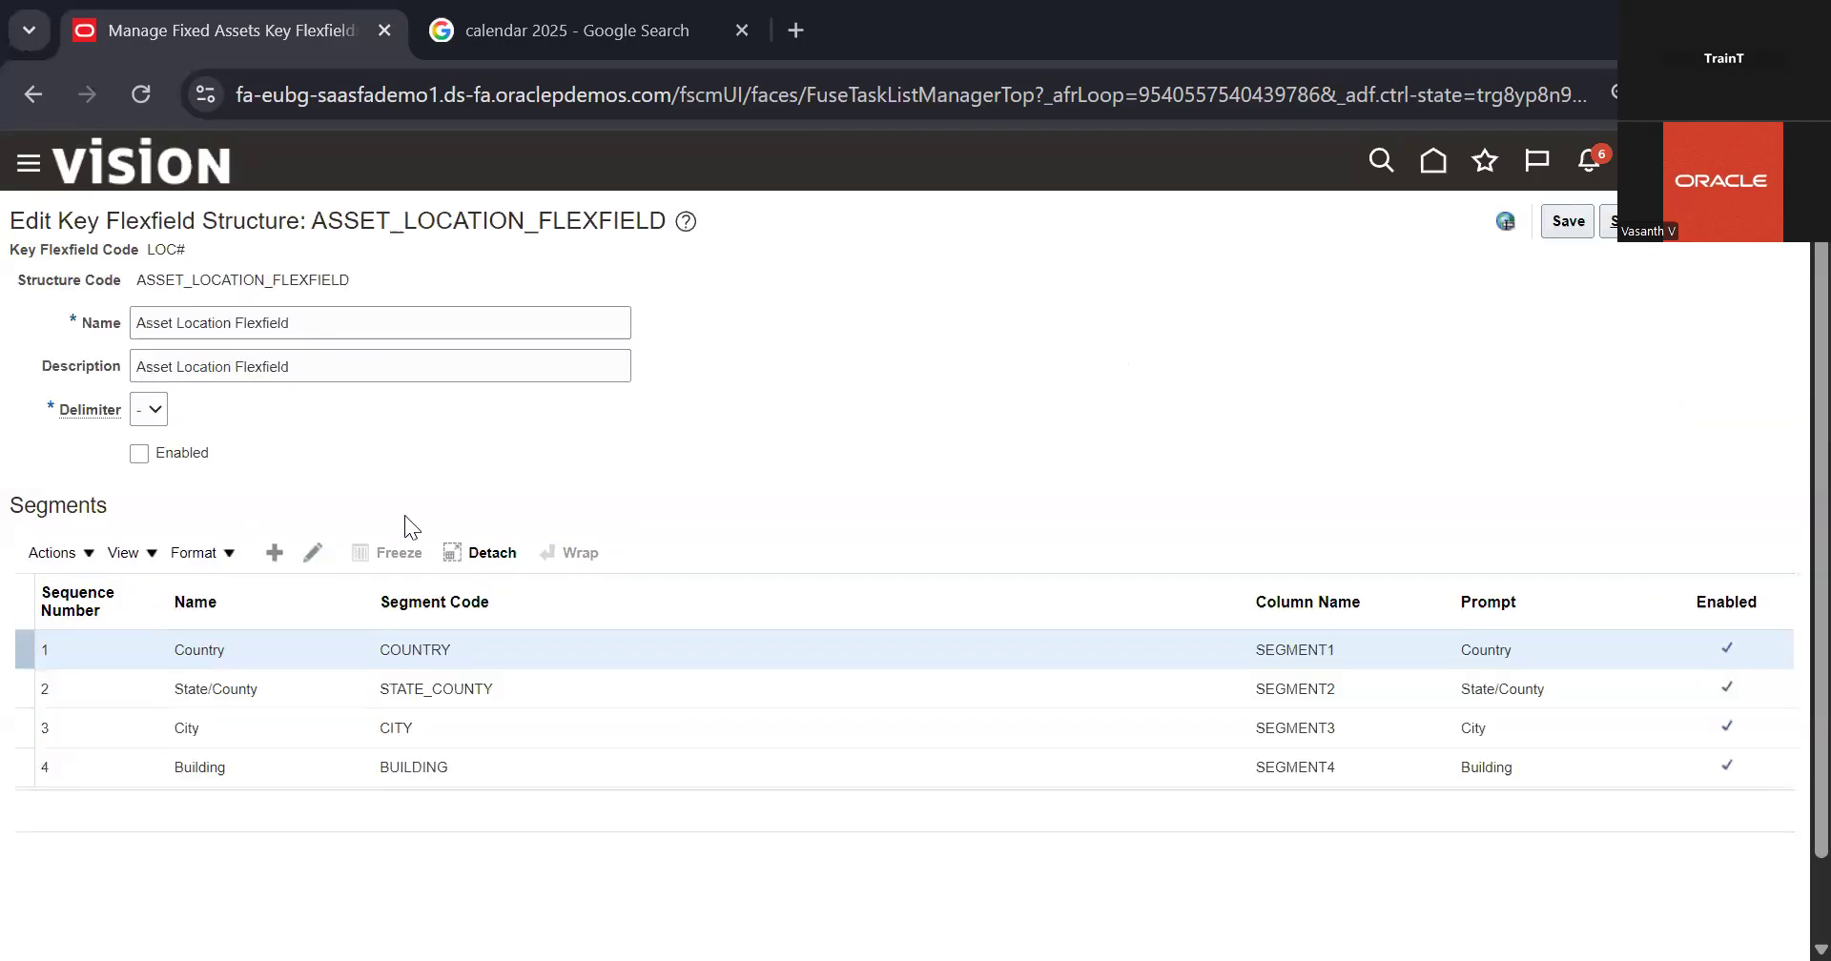
pyautogui.click(182, 460)
pyautogui.click(1649, 238)
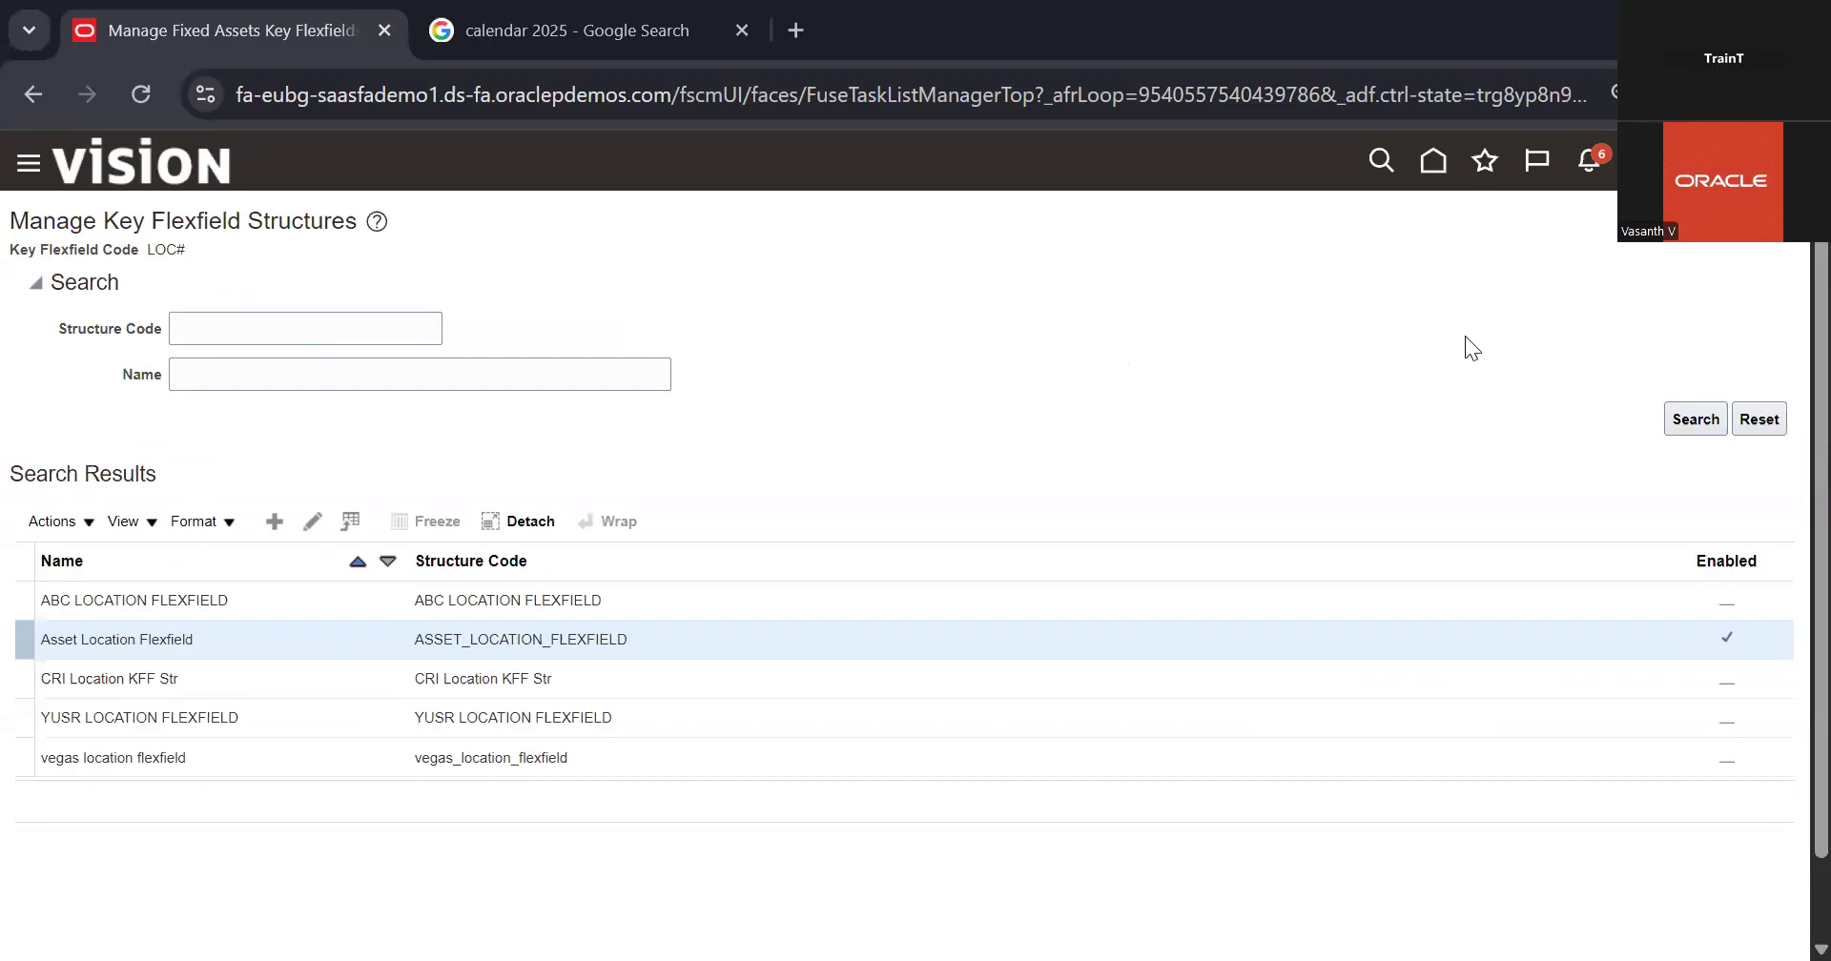
# Step: Deploy the Location Flexfield and the Category Flexfield from the Fixed Assets key flexfields list
pyautogui.click(1015, 542)
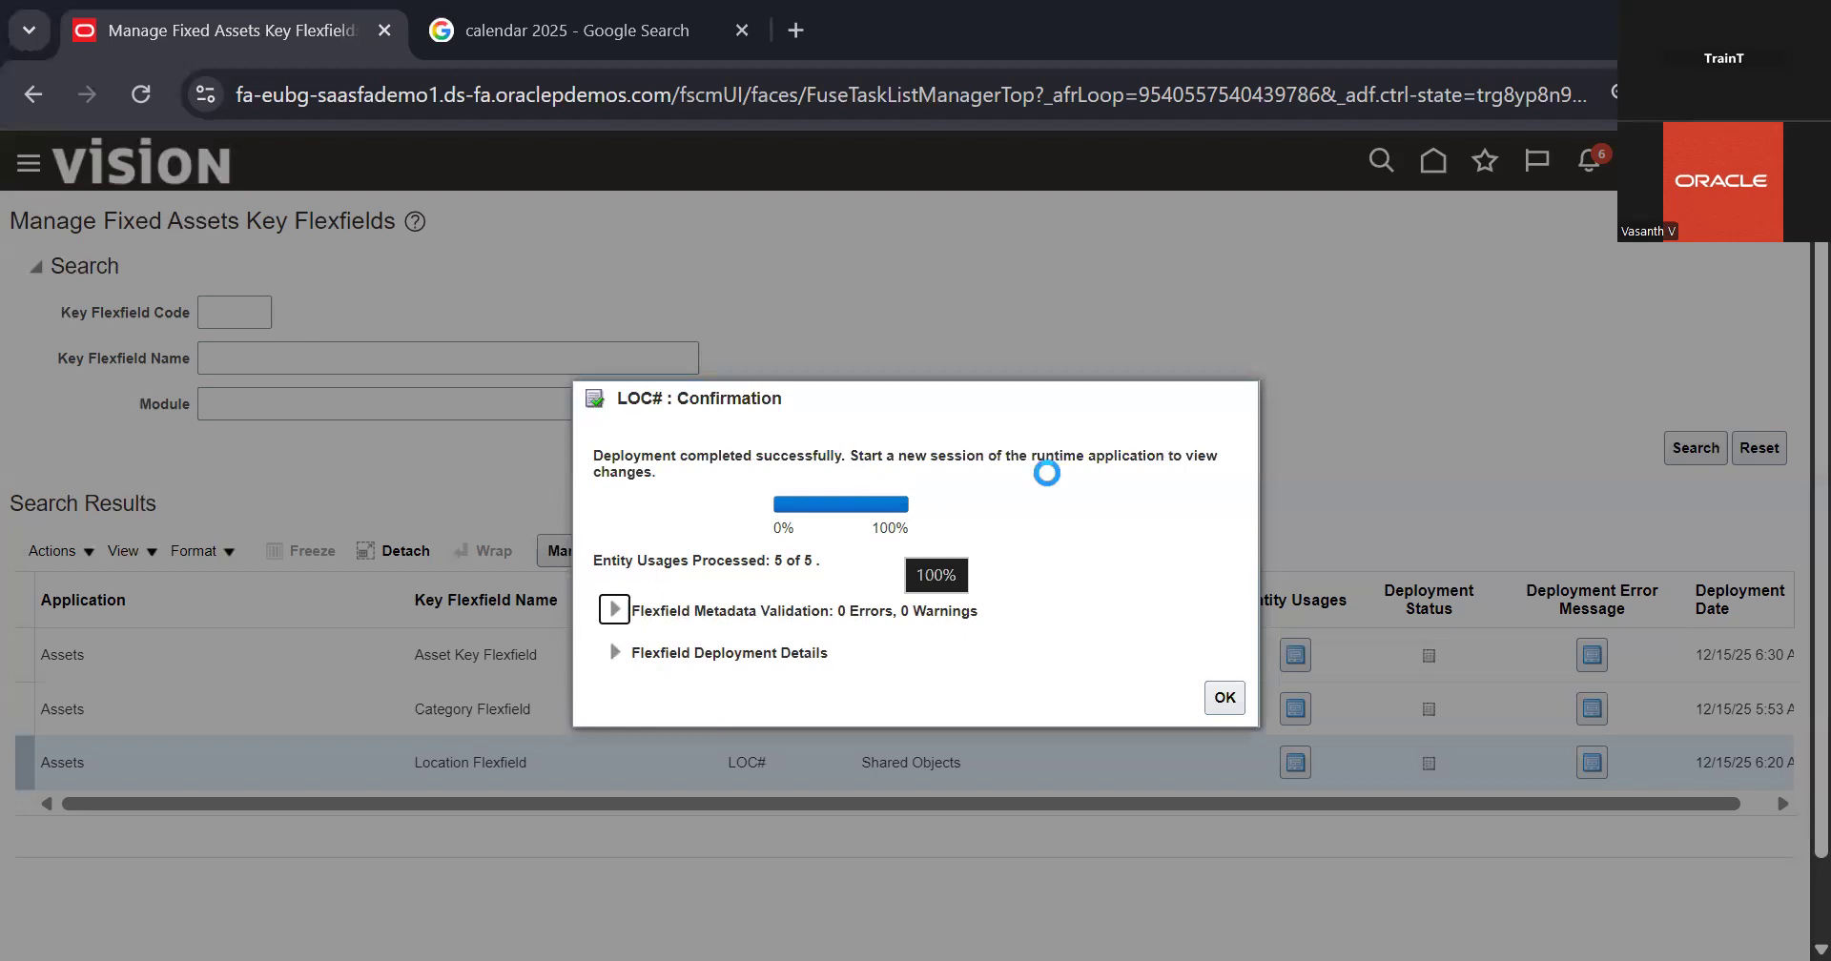
pyautogui.click(1226, 699)
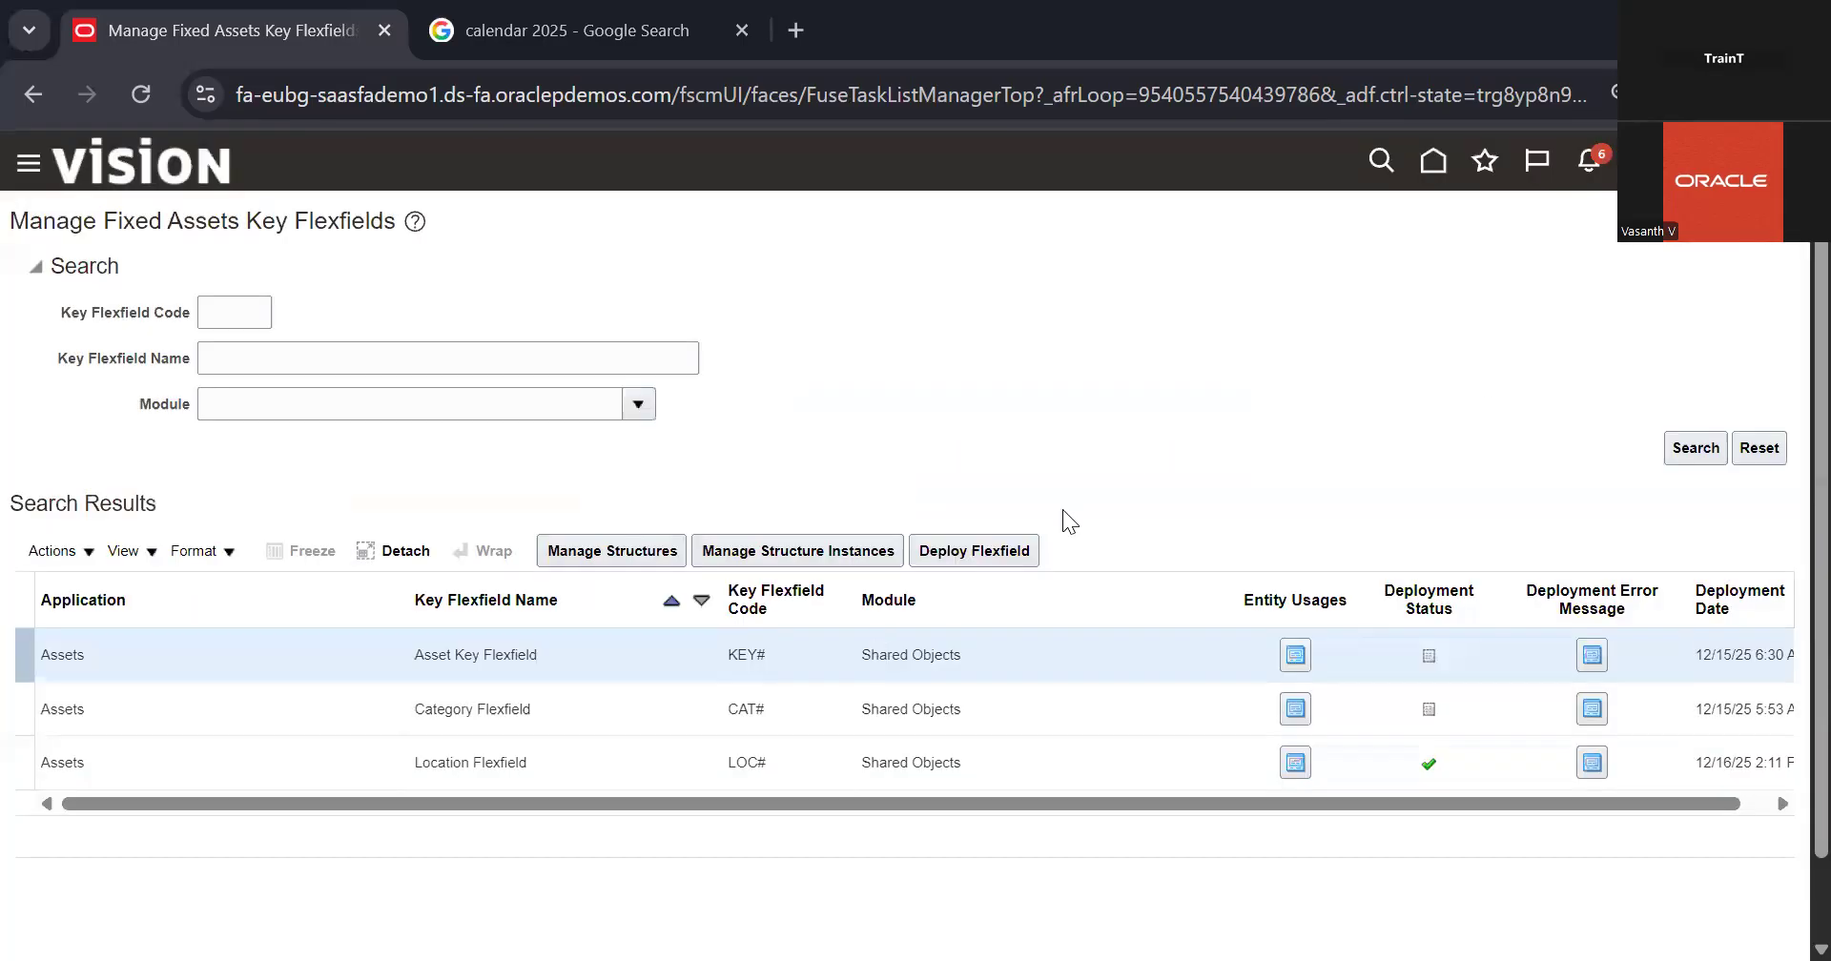
pyautogui.click(933, 697)
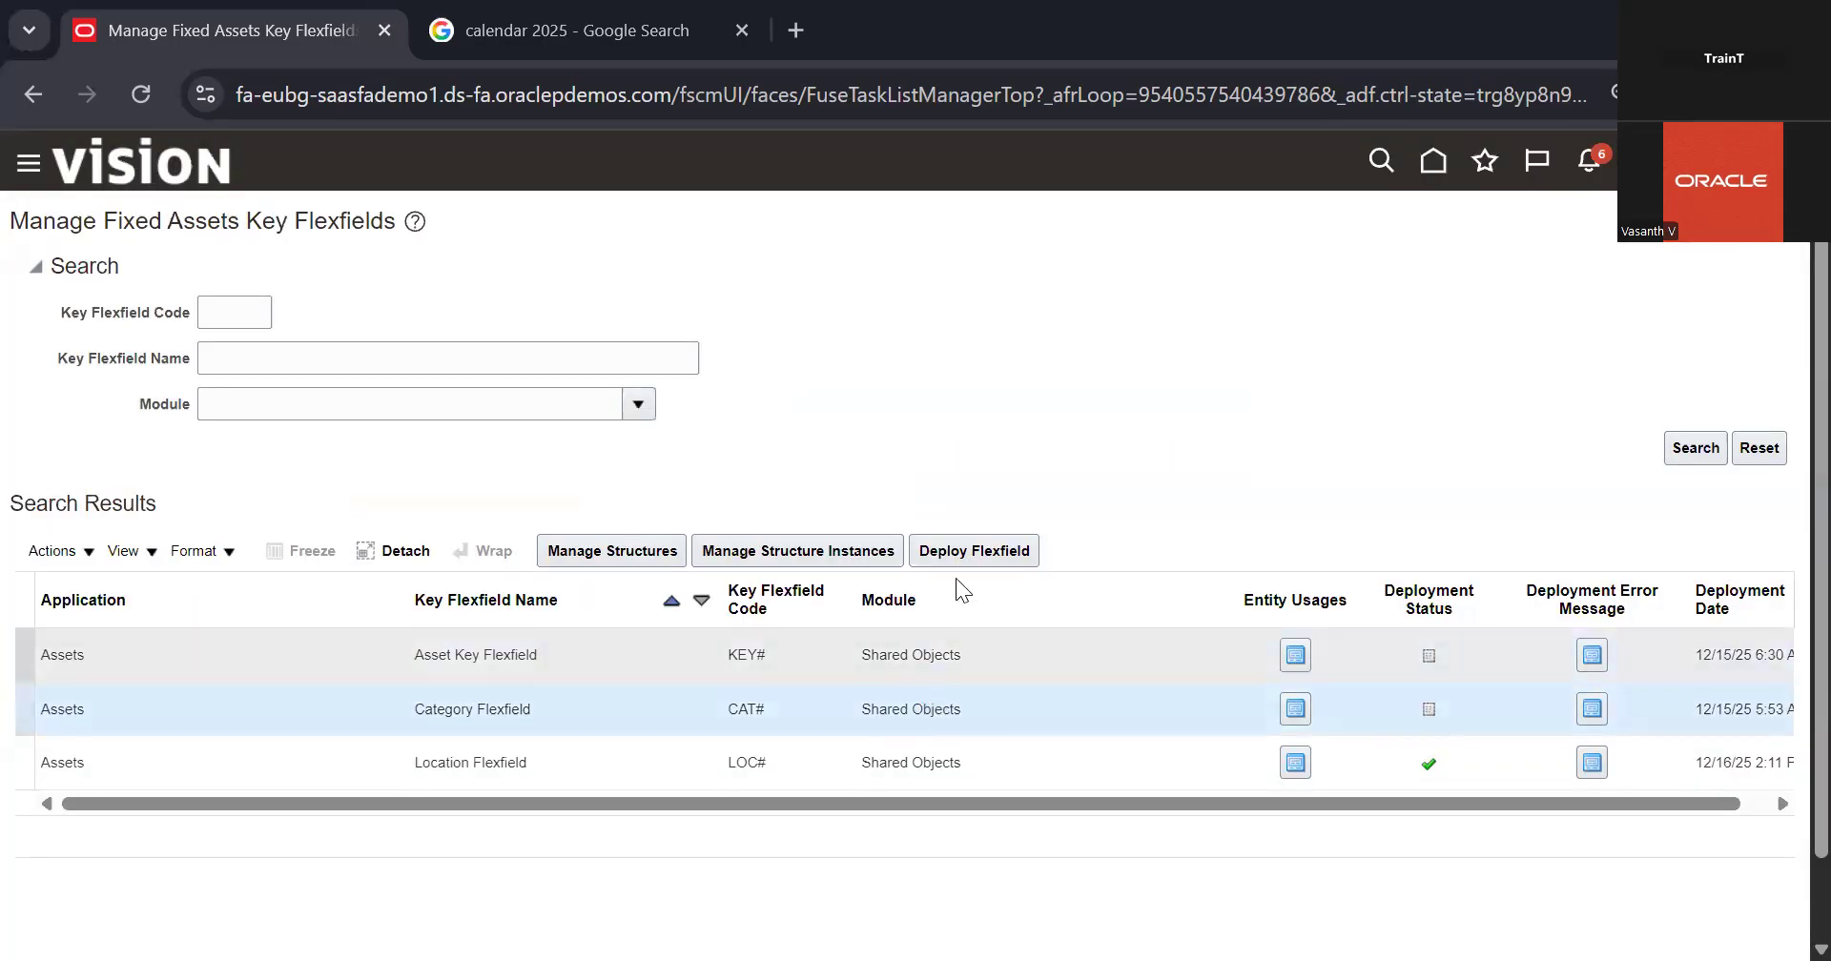
pyautogui.click(963, 551)
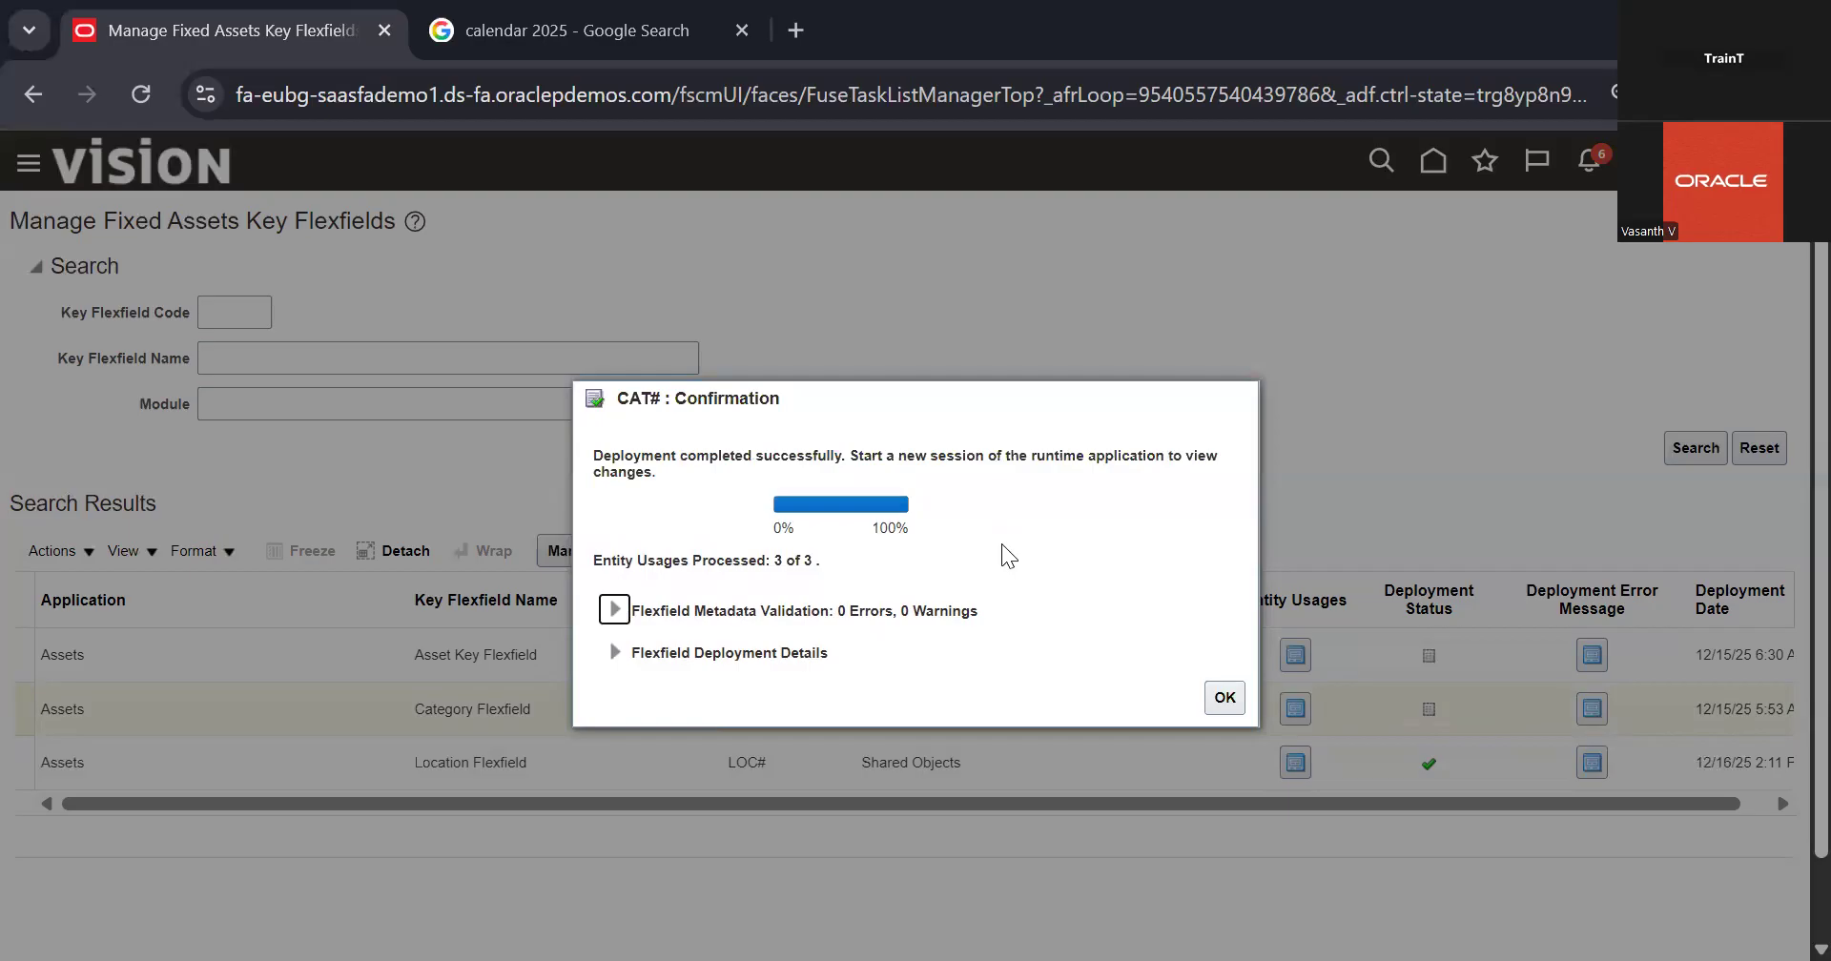
pyautogui.click(1221, 696)
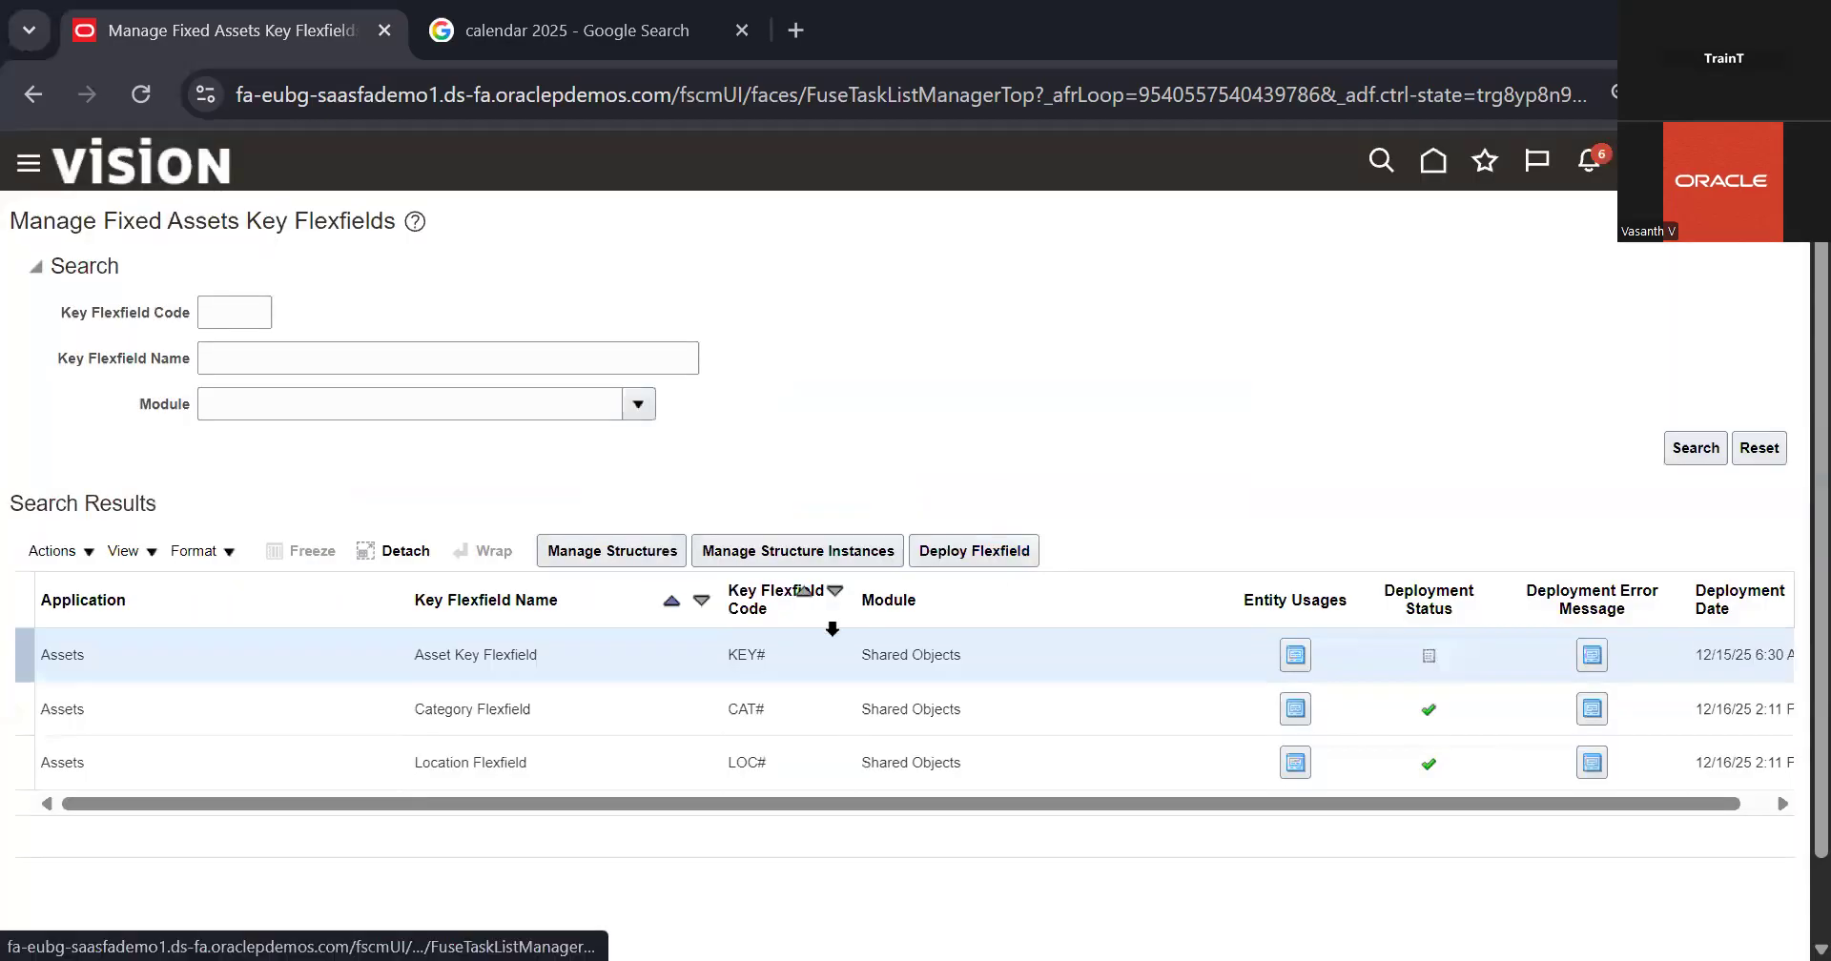
# Step: Deploy the Asset Key Flexfield and return to the Fixed Assets task list
pyautogui.click(990, 563)
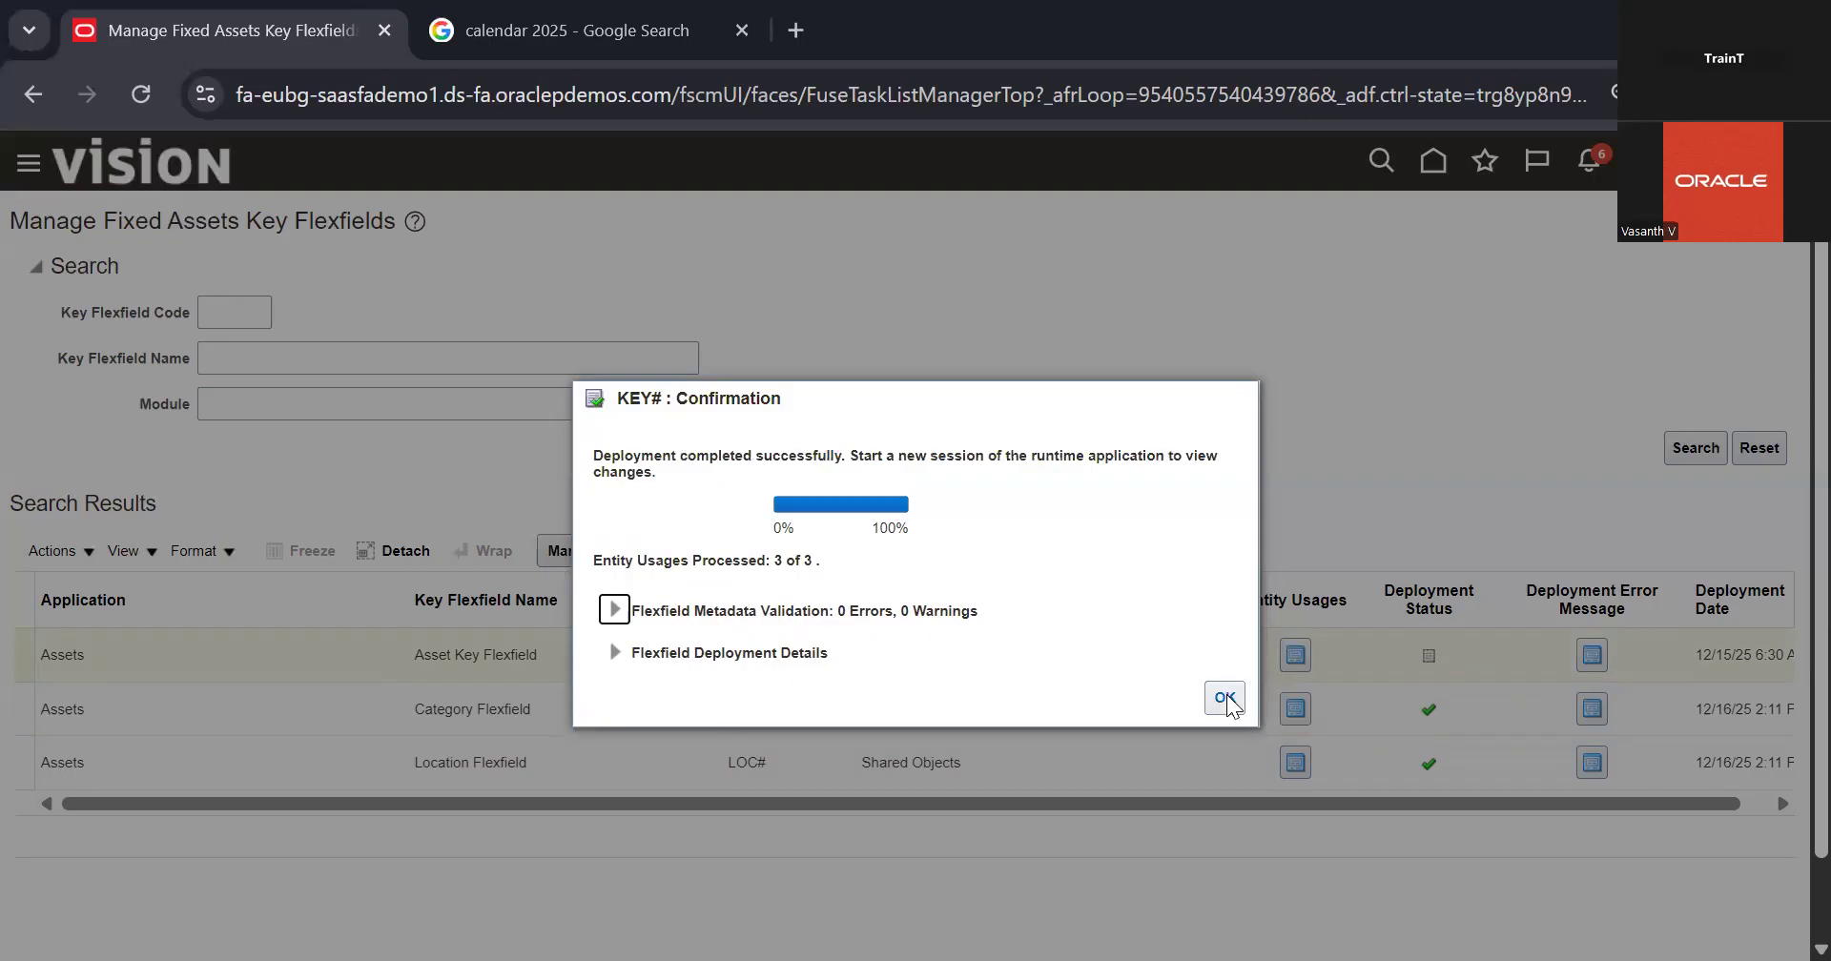
pyautogui.click(1237, 704)
pyautogui.click(1220, 699)
pyautogui.click(1767, 238)
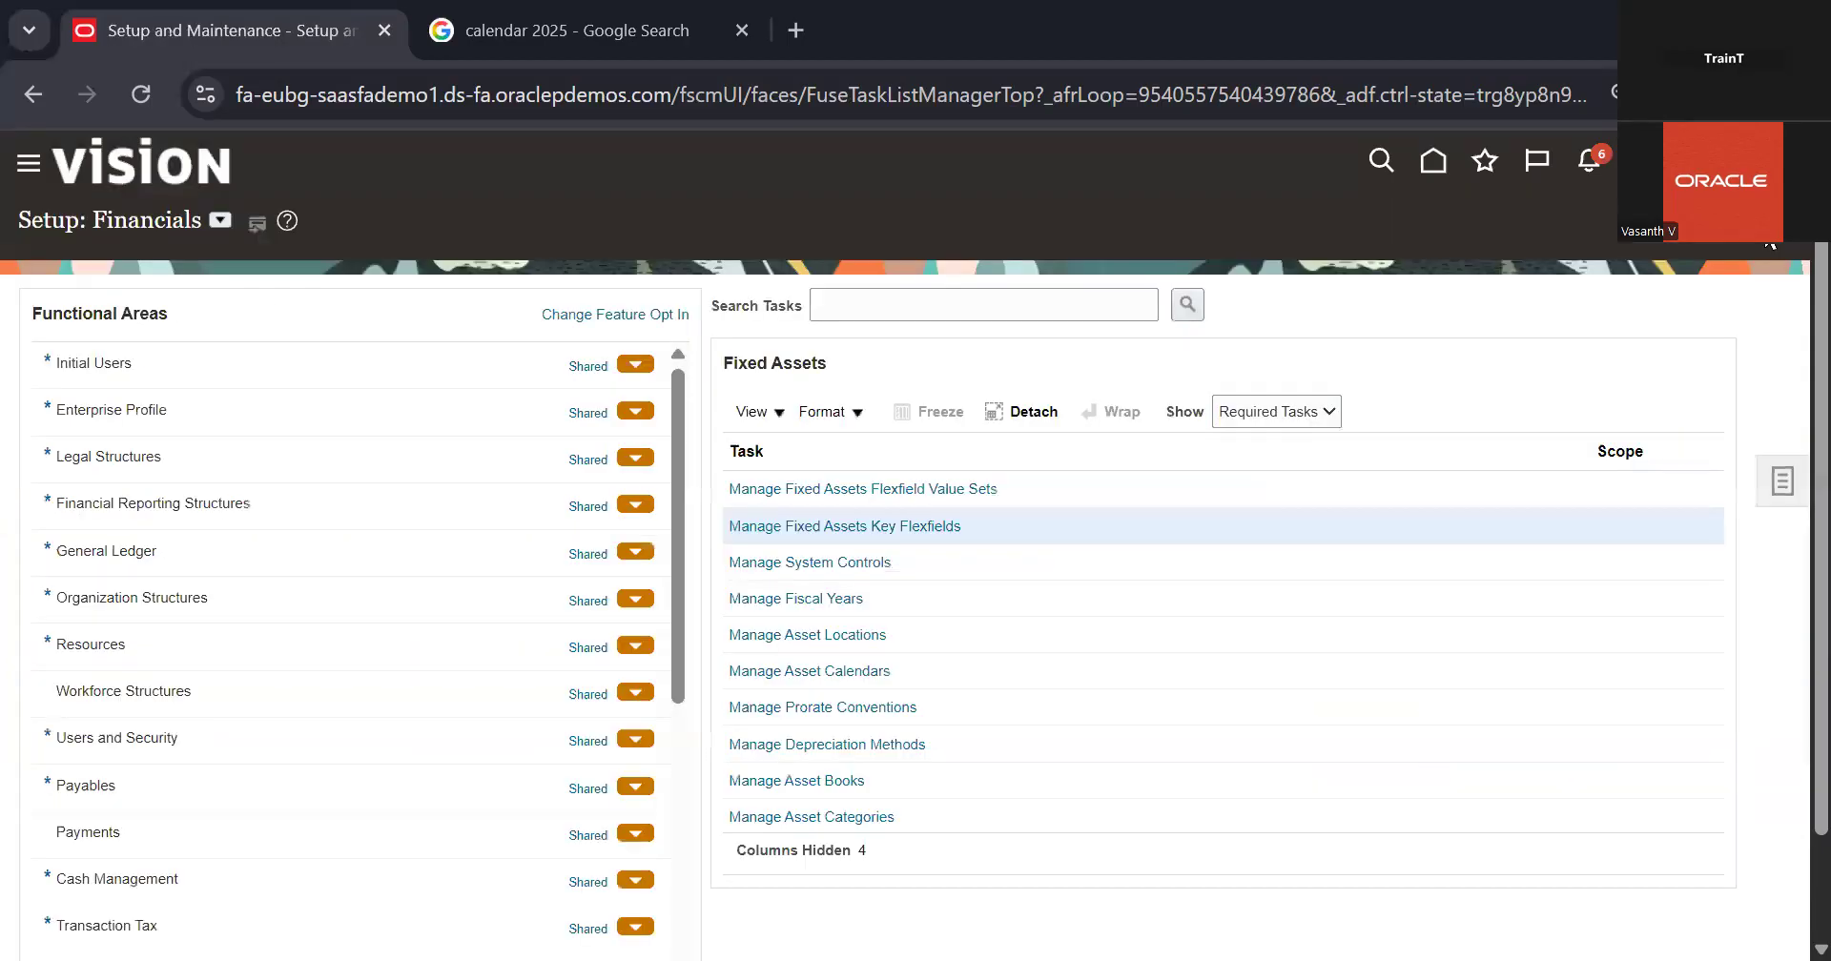
# Step: Review the enterprise name, flexfield structures and asset numbering in Manage System Controls, and return to the Fixed Assets task list
pyautogui.click(837, 568)
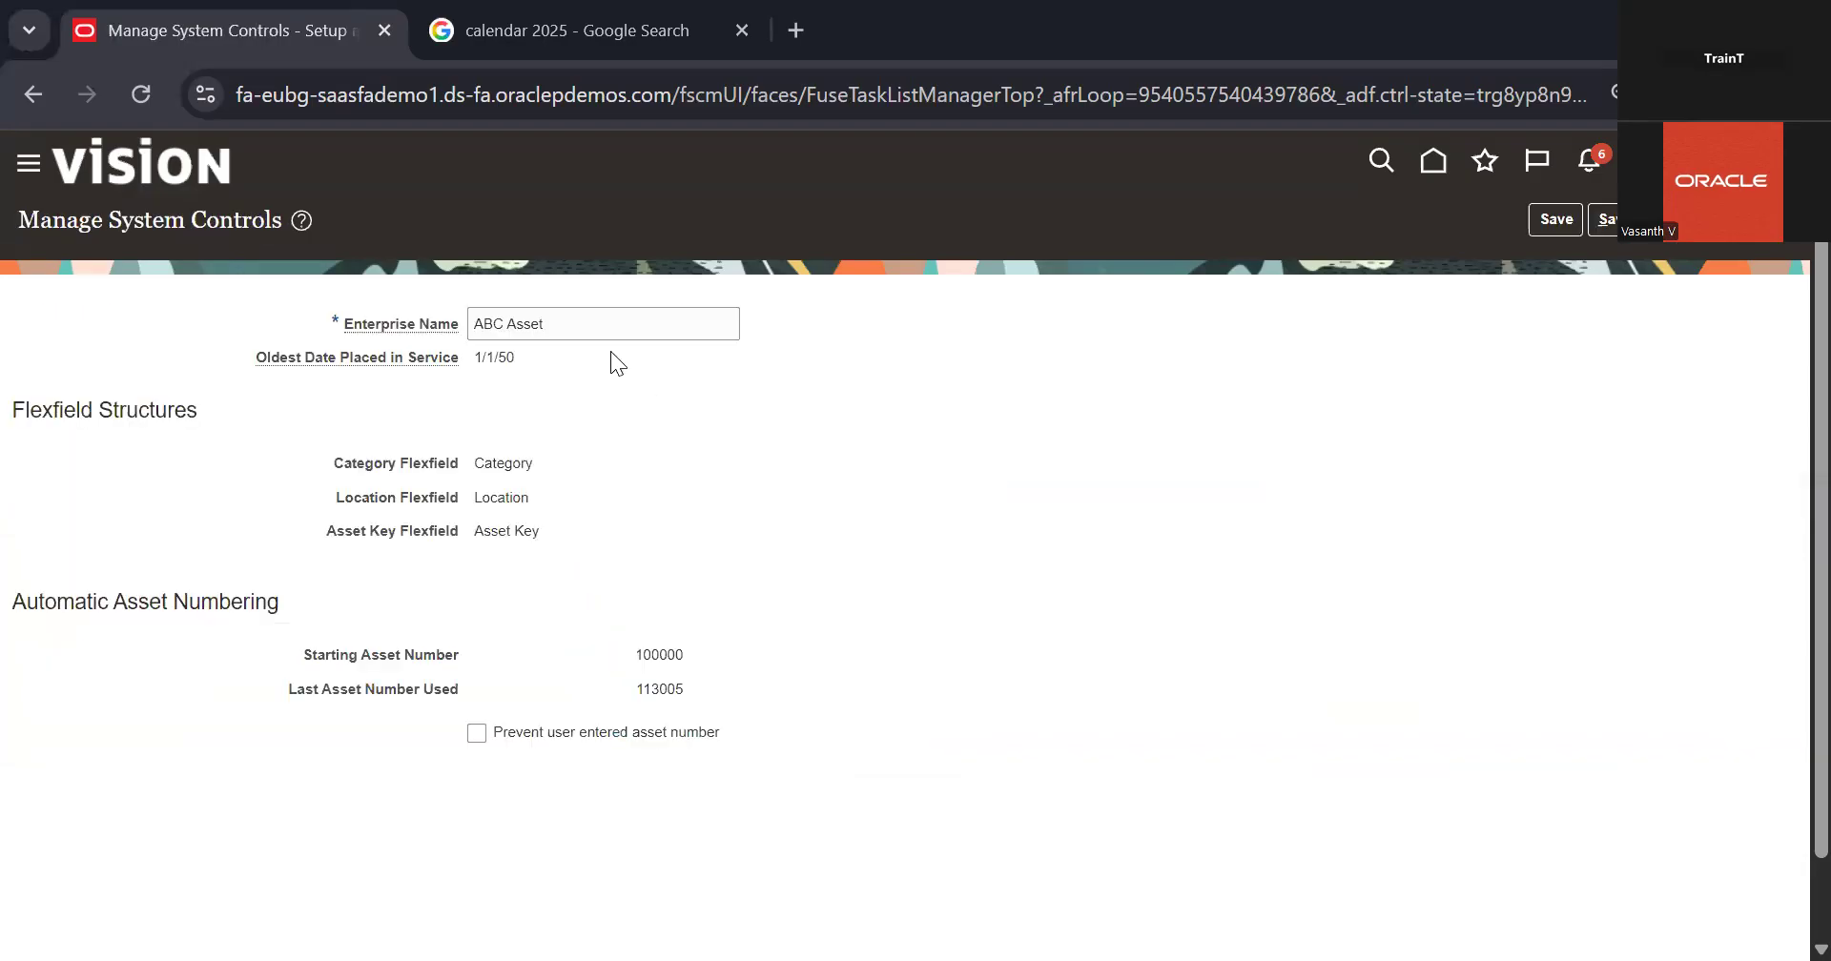
pyautogui.tripleClick(640, 330)
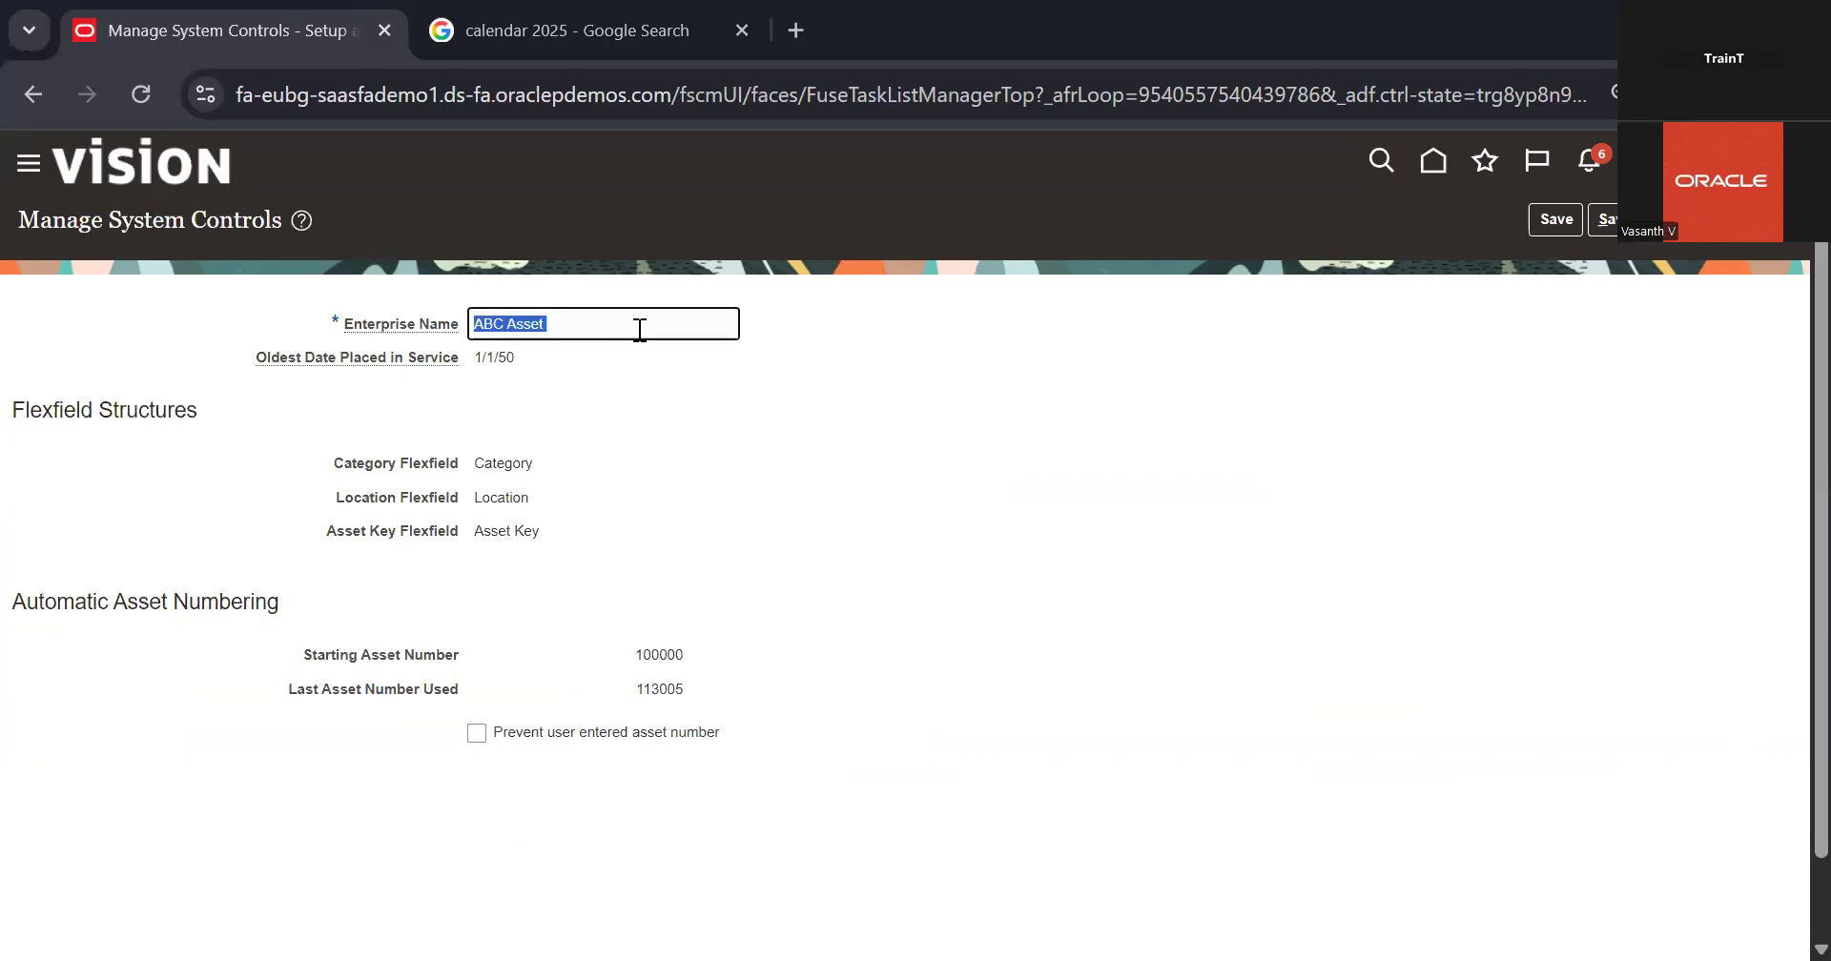
pyautogui.click(793, 471)
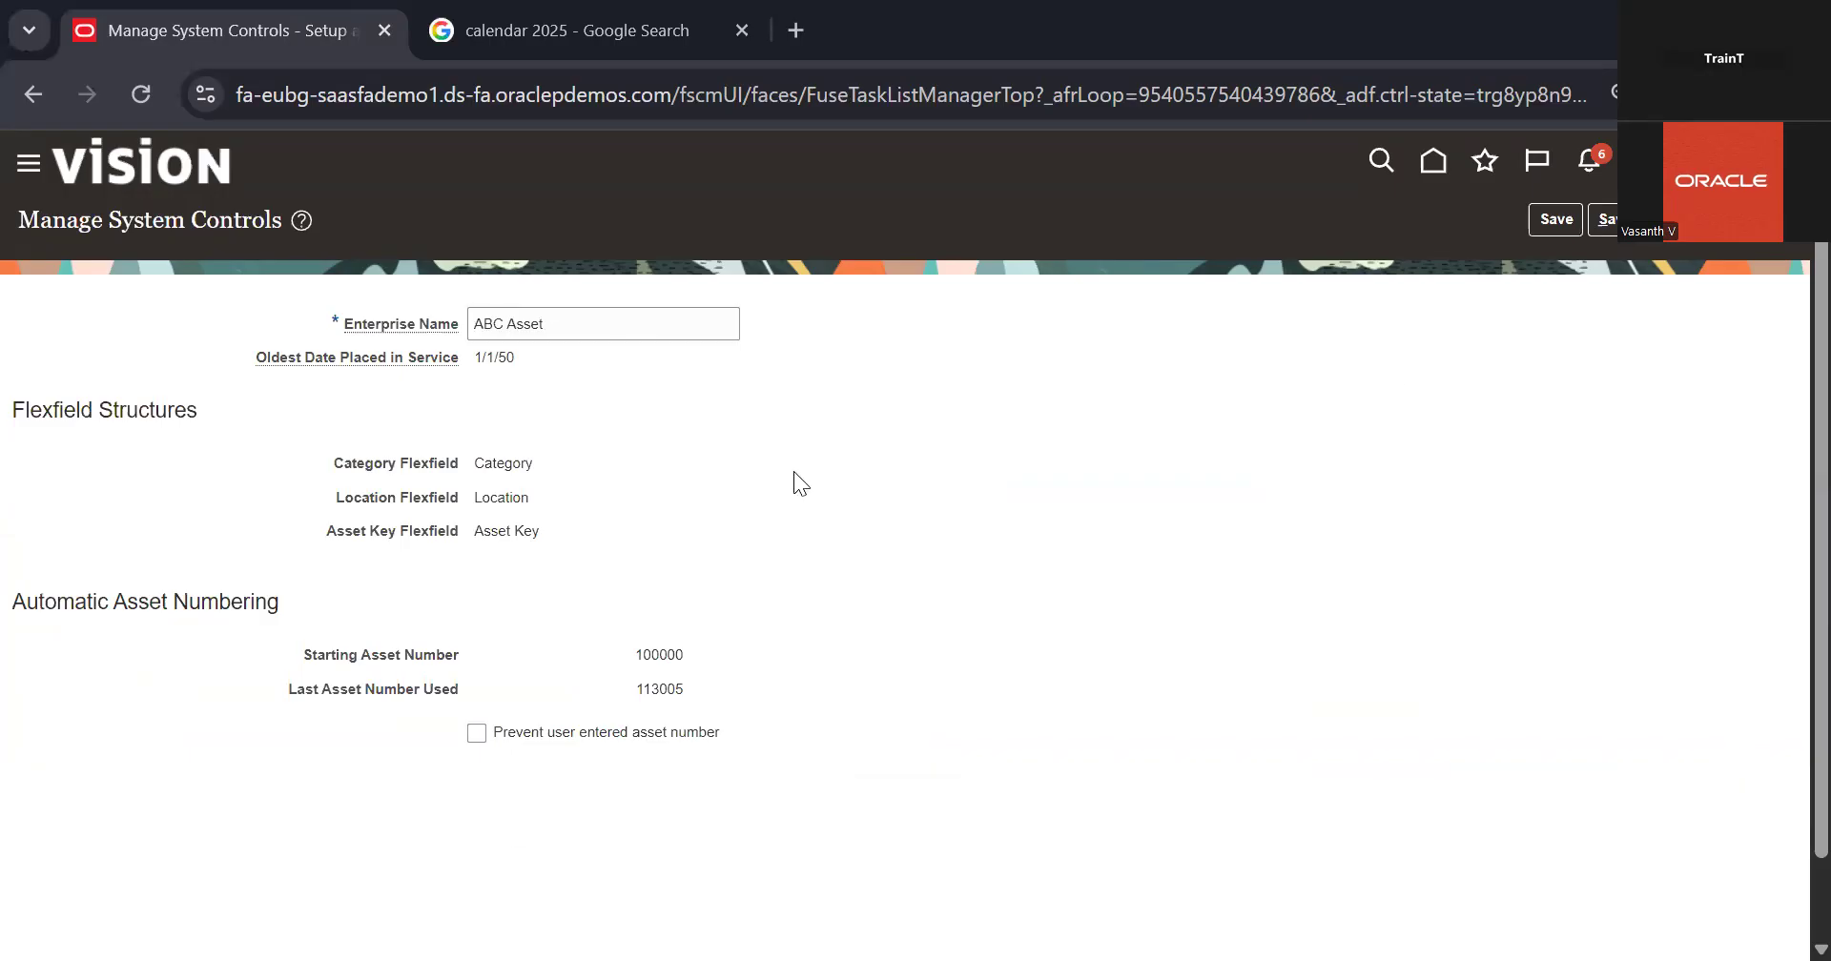
pyautogui.click(1608, 220)
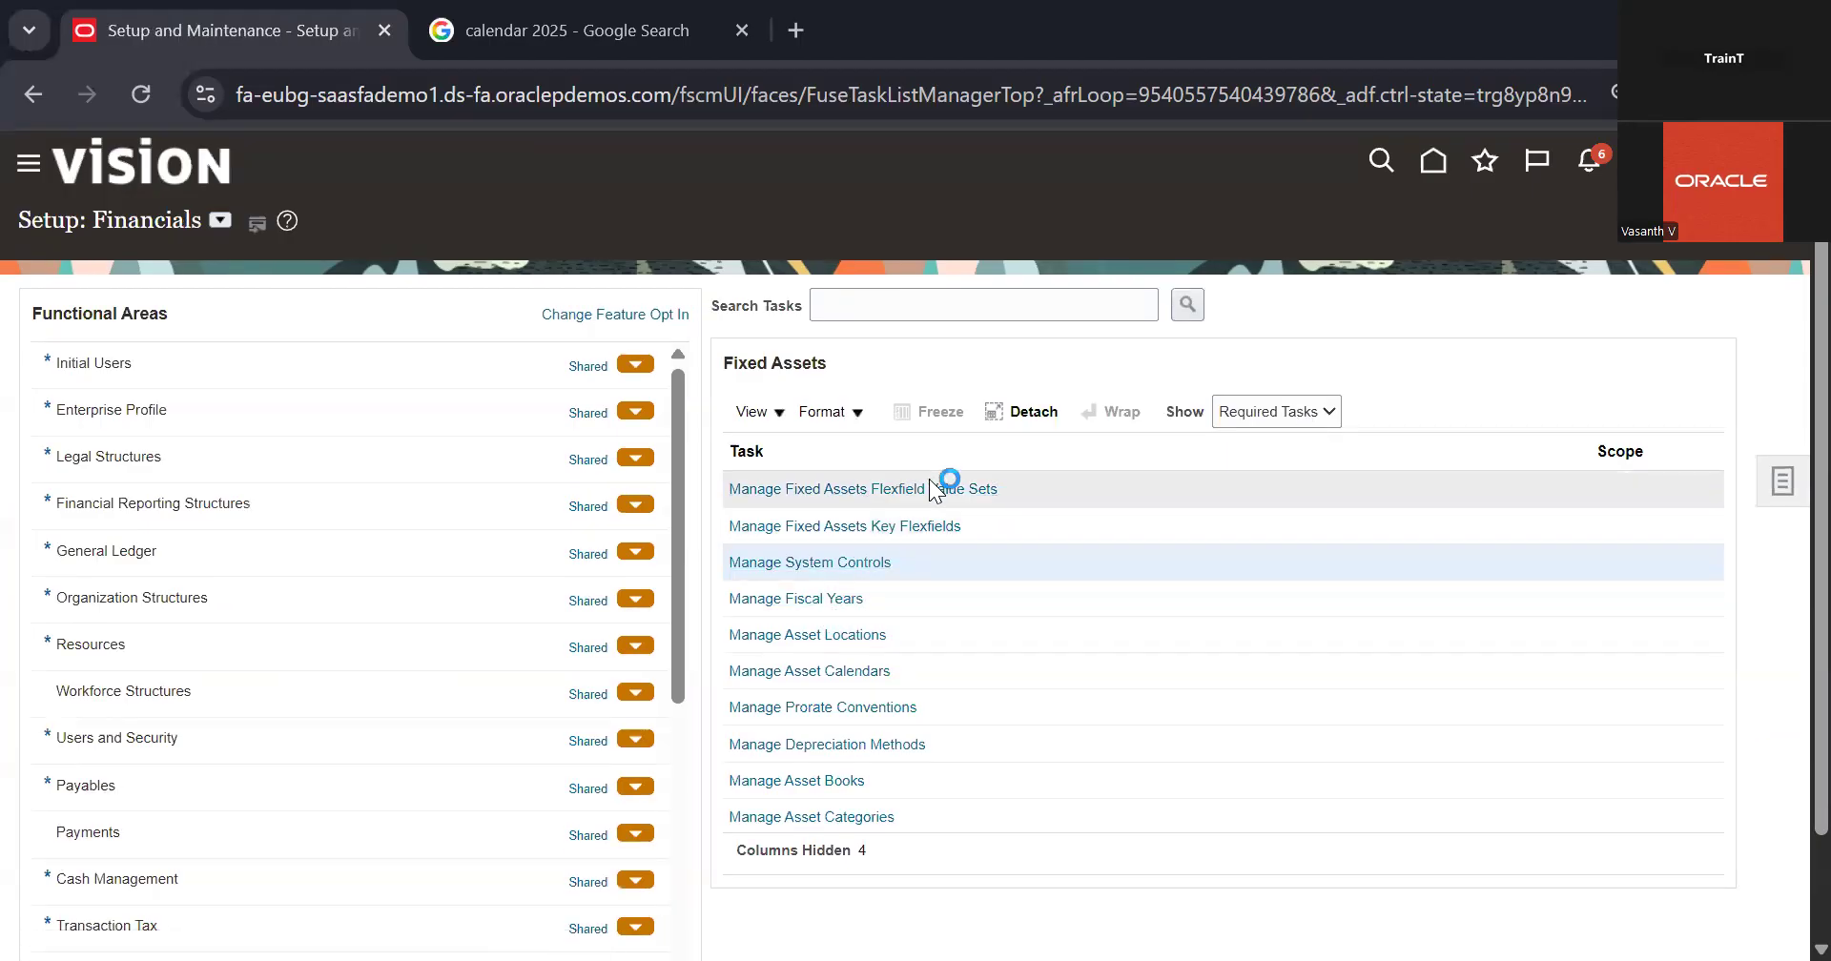
# Step: List all key flexfields in the Manage Fixed Assets Key Flexfields task
pyautogui.click(910, 528)
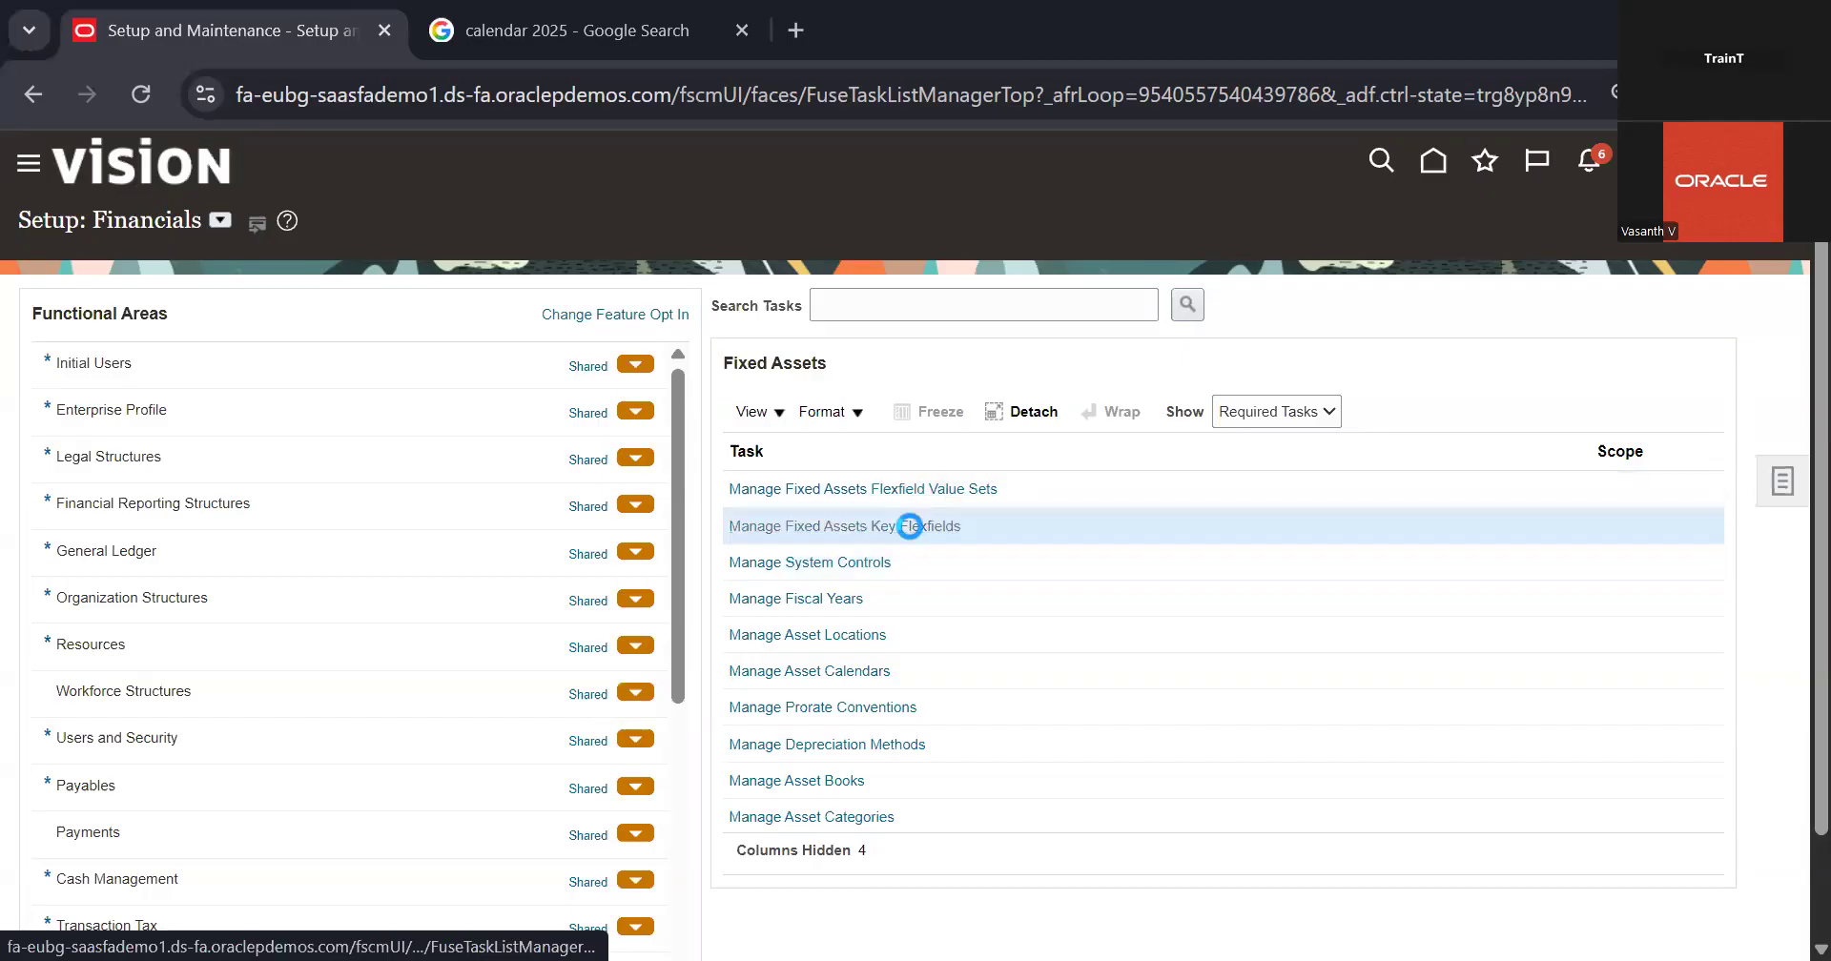
pyautogui.click(1711, 446)
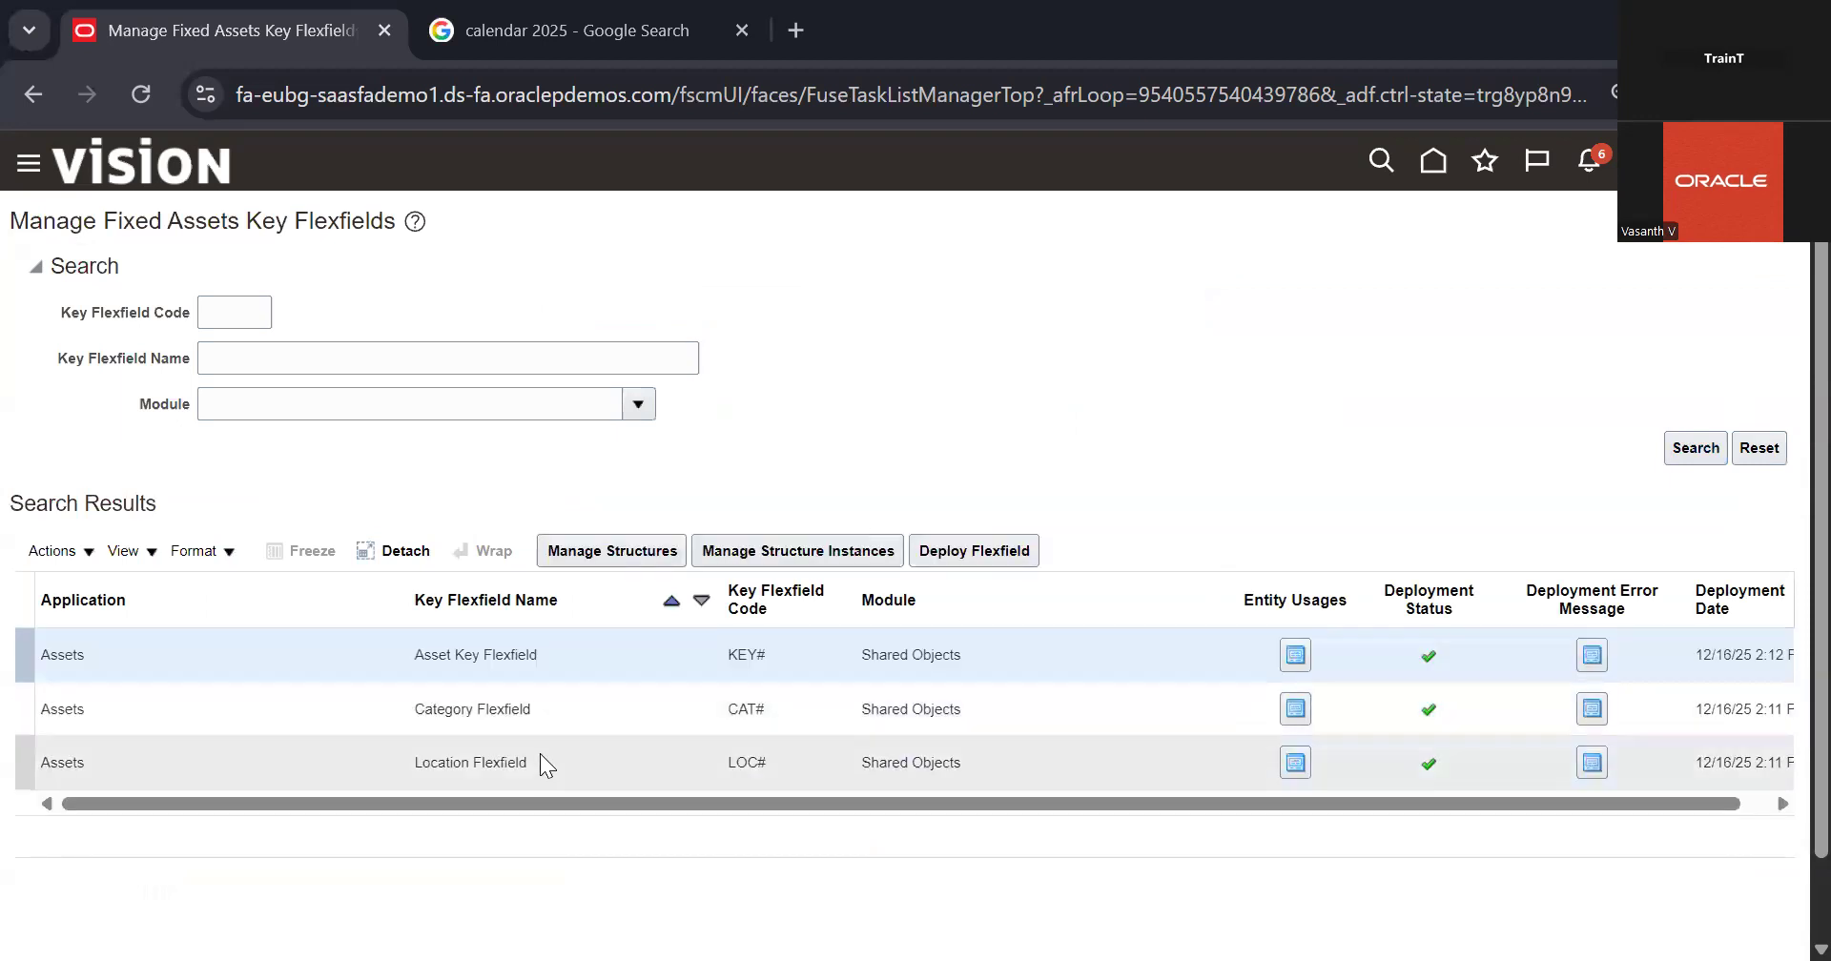
# Step: List all structures of the Asset Key Flexfield
pyautogui.click(596, 561)
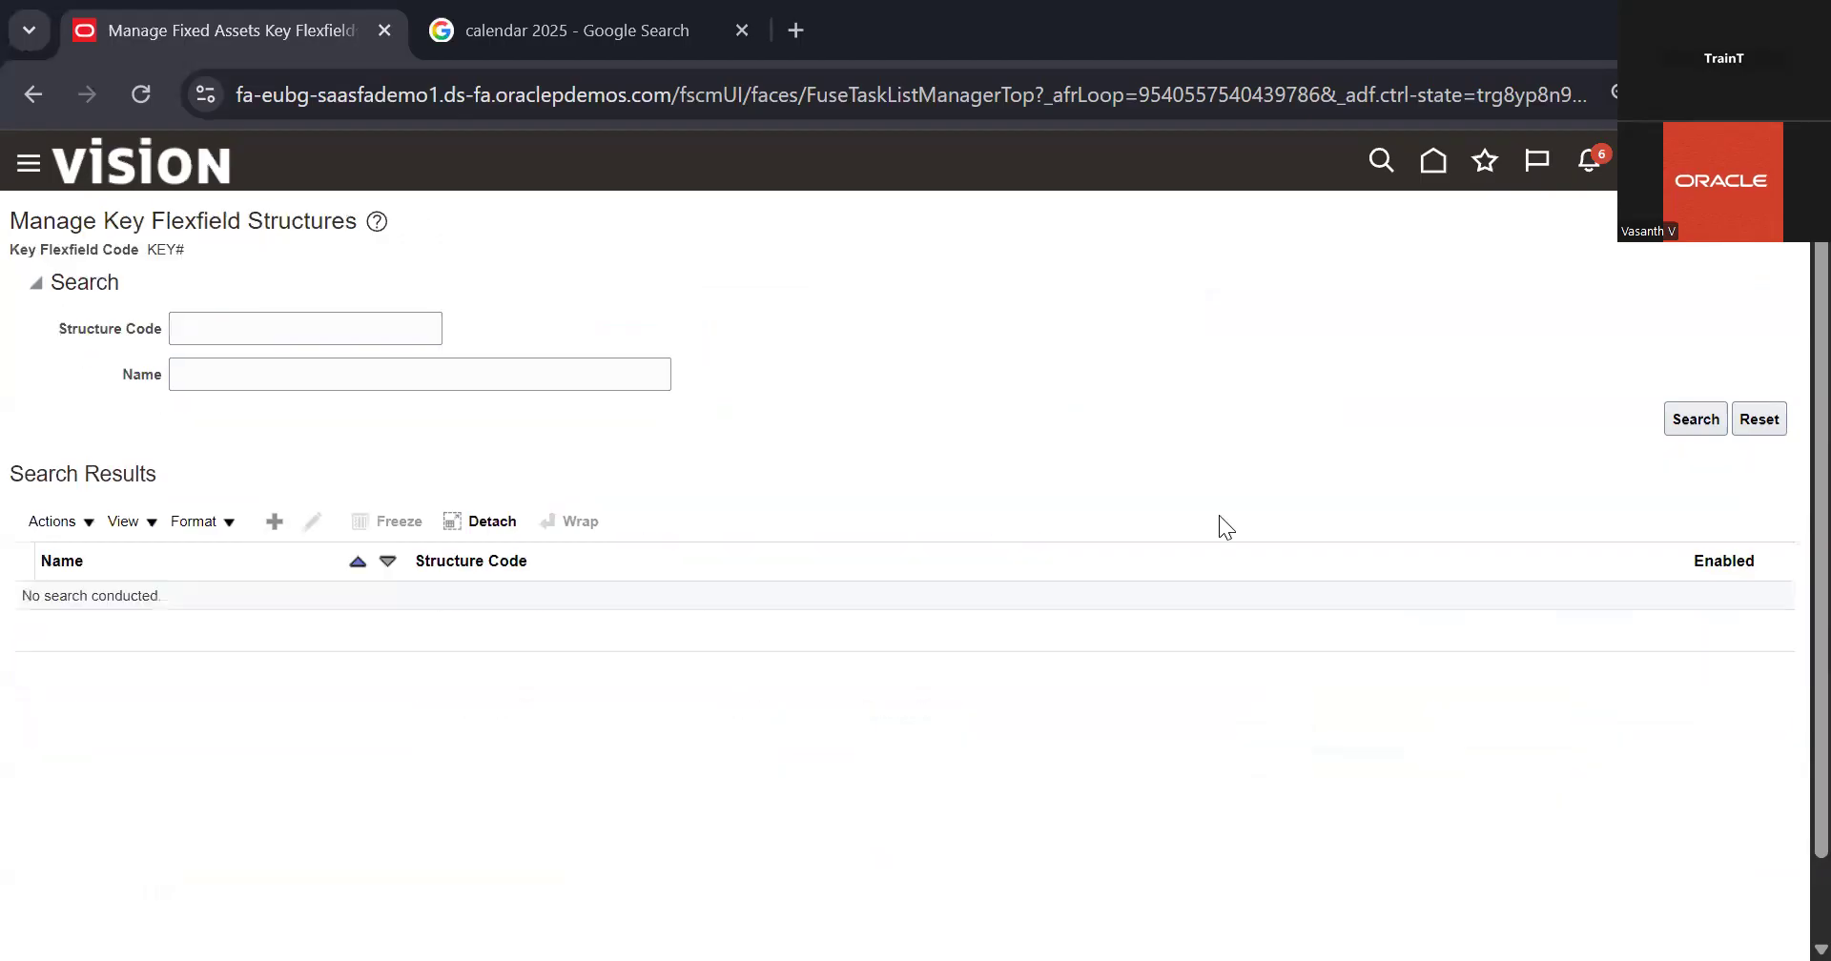
pyautogui.click(1694, 415)
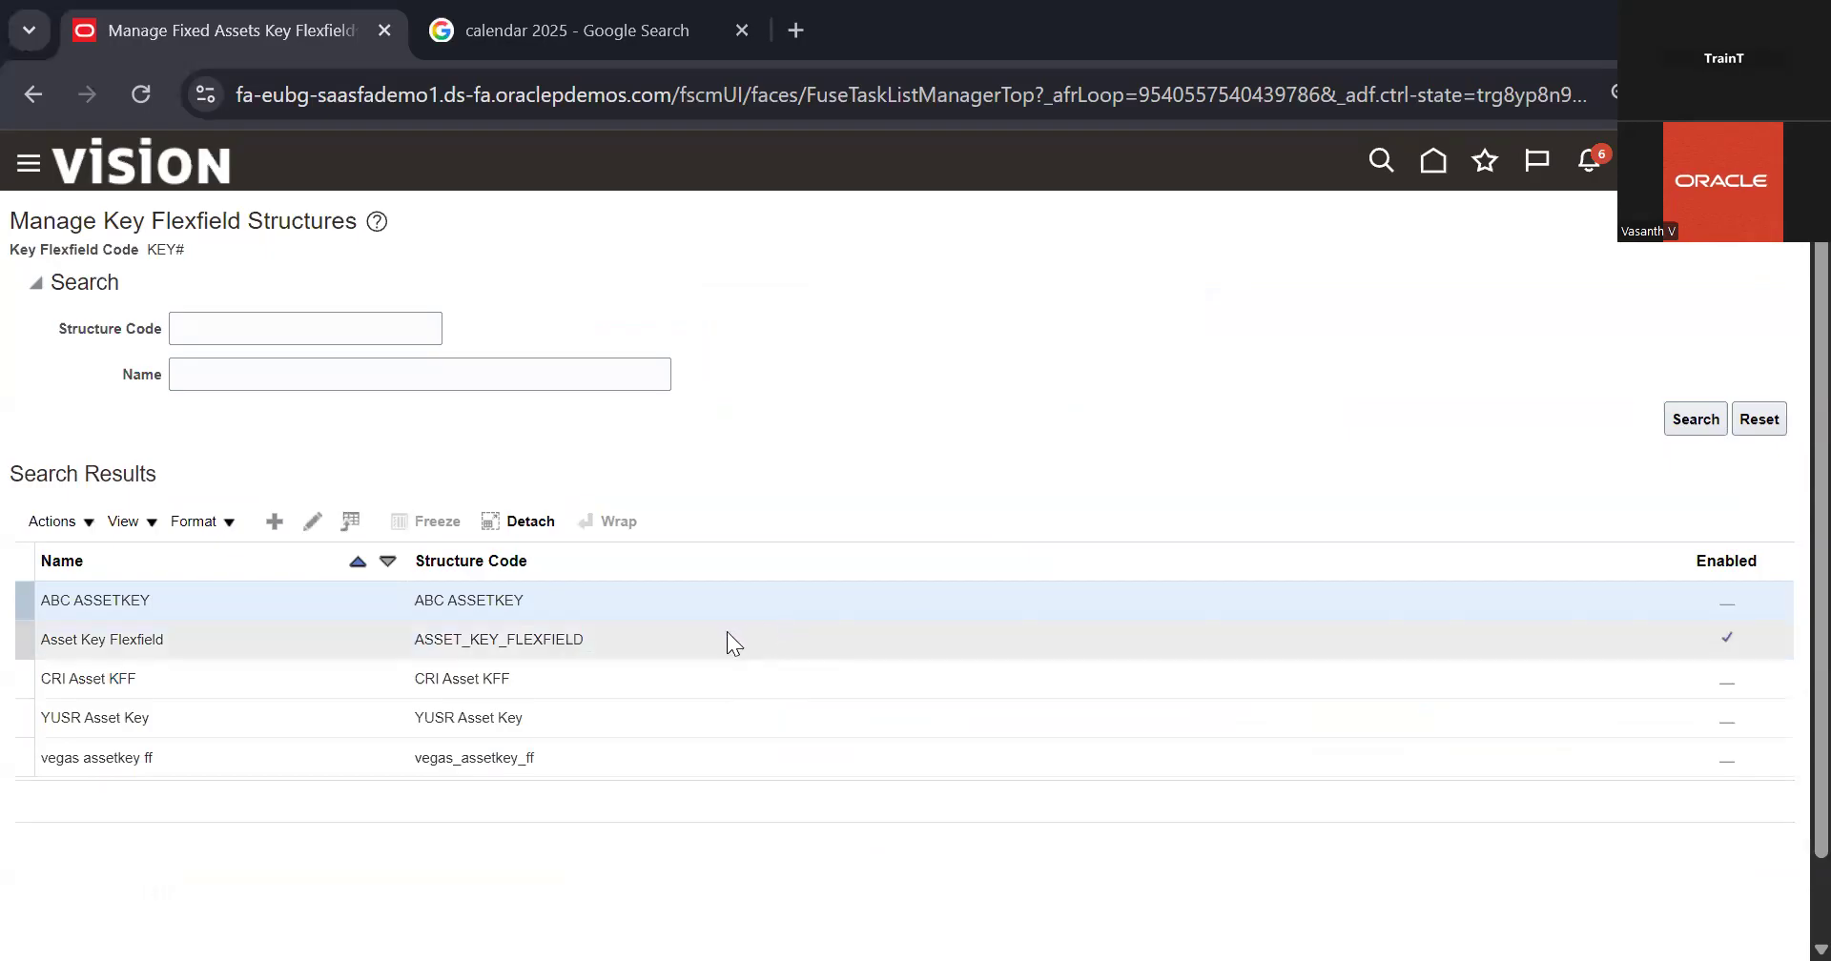
pyautogui.click(313, 520)
pyautogui.click(140, 453)
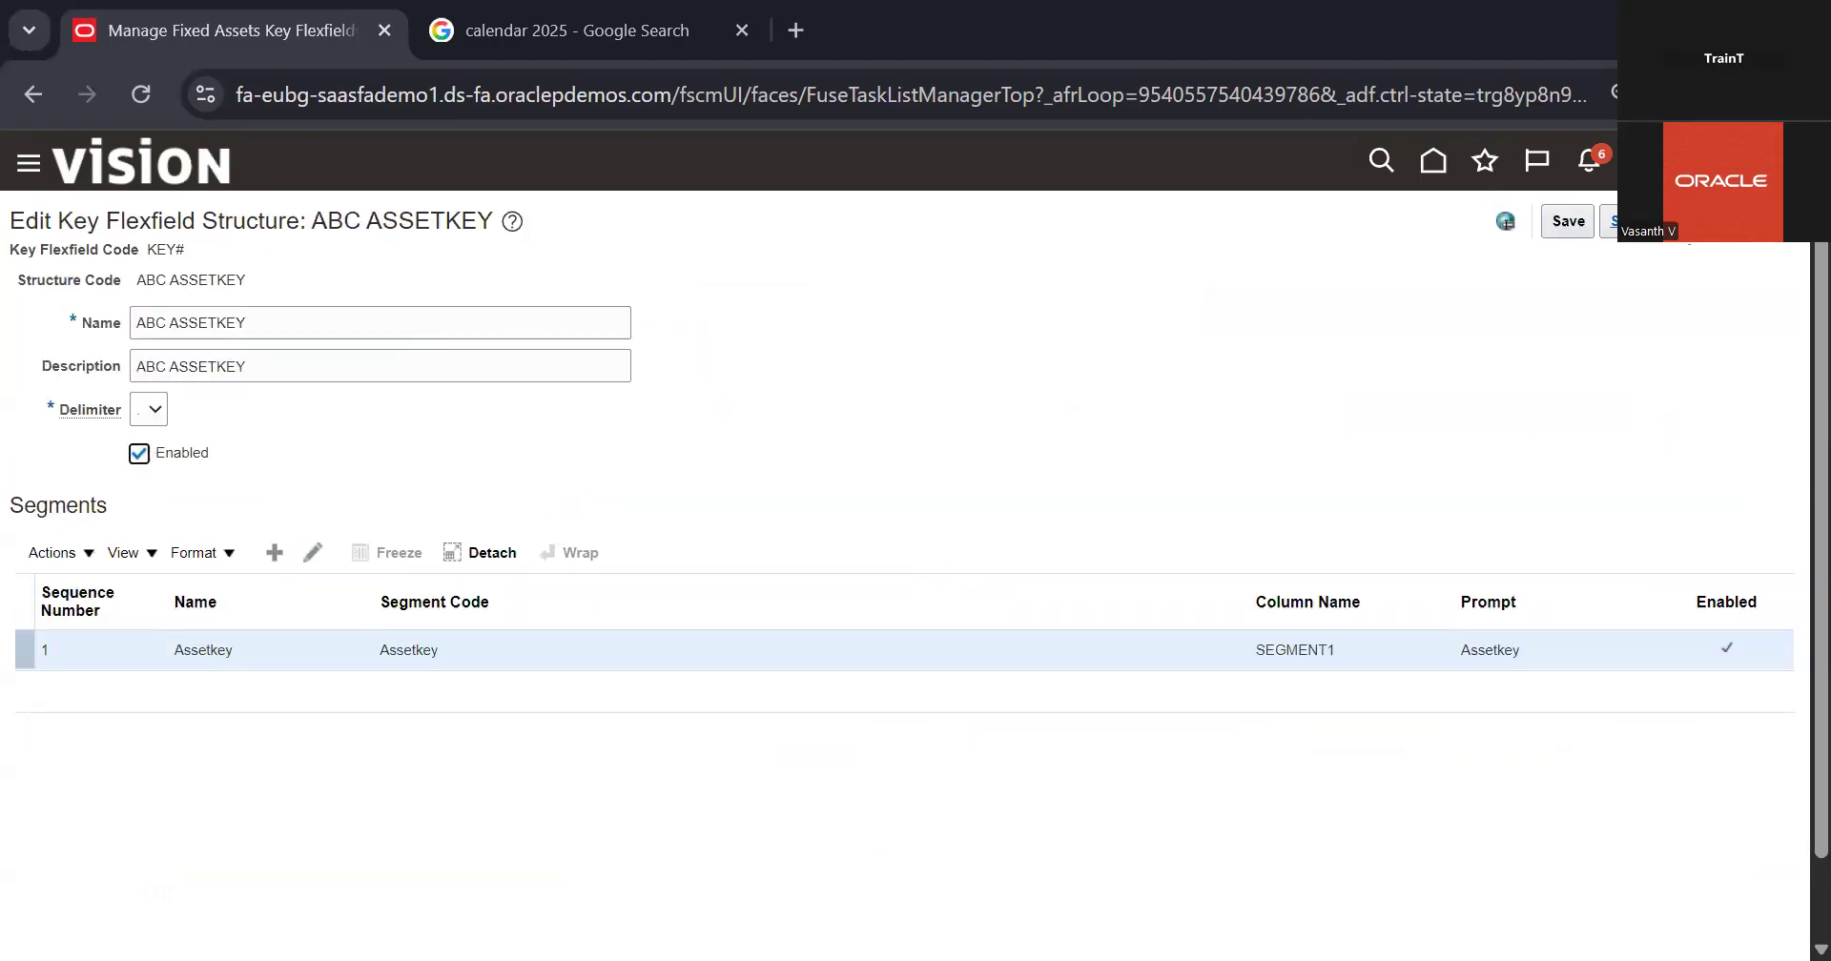
pyautogui.click(1610, 221)
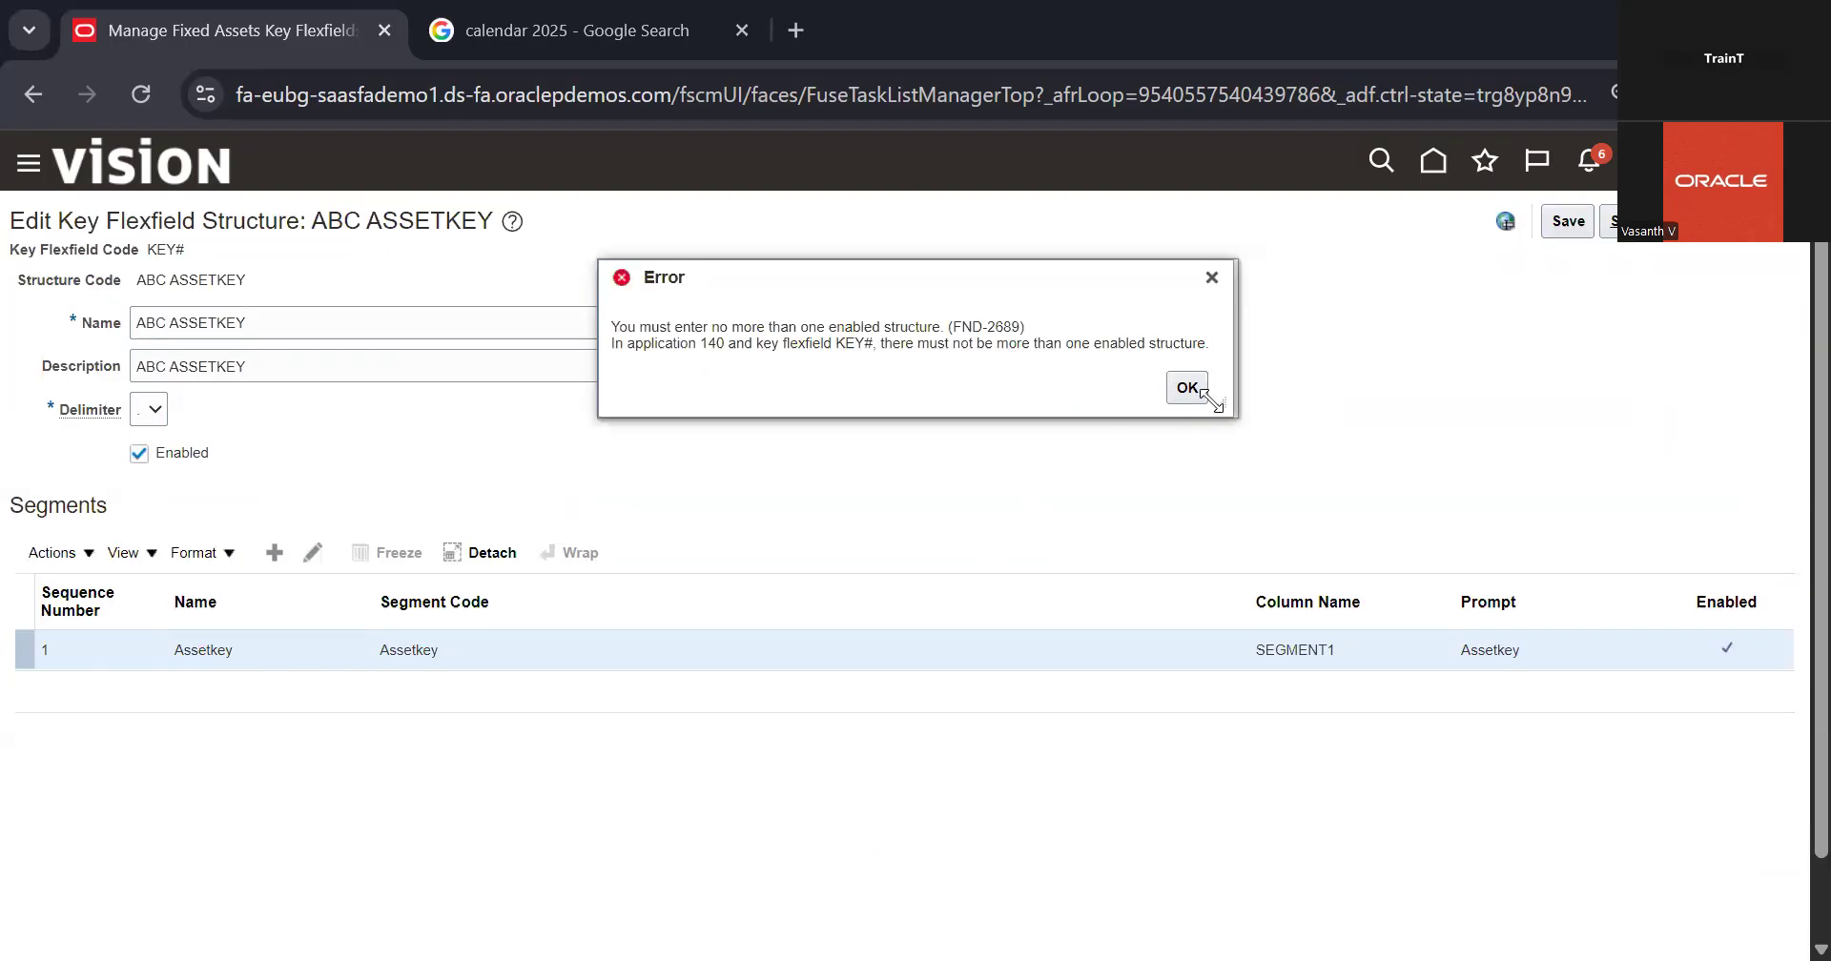
pyautogui.click(1211, 277)
pyautogui.click(1757, 221)
# Step: Disable the Asset Key Flexfield structure, then enable the ABC ASSETKEY structure and save it
pyautogui.click(332, 635)
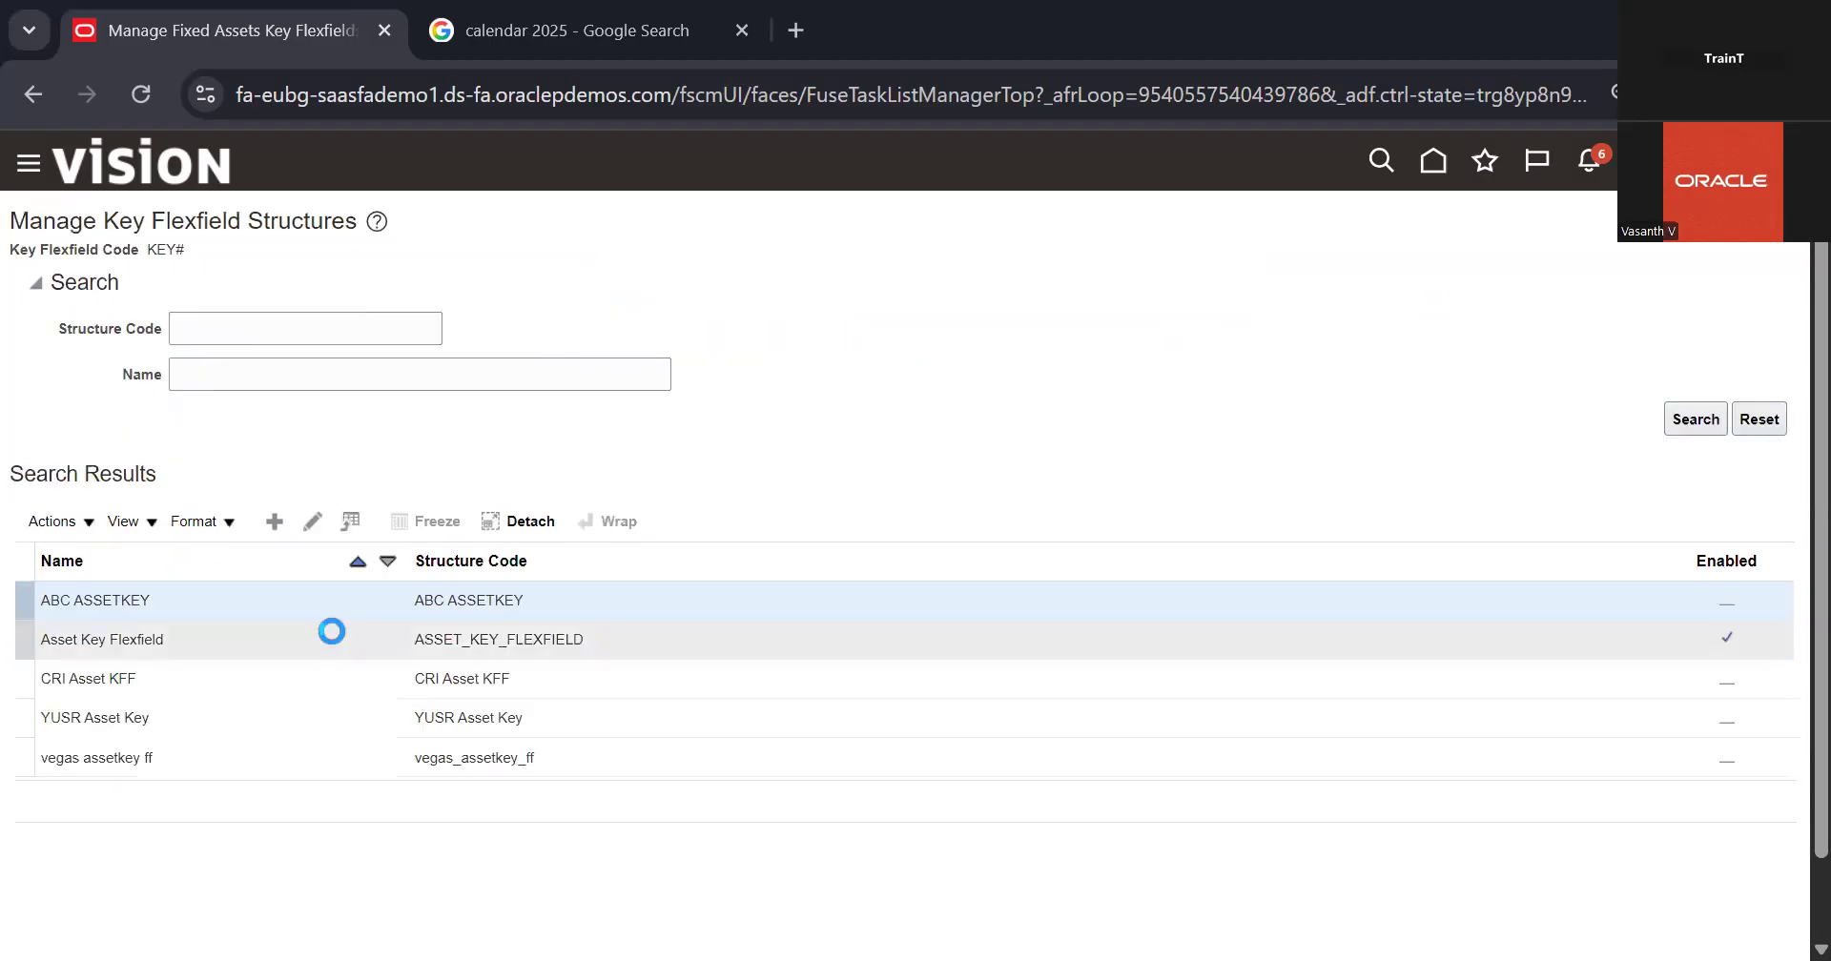
pyautogui.click(311, 521)
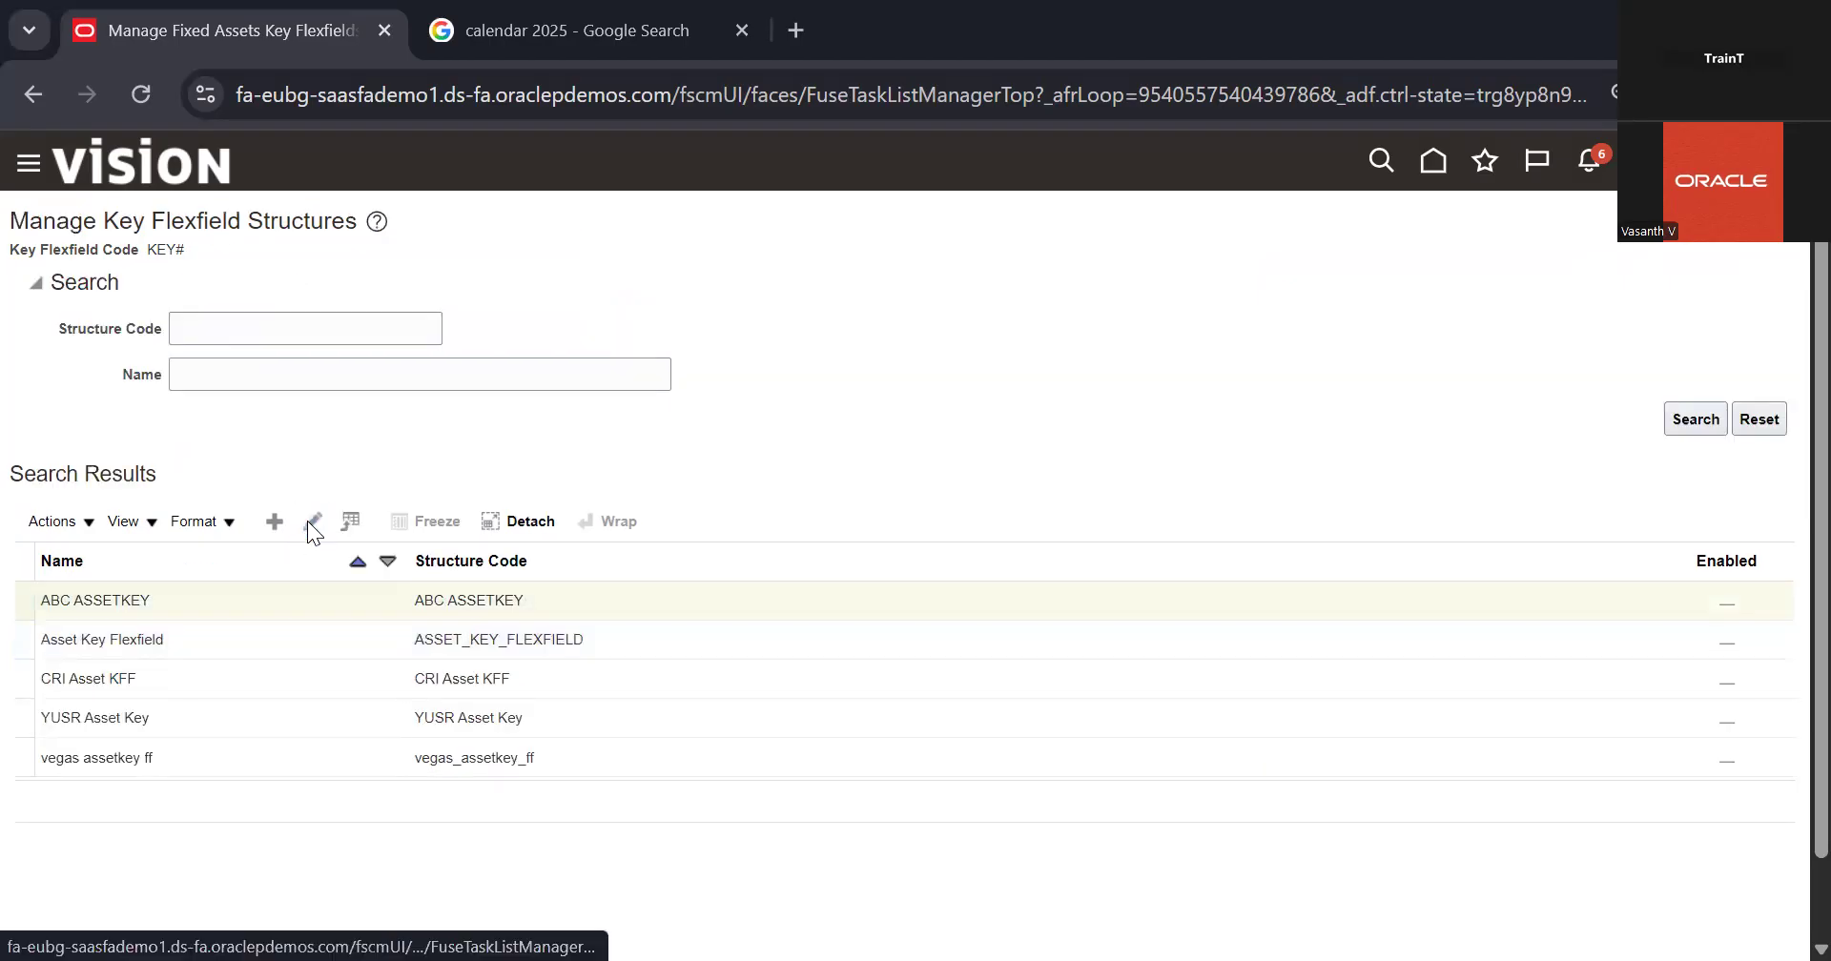
pyautogui.click(307, 521)
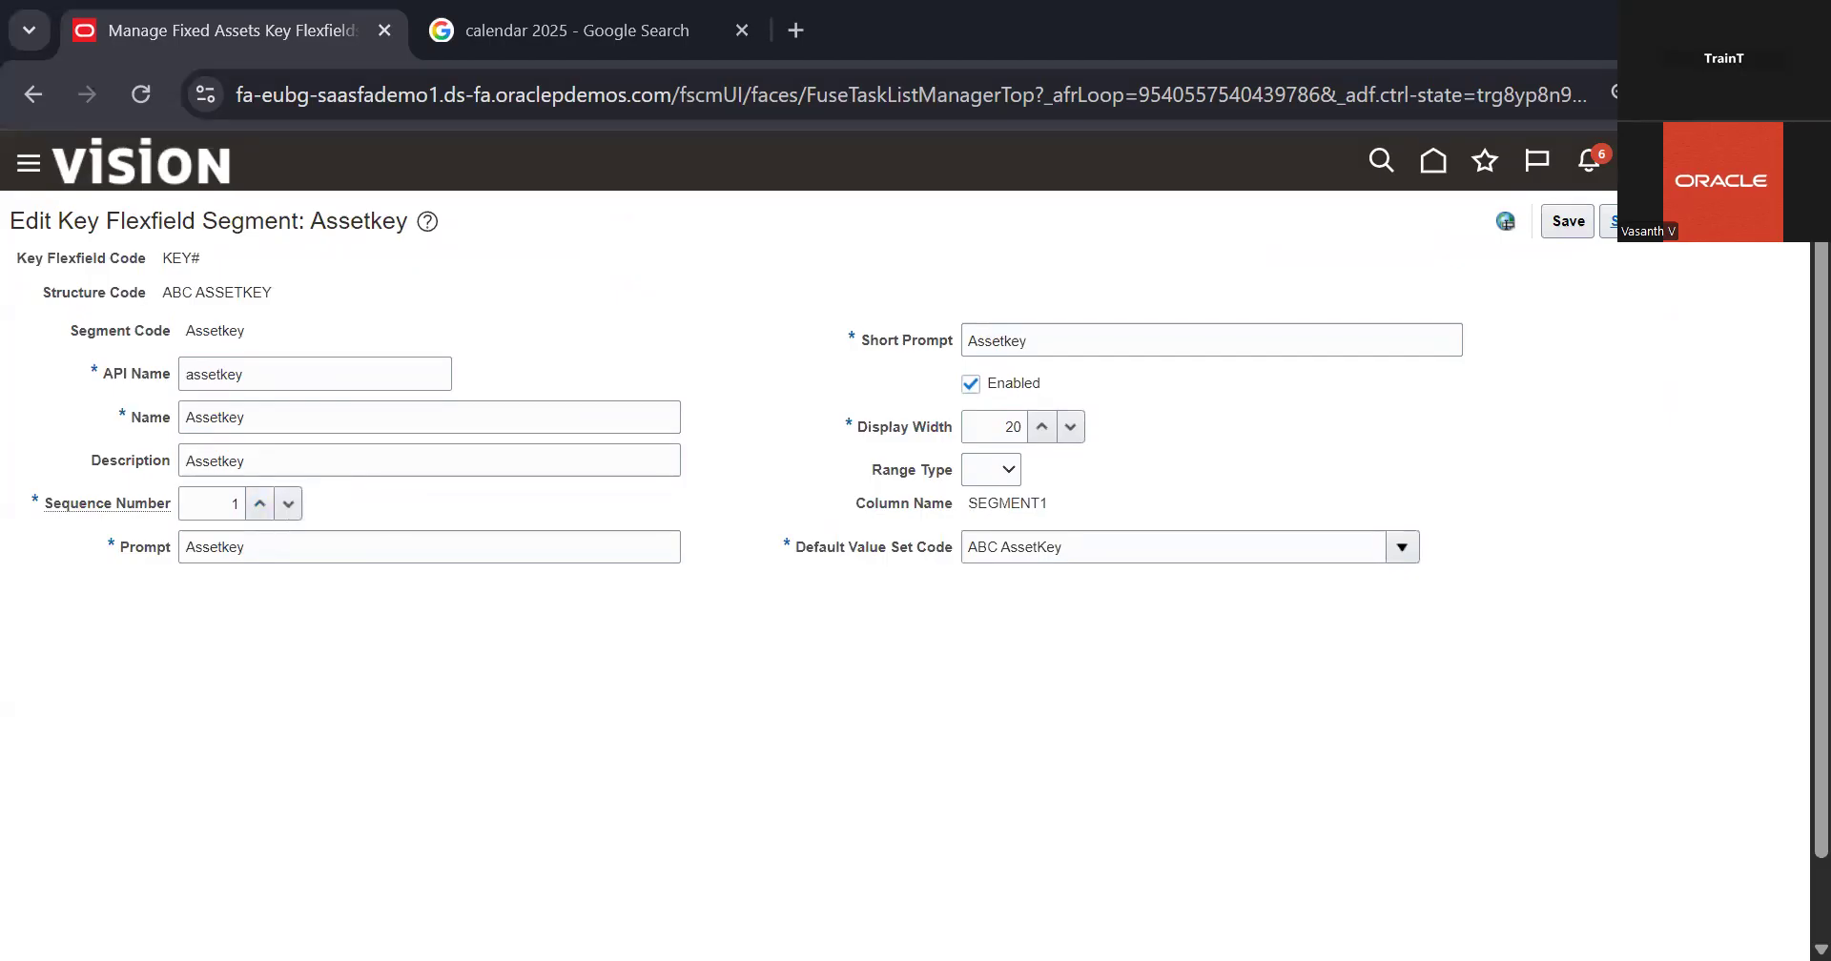
pyautogui.click(1610, 222)
pyautogui.click(148, 458)
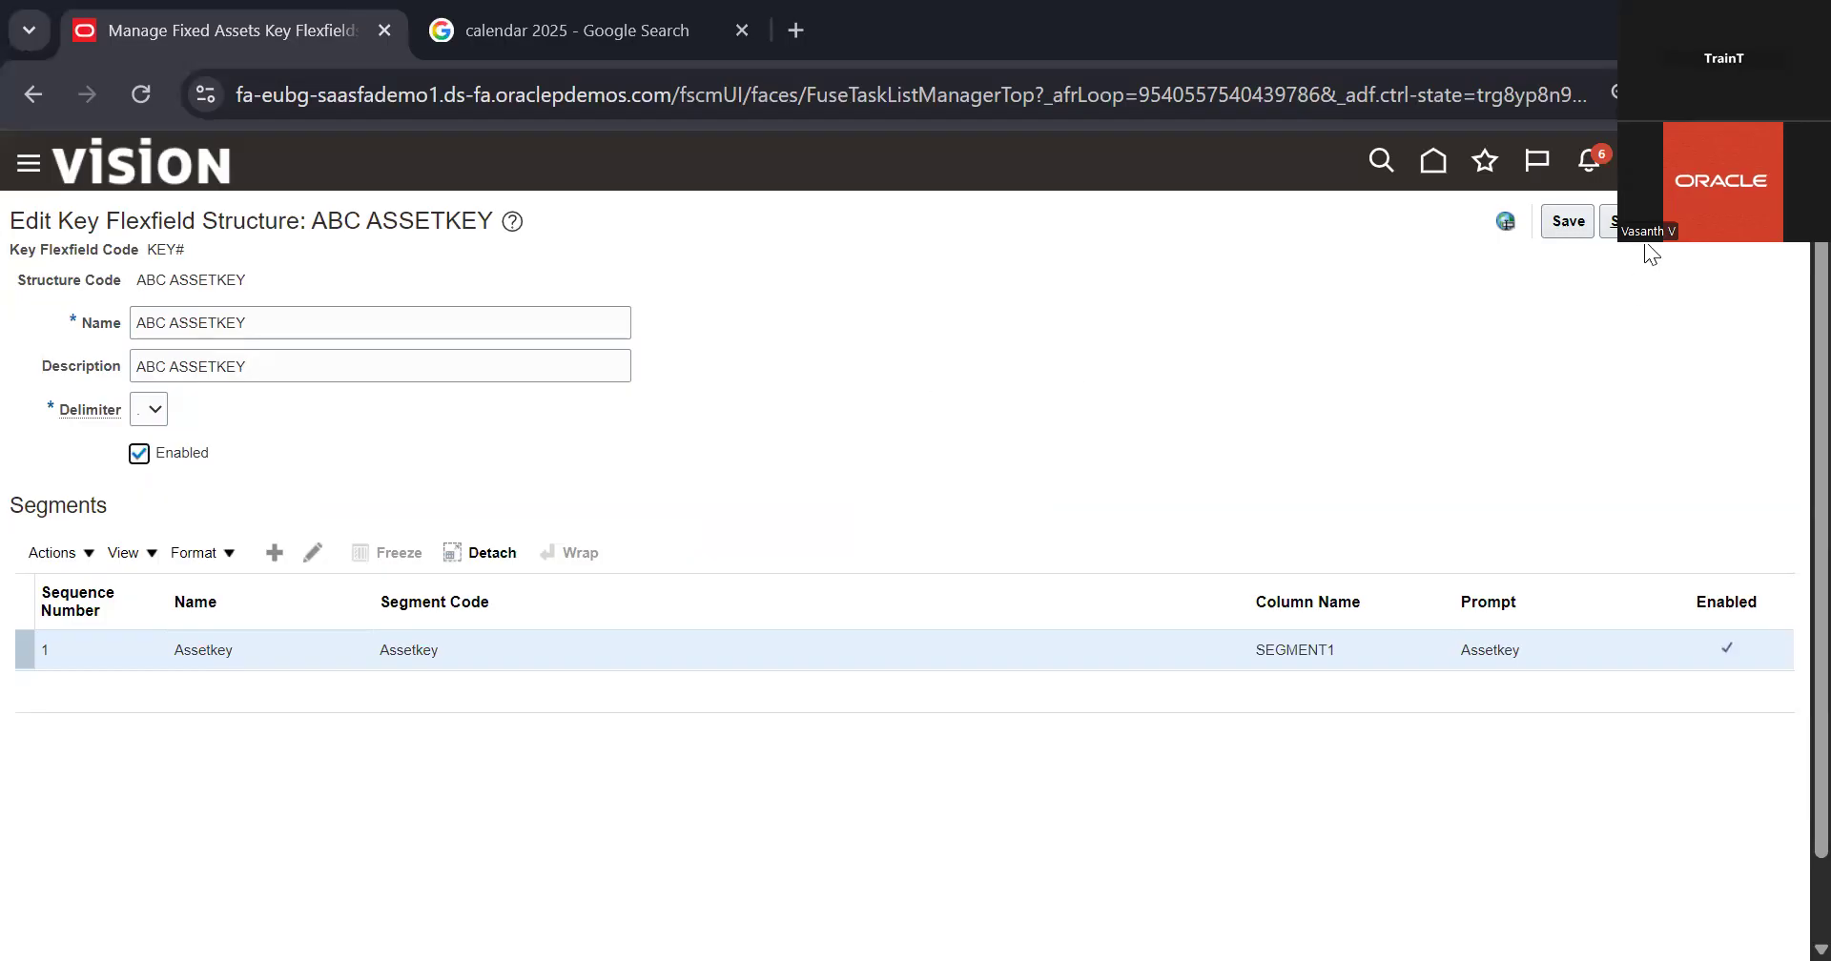
pyautogui.click(1674, 227)
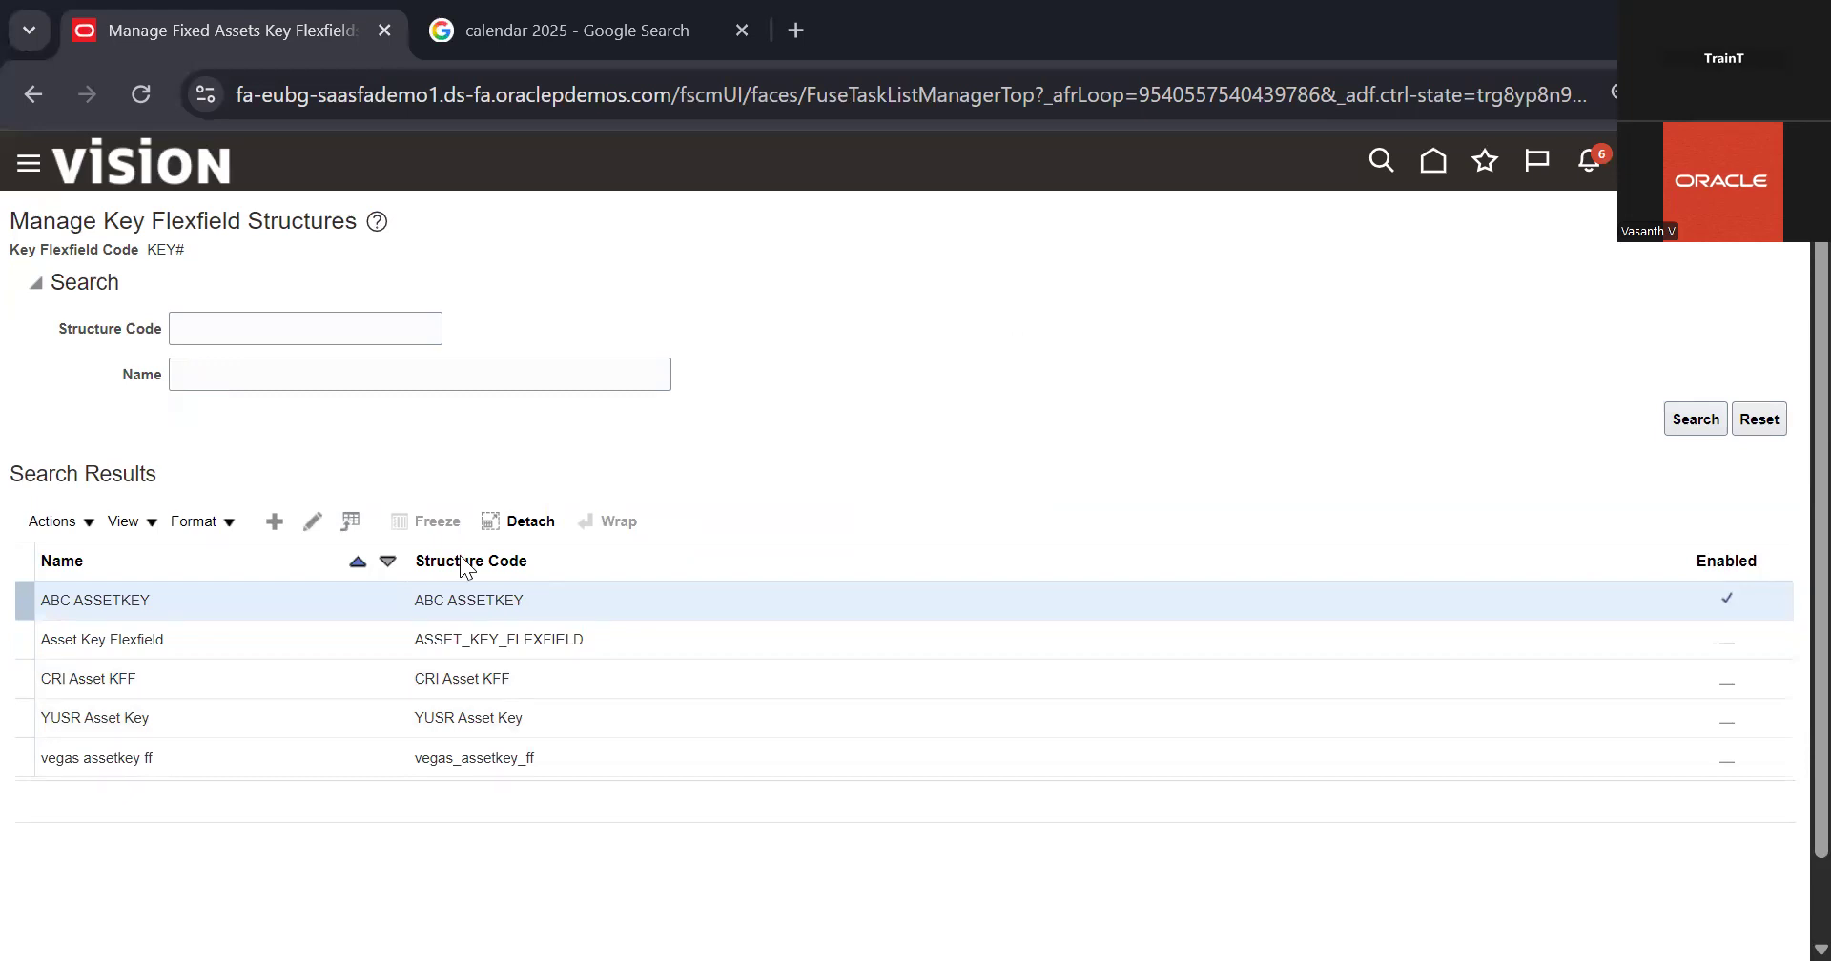
# Step: Among the Category Flexfield structures, disable Asset Category Flexfield and enable ABC CATEGORY FLEXFIELD, saving each change
pyautogui.click(303, 719)
pyautogui.click(612, 551)
pyautogui.click(1696, 419)
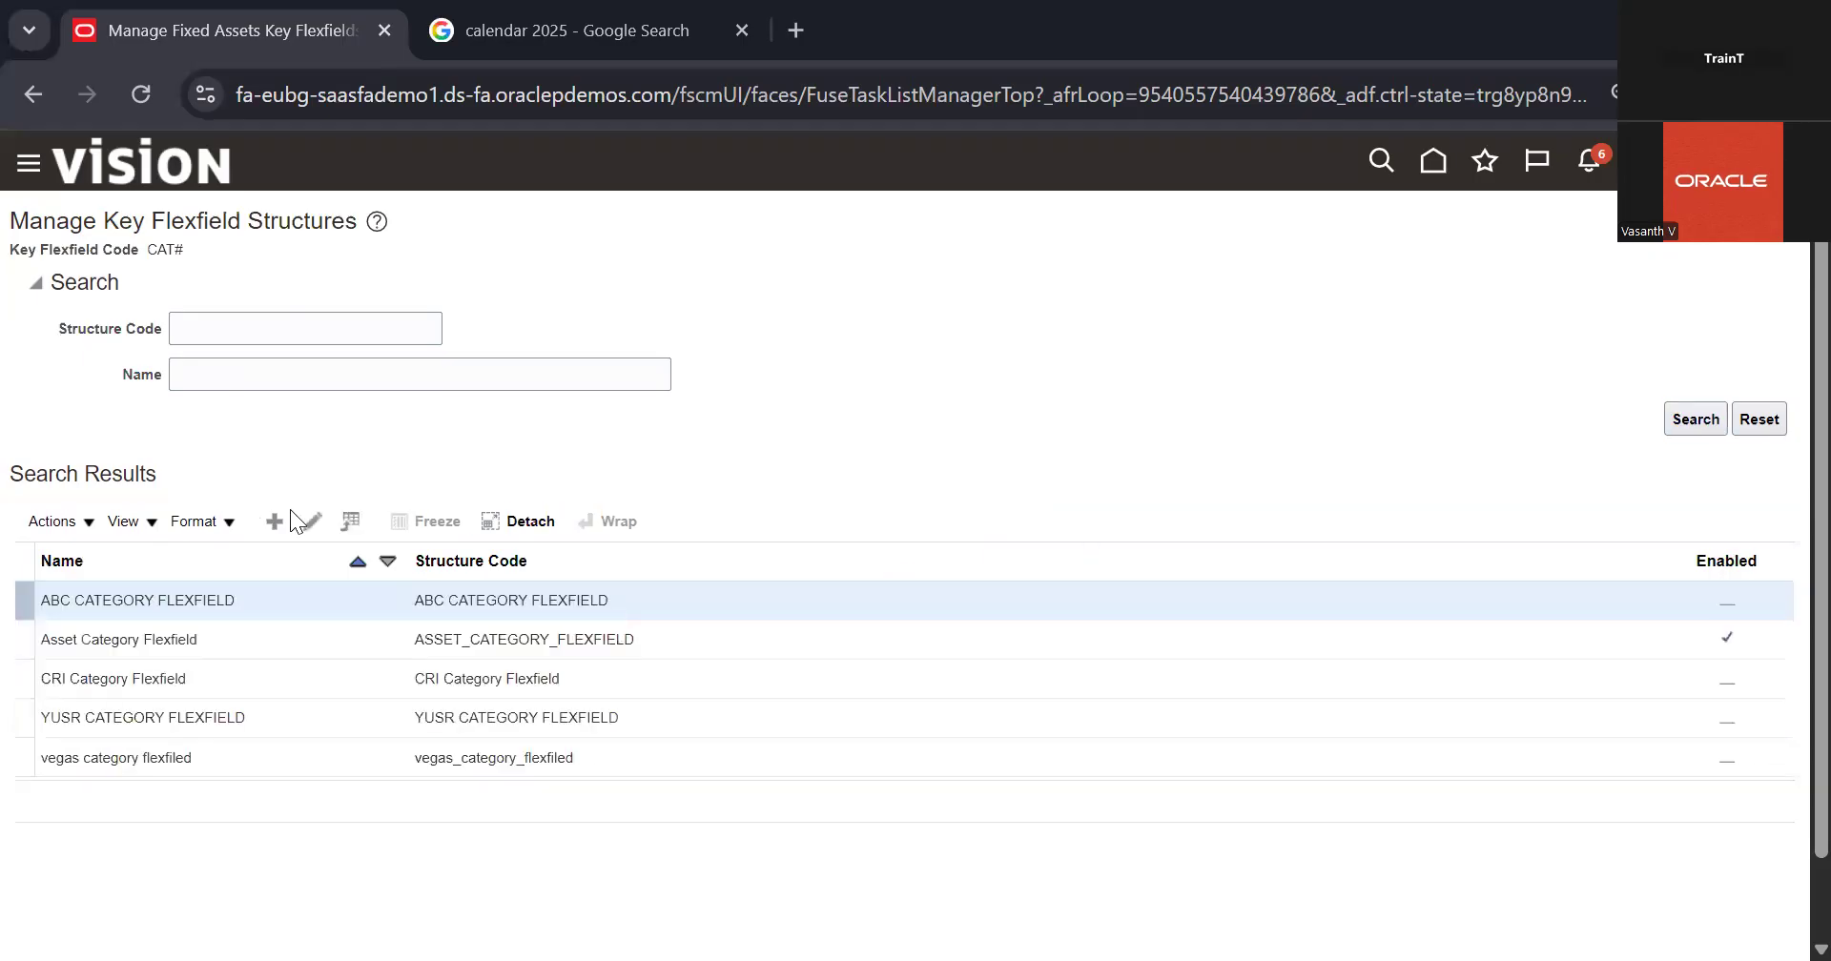
pyautogui.click(288, 637)
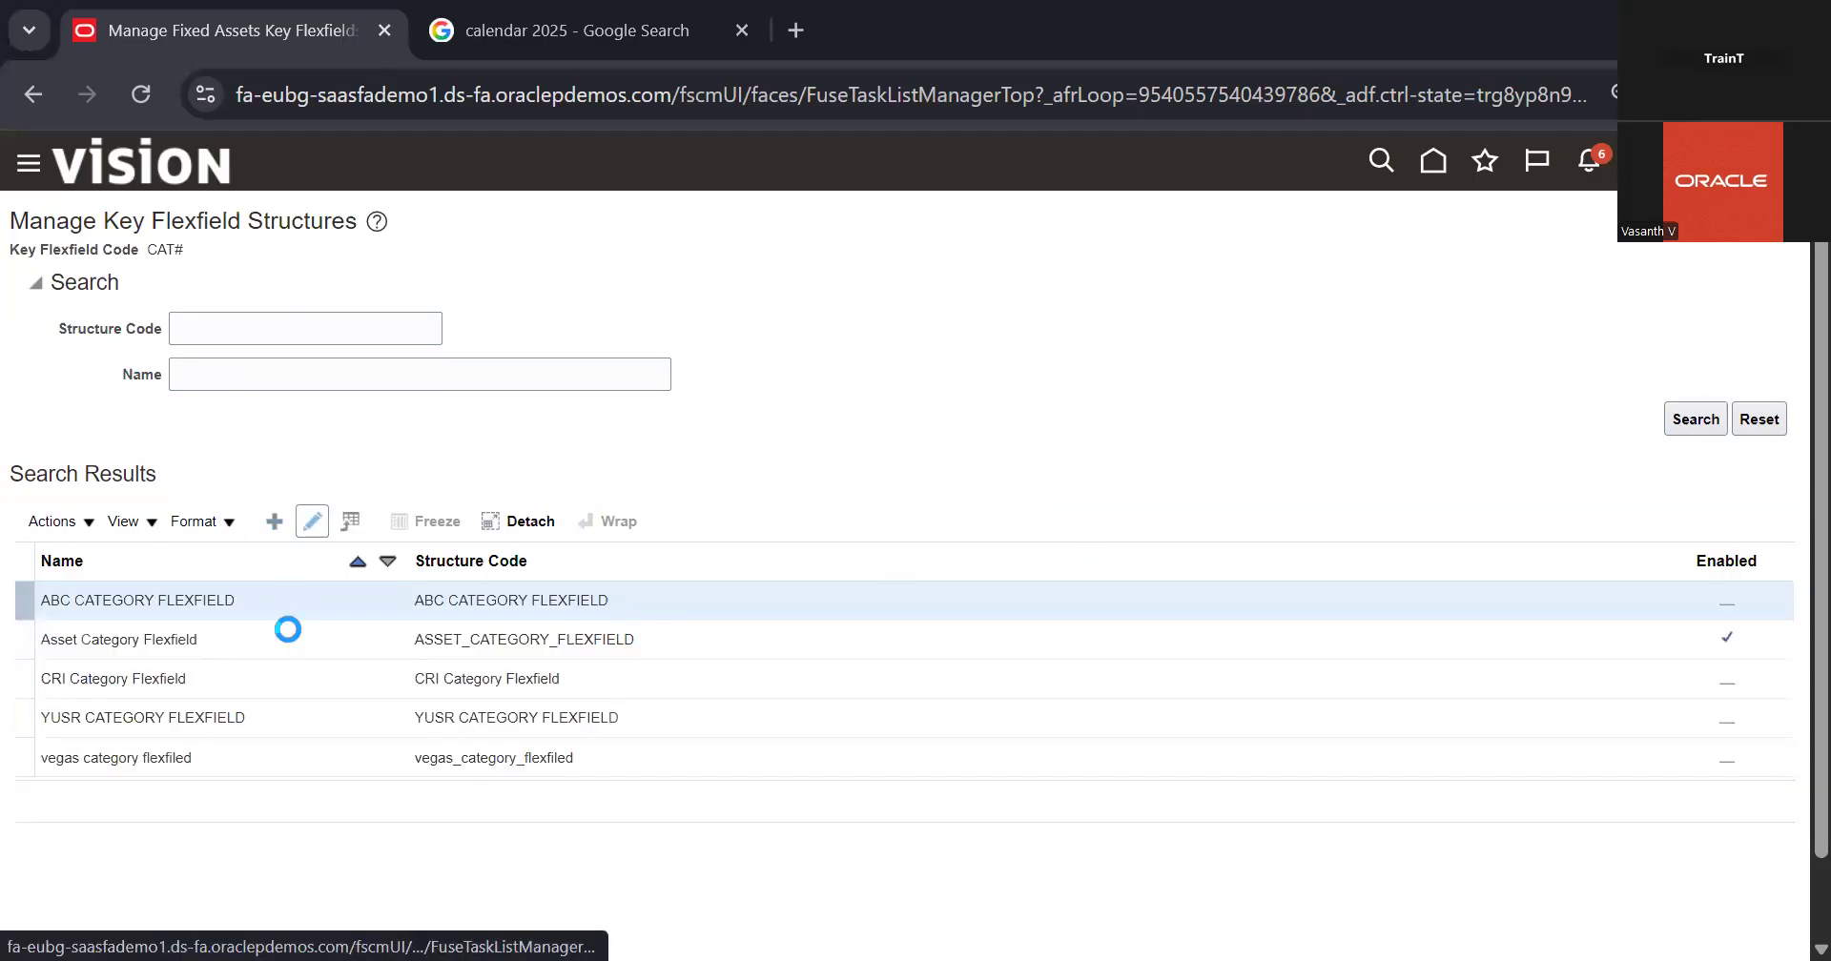
pyautogui.click(325, 519)
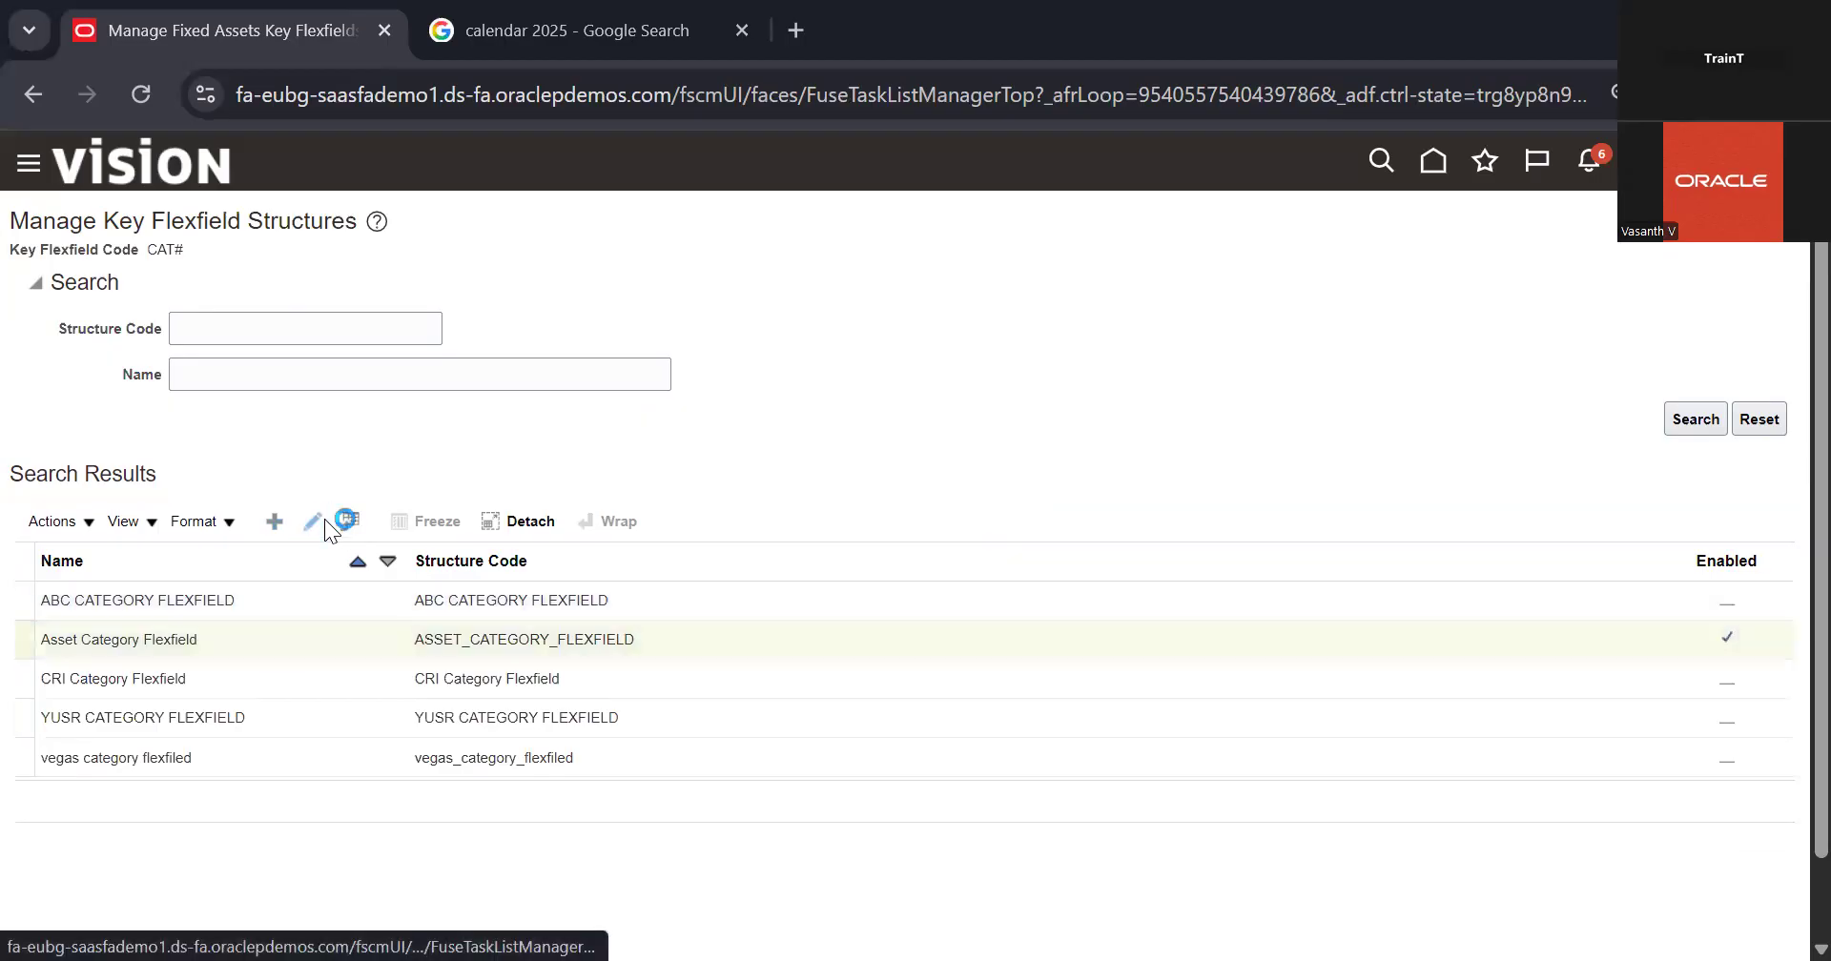
pyautogui.click(183, 453)
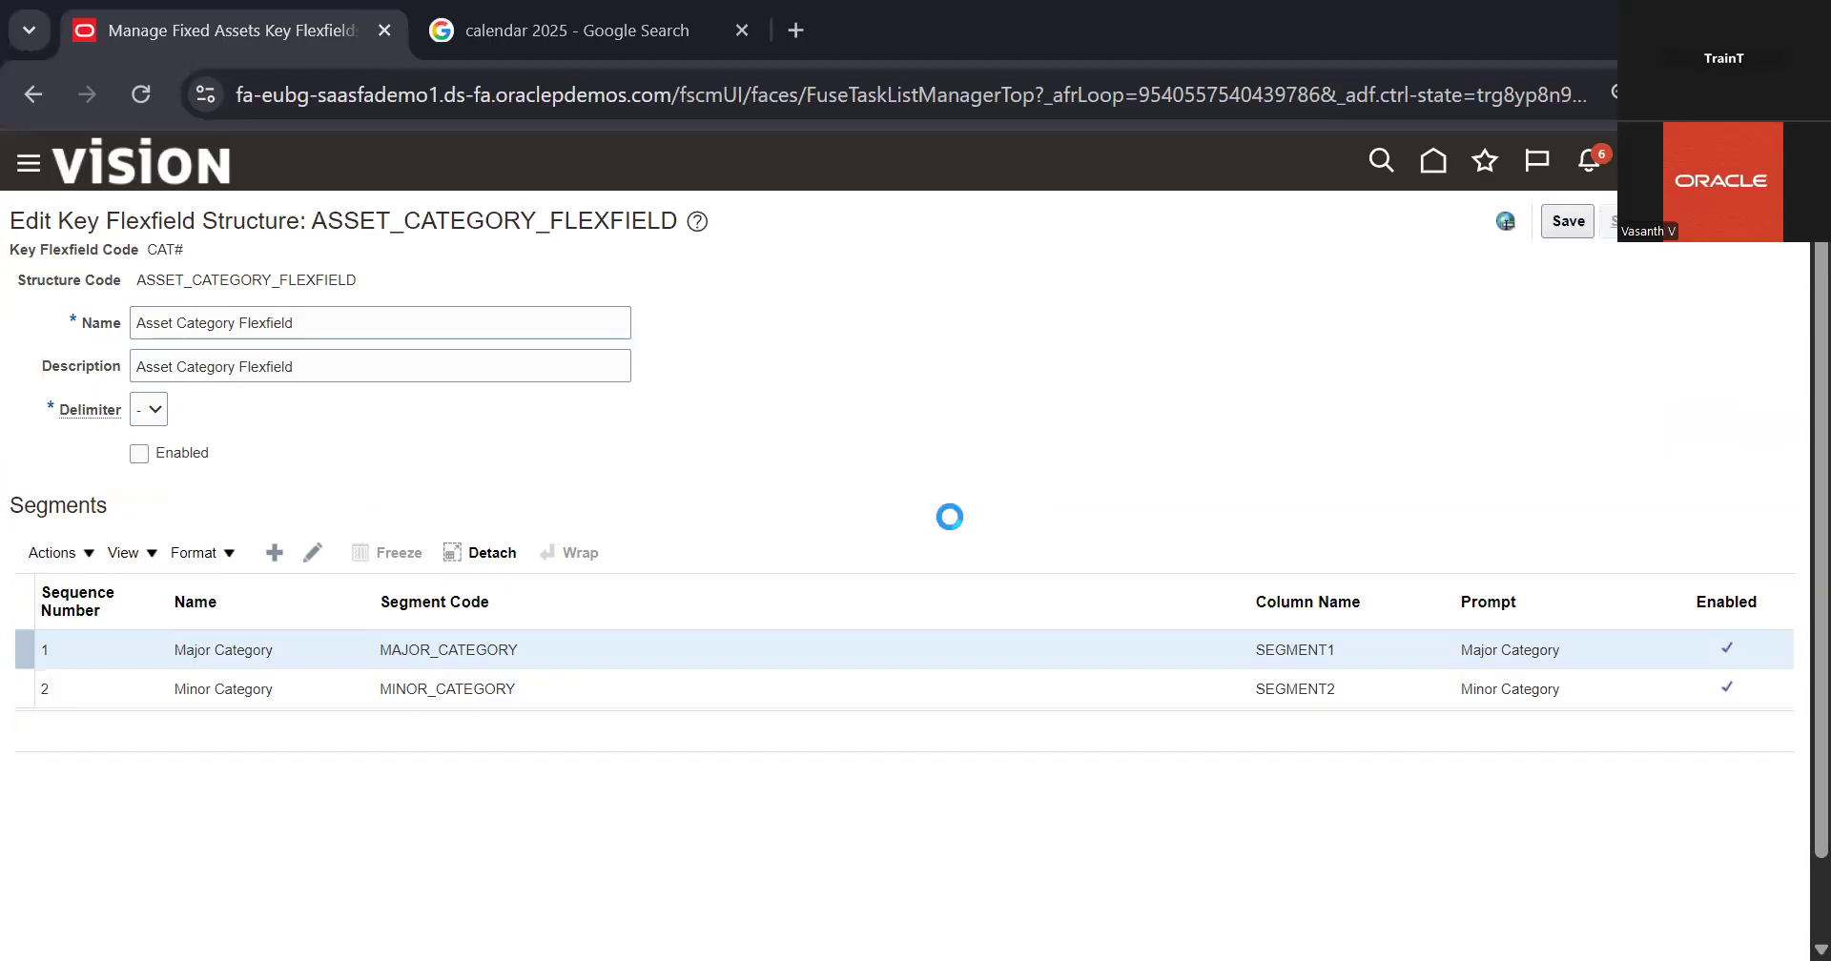
pyautogui.click(273, 609)
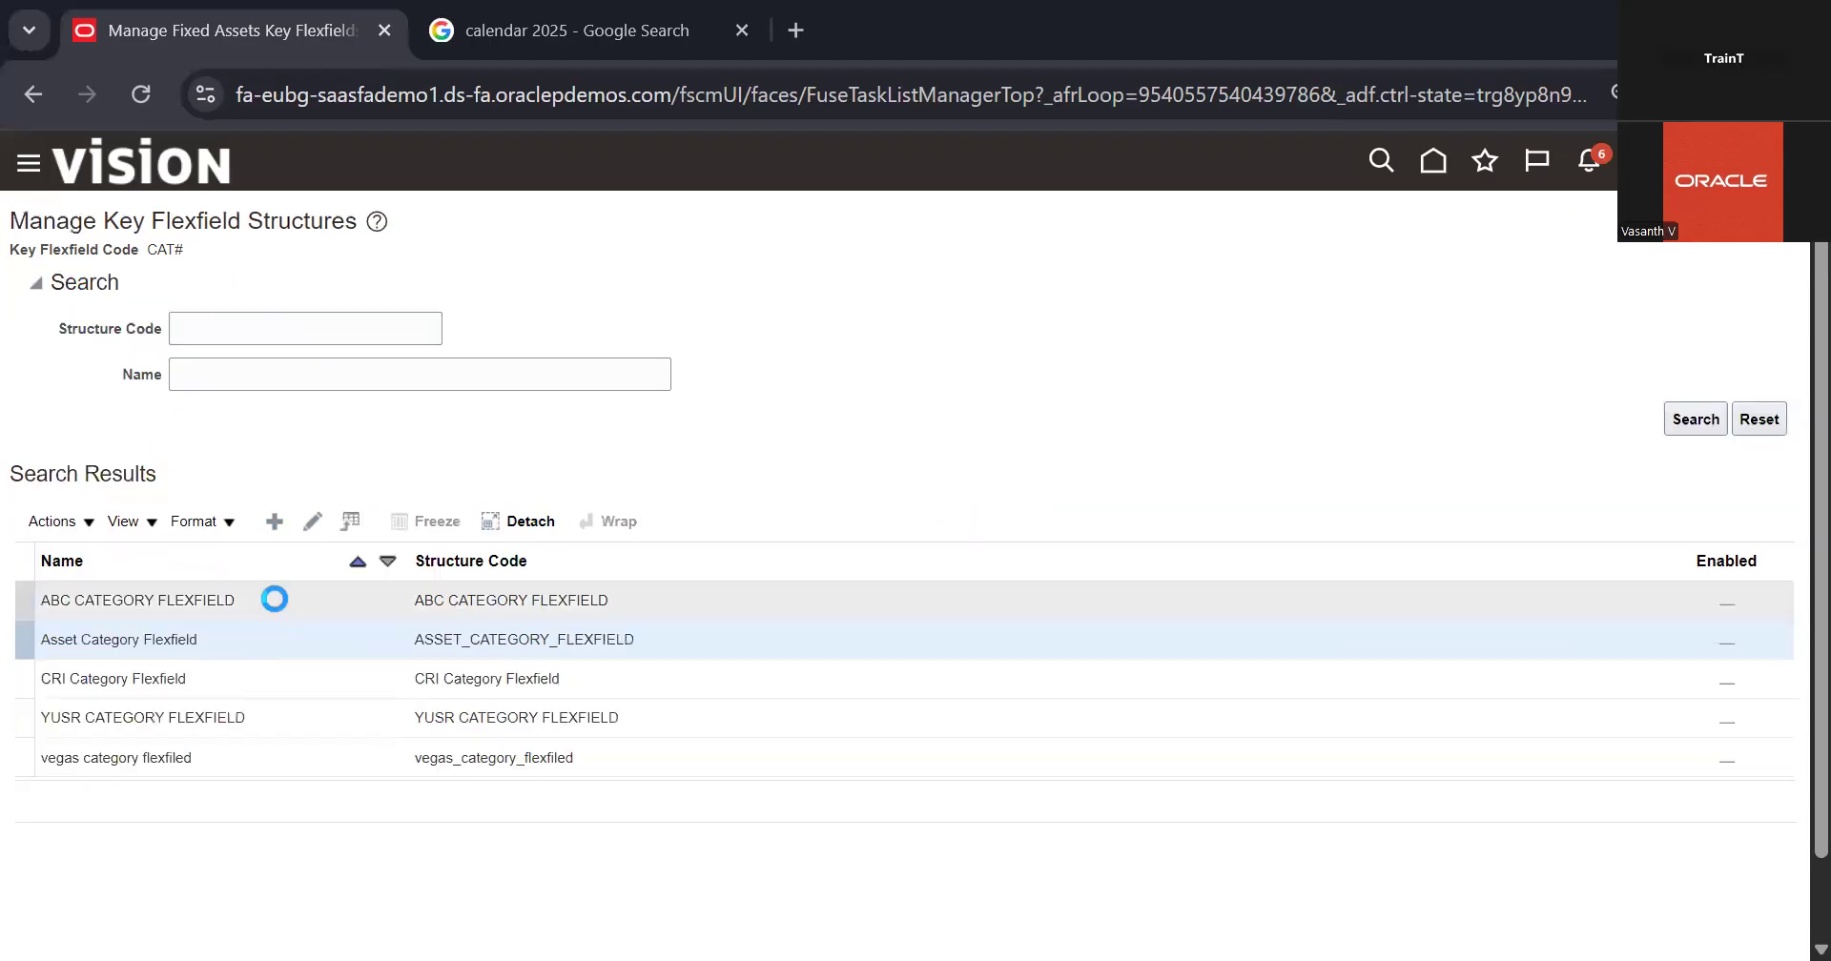
pyautogui.click(310, 525)
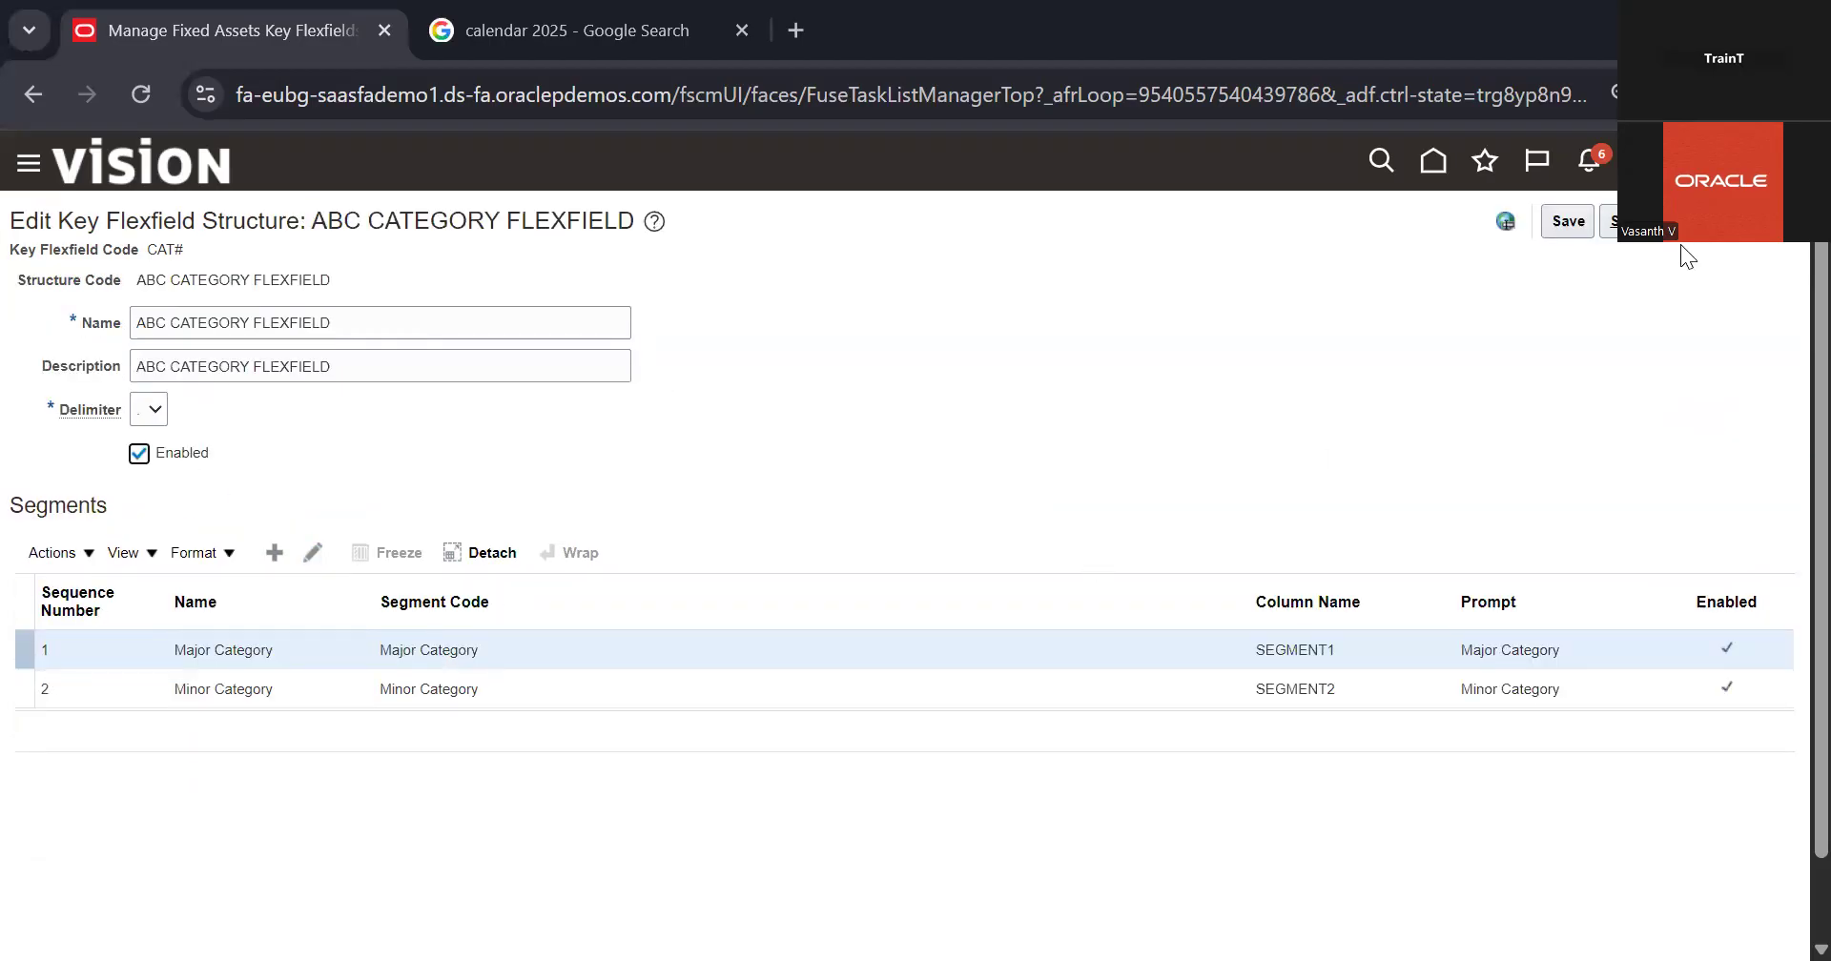
pyautogui.click(1660, 222)
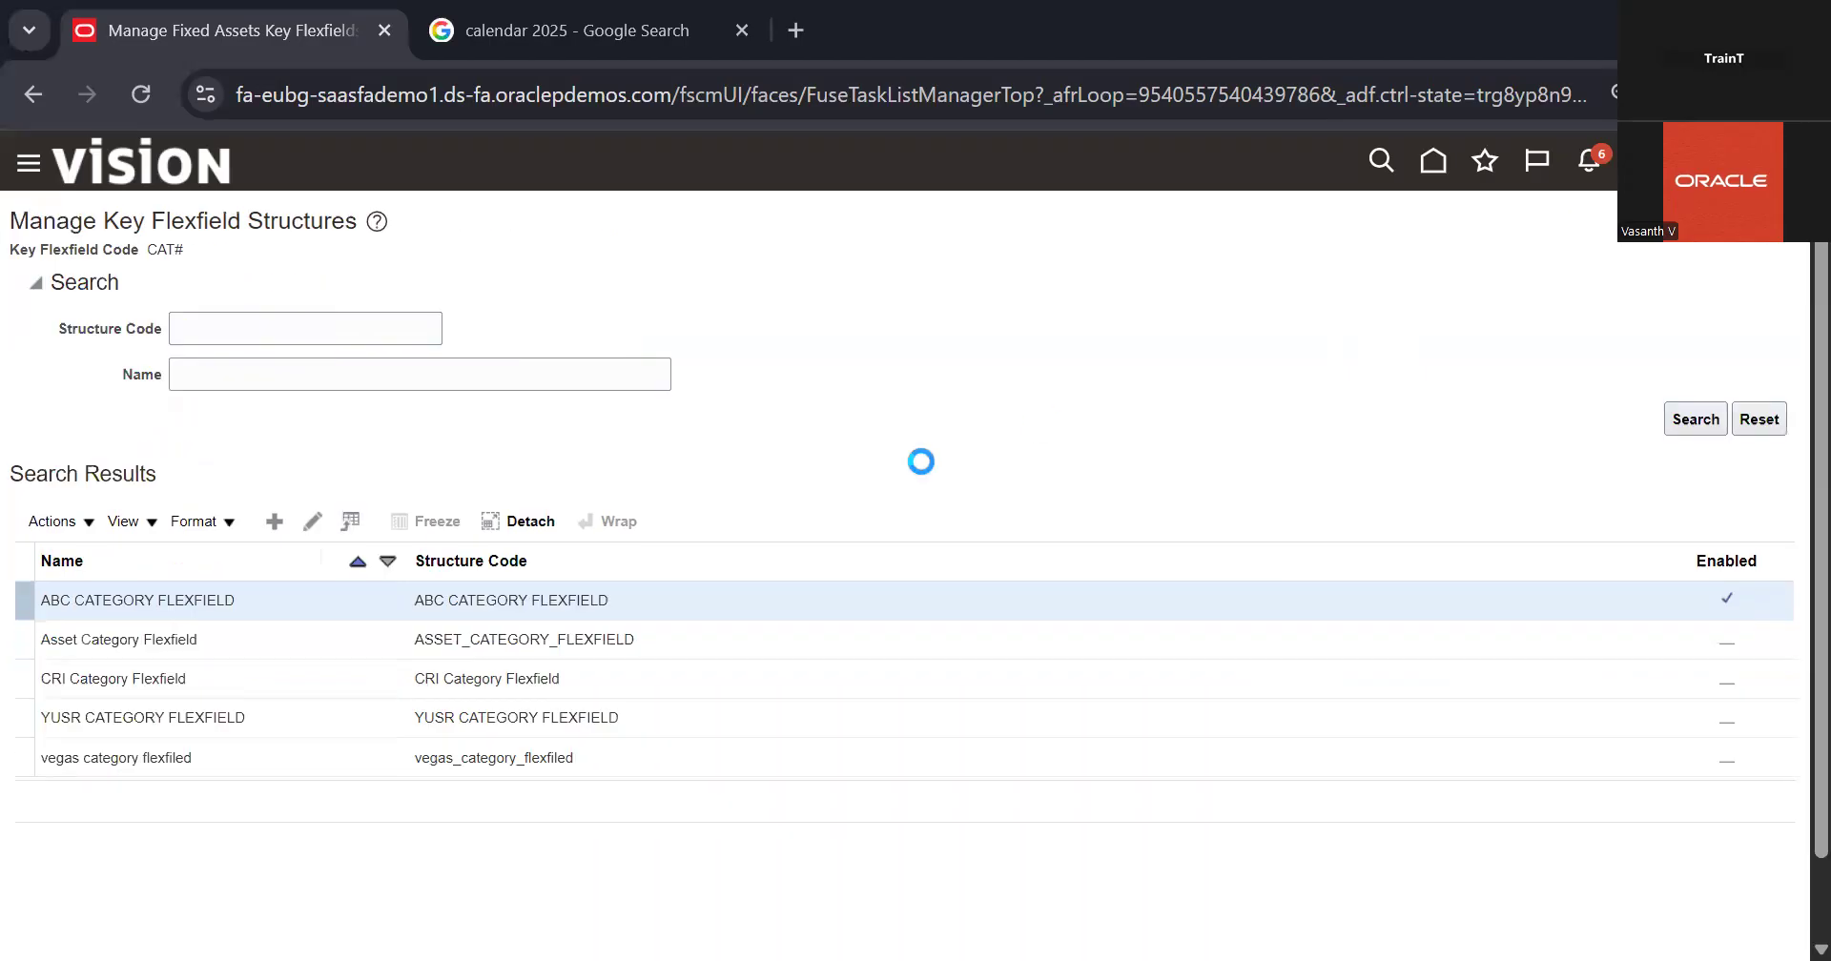
# Step: Among the Location Flexfield structures, disable Asset Location Flexfield and enable ABC LOCATION FLEXFIELD, then return to the key flexfields list
pyautogui.click(620, 760)
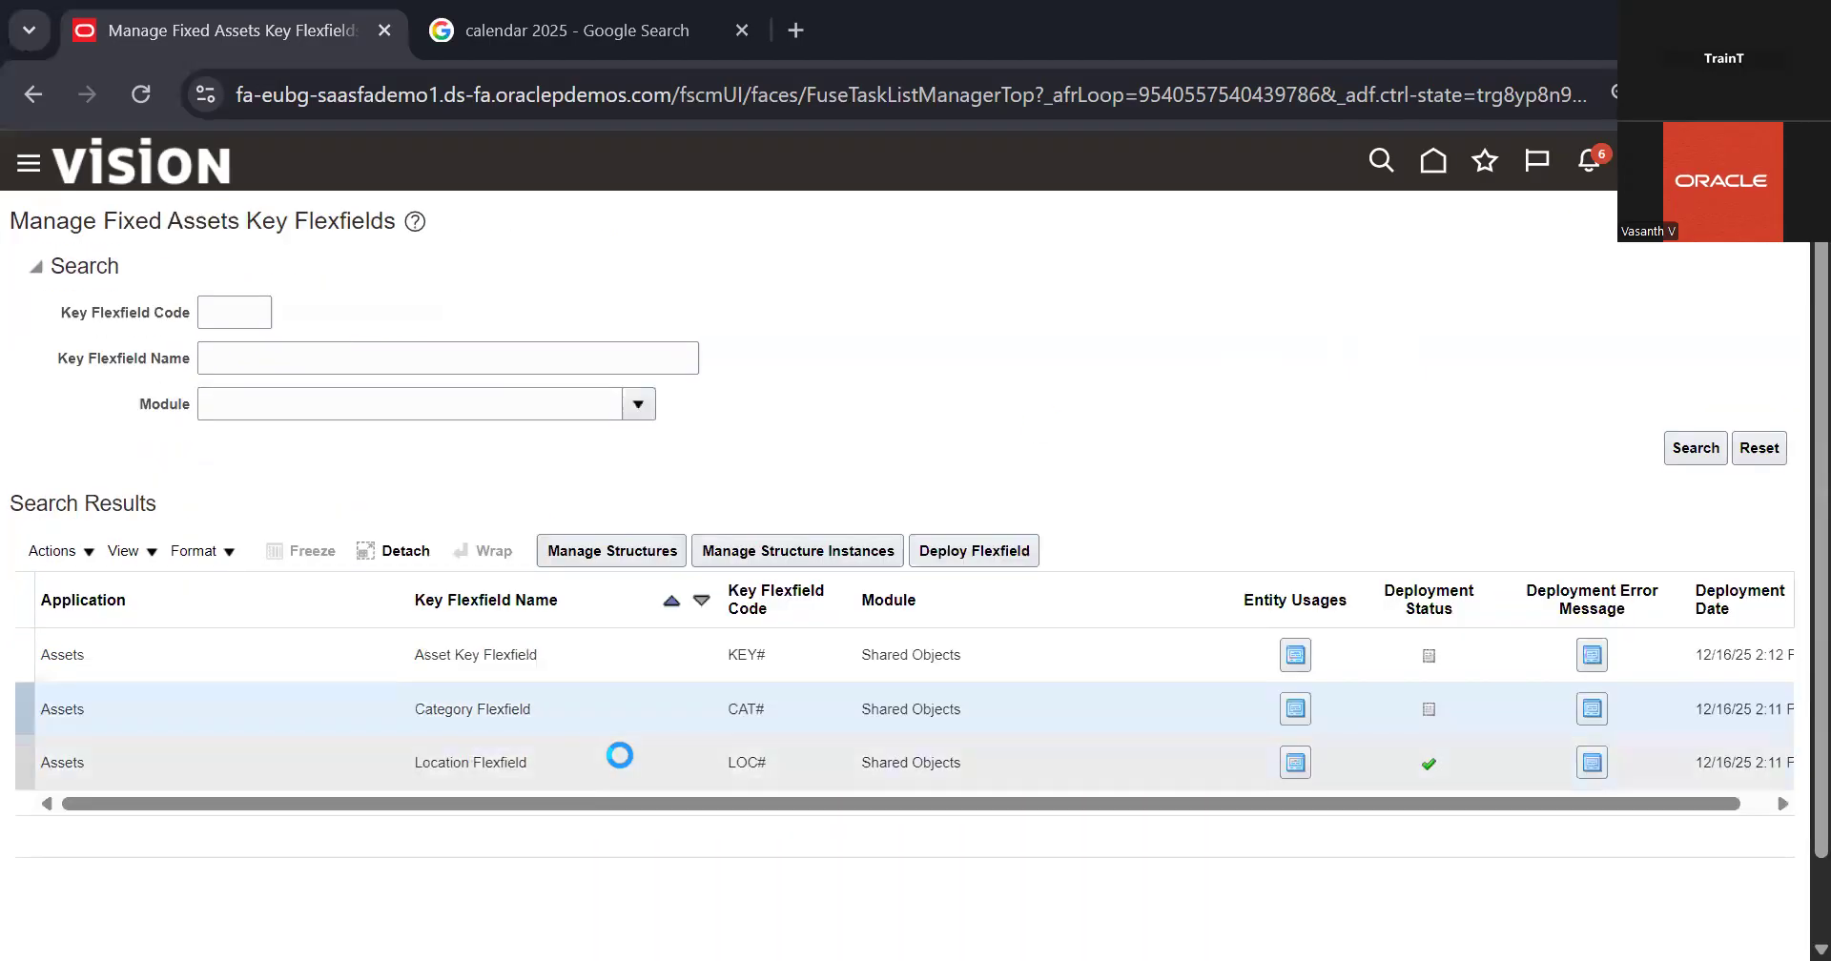
pyautogui.click(599, 551)
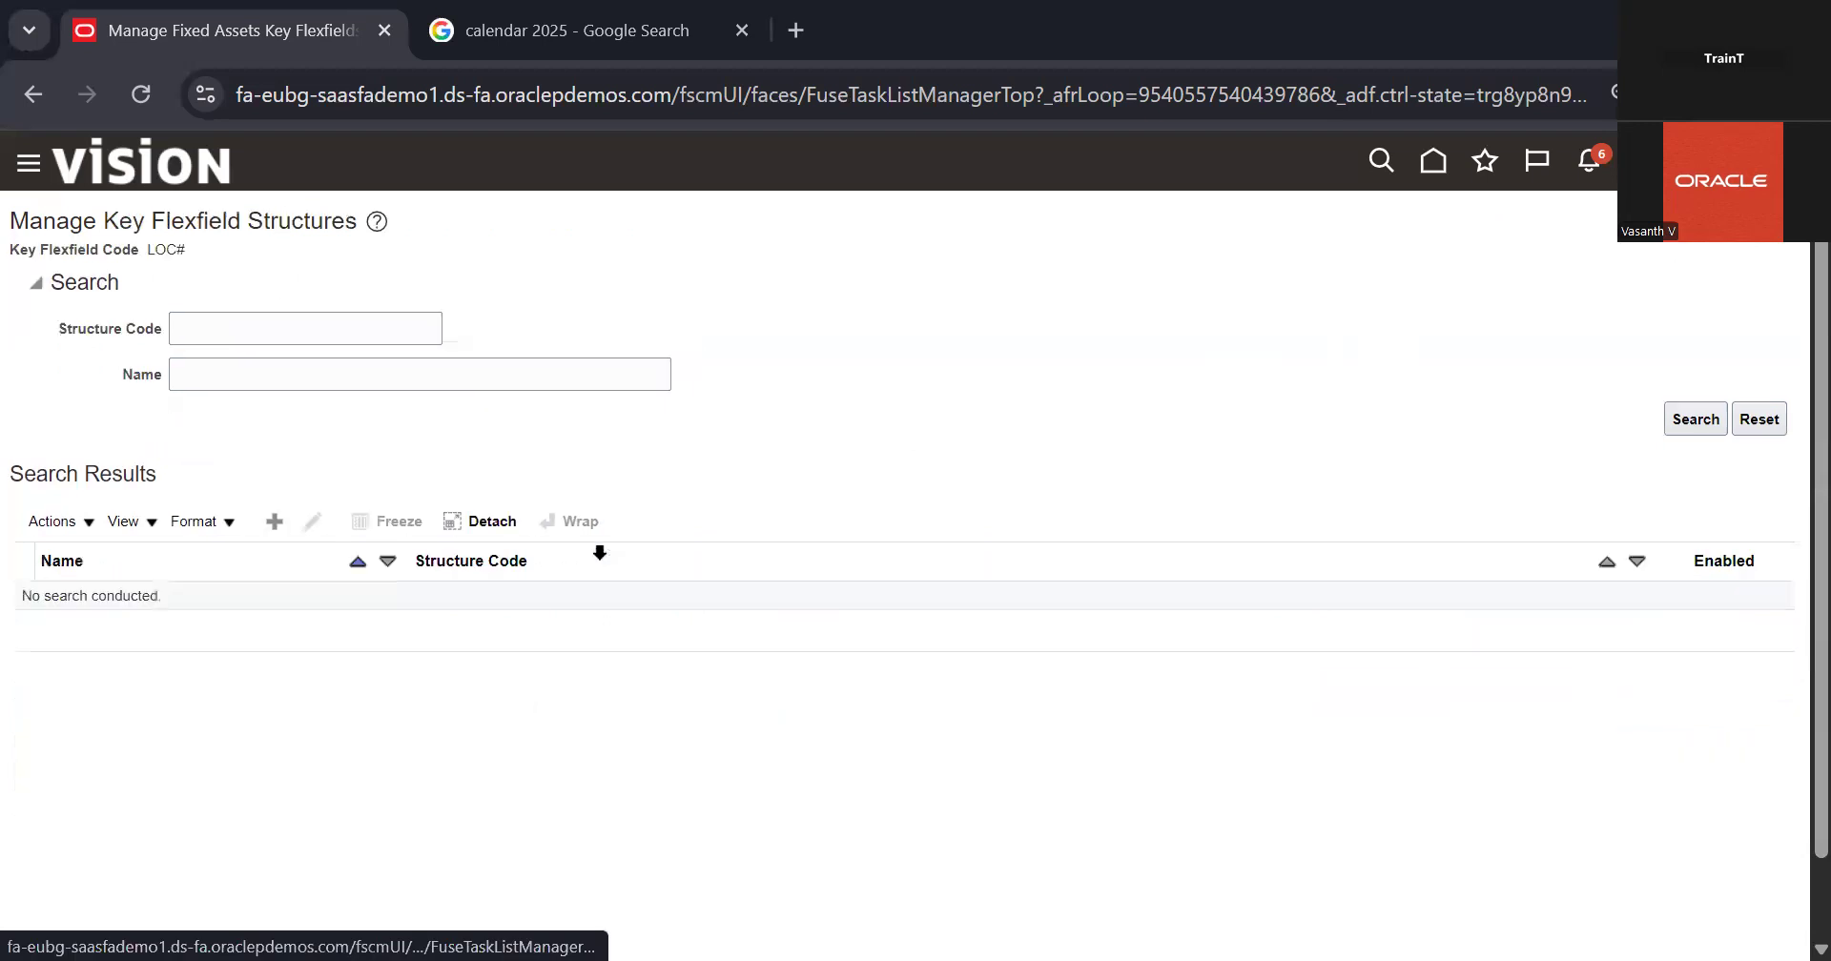
pyautogui.click(1696, 417)
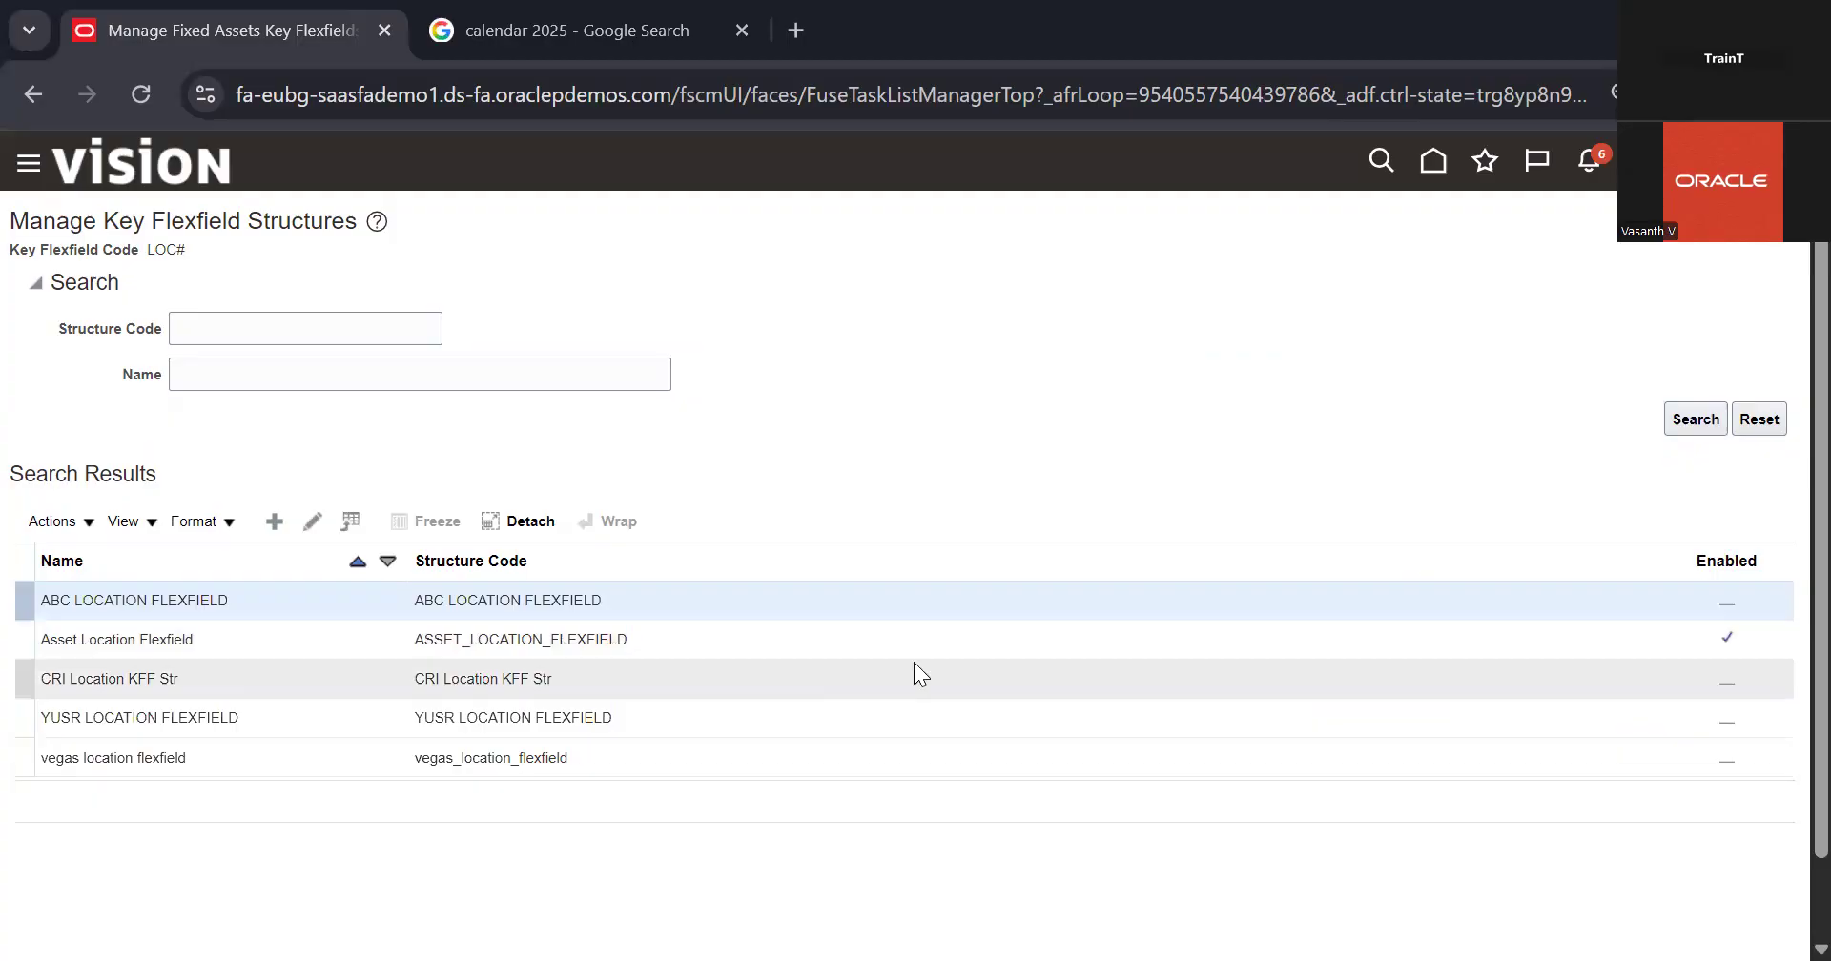
pyautogui.click(743, 635)
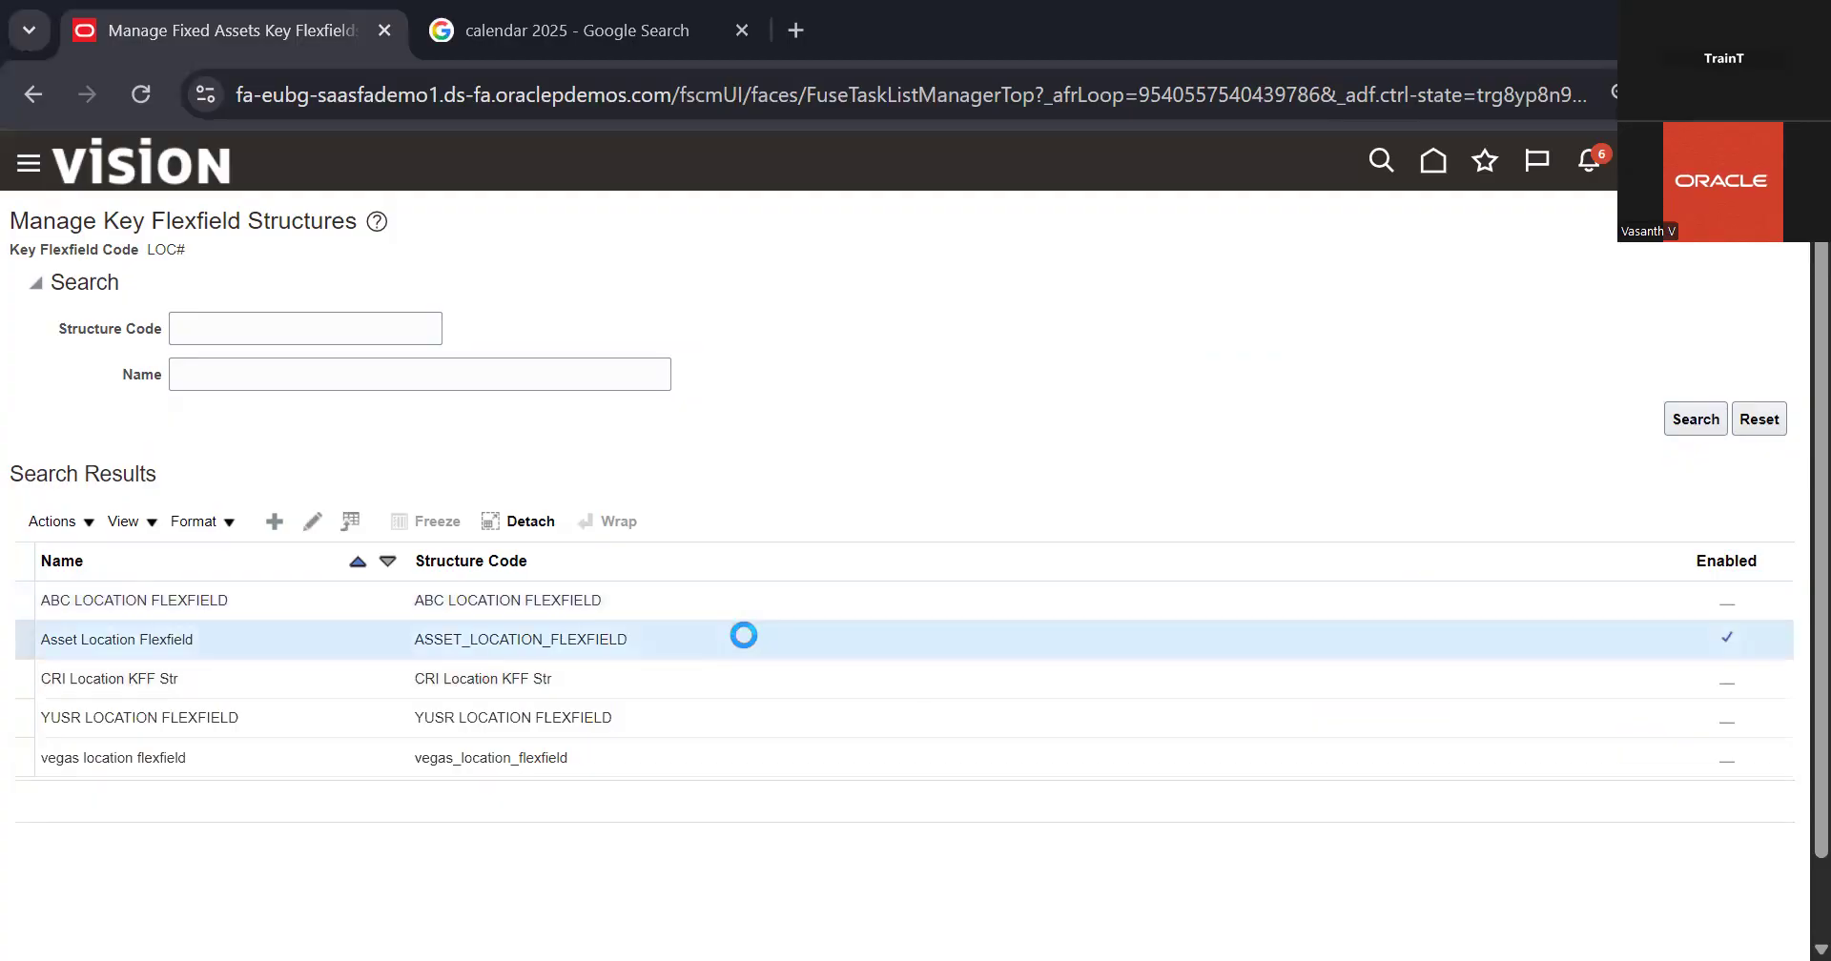
pyautogui.click(312, 521)
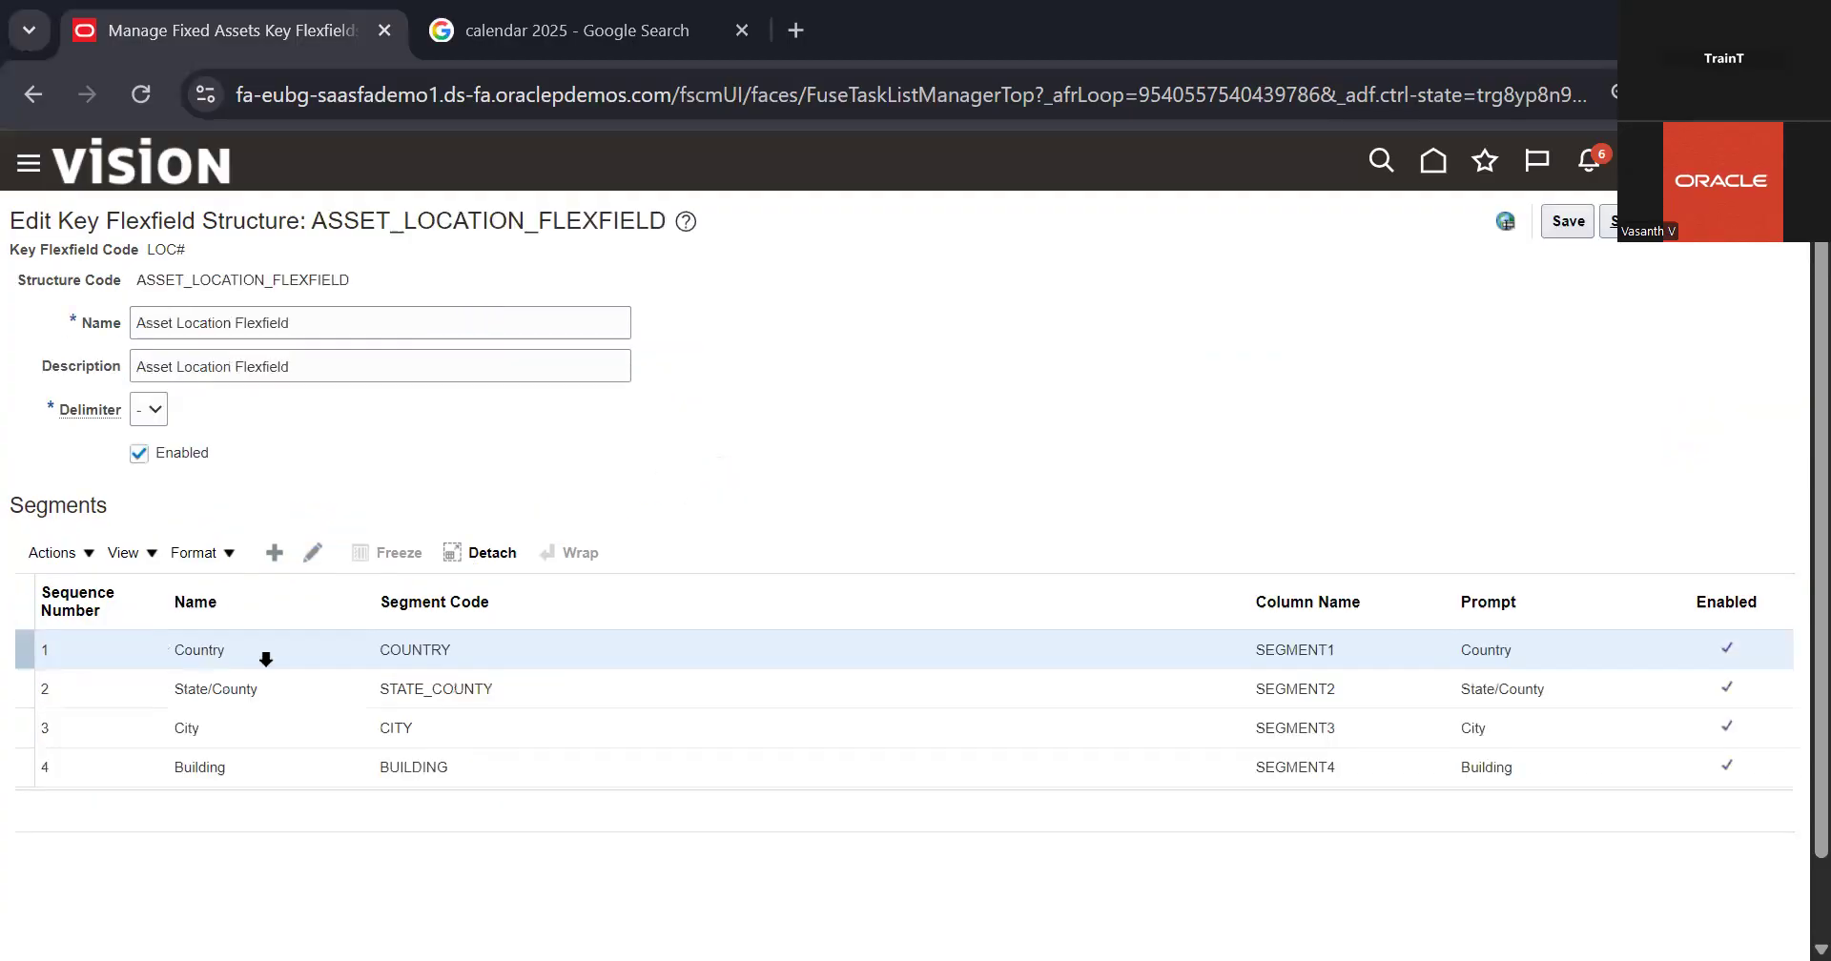
pyautogui.click(196, 454)
pyautogui.click(1650, 221)
pyautogui.click(351, 600)
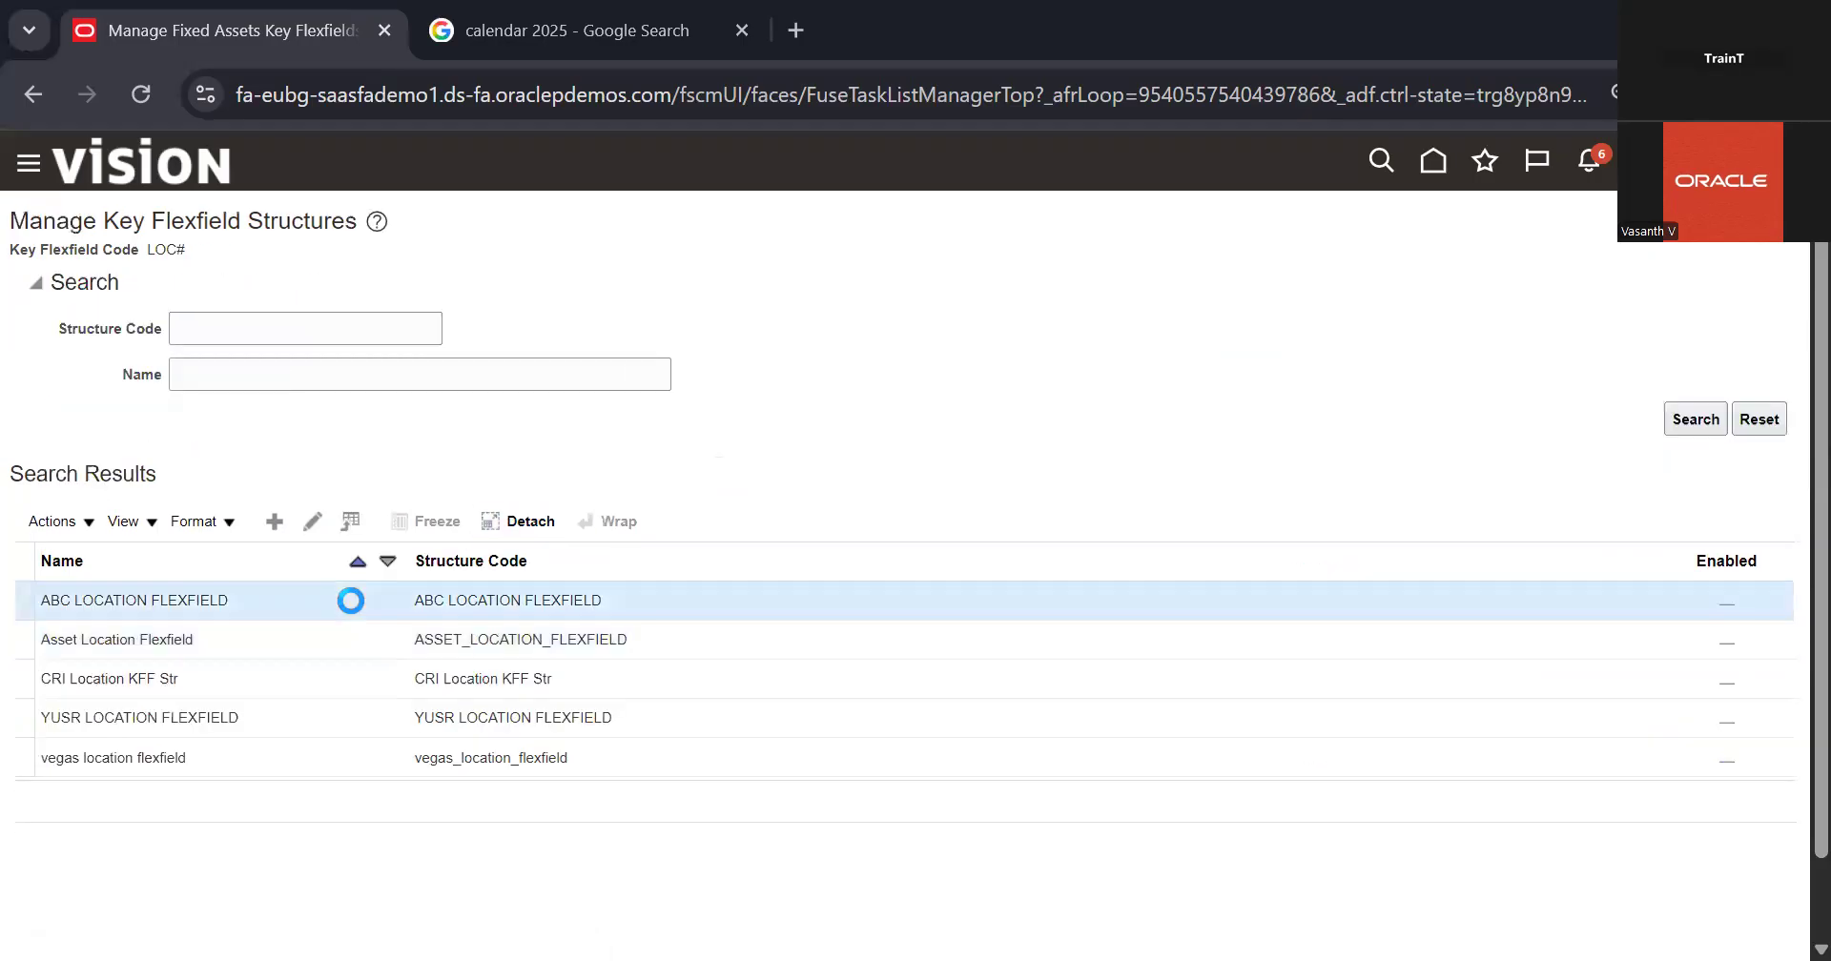
pyautogui.click(315, 523)
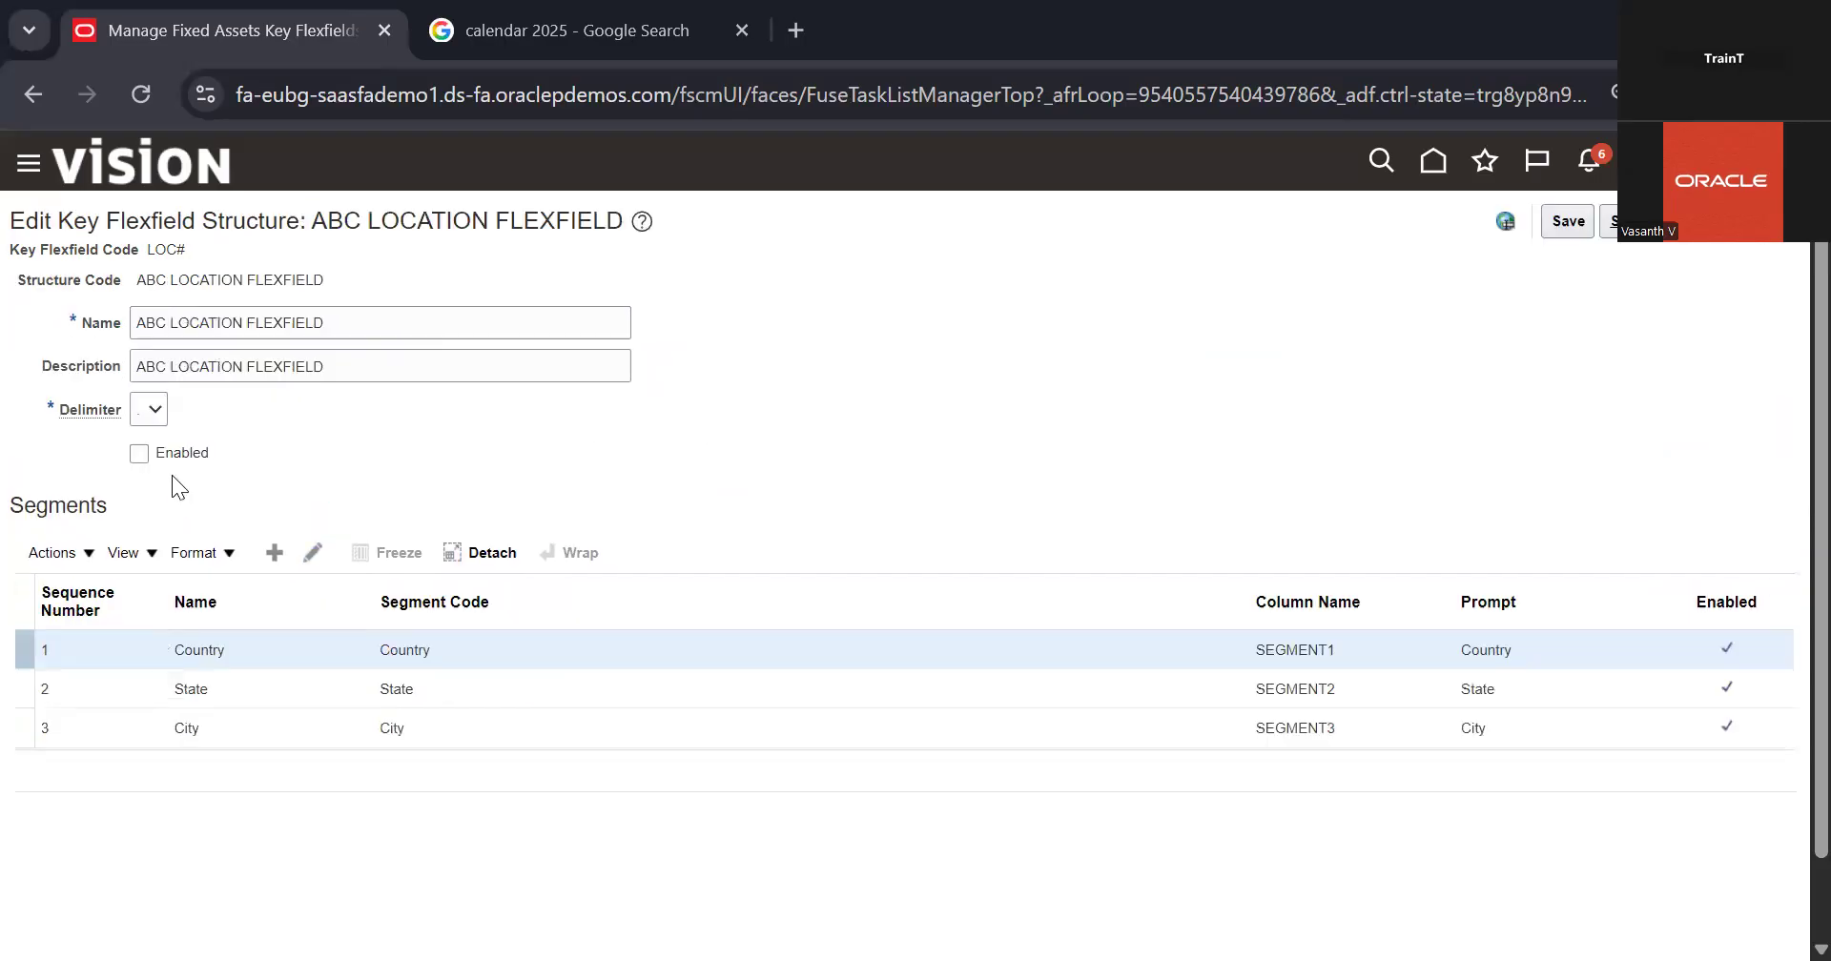
pyautogui.click(194, 463)
pyautogui.click(1665, 229)
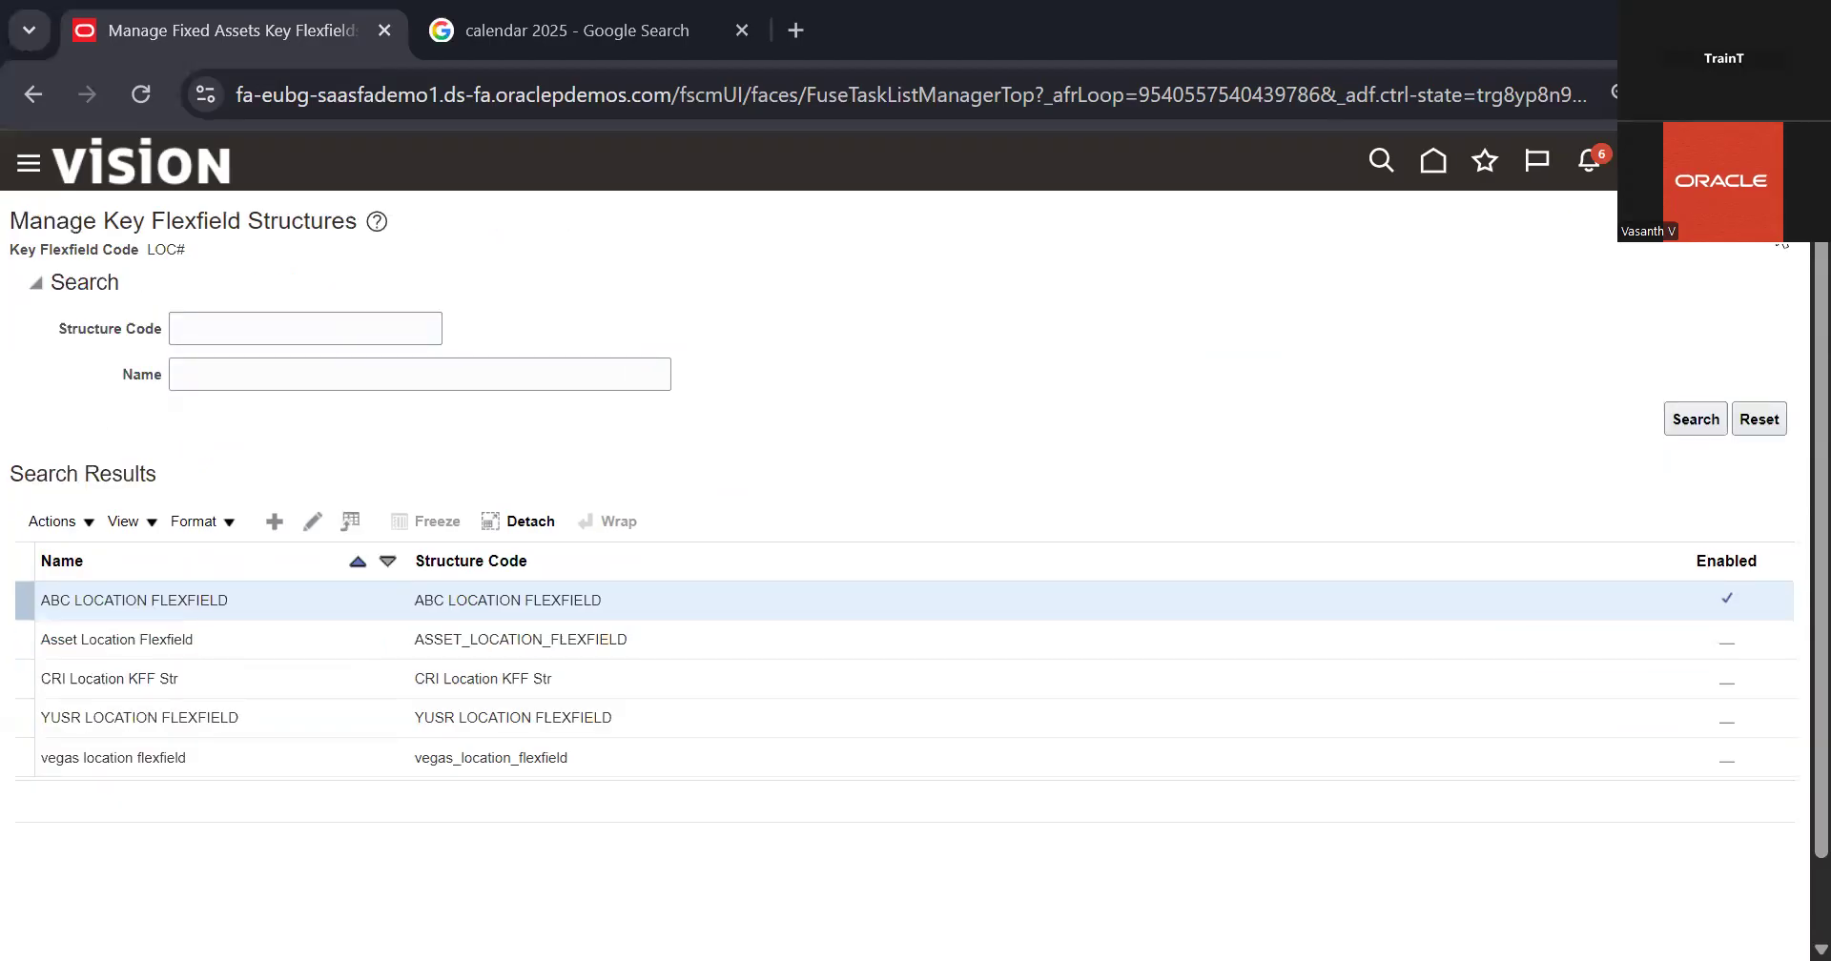
pyautogui.click(1778, 243)
# Step: Deploy the Asset Key, Category and Location flexfields one after another from the key flexfields list
pyautogui.click(728, 642)
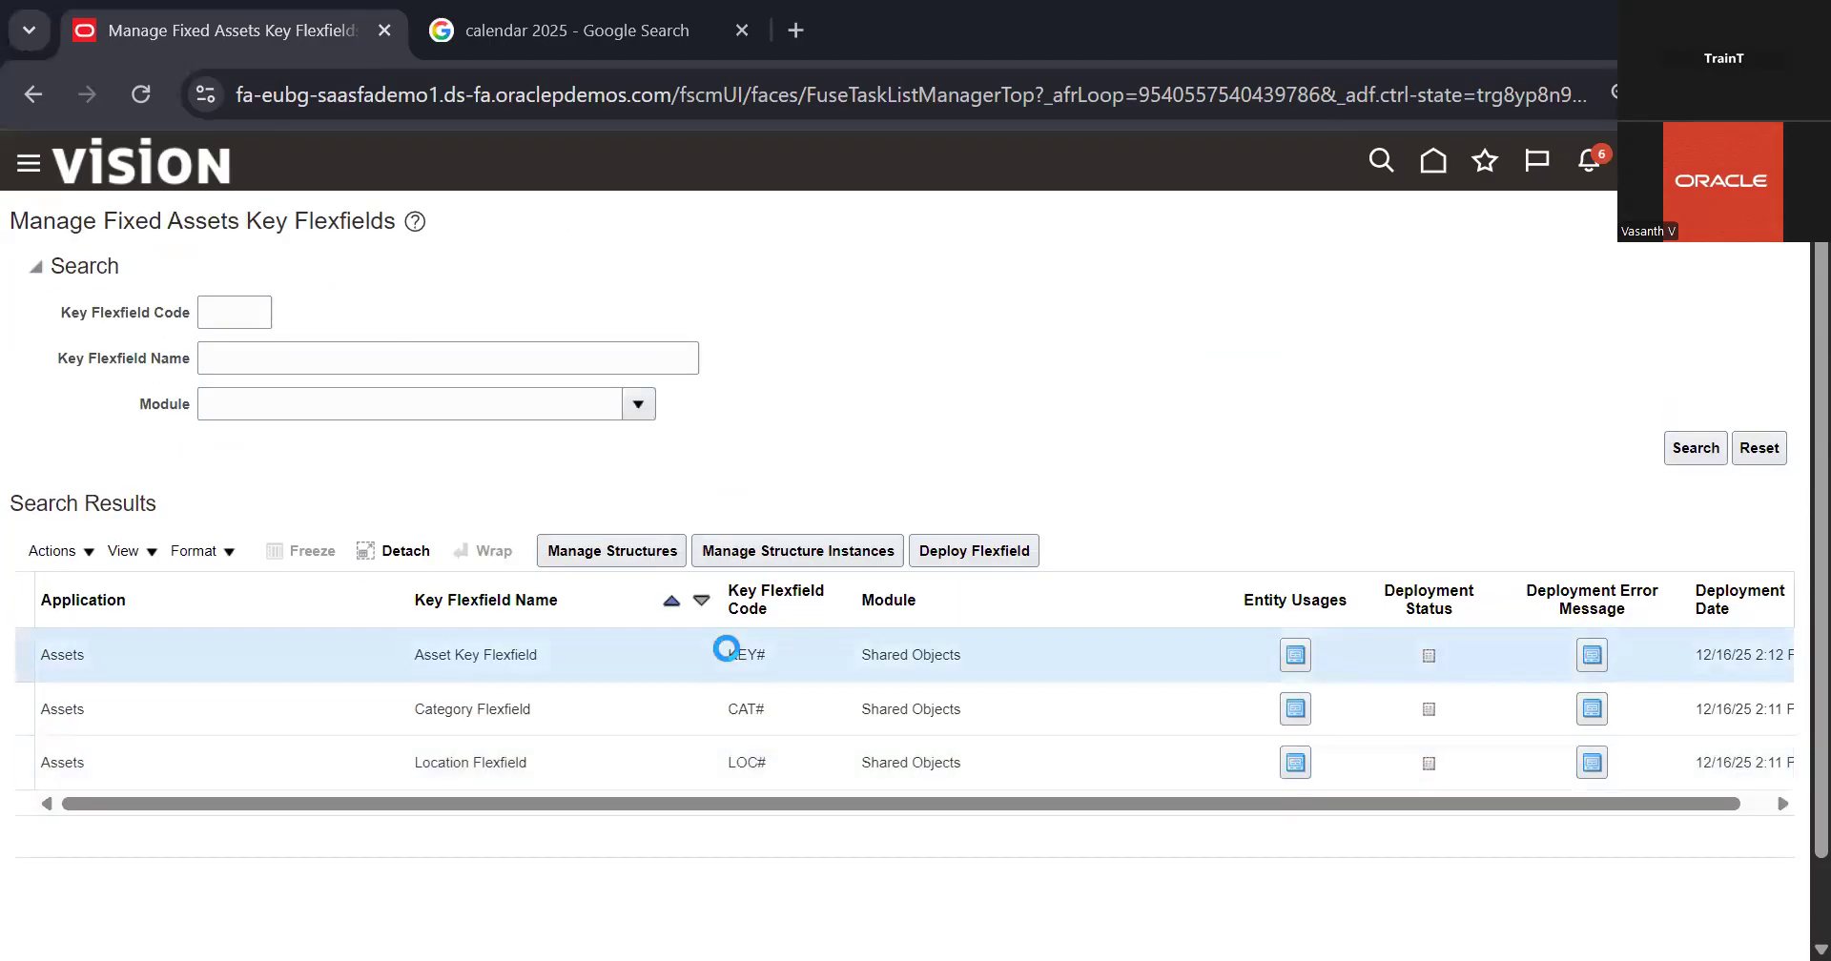
pyautogui.click(1036, 550)
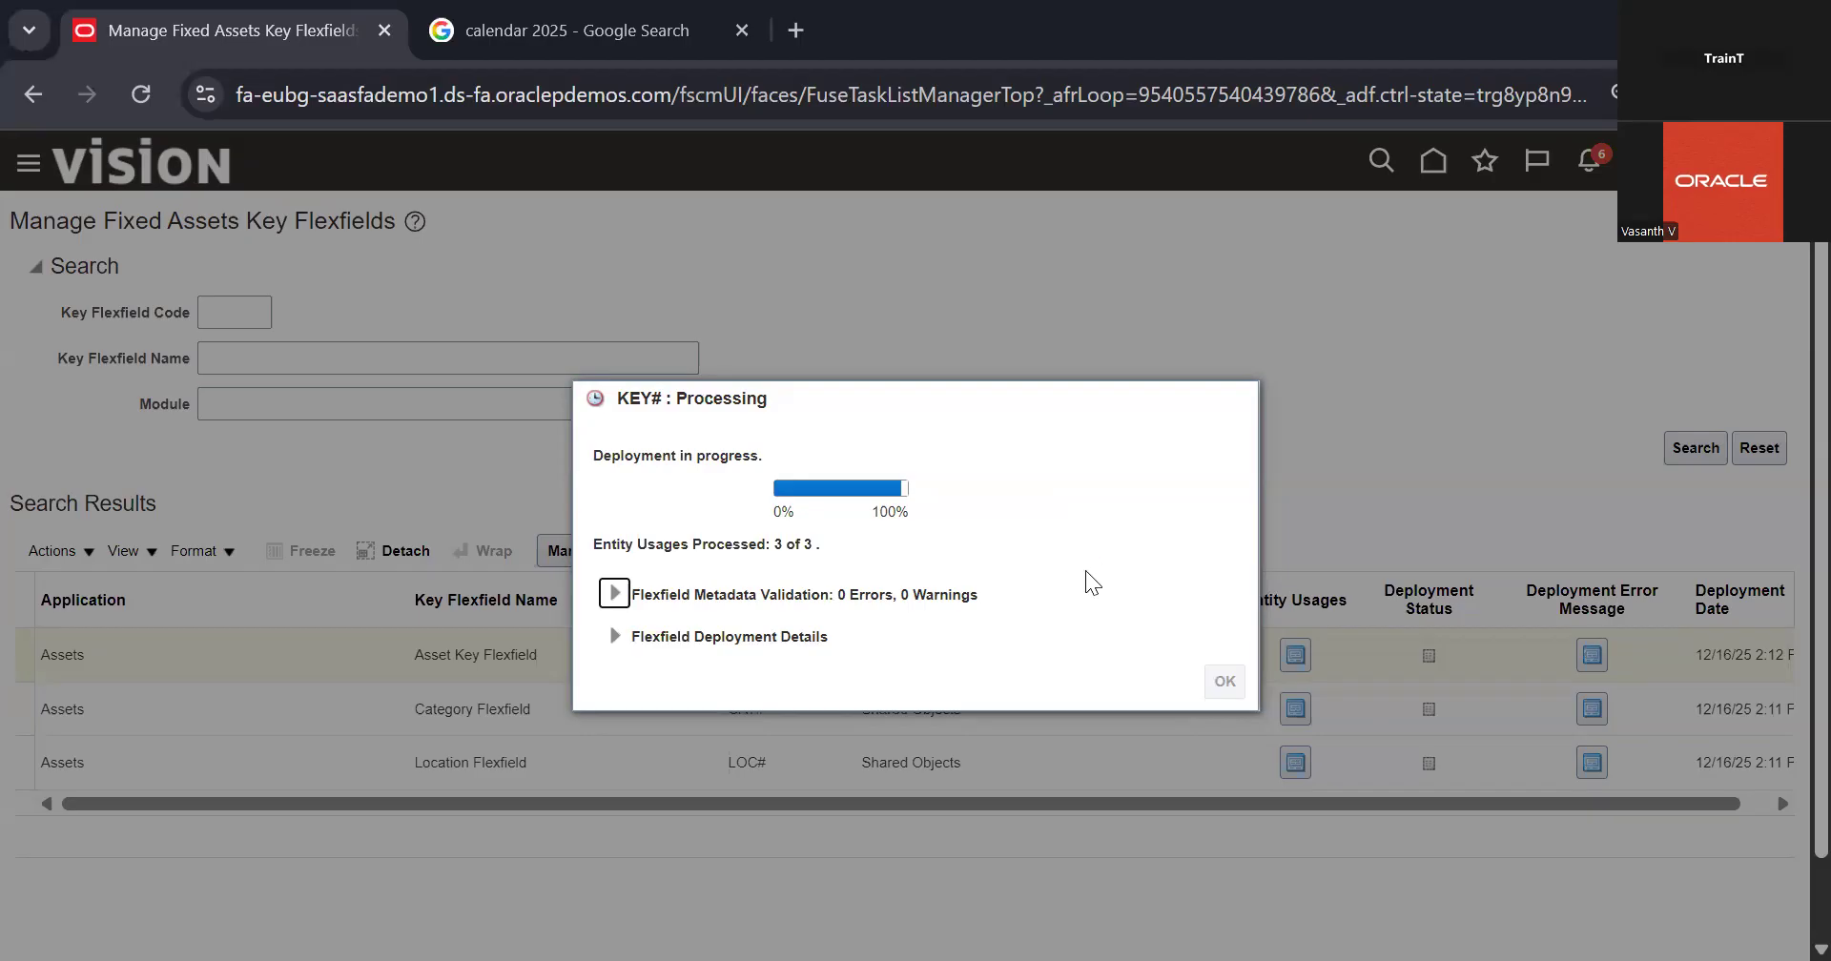
pyautogui.click(1225, 704)
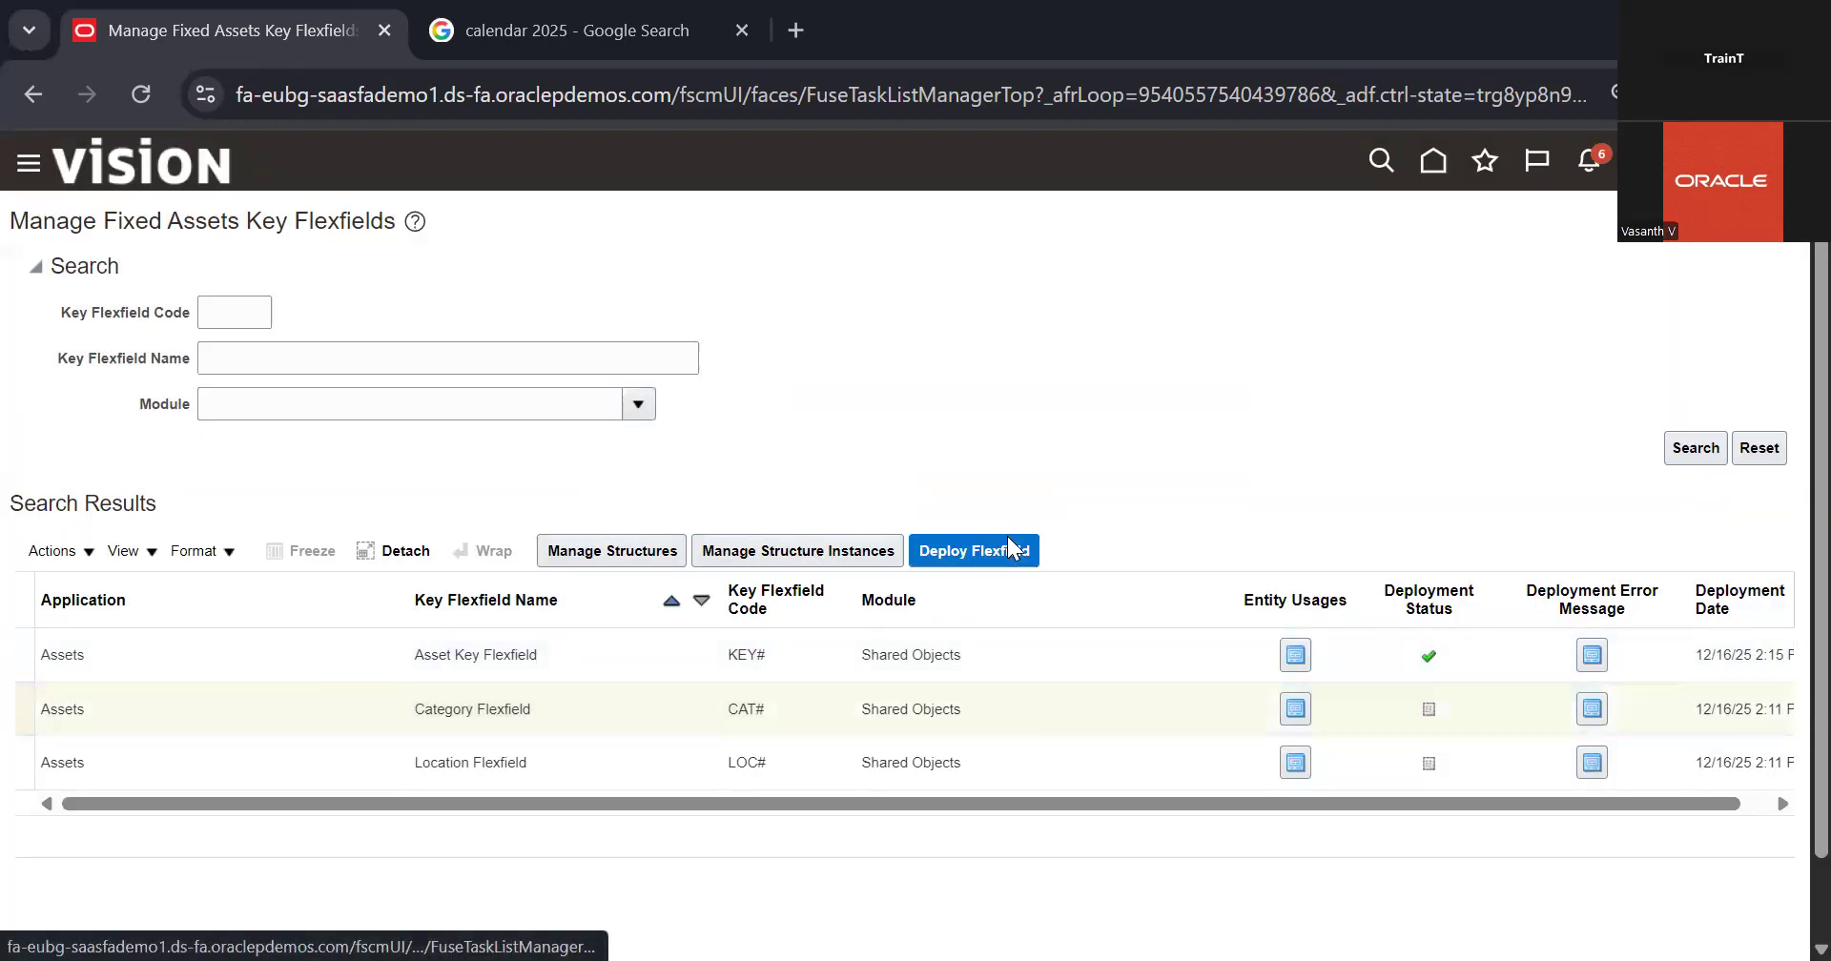
pyautogui.click(1009, 539)
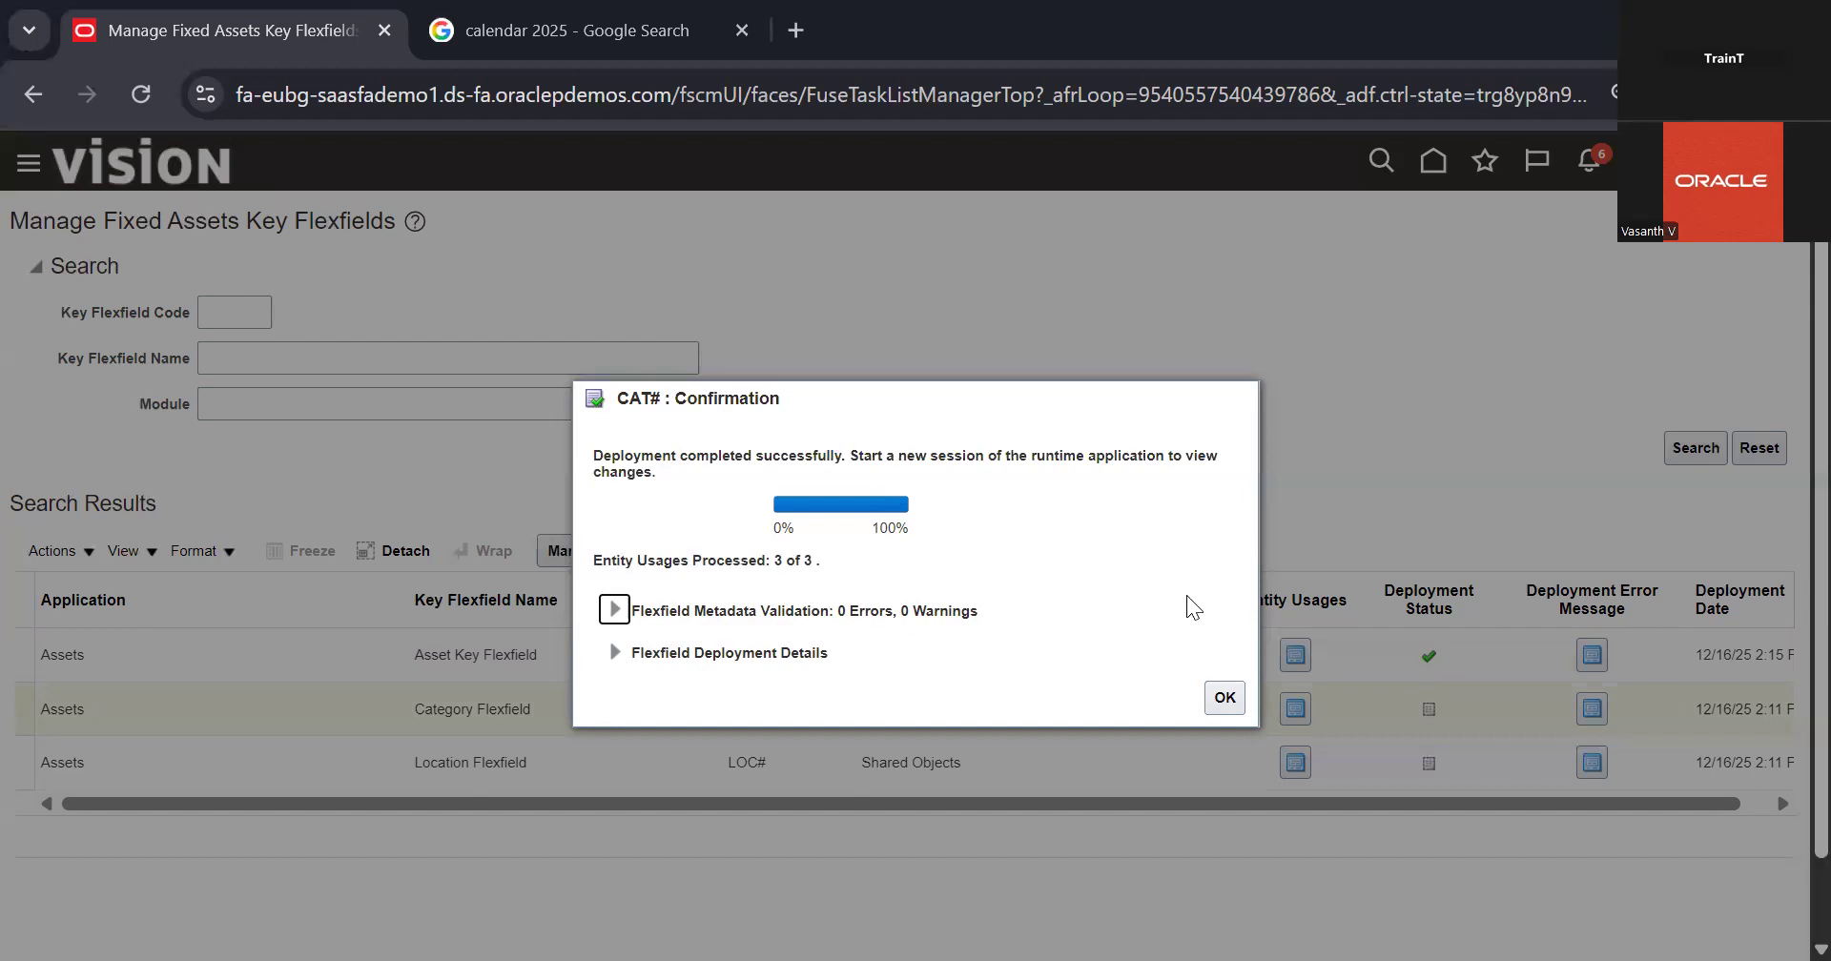
pyautogui.click(1226, 698)
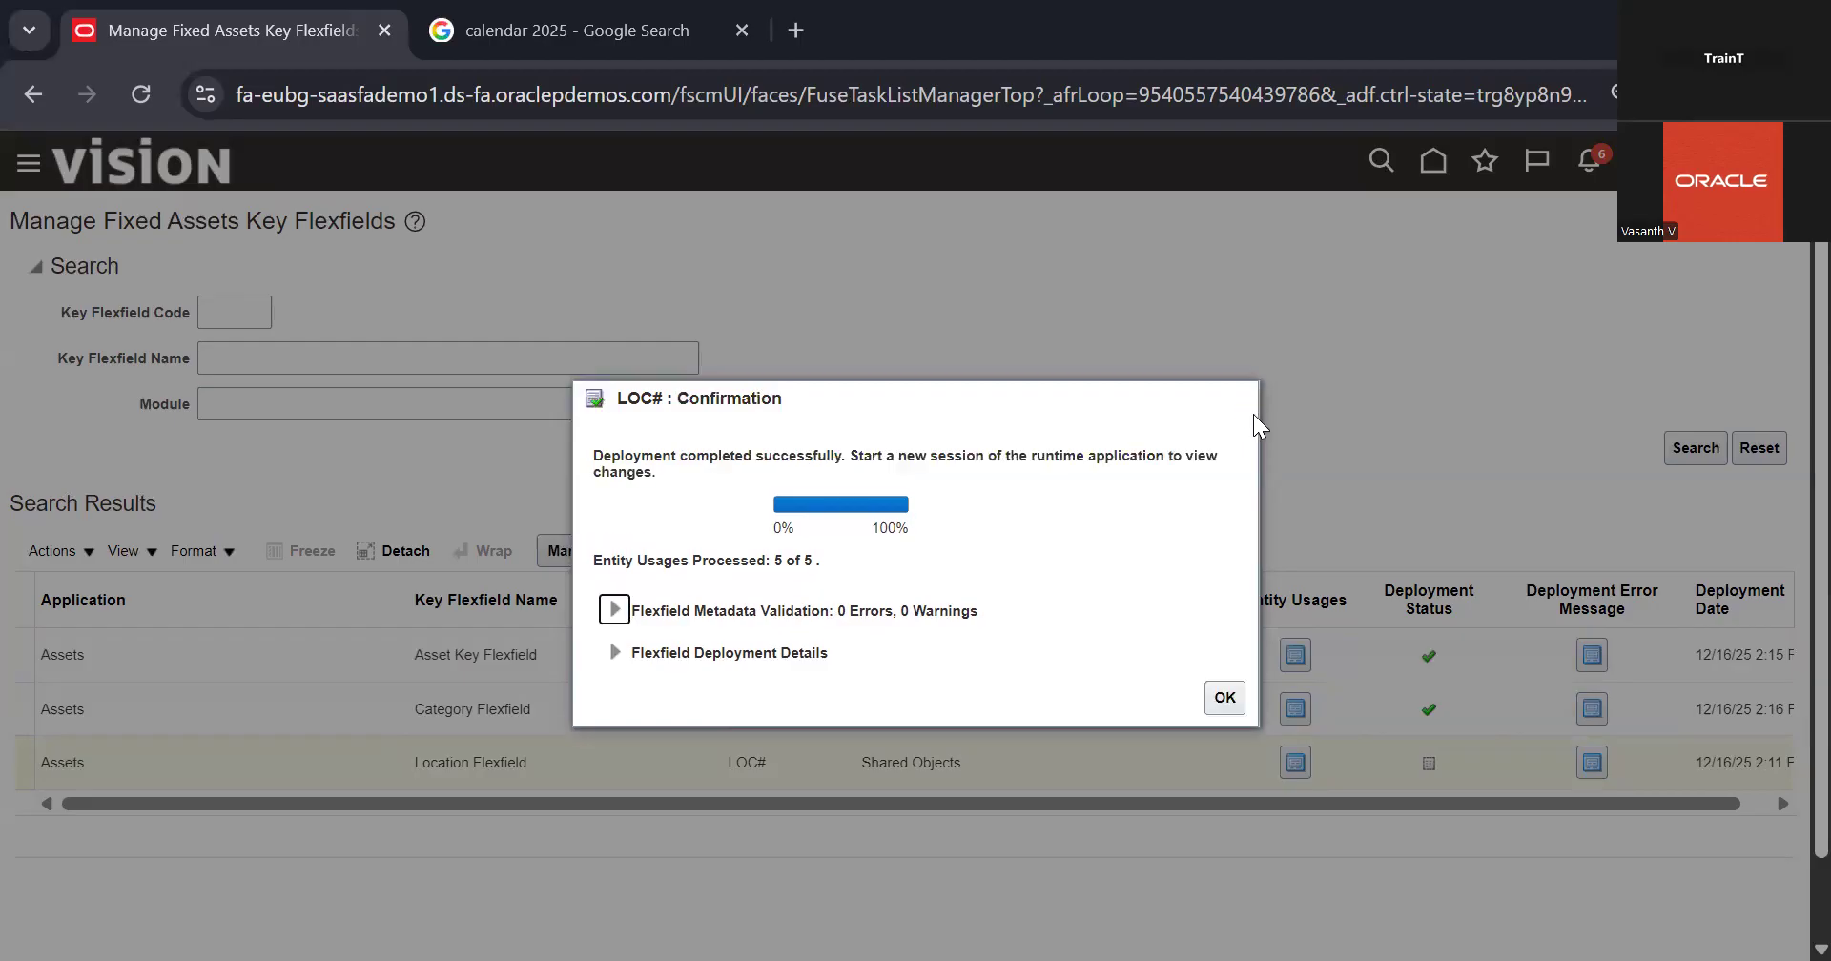
pyautogui.click(1221, 701)
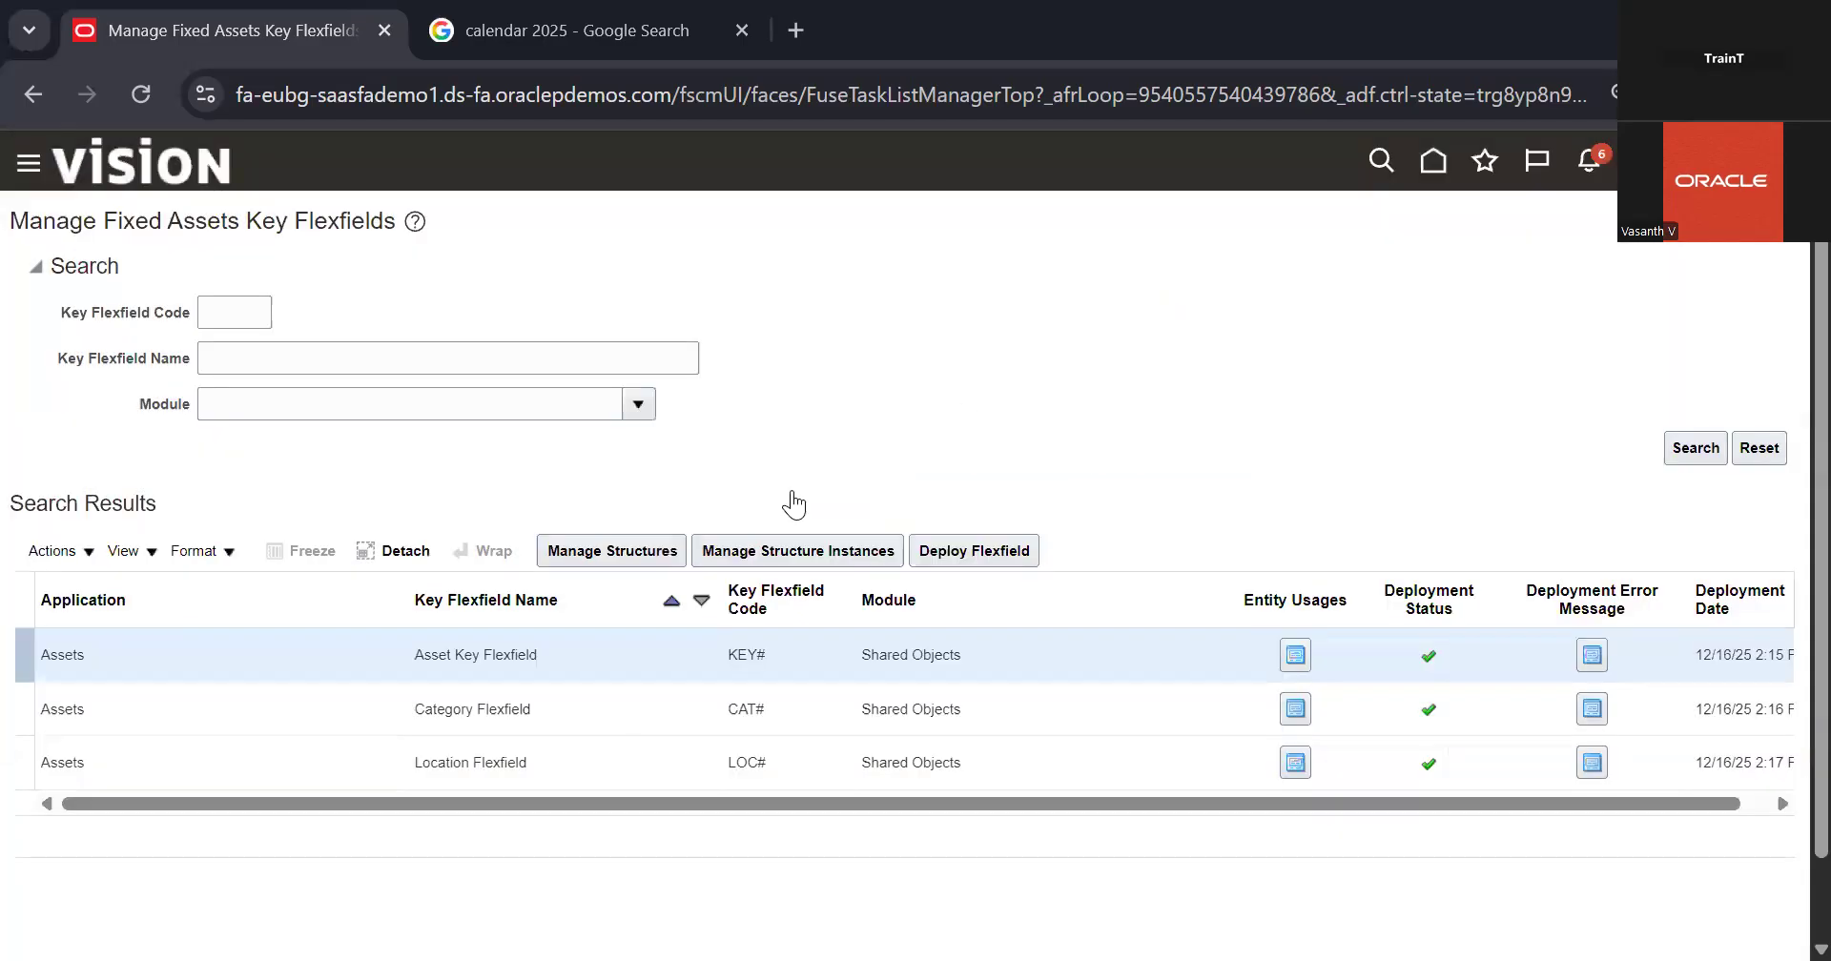
# Step: Check the flexfield structures in Manage System Controls and return to the Fixed Assets task list
pyautogui.click(826, 562)
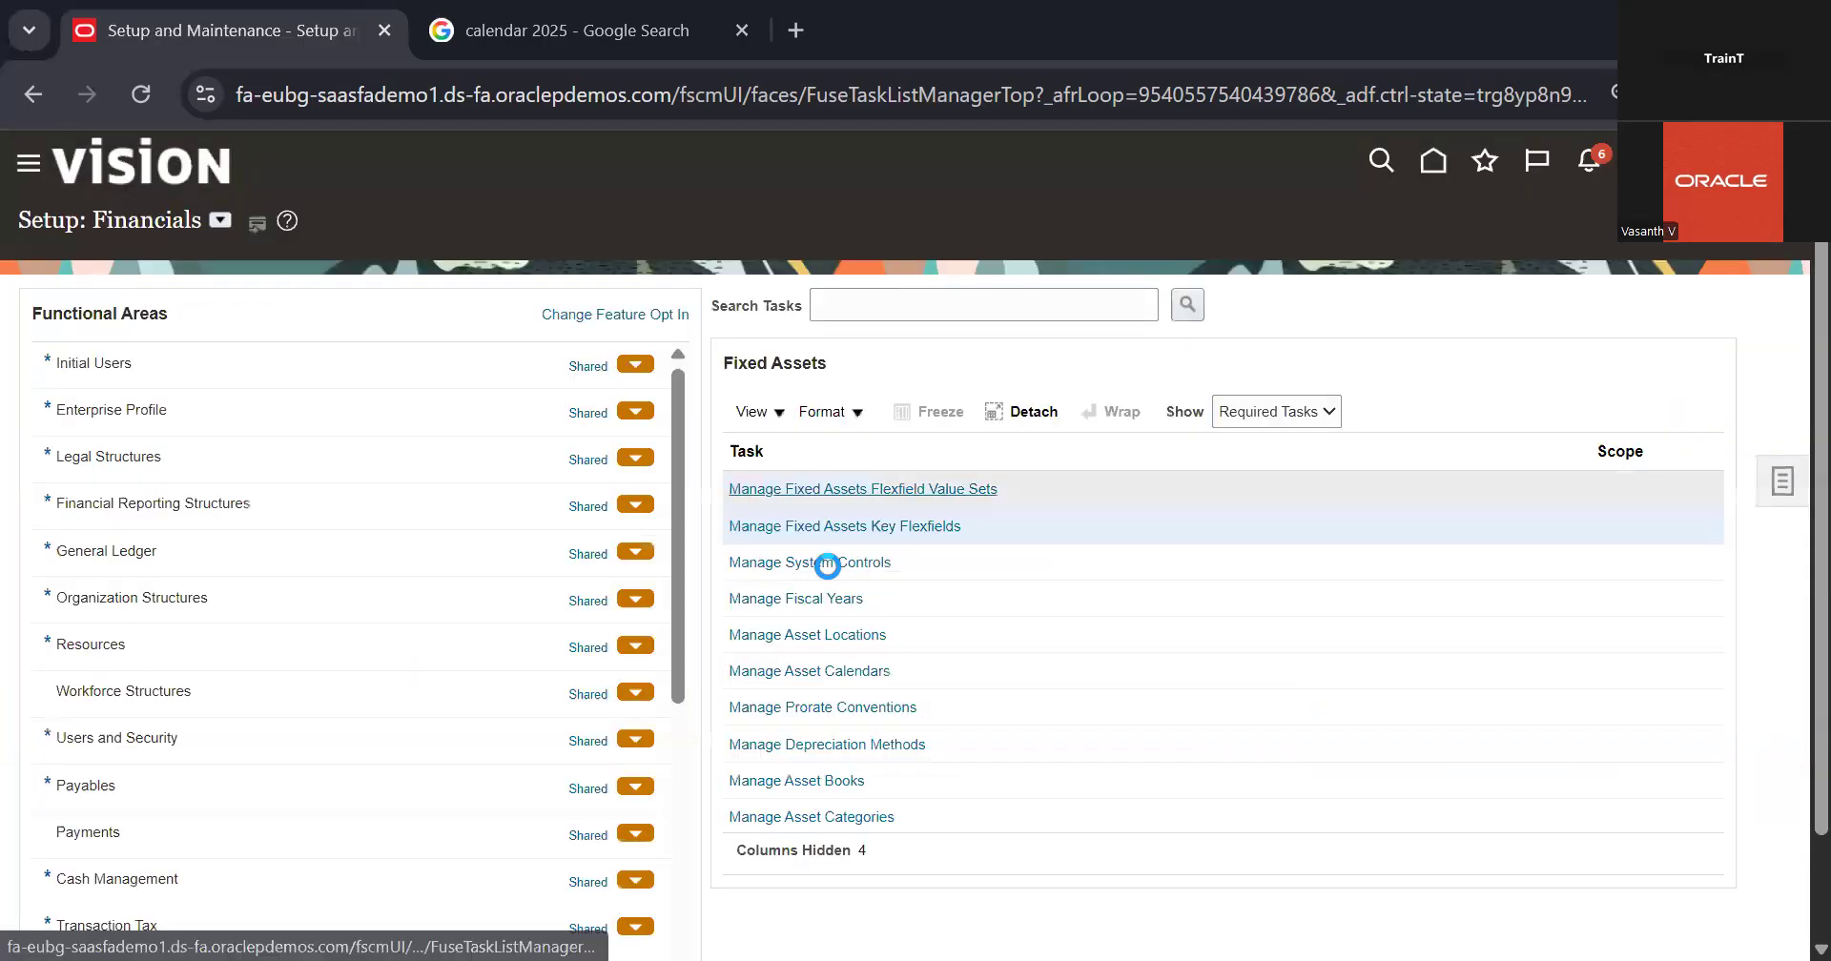
pyautogui.click(826, 563)
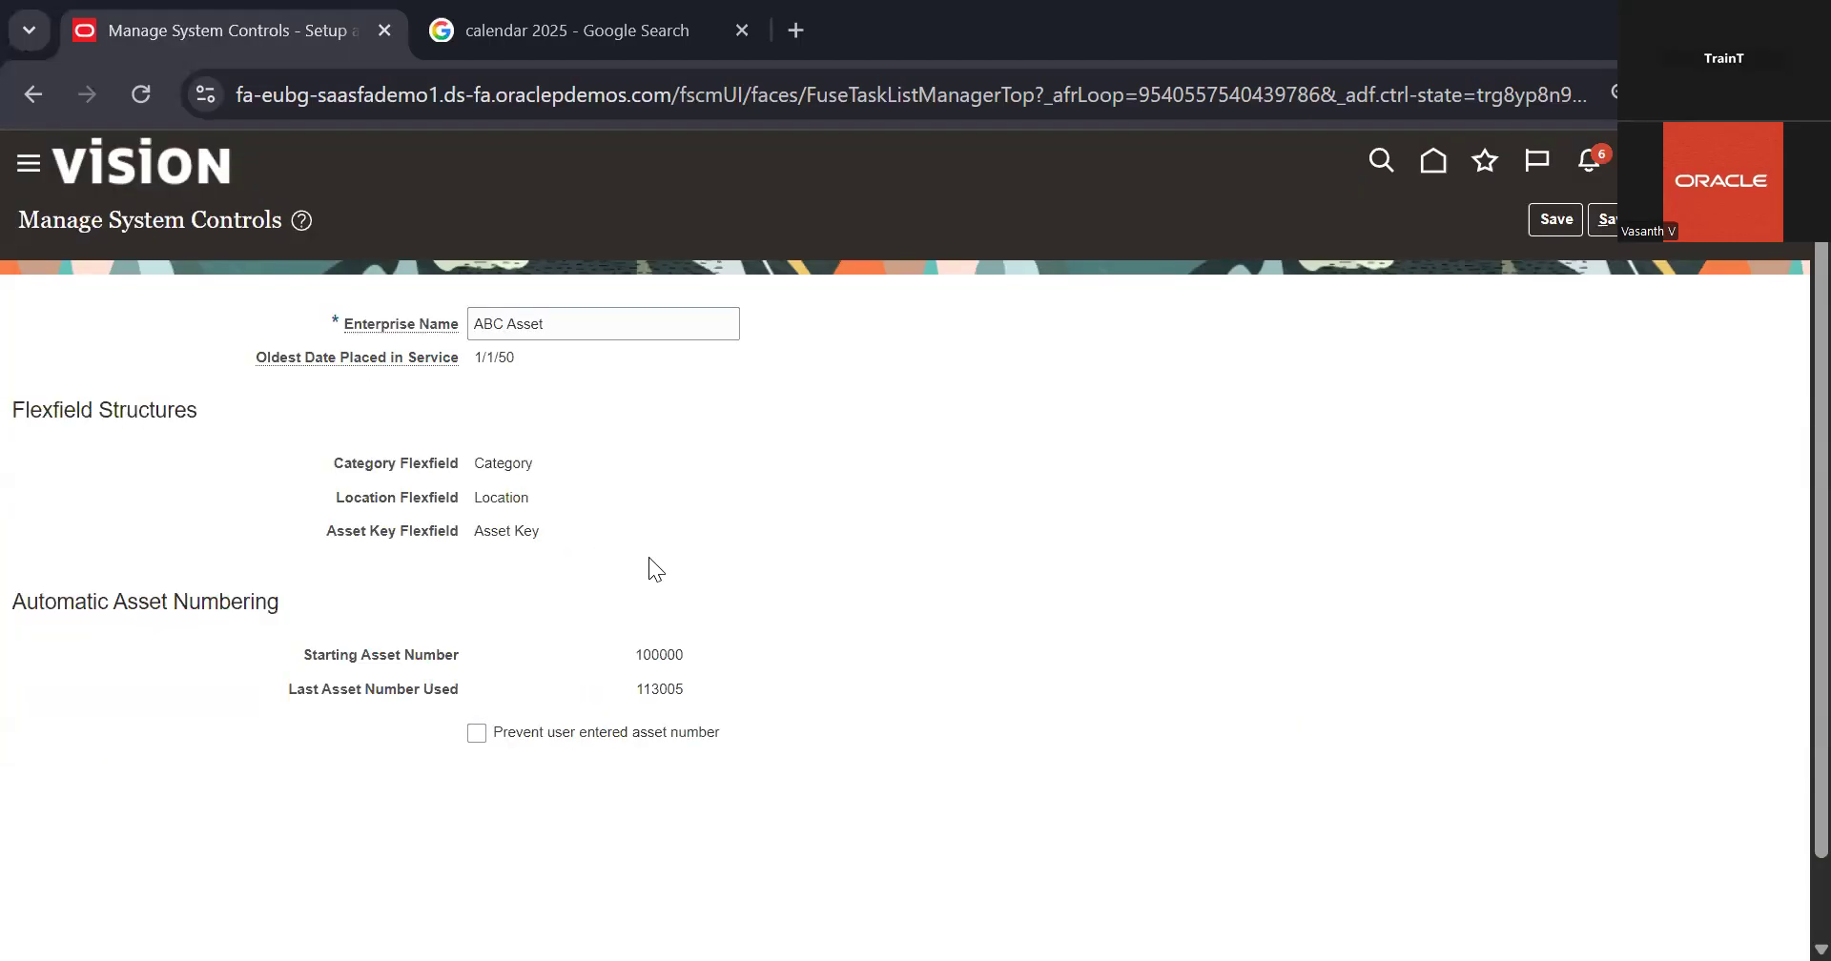
pyautogui.click(1647, 232)
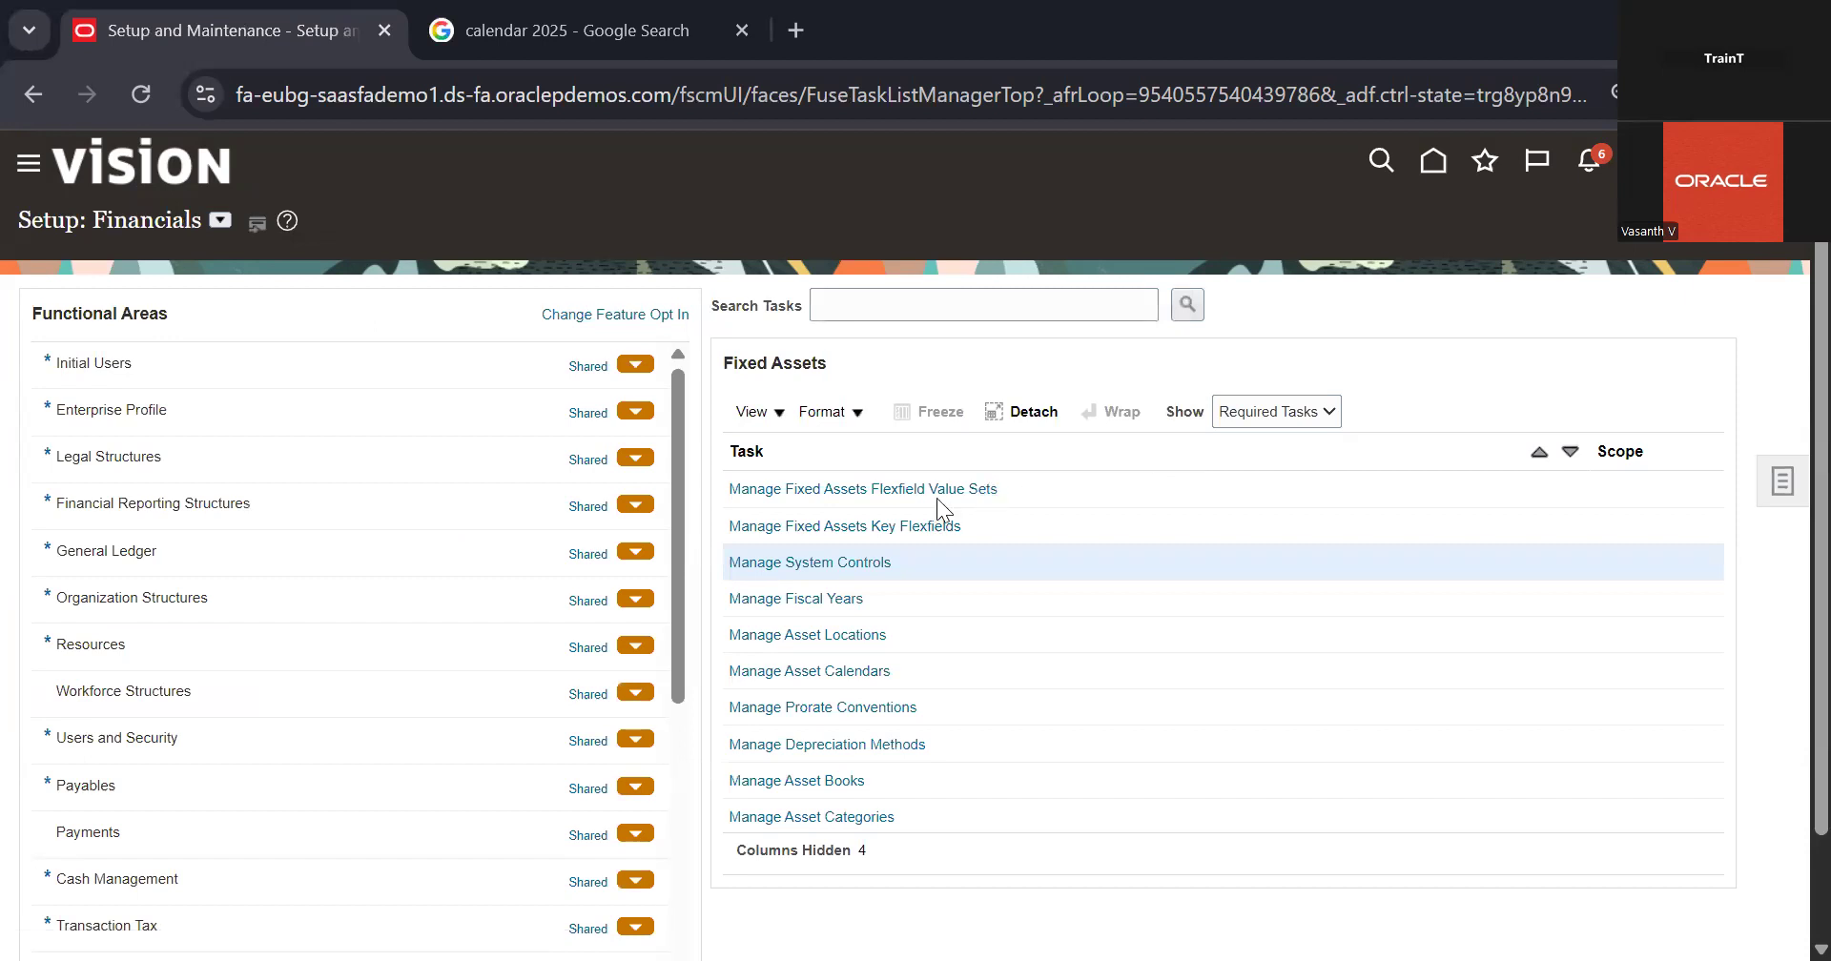
# Step: Open the Fixed Assets flexfield value sets, find ABC Major Category, and list all of its existing values
pyautogui.click(938, 487)
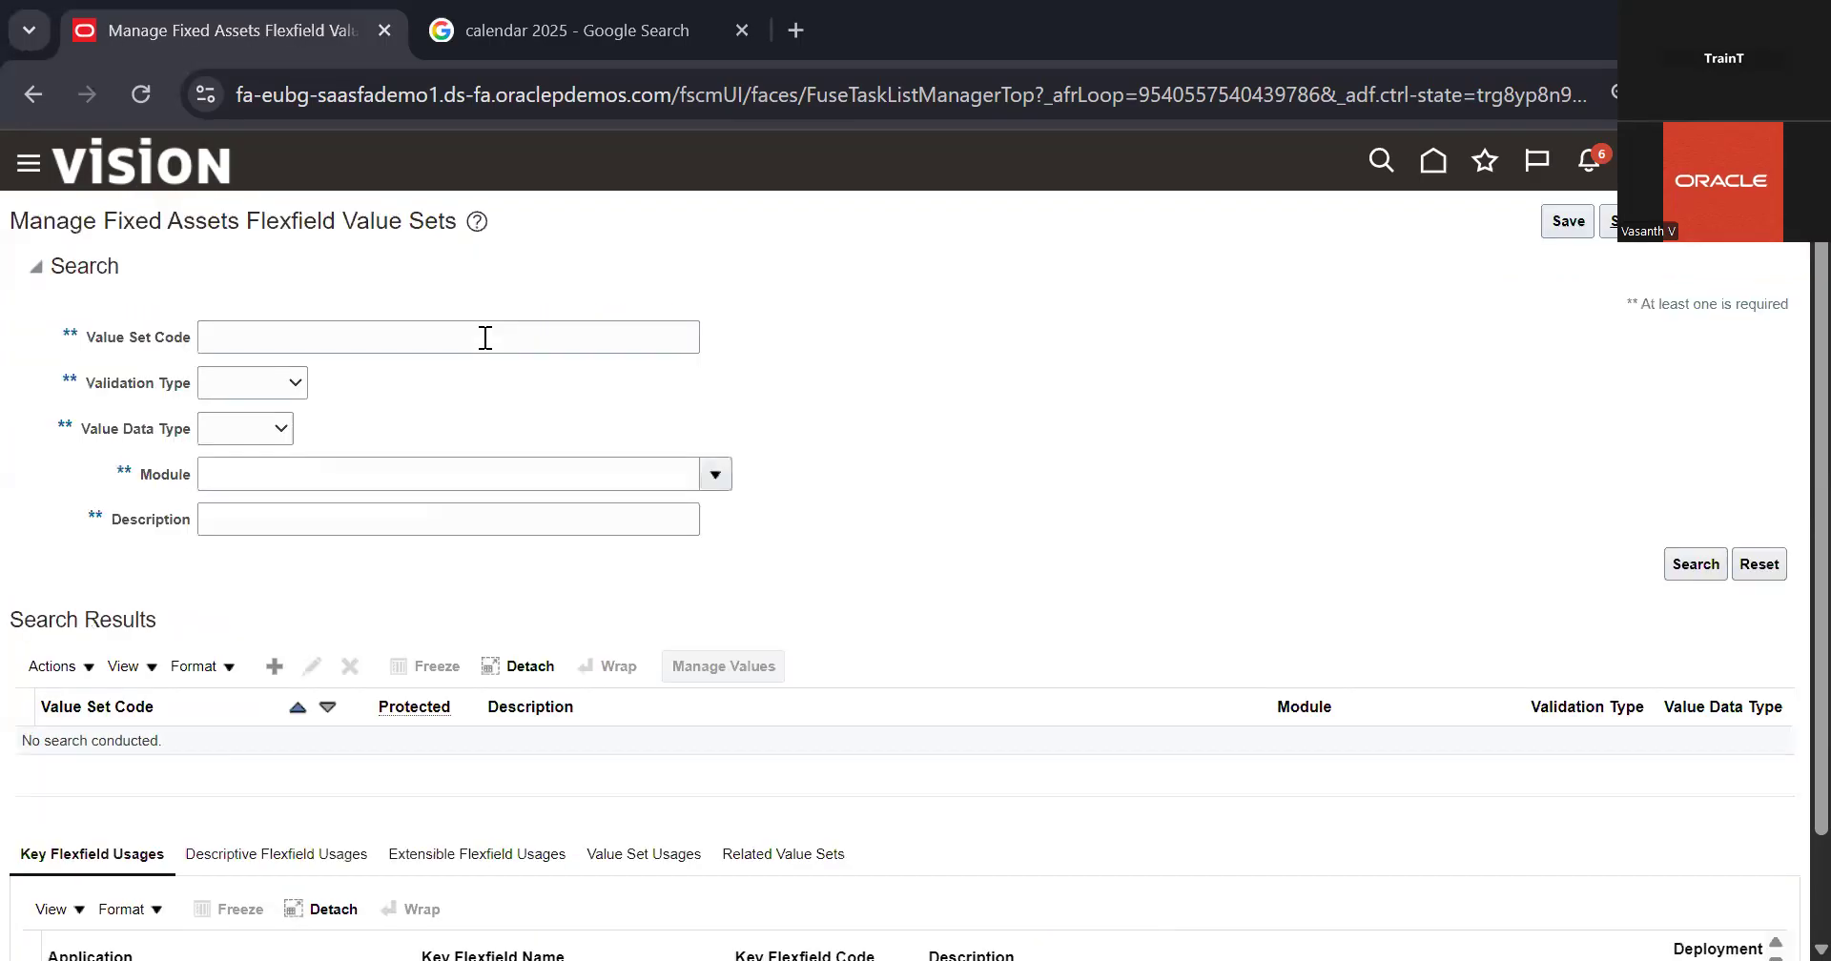
pyautogui.click(486, 338)
pyautogui.write('ABC Major Category')
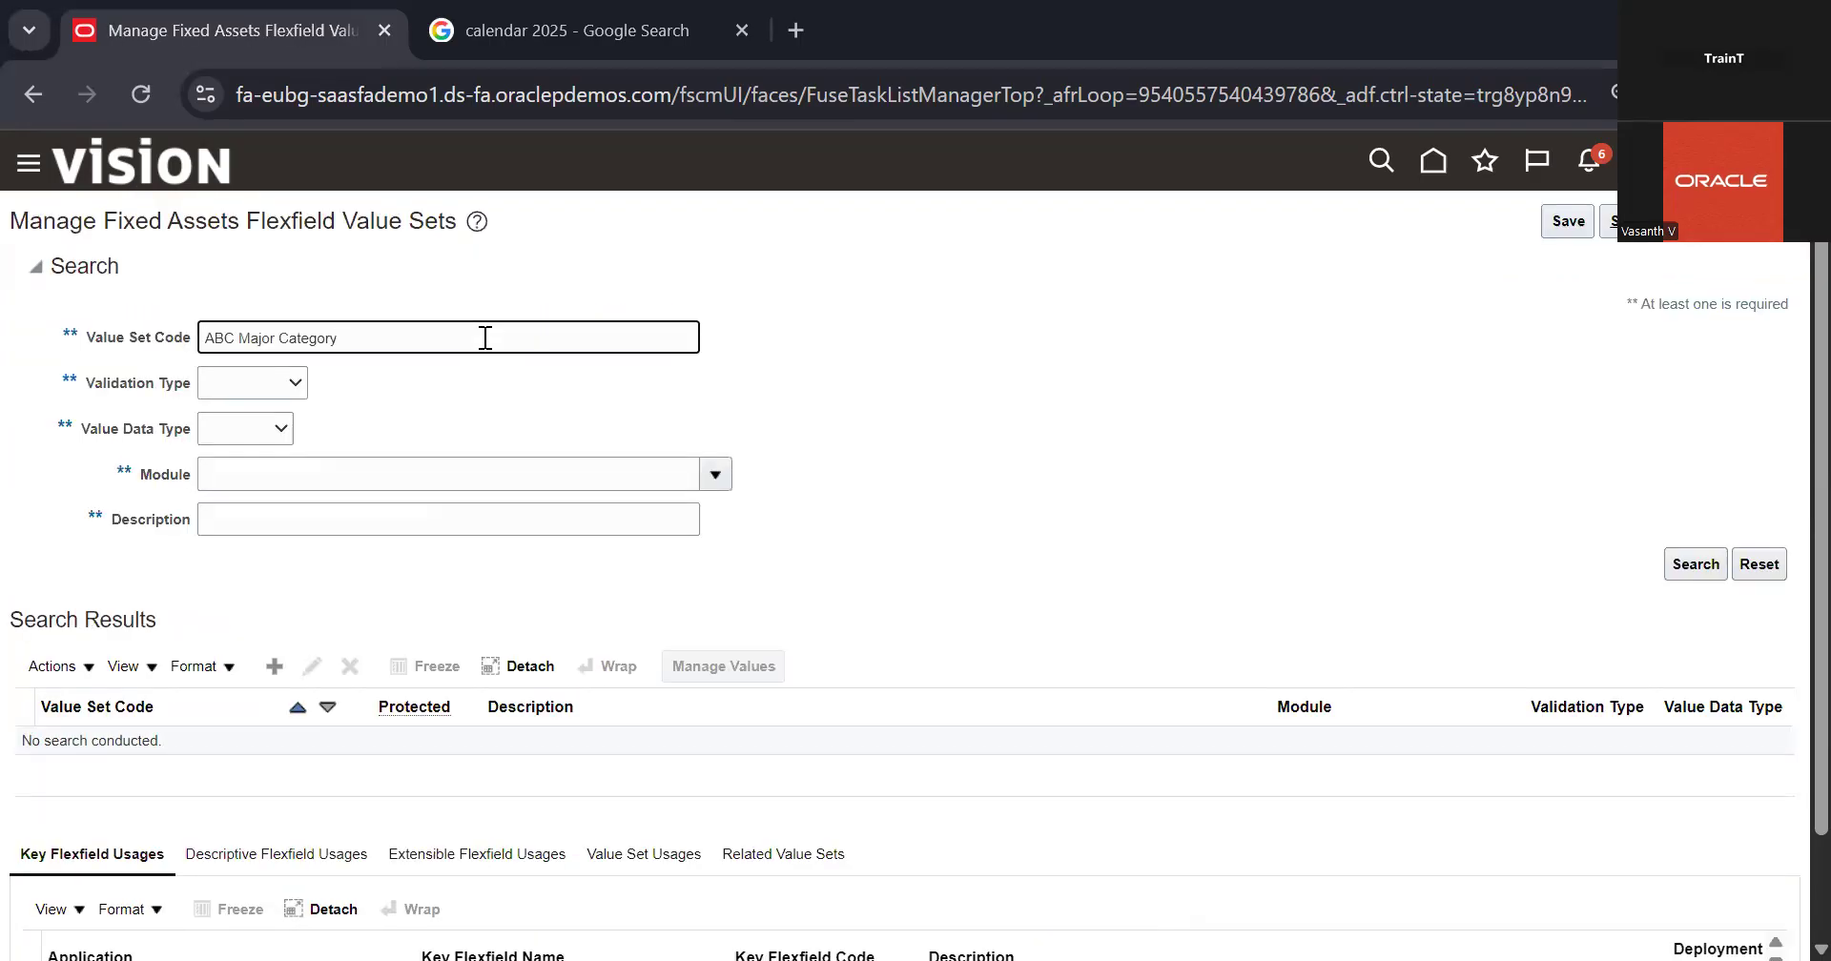
pyautogui.press('Return')
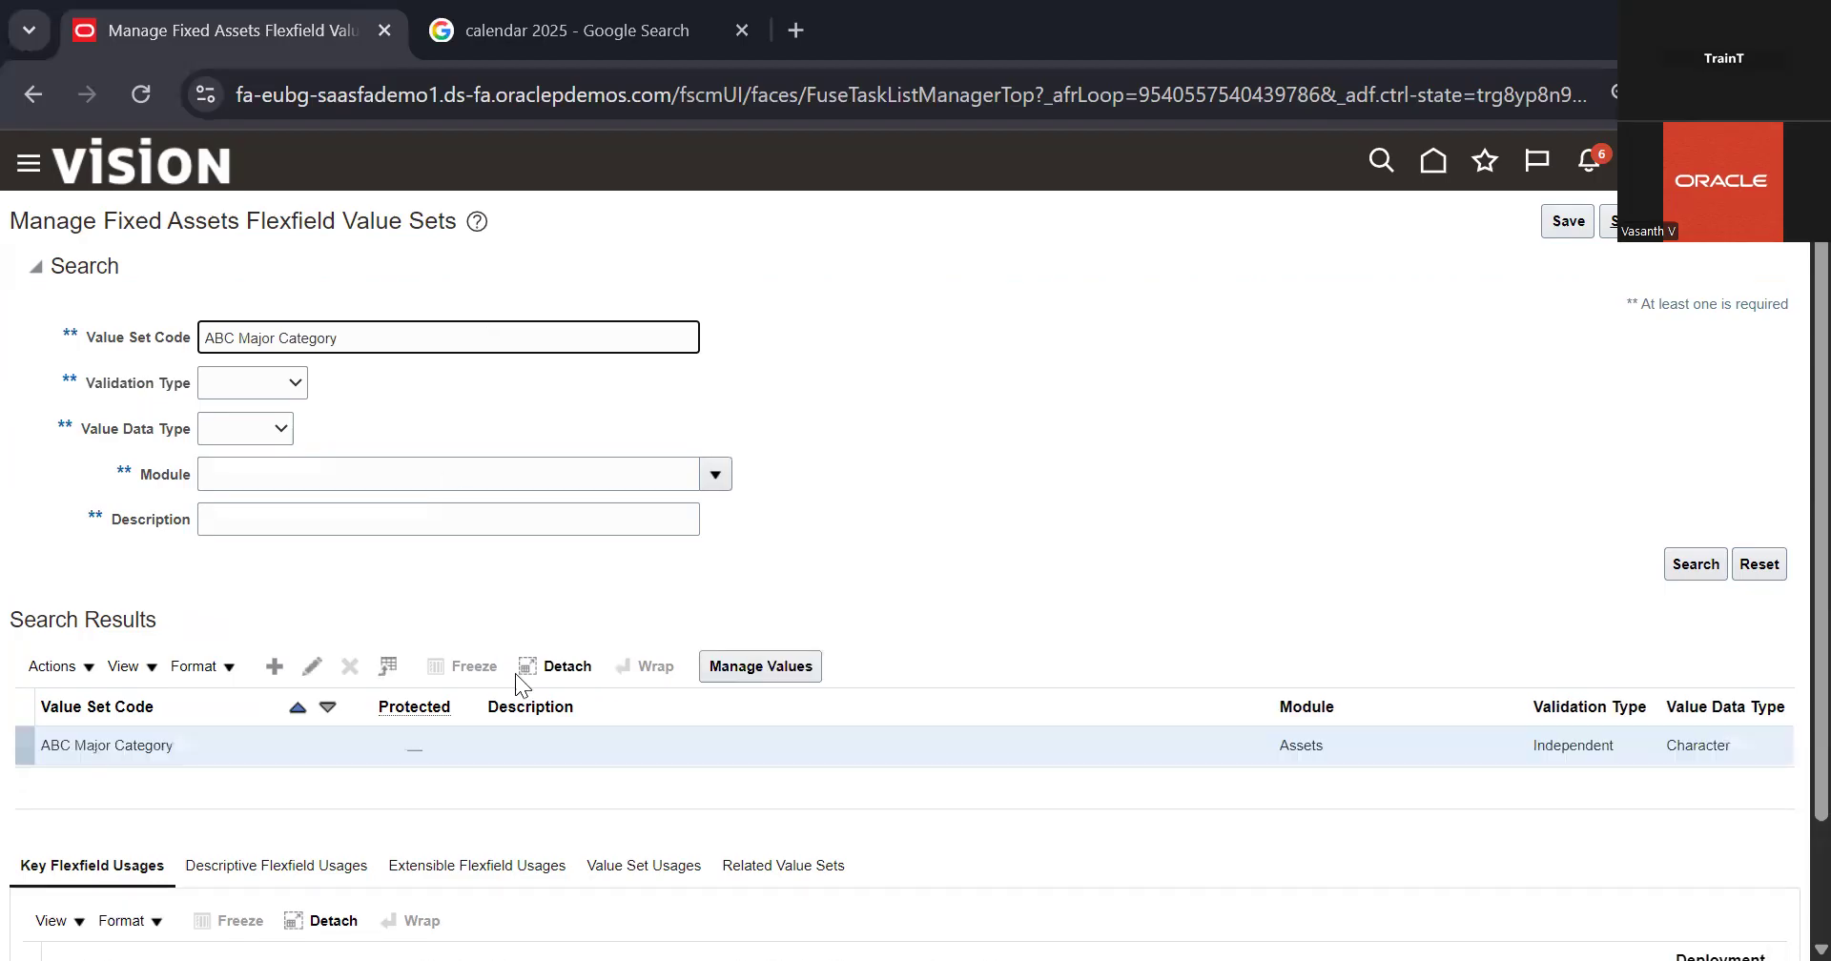
pyautogui.click(760, 664)
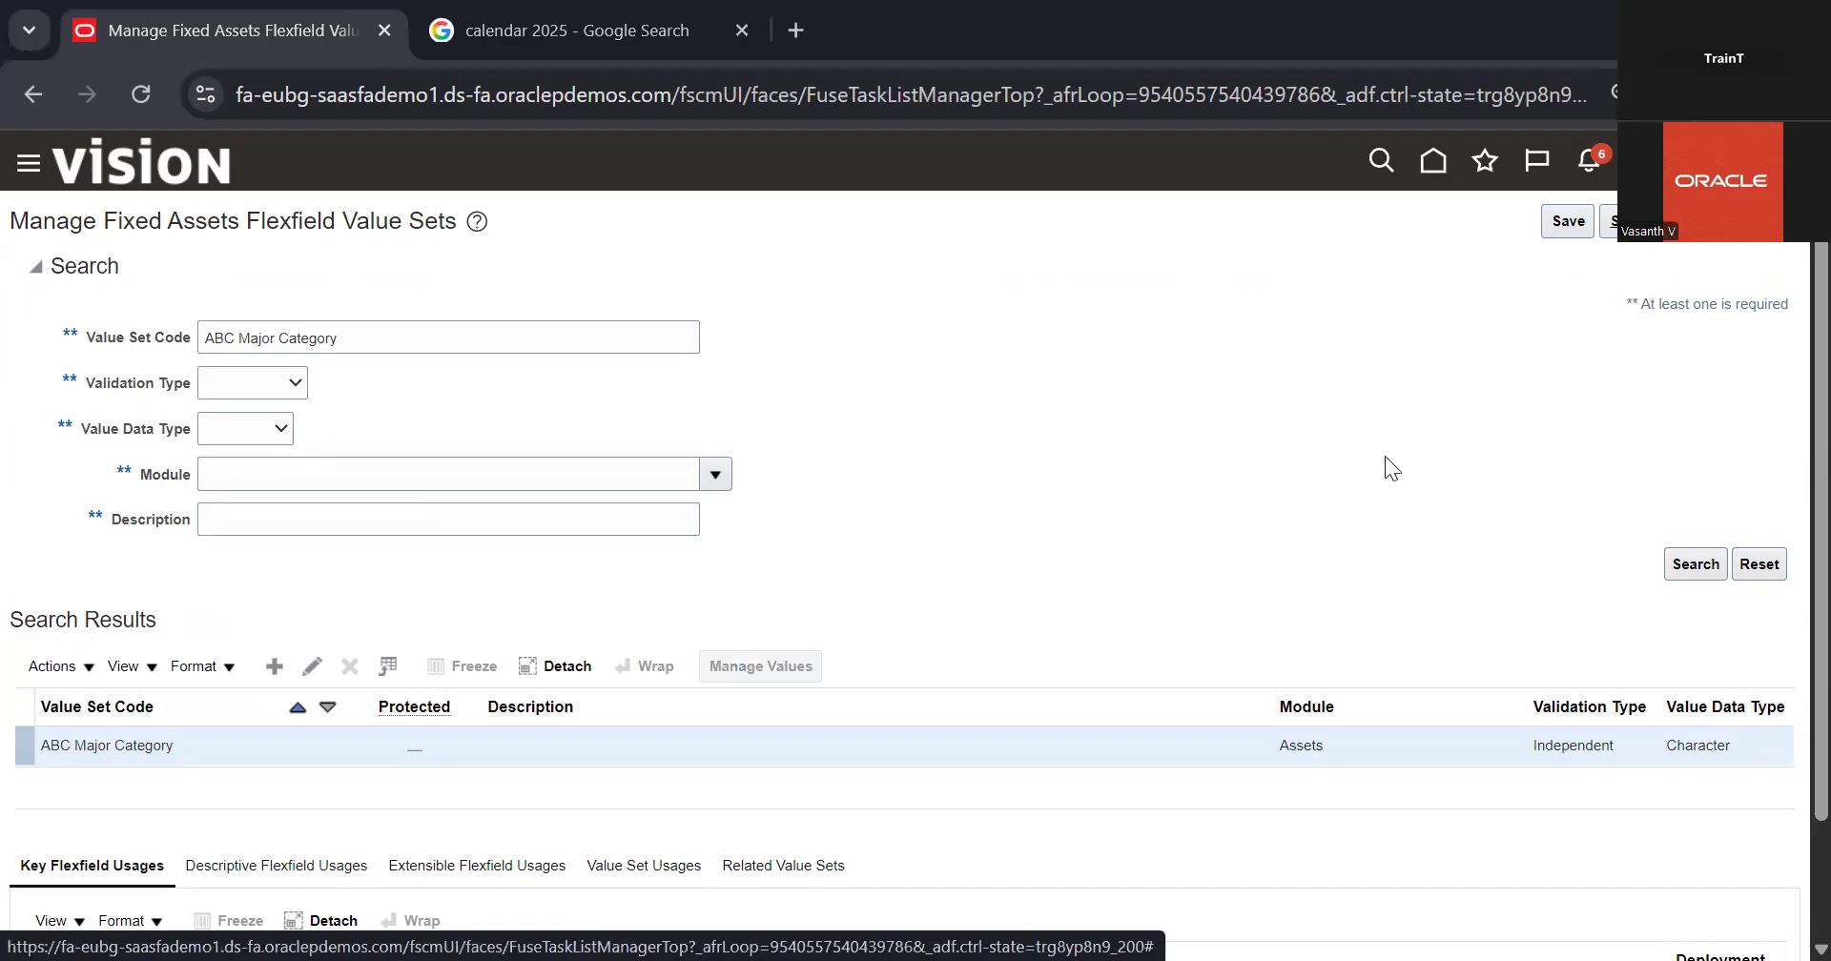
pyautogui.click(1693, 470)
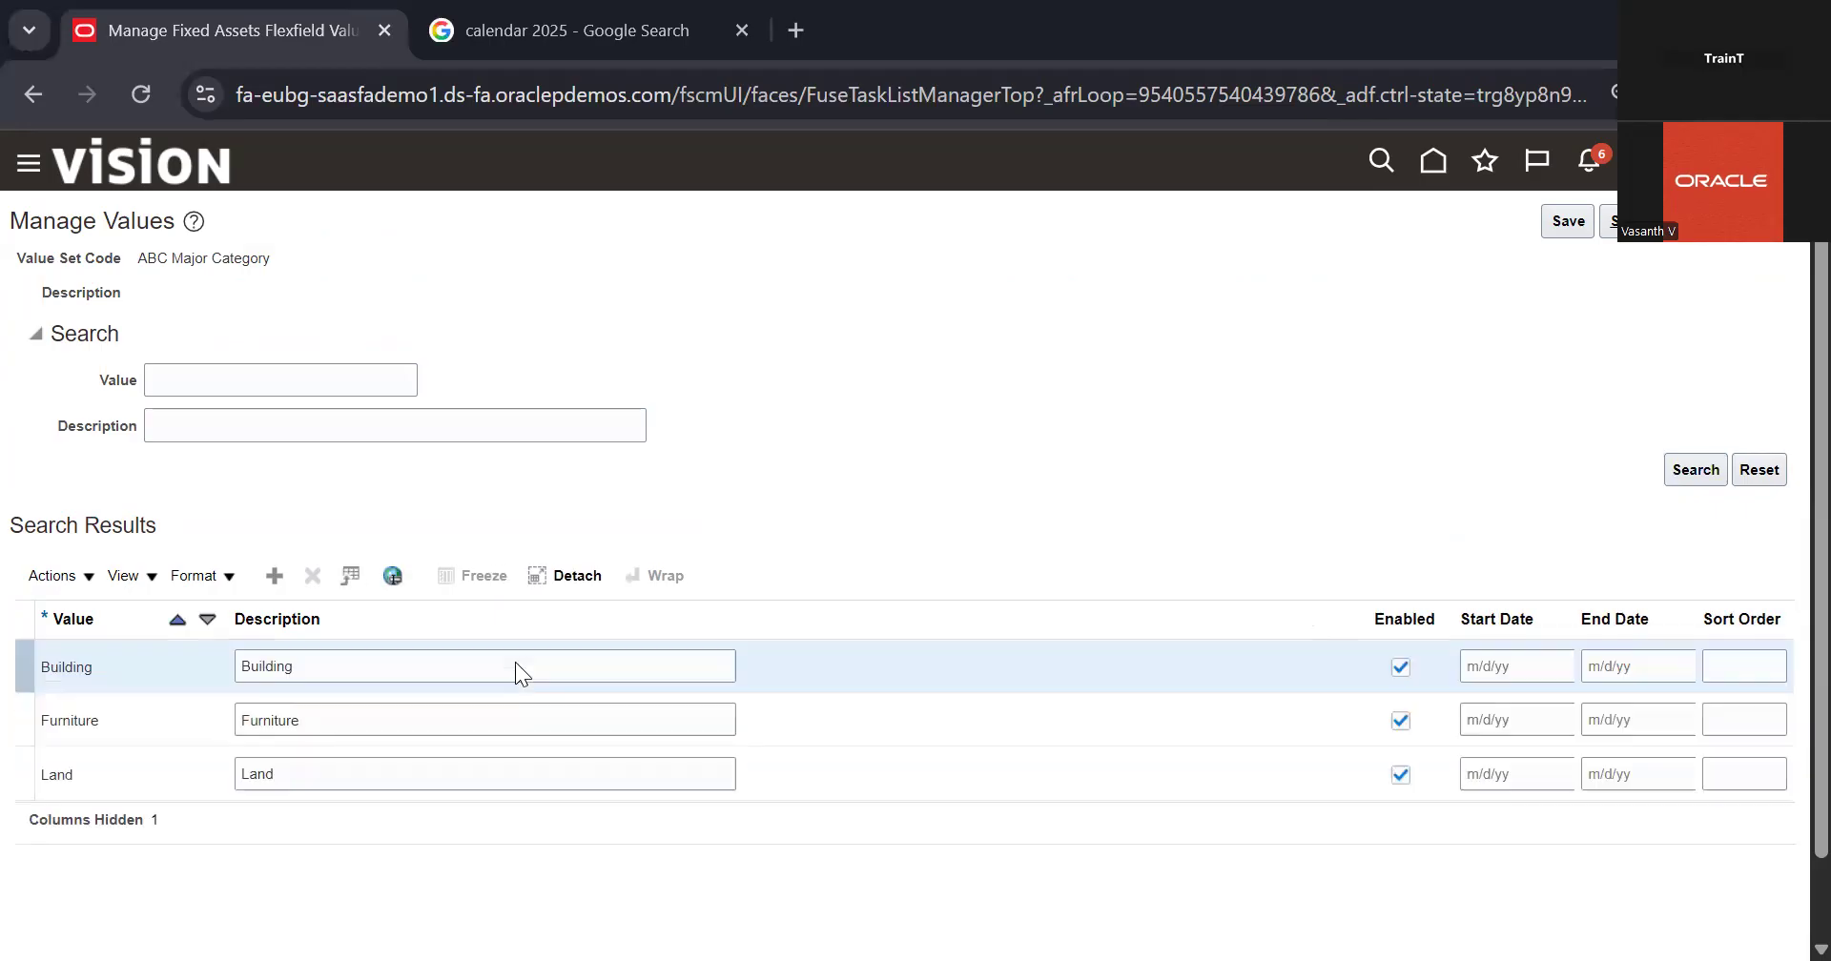
pyautogui.scroll(-2, 516, 664)
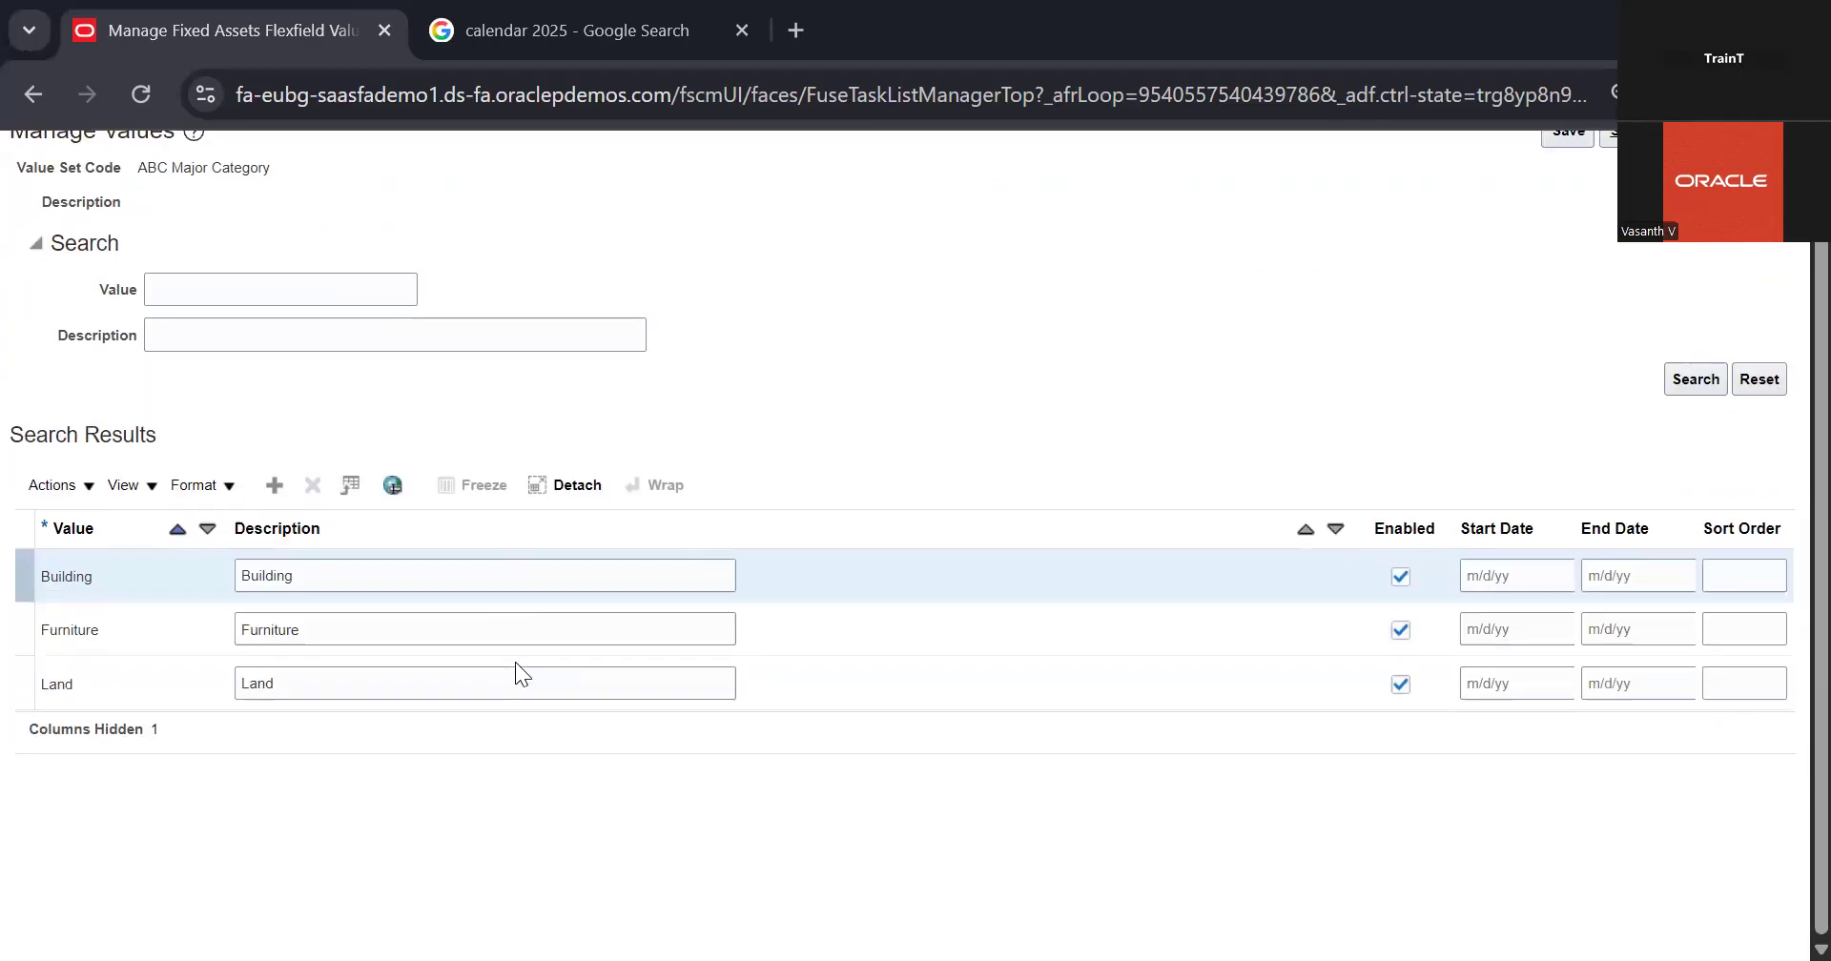
pyautogui.scroll(2, 878, 412)
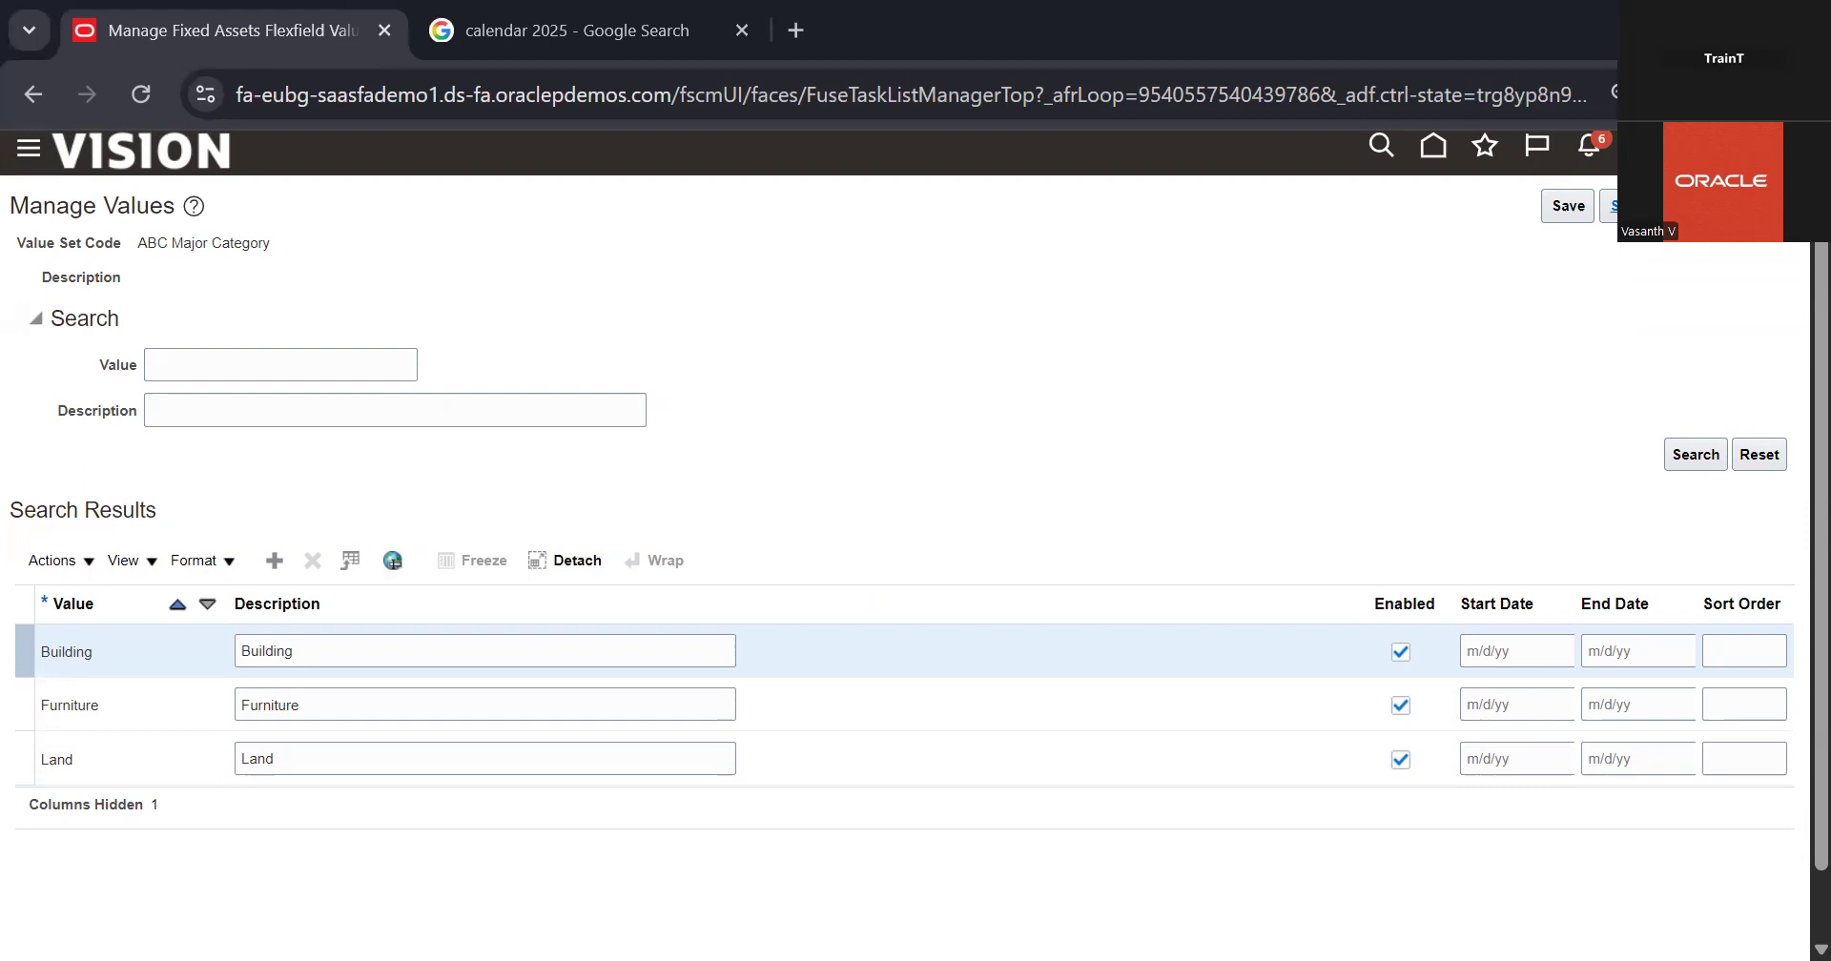
# Step: Add a new value named Electronics to the ABC Major Category value set
pyautogui.click(275, 571)
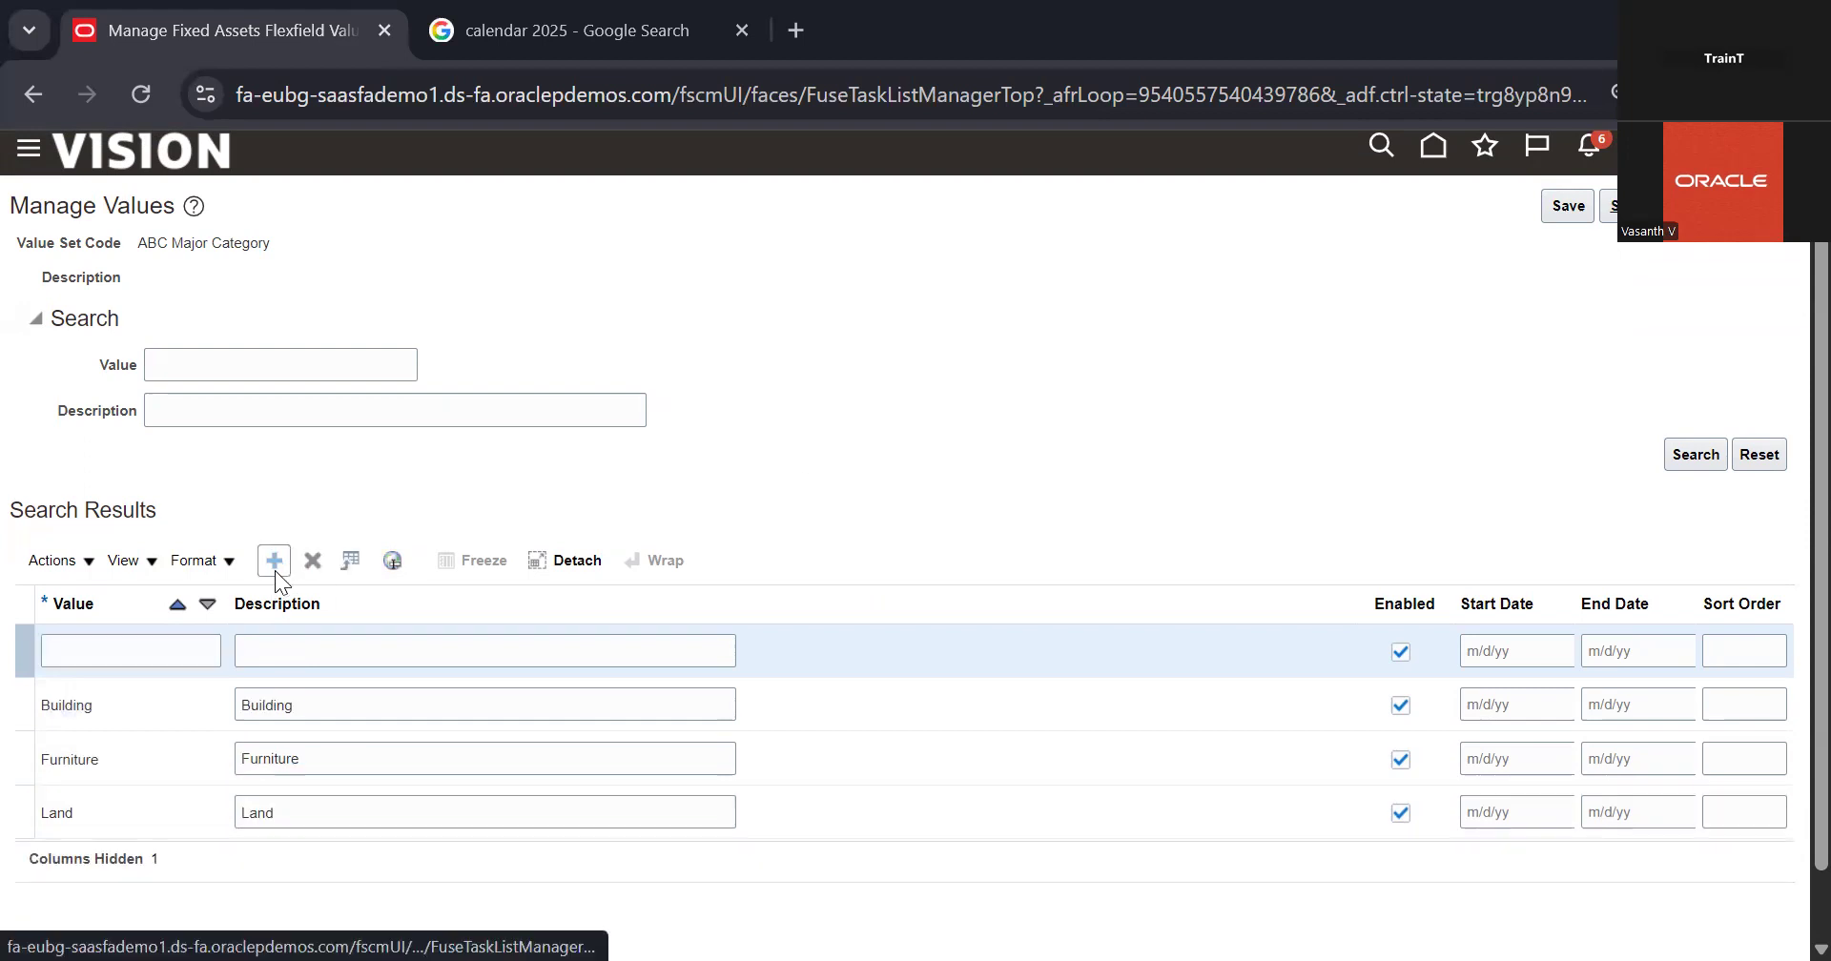
pyautogui.click(162, 652)
pyautogui.write('E')
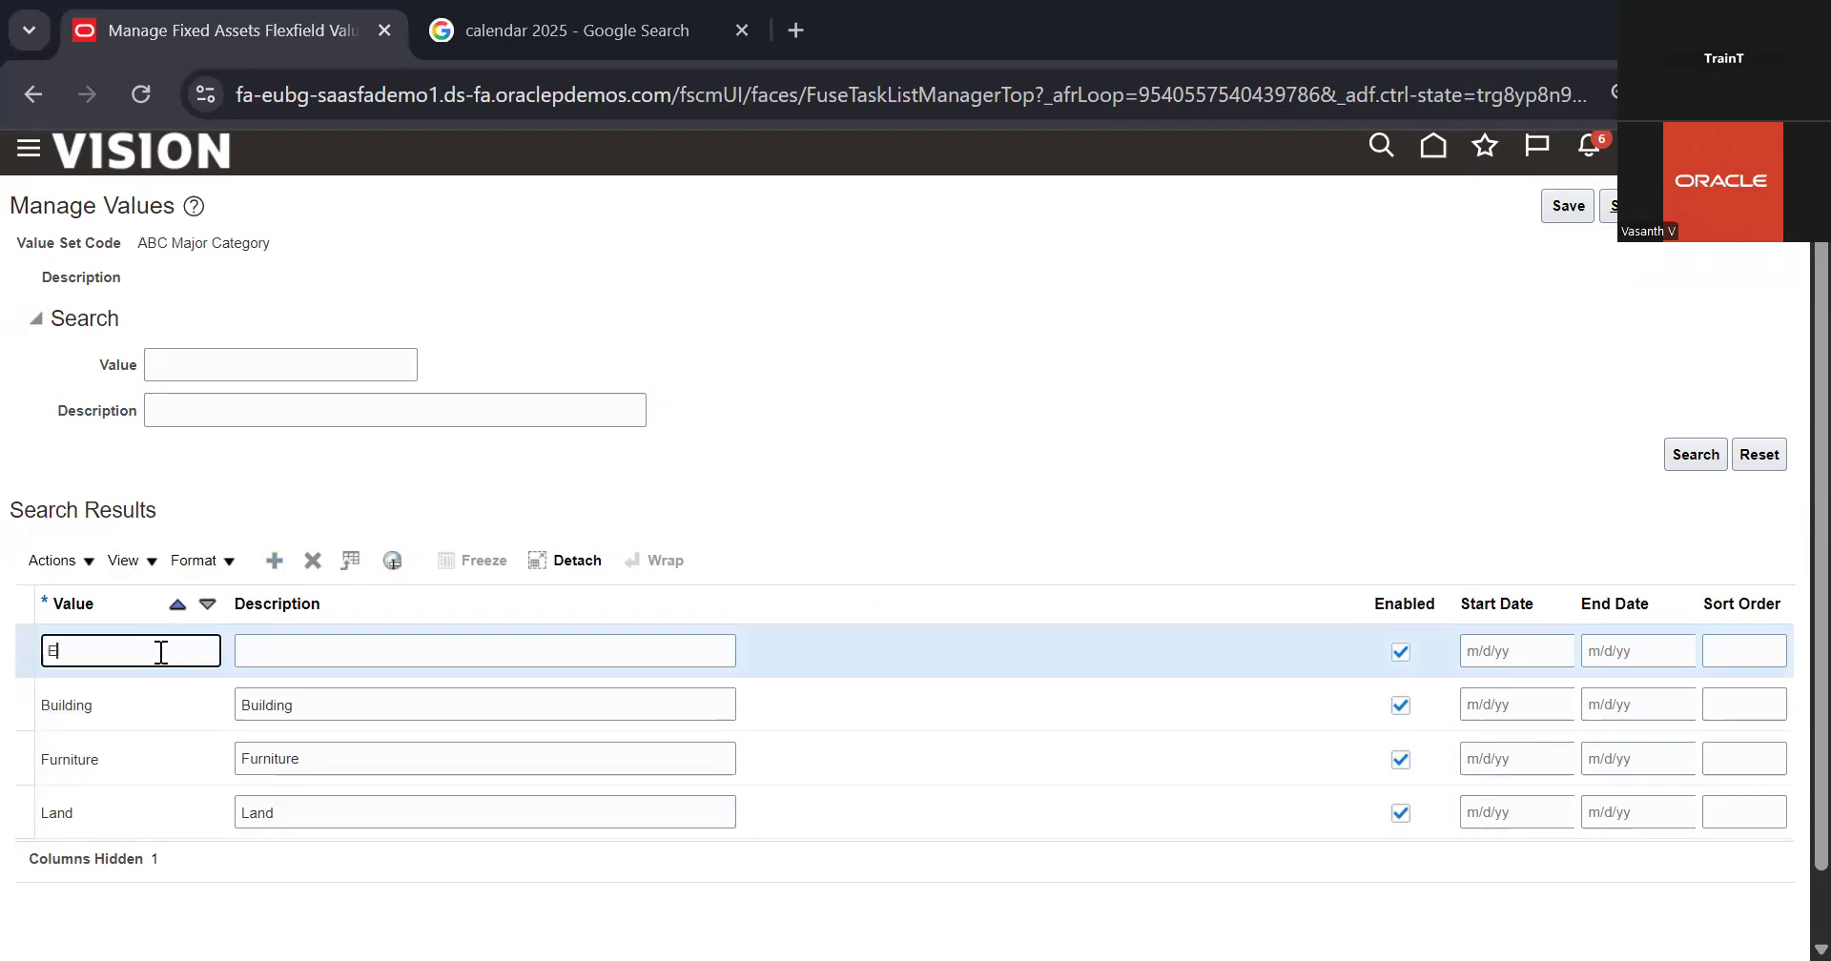
pyautogui.write('lectronics')
# Step: Copy Electronics into the new value's description, then save and return to the value sets search
pyautogui.click(313, 649)
pyautogui.click(175, 654)
pyautogui.click(293, 666)
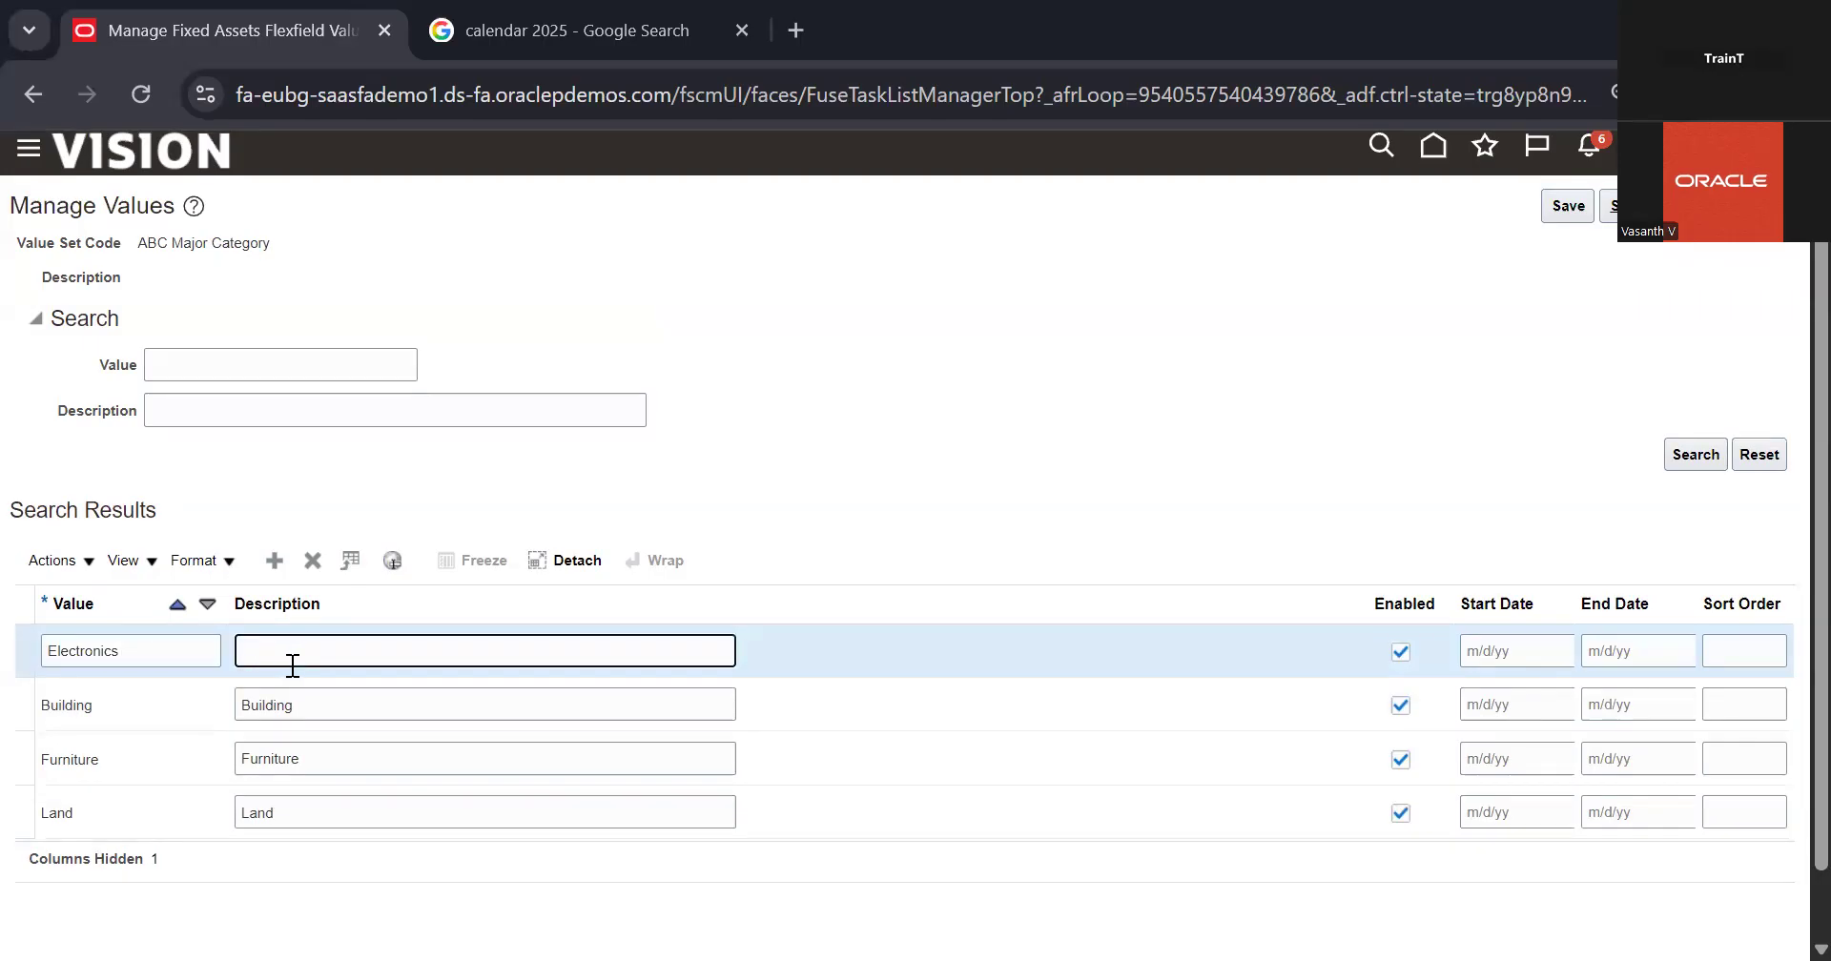
pyautogui.doubleClick(208, 663)
pyautogui.hotkey('ctrl', 'c')
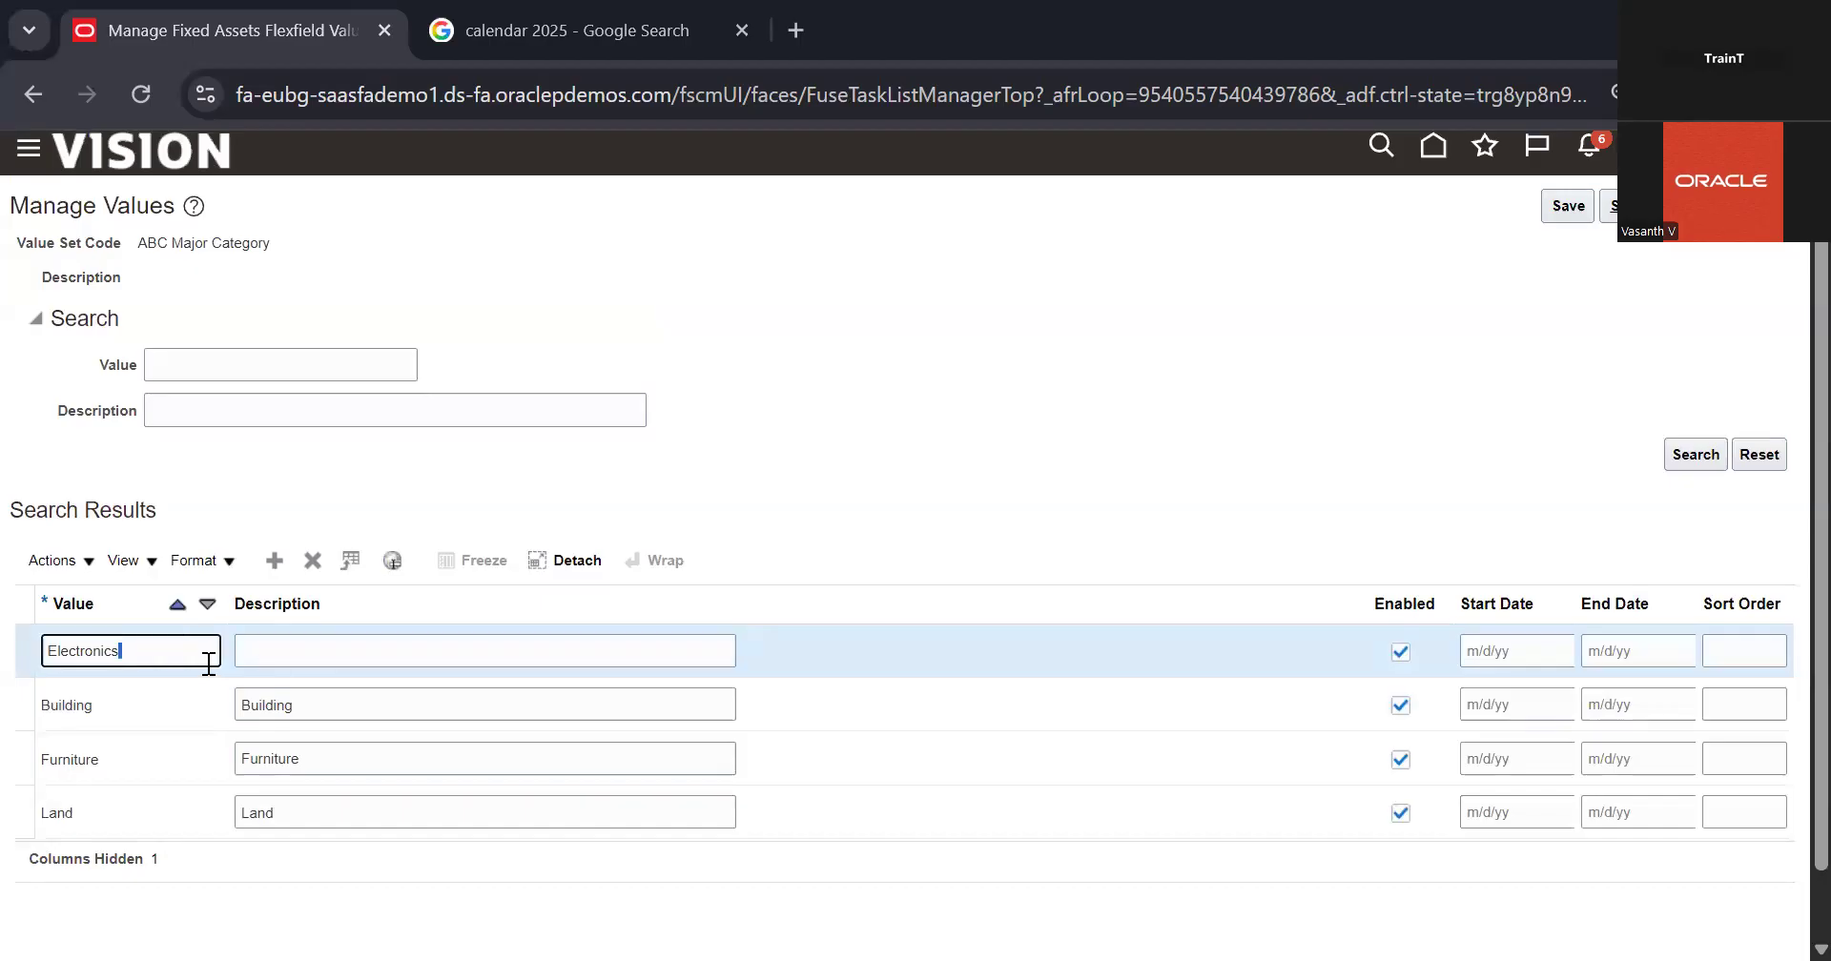
pyautogui.click(316, 652)
pyautogui.hotkey('ctrl', 'v')
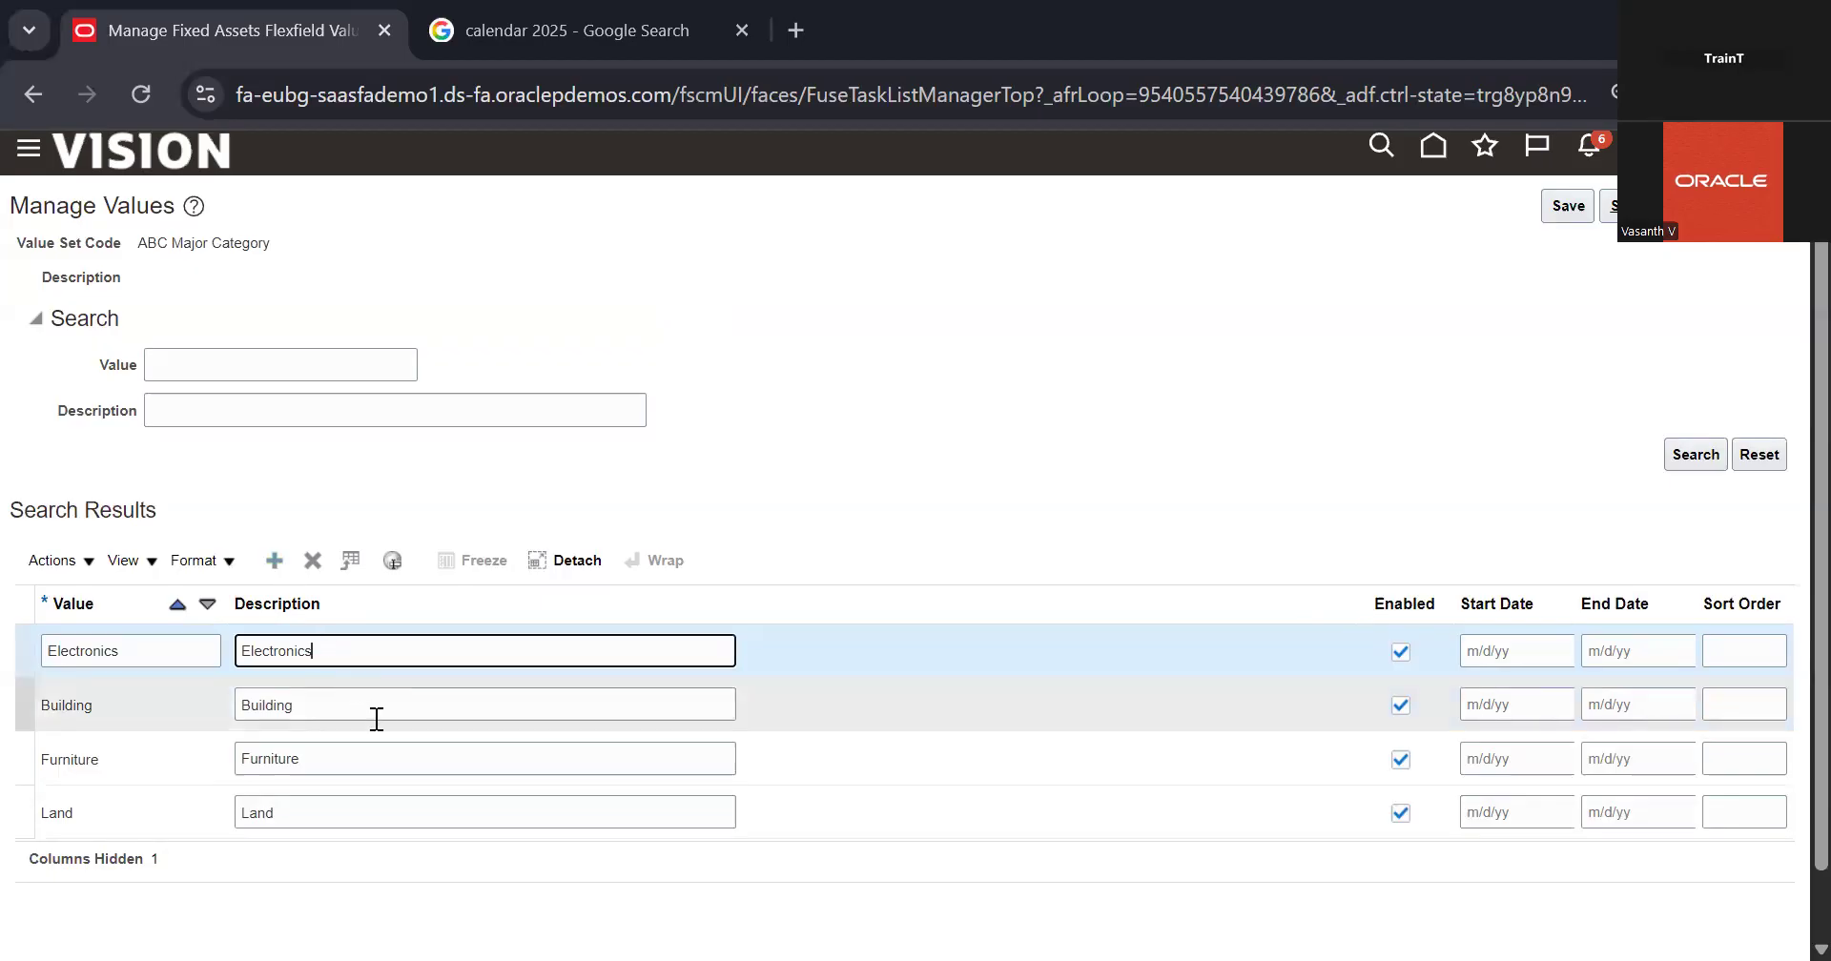
pyautogui.click(181, 660)
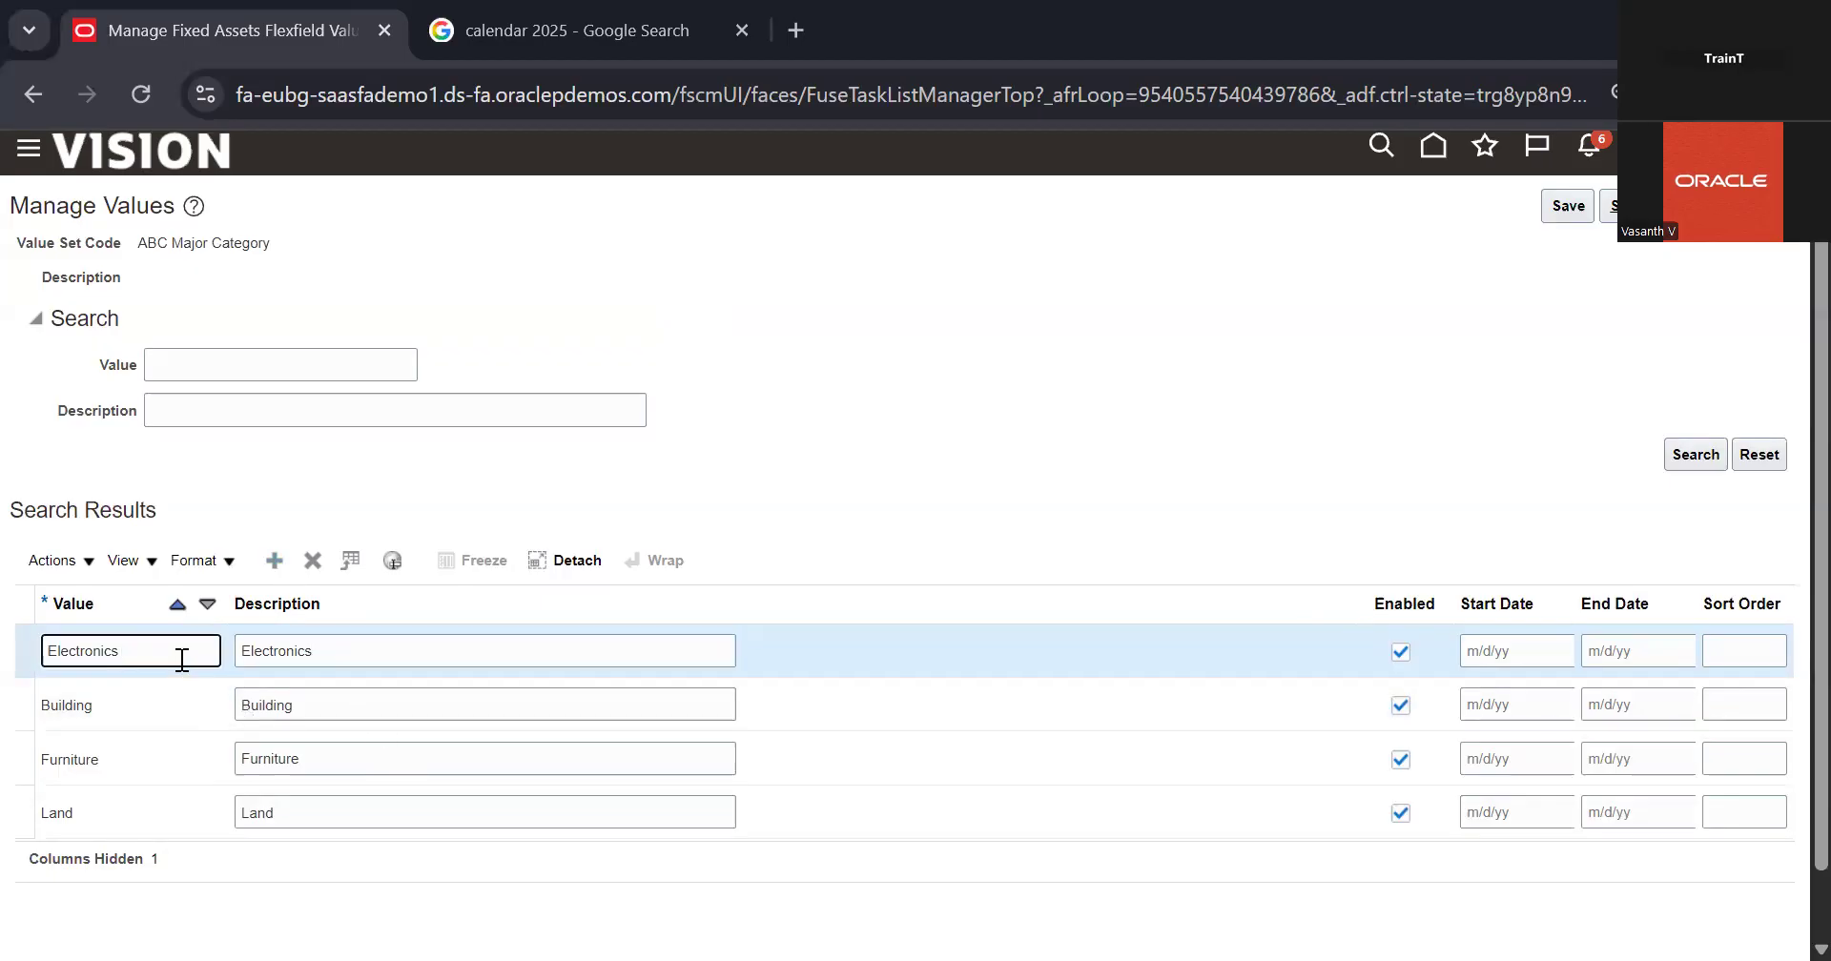
pyautogui.click(454, 648)
pyautogui.click(892, 475)
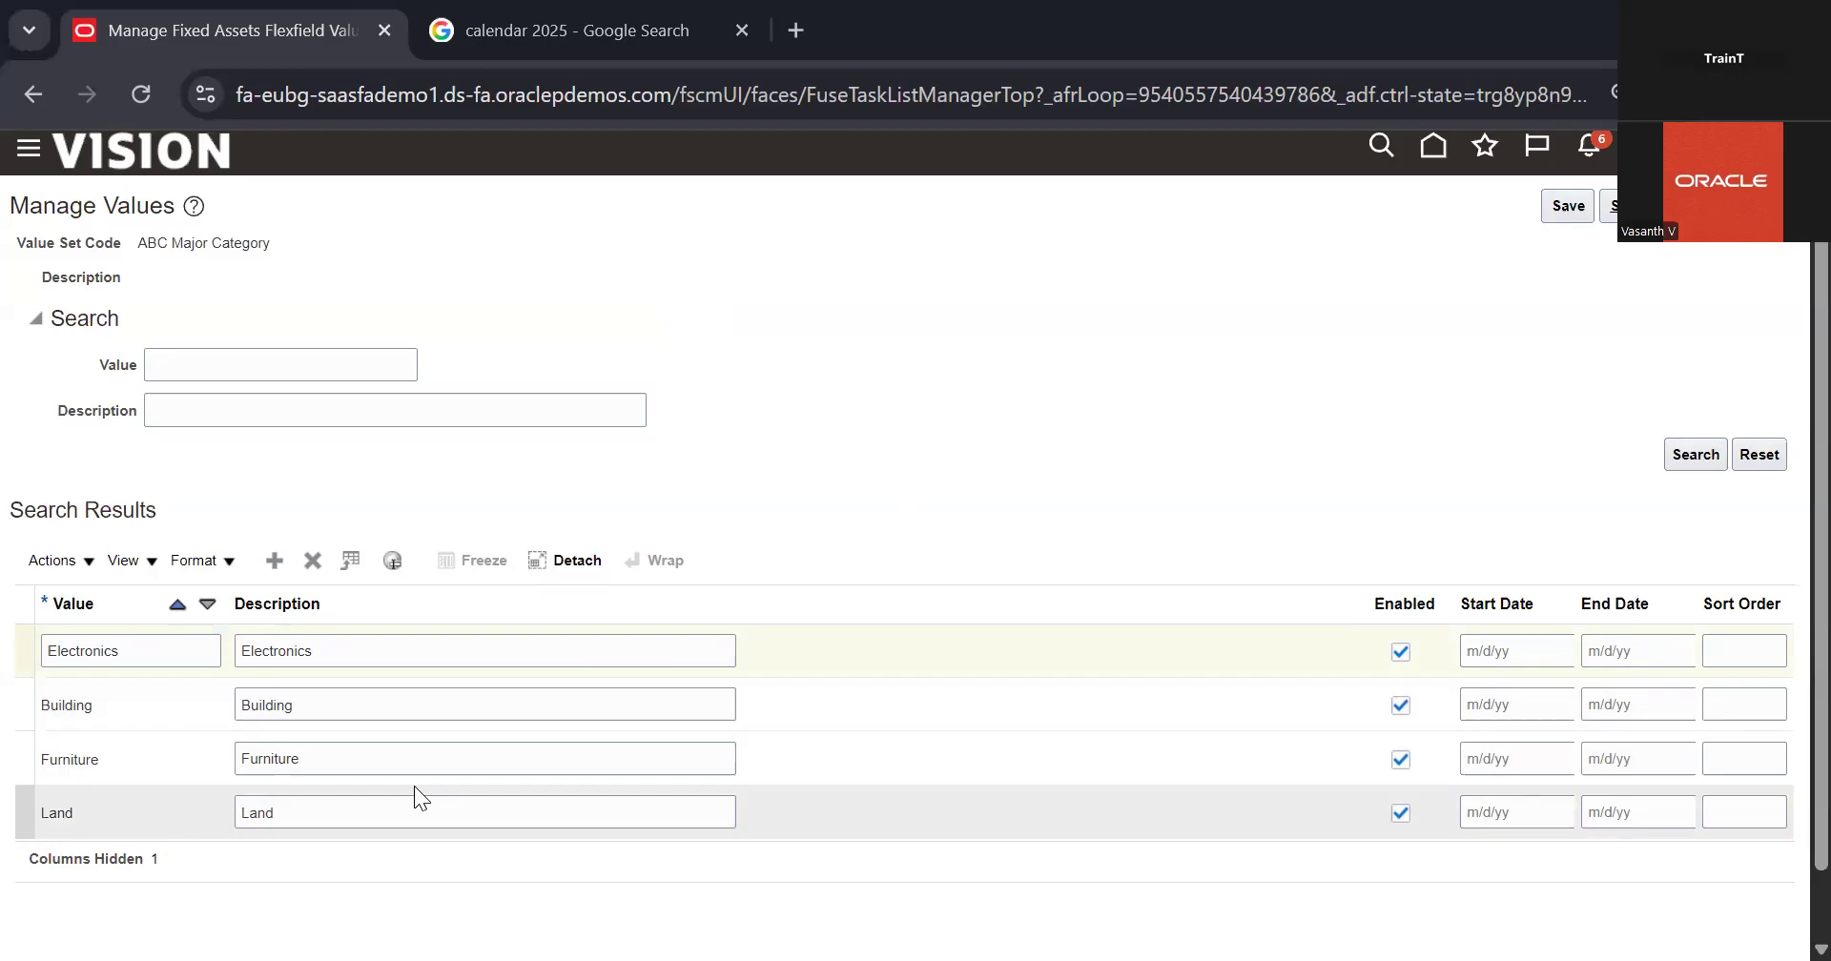
pyautogui.click(1662, 207)
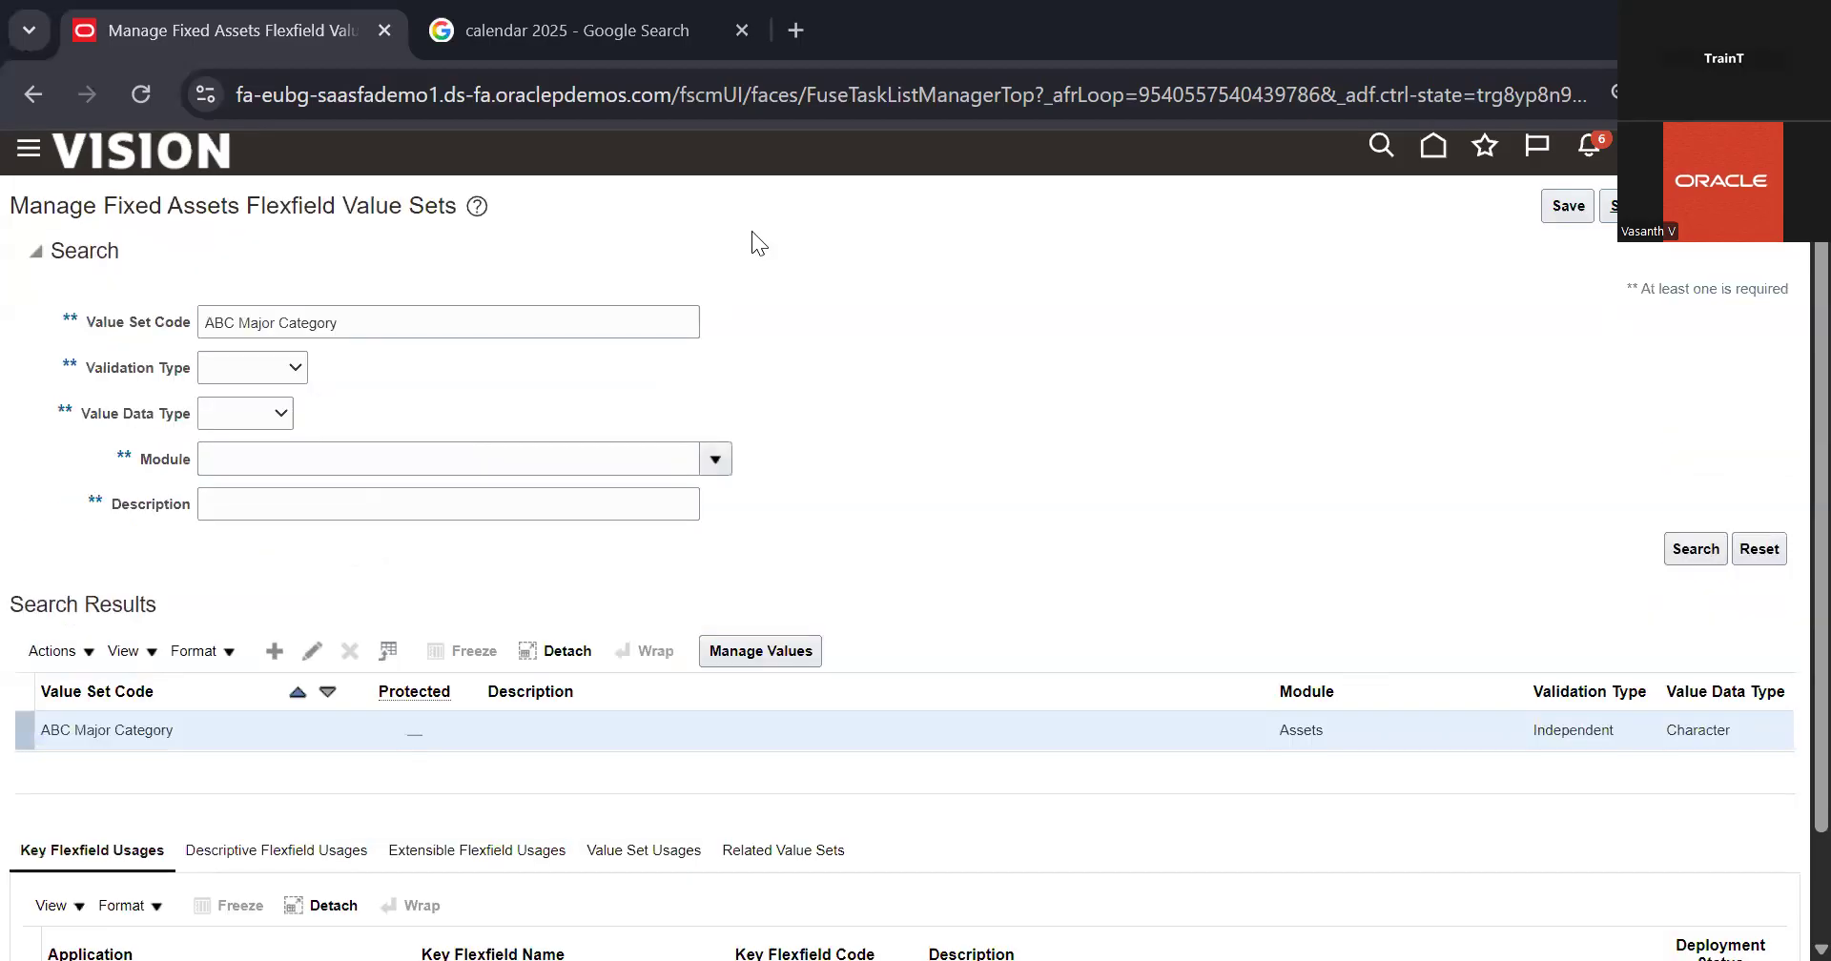
# Step: Search for the ABC Minor Category value set and open its values
pyautogui.click(274, 321)
pyautogui.press('BackSpace')
pyautogui.press('BackSpace')
pyautogui.press('BackSpace')
pyautogui.press('BackSpace')
pyautogui.write('in')
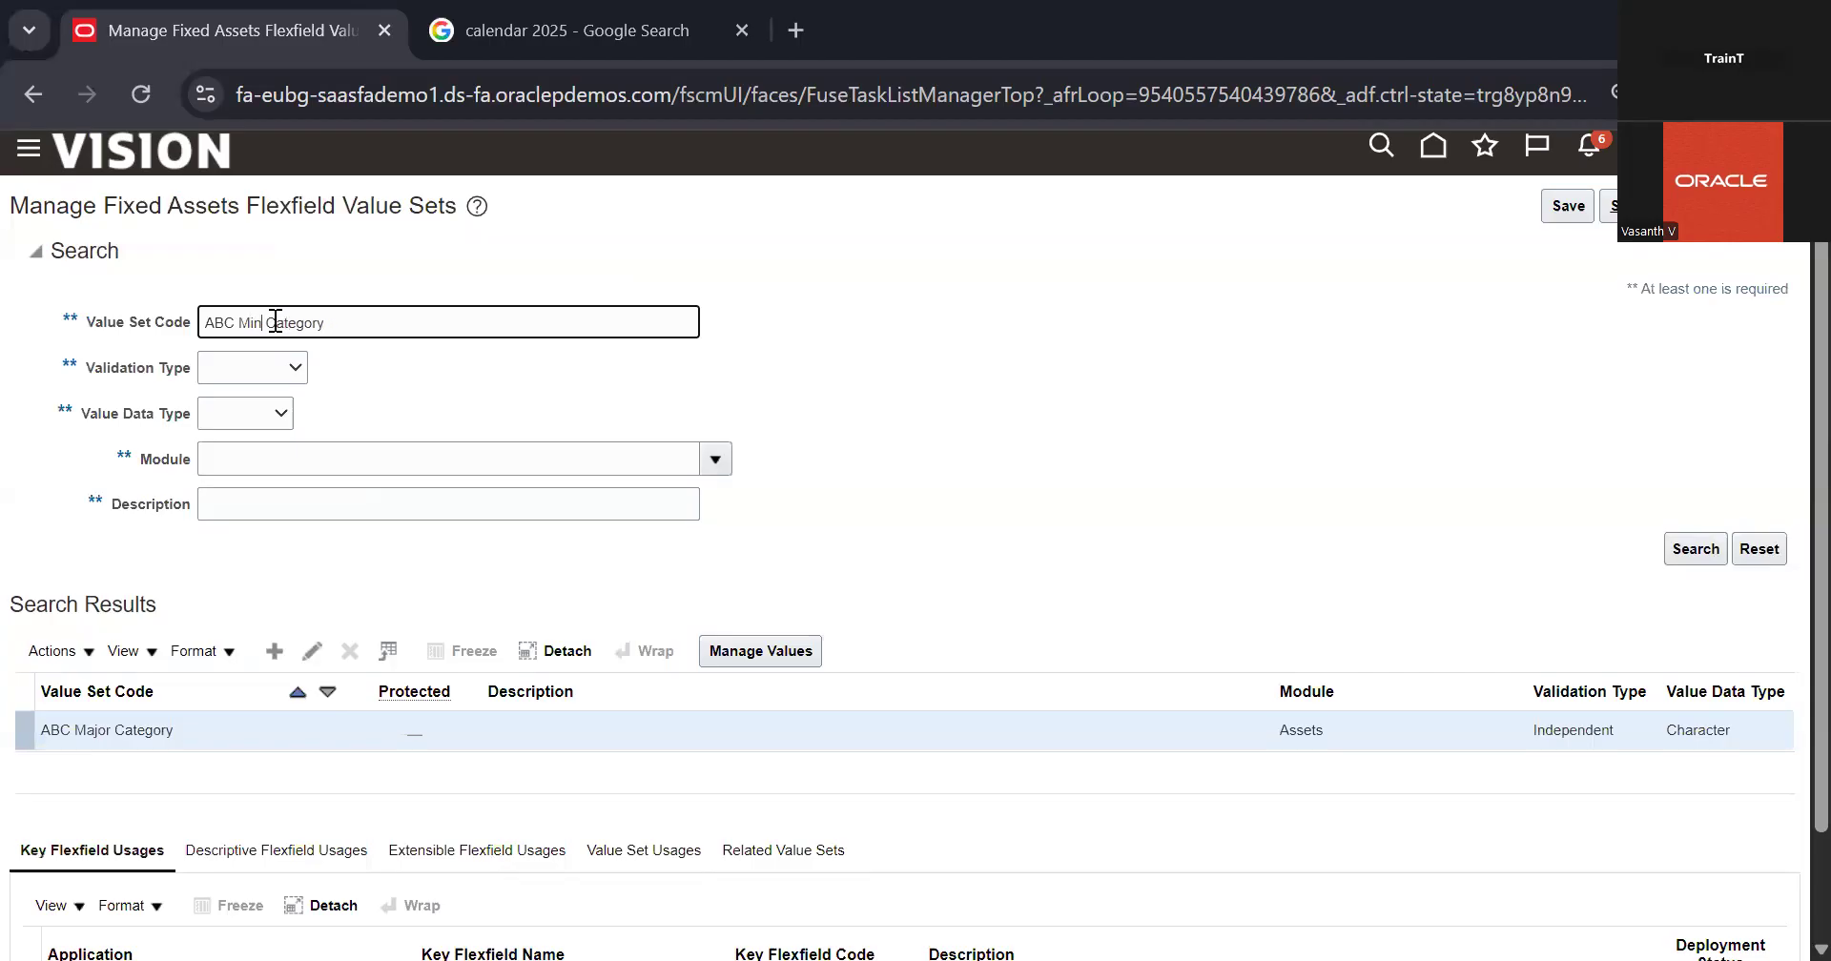
pyautogui.write('or')
pyautogui.press('Return')
pyautogui.click(759, 645)
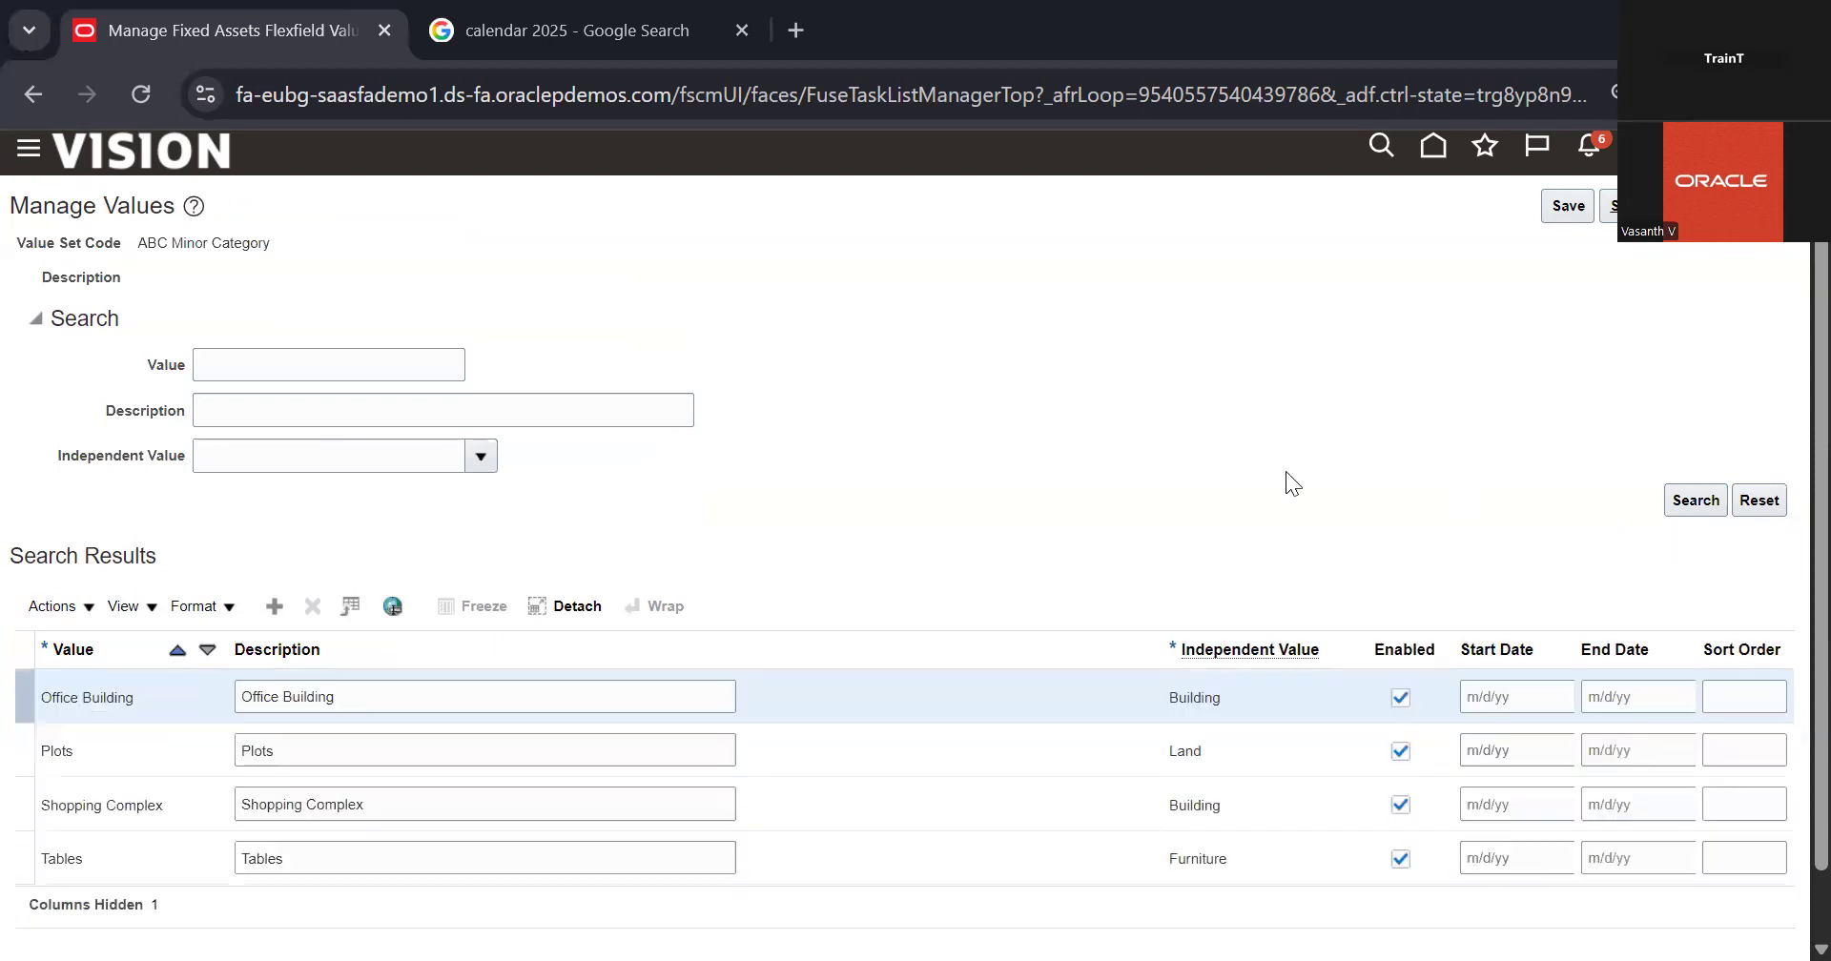
# Step: Add a new value named Computer to the ABC Minor Category value set
pyautogui.scroll(-1, 1286, 471)
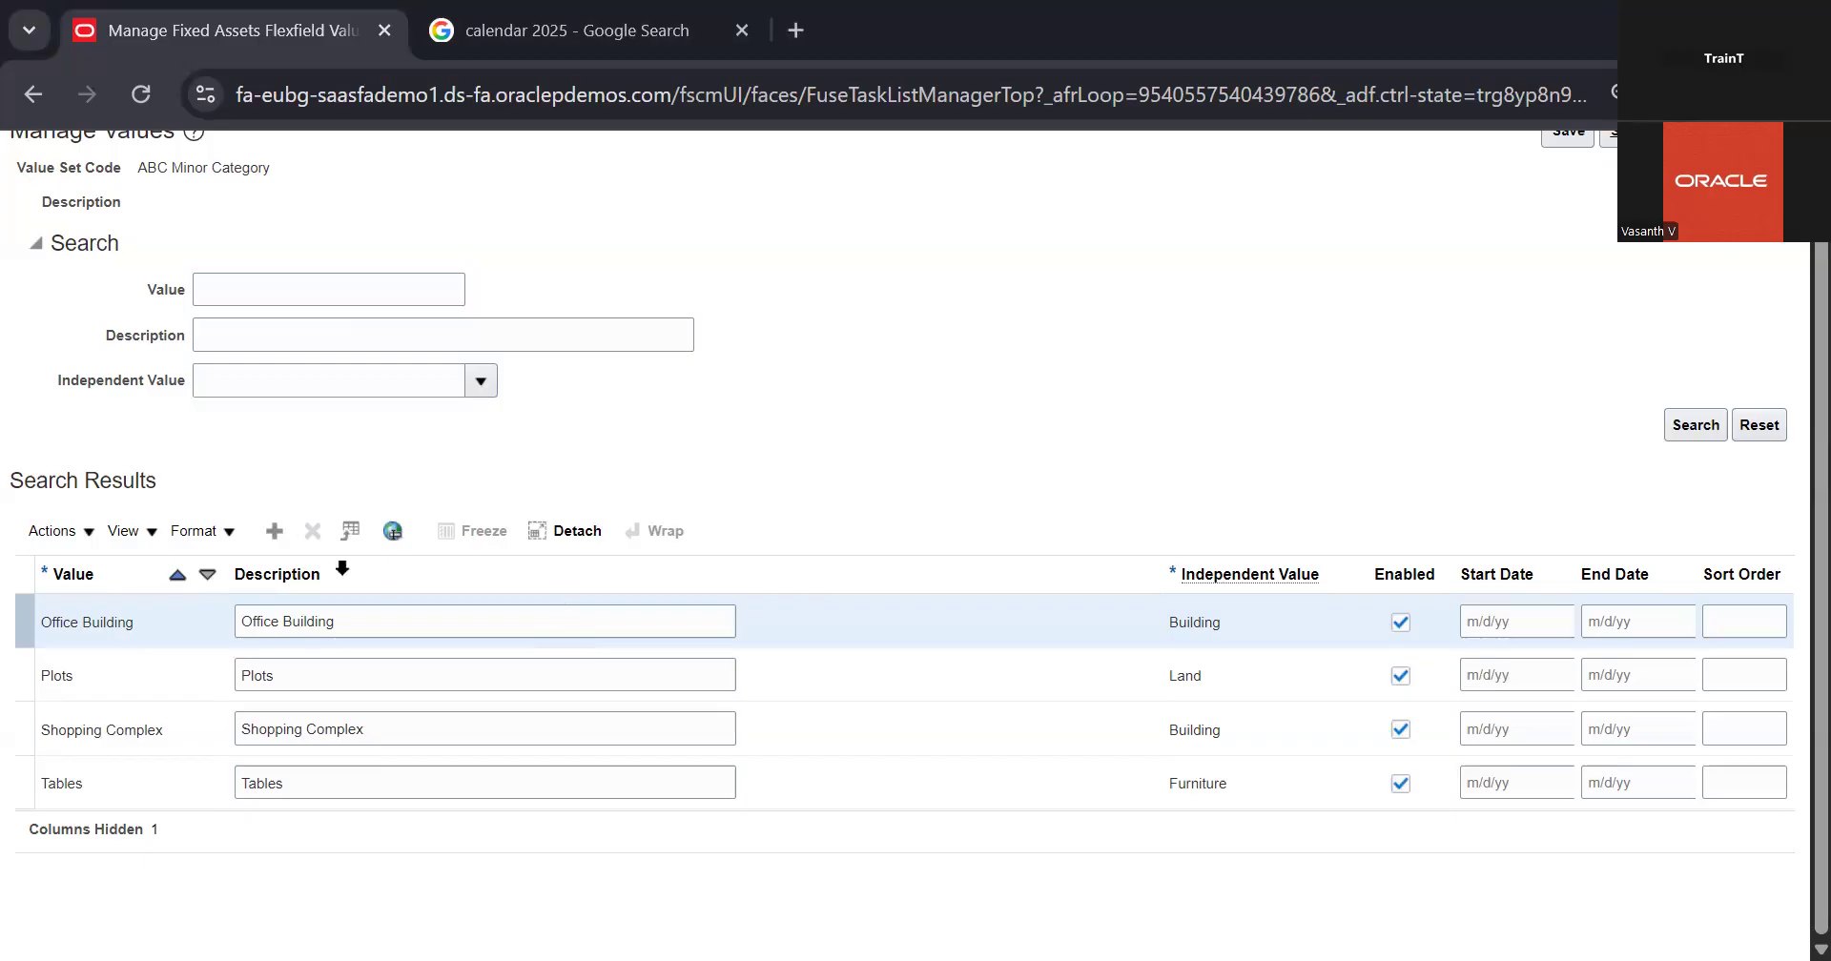
pyautogui.click(278, 540)
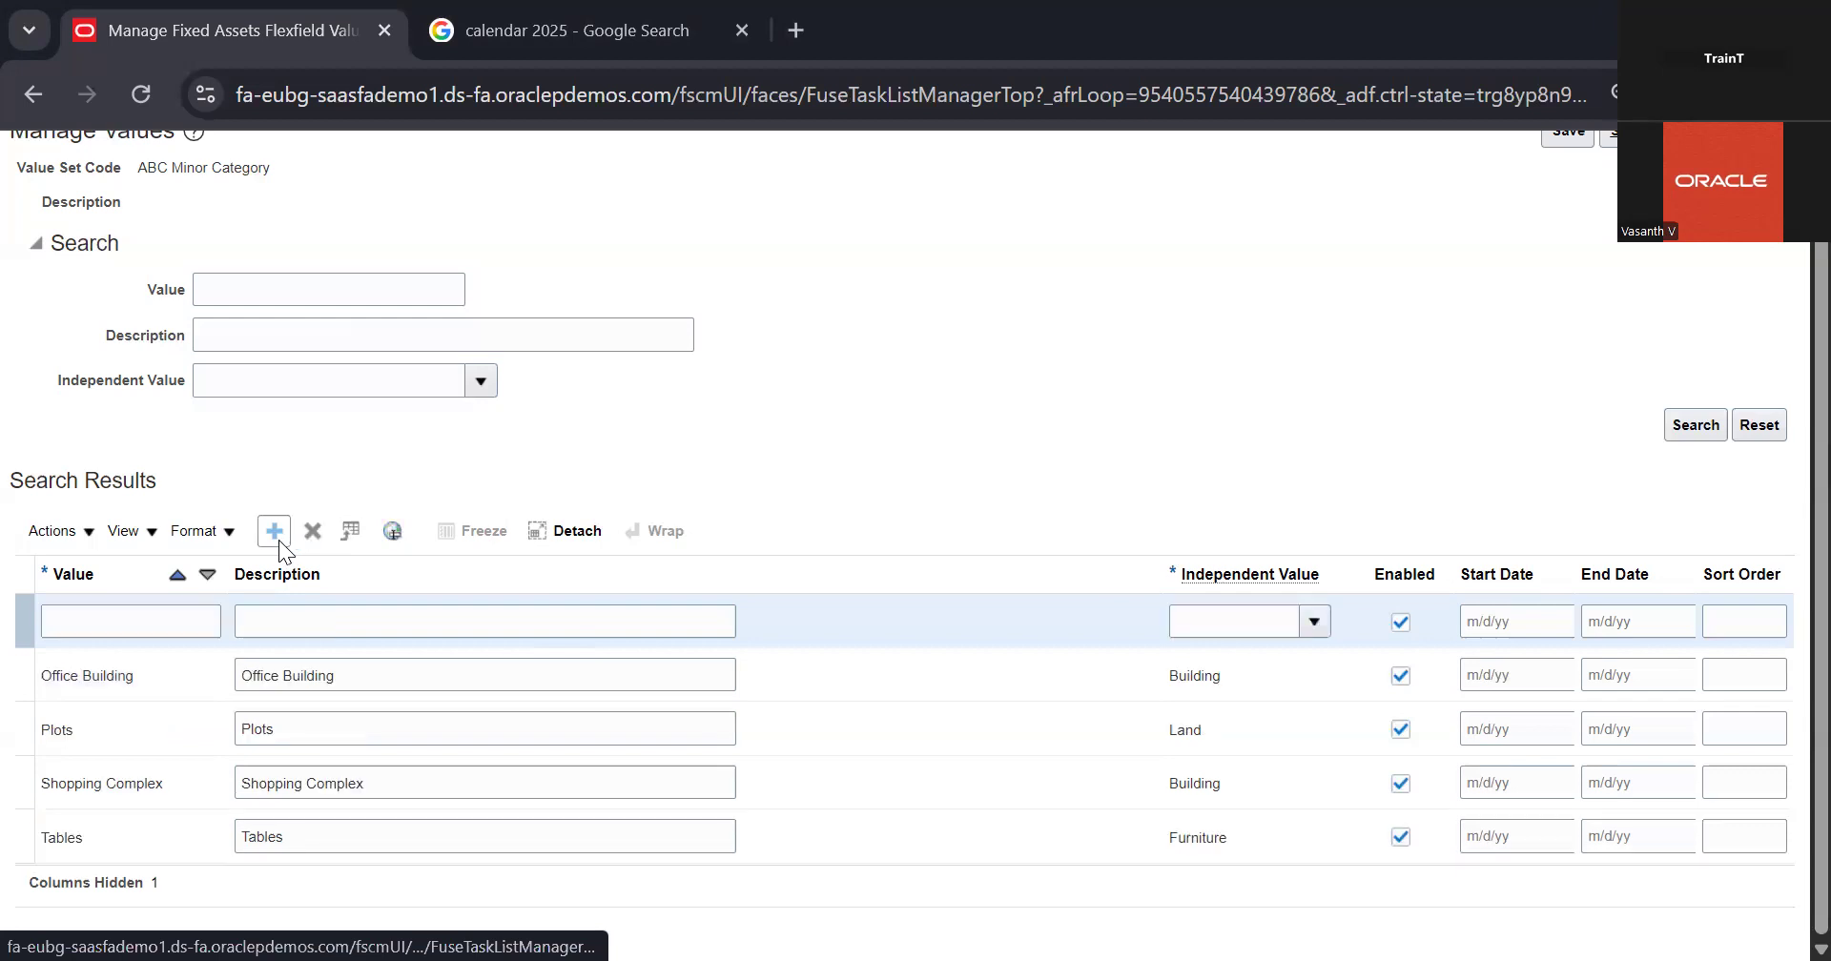
pyautogui.click(168, 623)
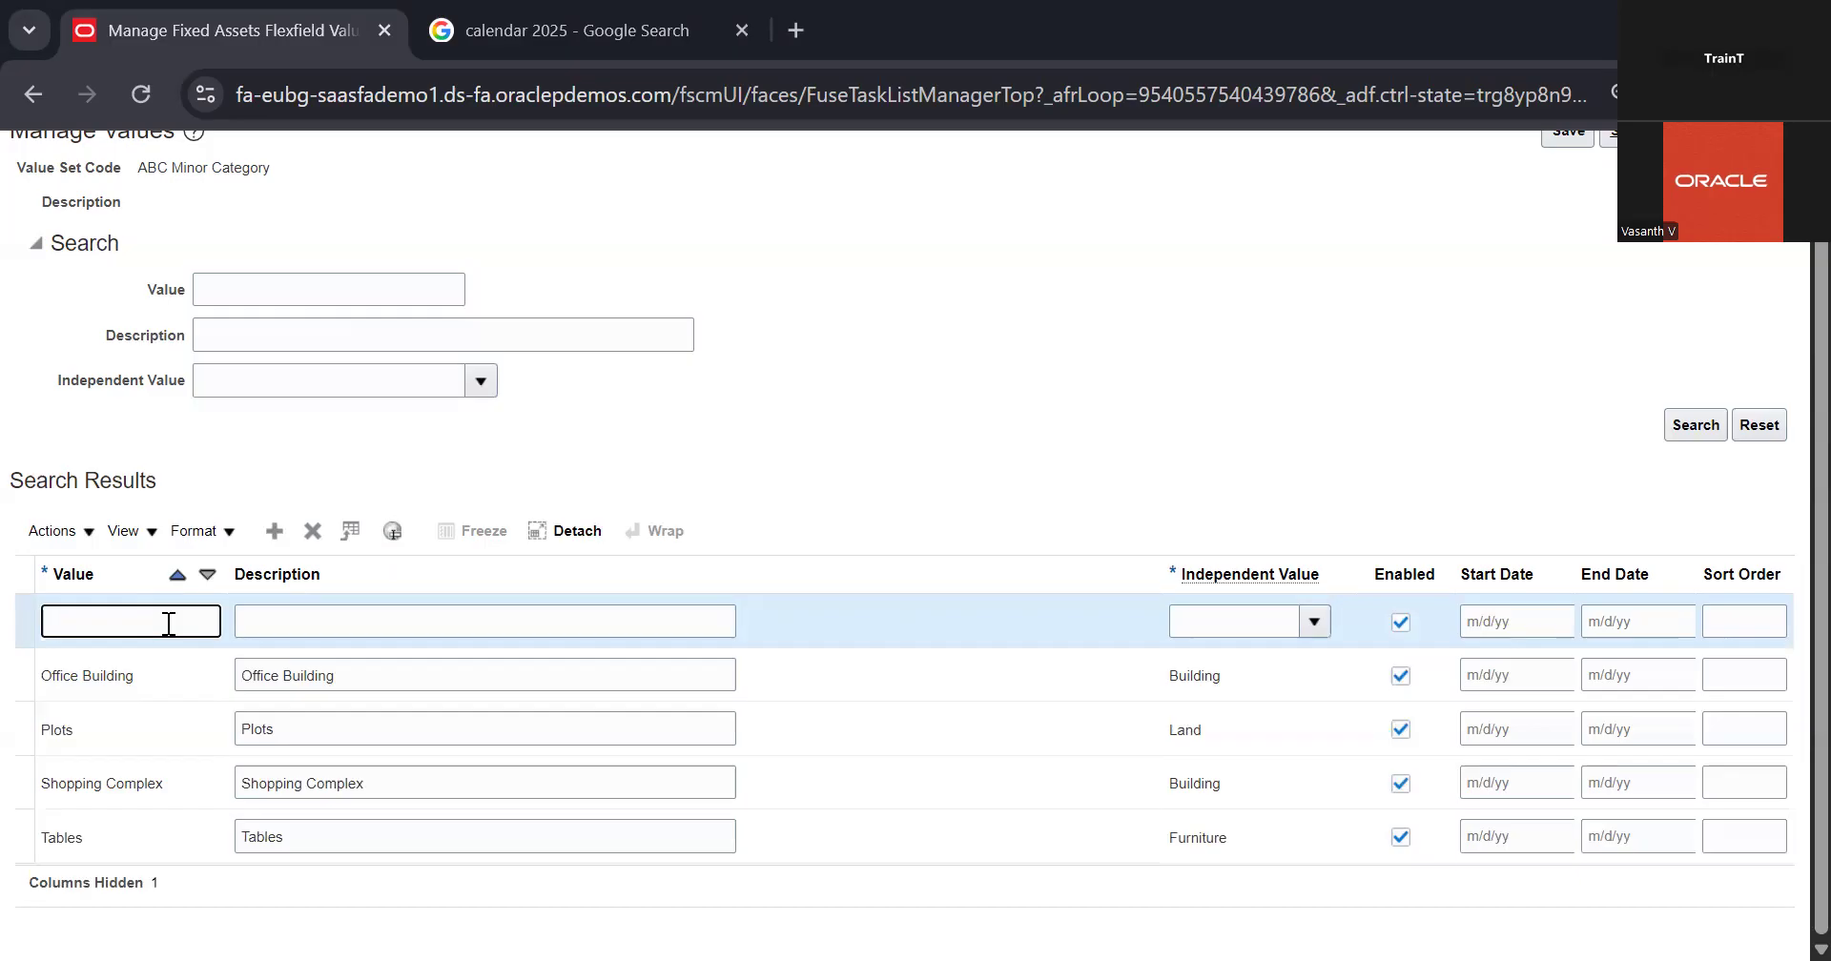
pyautogui.write('Computr=er')
# Step: Give the Computer value the description Computer and assign Electronics as its independent value
pyautogui.click(315, 616)
pyautogui.click(118, 608)
pyautogui.doubleClick(118, 607)
pyautogui.hotkey('ctrl', 'c')
pyautogui.click(358, 631)
pyautogui.hotkey('ctrl', 'v')
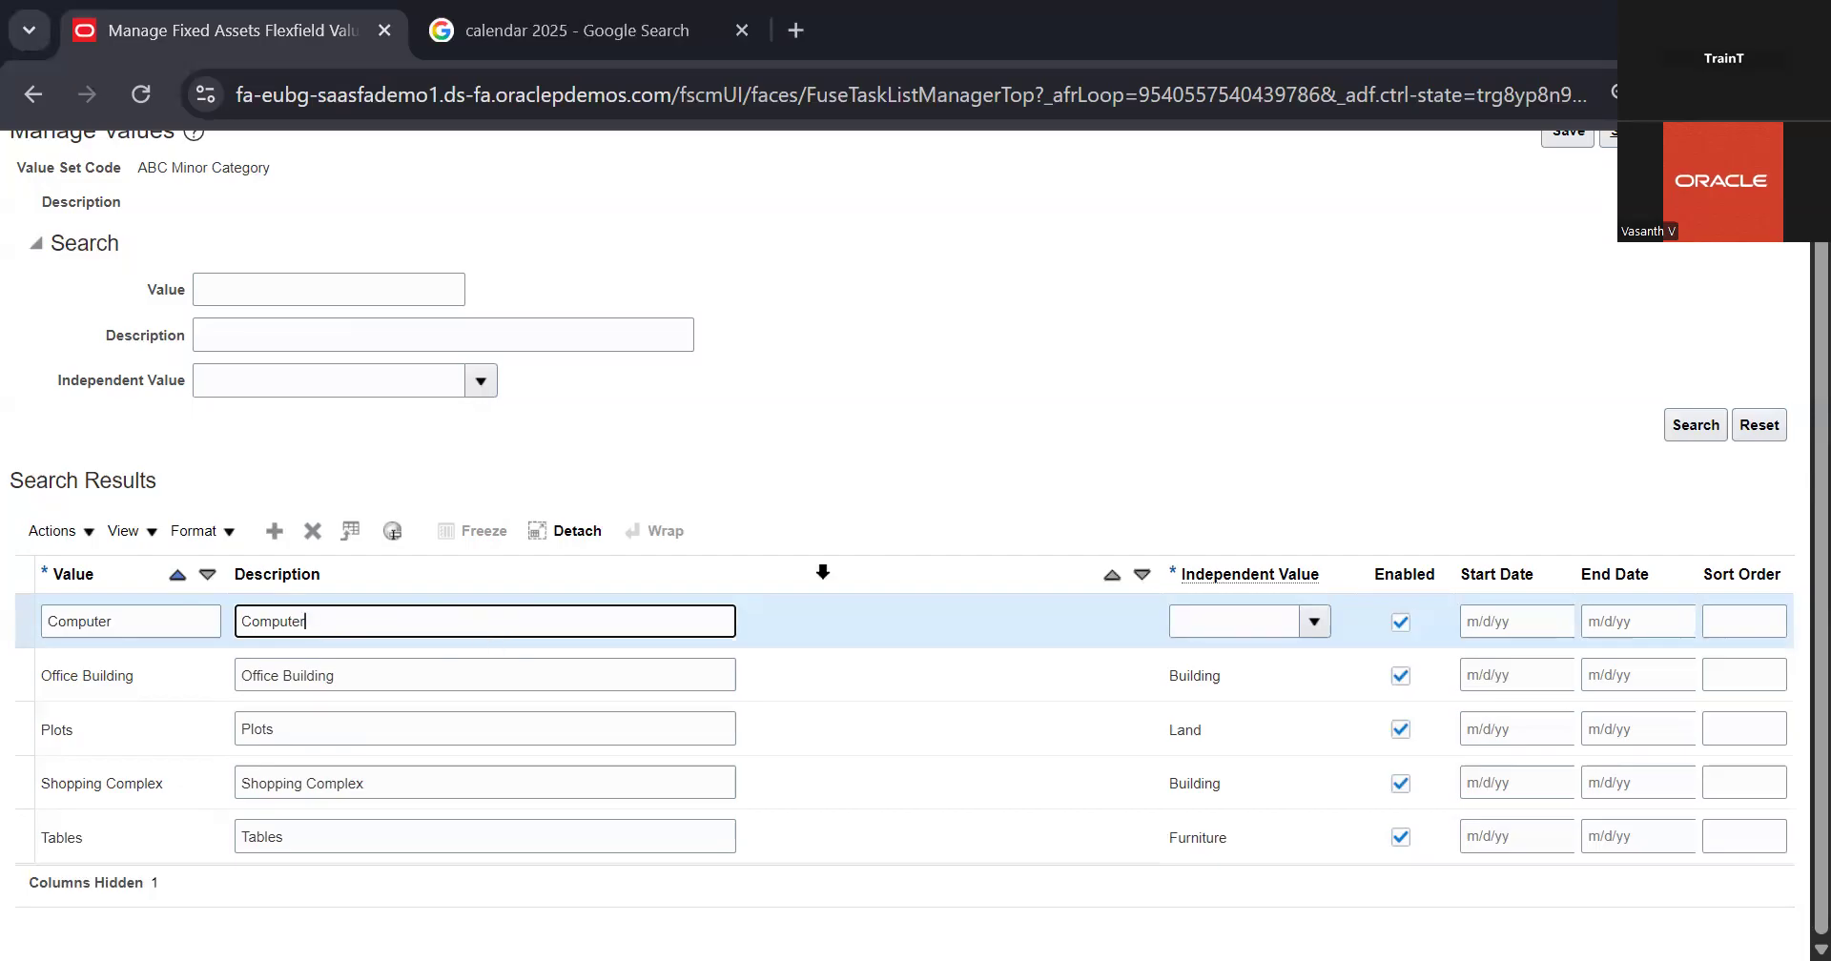
pyautogui.click(1314, 622)
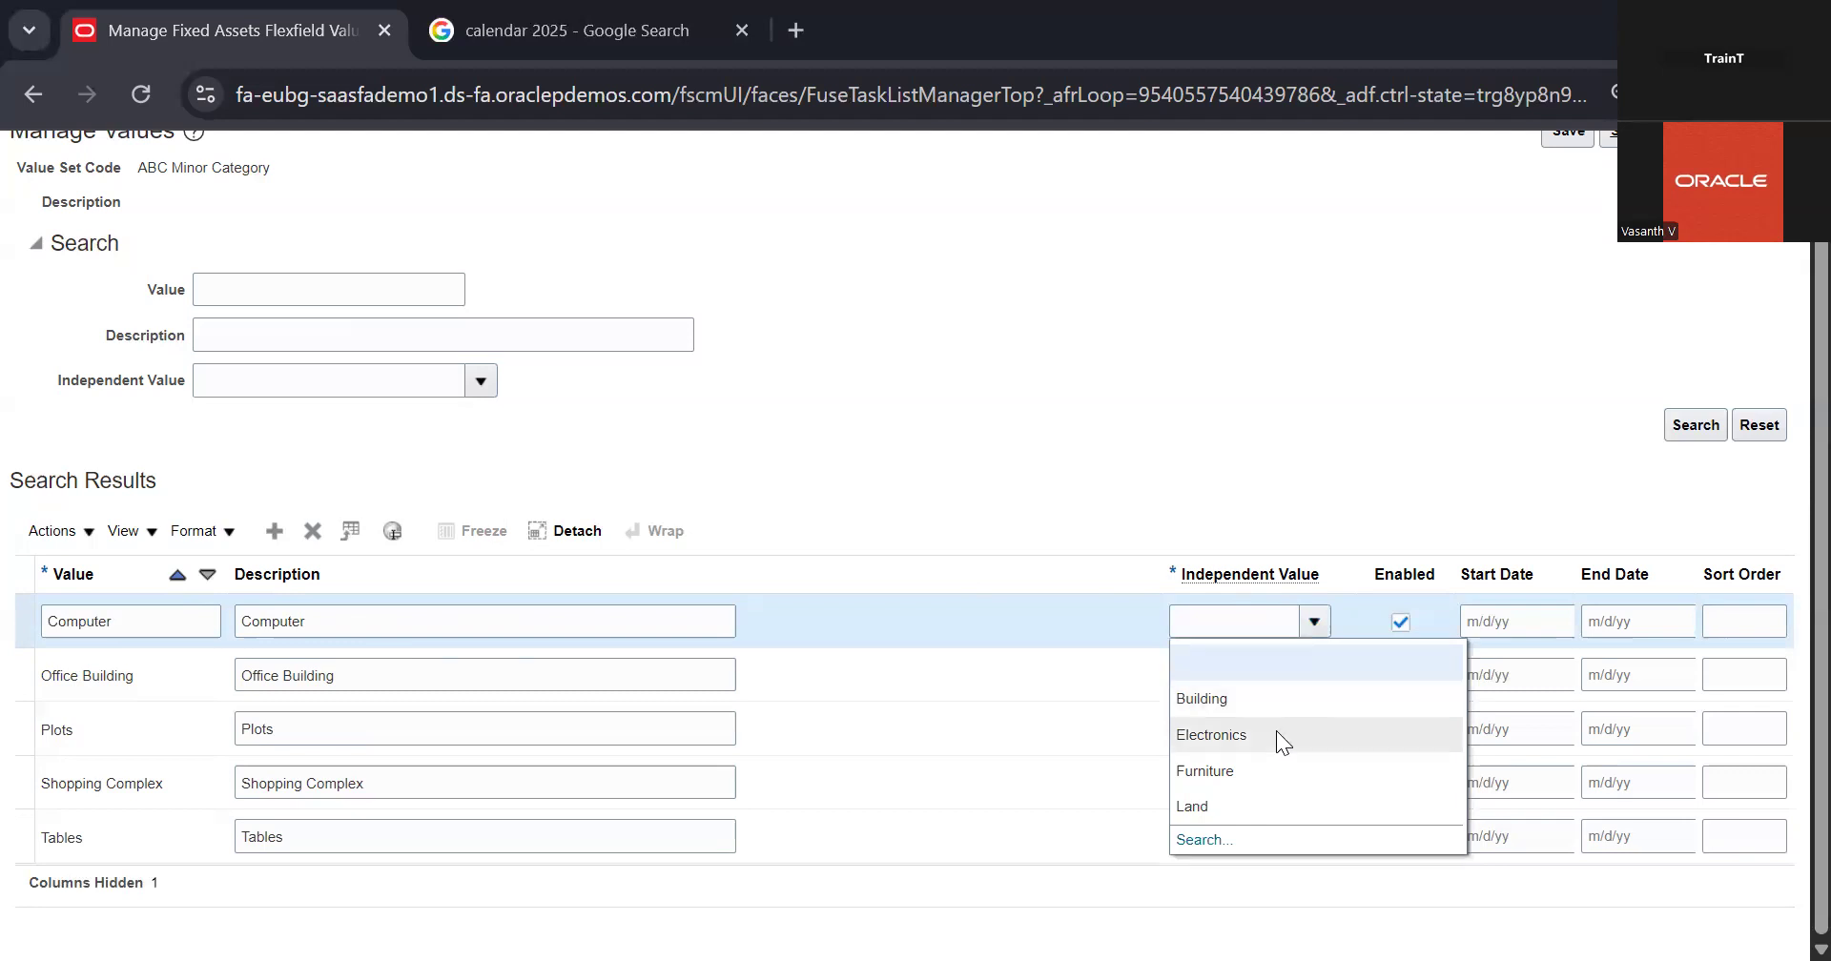
pyautogui.click(1276, 730)
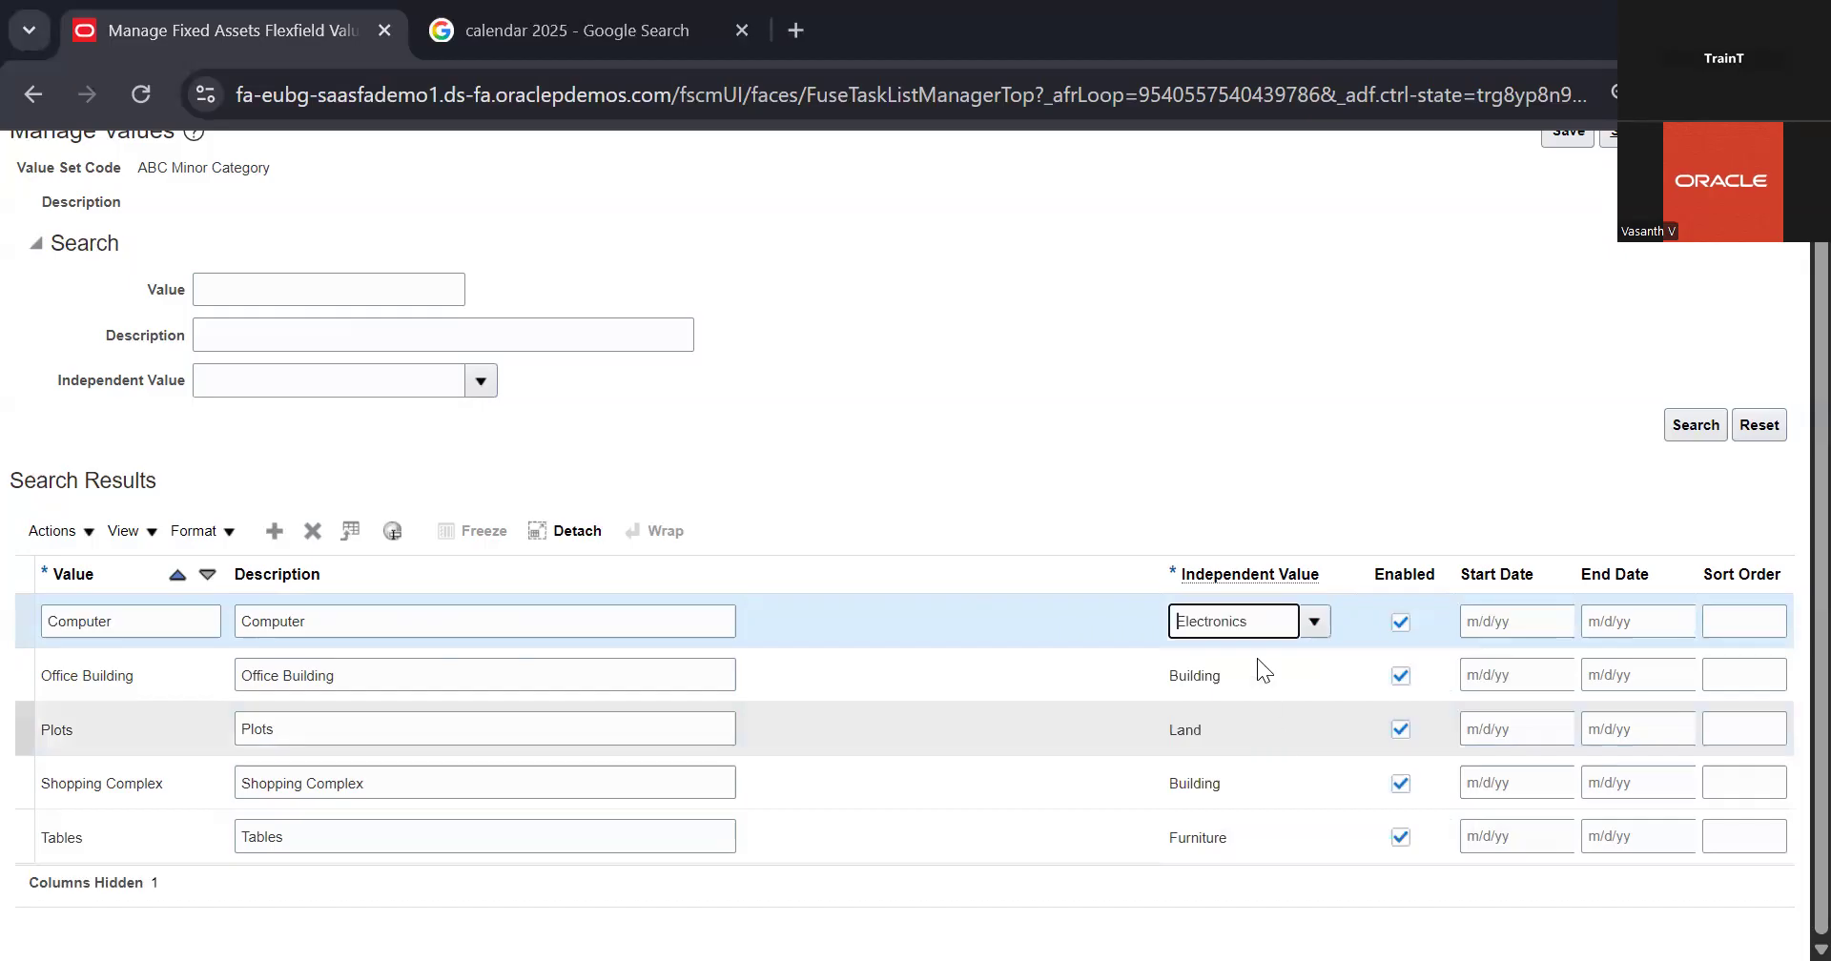
pyautogui.moveTo(1257, 620); pyautogui.dragTo(1162, 622)
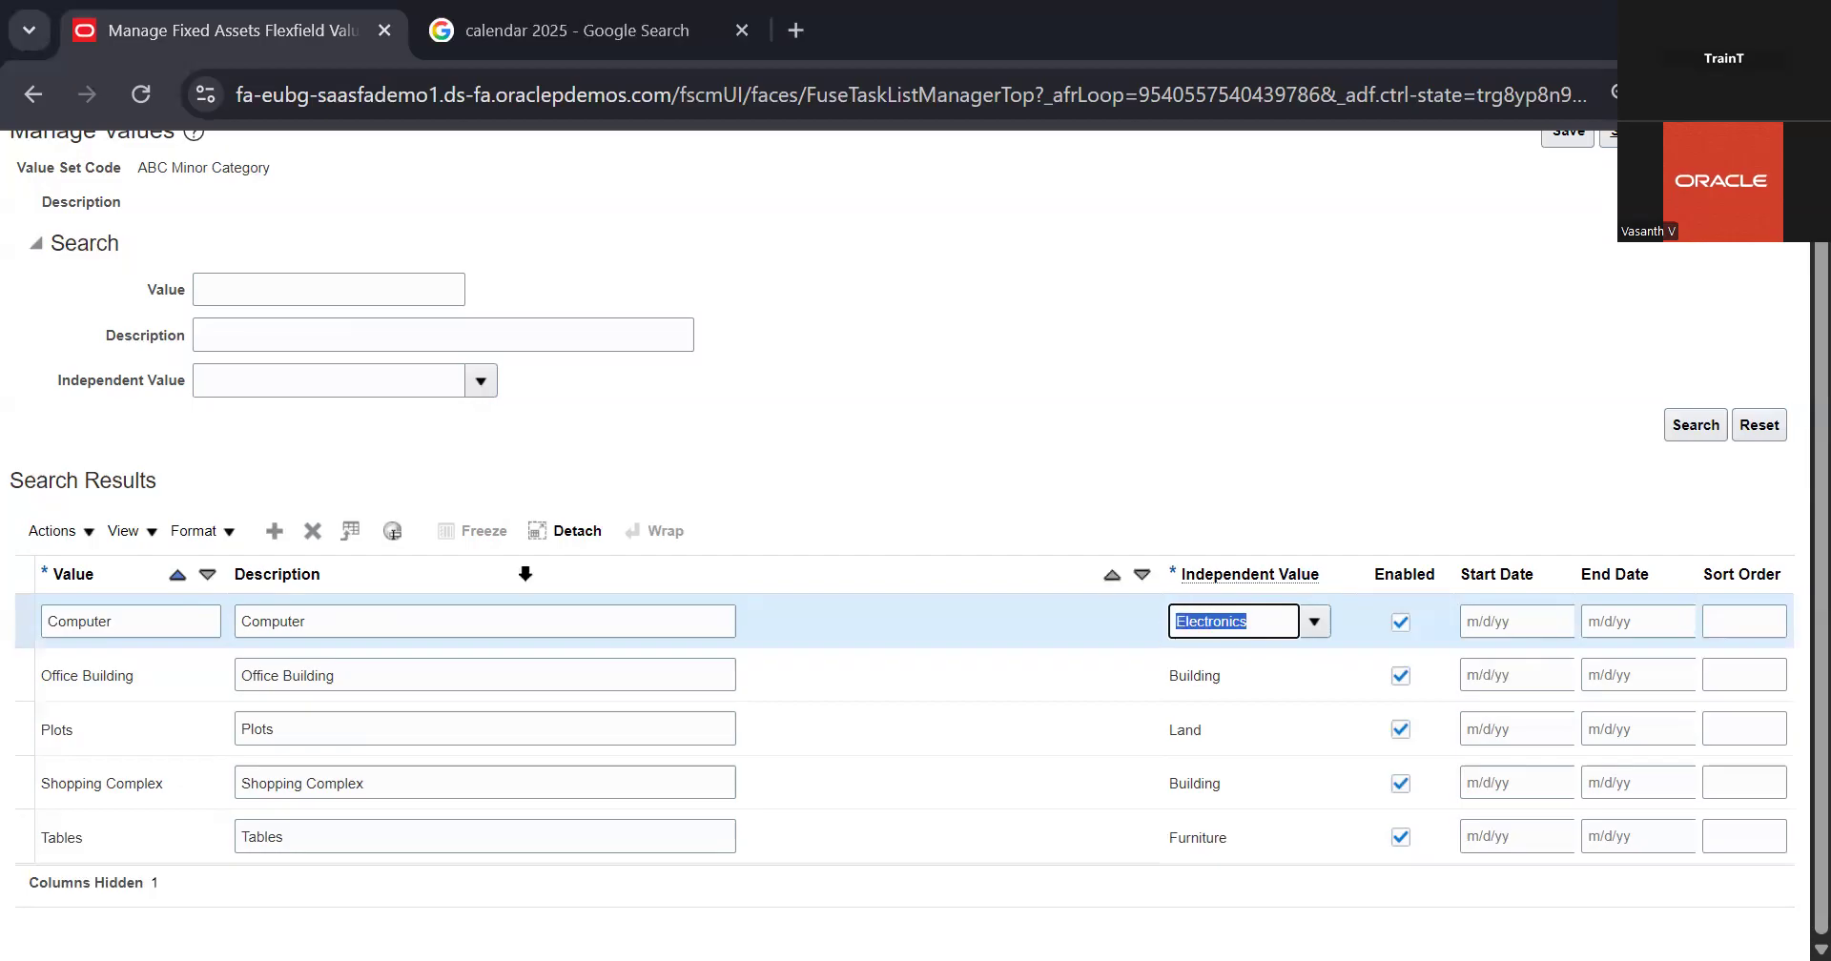
pyautogui.doubleClick(418, 622)
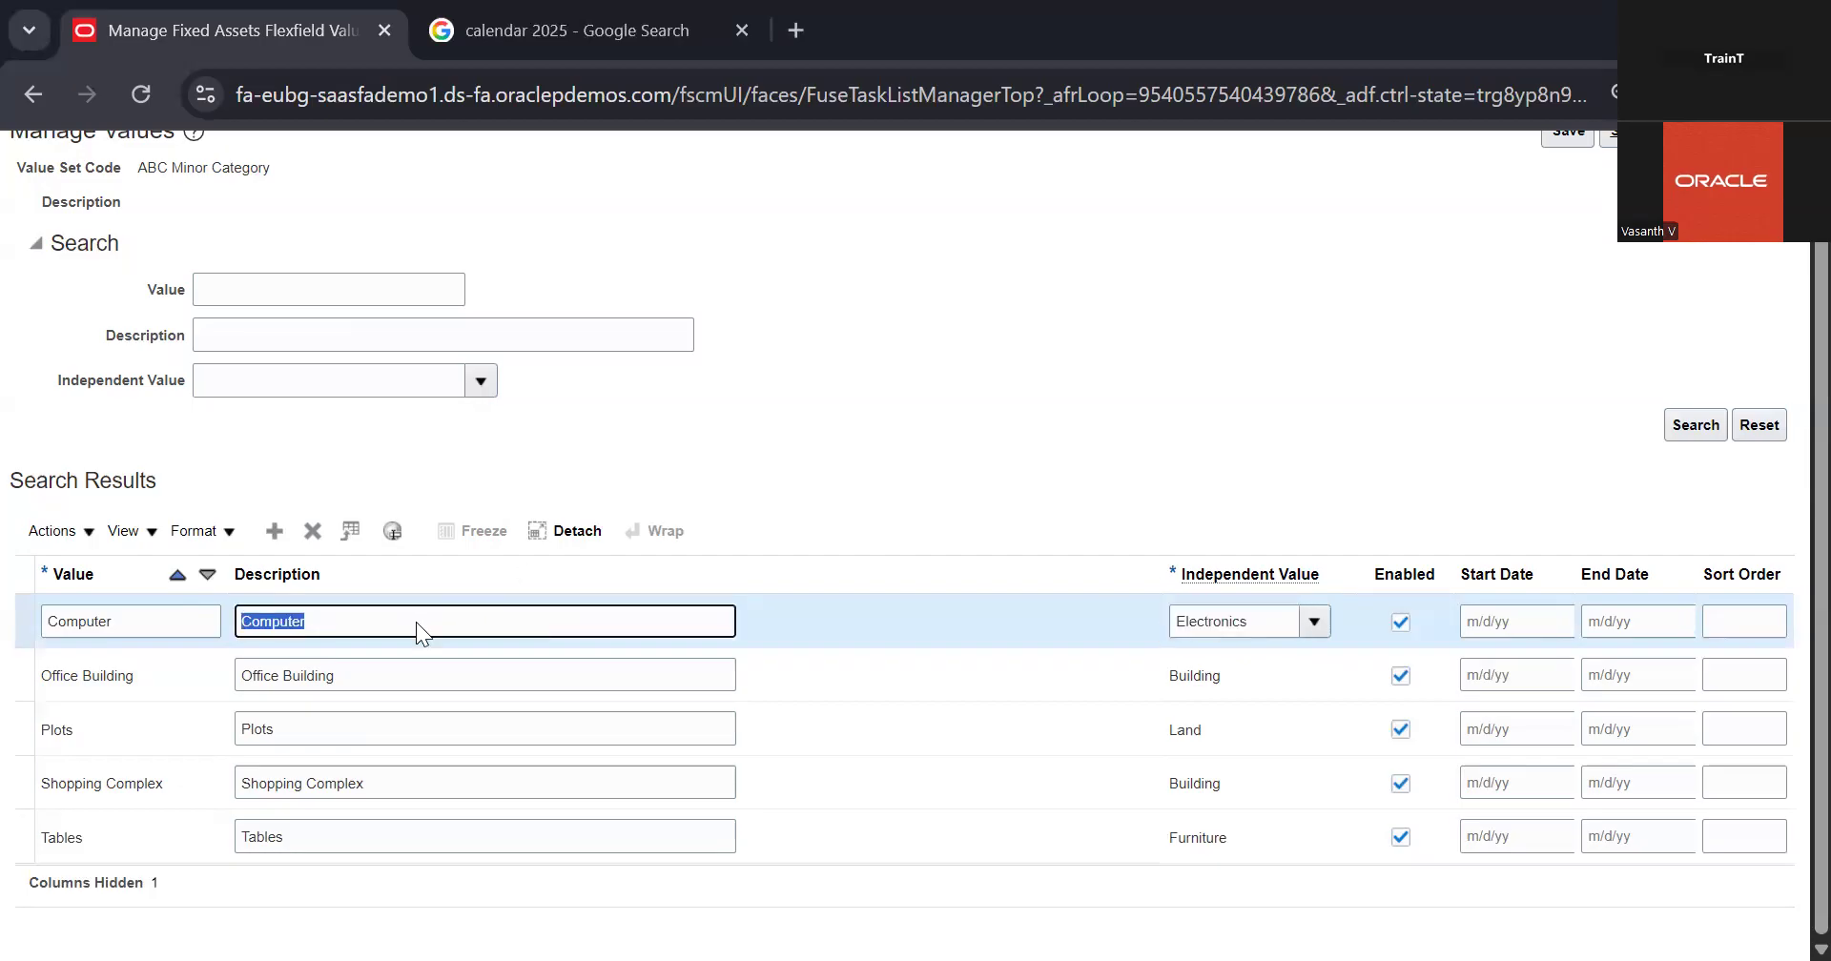
pyautogui.click(1043, 416)
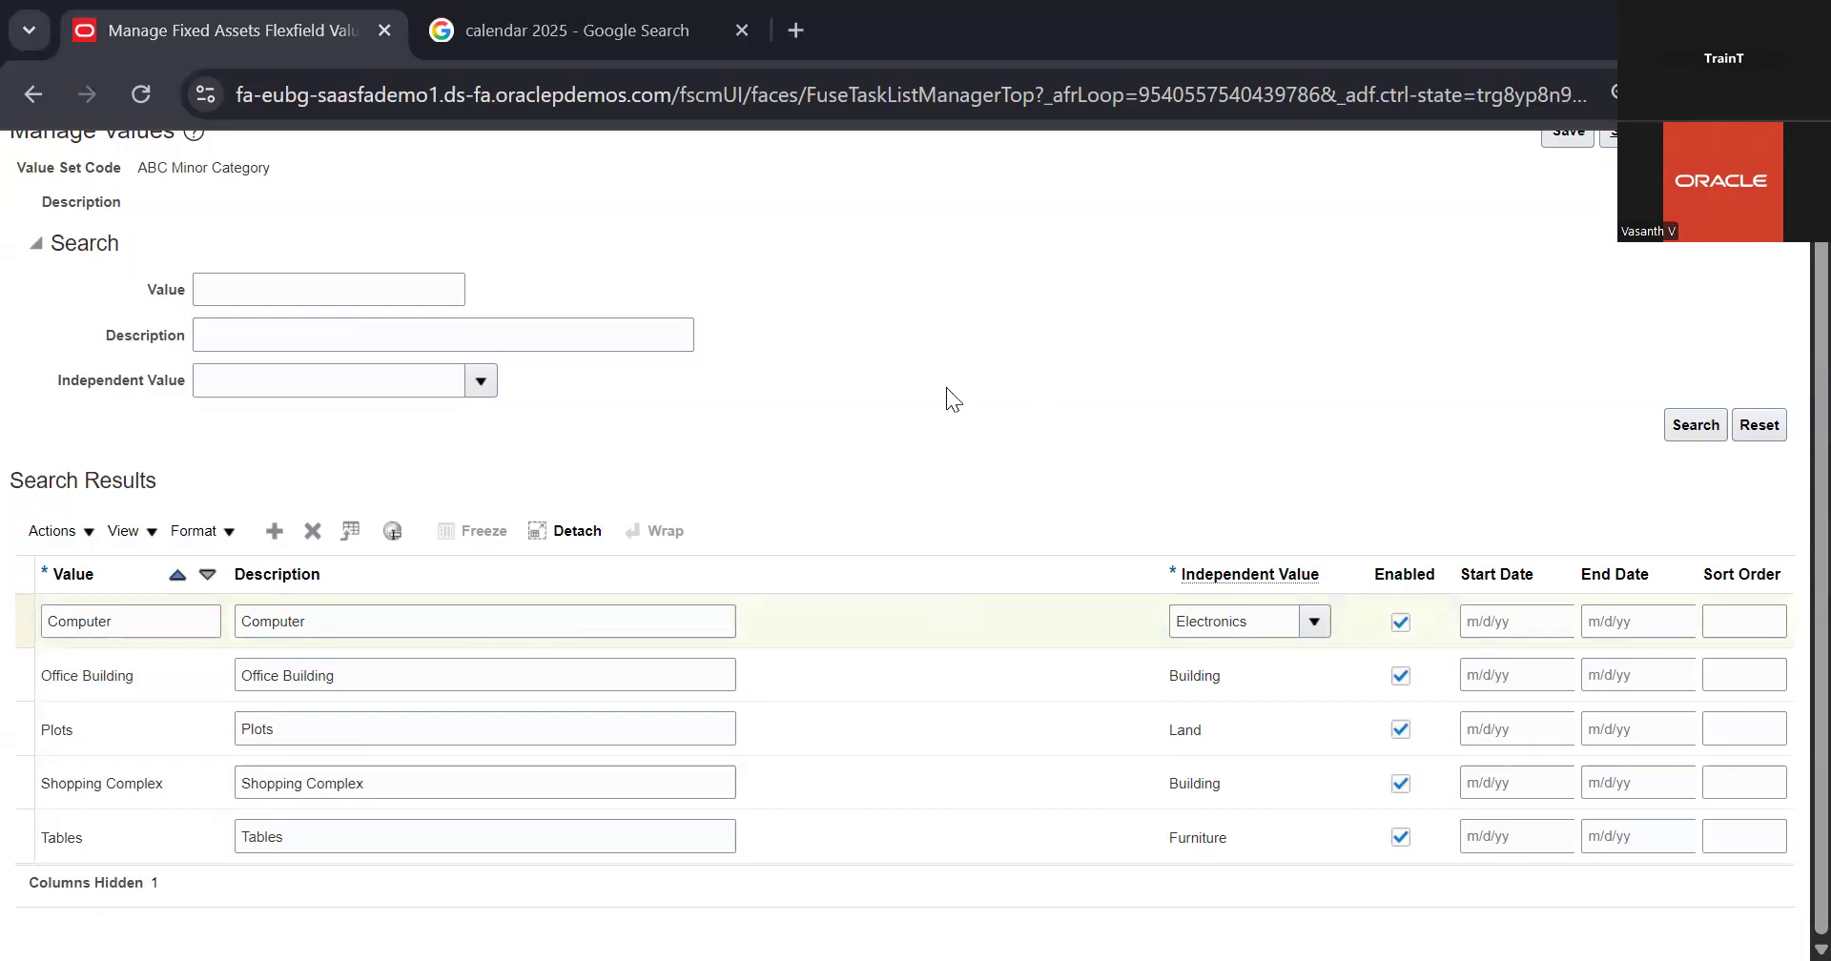
pyautogui.click(364, 616)
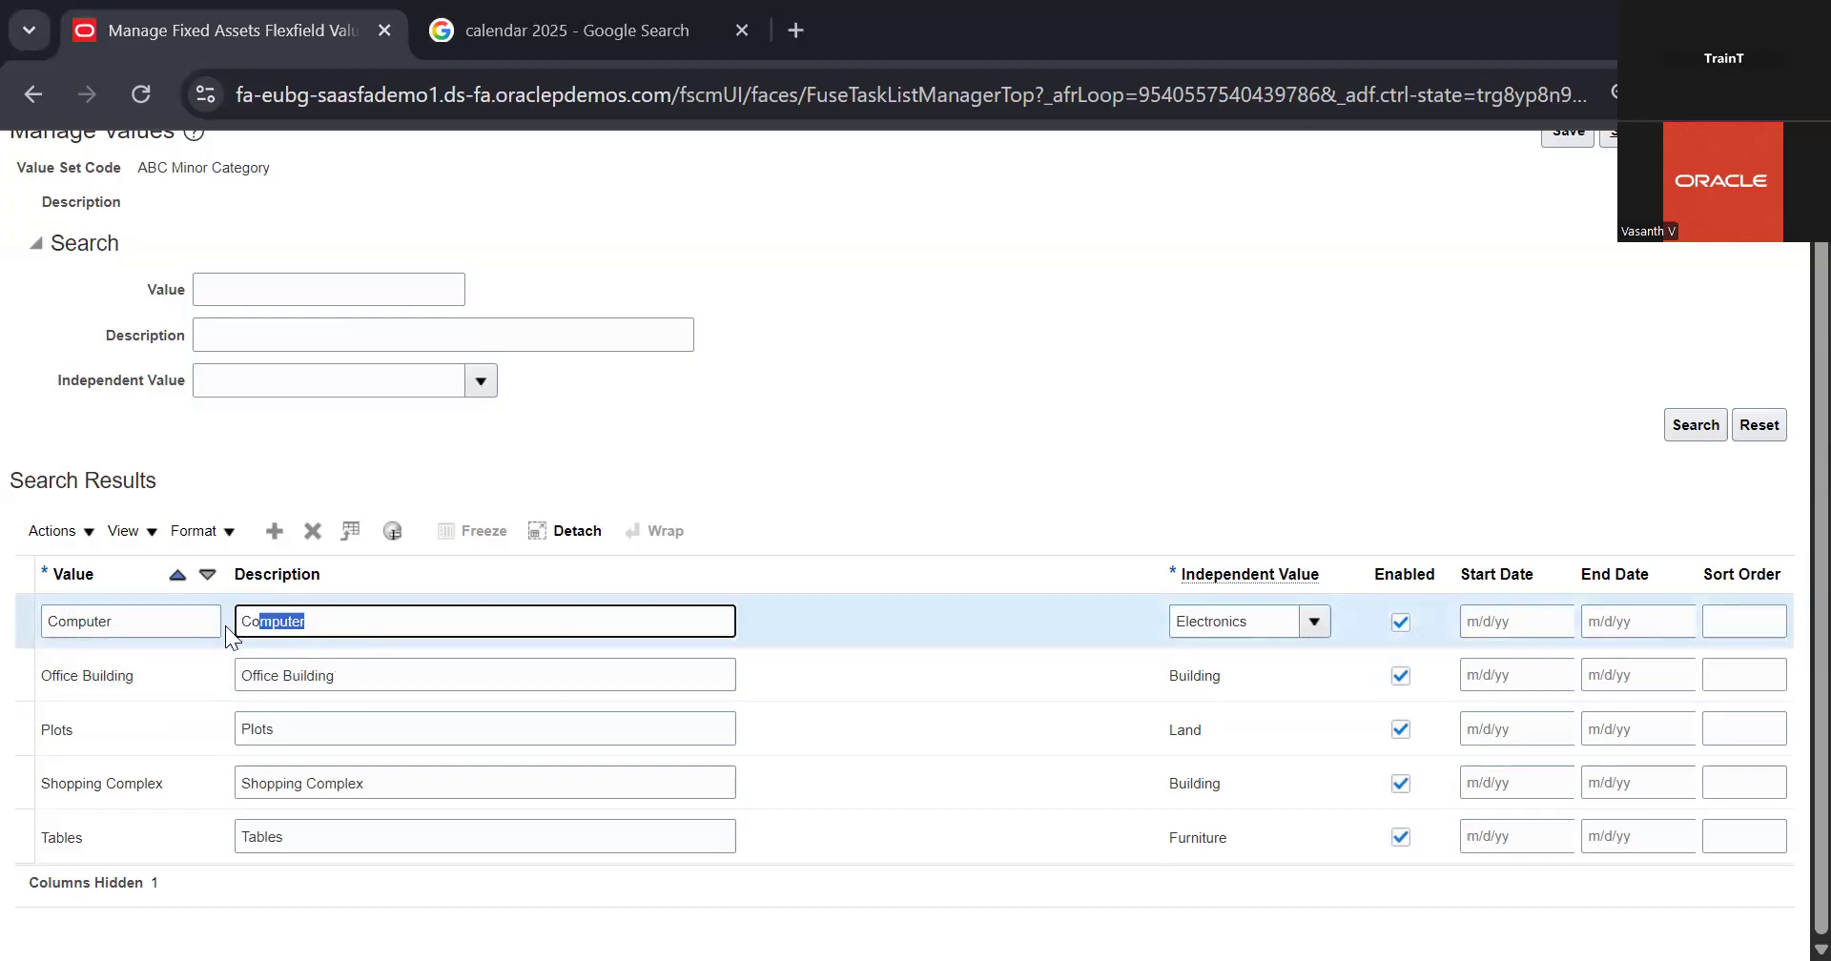
pyautogui.click(380, 620)
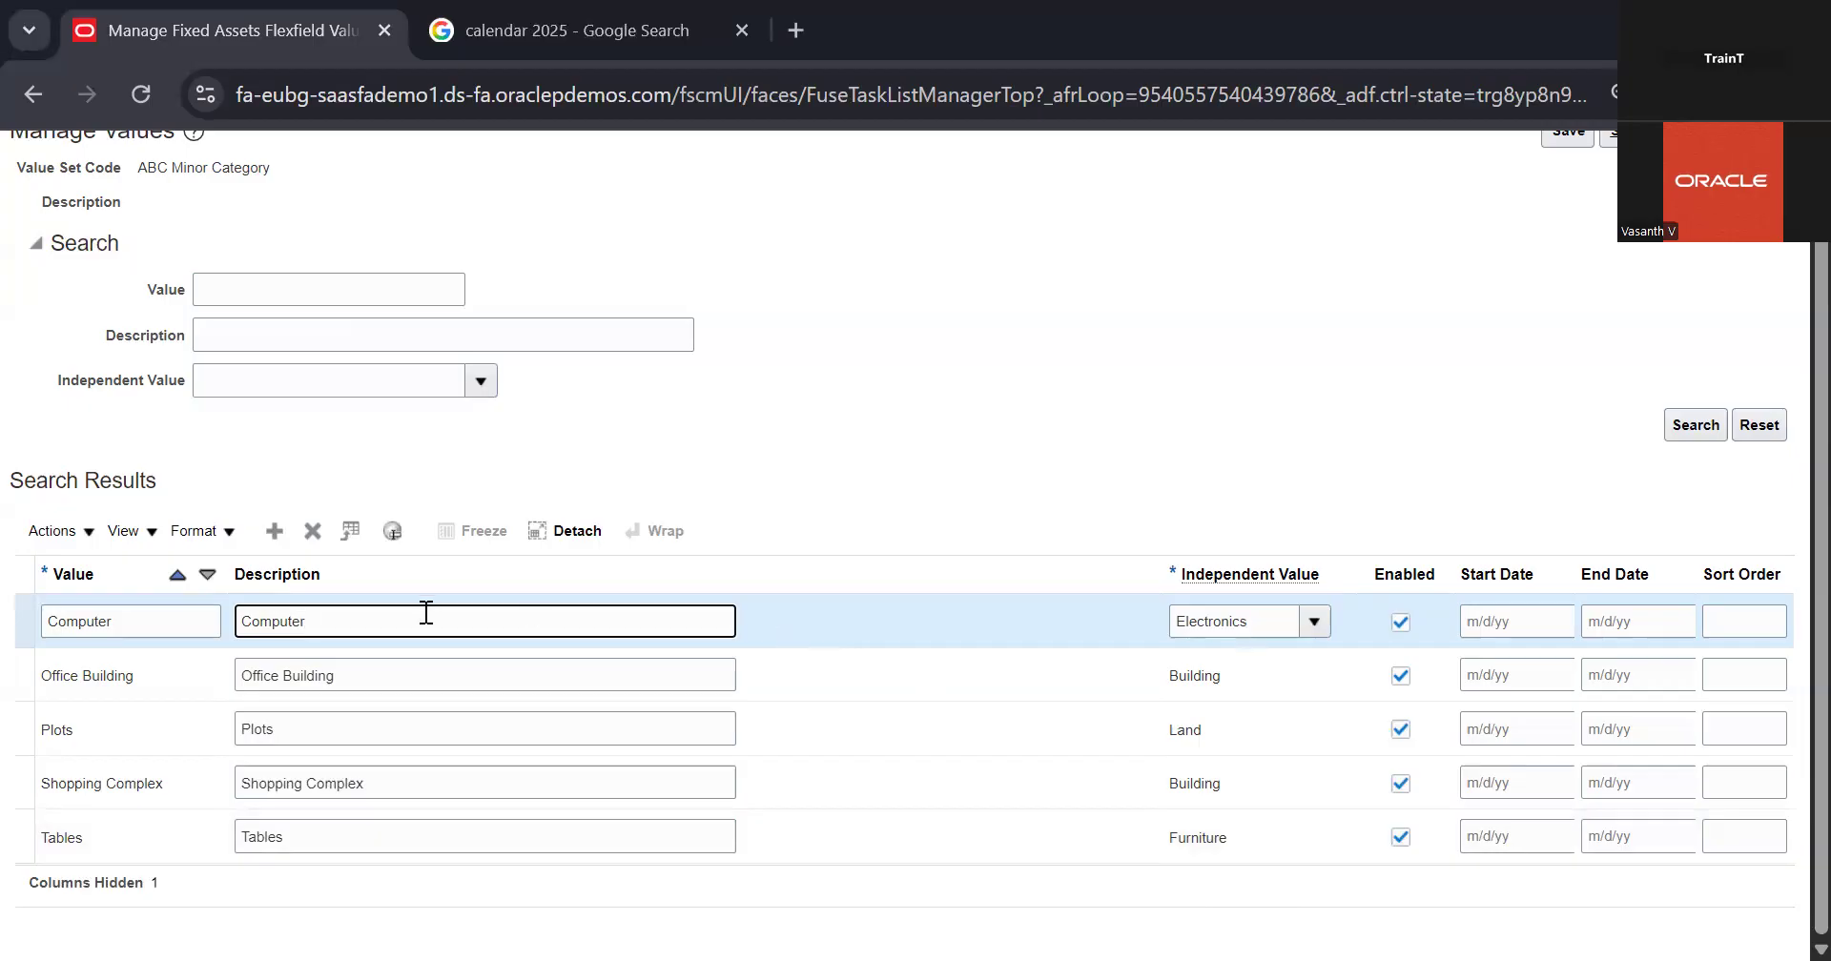
# Step: Add a value named Printer with the description Printer to the ABC Minor Category value set
pyautogui.click(275, 532)
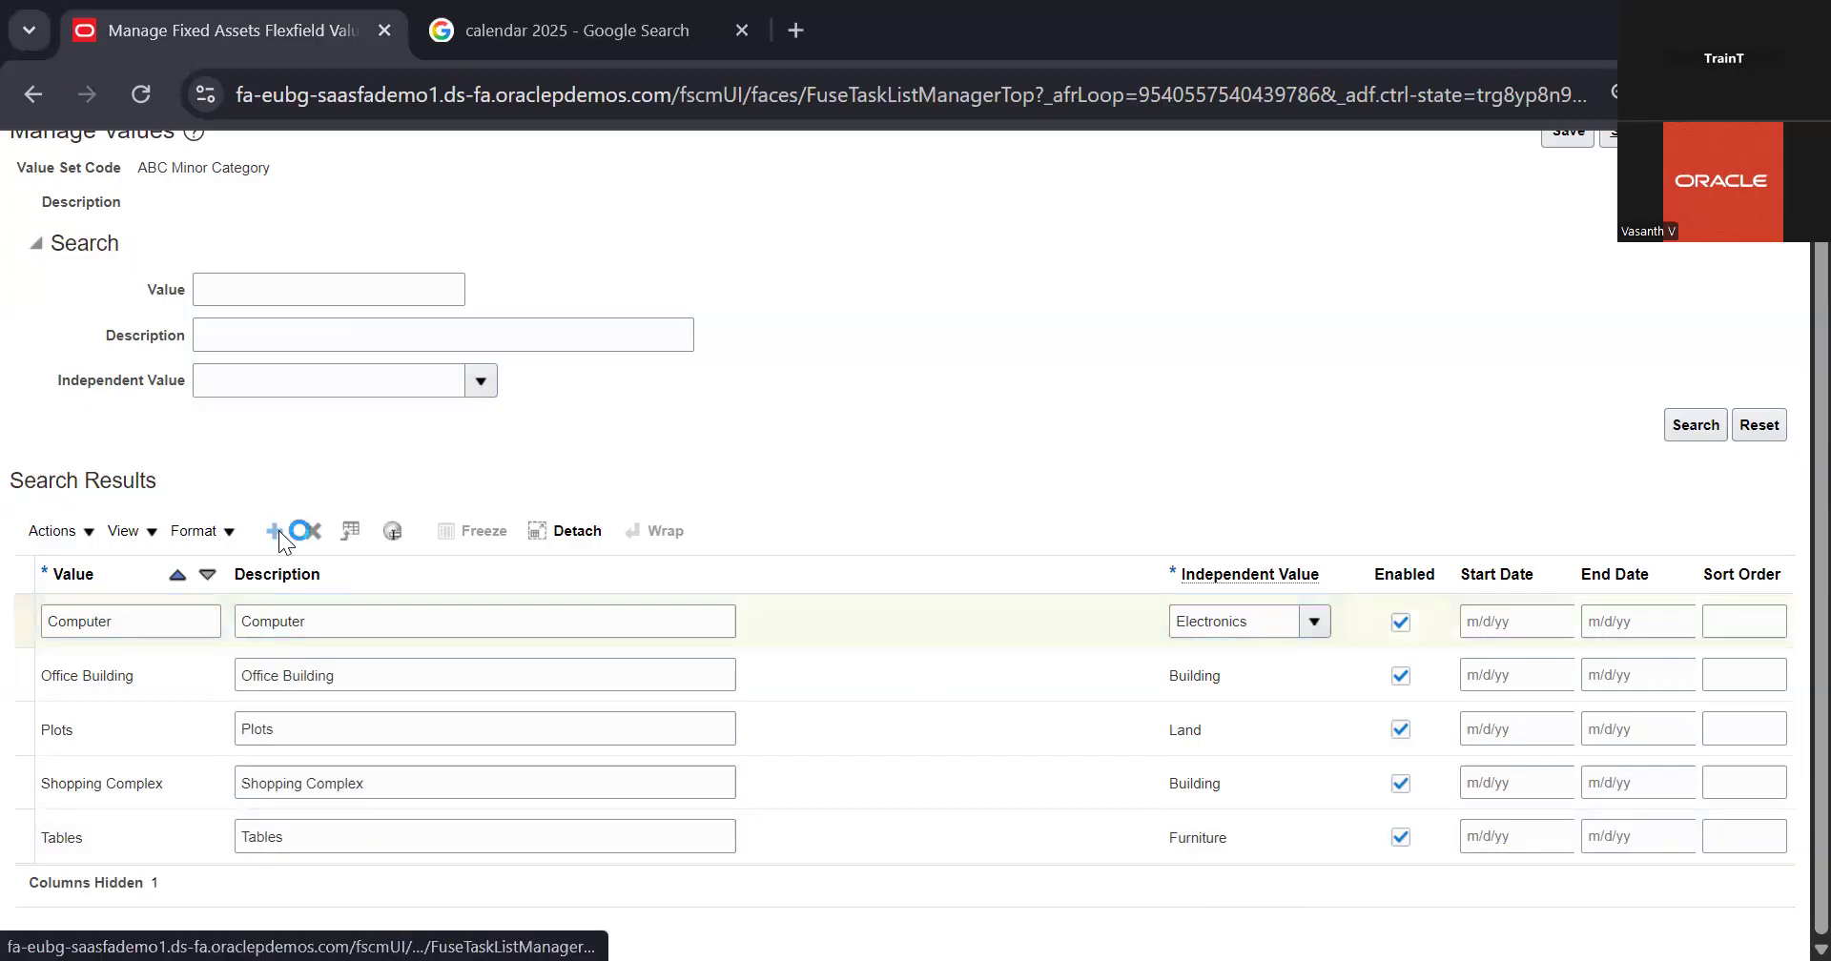
pyautogui.click(168, 614)
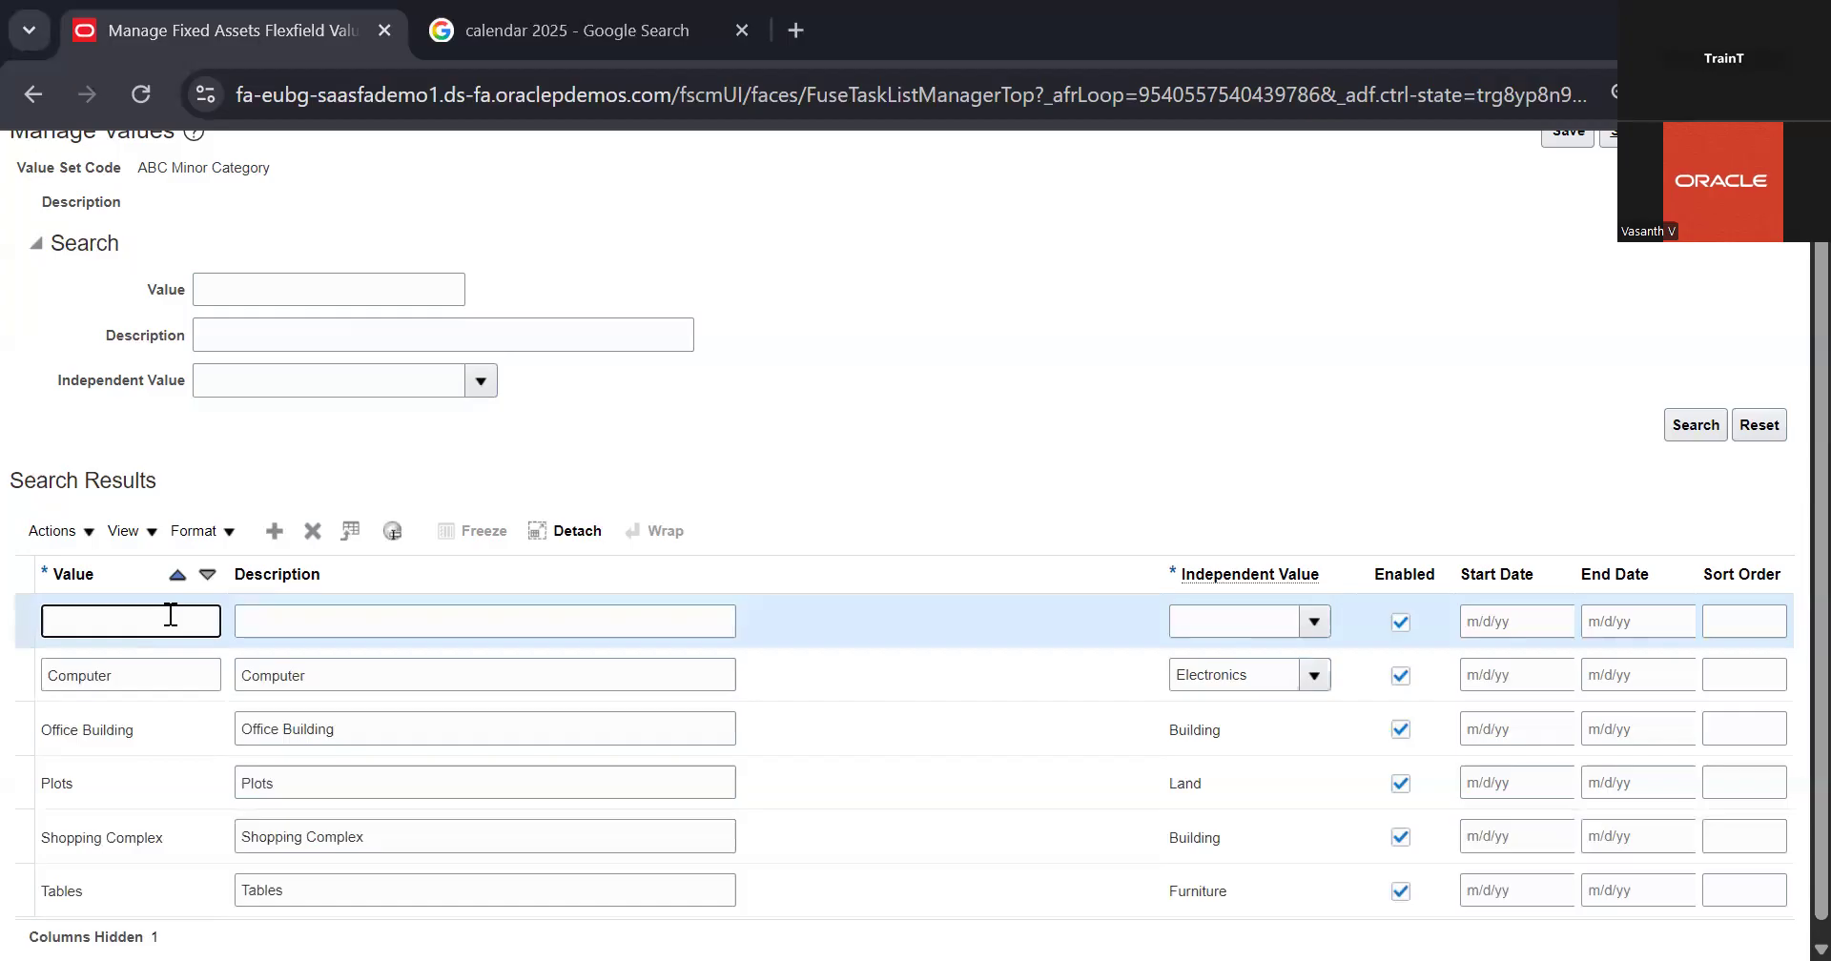
pyautogui.write('Printer')
pyautogui.click(256, 625)
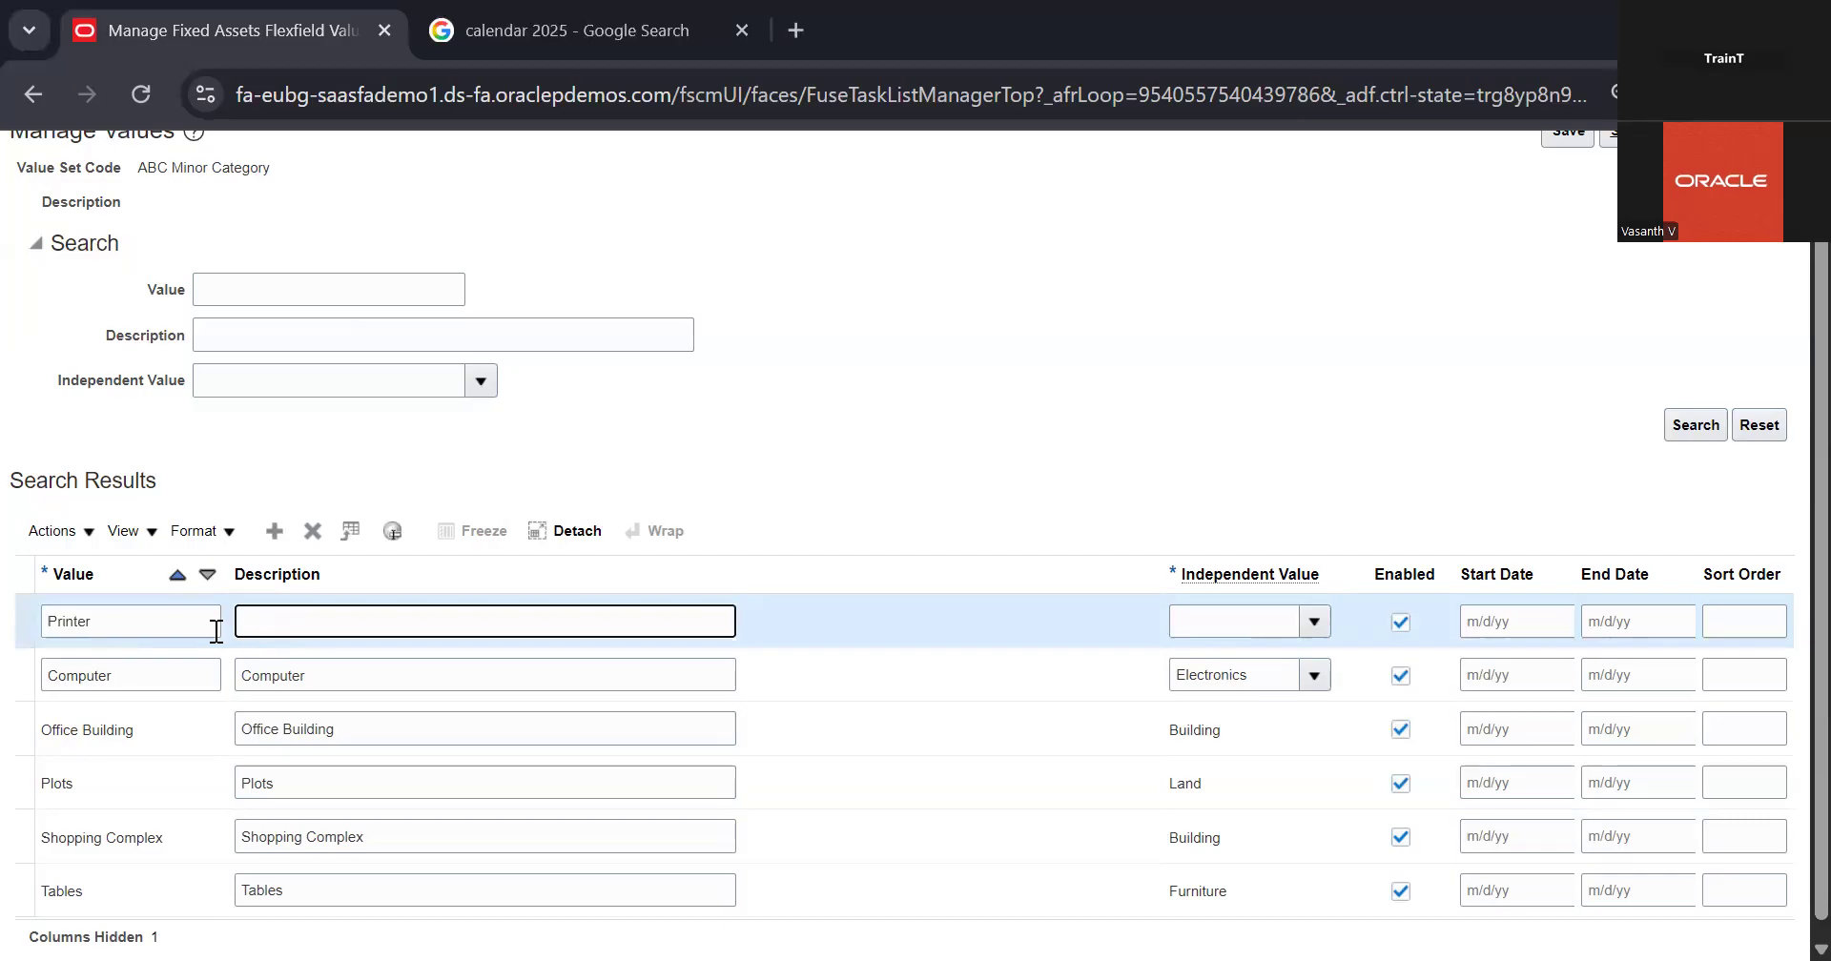
pyautogui.hotkey('shift', 'Tab')
pyautogui.hotkey('ctrl', 'c')
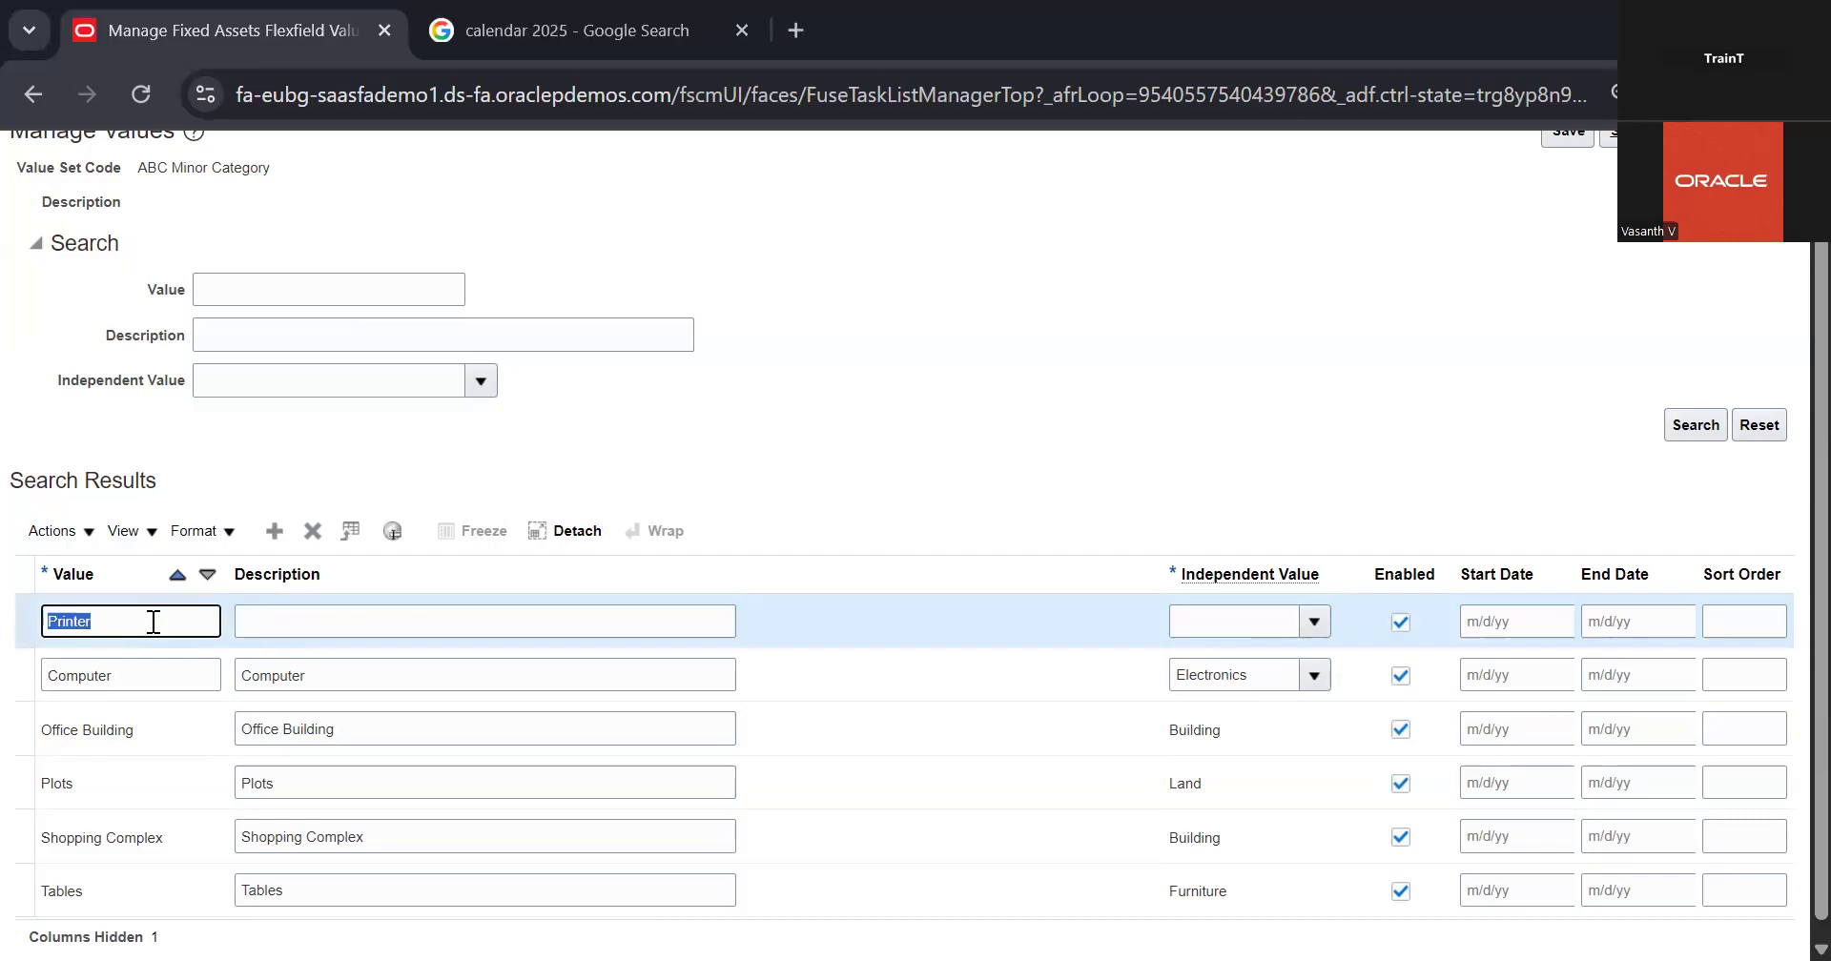
pyautogui.click(349, 620)
pyautogui.hotkey('ctrl', 'v')
pyautogui.doubleClick(200, 620)
pyautogui.moveTo(250, 454); pyautogui.dragTo(123, 625)
pyautogui.click(134, 619)
pyautogui.write('0000')
pyautogui.press('BackSpace')
pyautogui.press('BackSpace')
pyautogui.press('BackSpace')
pyautogui.press('BackSpace')
pyautogui.click(654, 446)
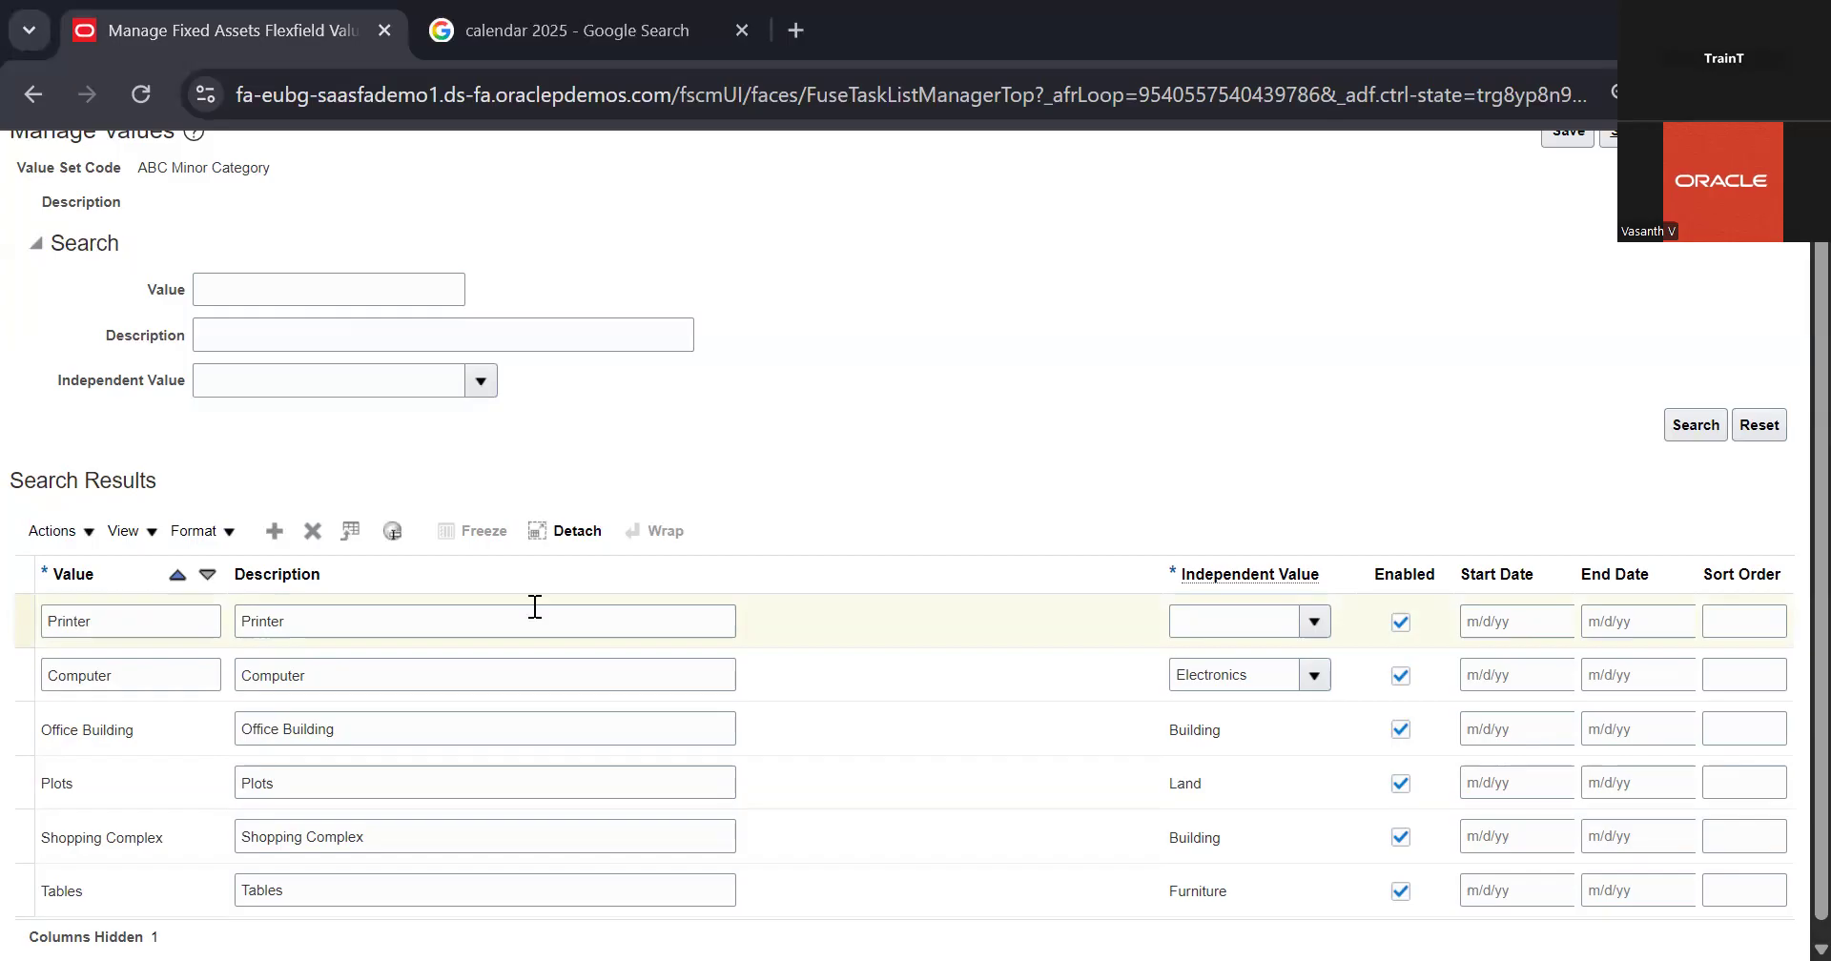
pyautogui.click(170, 644)
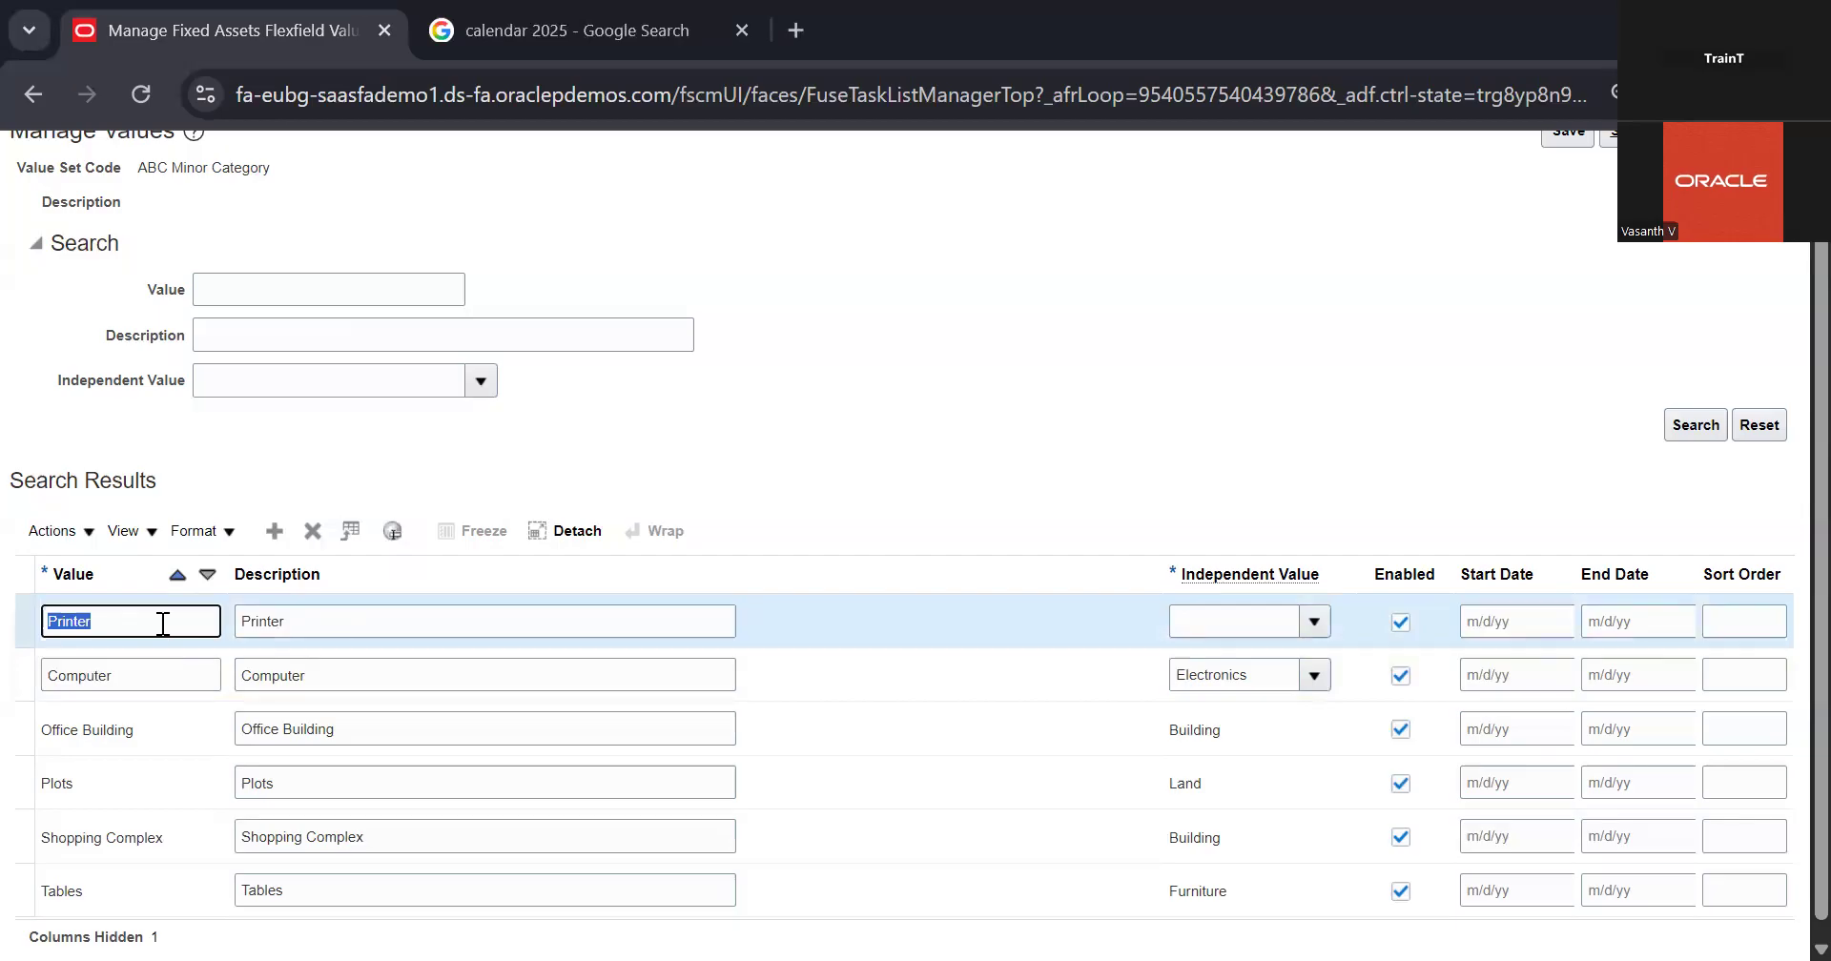
pyautogui.click(339, 626)
pyautogui.click(155, 634)
pyautogui.doubleClick(155, 634)
pyautogui.click(340, 620)
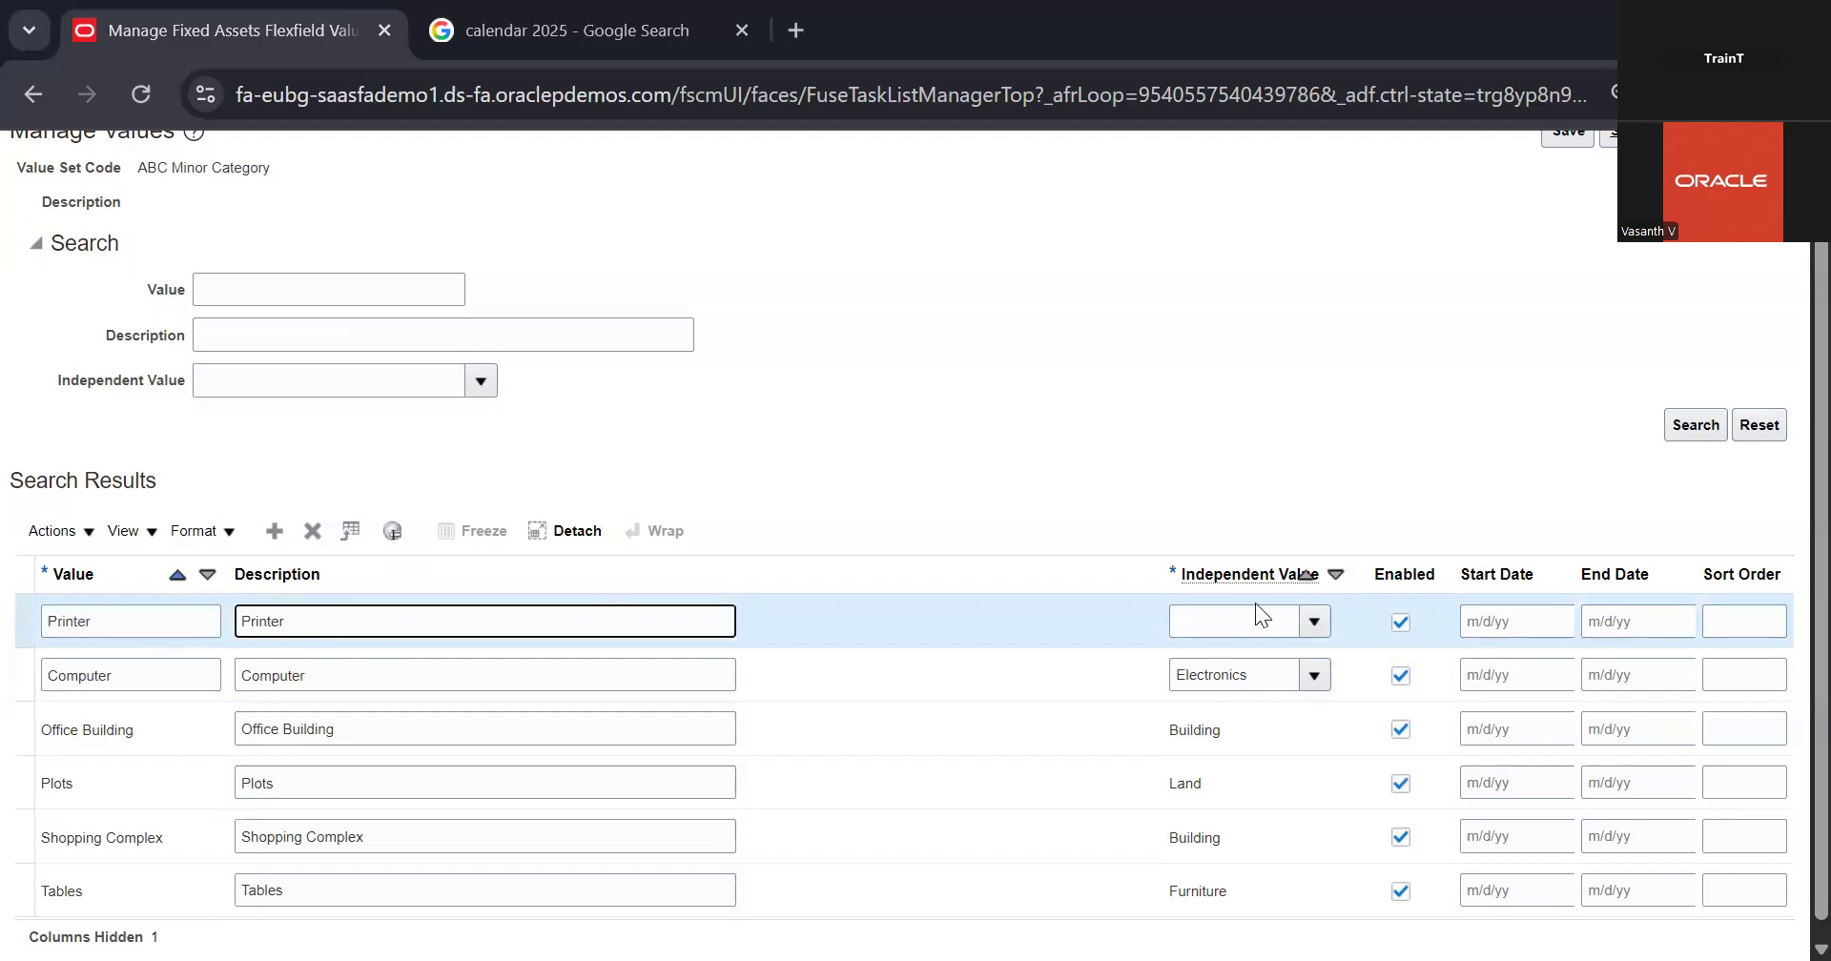
# Step: Assign Electronics as the Printer value's independent value, then save and close back to the Fixed Assets task list
pyautogui.click(1325, 627)
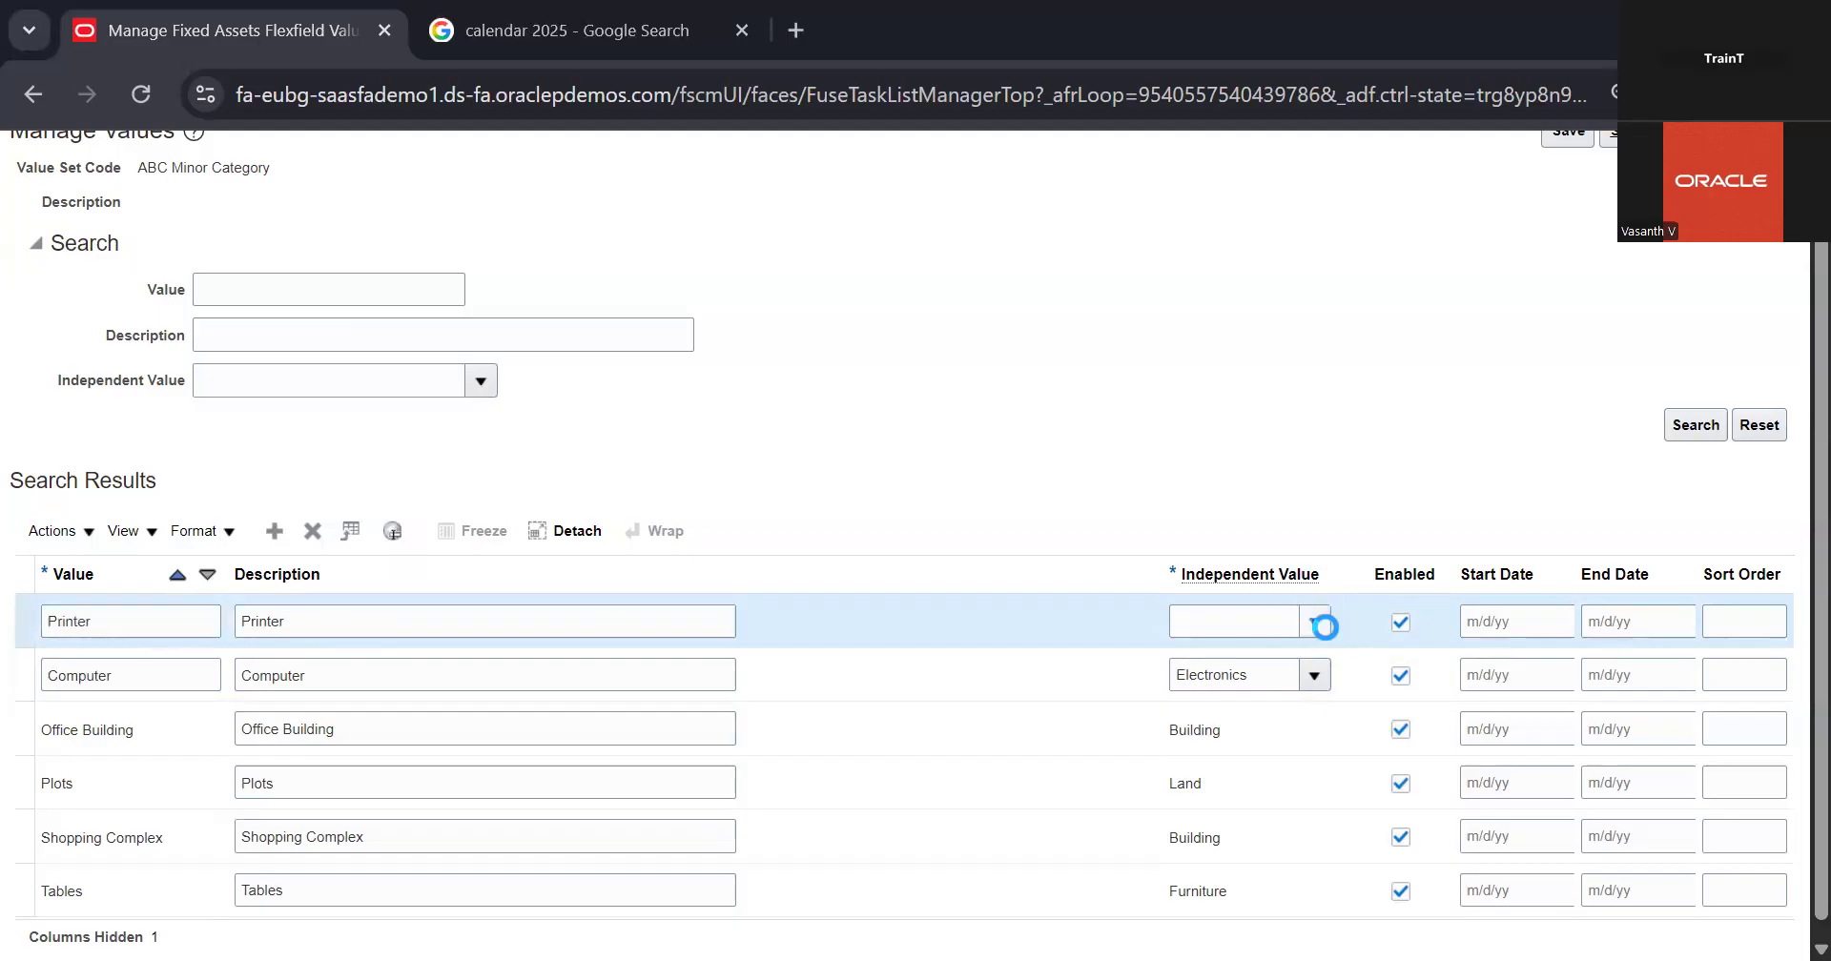
pyautogui.click(1278, 742)
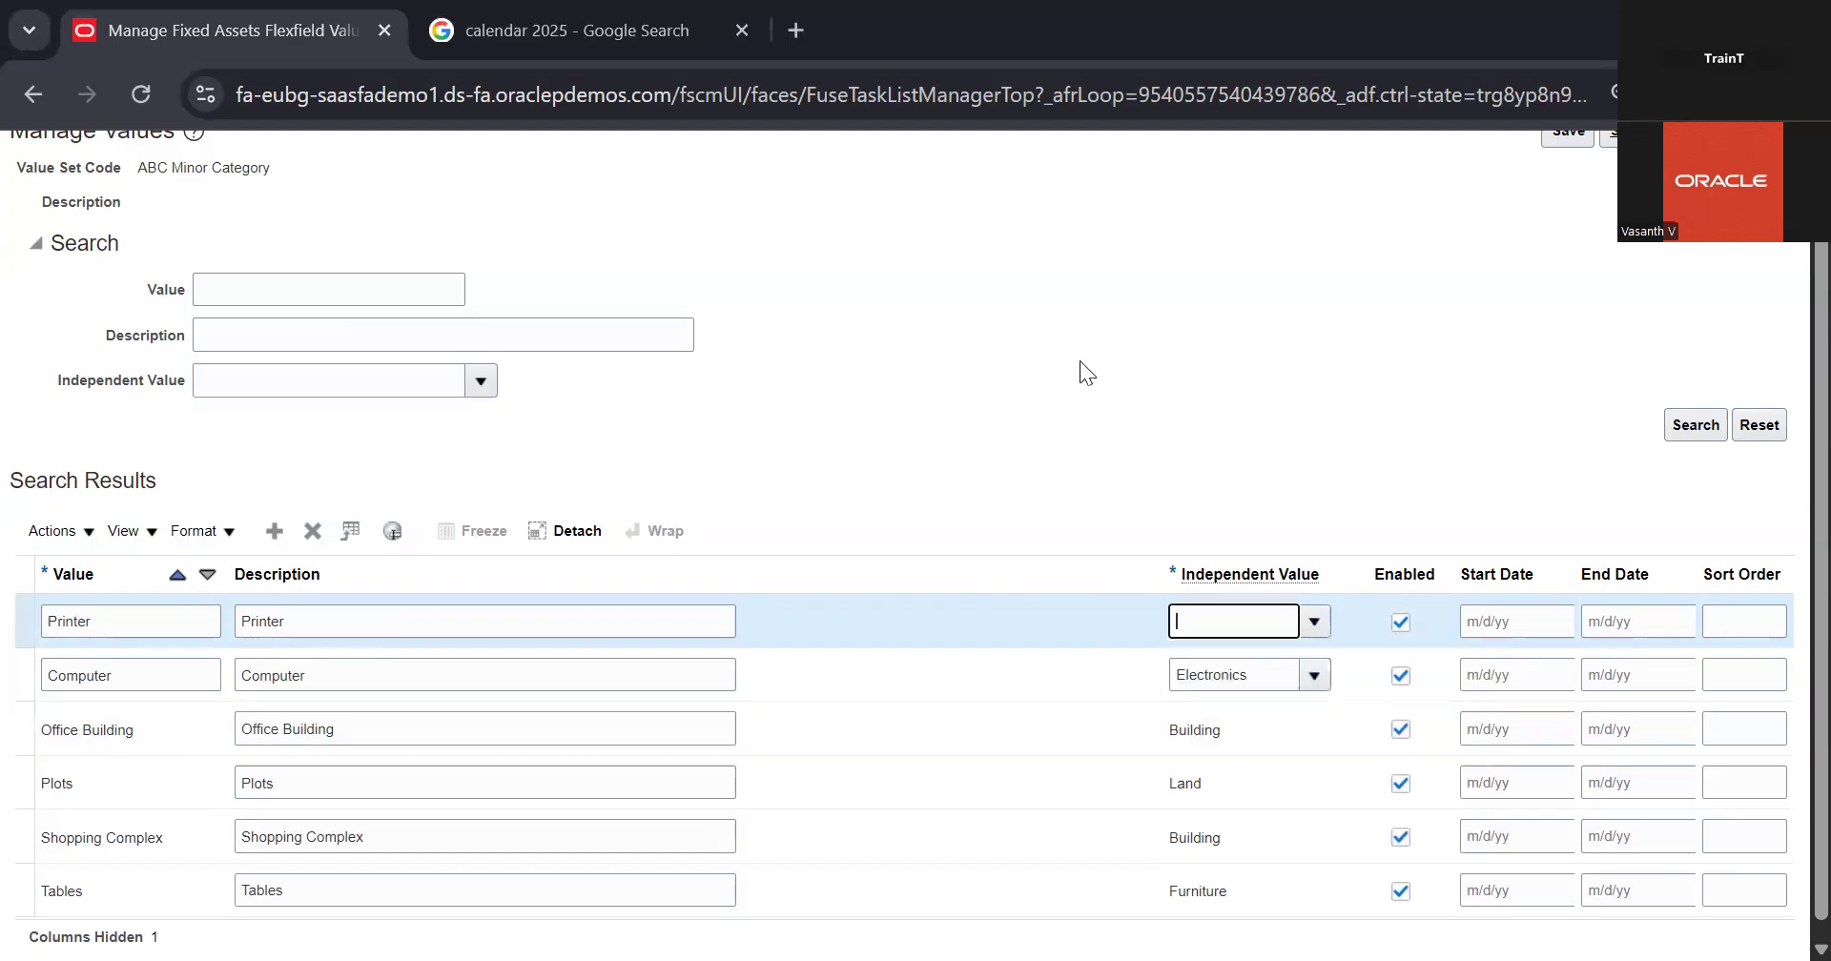
pyautogui.click(1110, 492)
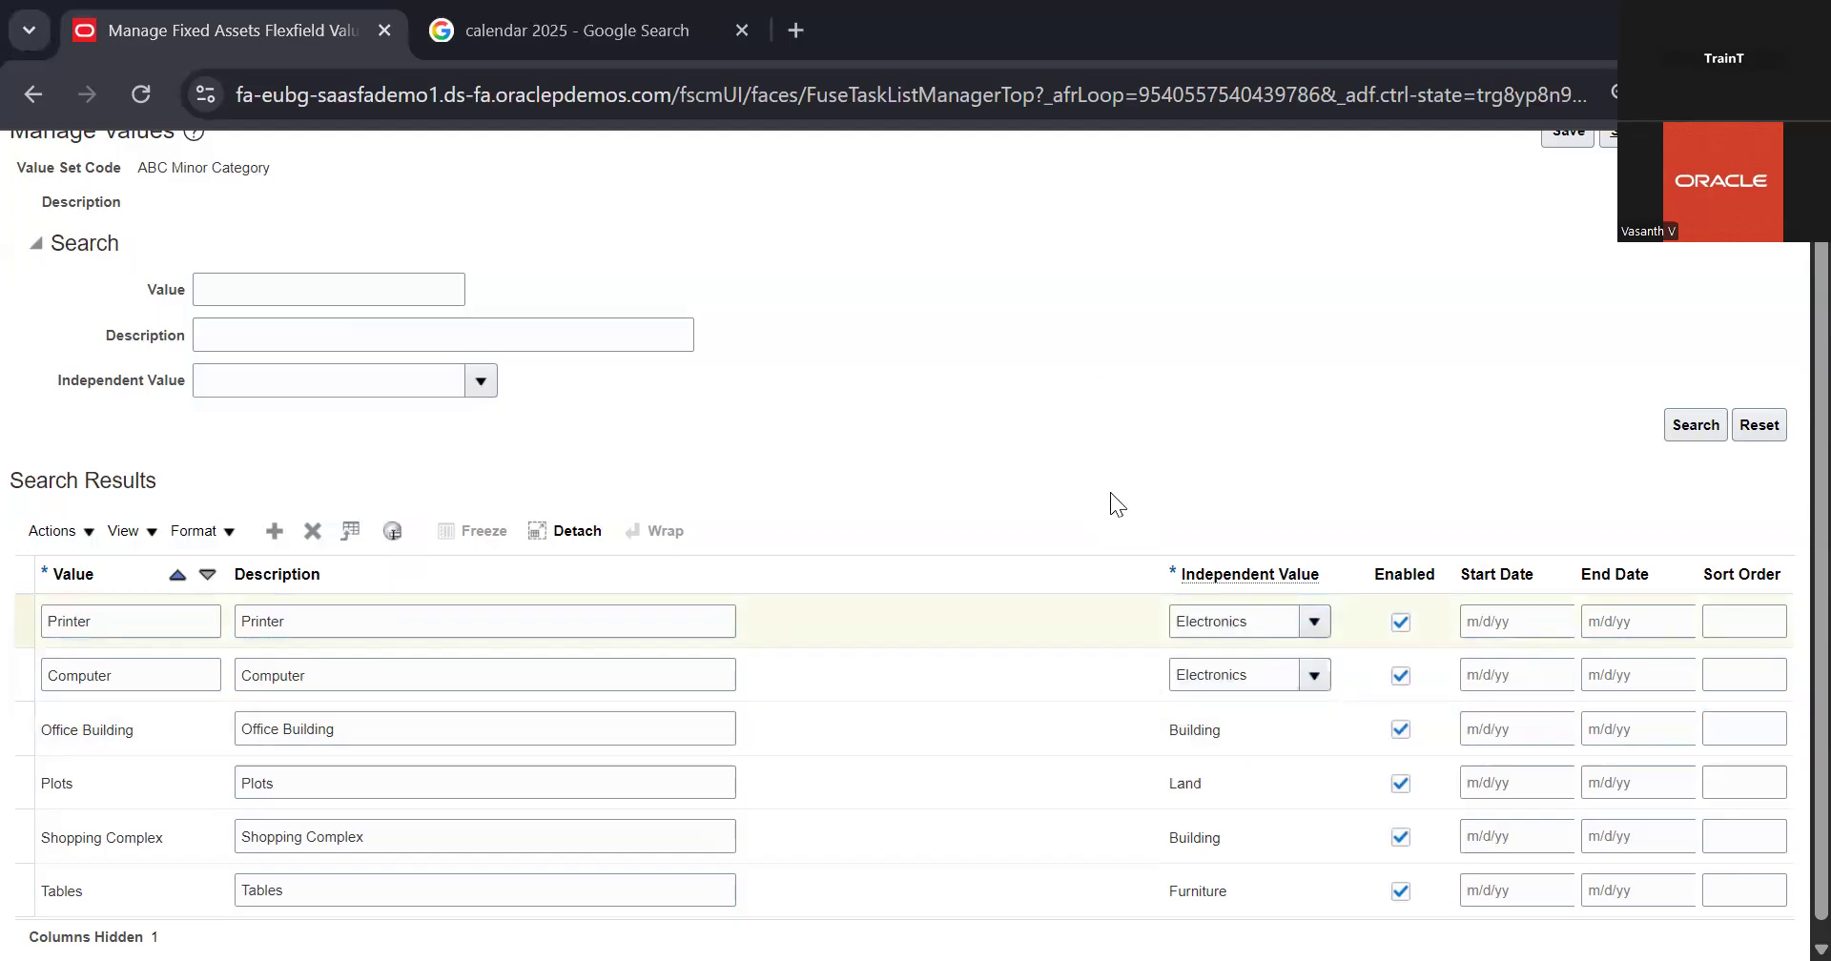
pyautogui.scroll(1, 1257, 426)
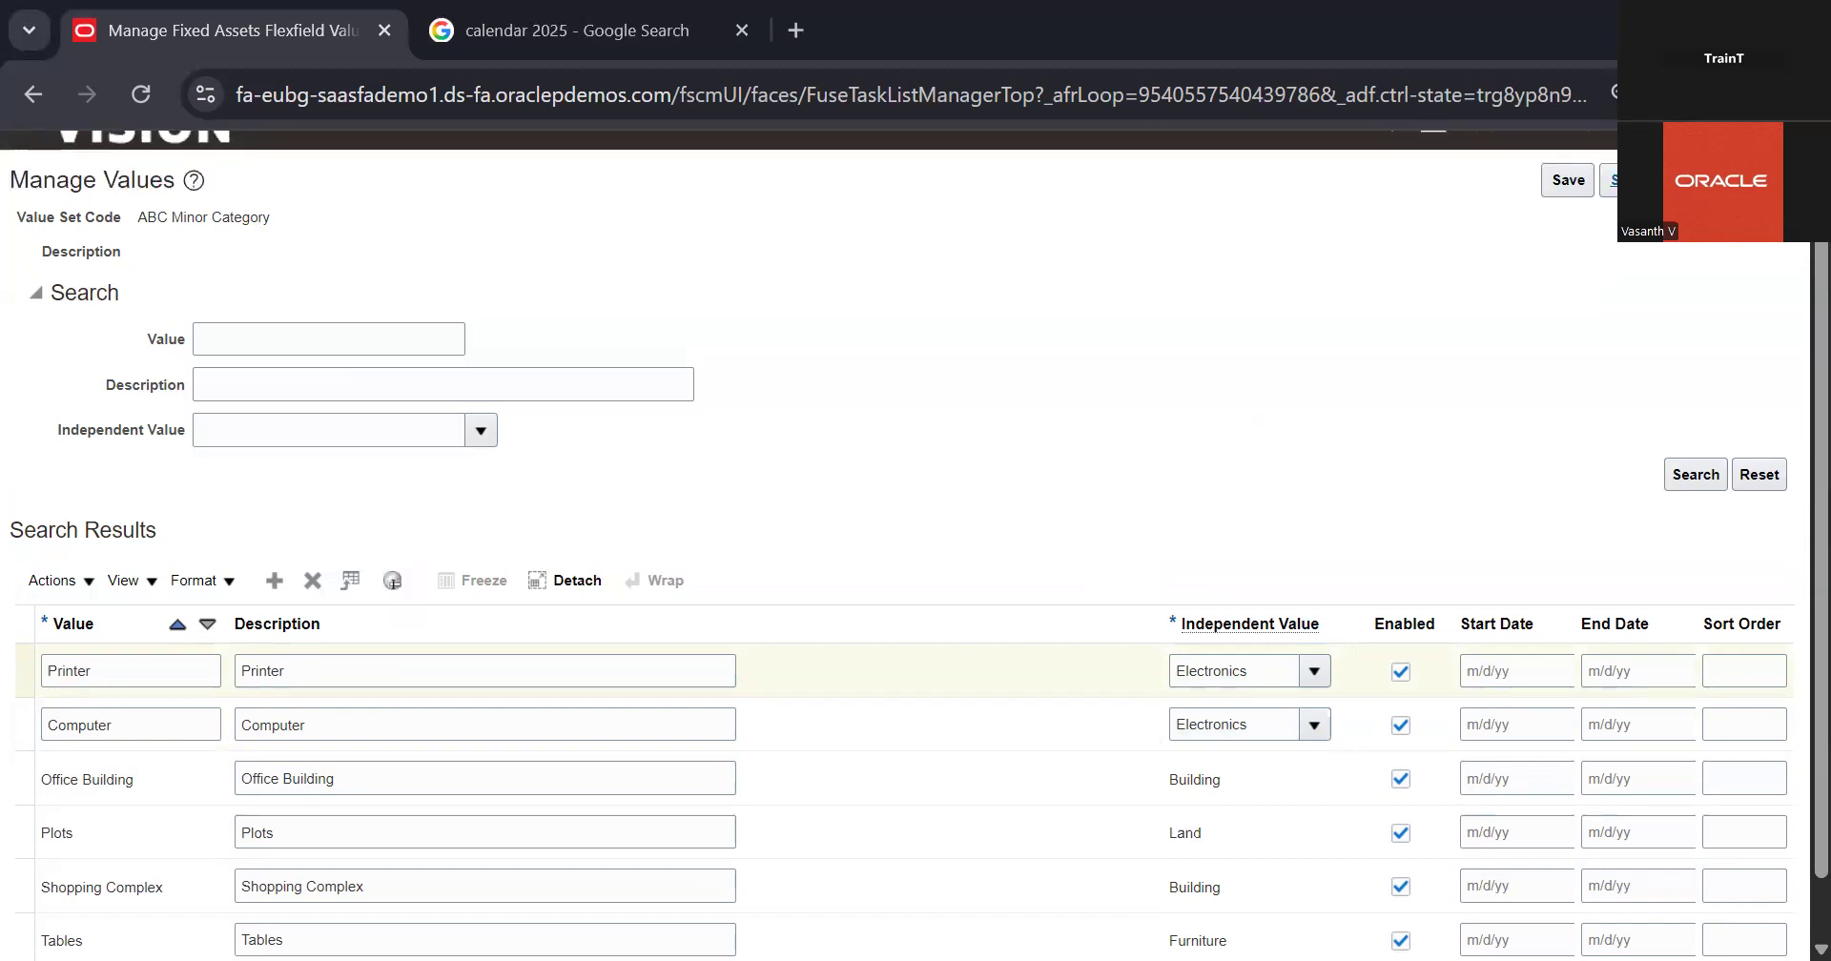
pyautogui.click(1658, 180)
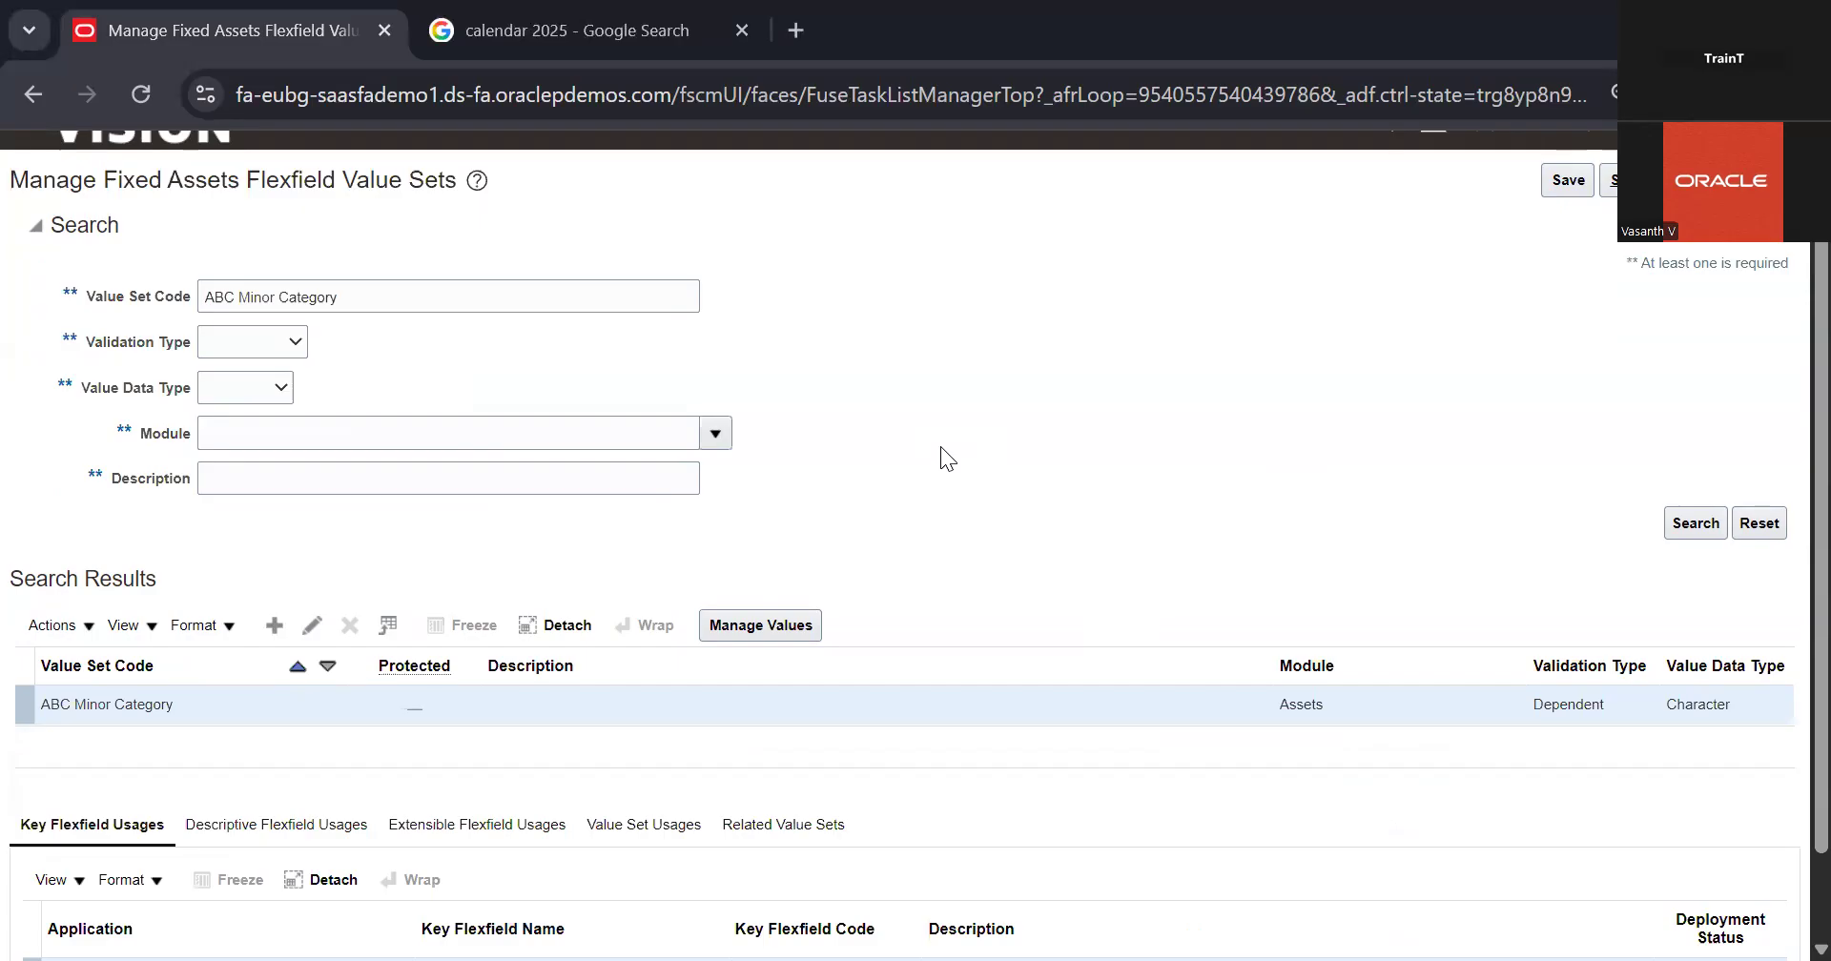
pyautogui.scroll(-1, 941, 449)
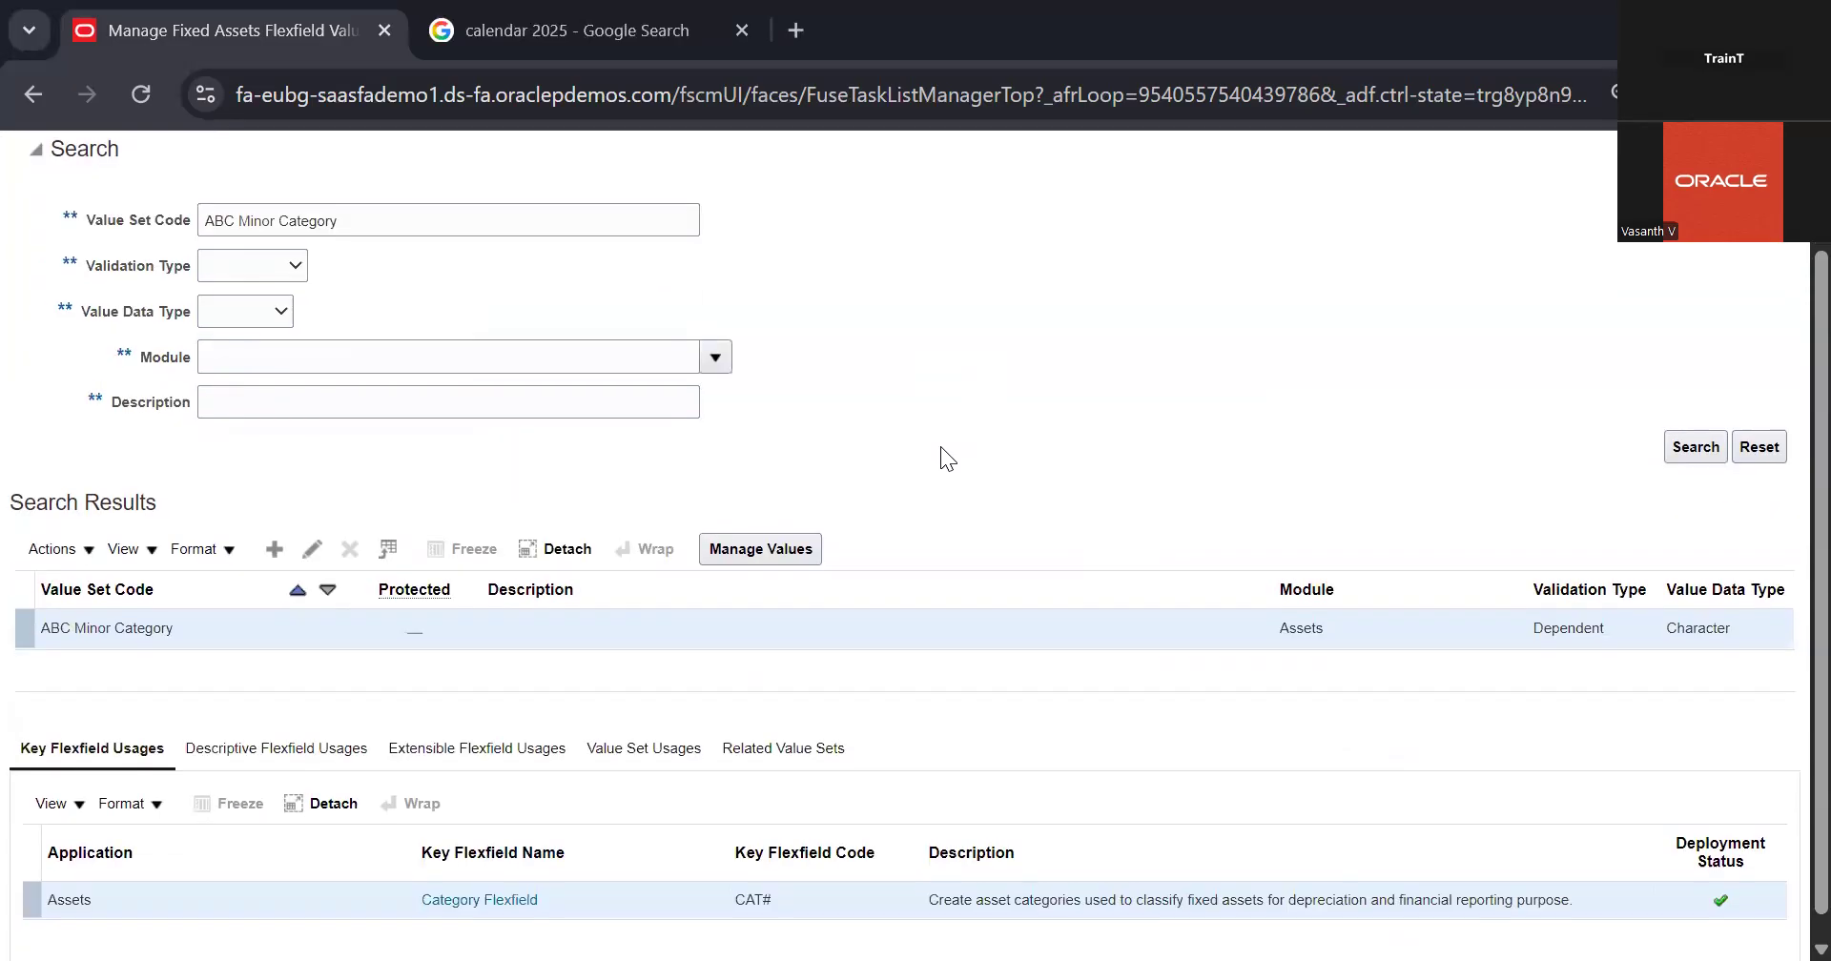
pyautogui.scroll(2, 941, 446)
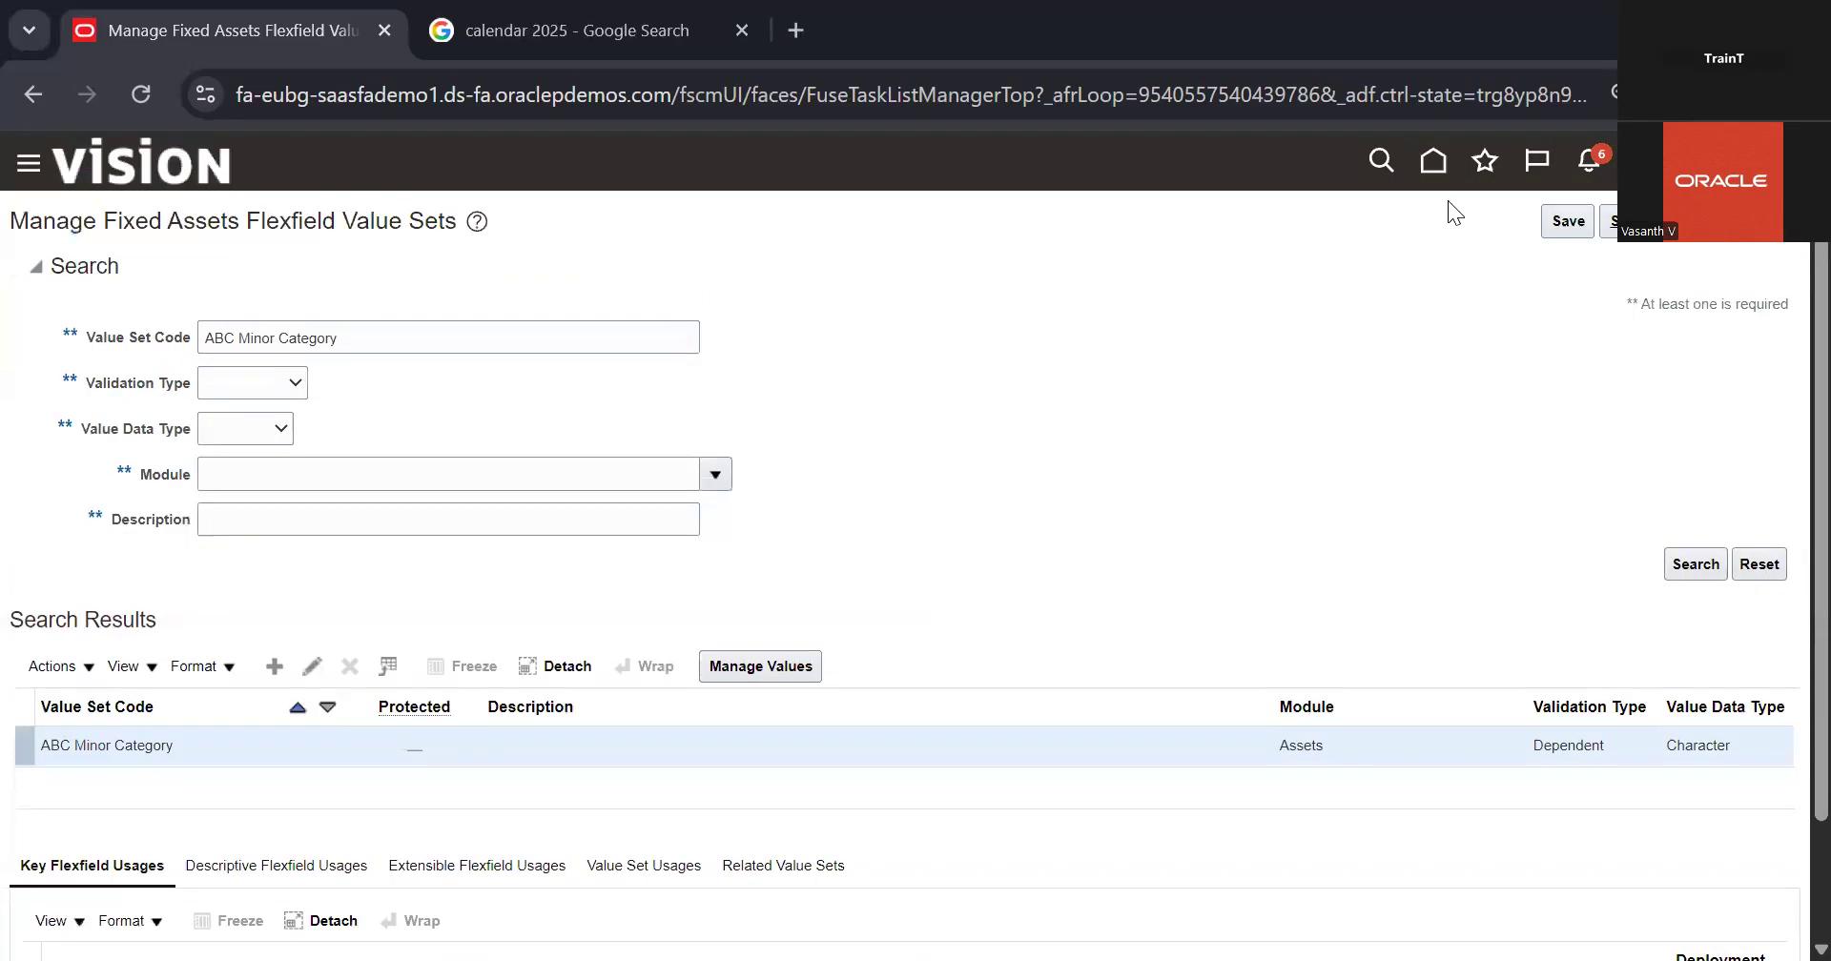
pyautogui.click(1653, 235)
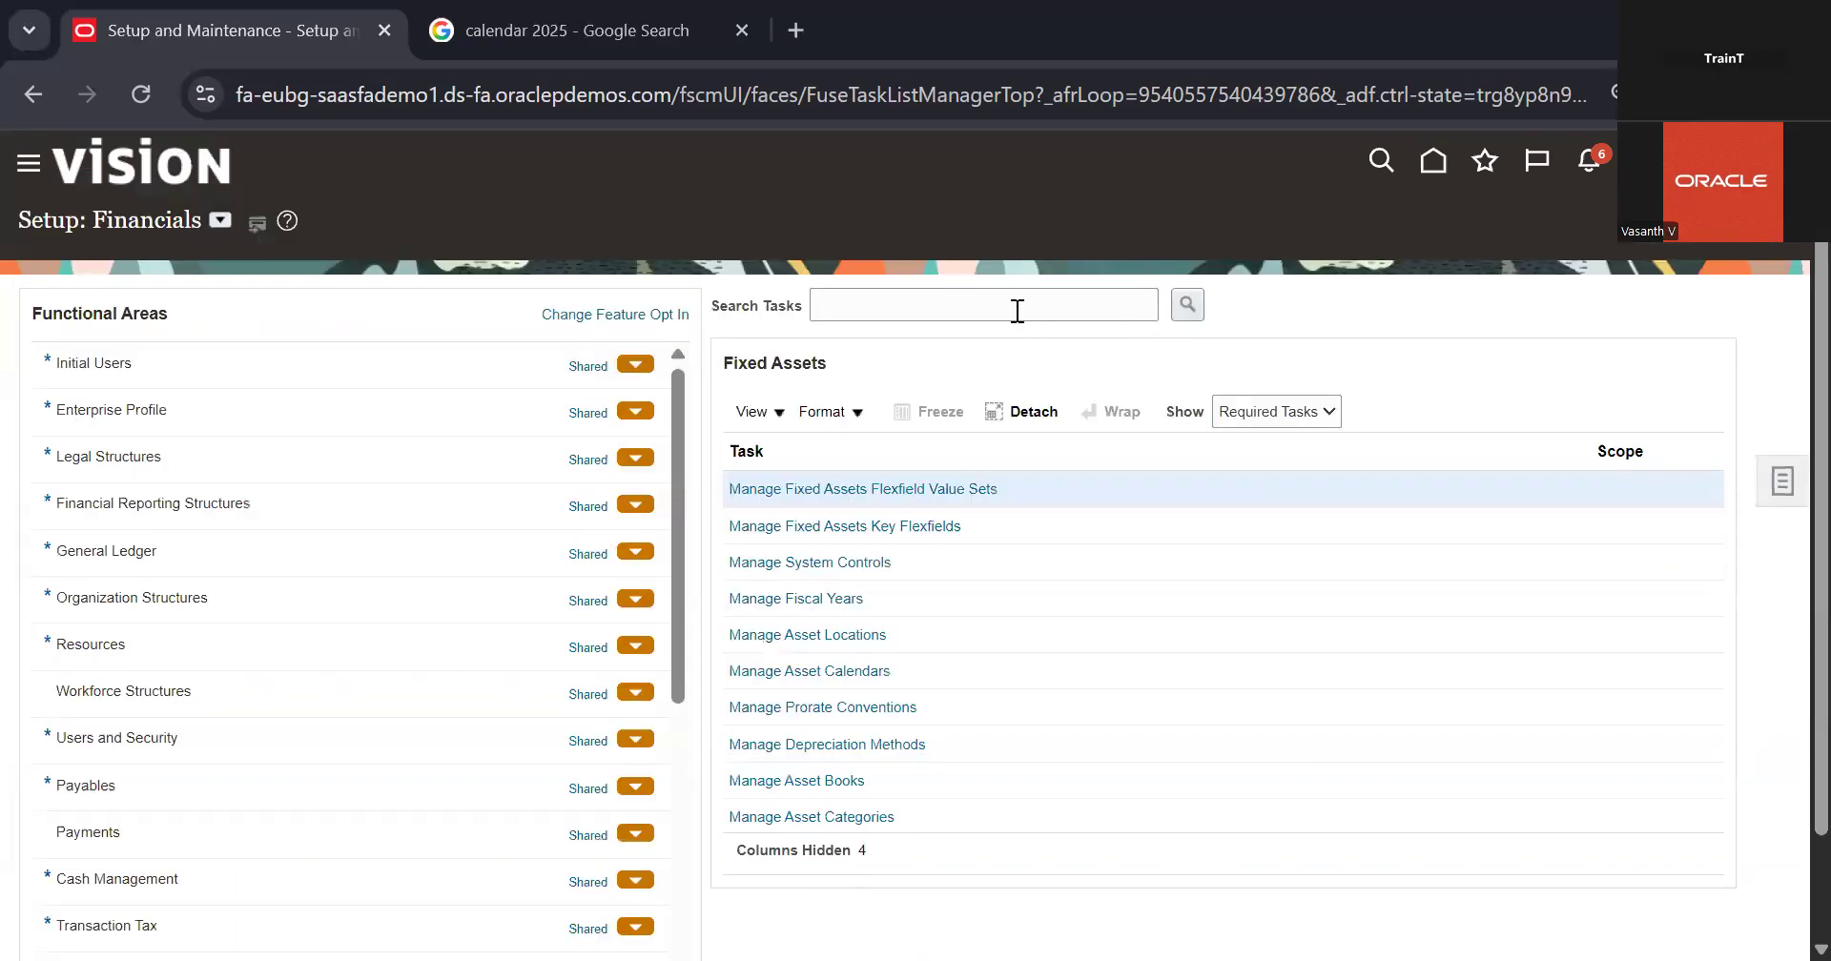
# Step: View the enterprise, flexfield structure and asset numbering settings in Manage System Controls, then return to the task list
pyautogui.click(854, 562)
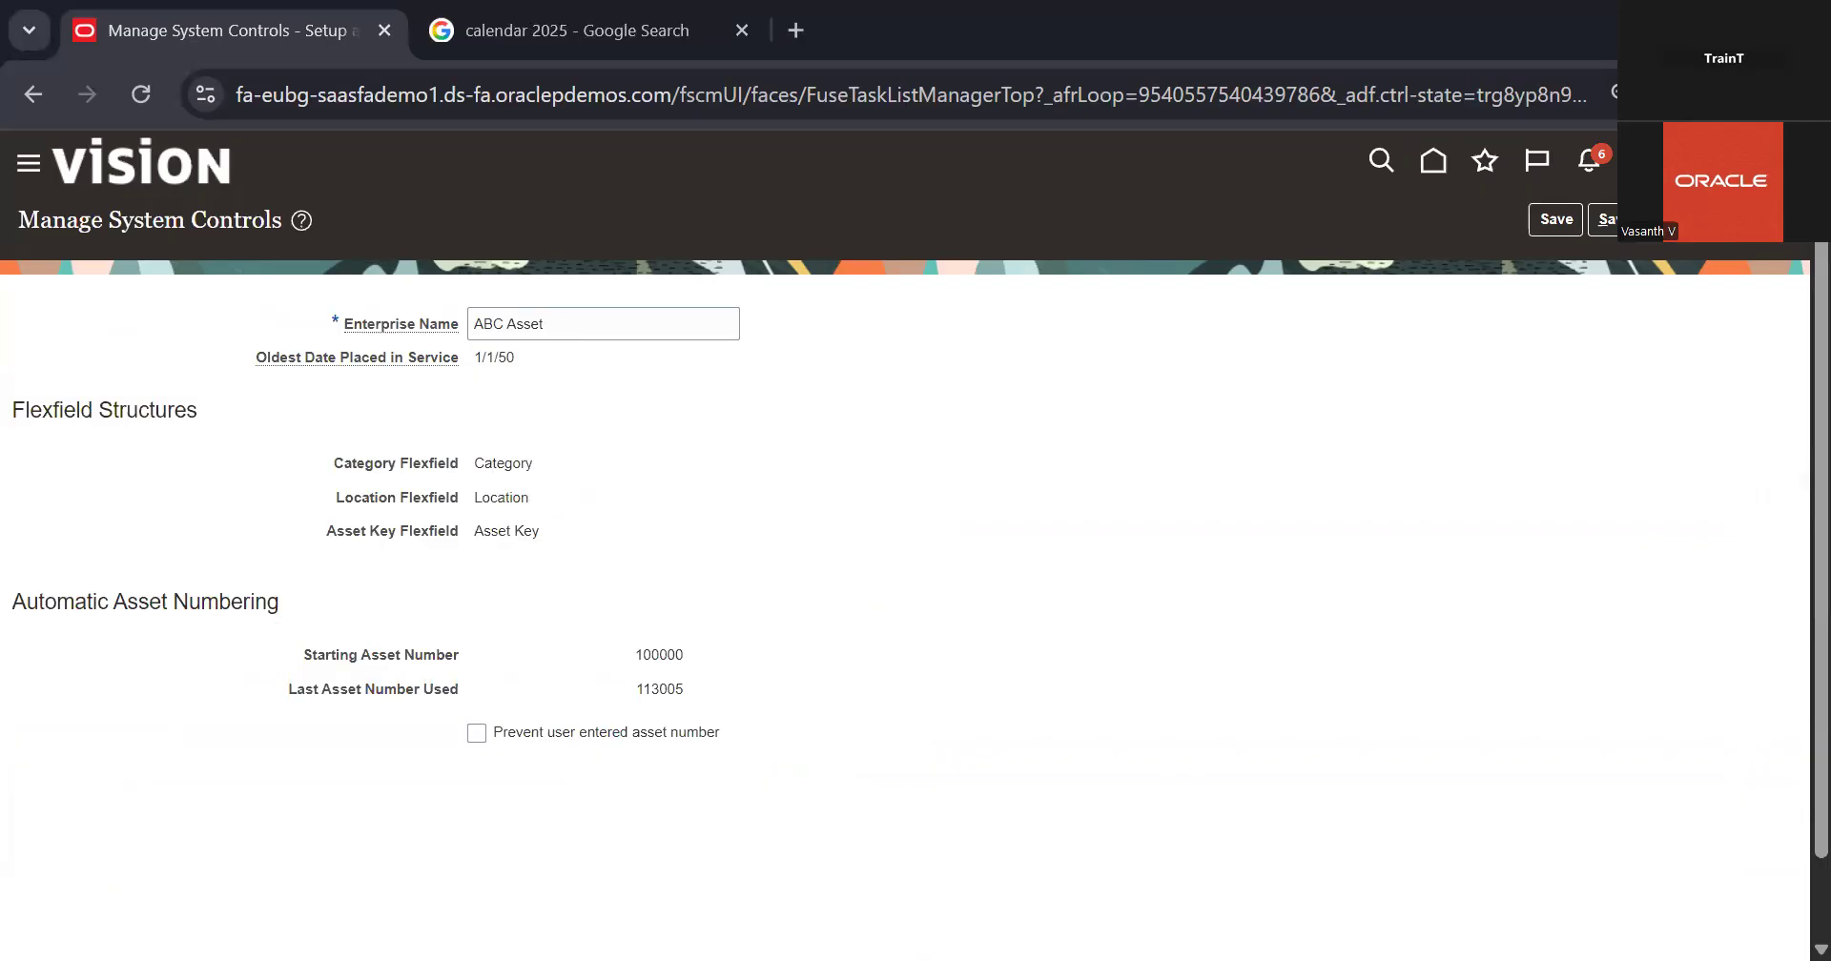
pyautogui.click(1649, 220)
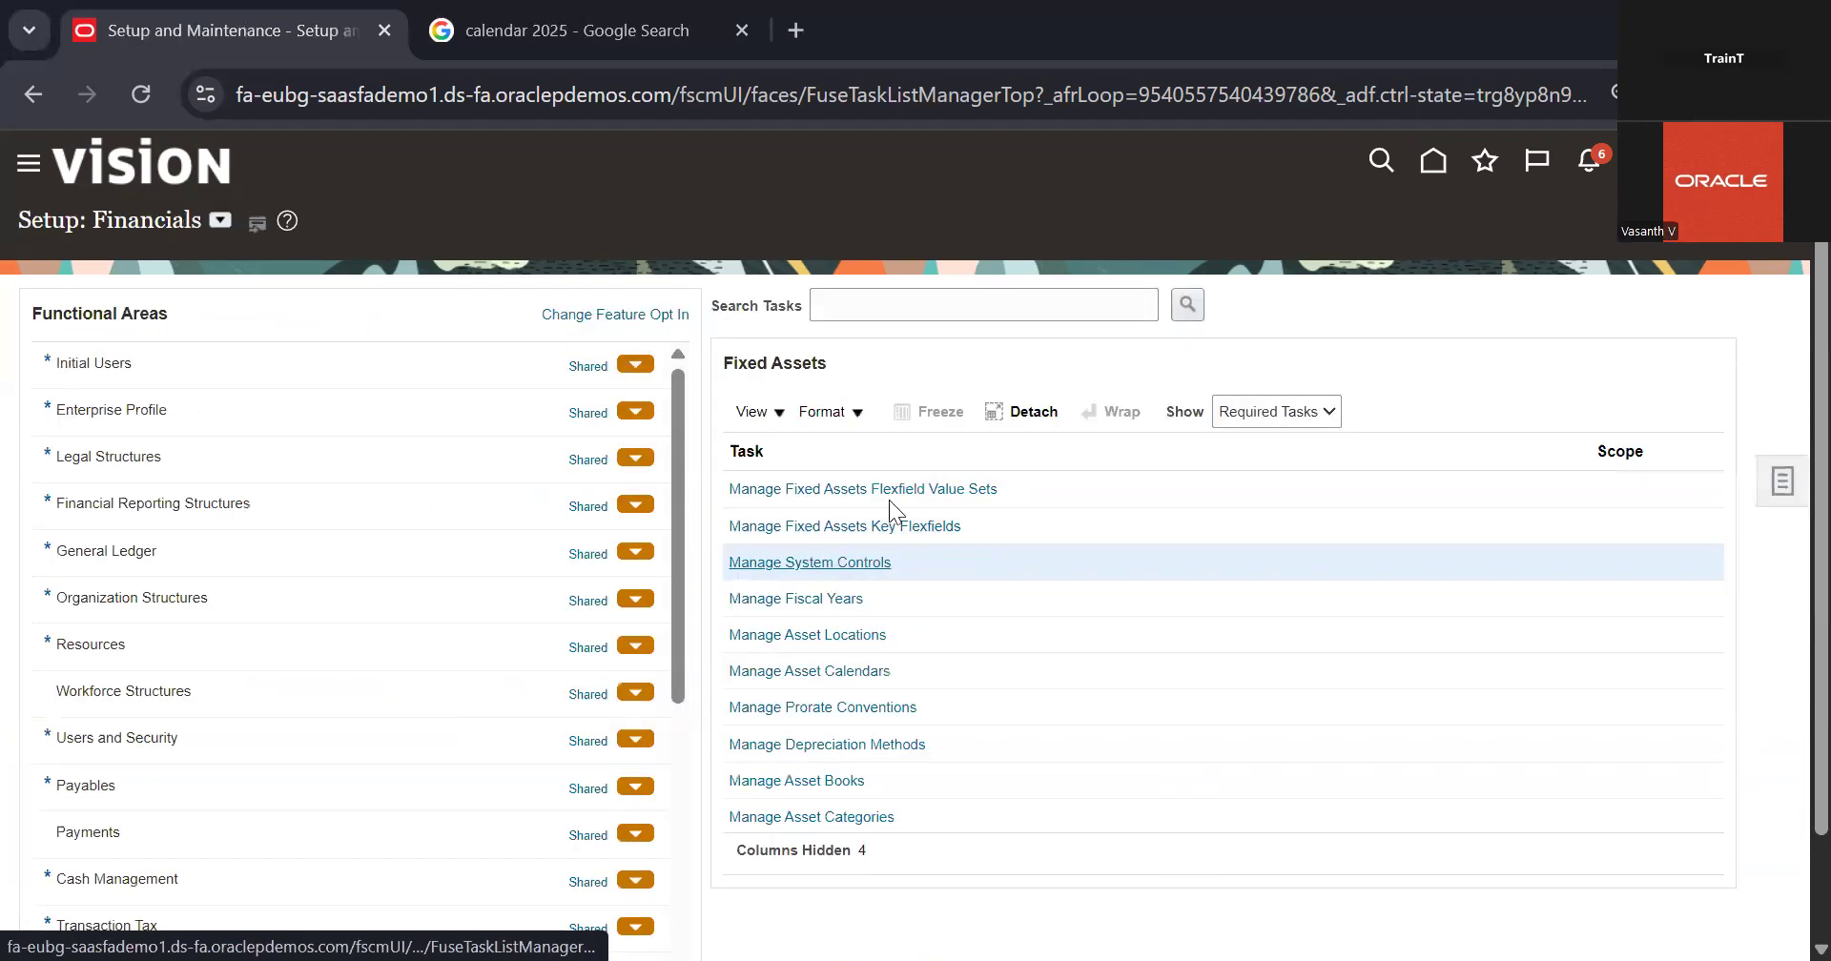
# Step: Open the Manage Fixed Assets Flexfield Value Sets task and search for value set codes starting with ABC
pyautogui.click(910, 488)
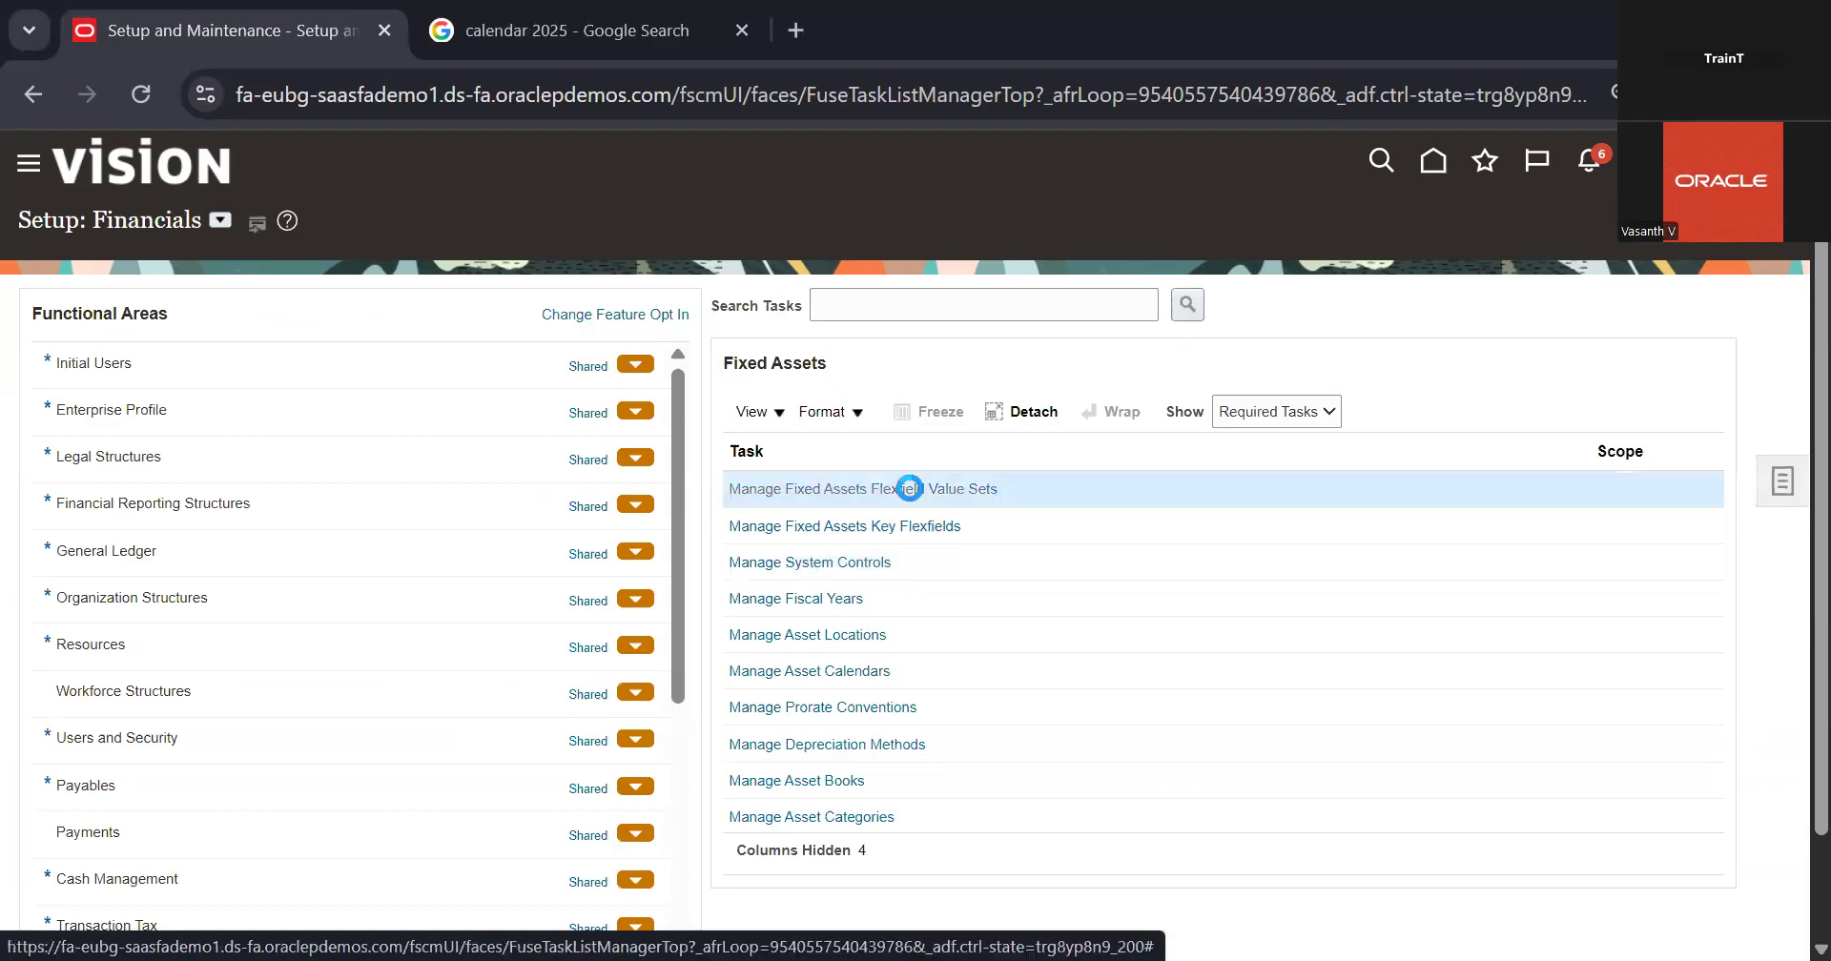
pyautogui.click(531, 344)
pyautogui.write('Printer')
pyautogui.press('BackSpace')
pyautogui.press('BackSpace')
pyautogui.press('BackSpace')
pyautogui.press('BackSpace')
pyautogui.press('BackSpace')
pyautogui.press('BackSpace')
pyautogui.press('BackSpace')
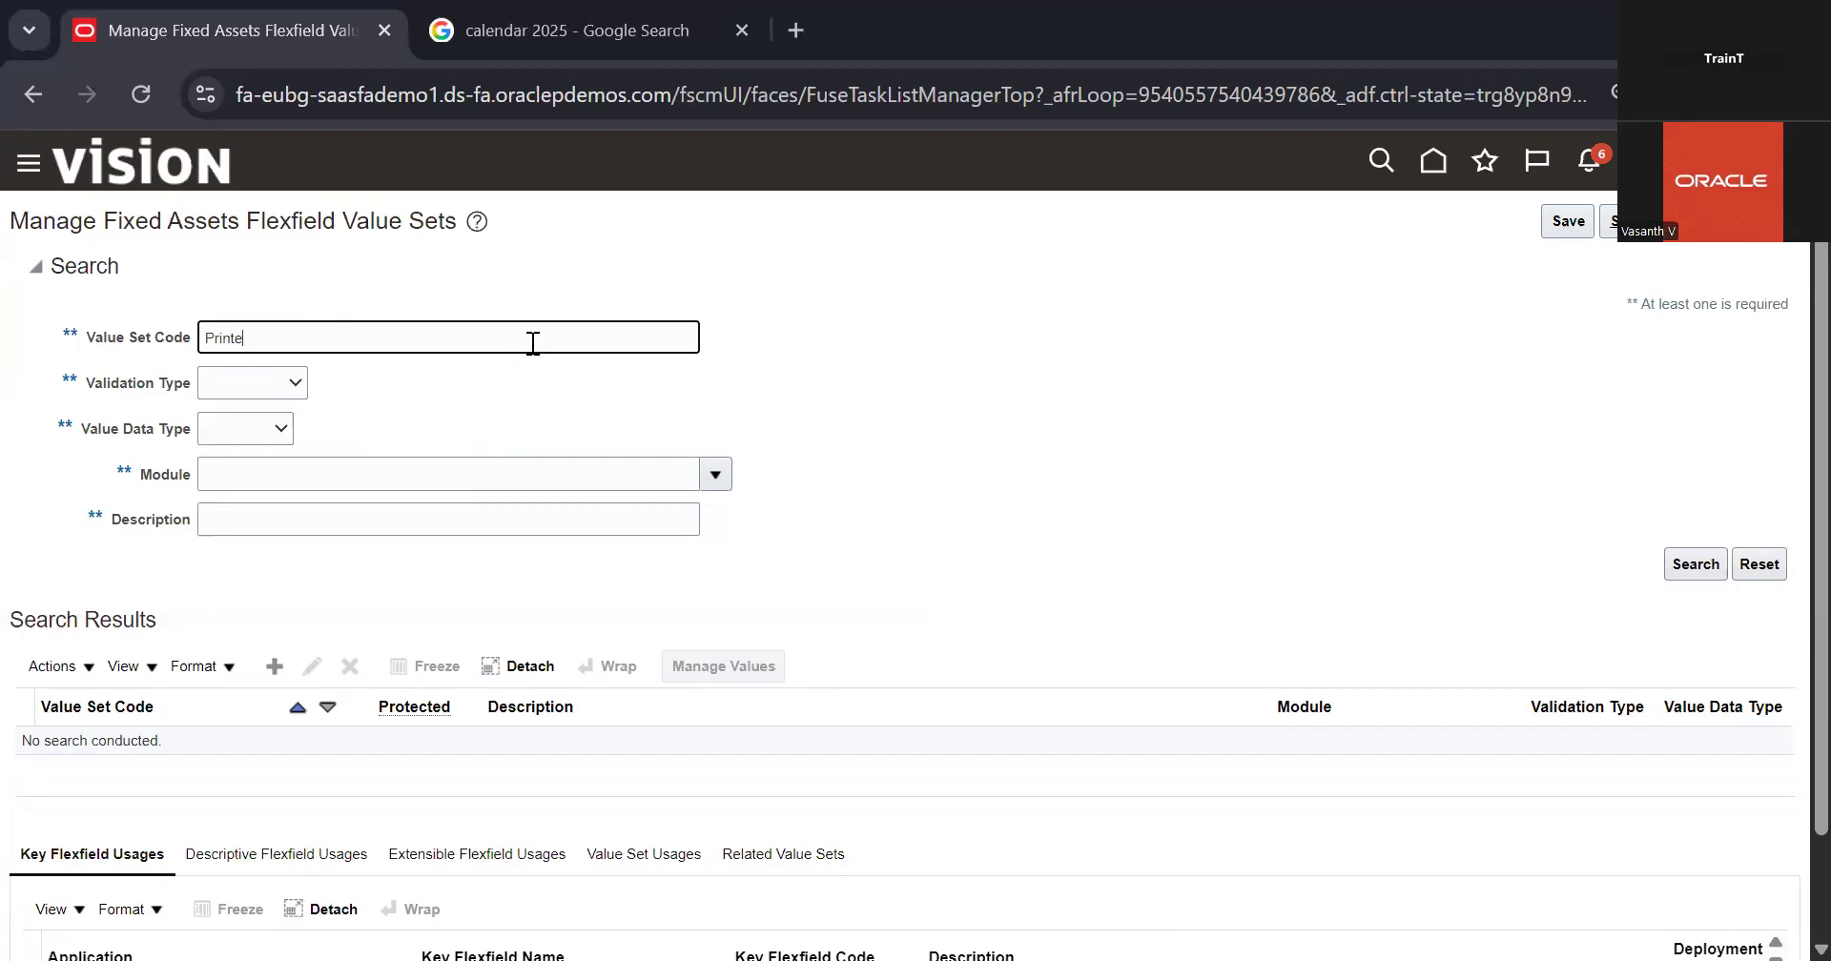
pyautogui.write('ABC')
pyautogui.click(1679, 567)
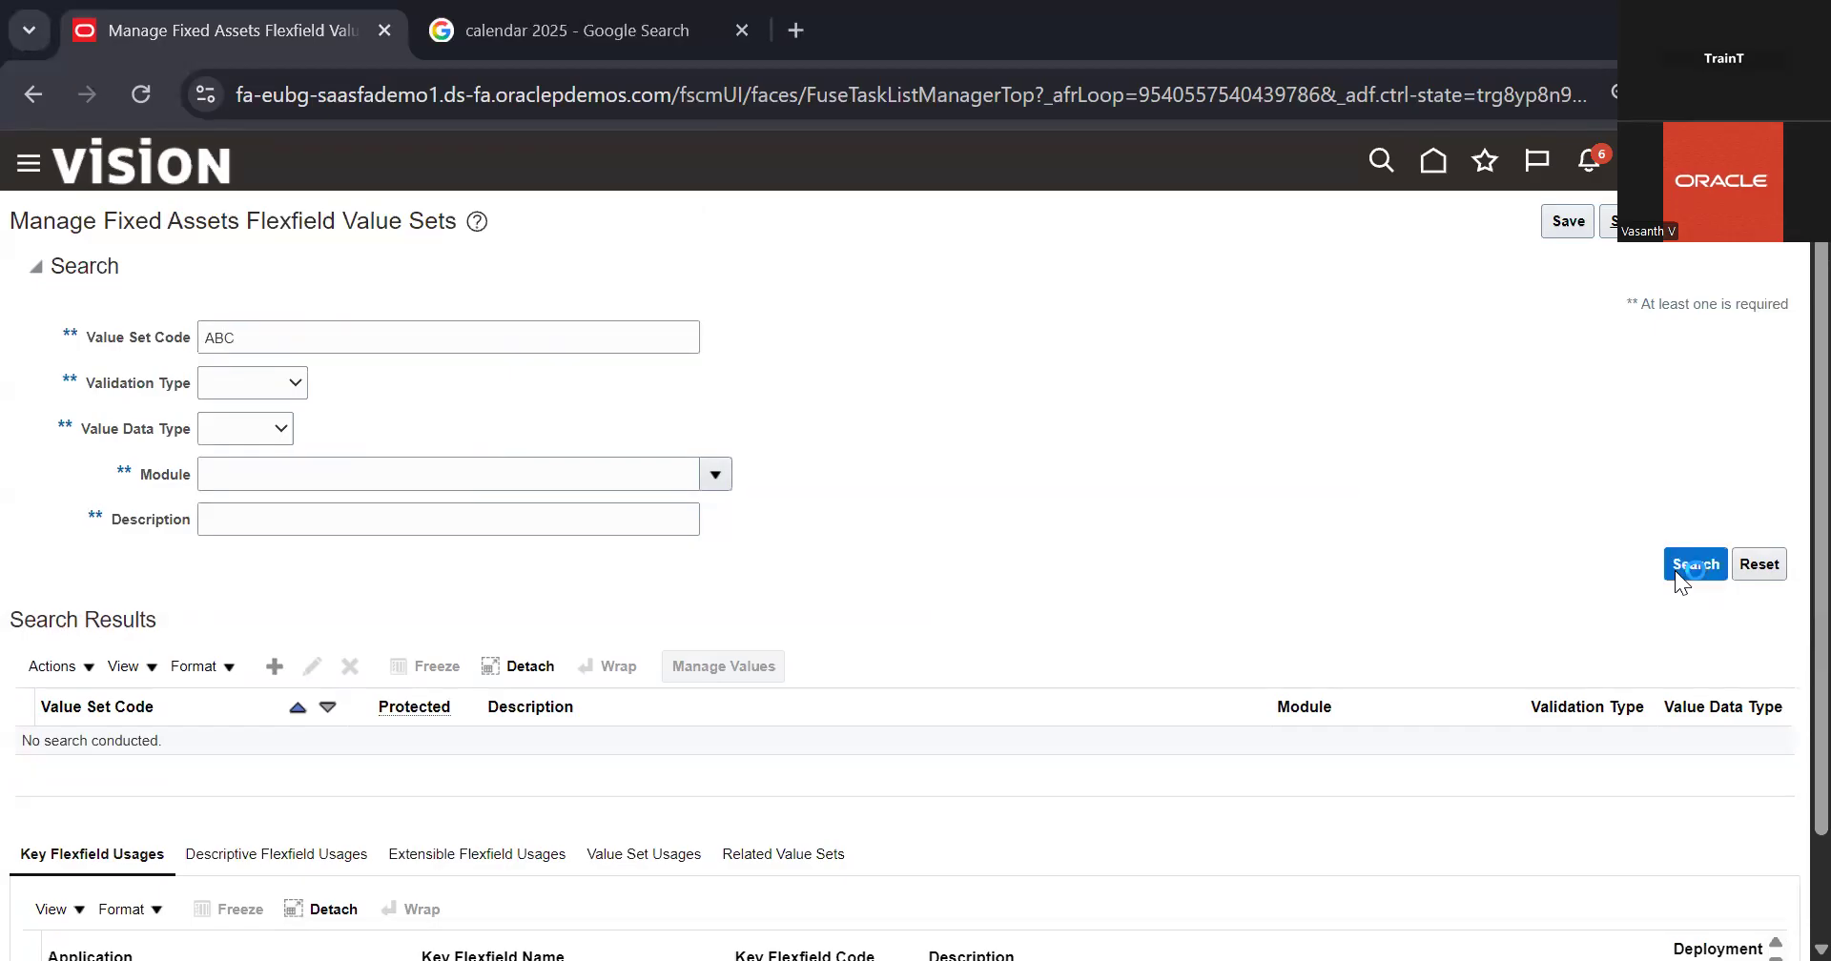
pyautogui.scroll(-1, 1314, 584)
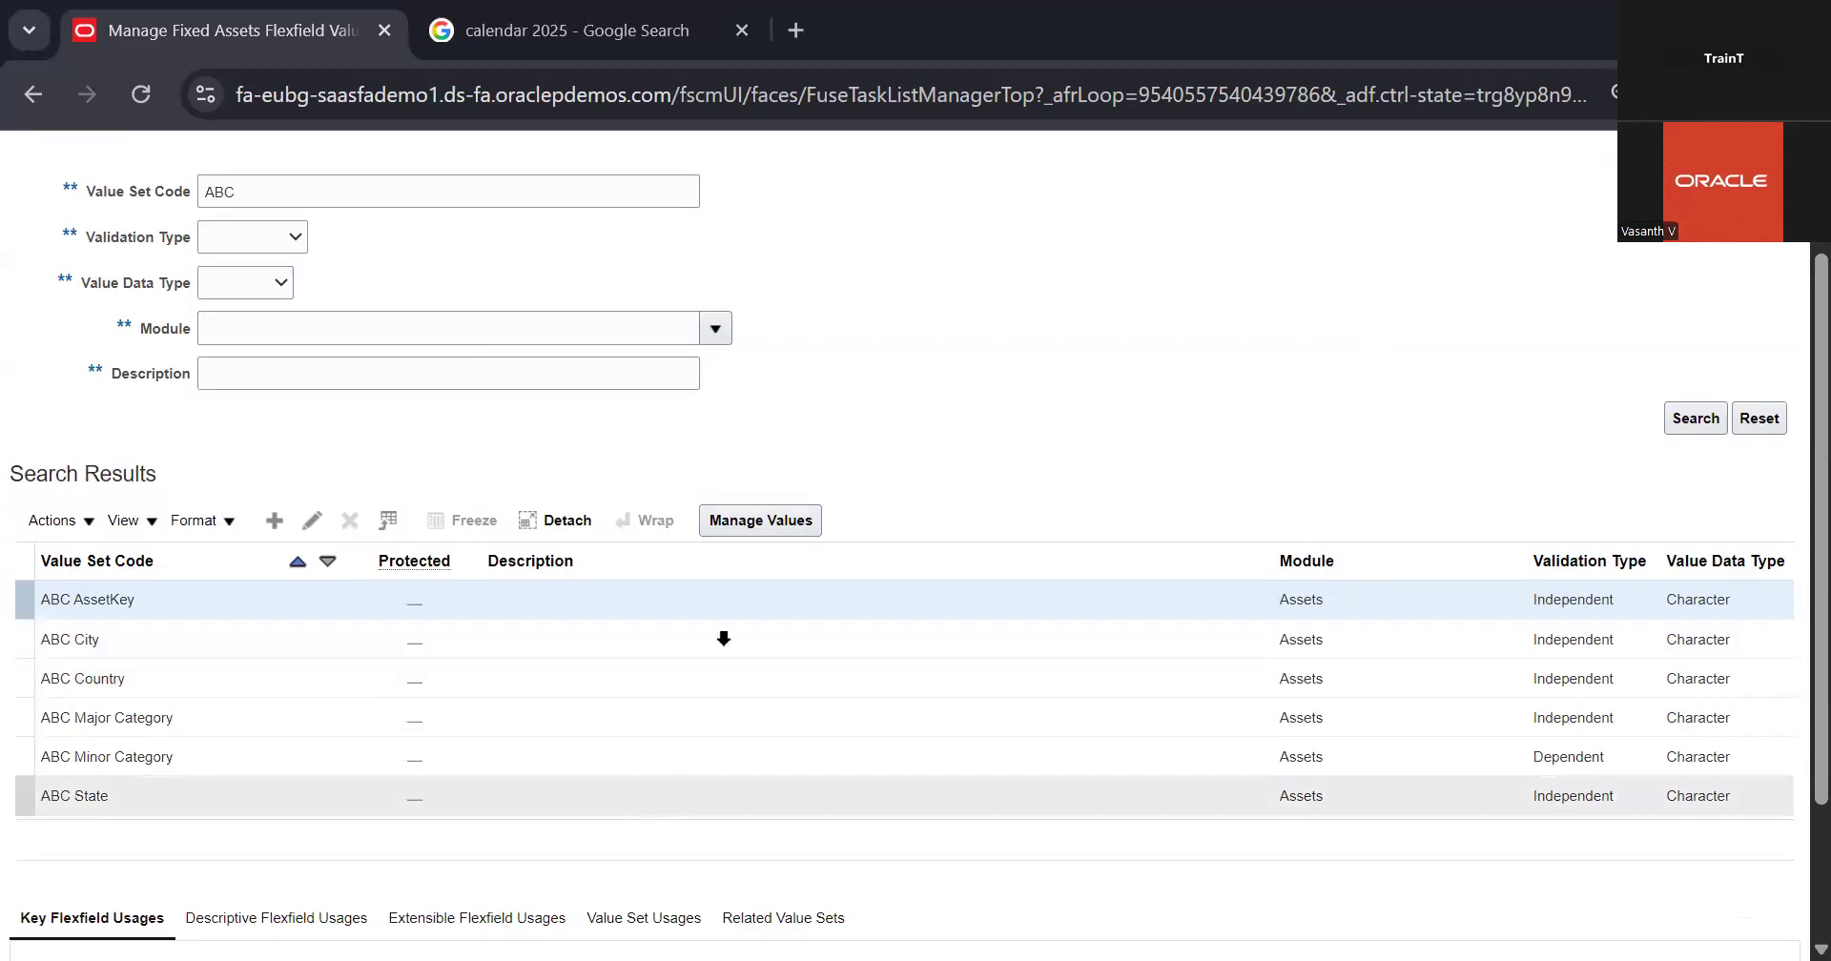
pyautogui.scroll(1, 874, 460)
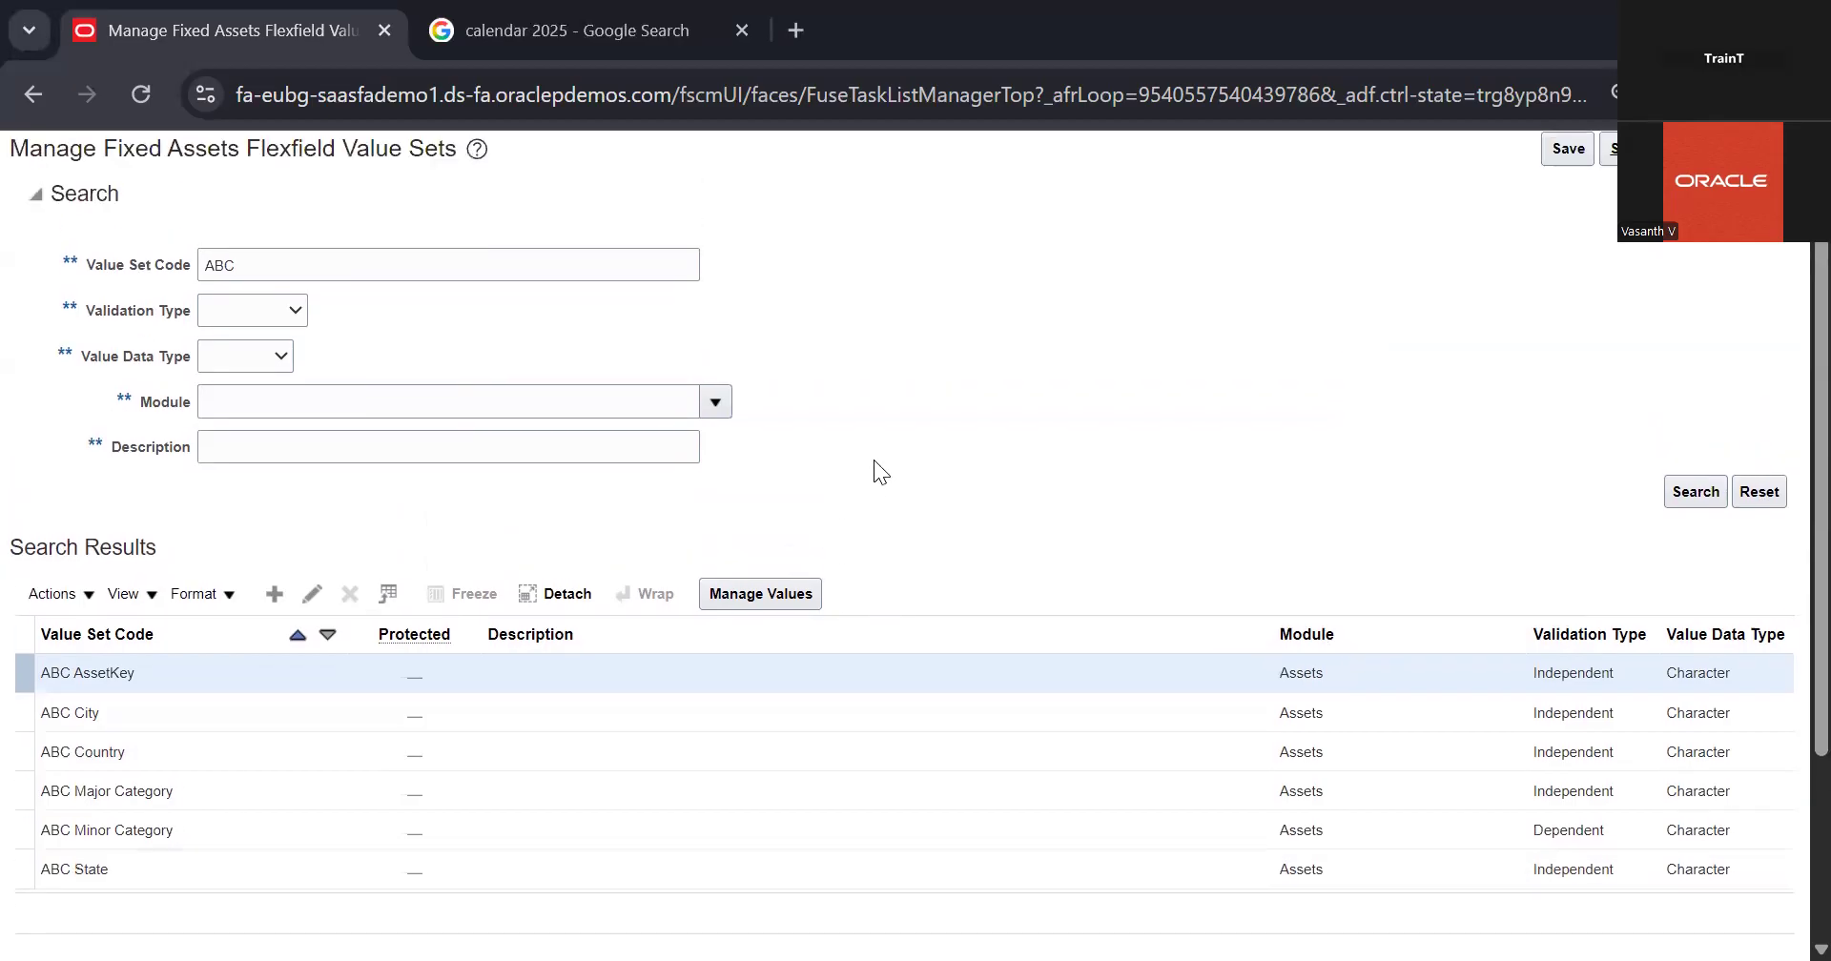
# Step: Open the ABC Country value set's values and add a new value named US
pyautogui.click(502, 742)
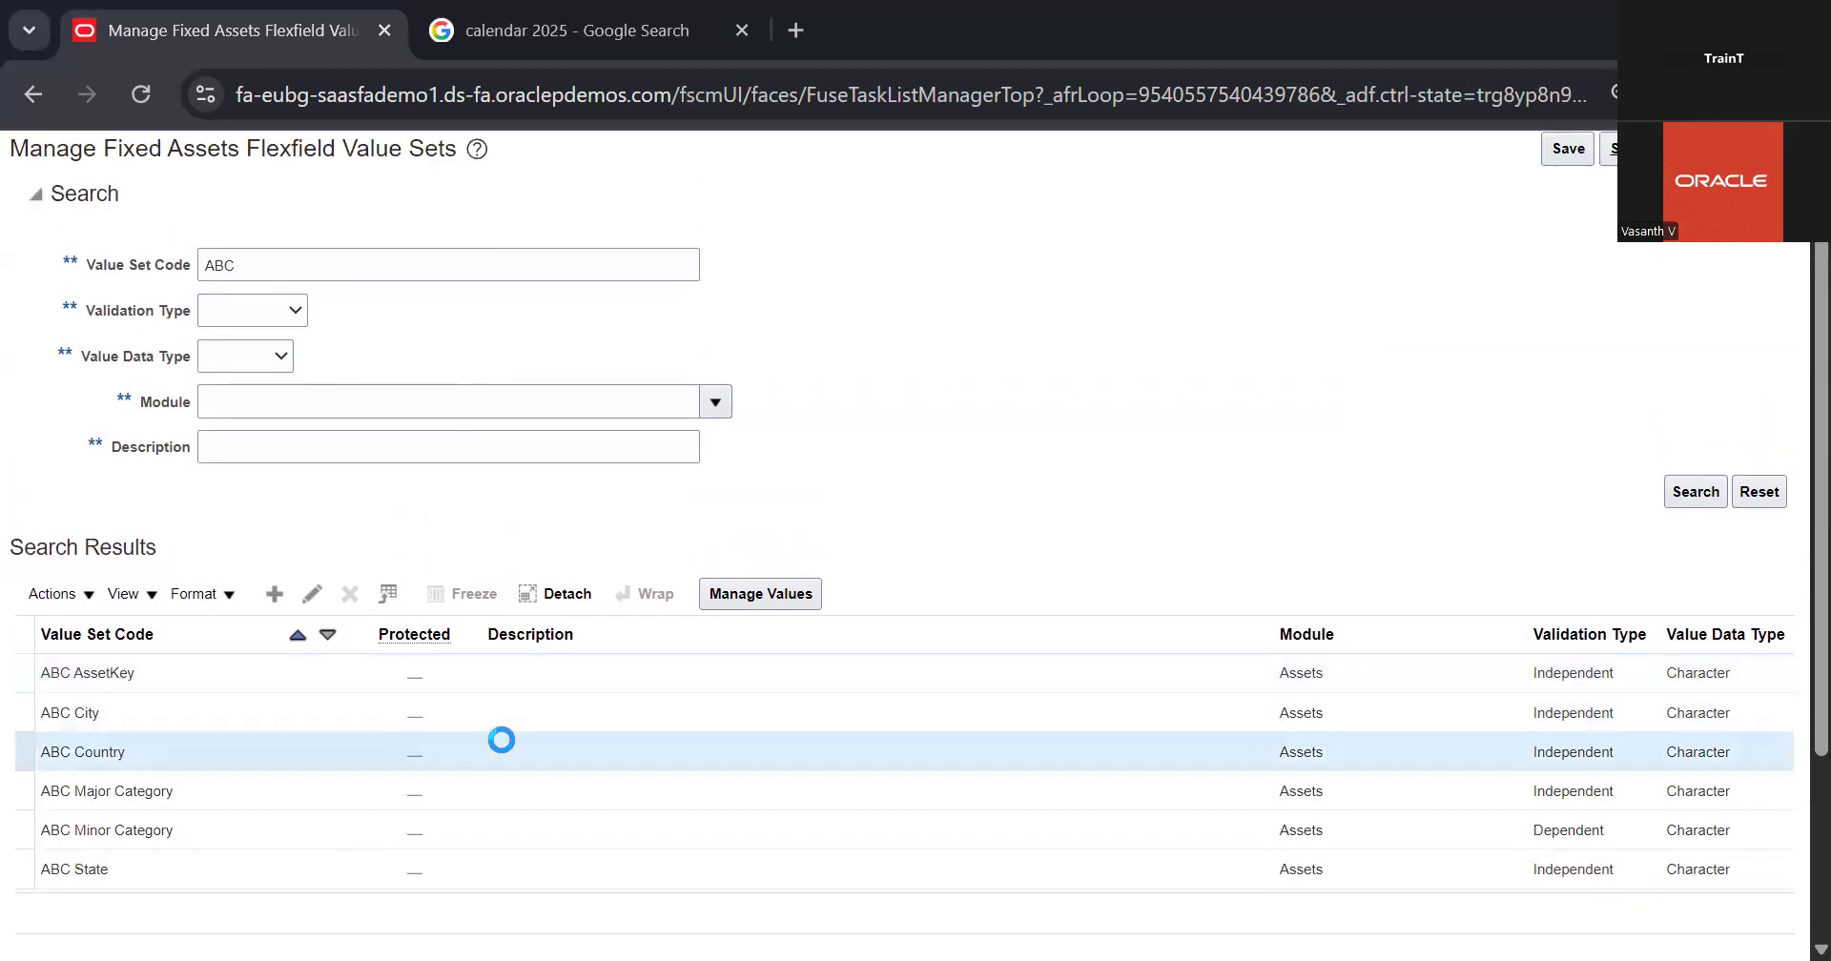
pyautogui.click(756, 594)
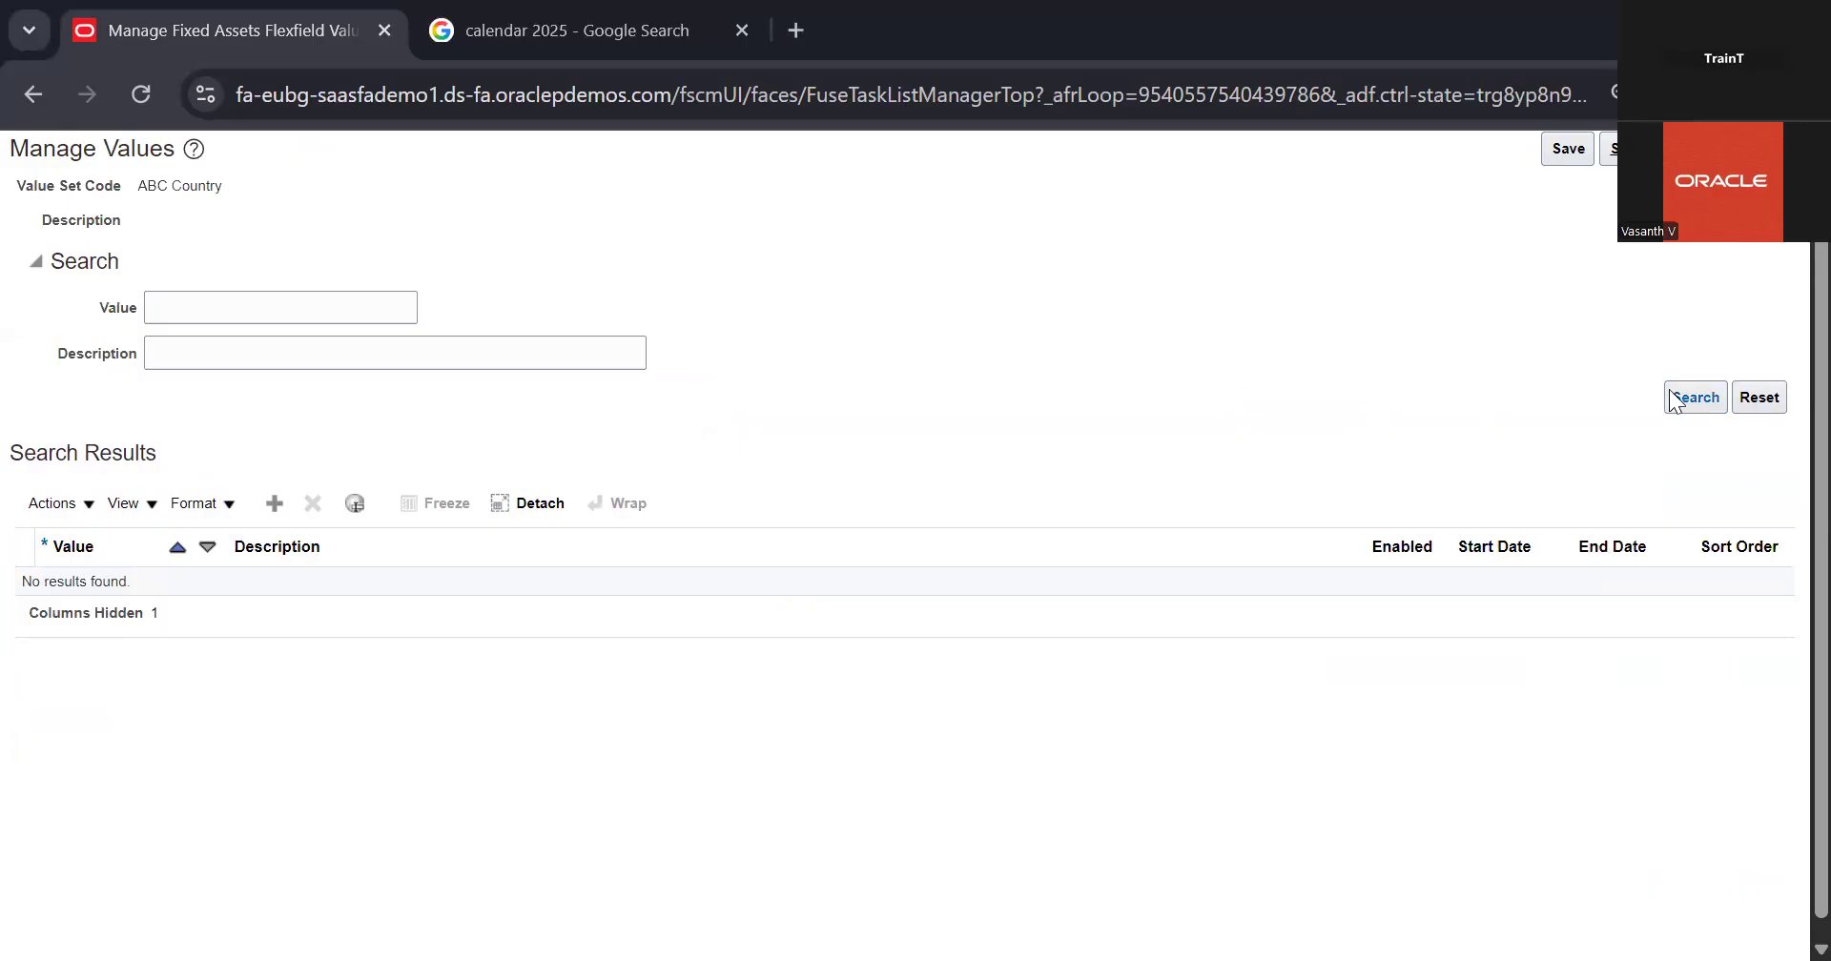
pyautogui.click(280, 512)
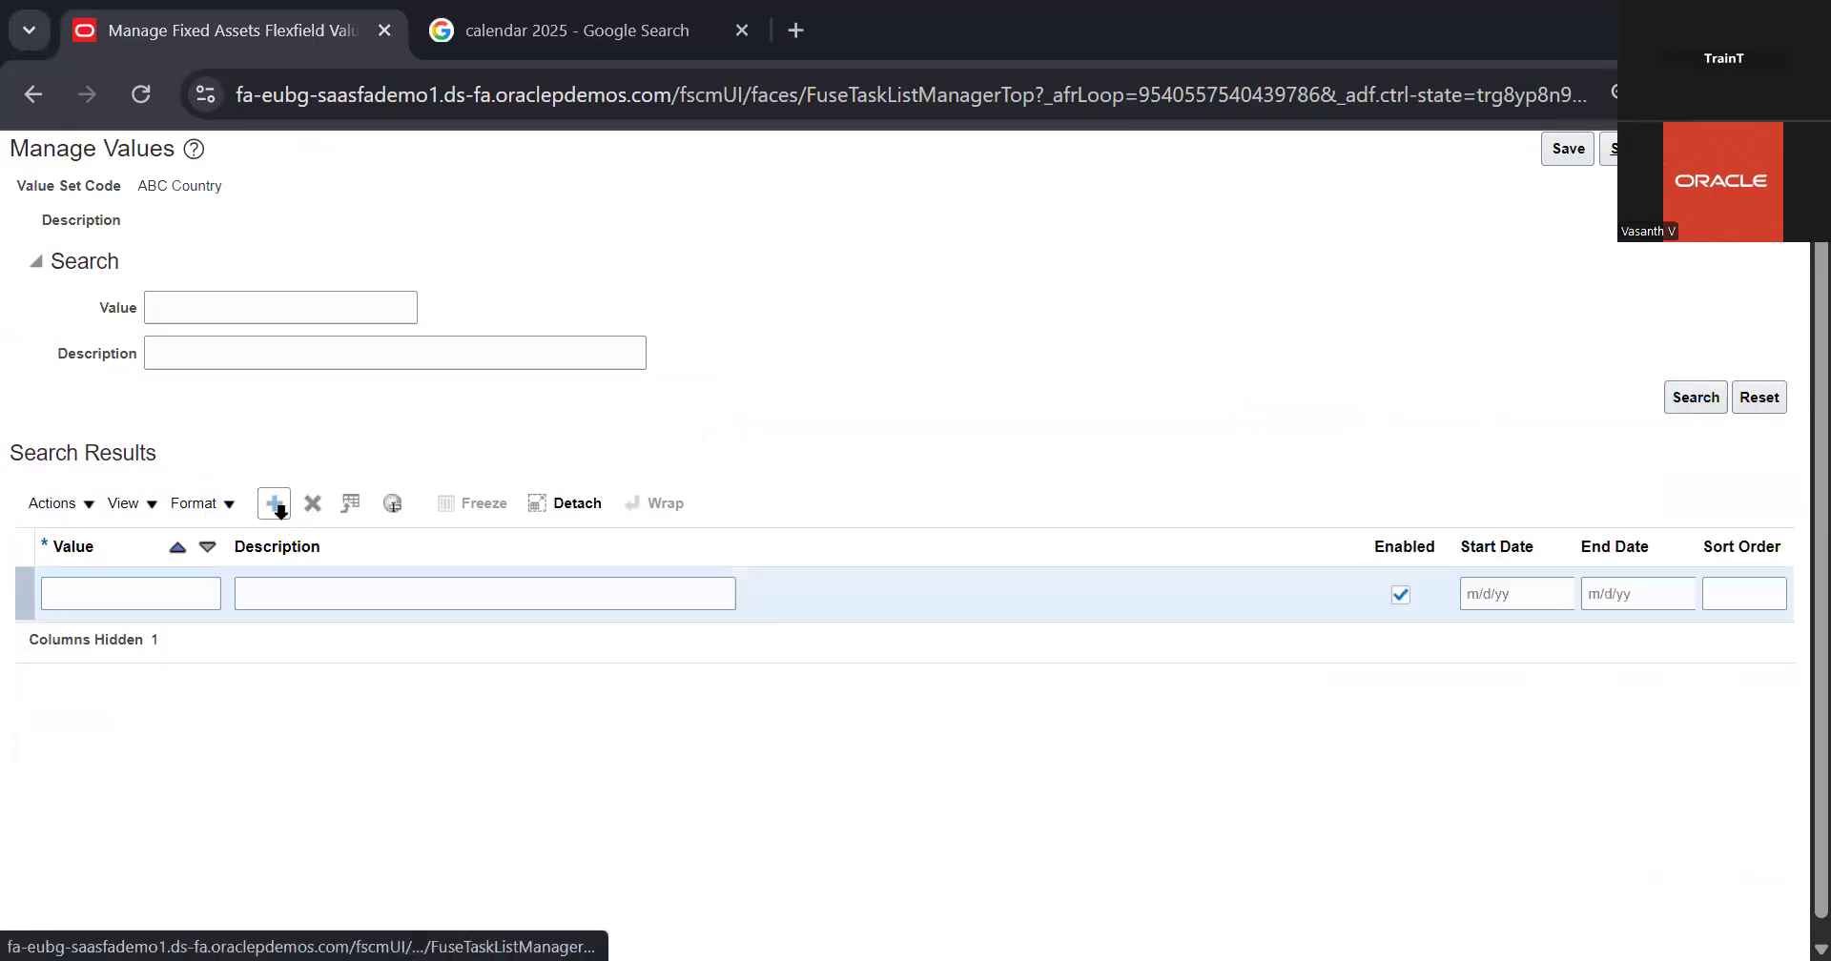
pyautogui.click(181, 607)
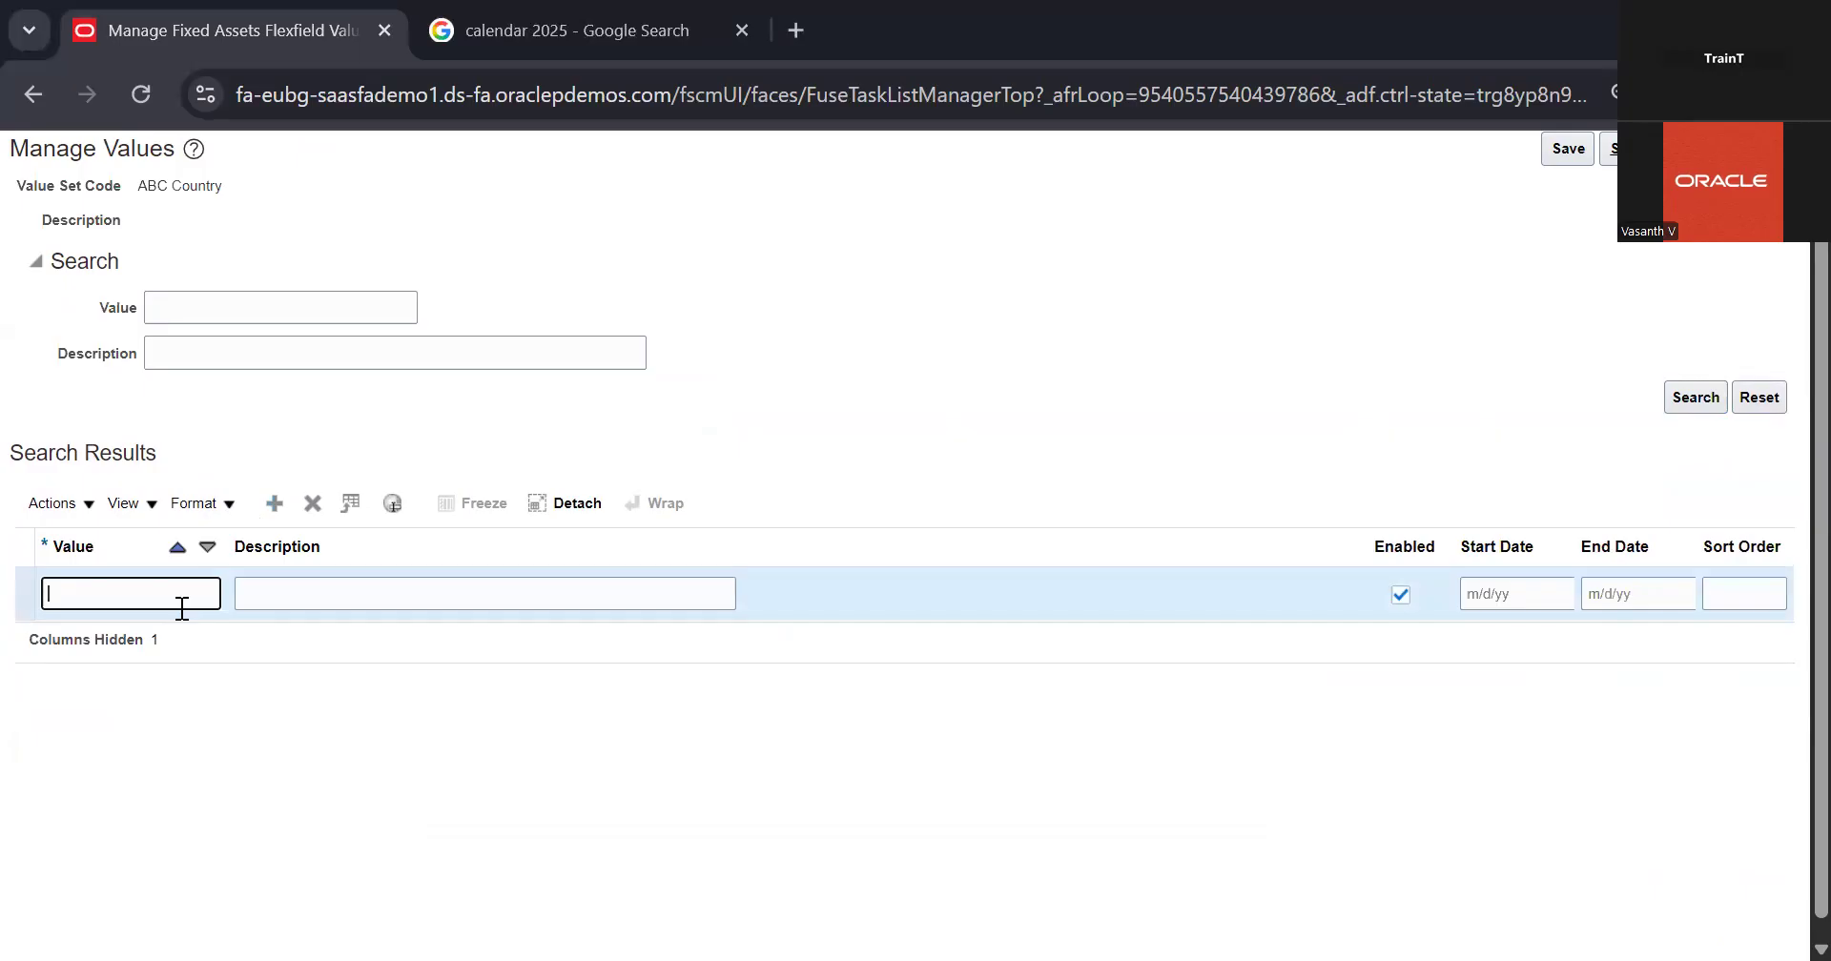
pyautogui.write('US')
# Step: Give the US value the description United States, then save and return to the value sets search
pyautogui.click(286, 608)
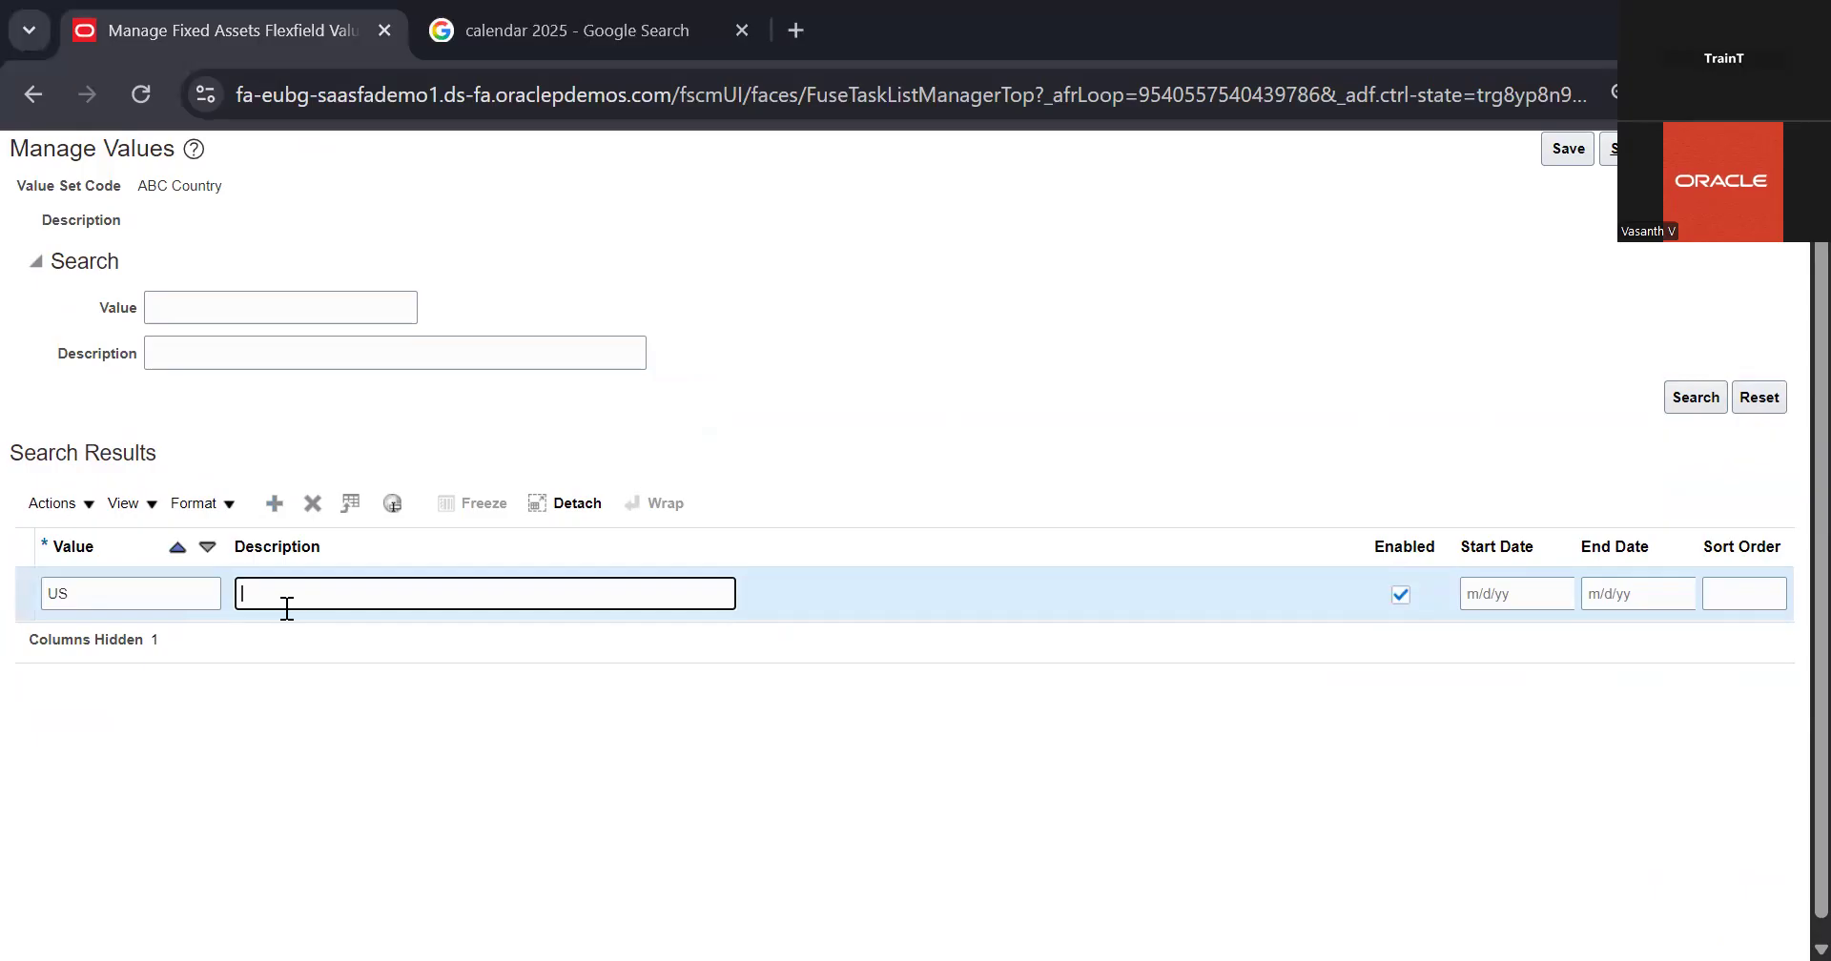
pyautogui.write('United Staes')
pyautogui.press('BackSpace')
pyautogui.press('BackSpace')
pyautogui.press('BackSpace')
pyautogui.write('ates')
pyautogui.click(502, 676)
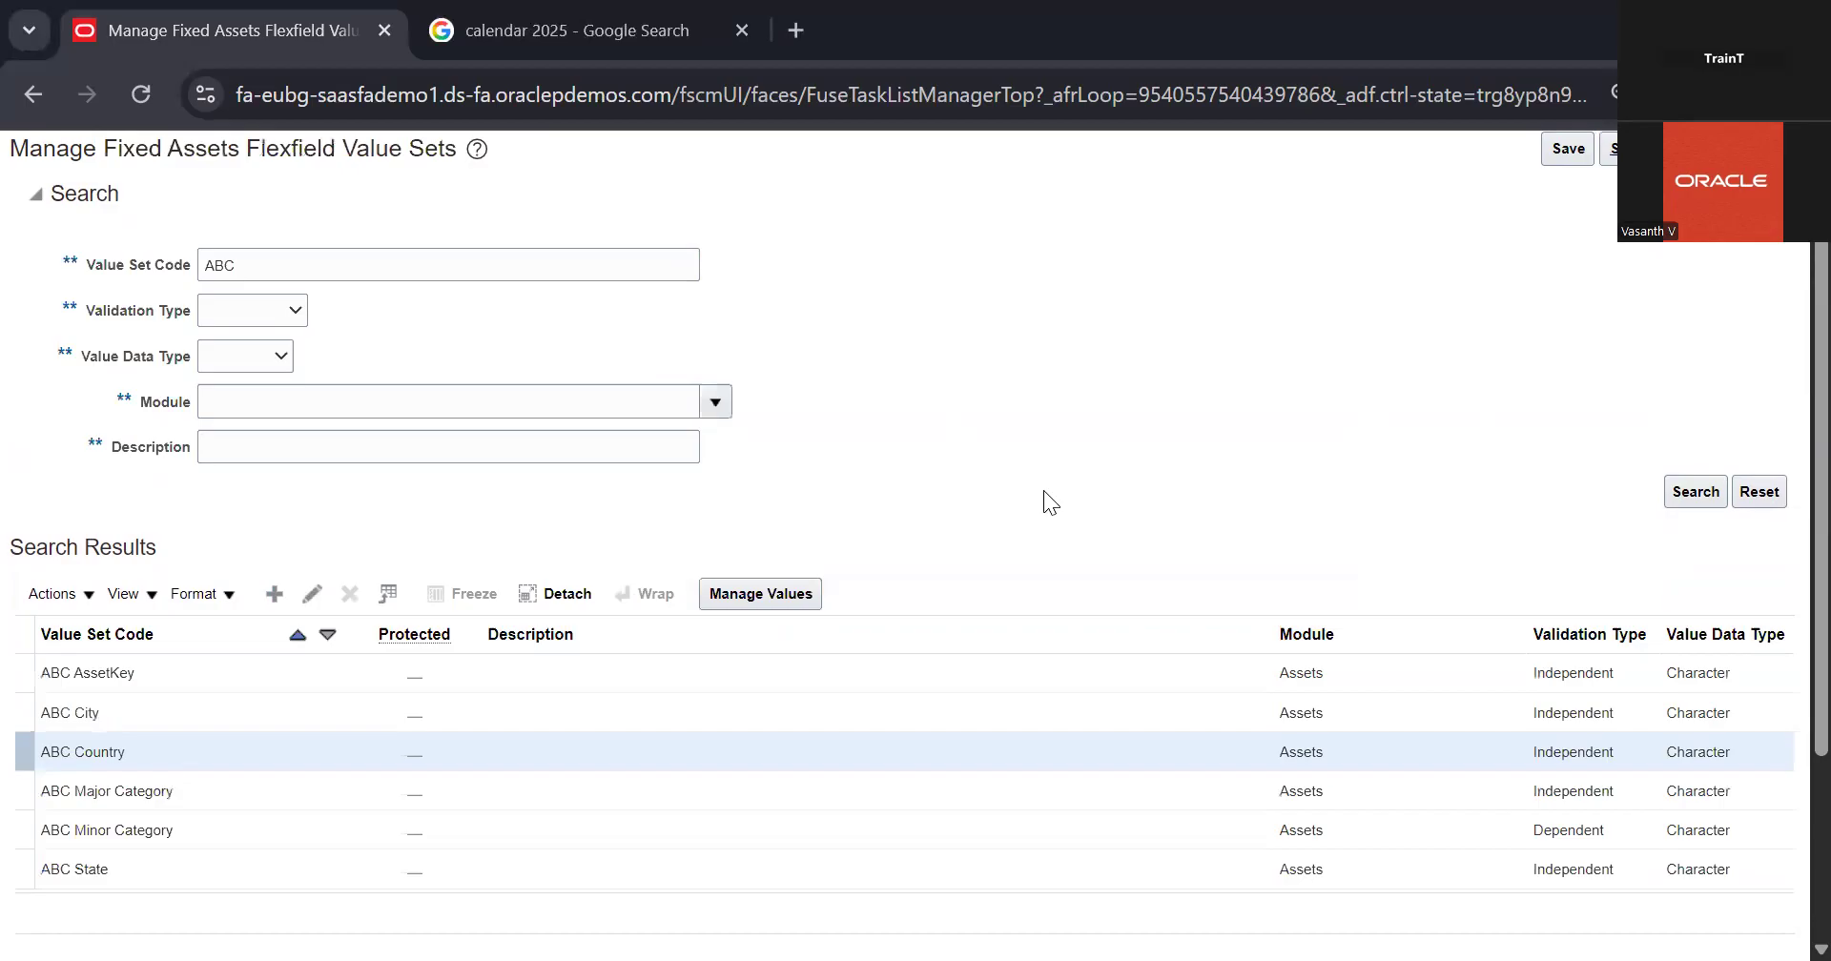
# Step: Open the ABC State value set's values and search for existing entries
pyautogui.scroll(-2, 634, 677)
pyautogui.click(460, 685)
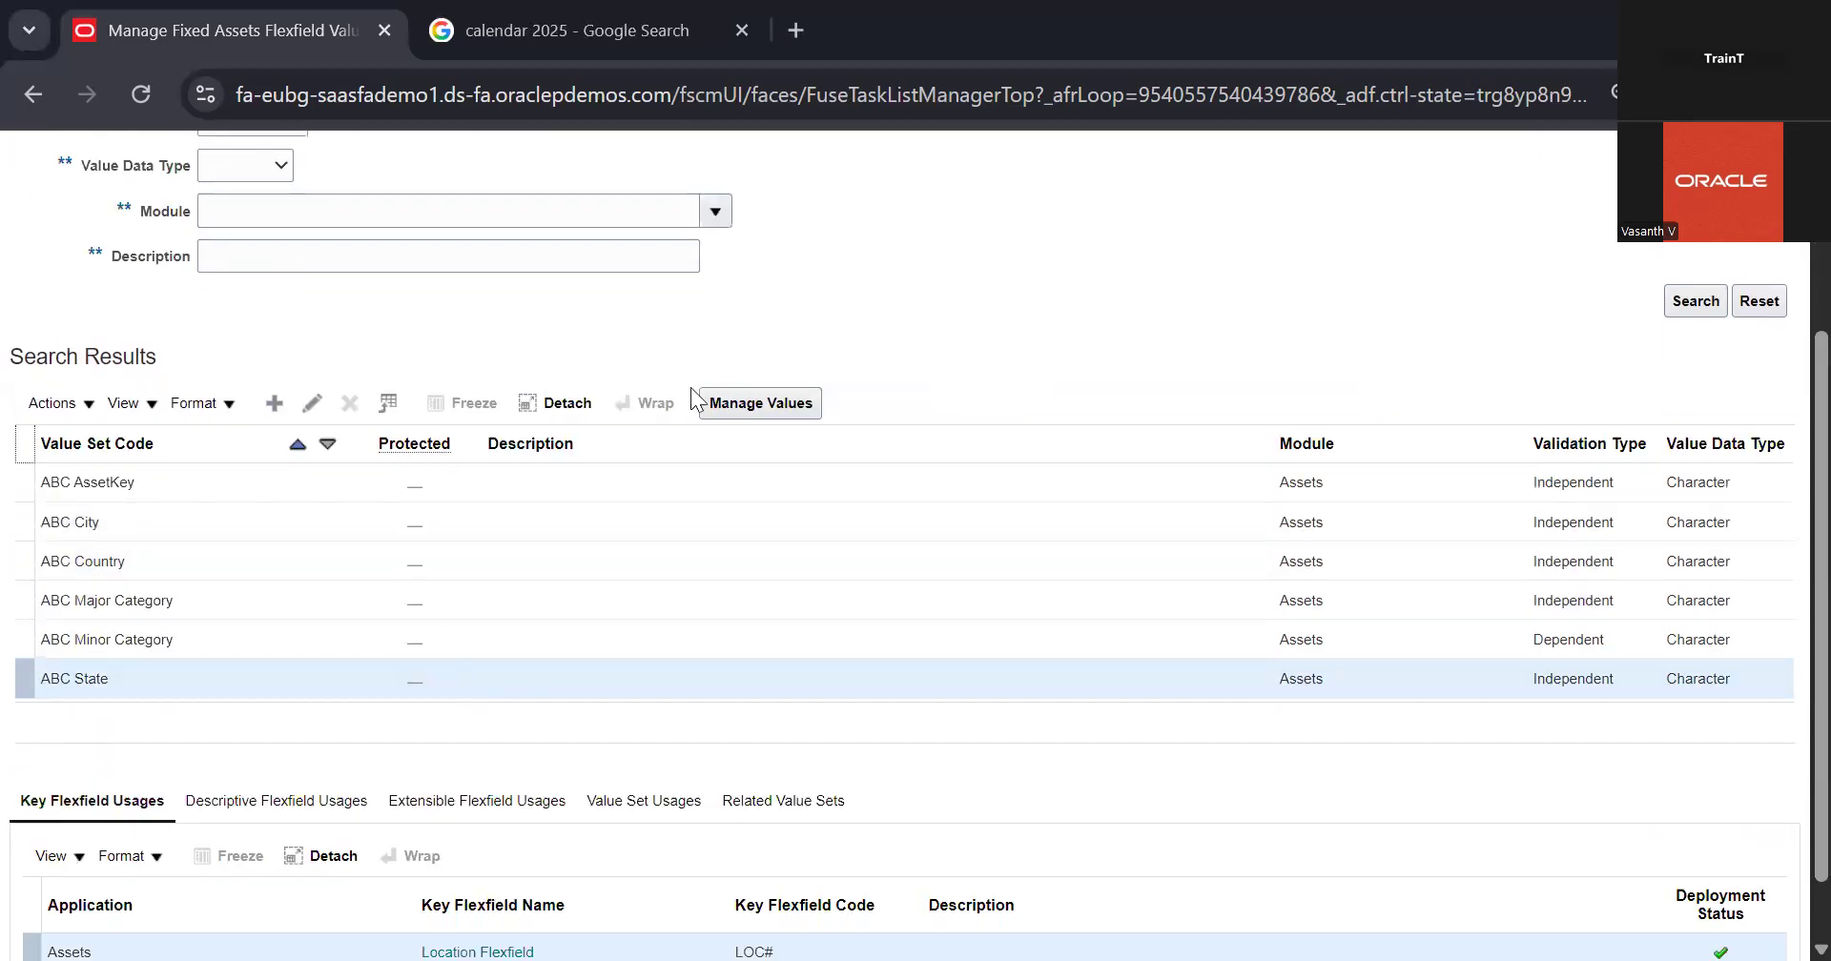
pyautogui.click(744, 404)
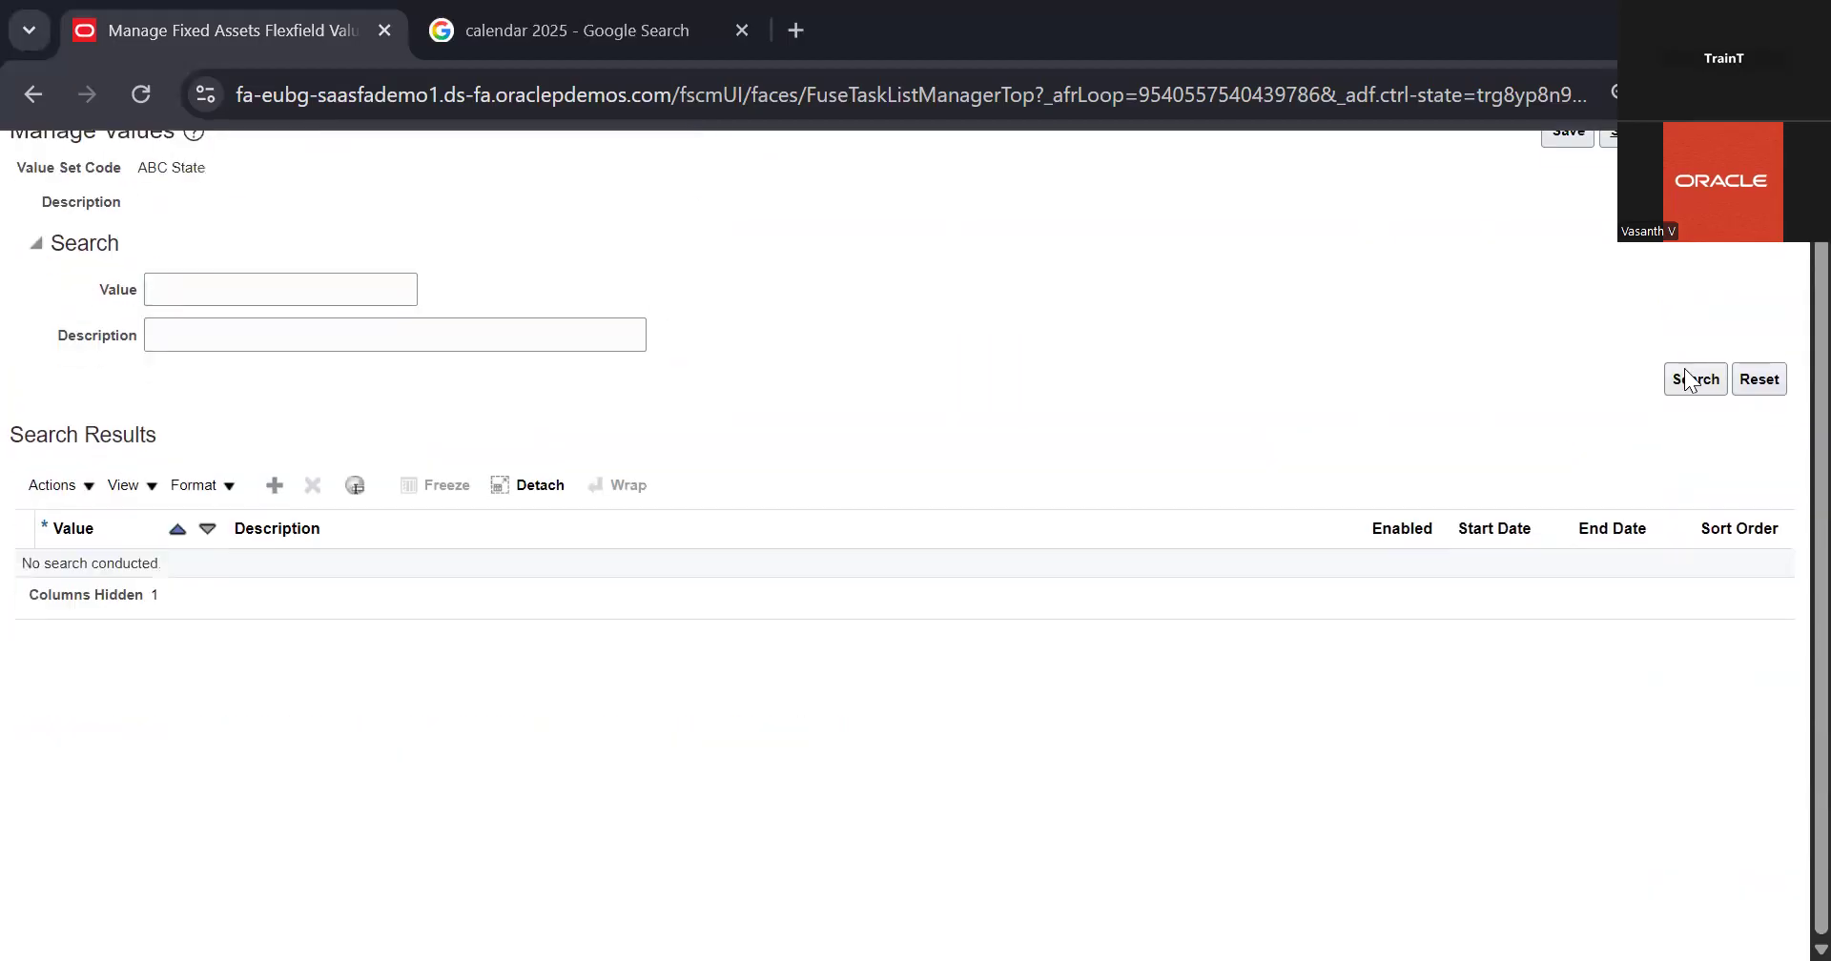
pyautogui.click(1688, 379)
# Step: Add a value named NY with the description New York to the ABC State value set
pyautogui.click(278, 494)
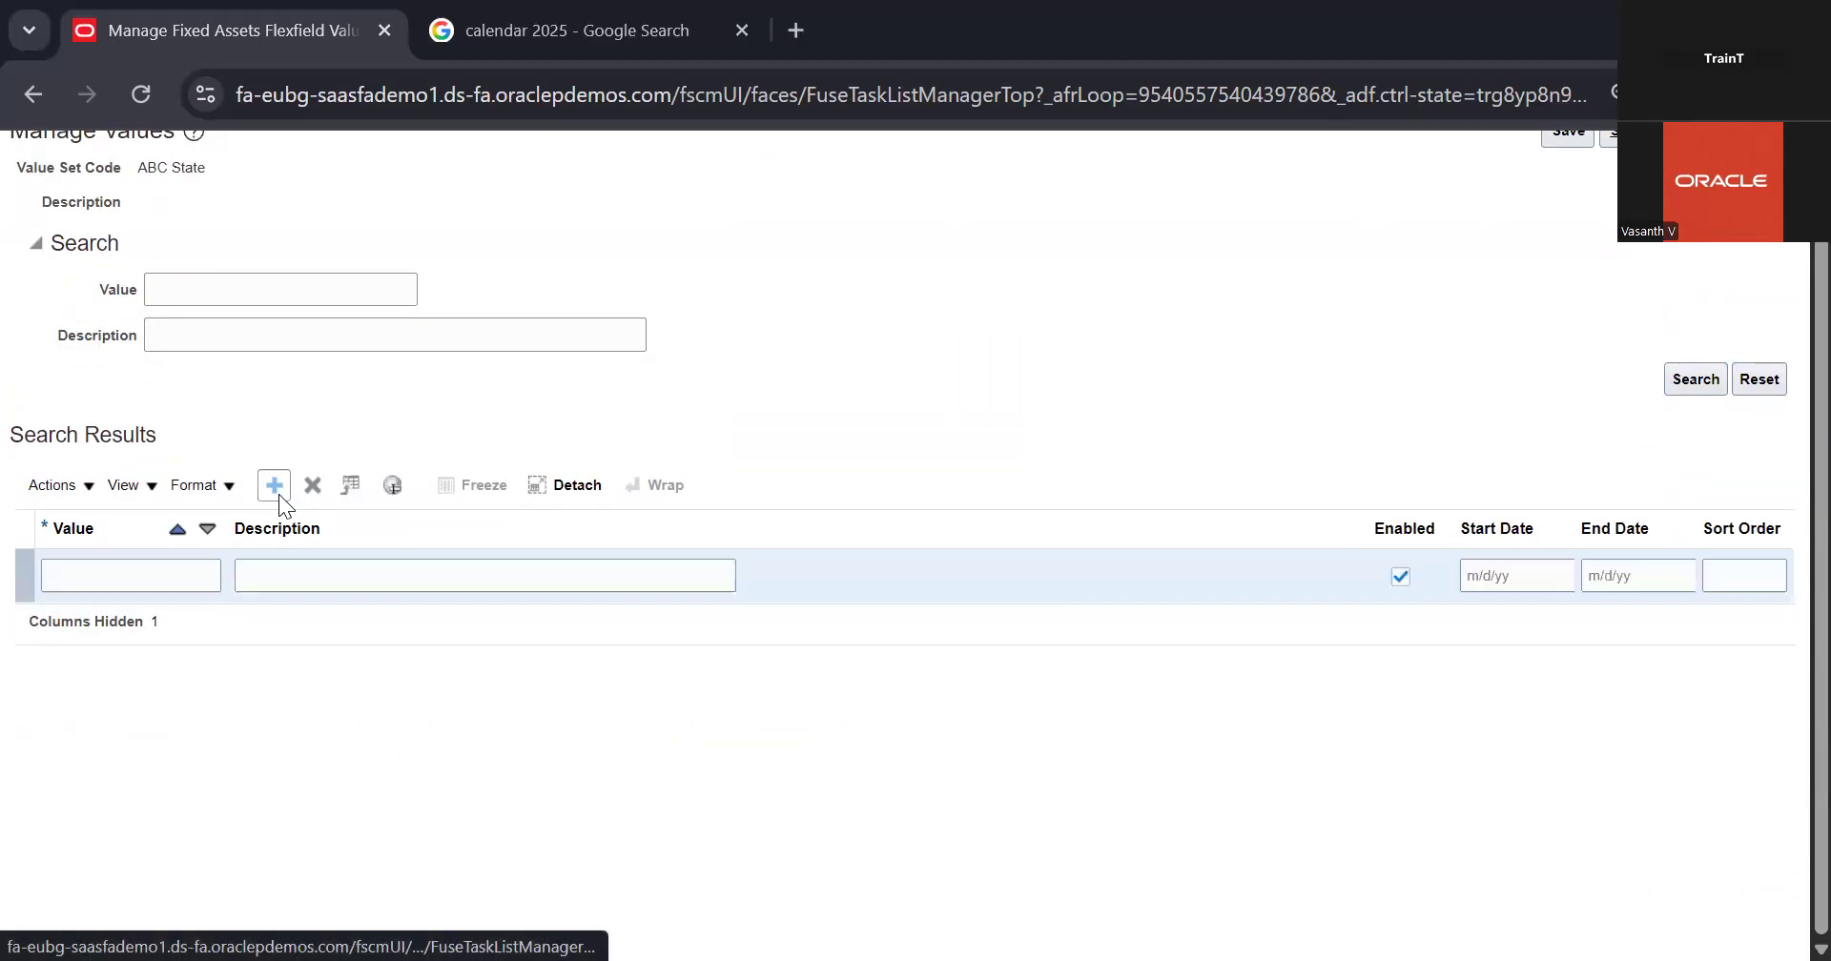
pyautogui.click(161, 577)
pyautogui.write('New')
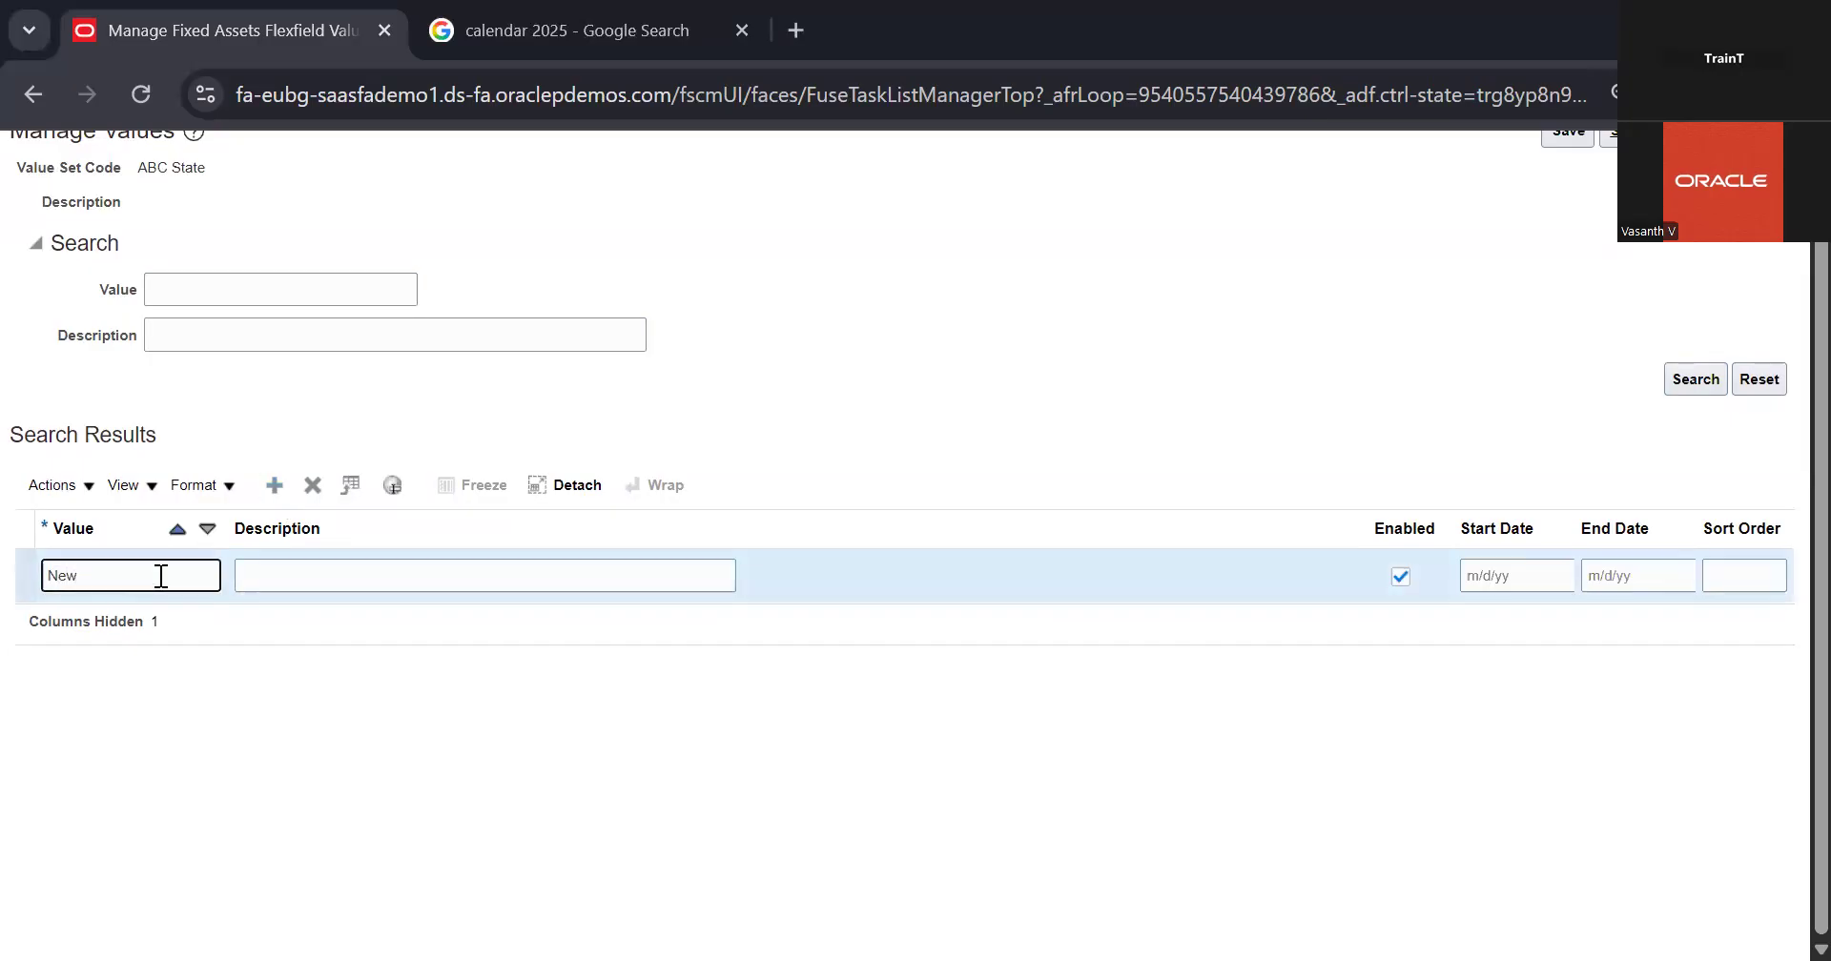
pyautogui.press('BackSpace')
pyautogui.press('BackSpace')
pyautogui.write('Y')
pyautogui.click(361, 584)
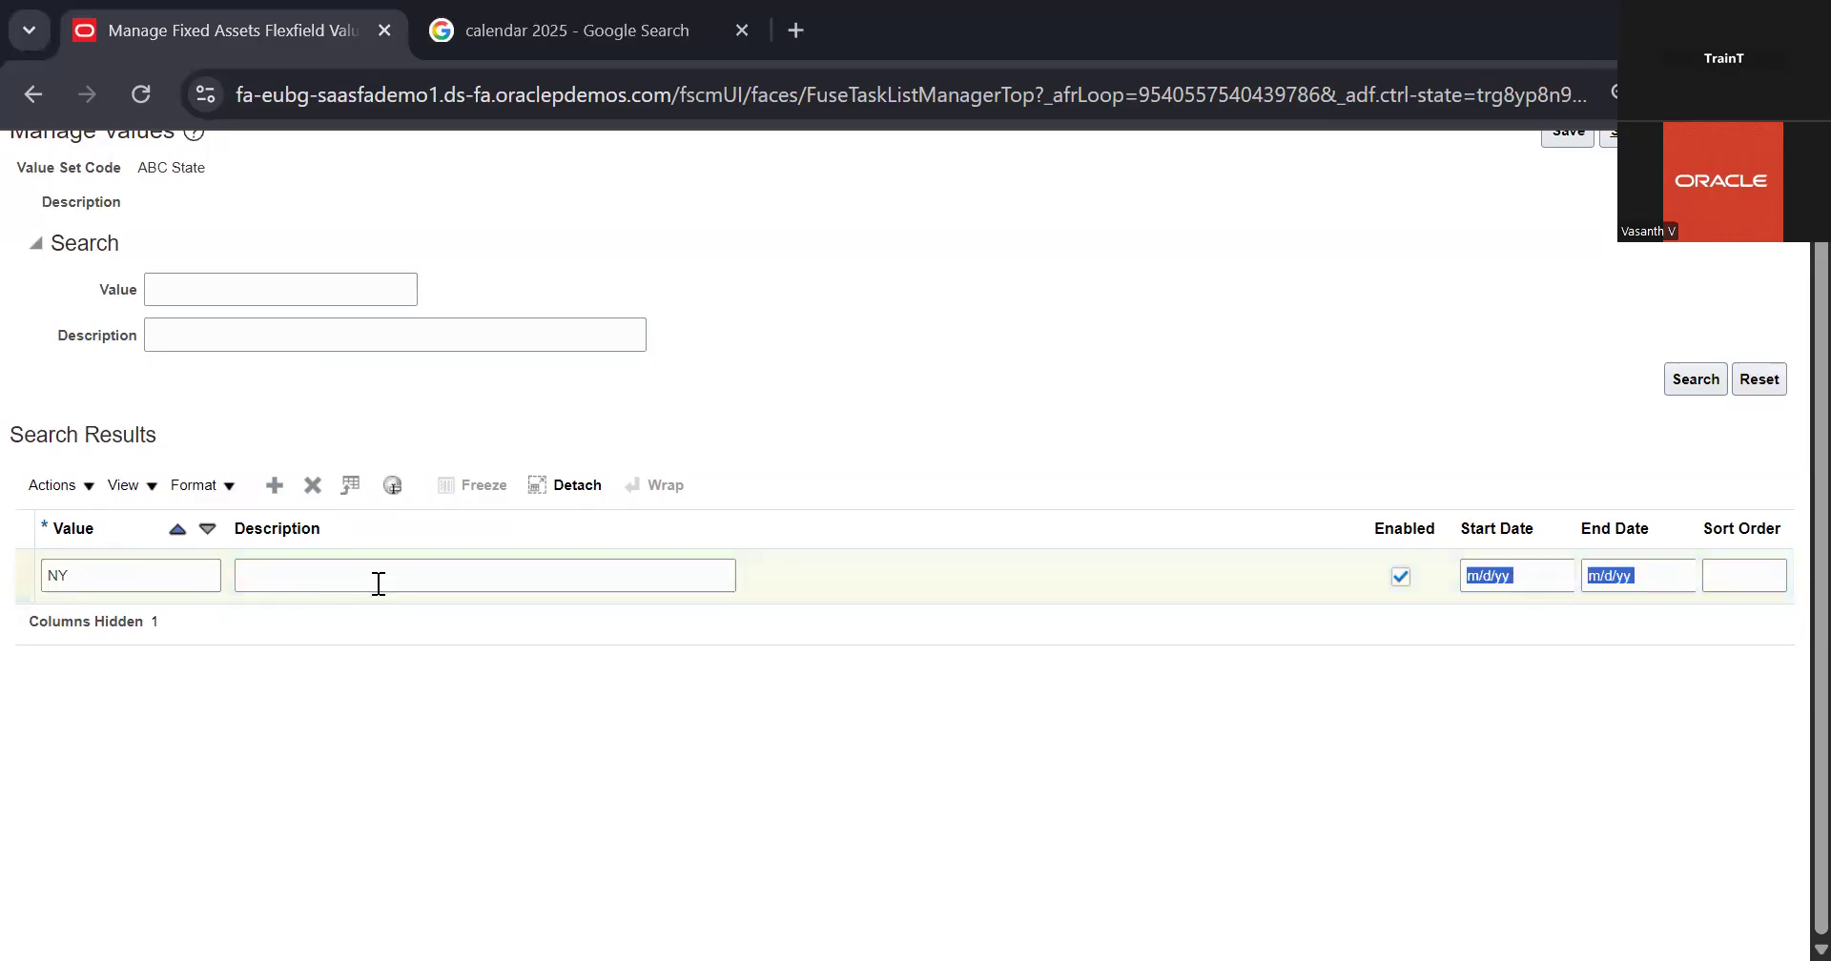
pyautogui.write('Ne')
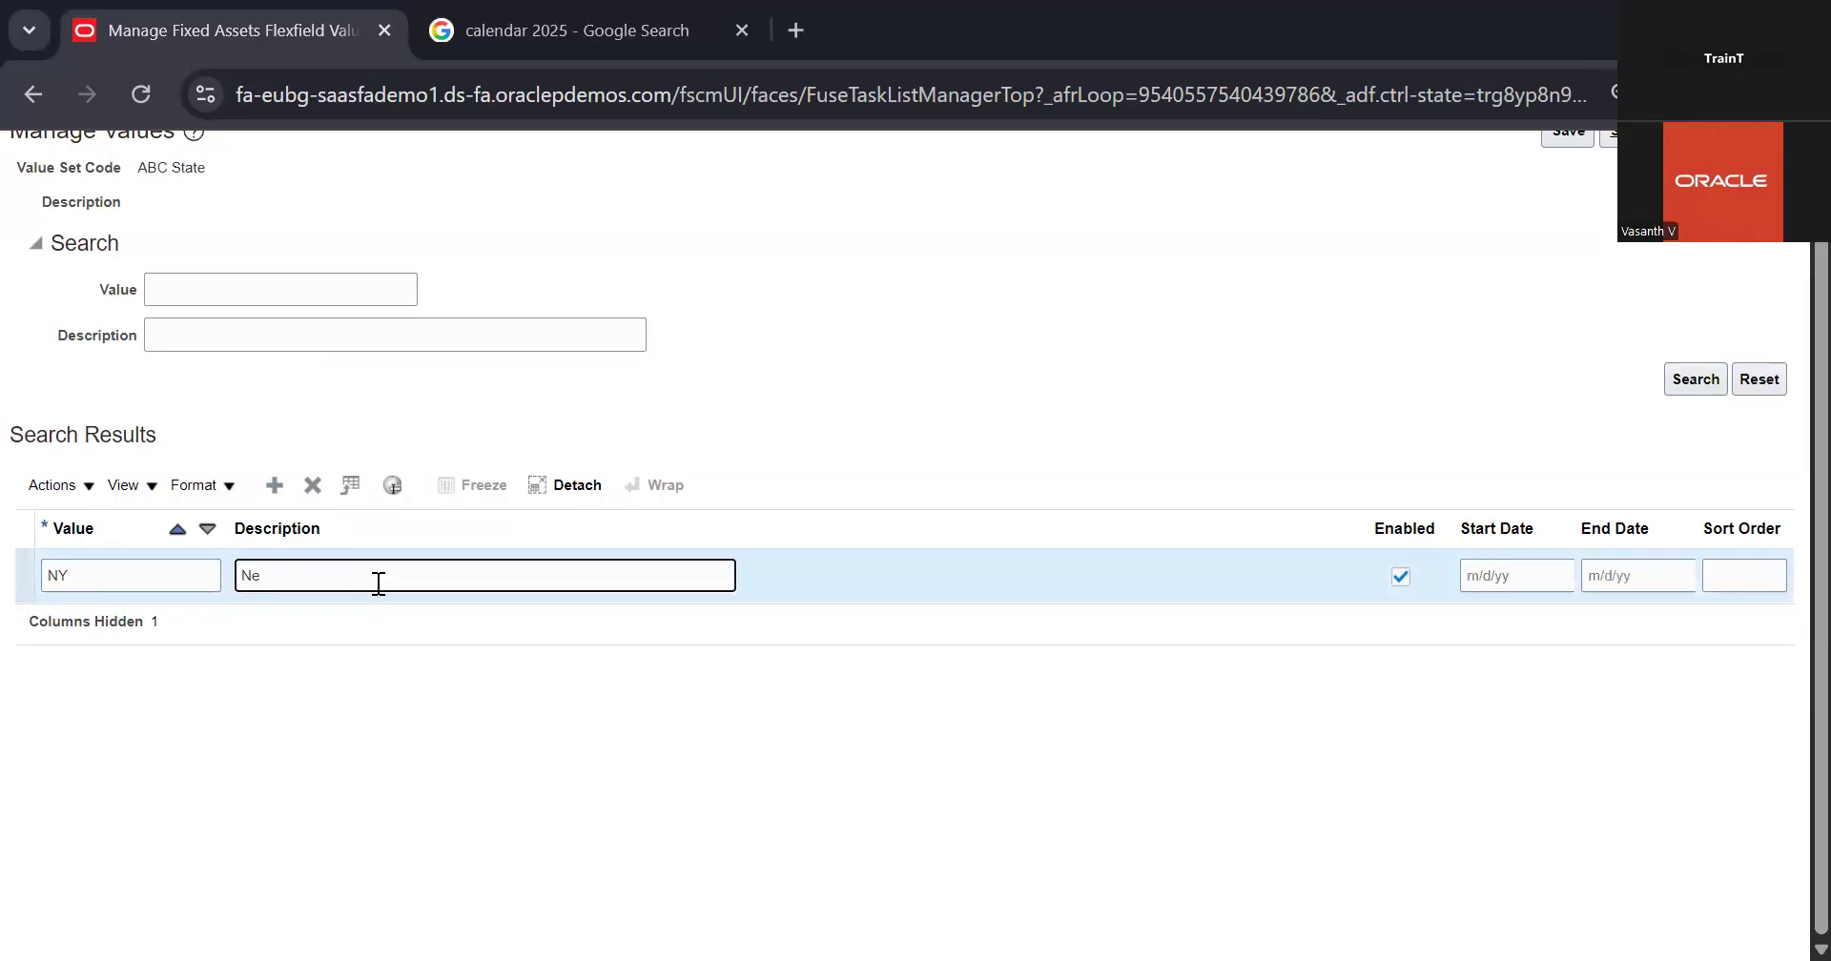
pyautogui.write('w York')
pyautogui.click(1254, 308)
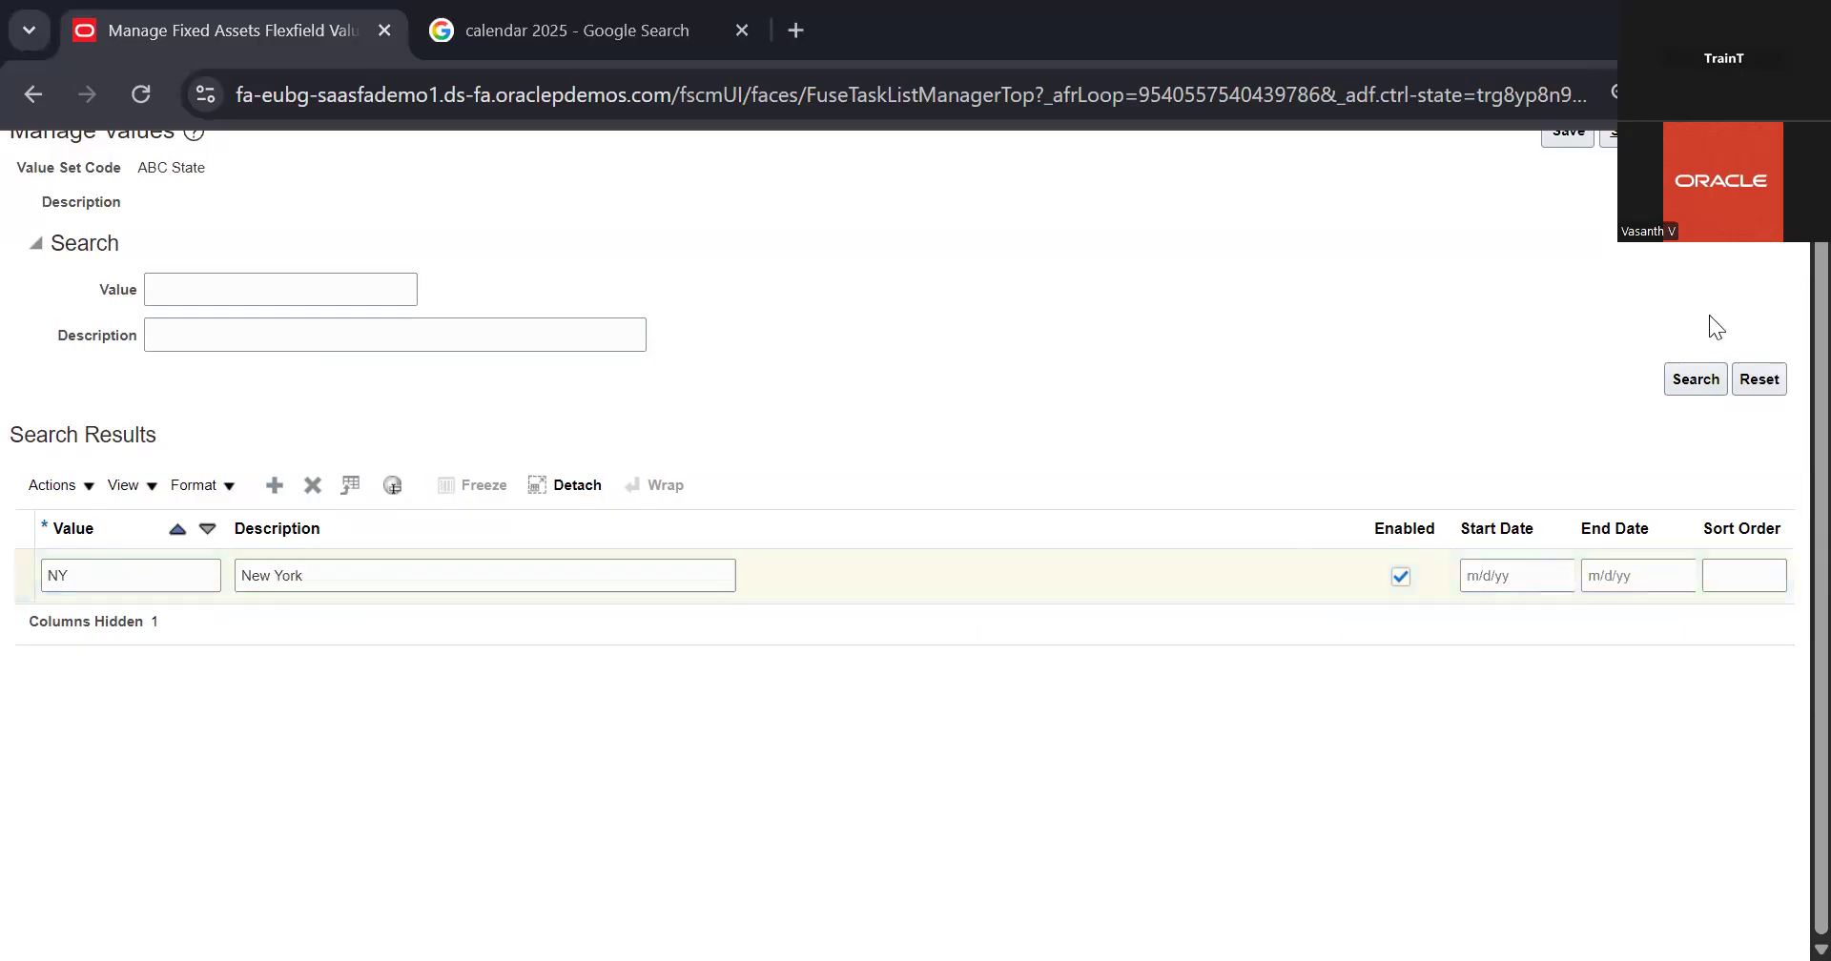
# Step: Save the ABC State value and leave the value set pages to return to the Fixed Assets setup tasks
pyautogui.scroll(1, 1709, 315)
pyautogui.click(1631, 239)
pyautogui.click(1688, 246)
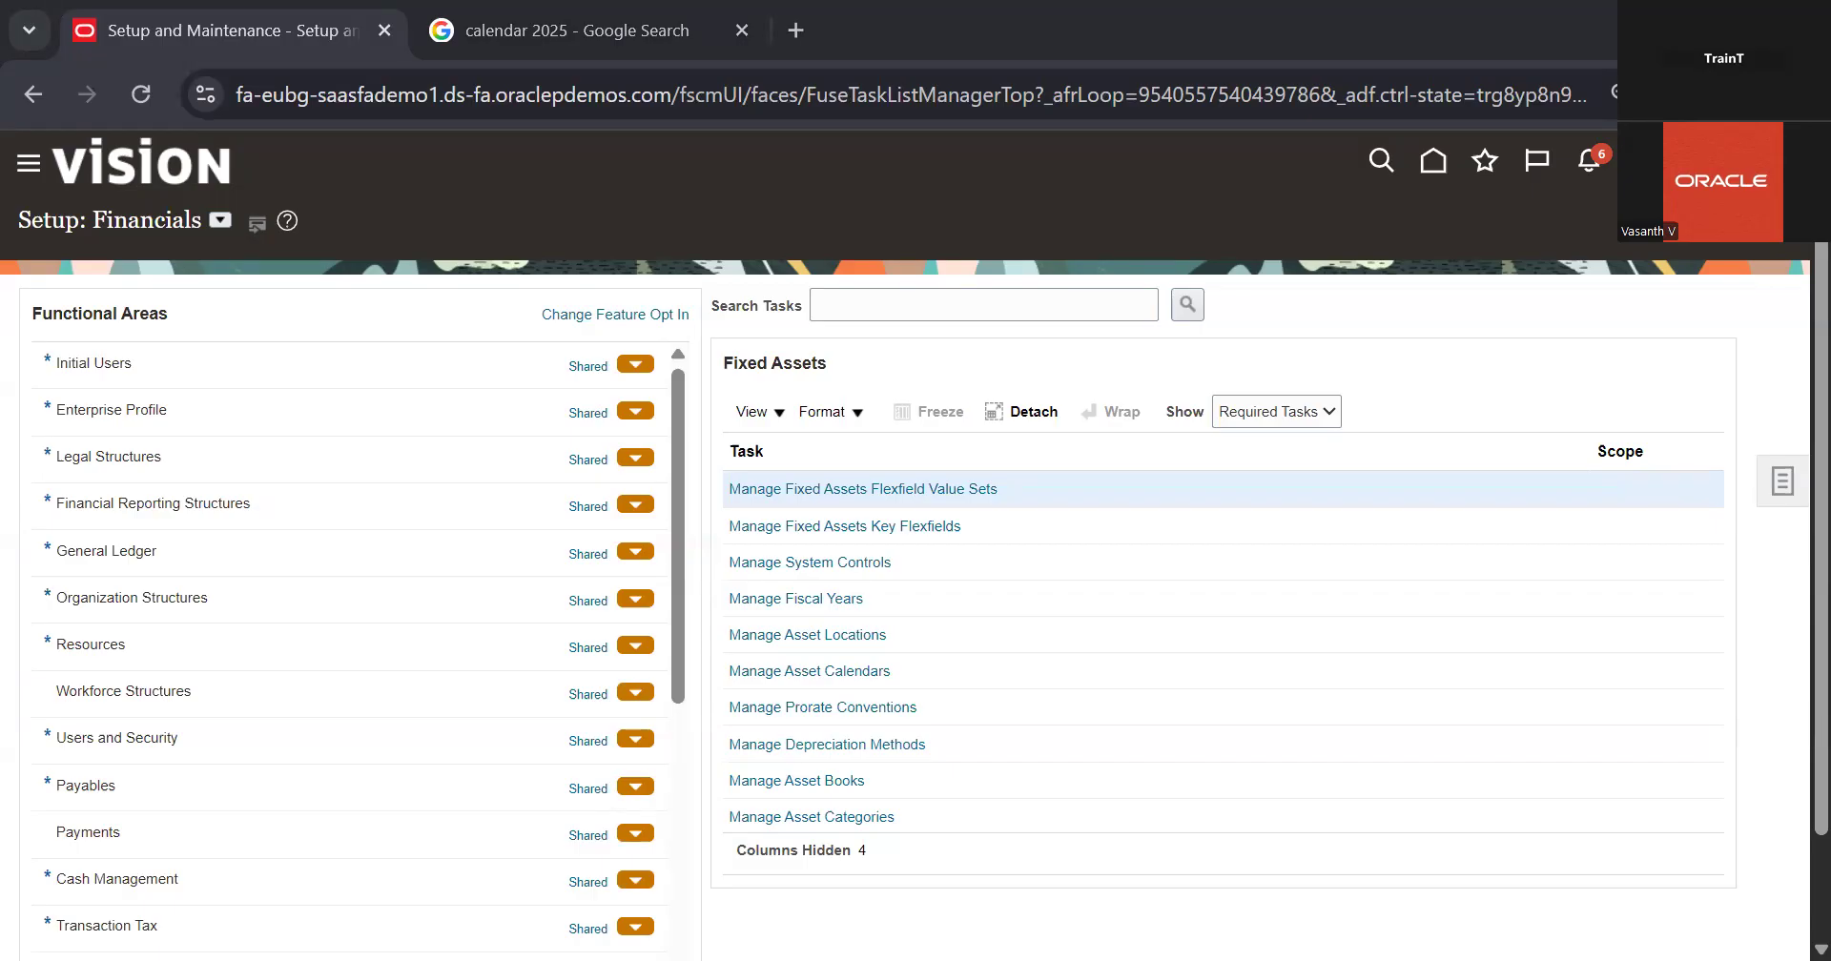
# Step: Open the existing 08 Fiscal Year under Manage Fiscal Years, examine its yearly start and end dates, and return to the fiscal years list
pyautogui.click(836, 597)
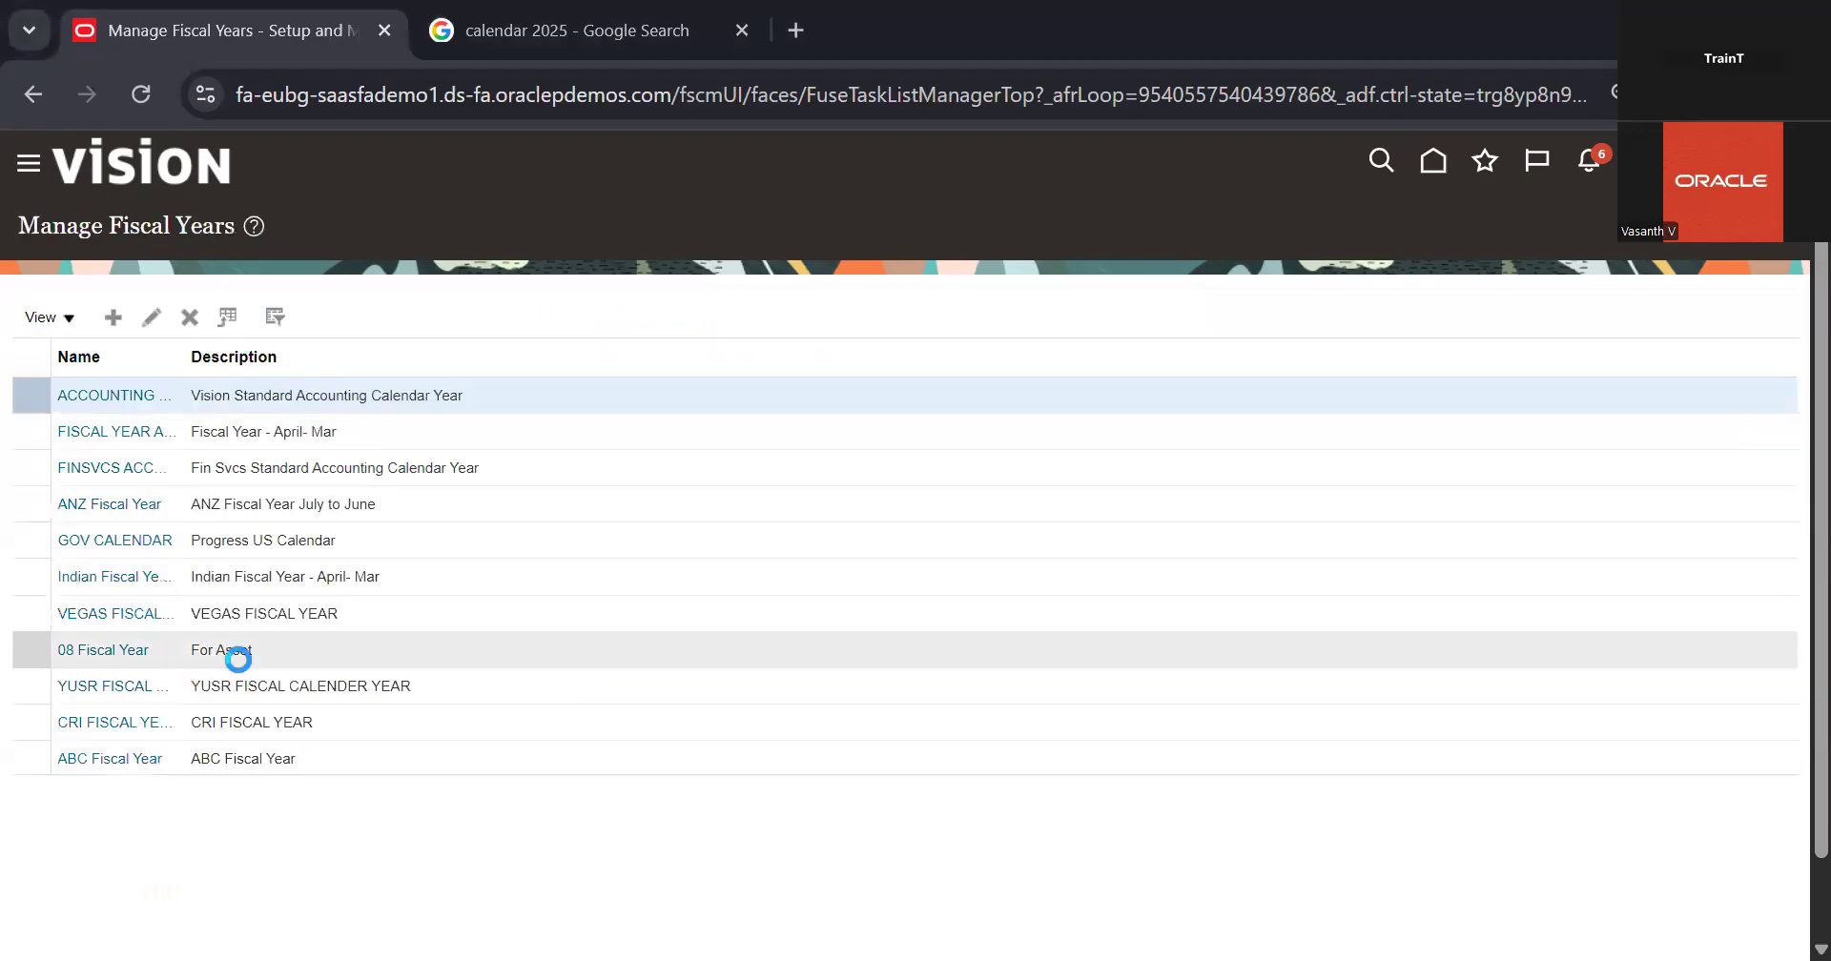
pyautogui.click(238, 660)
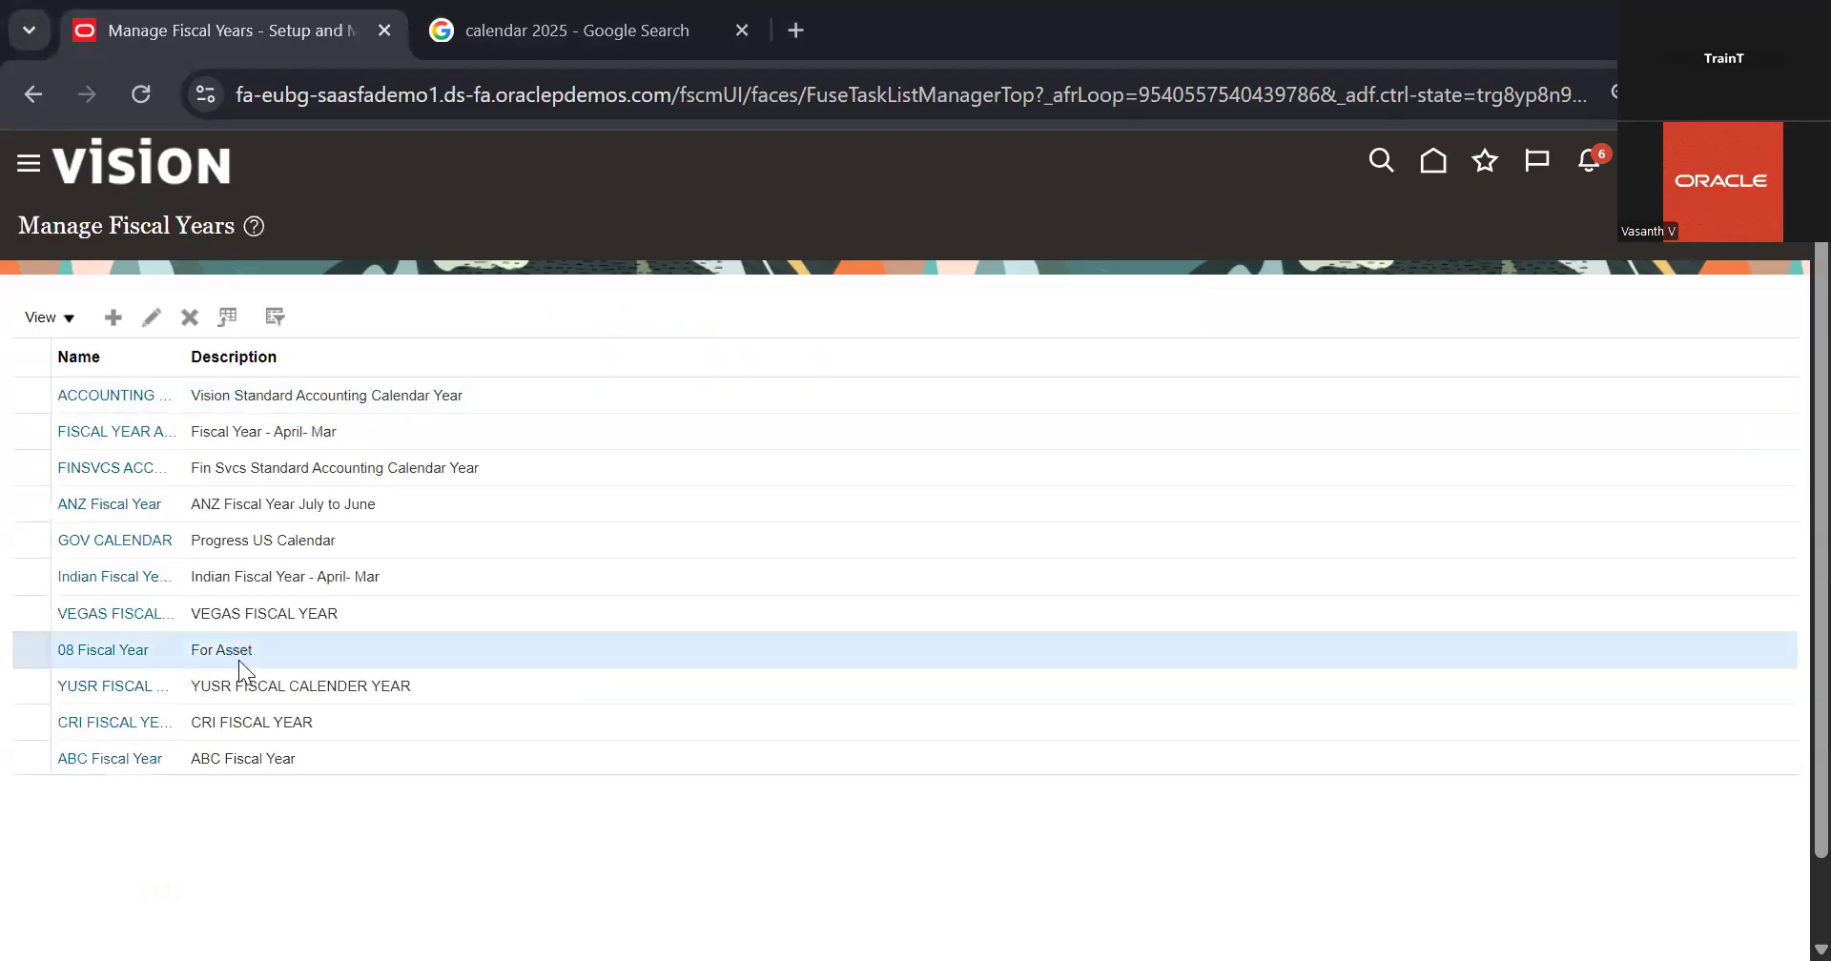
pyautogui.click(164, 313)
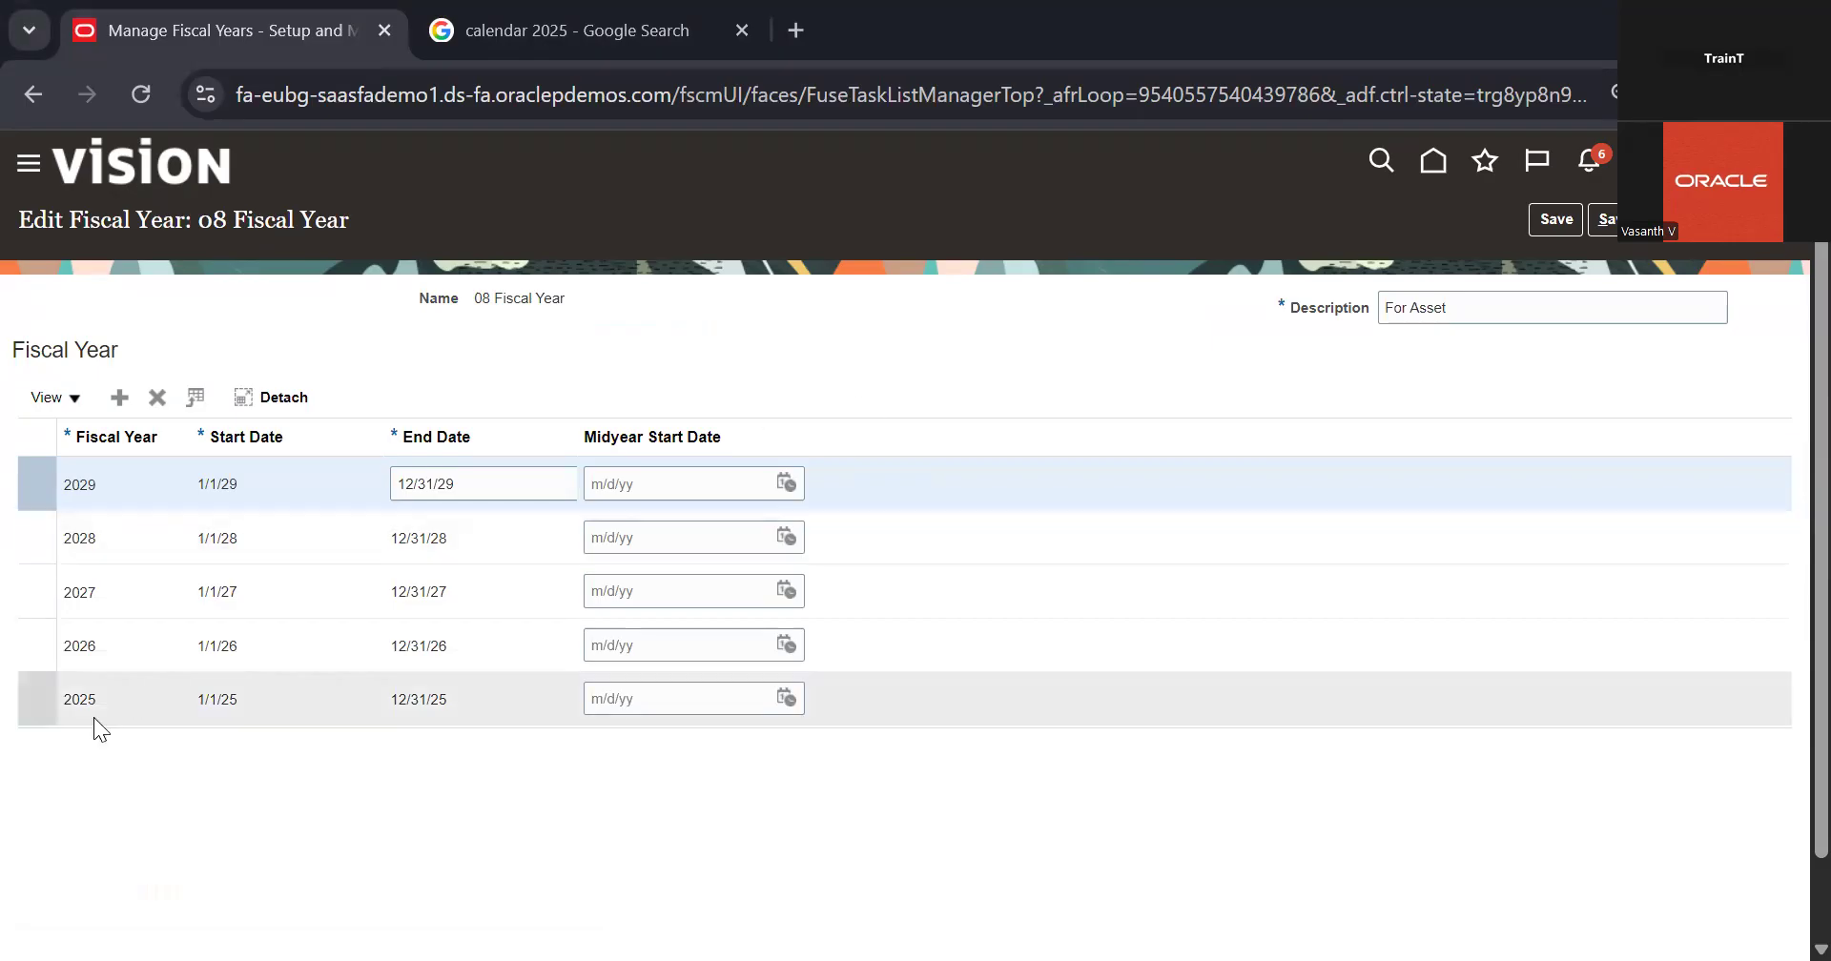
pyautogui.click(101, 710)
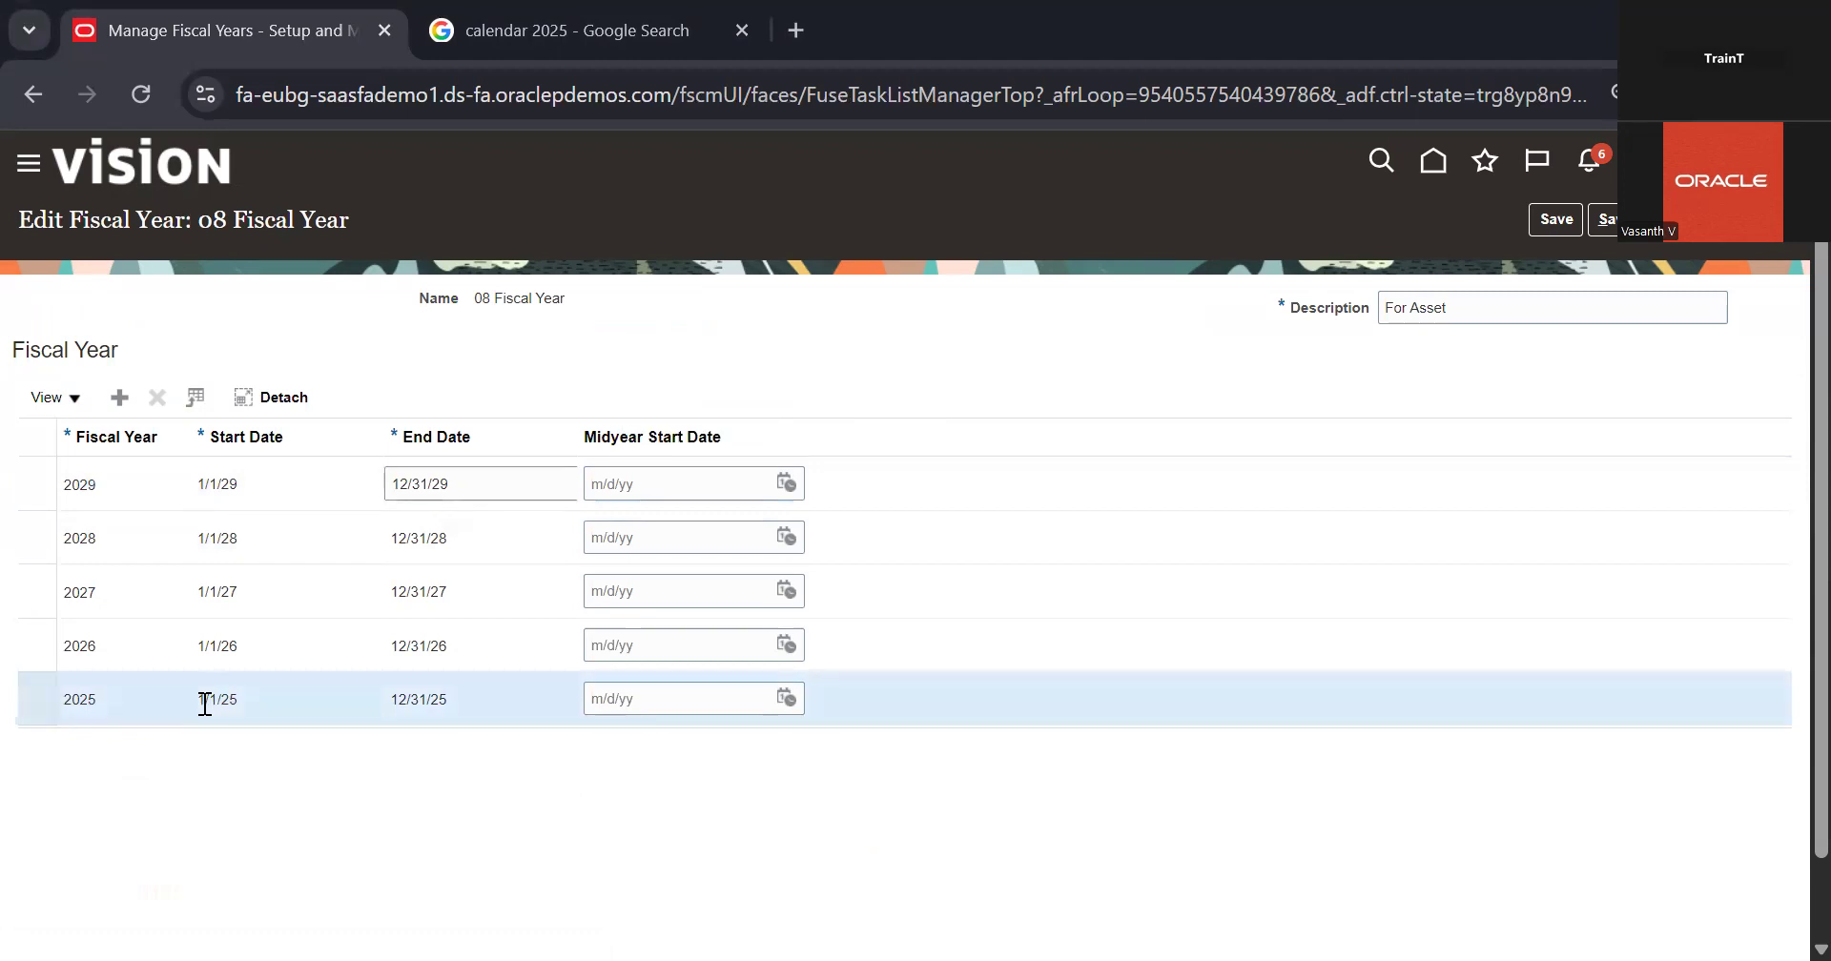
pyautogui.click(155, 499)
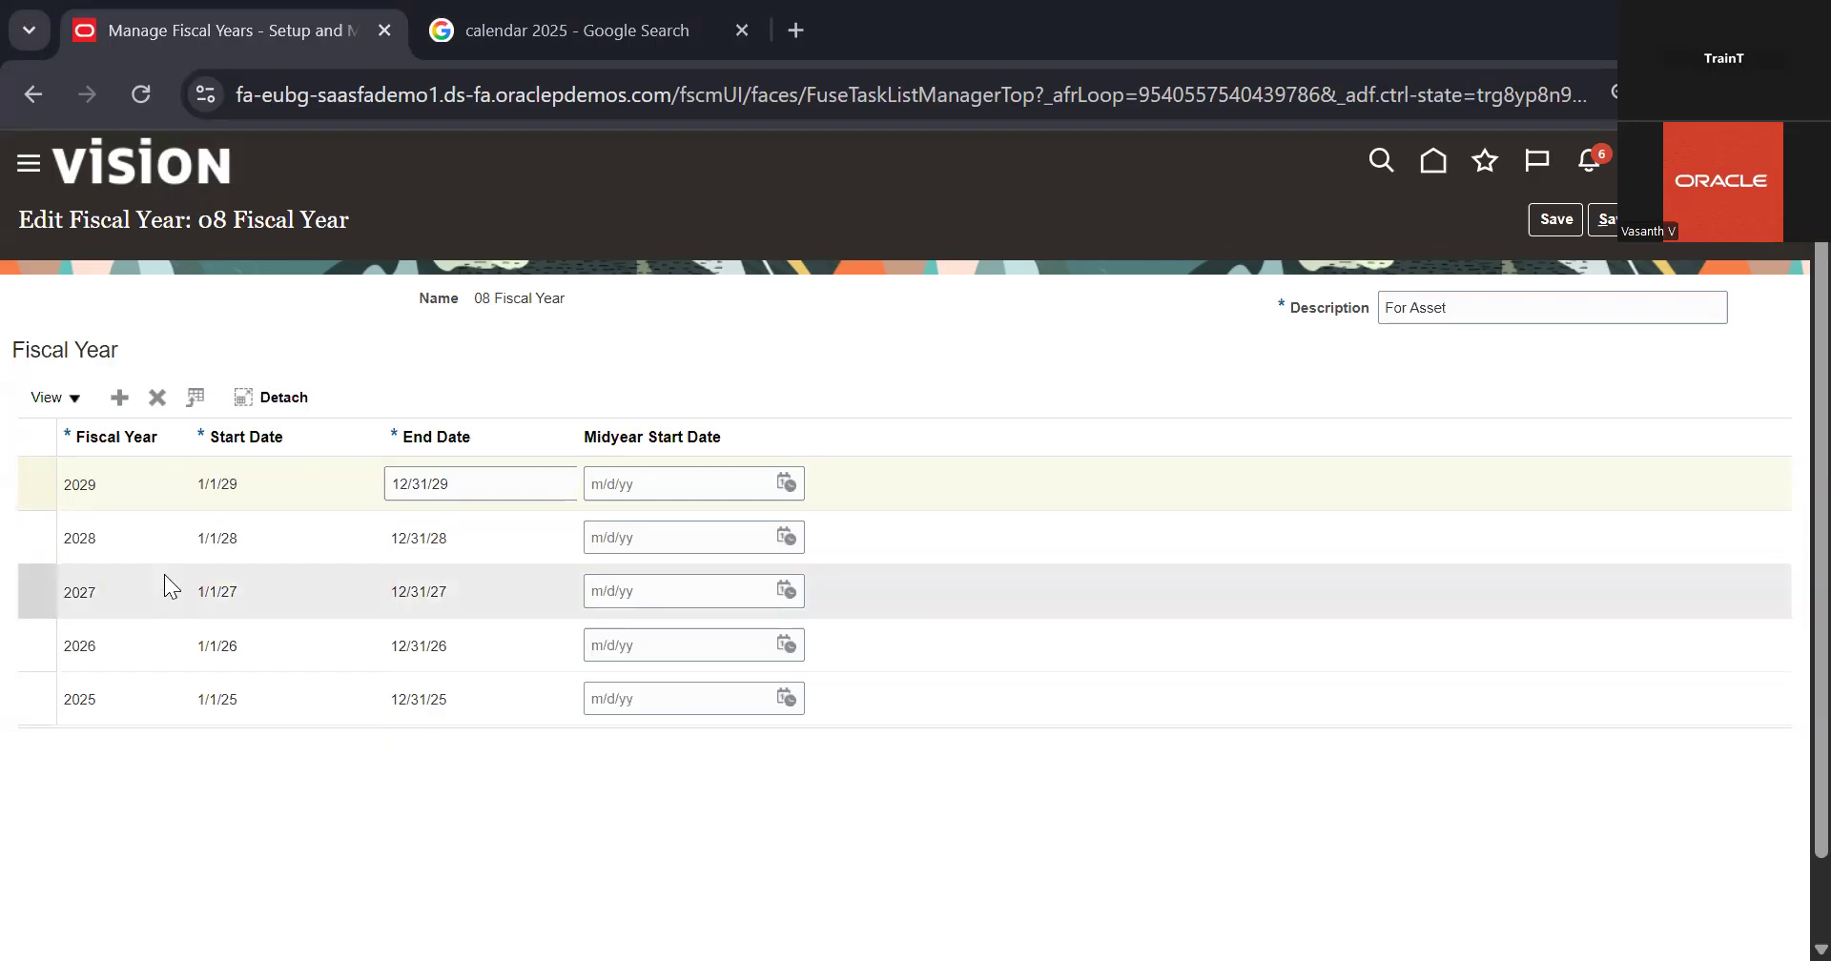
pyautogui.click(172, 483)
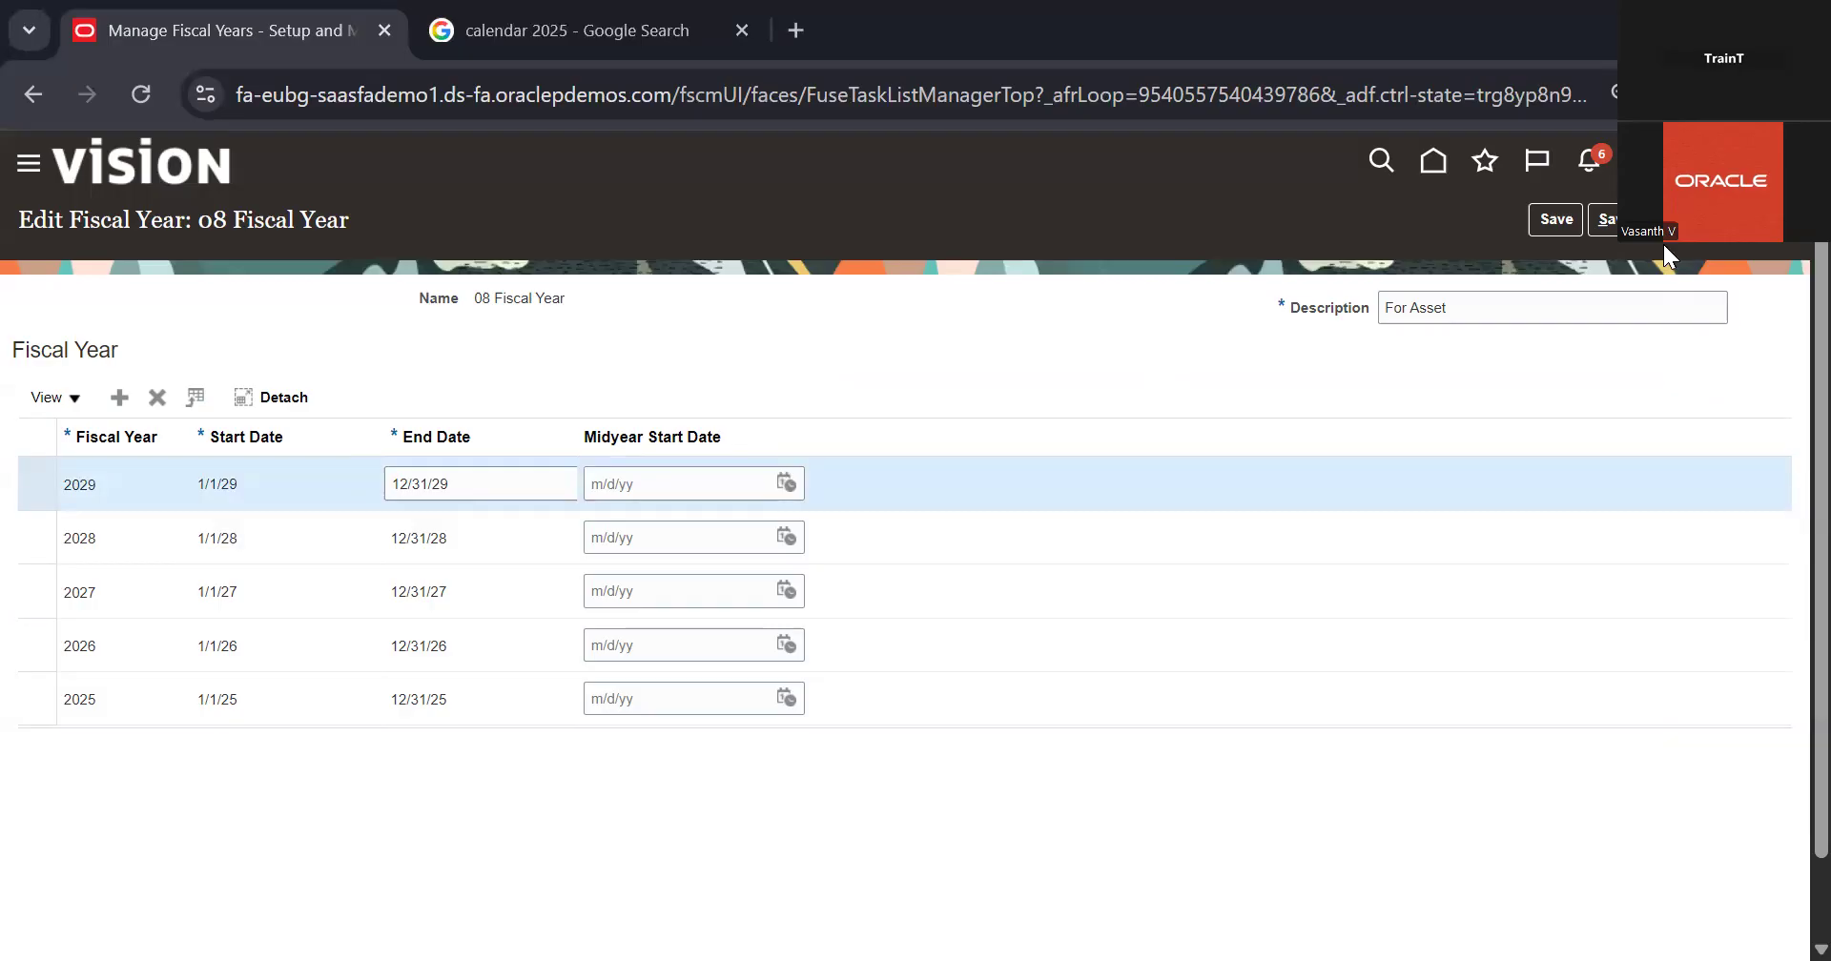
pyautogui.click(1636, 221)
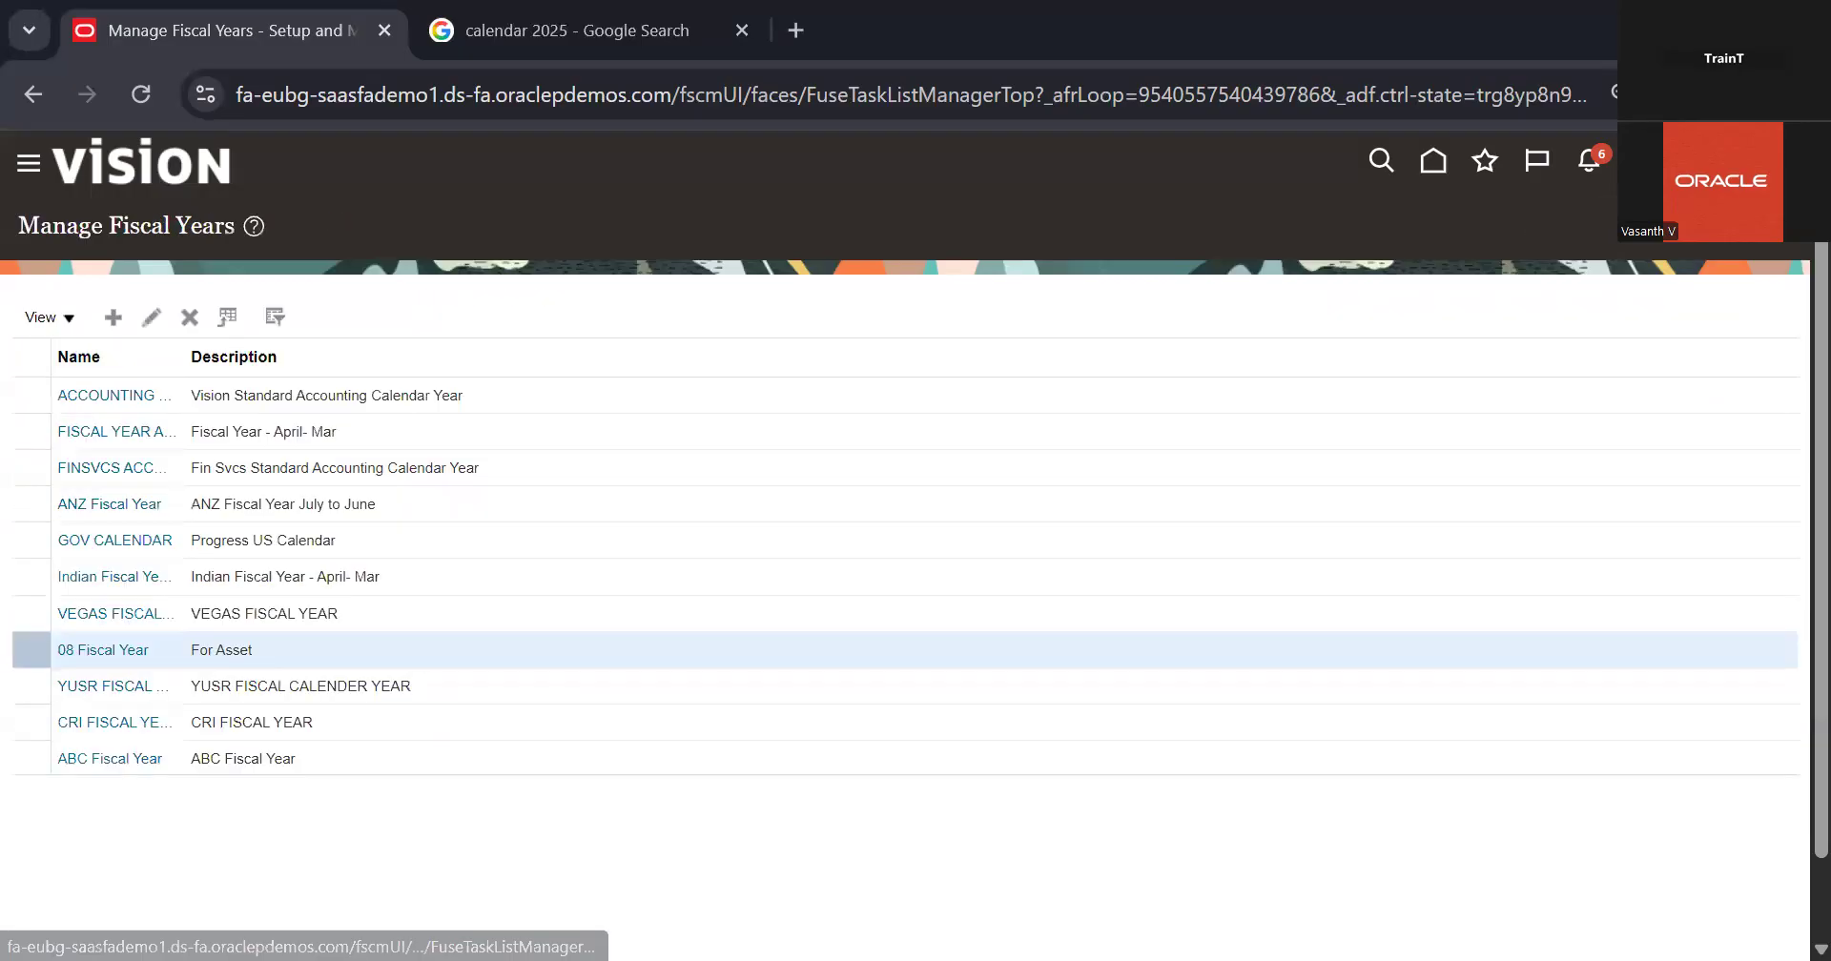
# Step: Create a new fiscal year definition named Buddy Fiscal Year
pyautogui.click(113, 317)
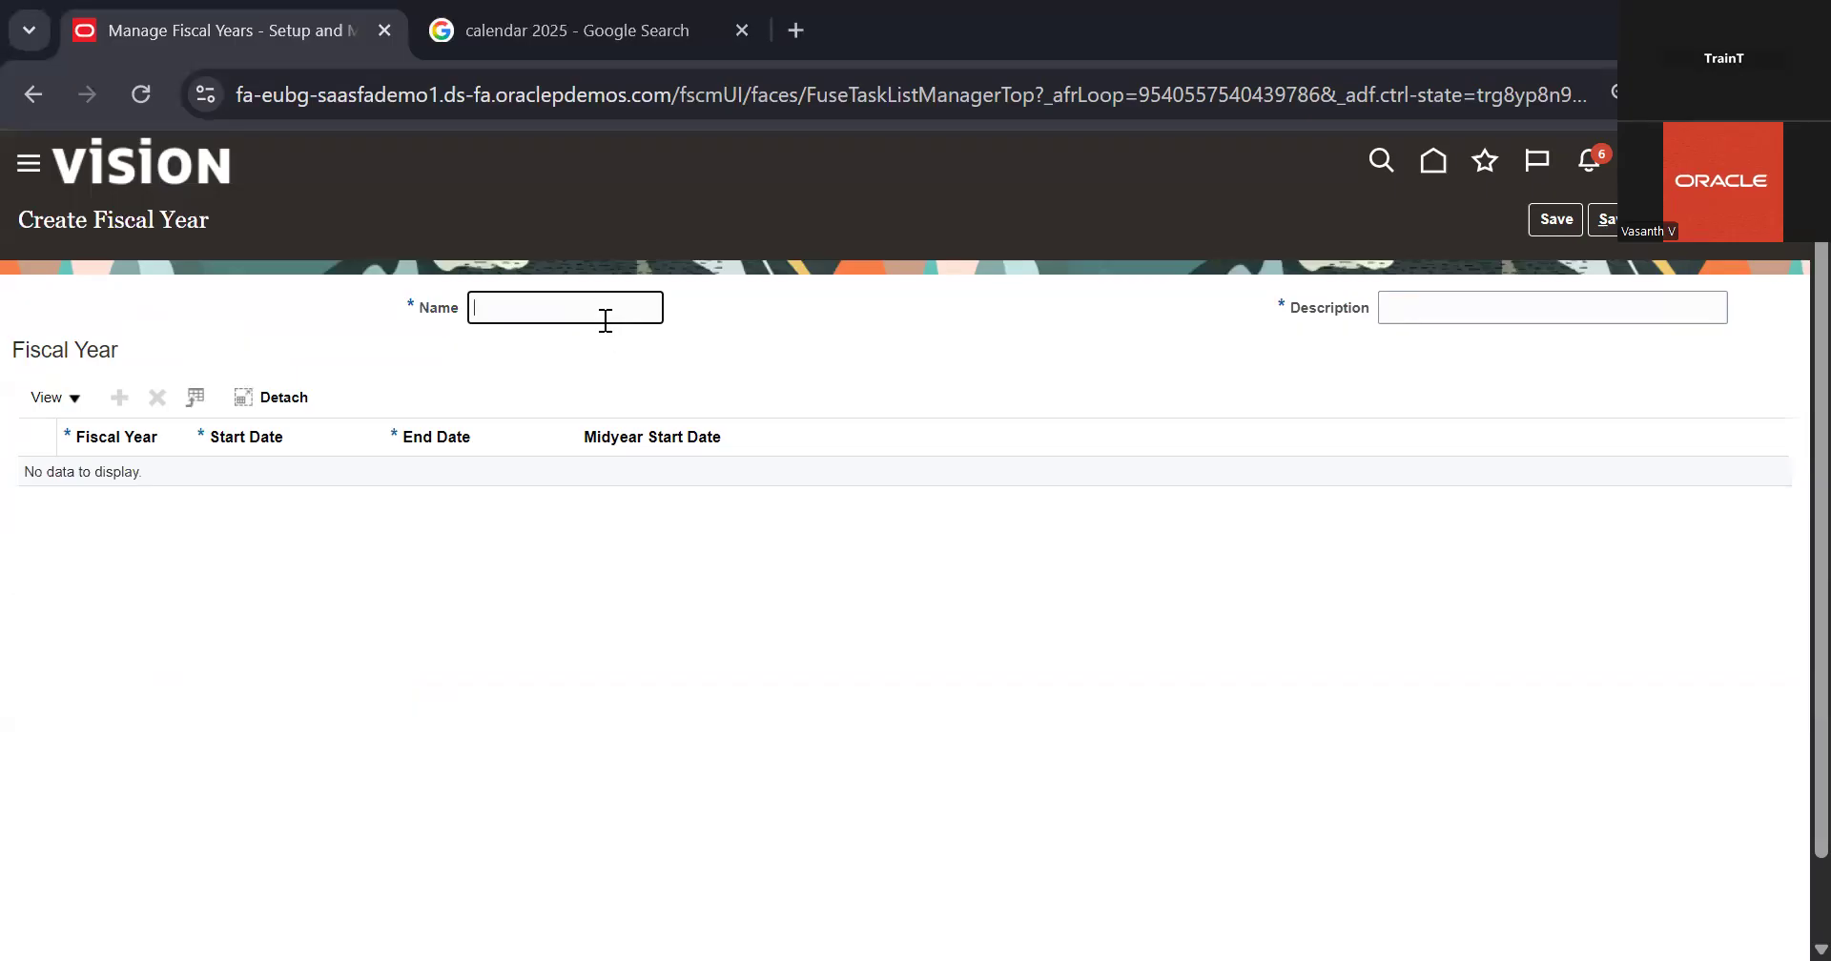
pyautogui.write('Yer')
pyautogui.write('ar')
pyautogui.press('BackSpace')
pyautogui.press('BackSpace')
pyautogui.press('BackSpace')
pyautogui.press('BackSpace')
pyautogui.press('BackSpace')
pyautogui.write('01')
pyautogui.press('BackSpace')
pyautogui.press('BackSpace')
pyautogui.write('Buddy Fiscal Year')
pyautogui.click(687, 332)
# Step: Give Buddy Fiscal Year the description For Asset Depreciation
pyautogui.click(1396, 318)
pyautogui.write('For')
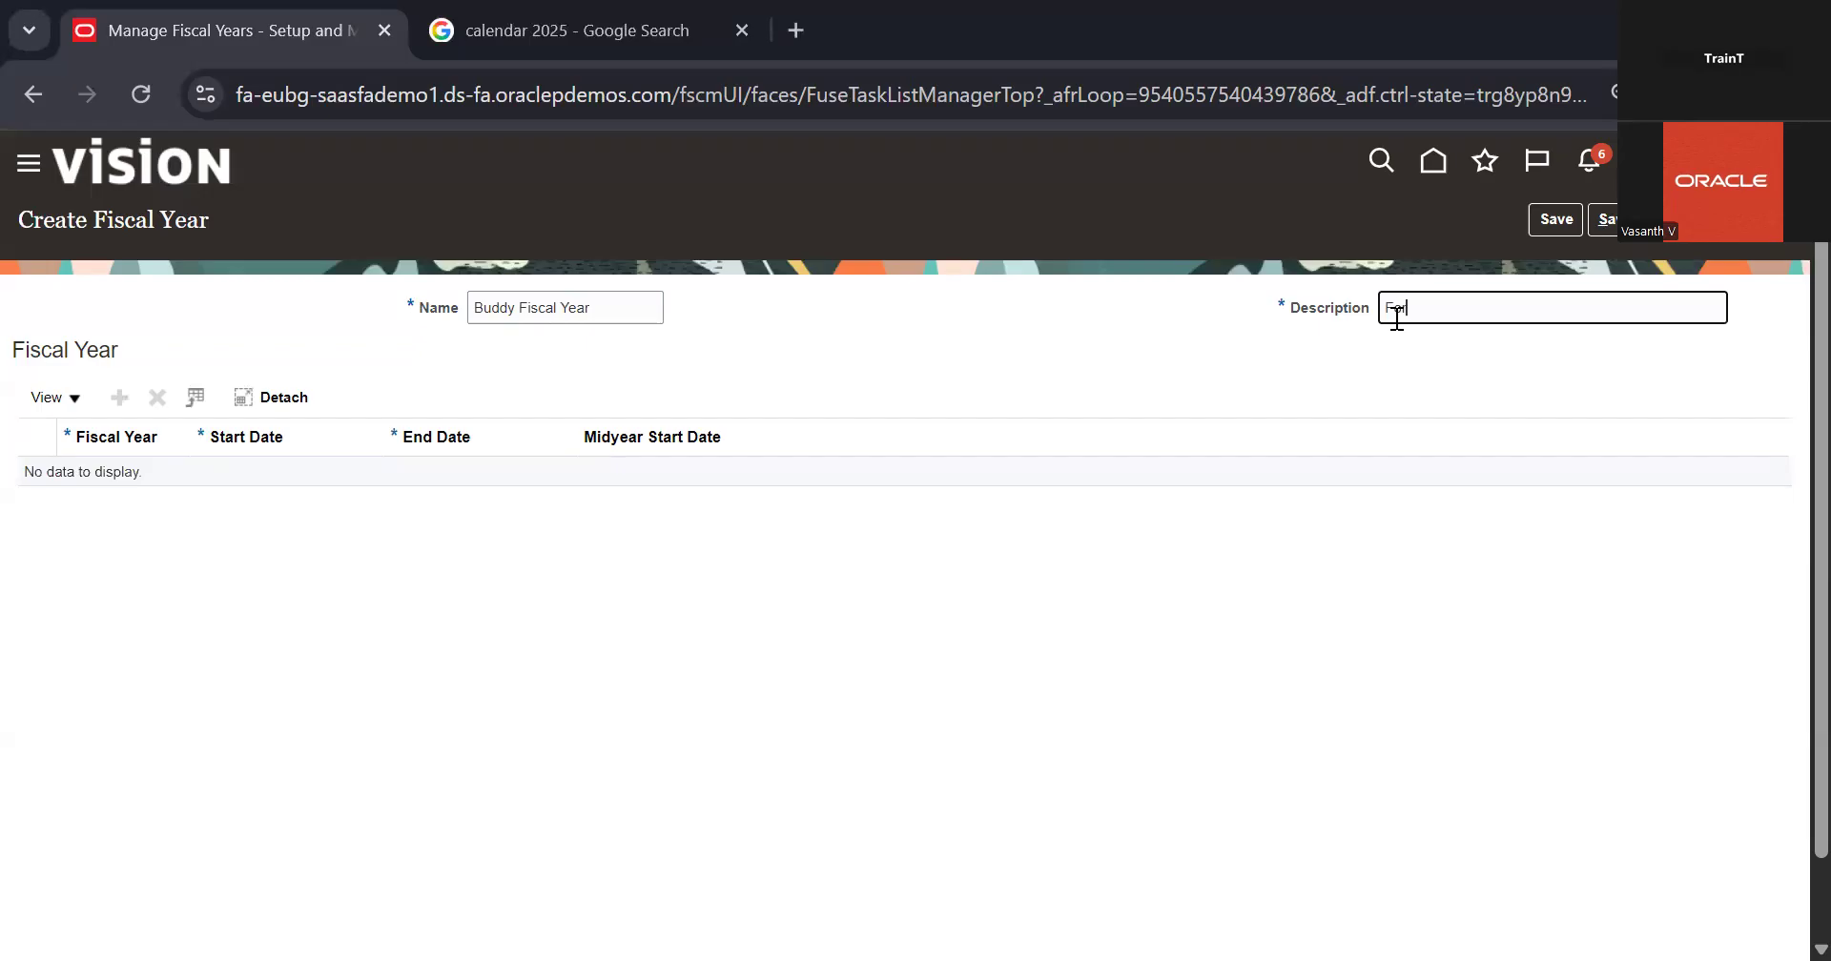
pyautogui.write(' Depreseaction')
pyautogui.rightClick(1480, 307)
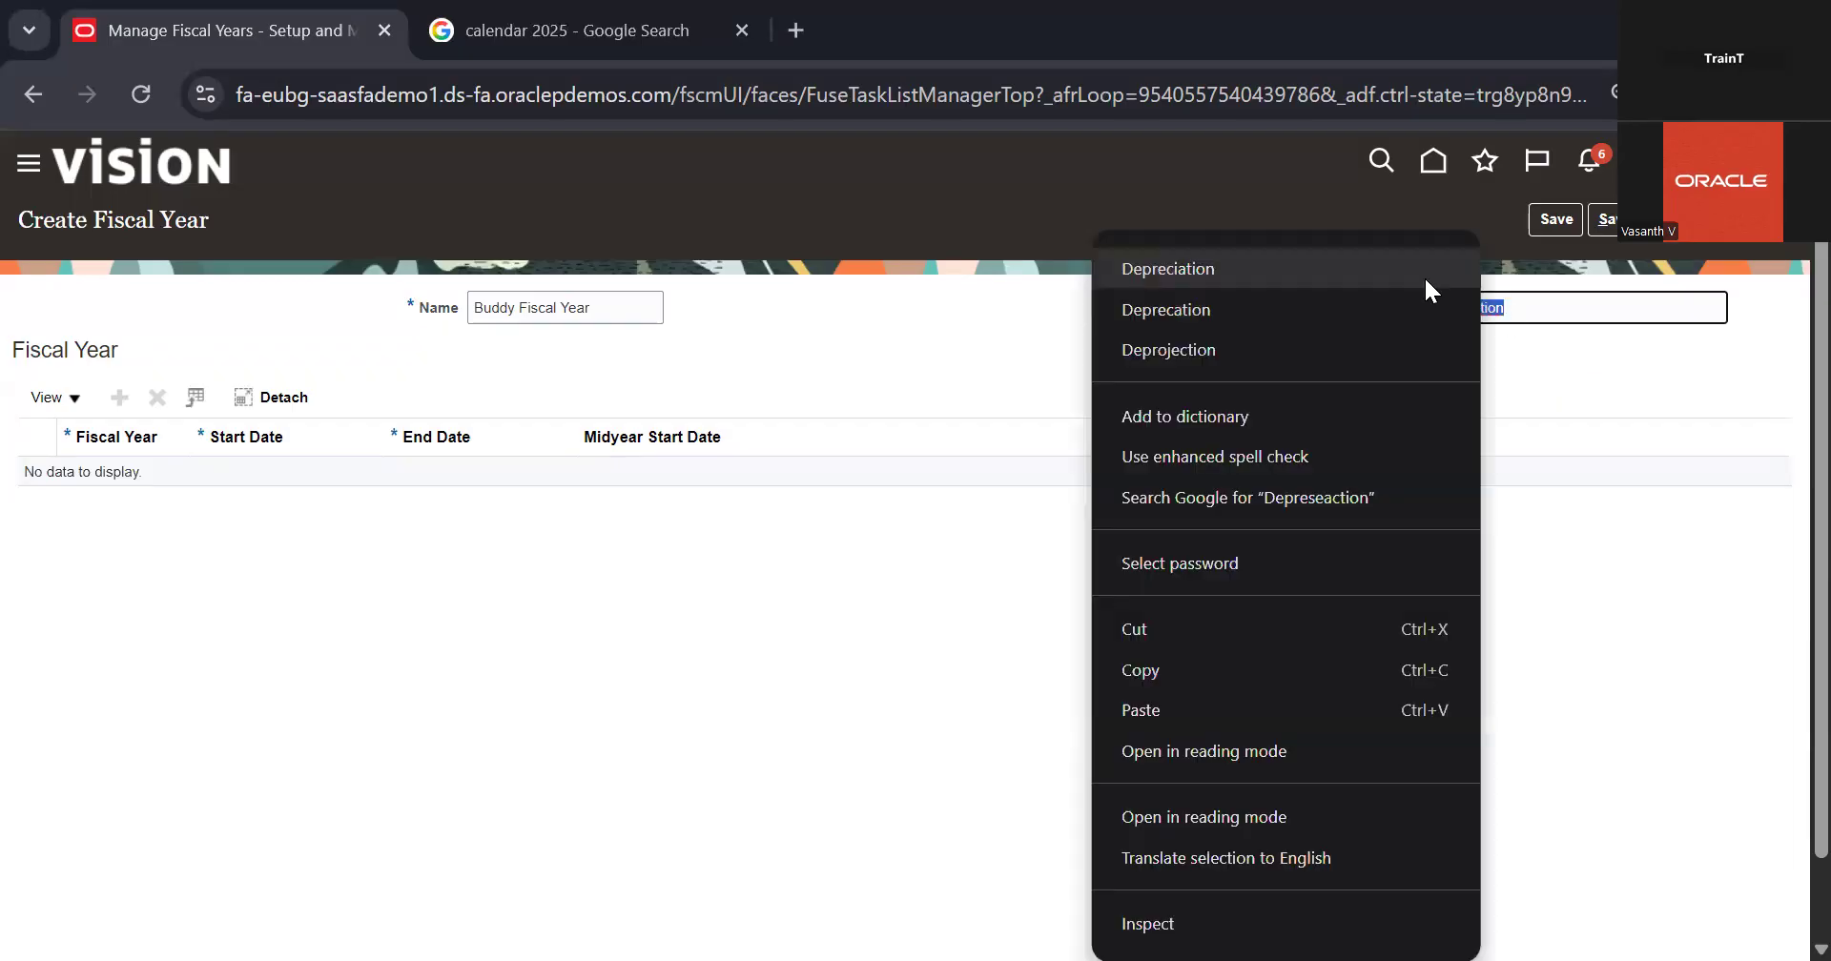
pyautogui.click(1426, 277)
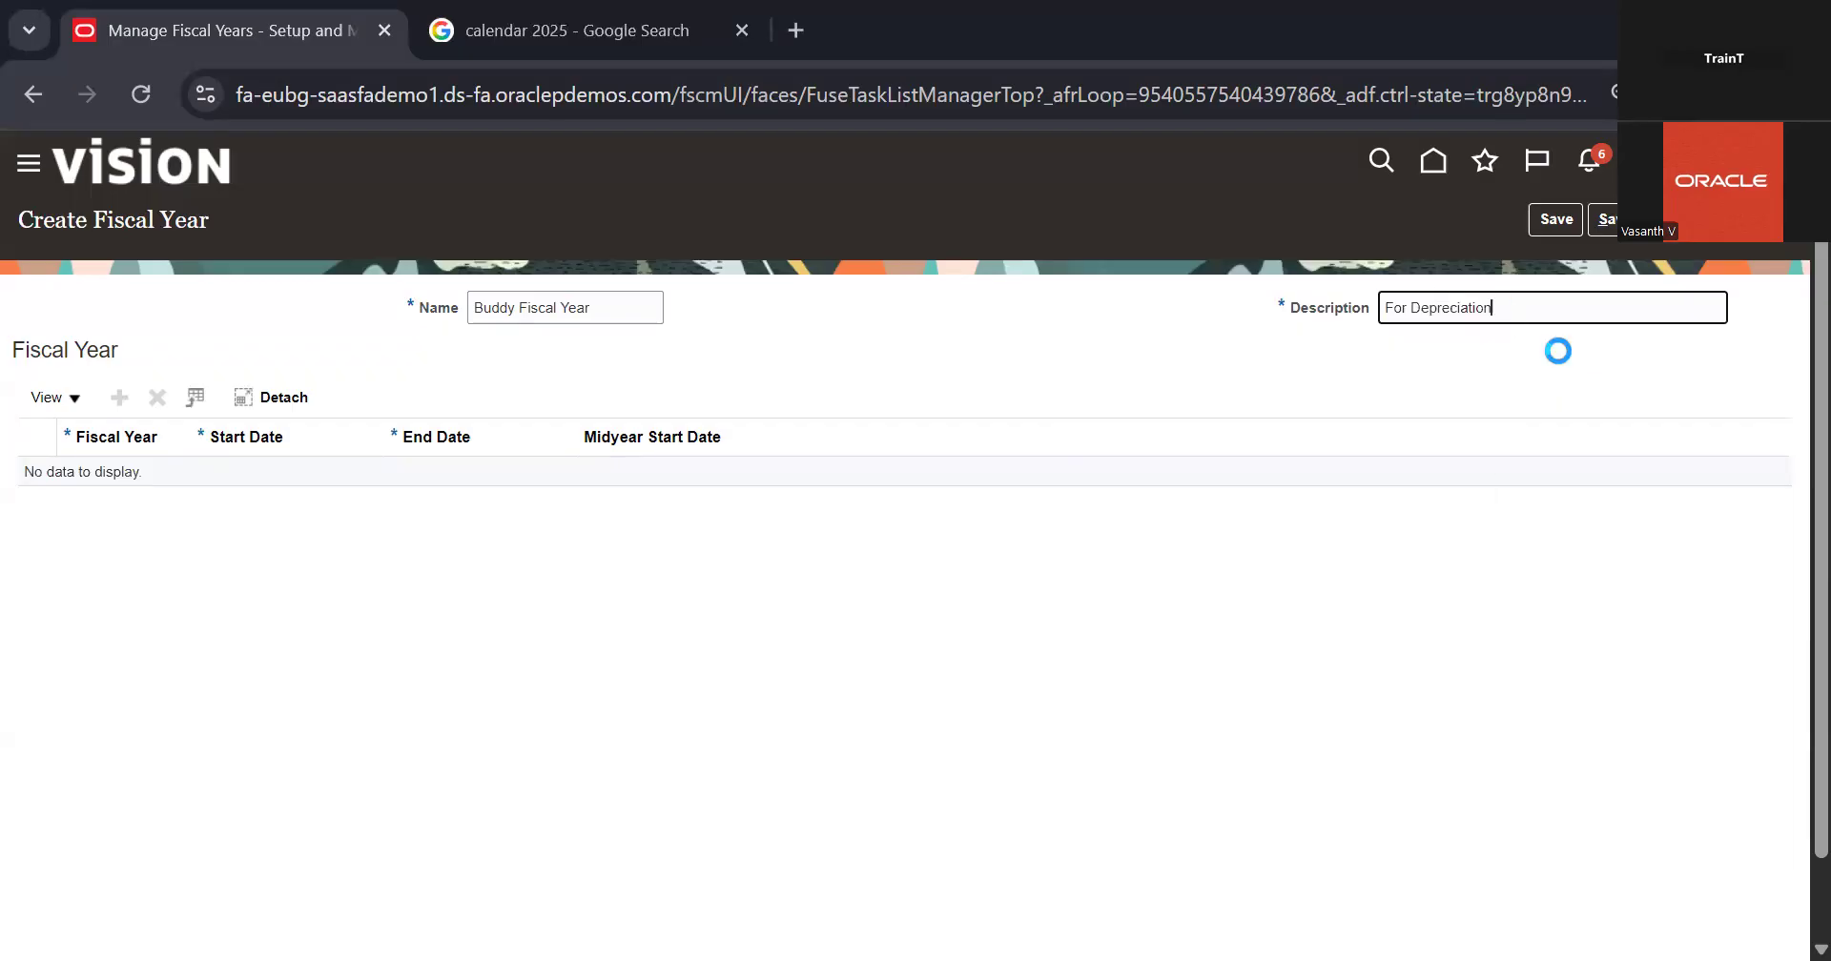
pyautogui.click(1560, 328)
pyautogui.click(1417, 311)
pyautogui.write('Asset')
pyautogui.click(1266, 340)
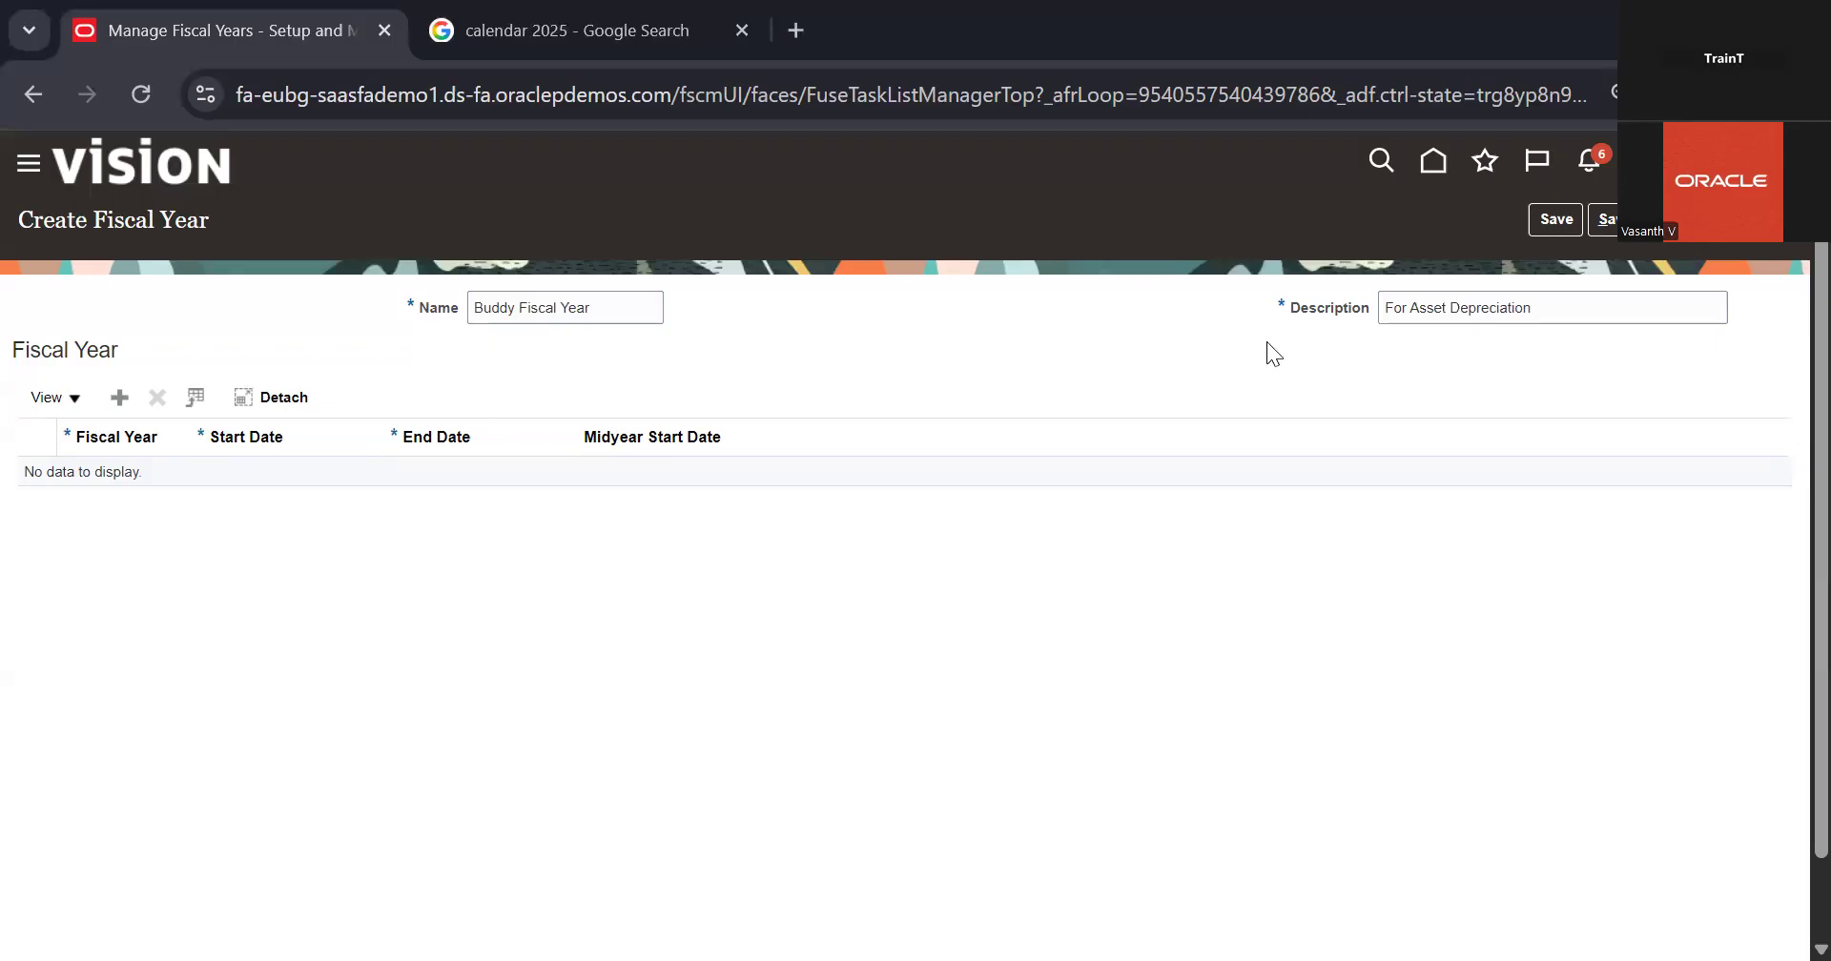
# Step: Add fiscal year 22 to Buddy Fiscal Year with start date 1/1/22 and end date 12/31/22
pyautogui.click(121, 399)
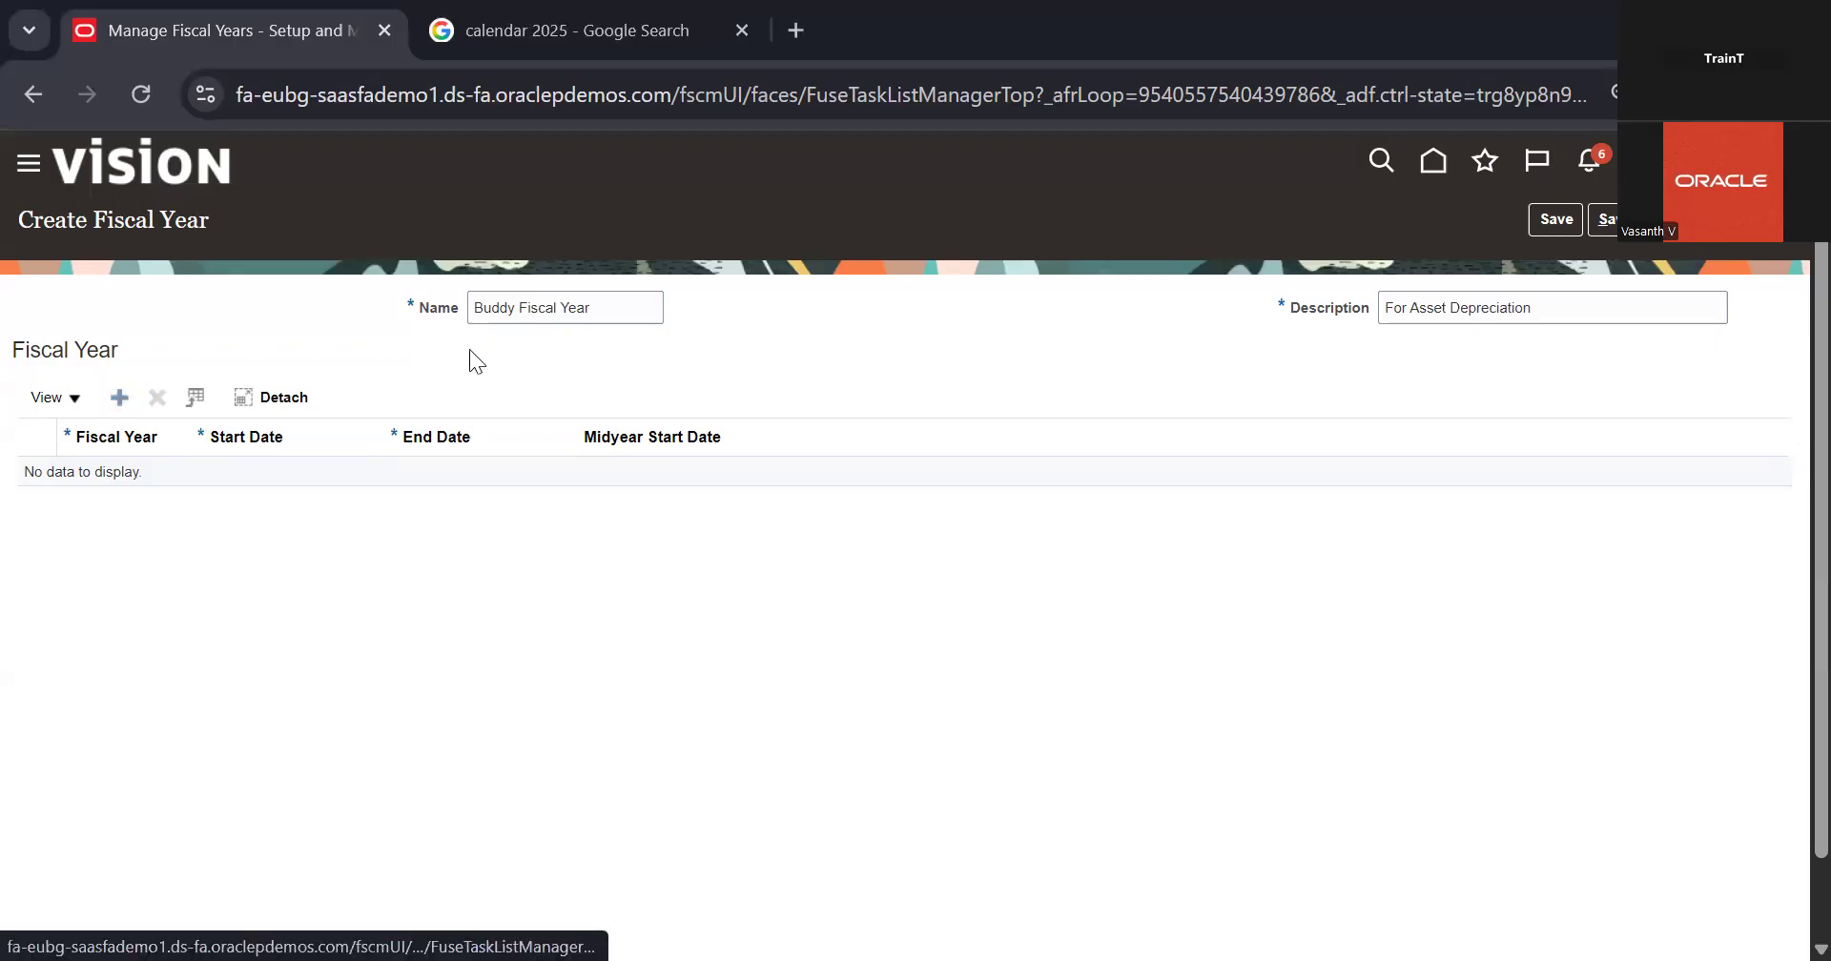
pyautogui.click(73, 499)
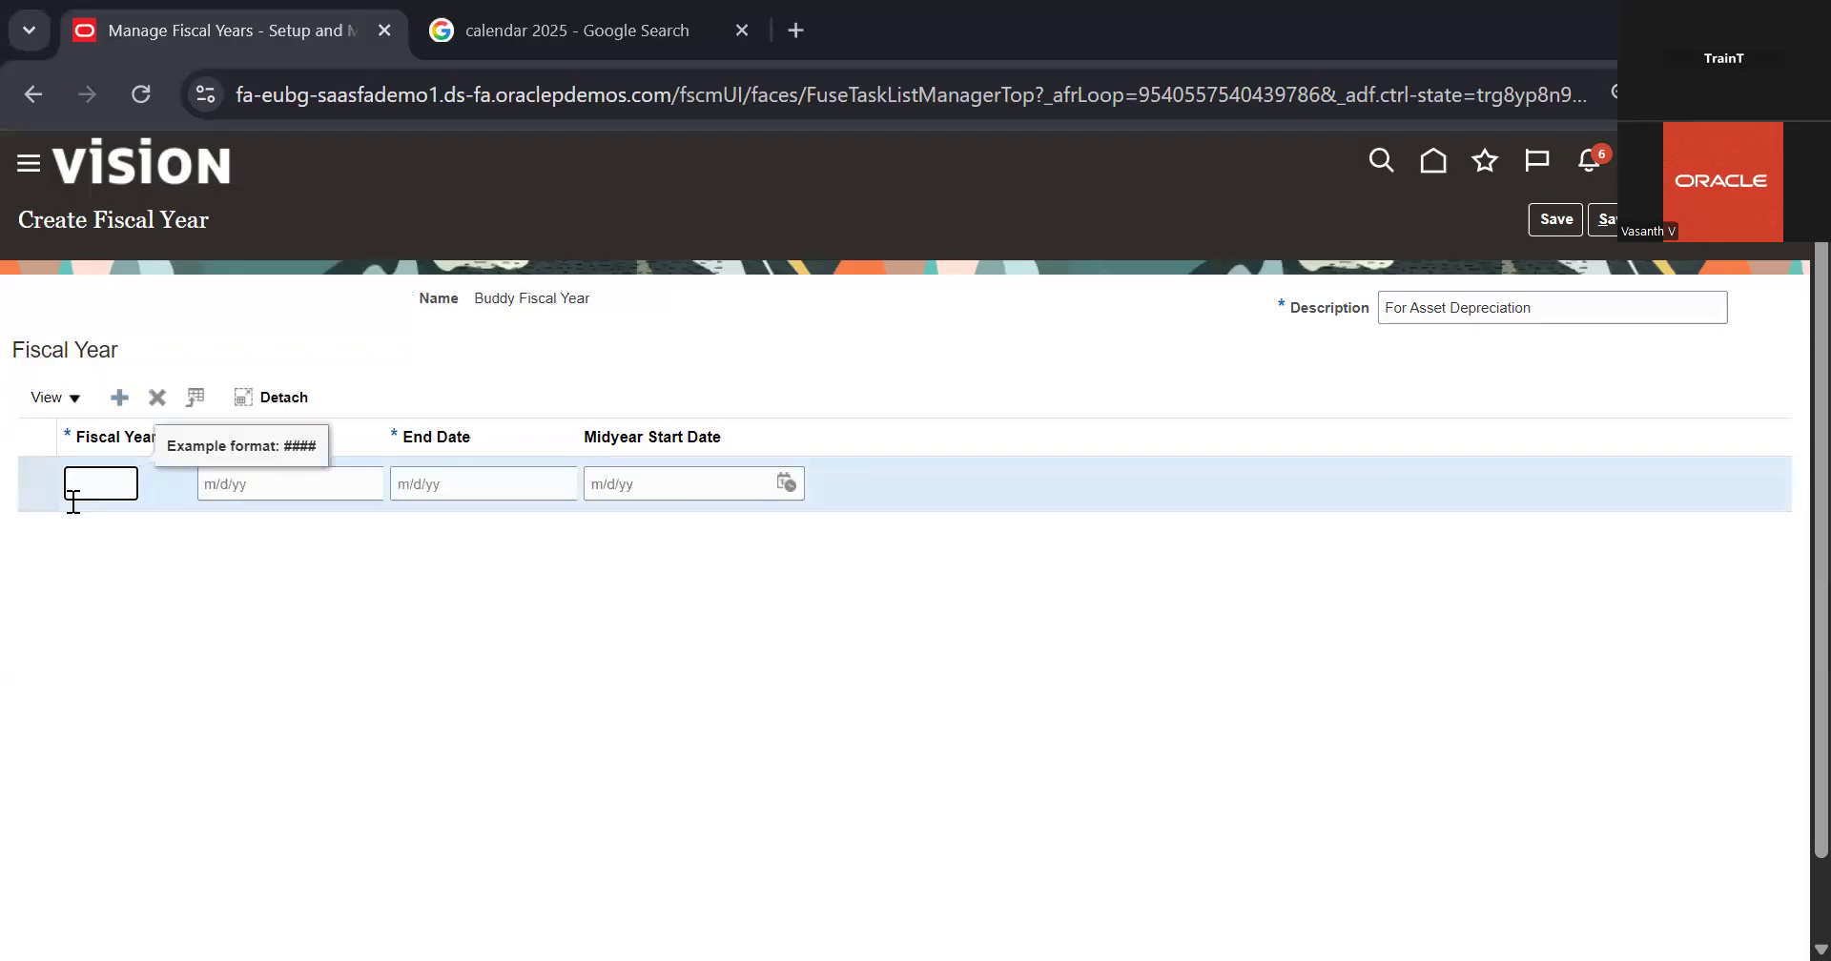
pyautogui.write('22')
pyautogui.click(204, 520)
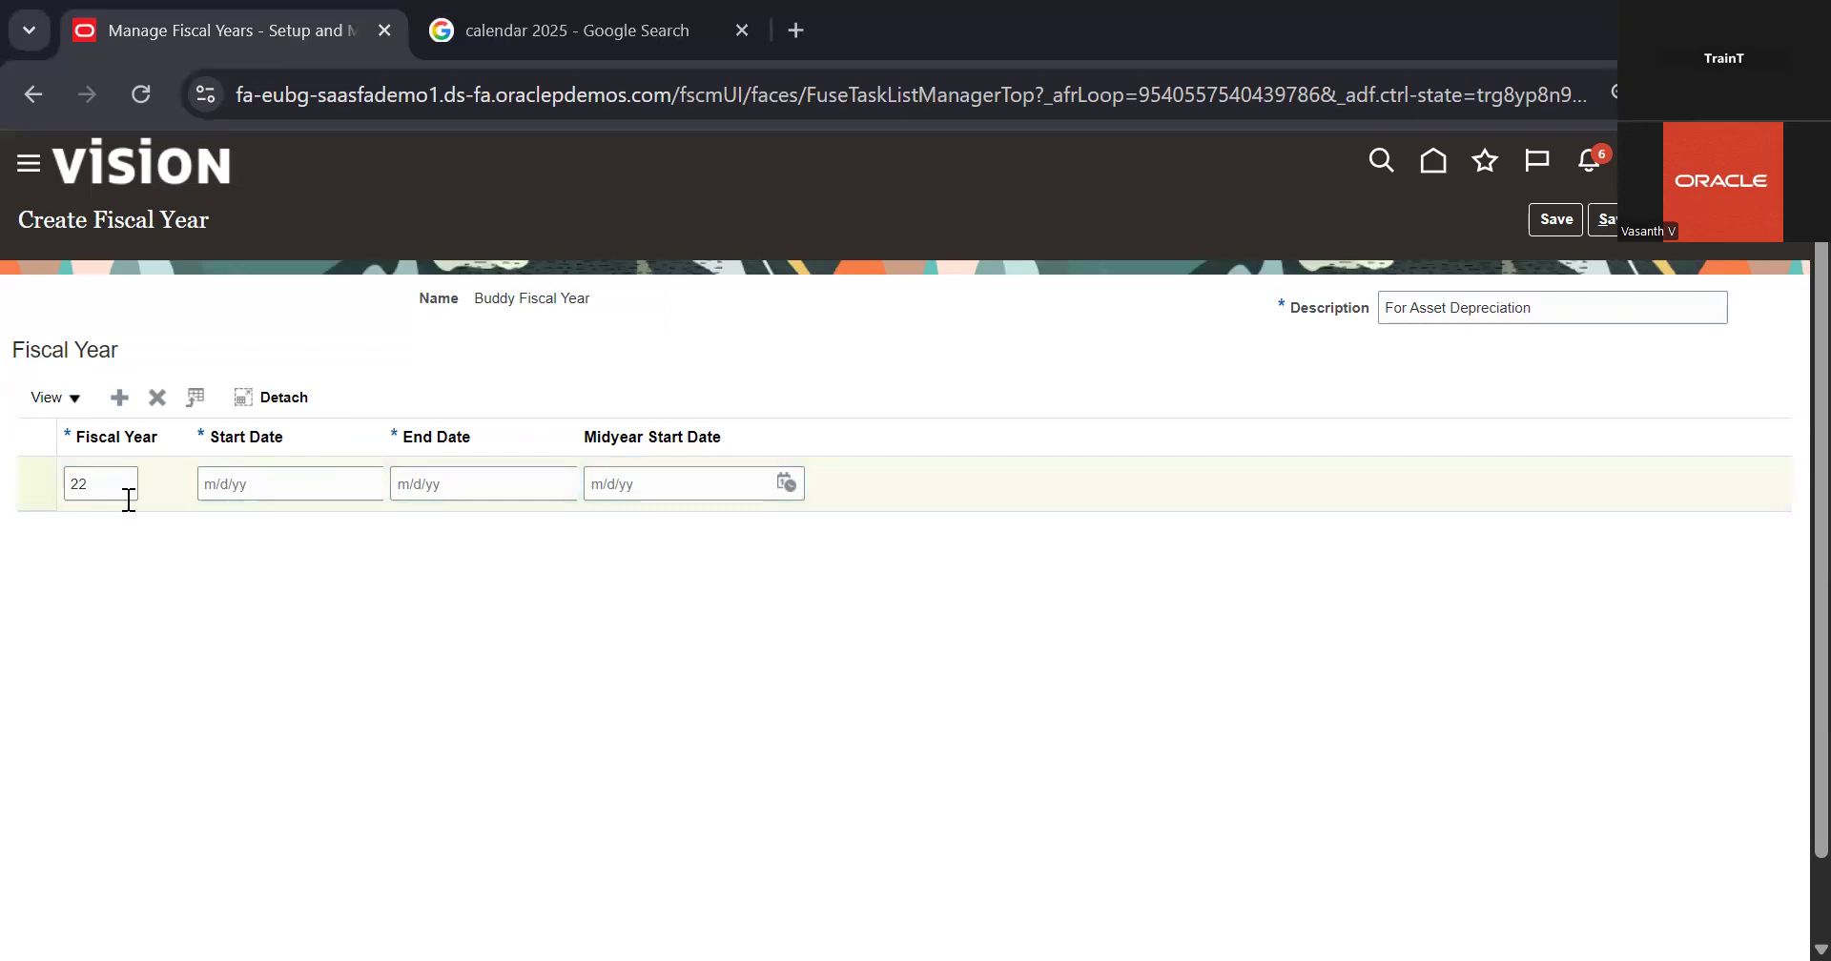
pyautogui.click(220, 484)
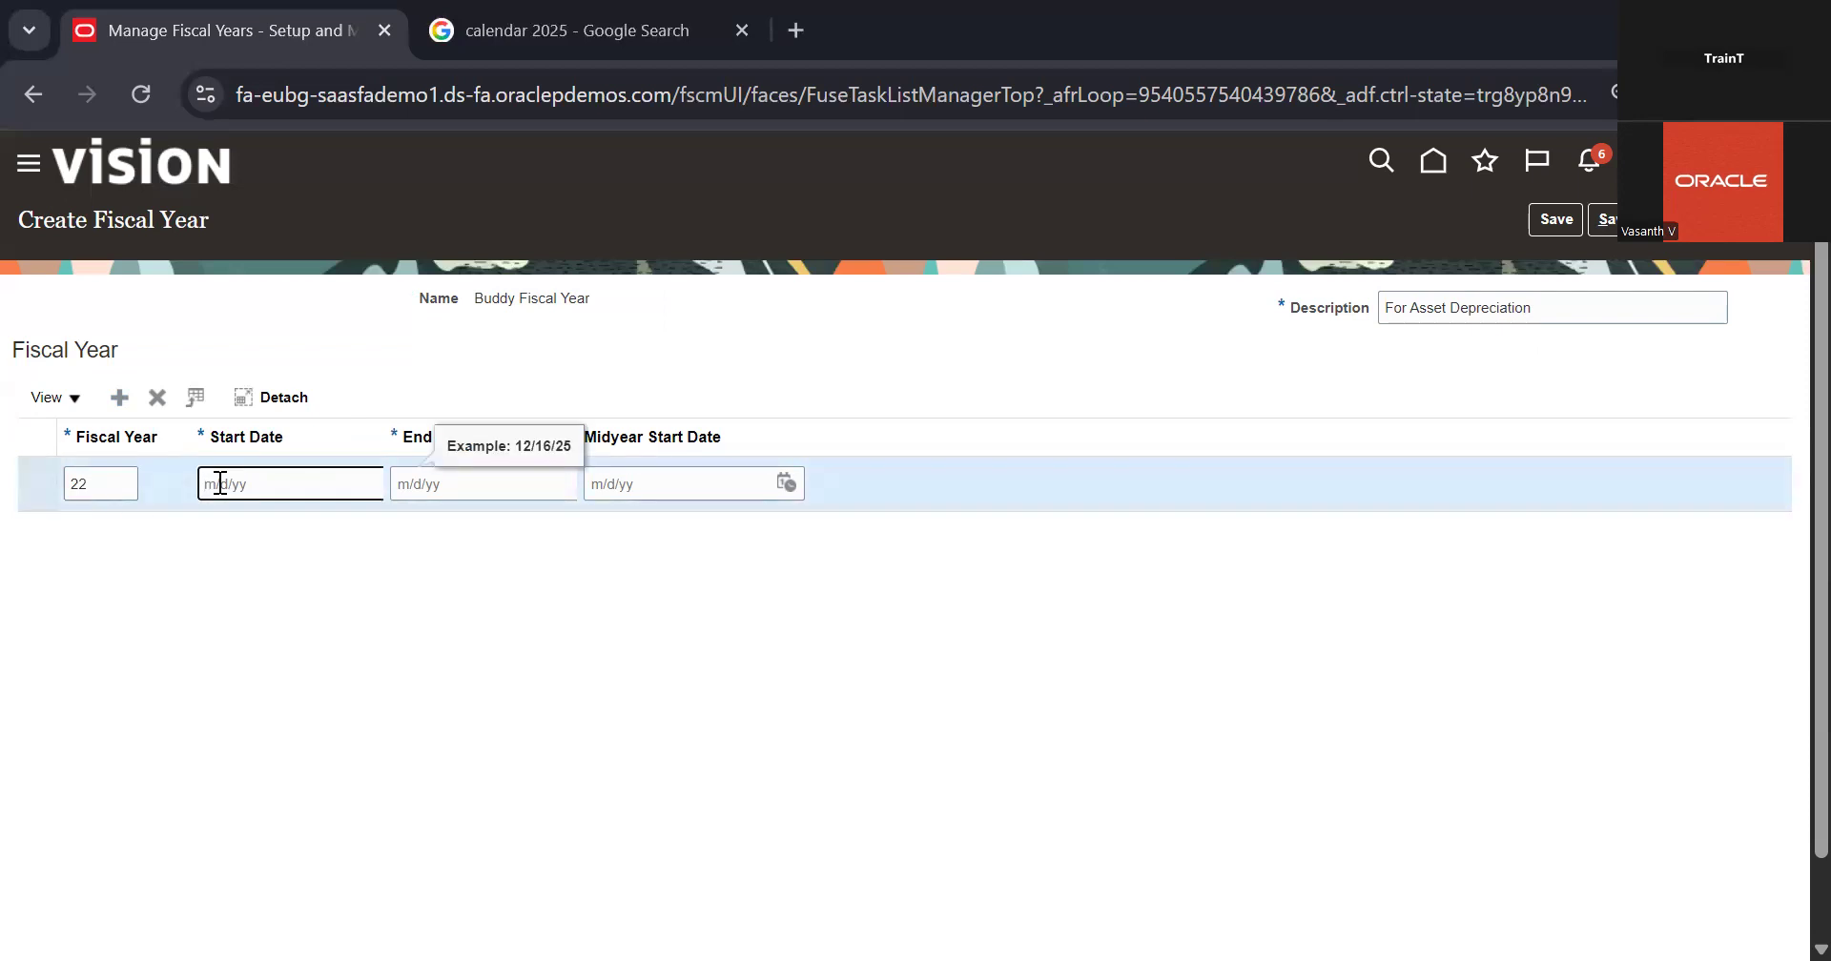
pyautogui.write('1')
pyautogui.write('/1/22')
pyautogui.click(429, 493)
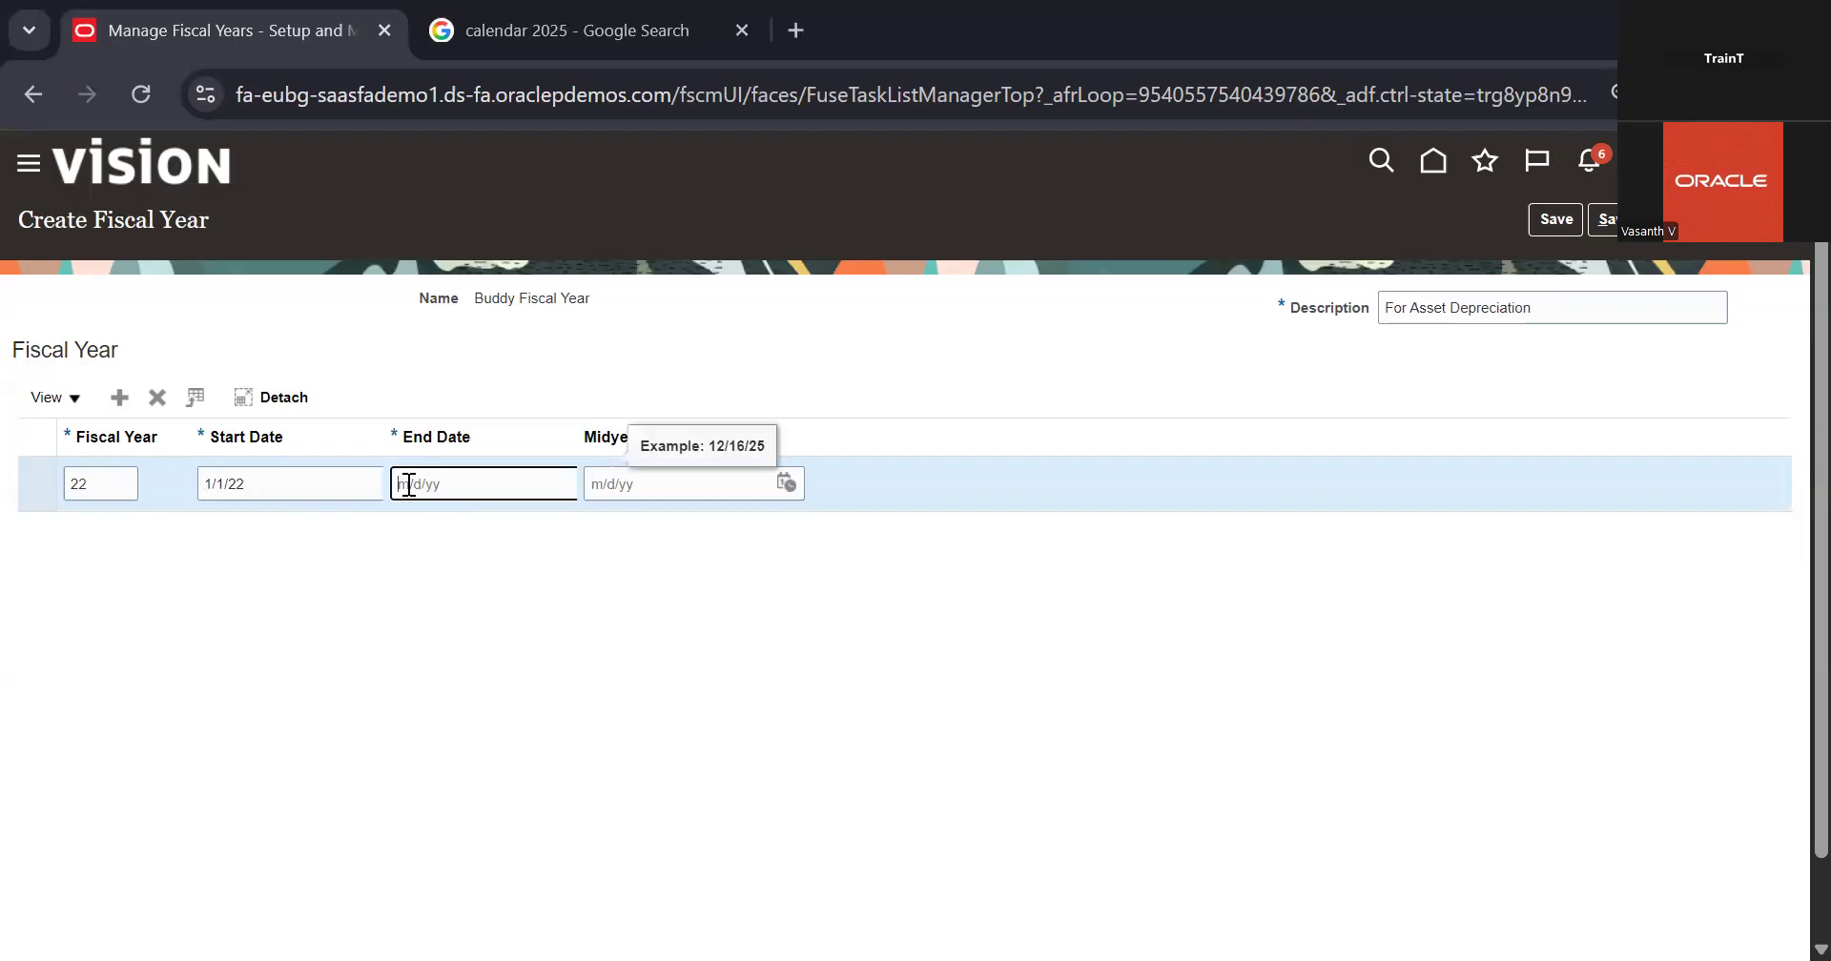
pyautogui.write('12/')
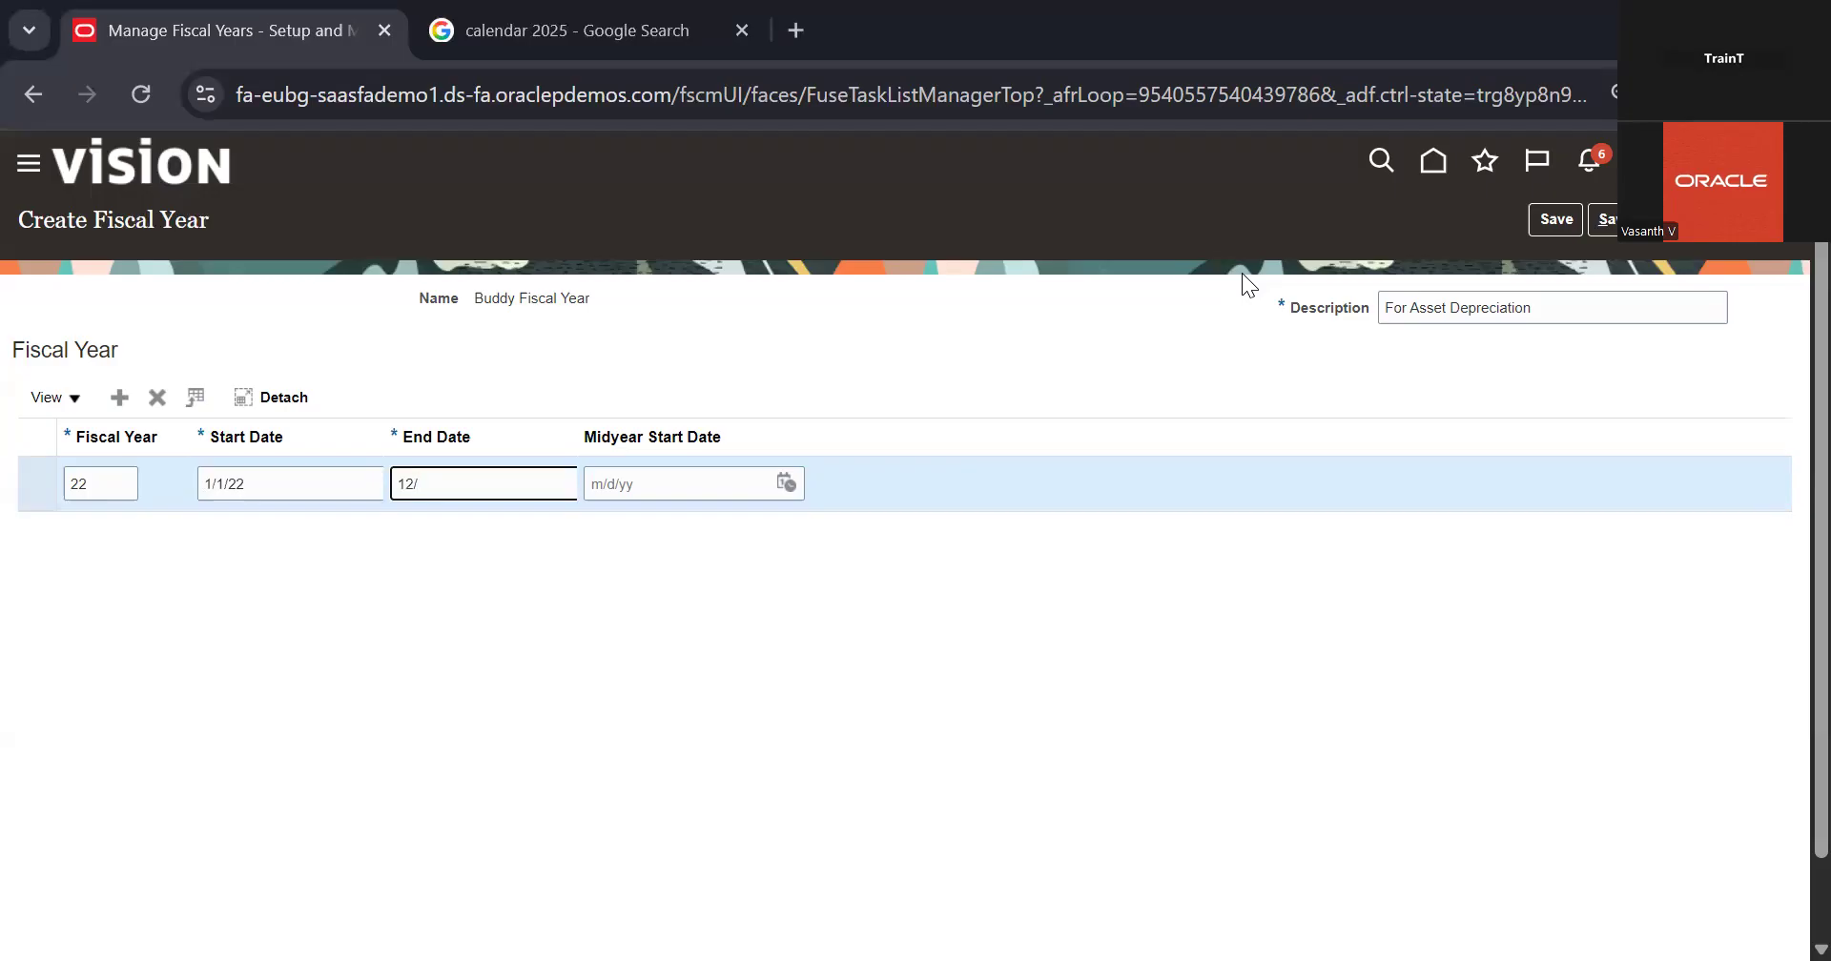
pyautogui.write('31/22')
pyautogui.click(1238, 387)
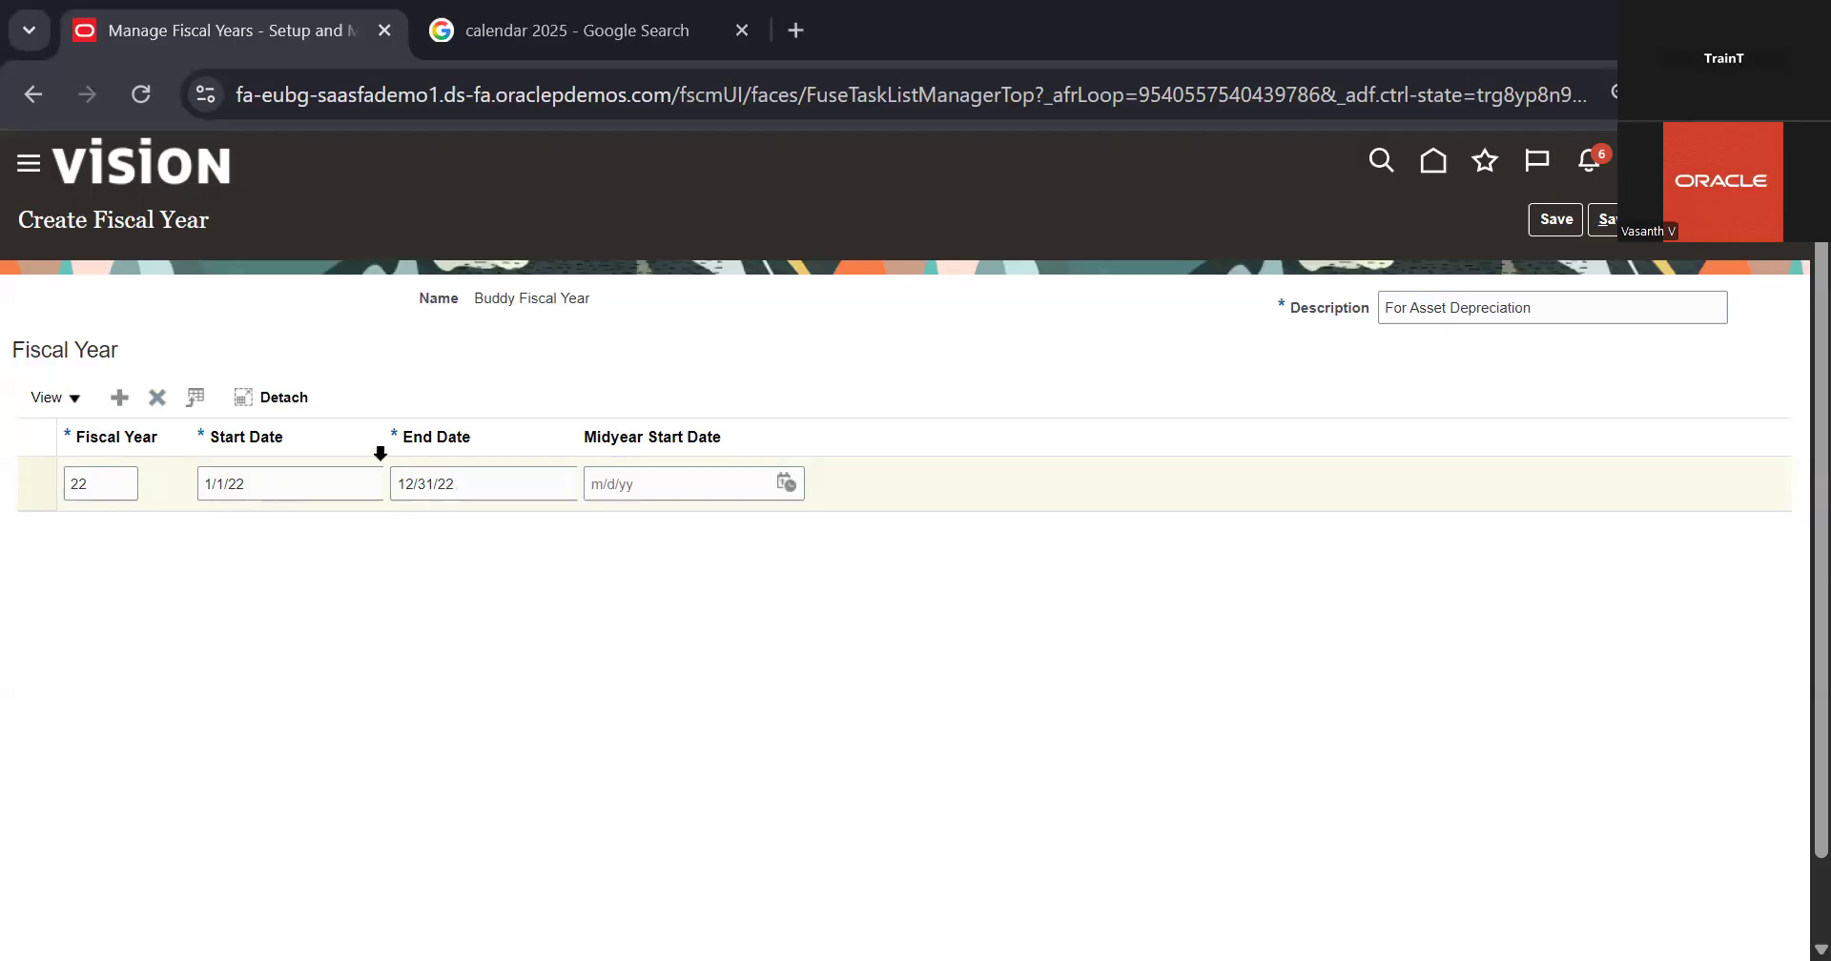
# Step: Add fiscal years 23, 24 and 25 to Buddy Fiscal Year, then save it and return to the setup tasks
pyautogui.click(120, 398)
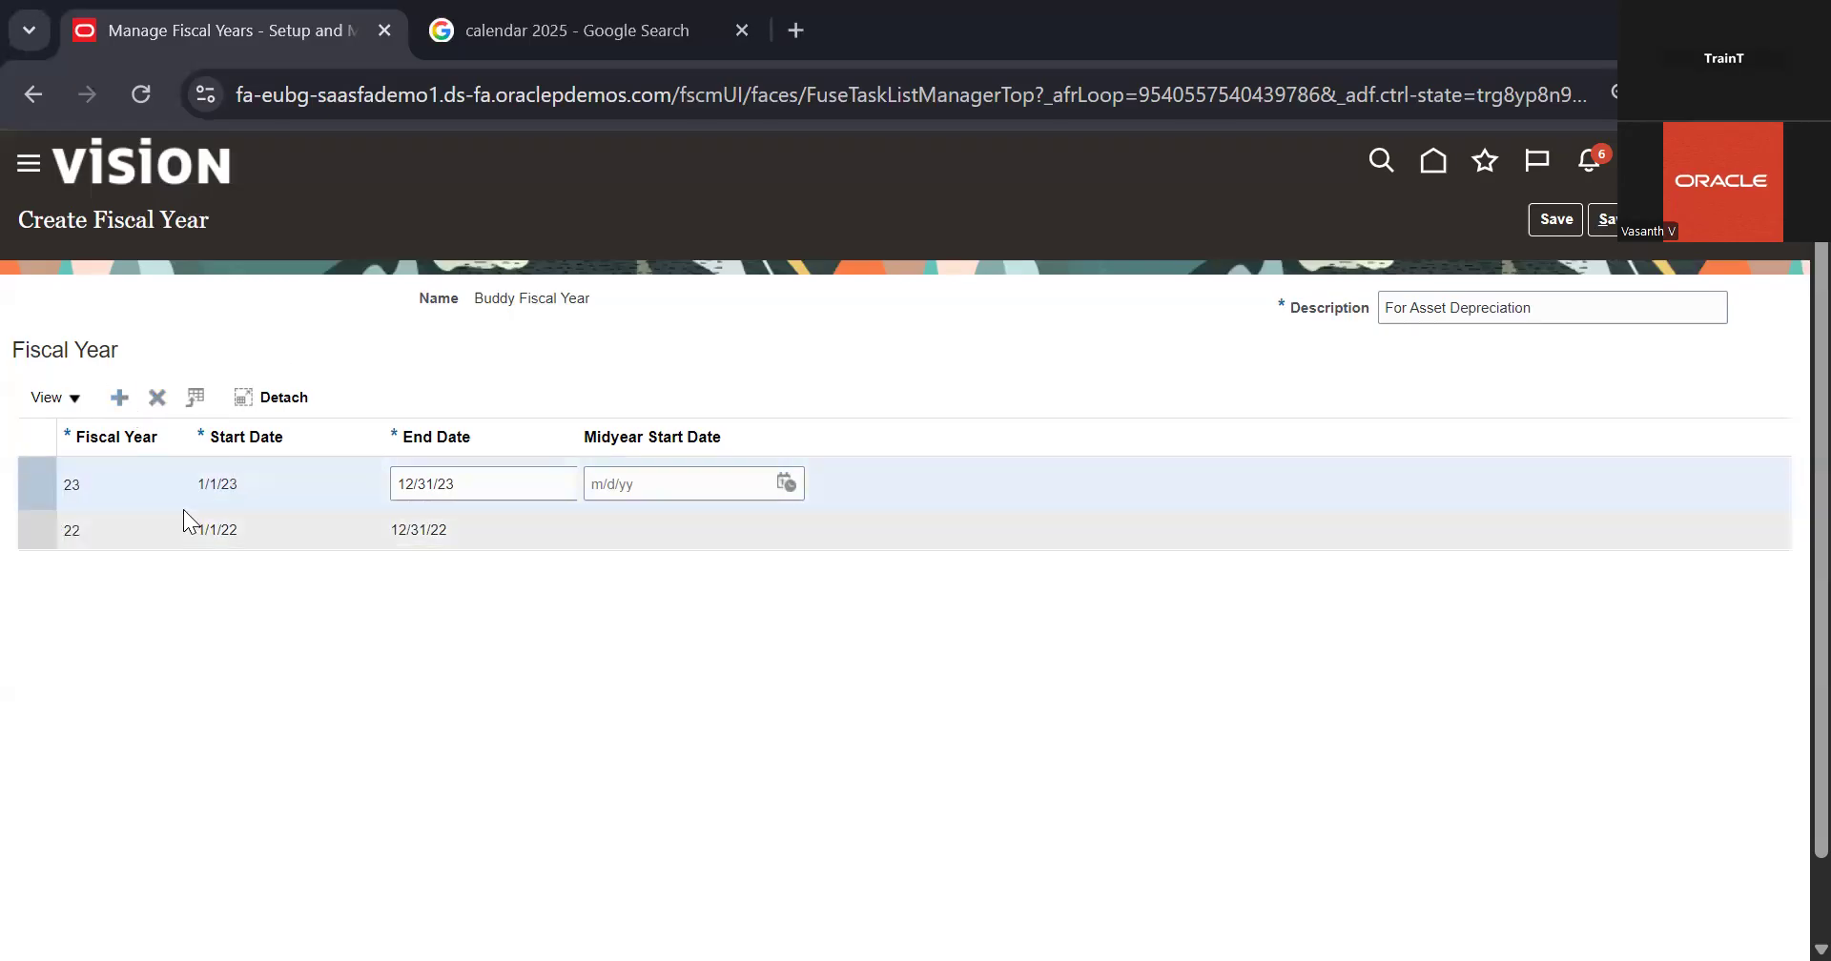
pyautogui.click(116, 397)
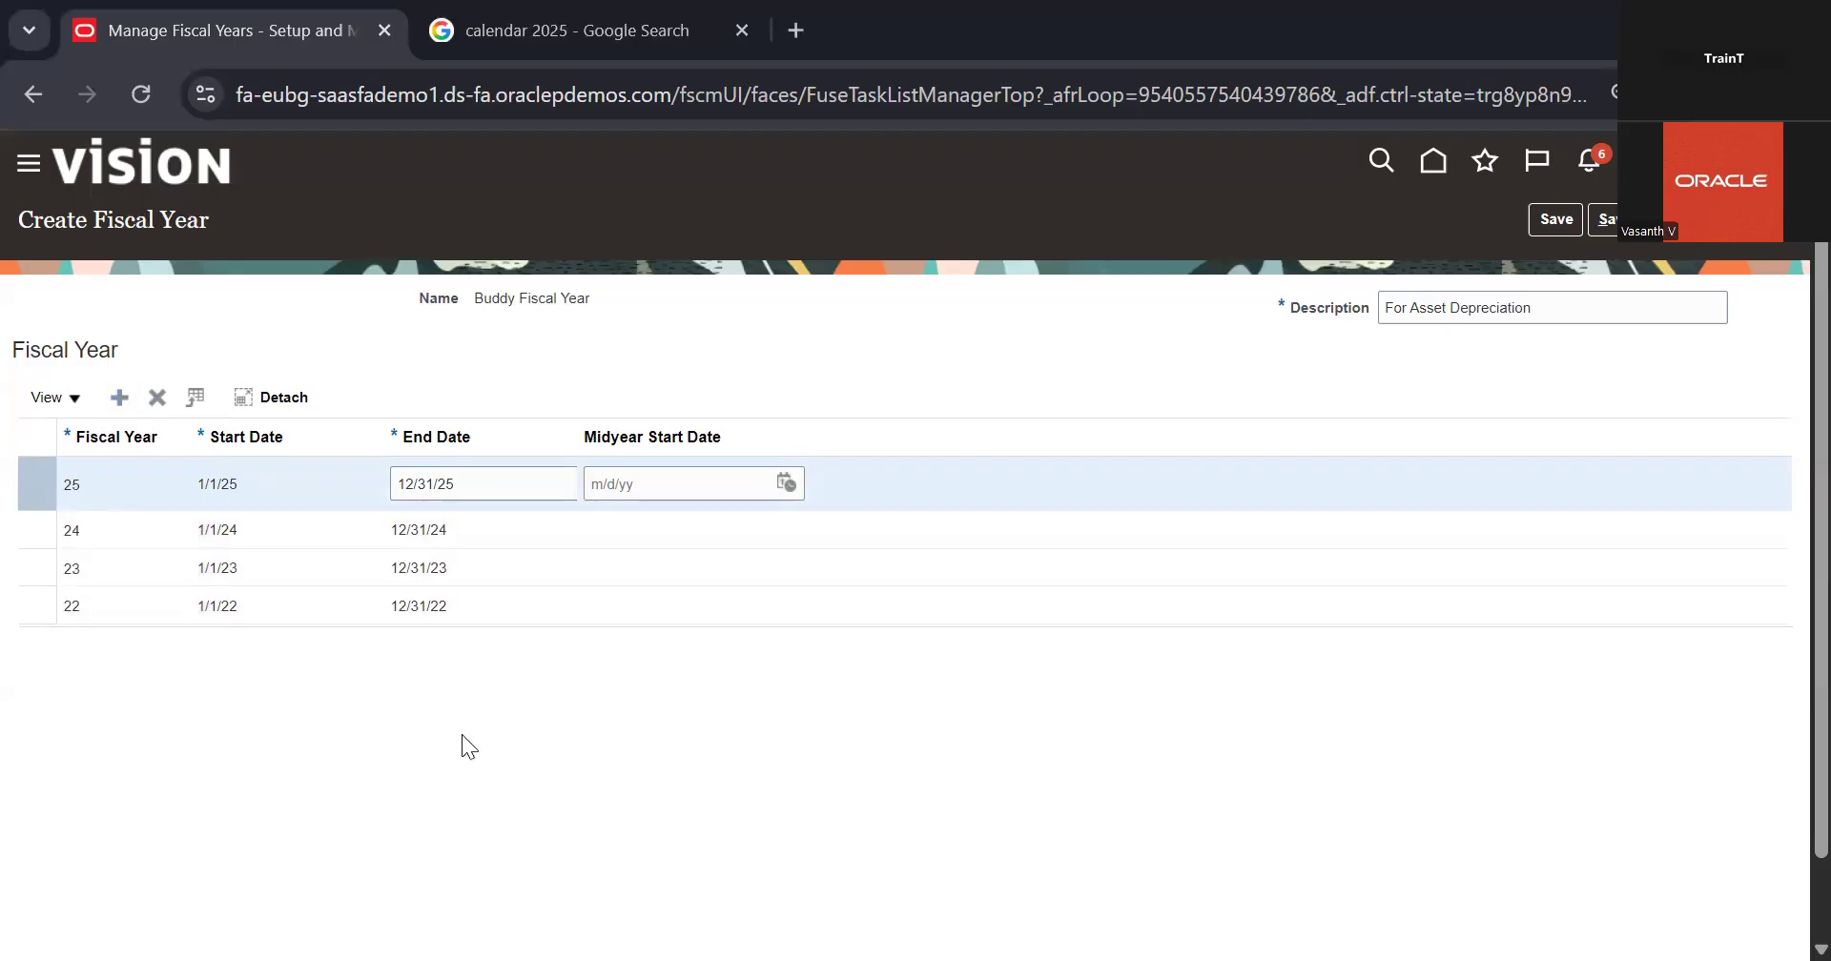
pyautogui.click(120, 620)
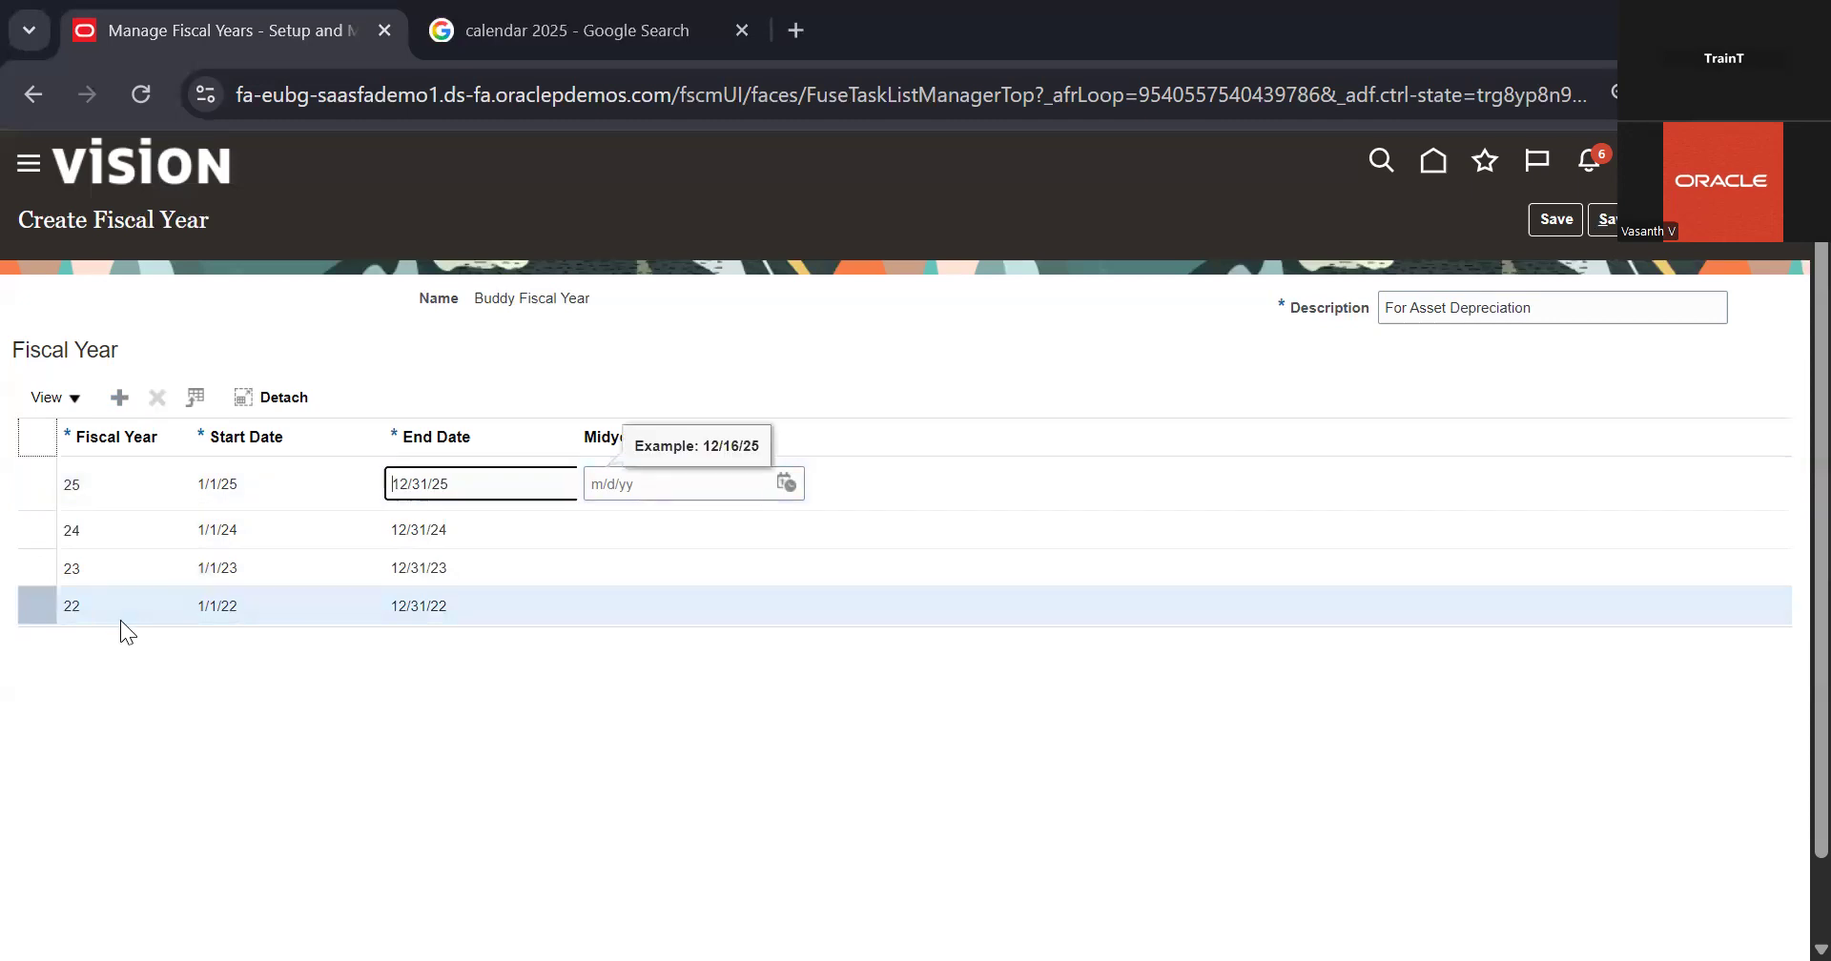
pyautogui.click(101, 498)
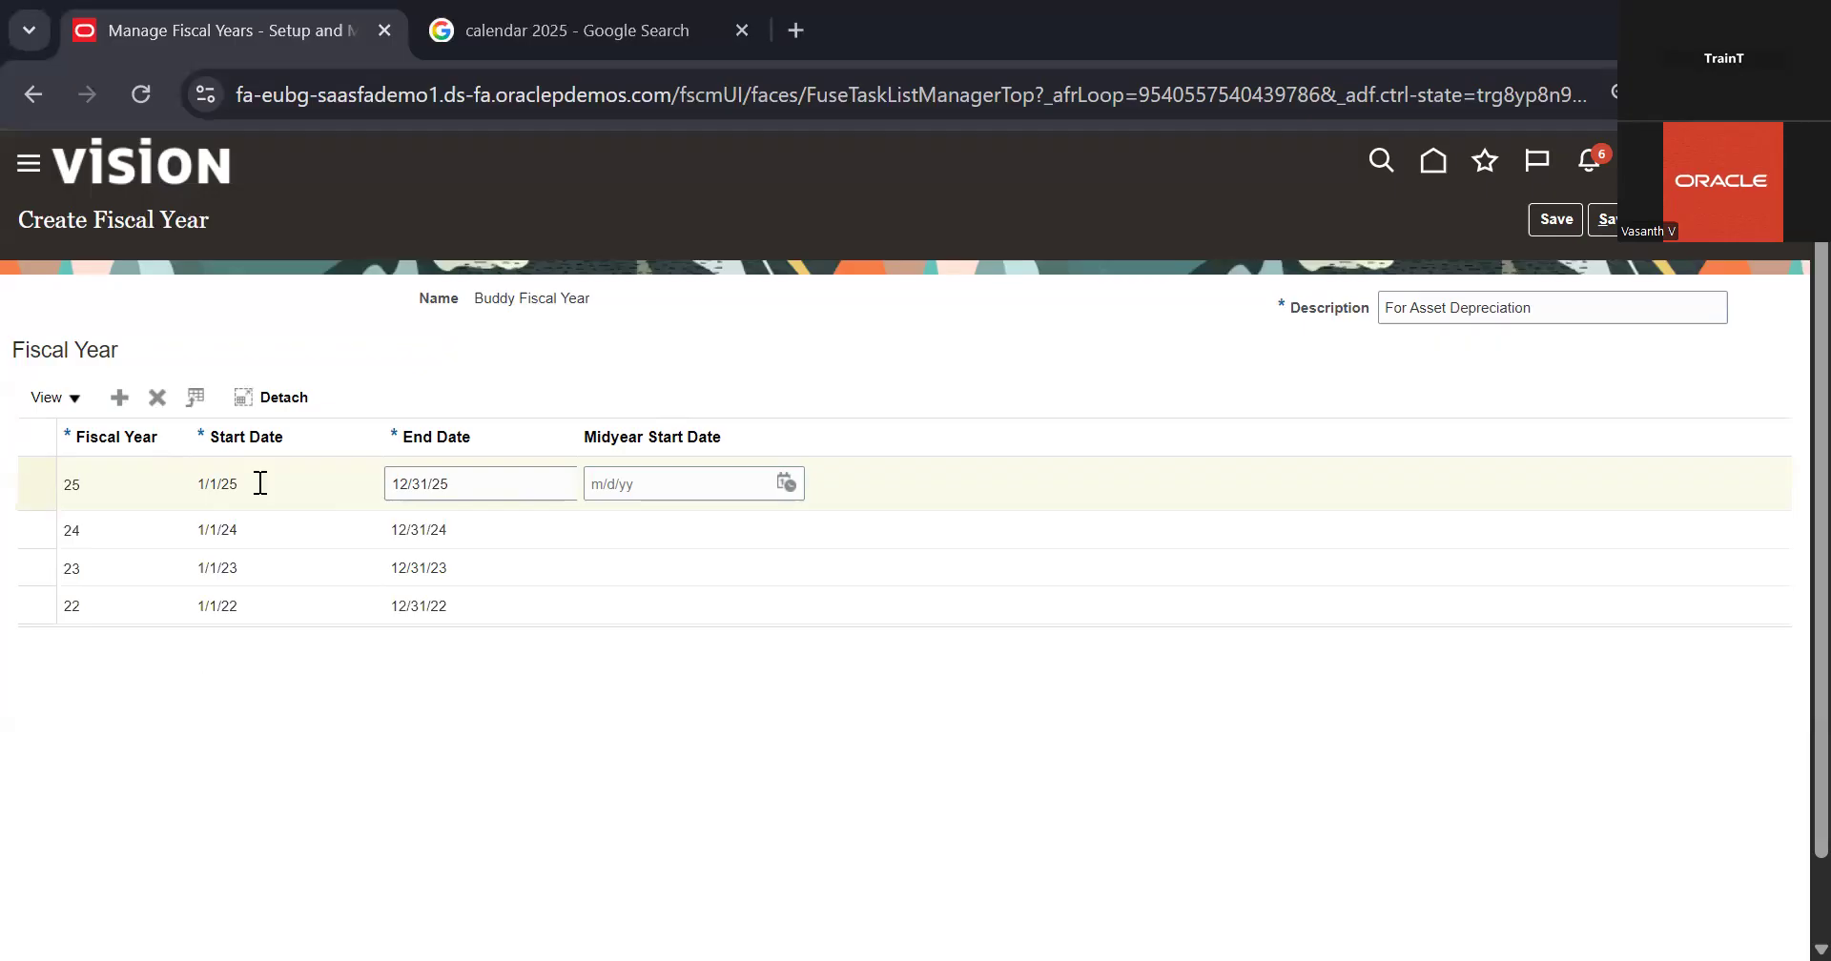
pyautogui.click(1612, 221)
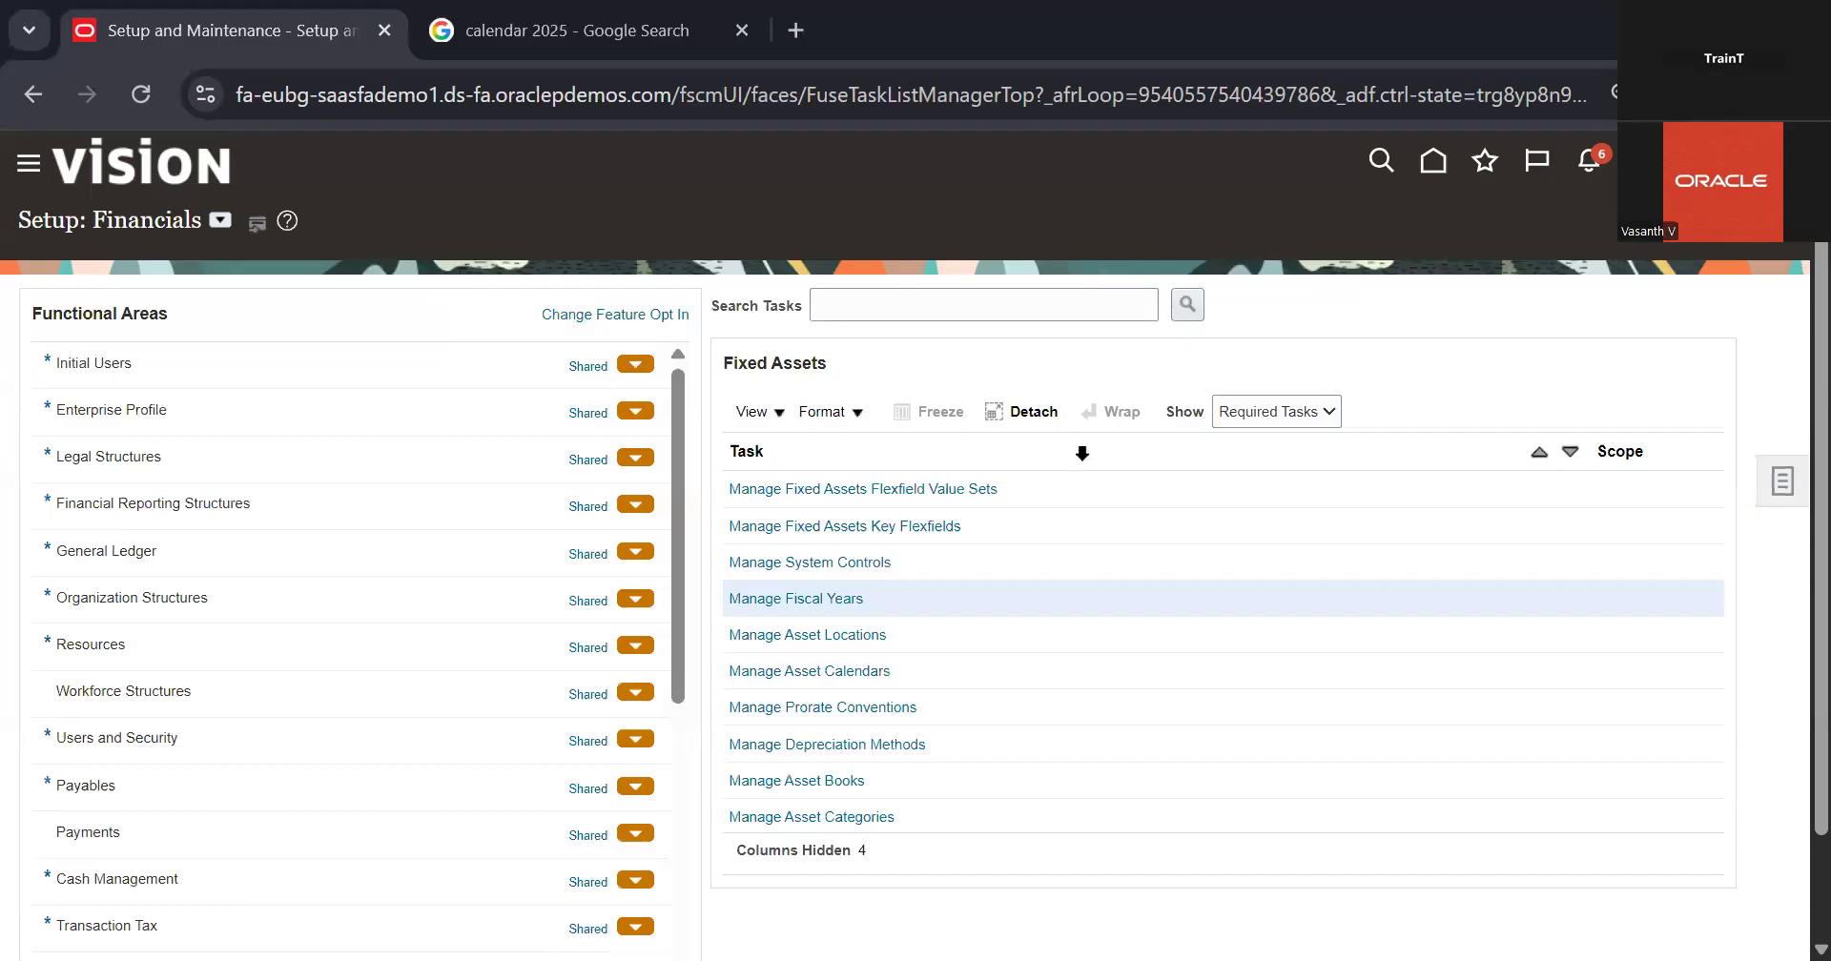
# Step: Open the Manage Asset Locations task and add a new blank location row
pyautogui.click(850, 672)
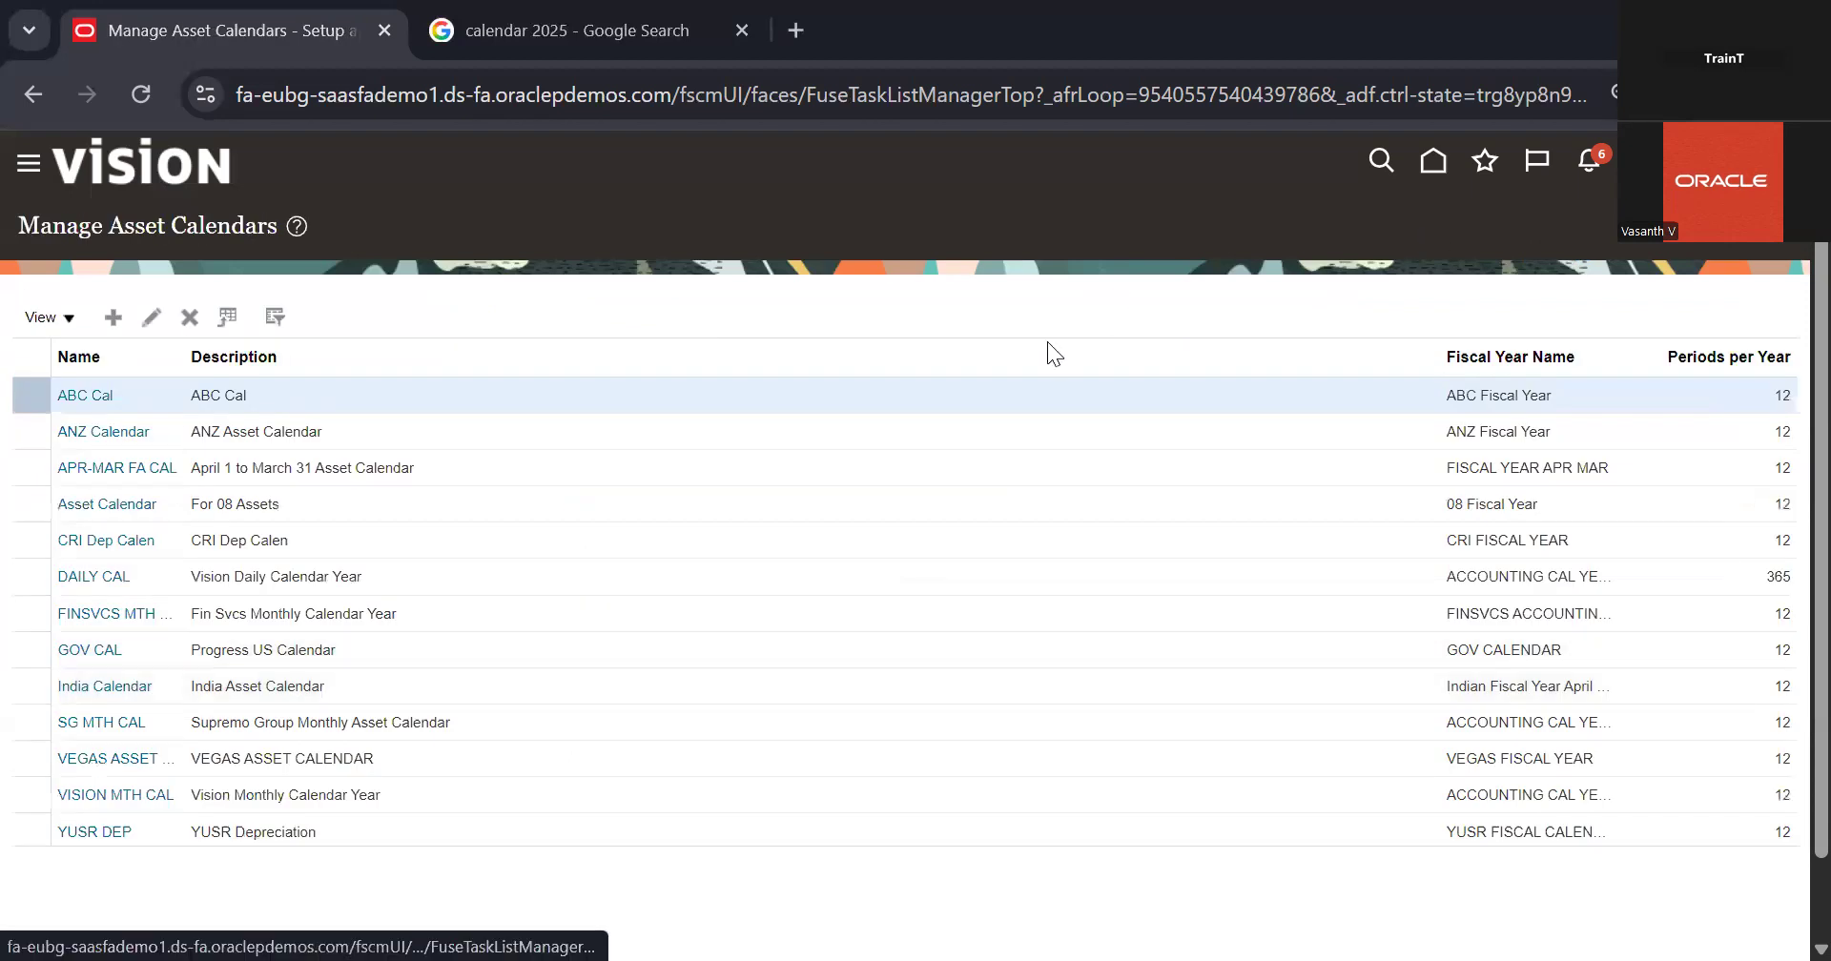
pyautogui.click(841, 635)
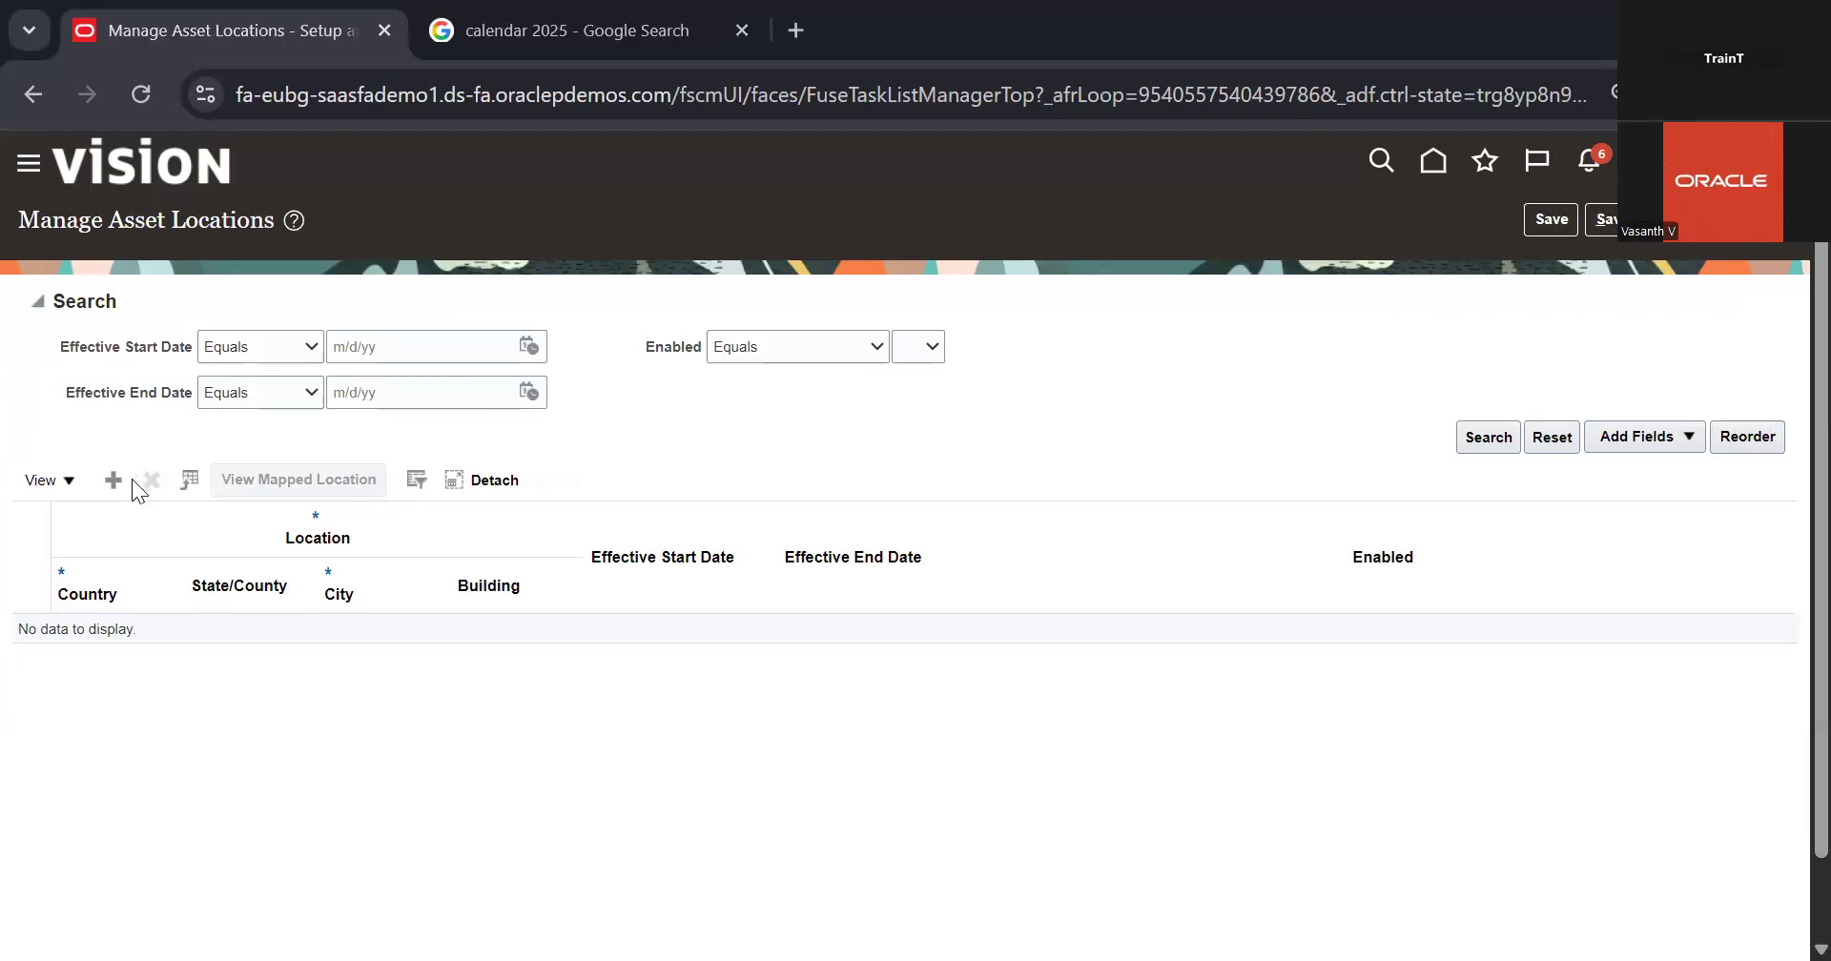
pyautogui.click(107, 480)
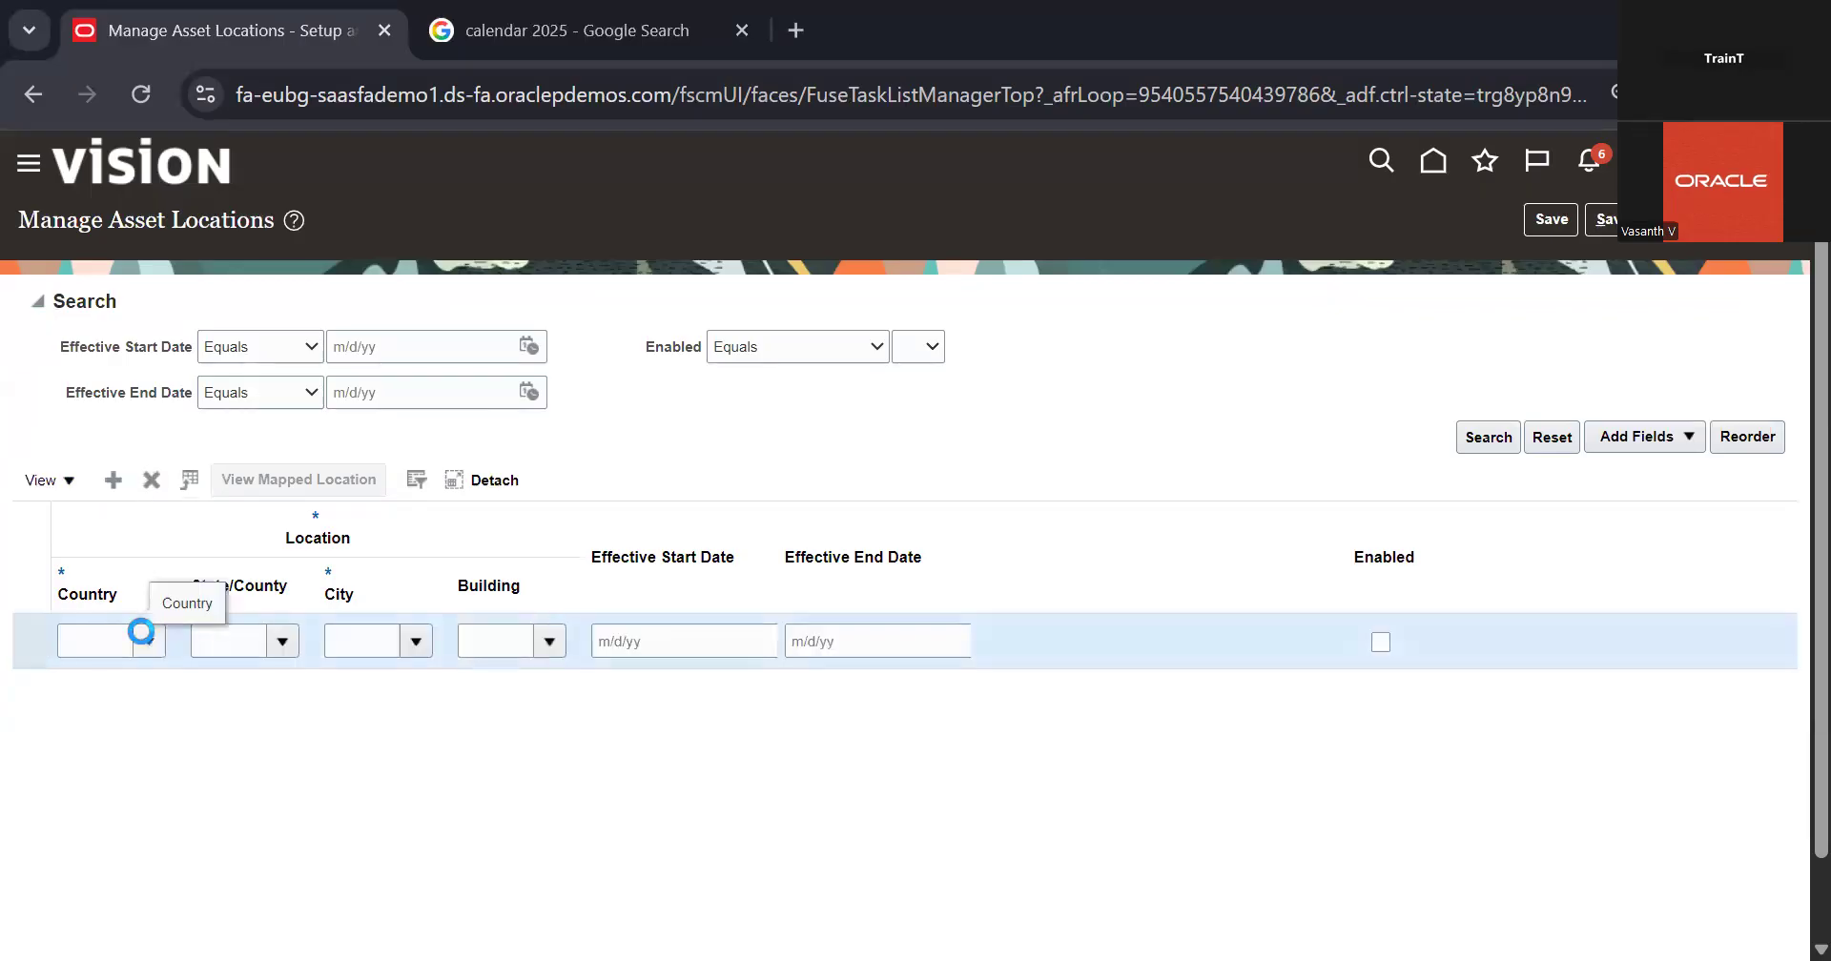
# Step: Search the Country values for the new asset location by the value US
pyautogui.click(147, 642)
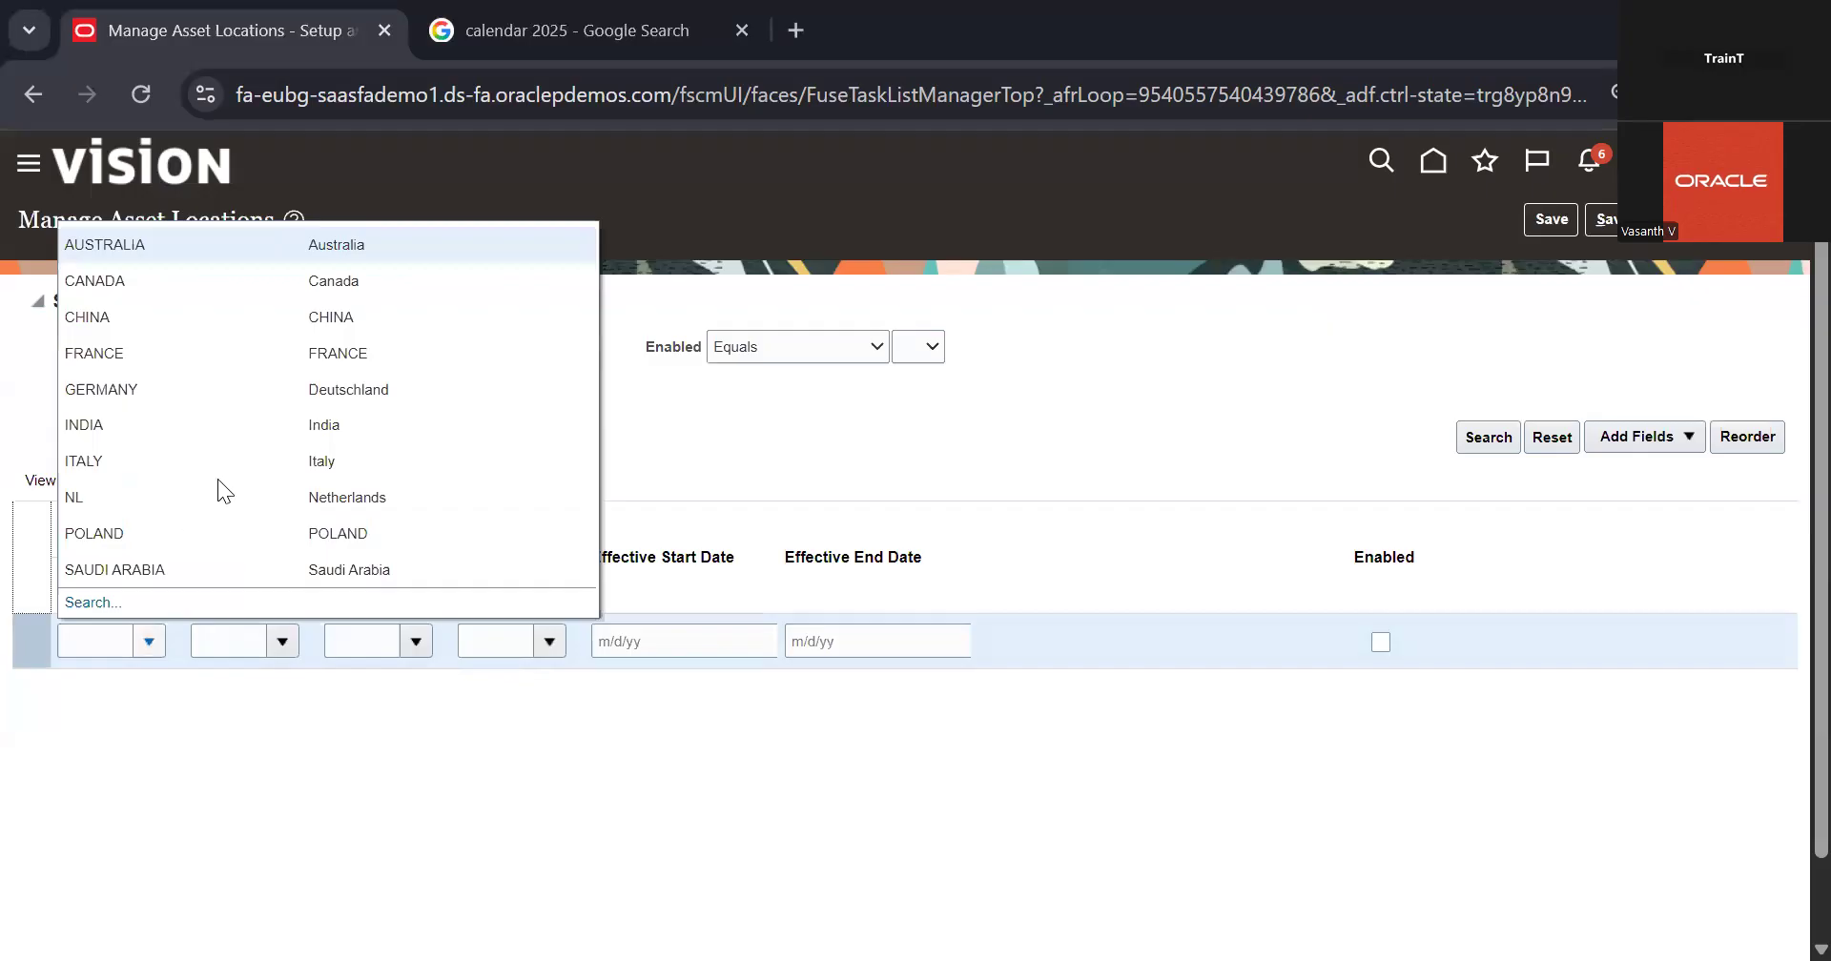
pyautogui.scroll(-1, 217, 479)
pyautogui.click(93, 516)
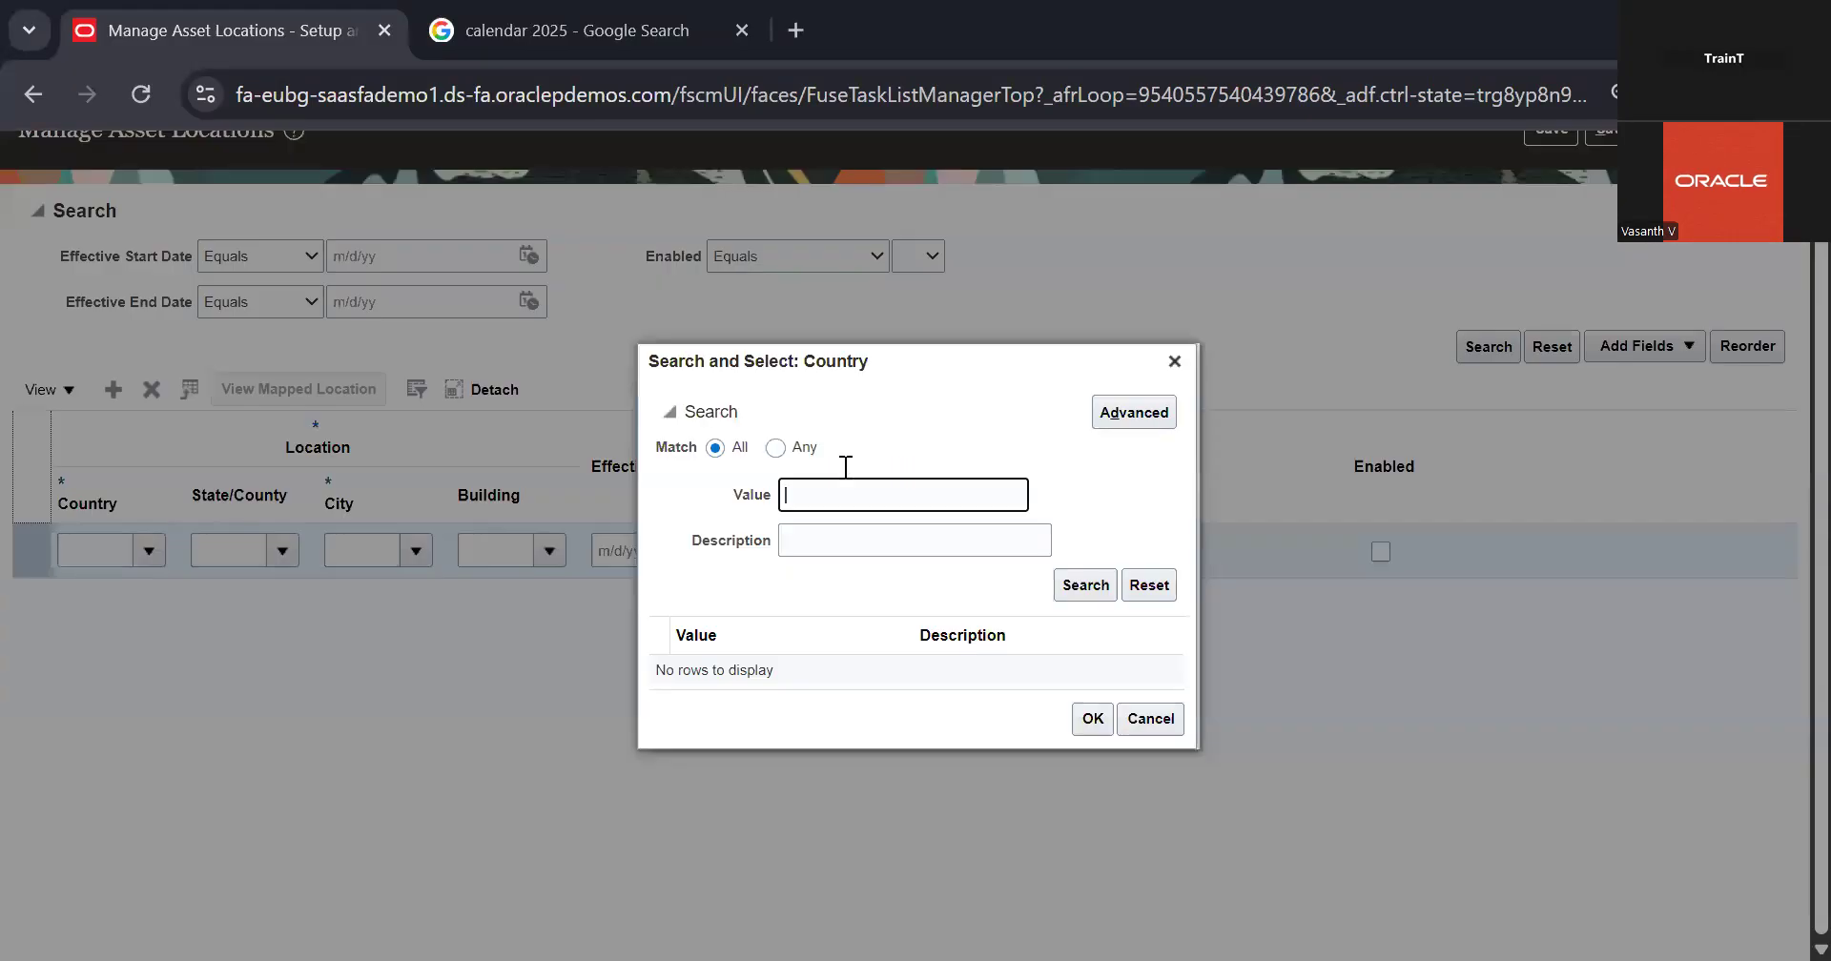
pyautogui.write('US')
pyautogui.press('Return')
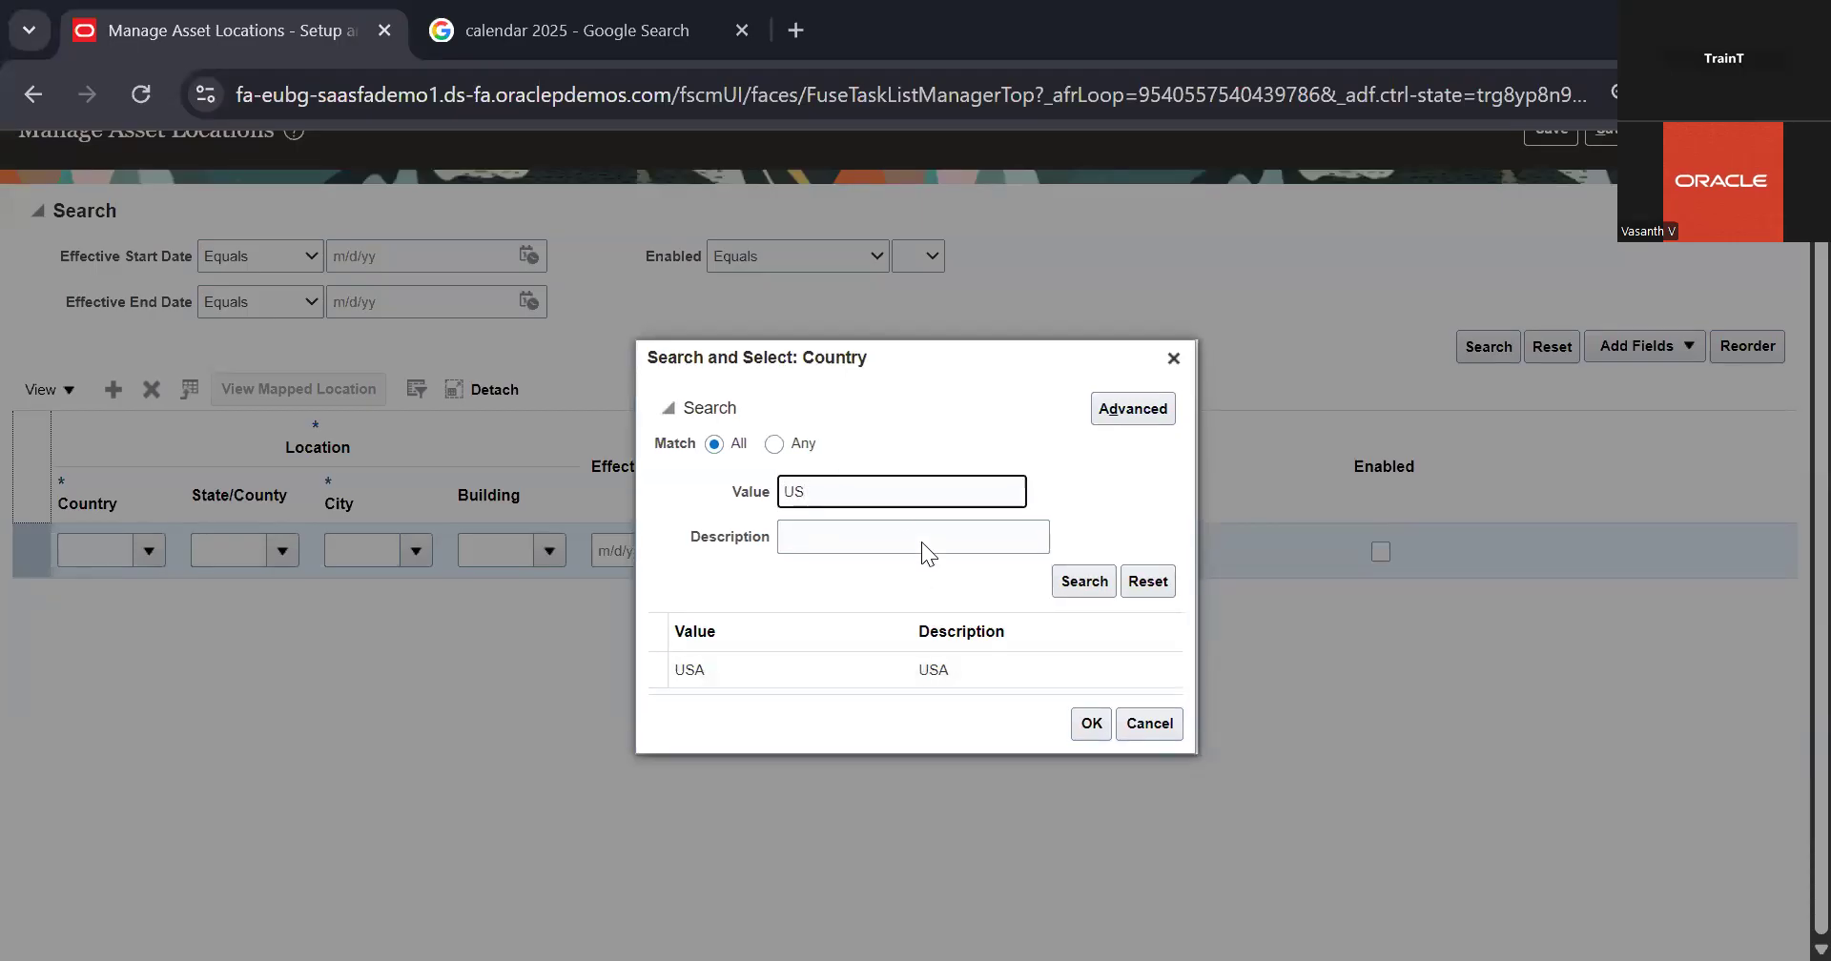
pyautogui.click(1084, 581)
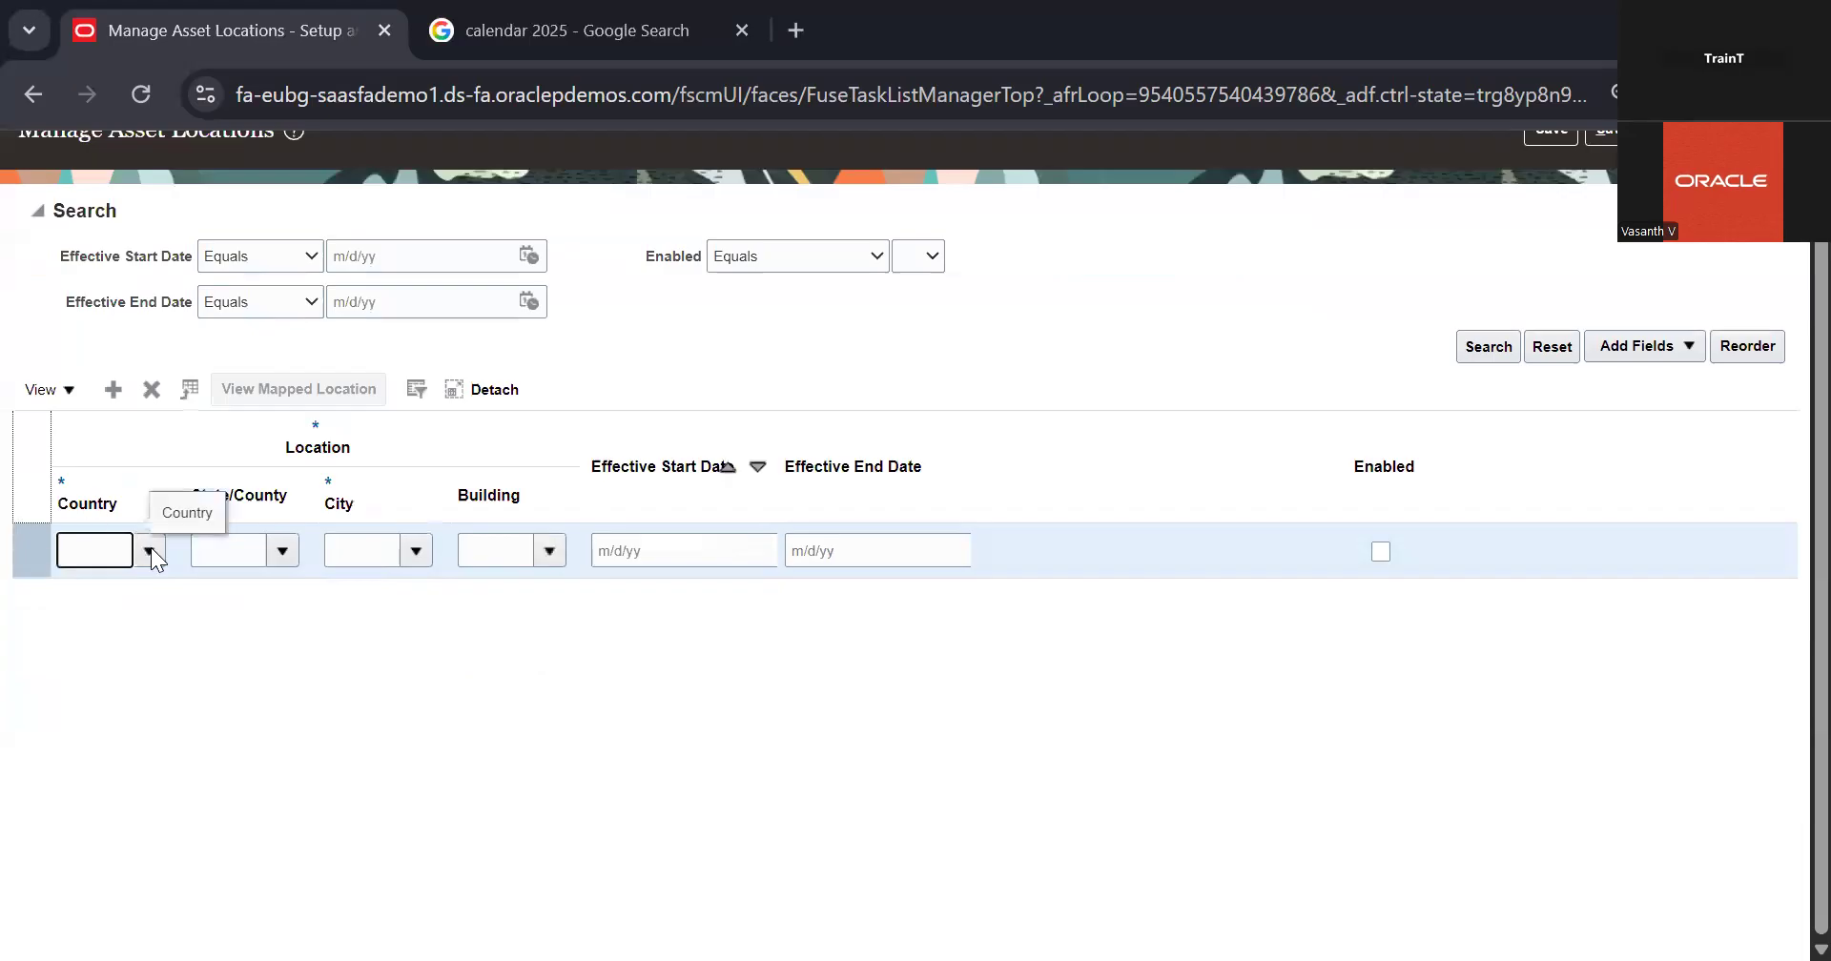
# Step: Reopen the Country value search for the new location and search by the description united
pyautogui.click(151, 549)
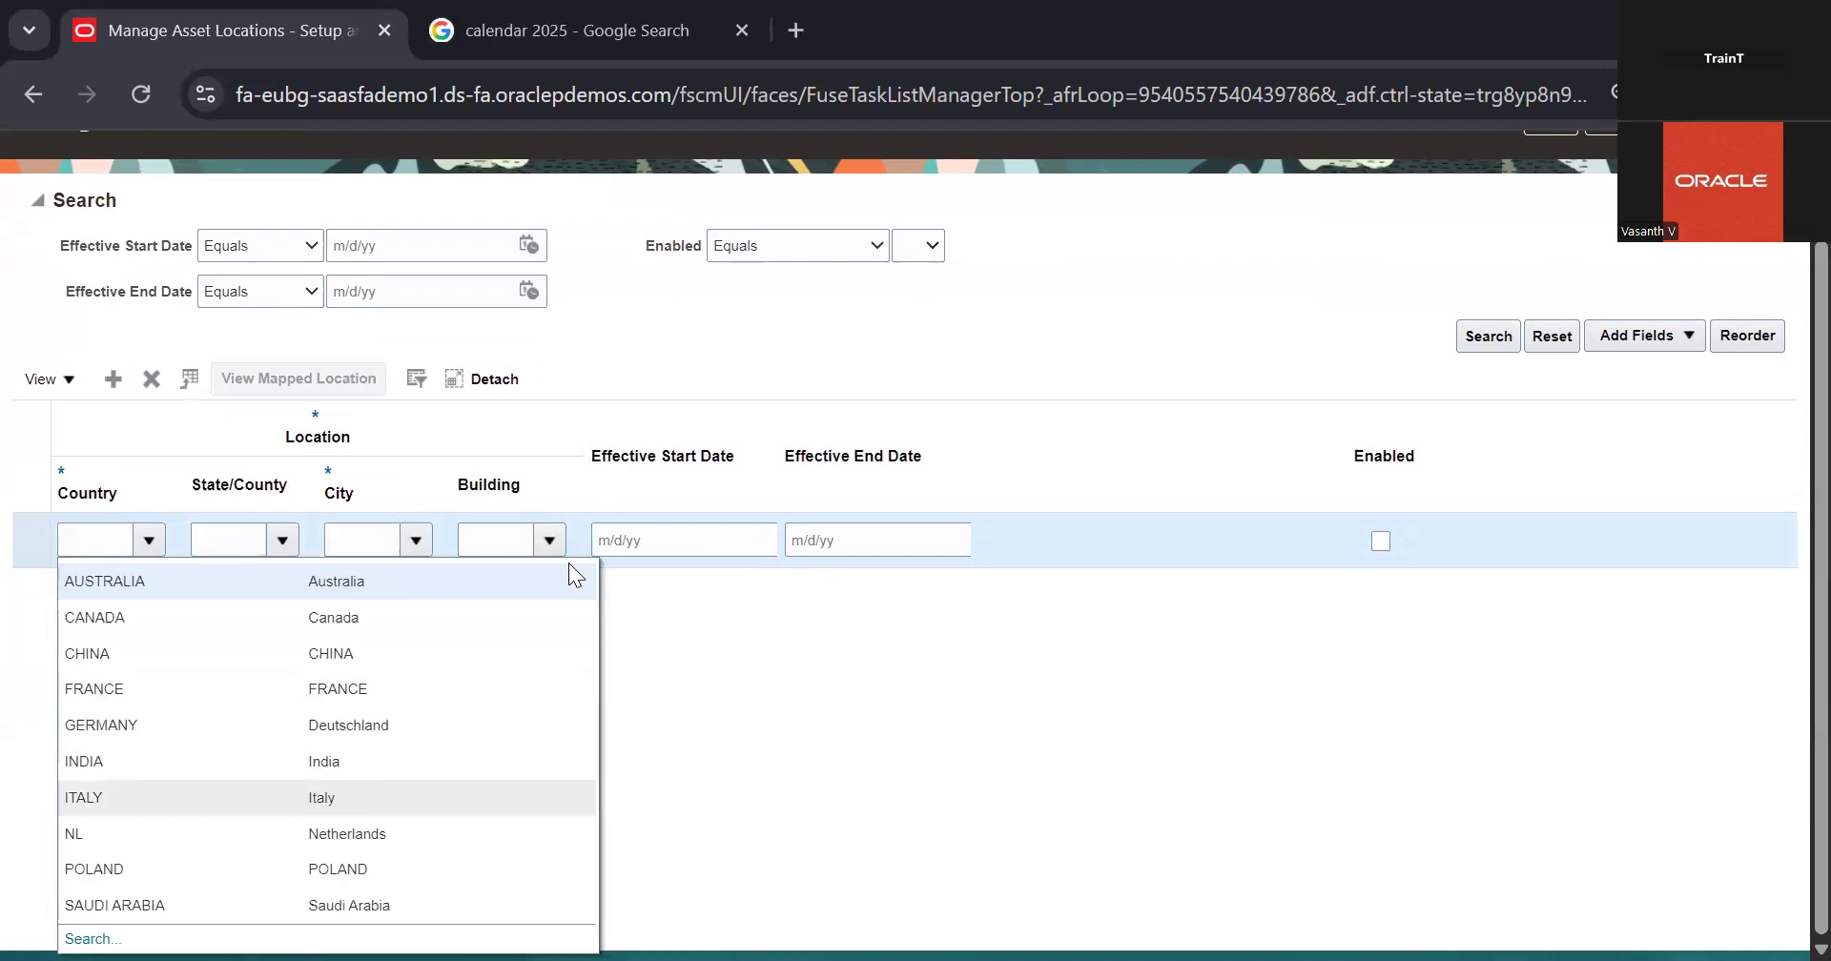
pyautogui.click(95, 932)
pyautogui.click(839, 533)
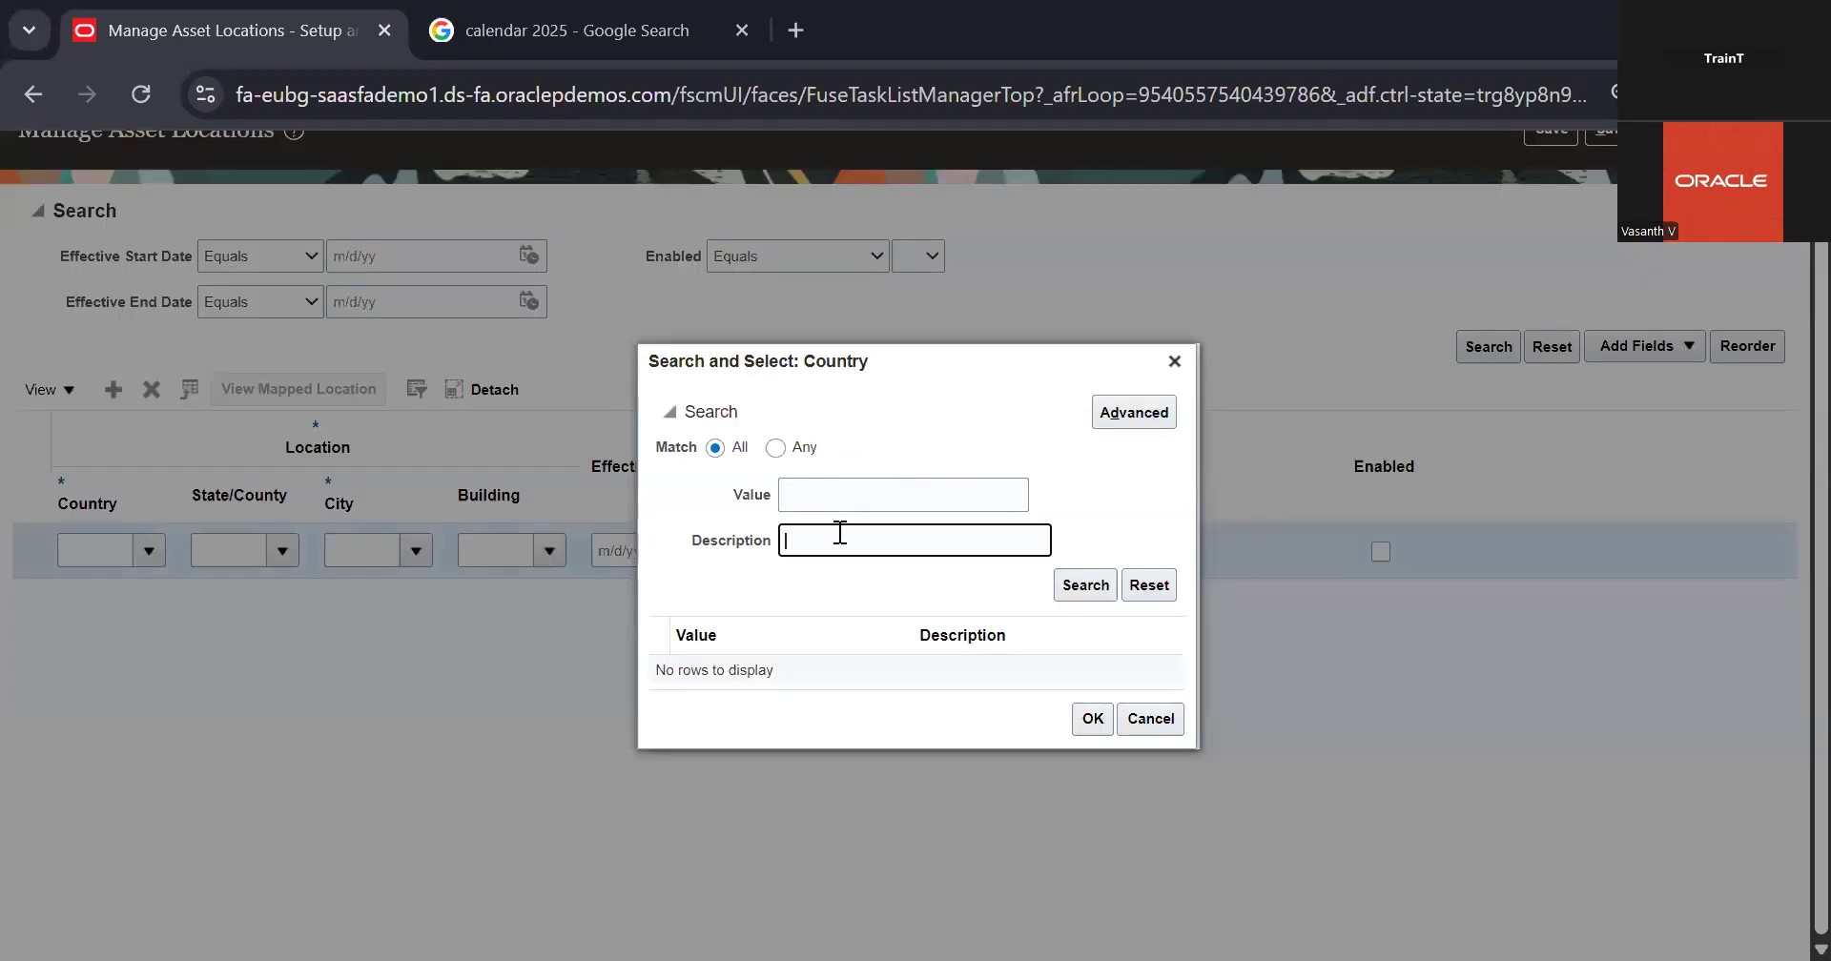
pyautogui.write('united')
pyautogui.press('Return')
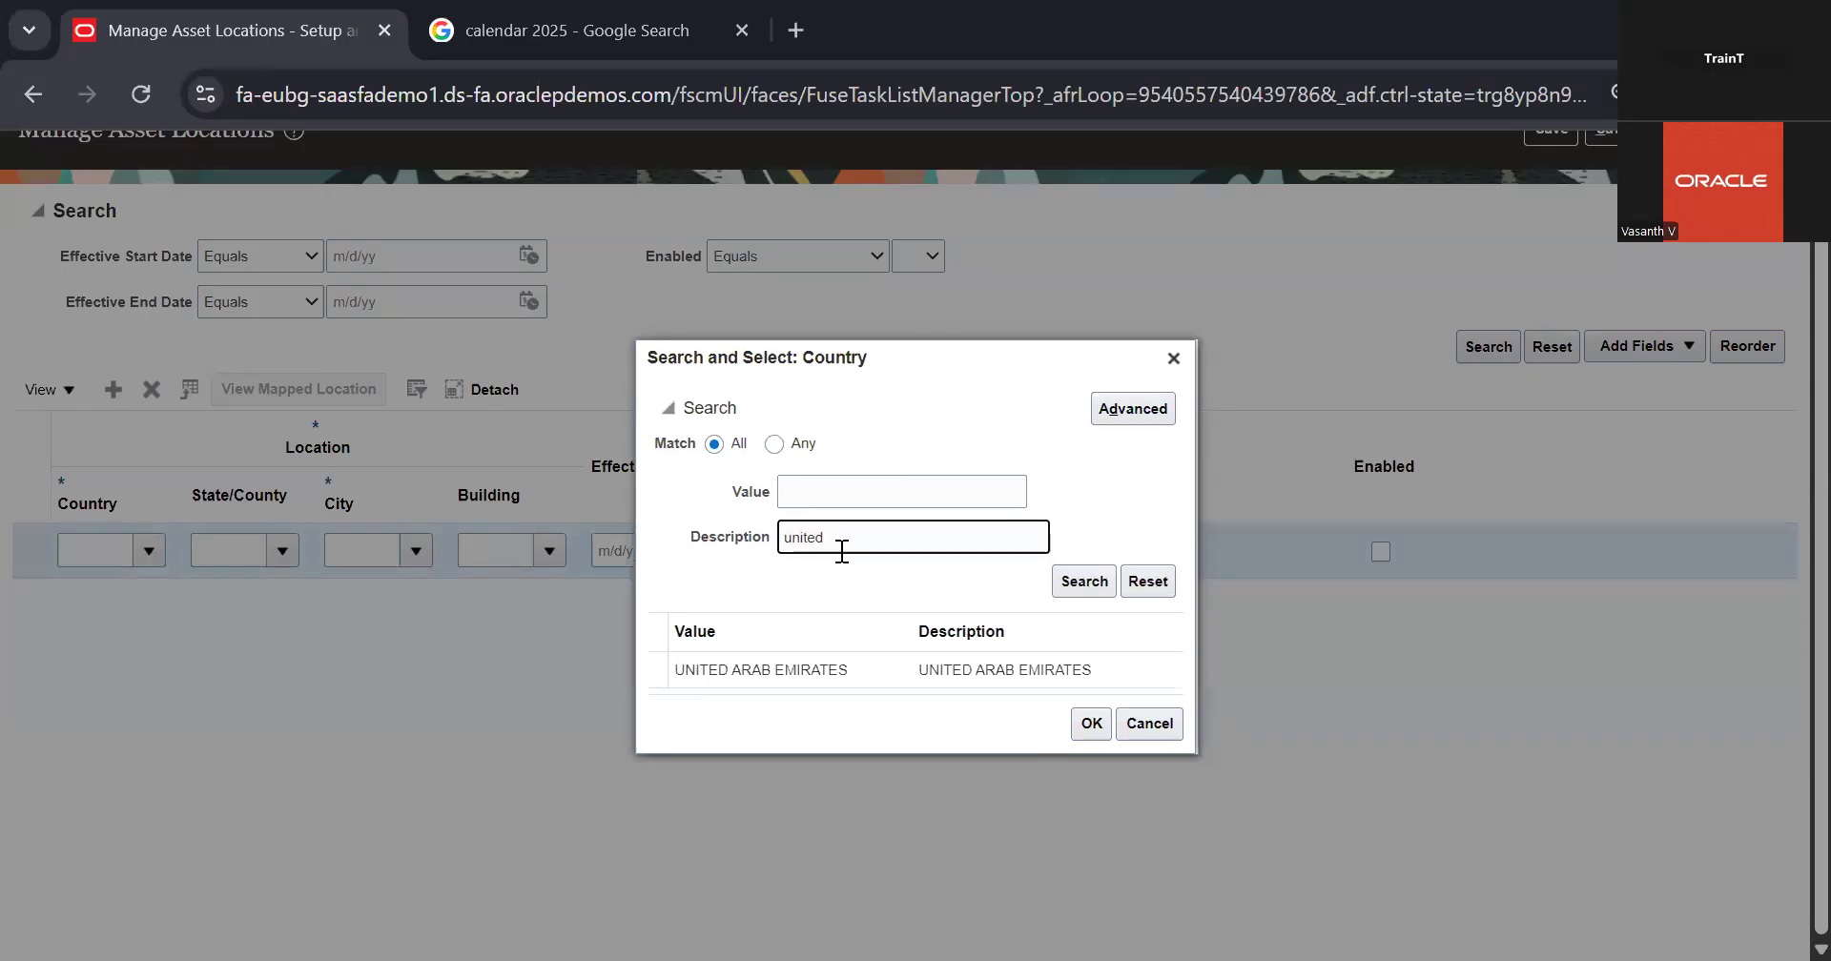
# Step: Close the Country search and browse all City values for the new asset location, leaving the list without choosing one
pyautogui.click(1173, 356)
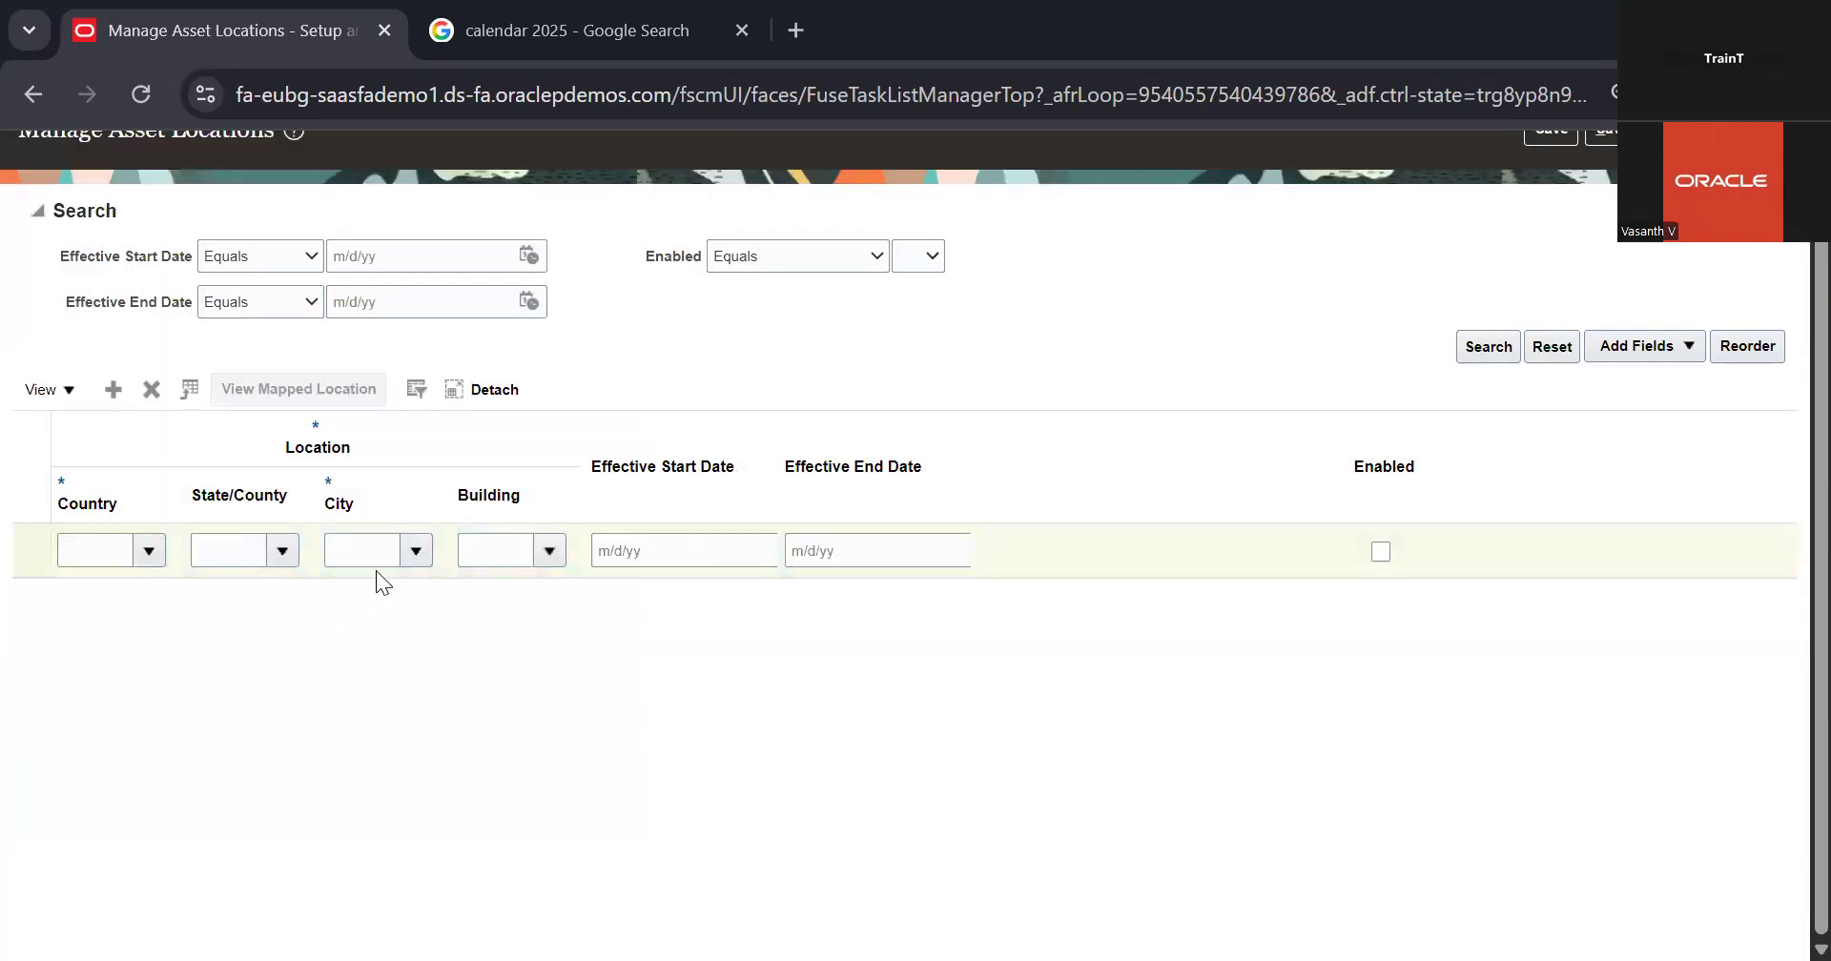
pyautogui.click(420, 550)
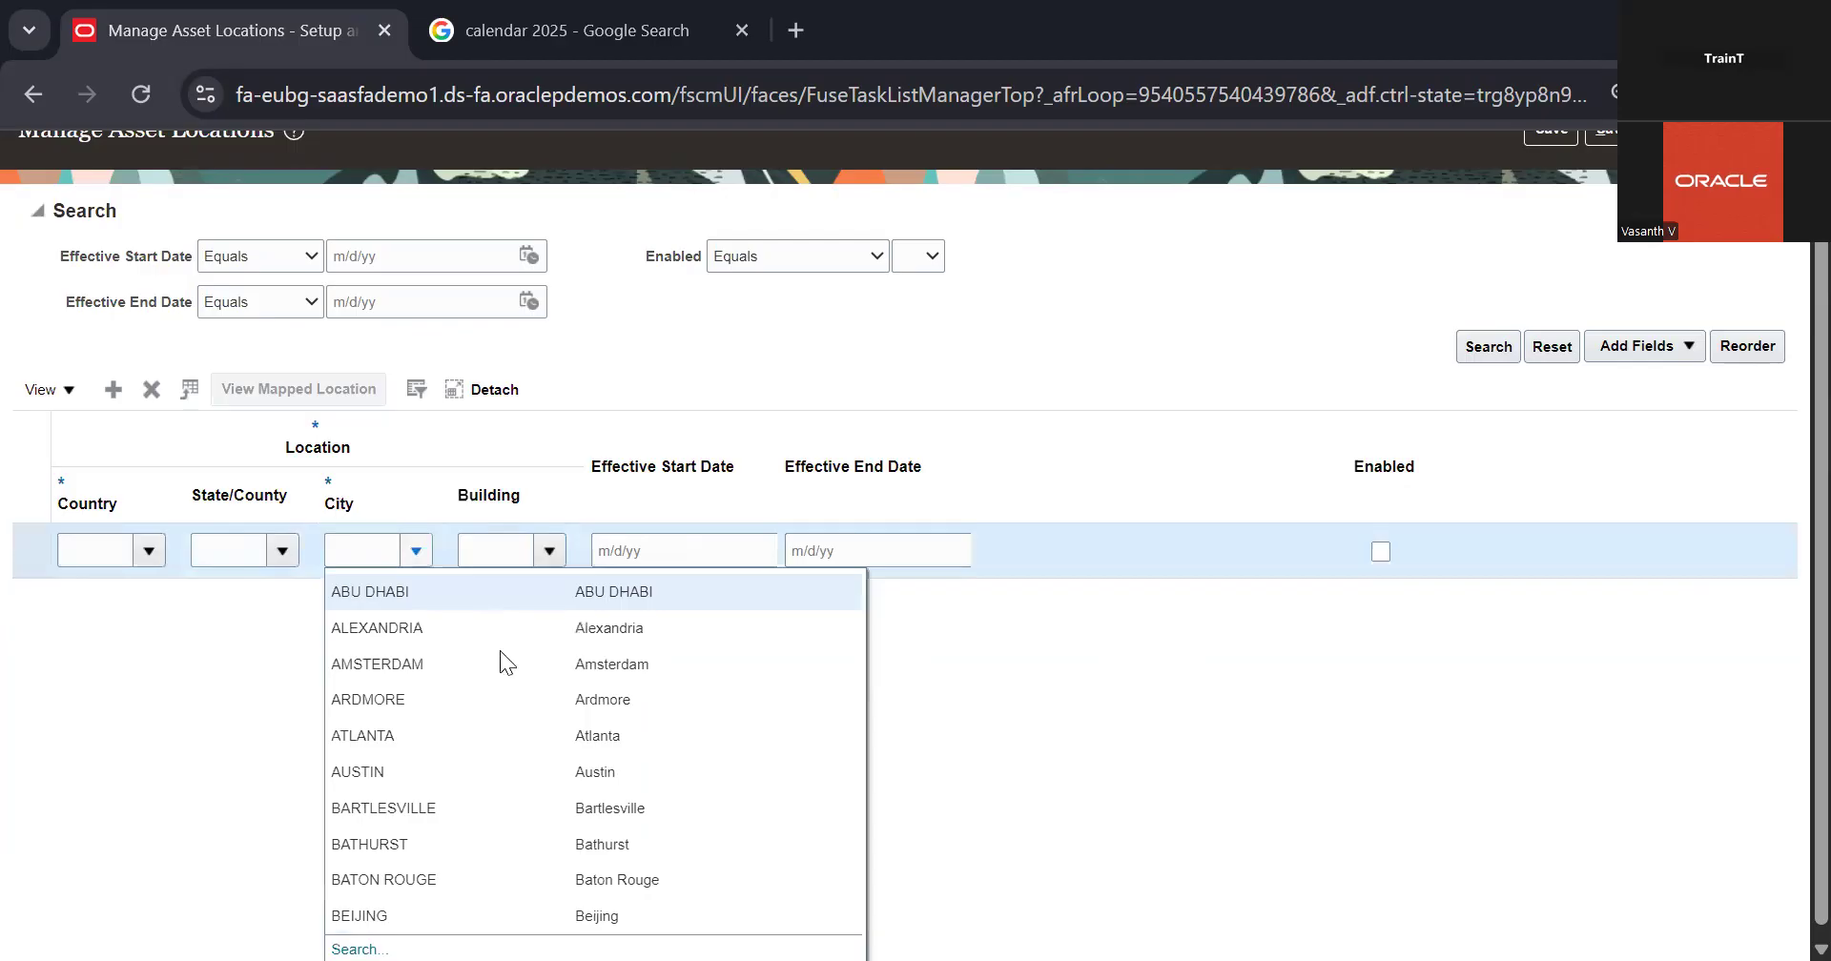
pyautogui.click(357, 948)
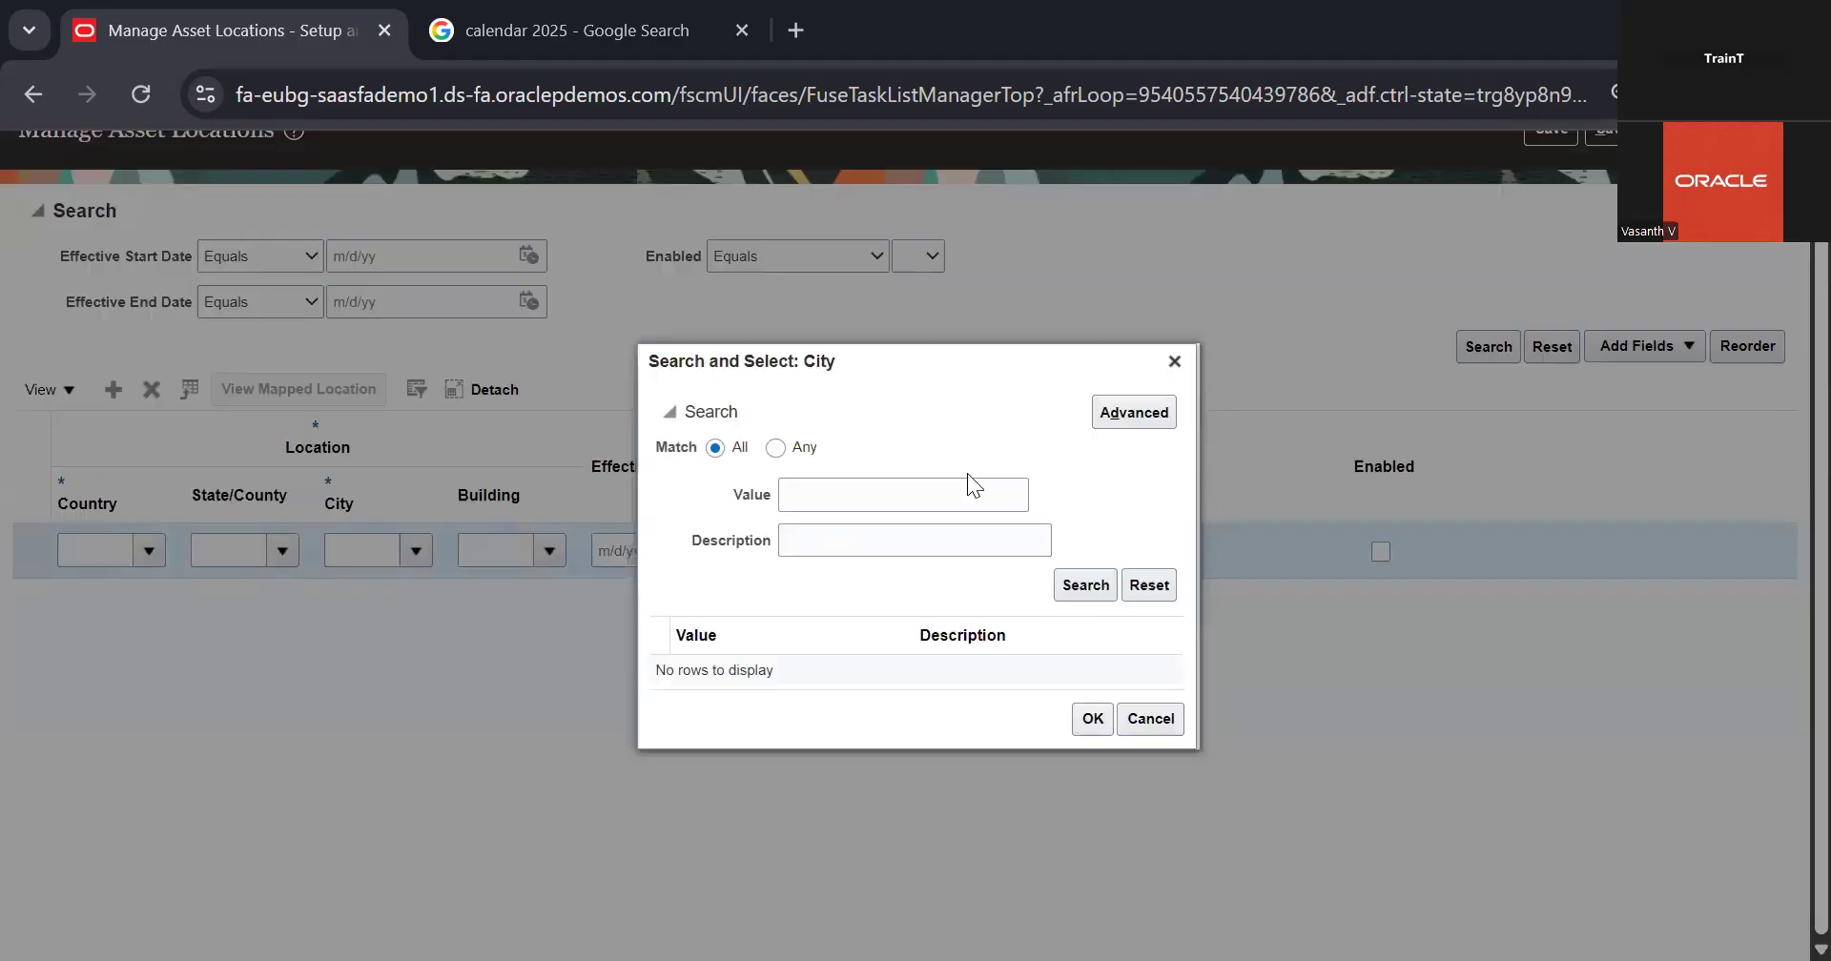
pyautogui.click(1086, 585)
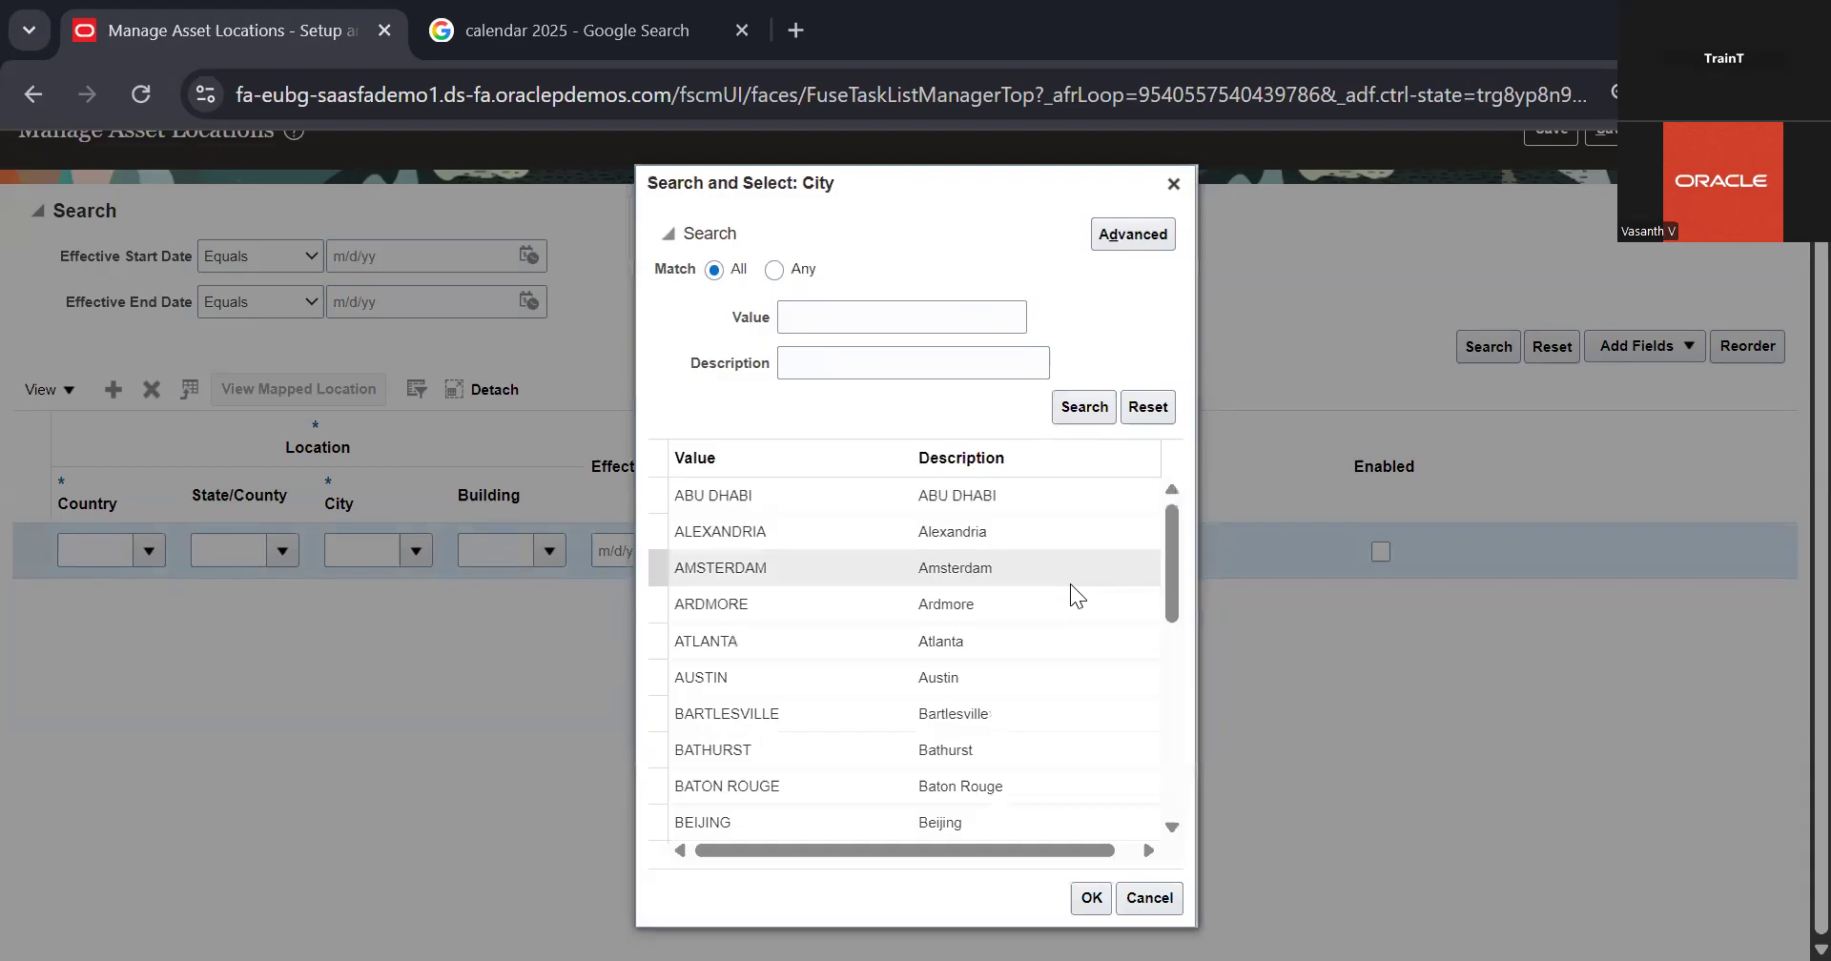
pyautogui.scroll(-5, 965, 683)
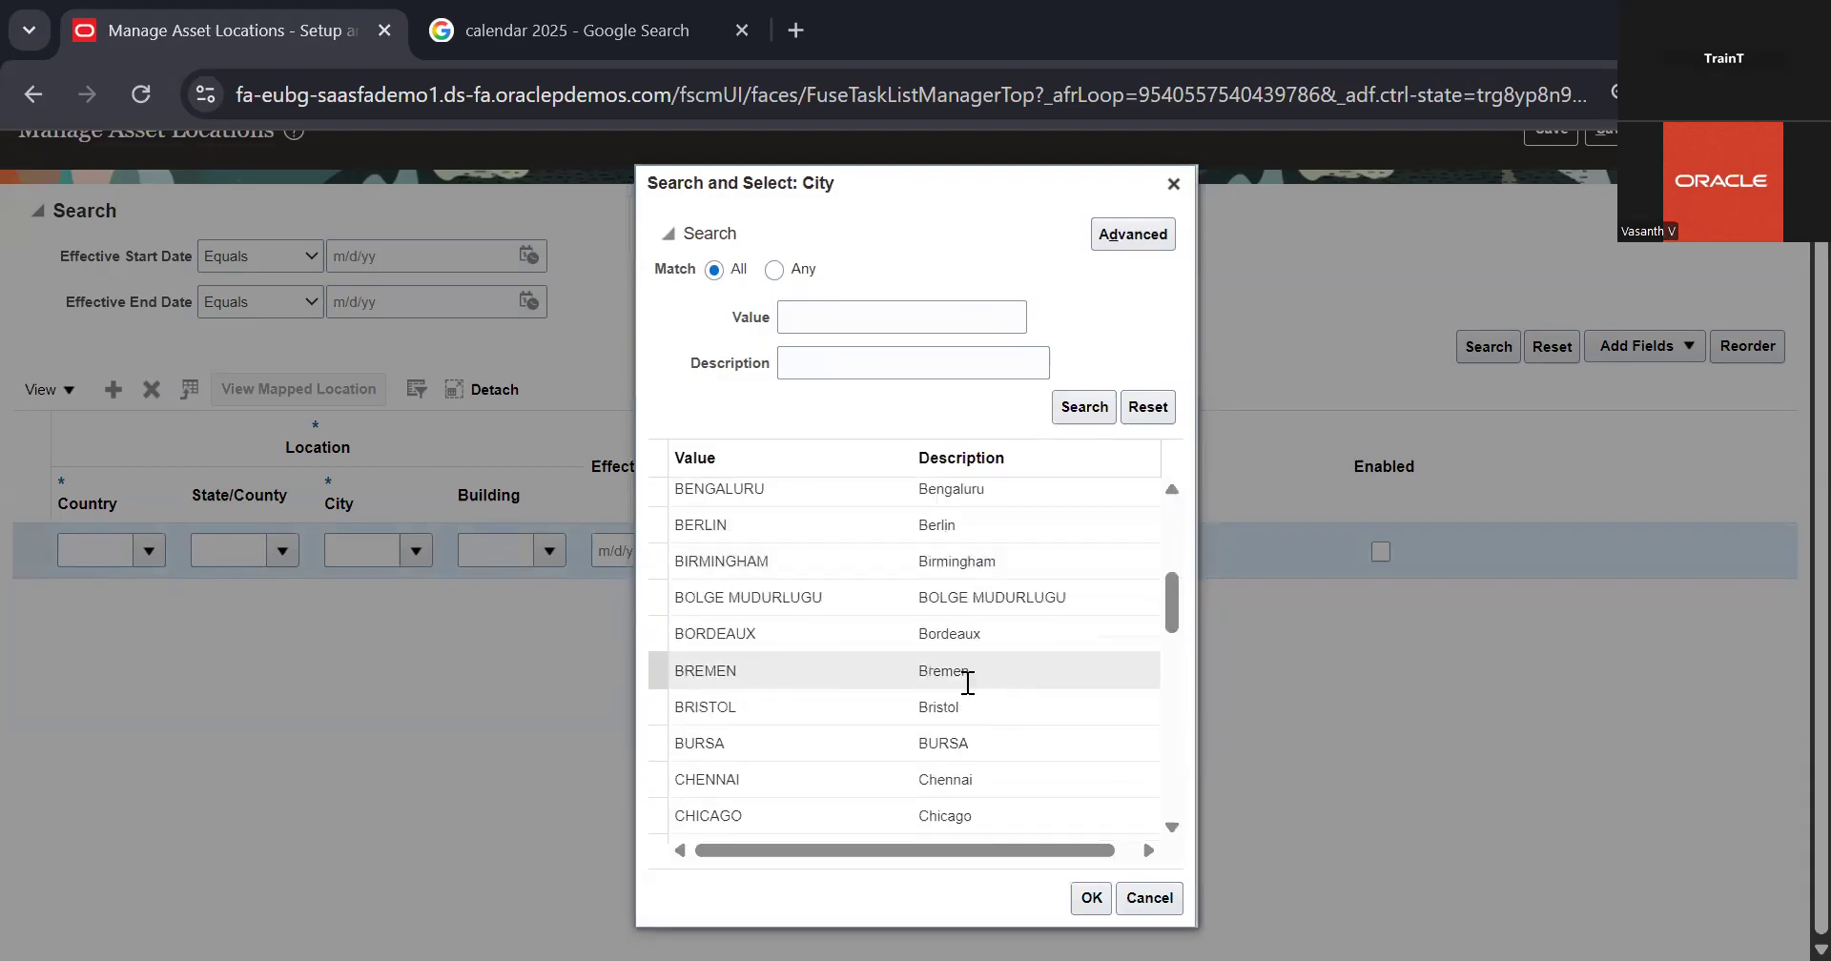
pyautogui.scroll(-6, 965, 681)
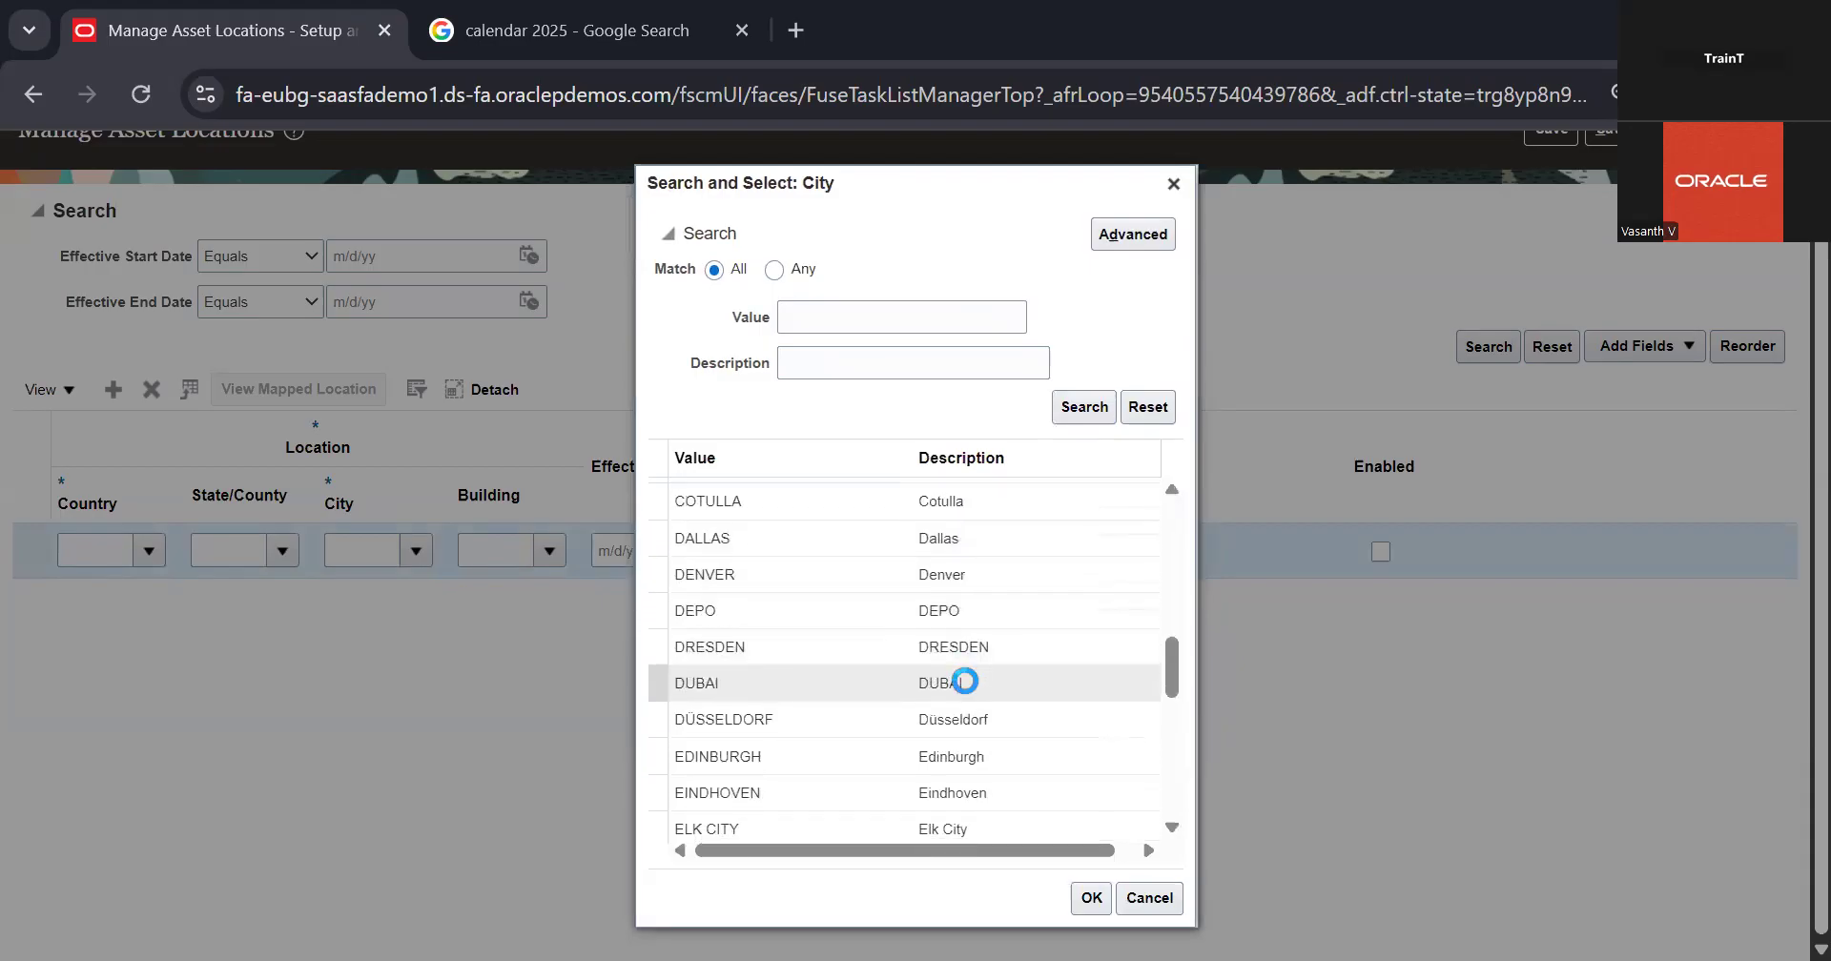
pyautogui.scroll(-15, 965, 681)
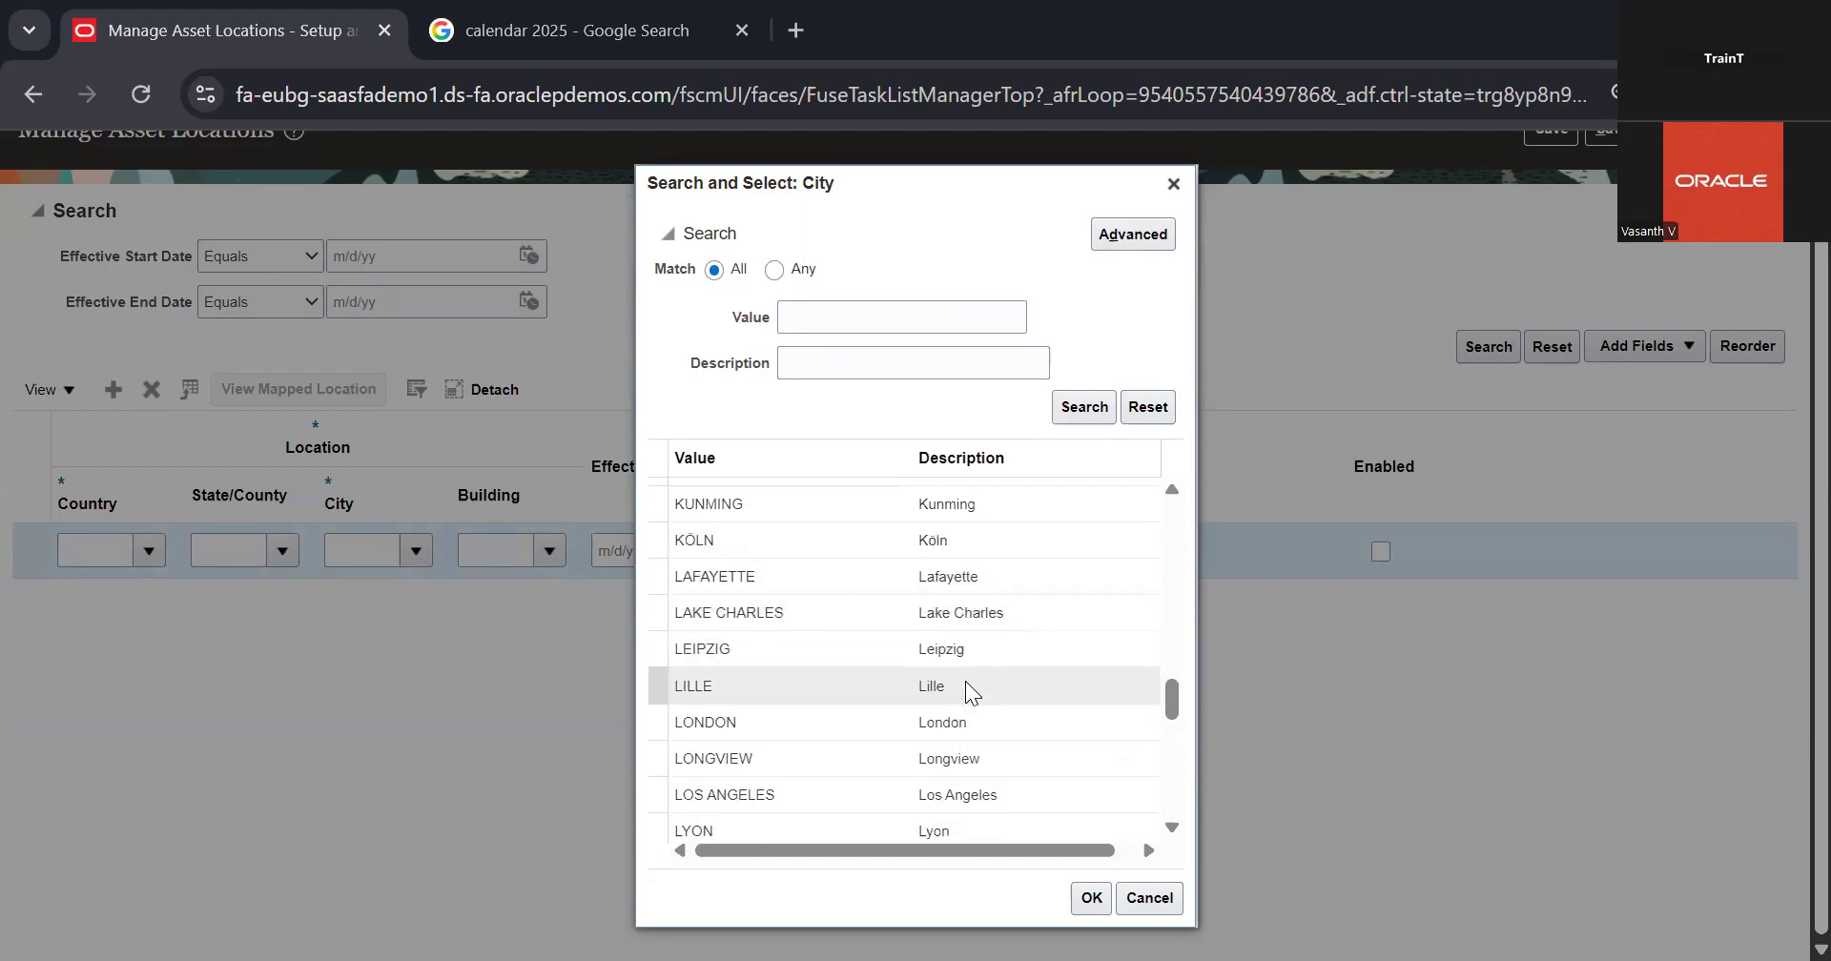
pyautogui.scroll(-15, 965, 681)
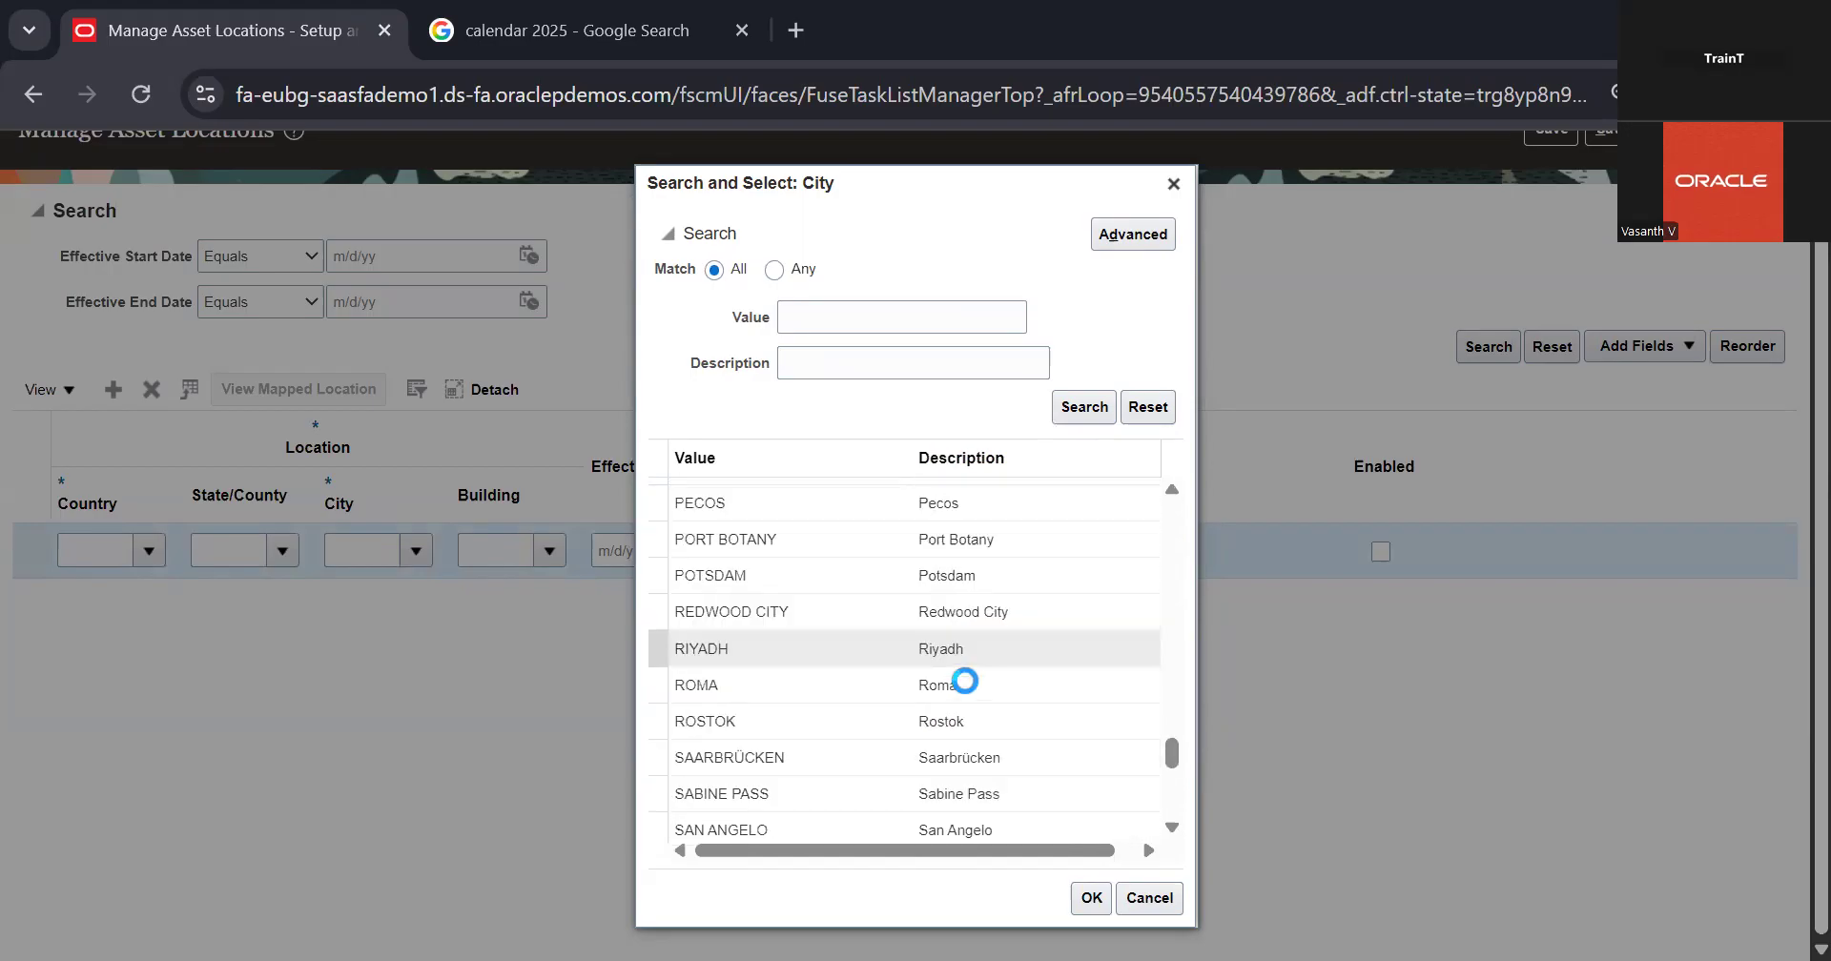
pyautogui.scroll(-10, 965, 681)
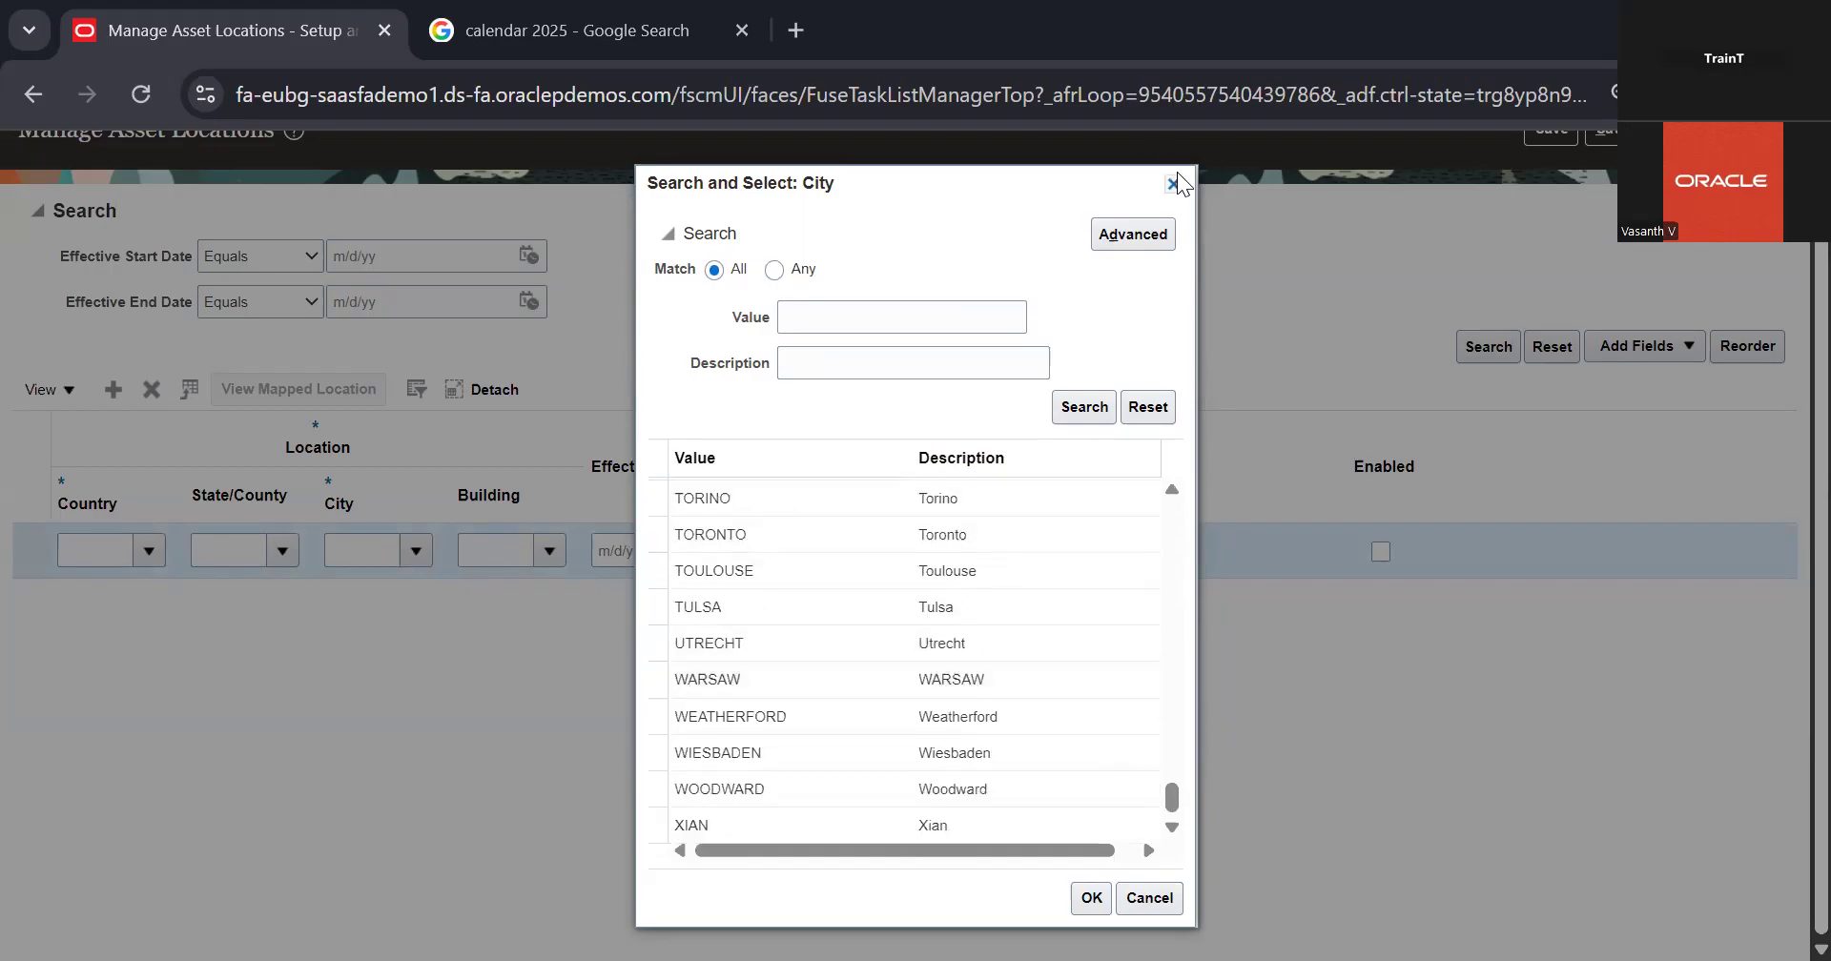
pyautogui.press('Escape')
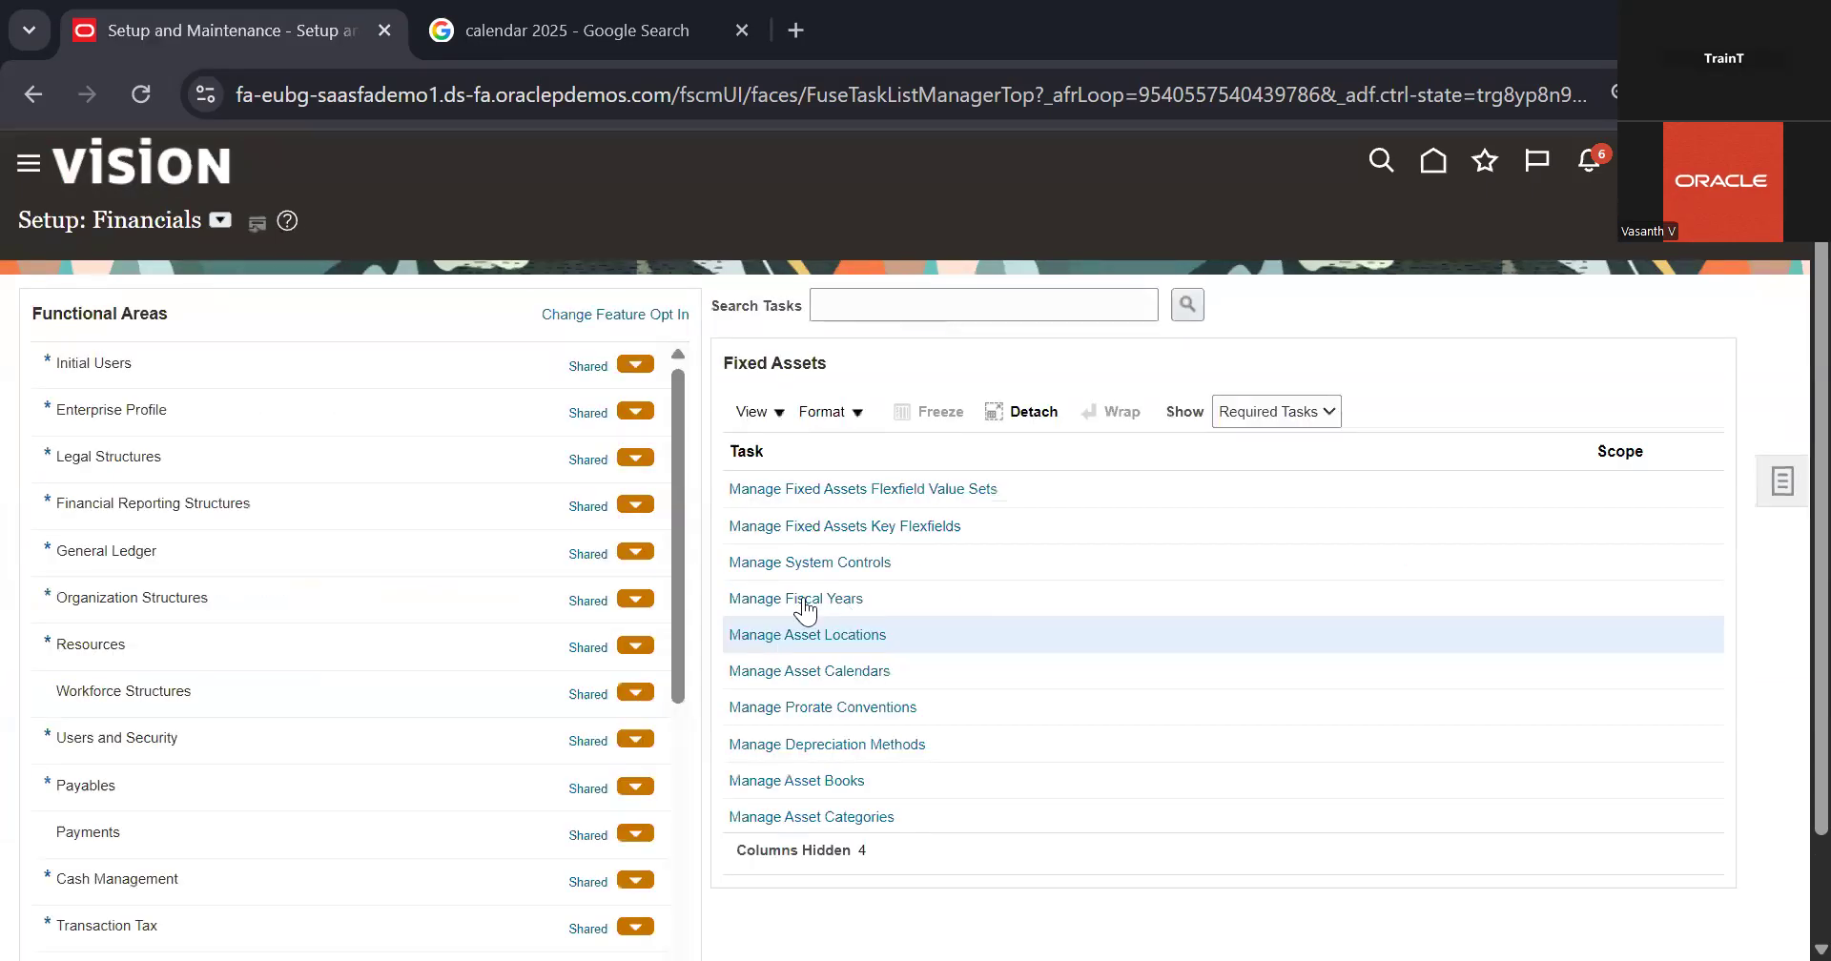
# Step: Open the Manage Asset Calendars task, bring up a blank new calendar form and cancel it
pyautogui.scroll(-1, 804, 603)
pyautogui.click(803, 600)
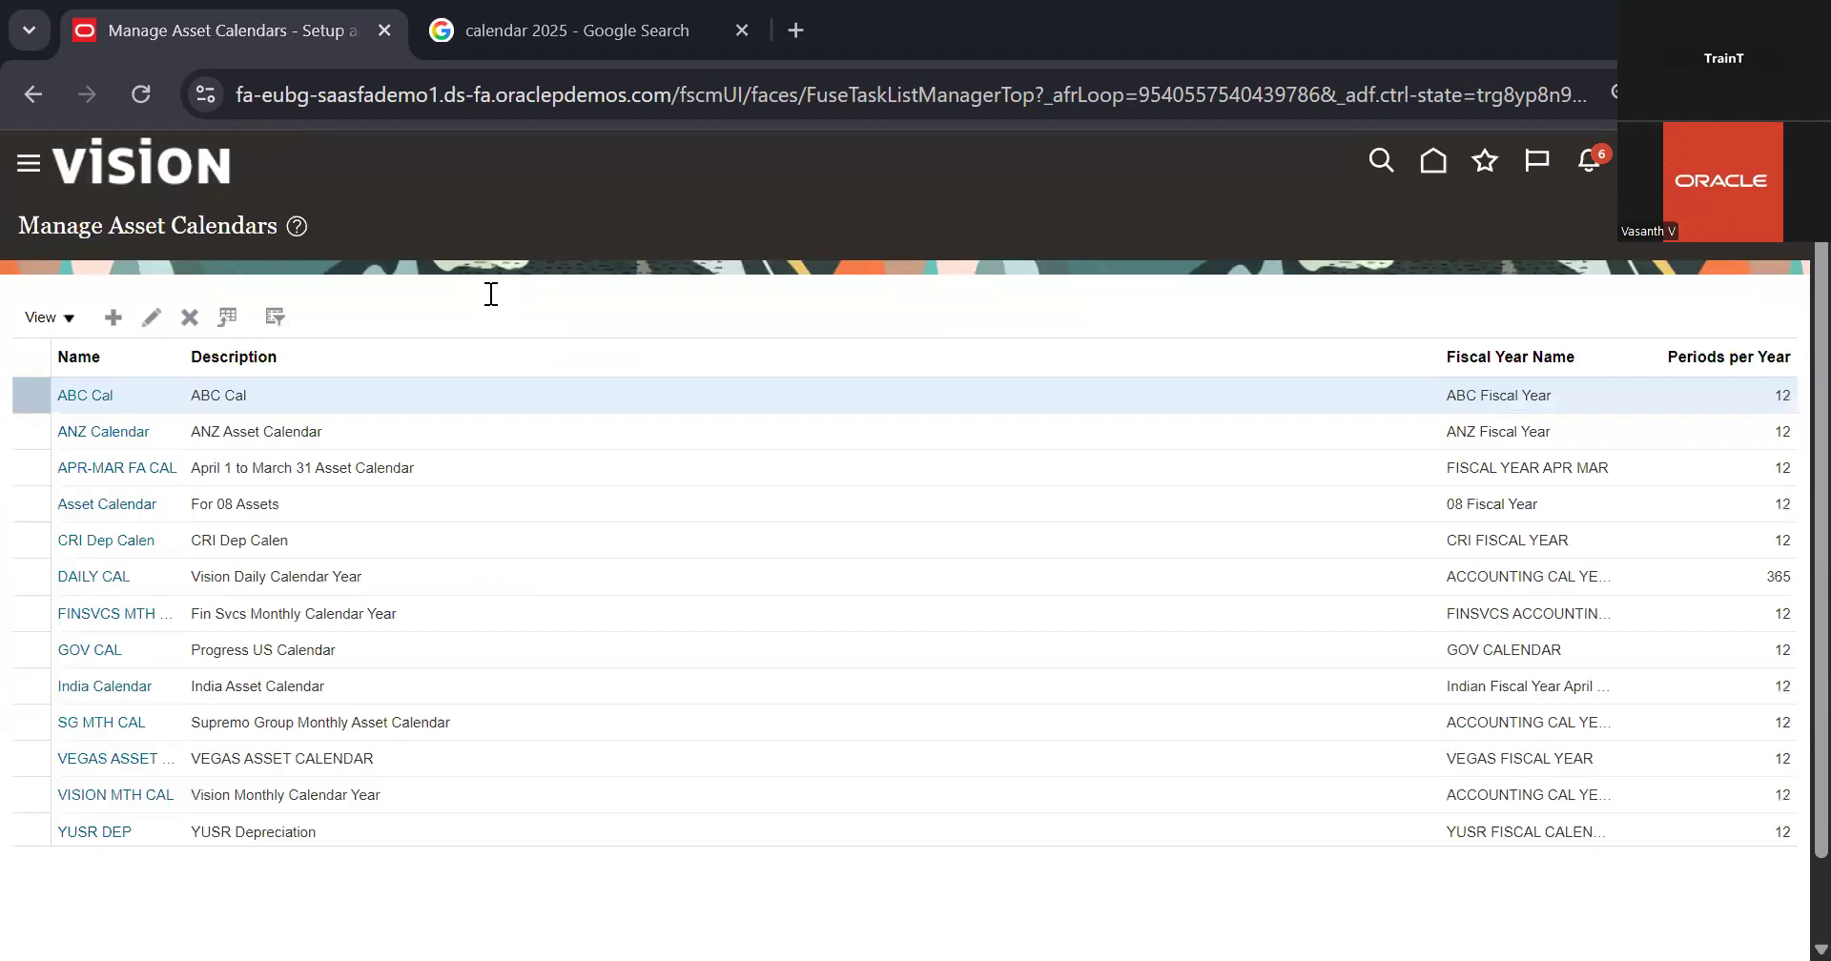
pyautogui.click(545, 315)
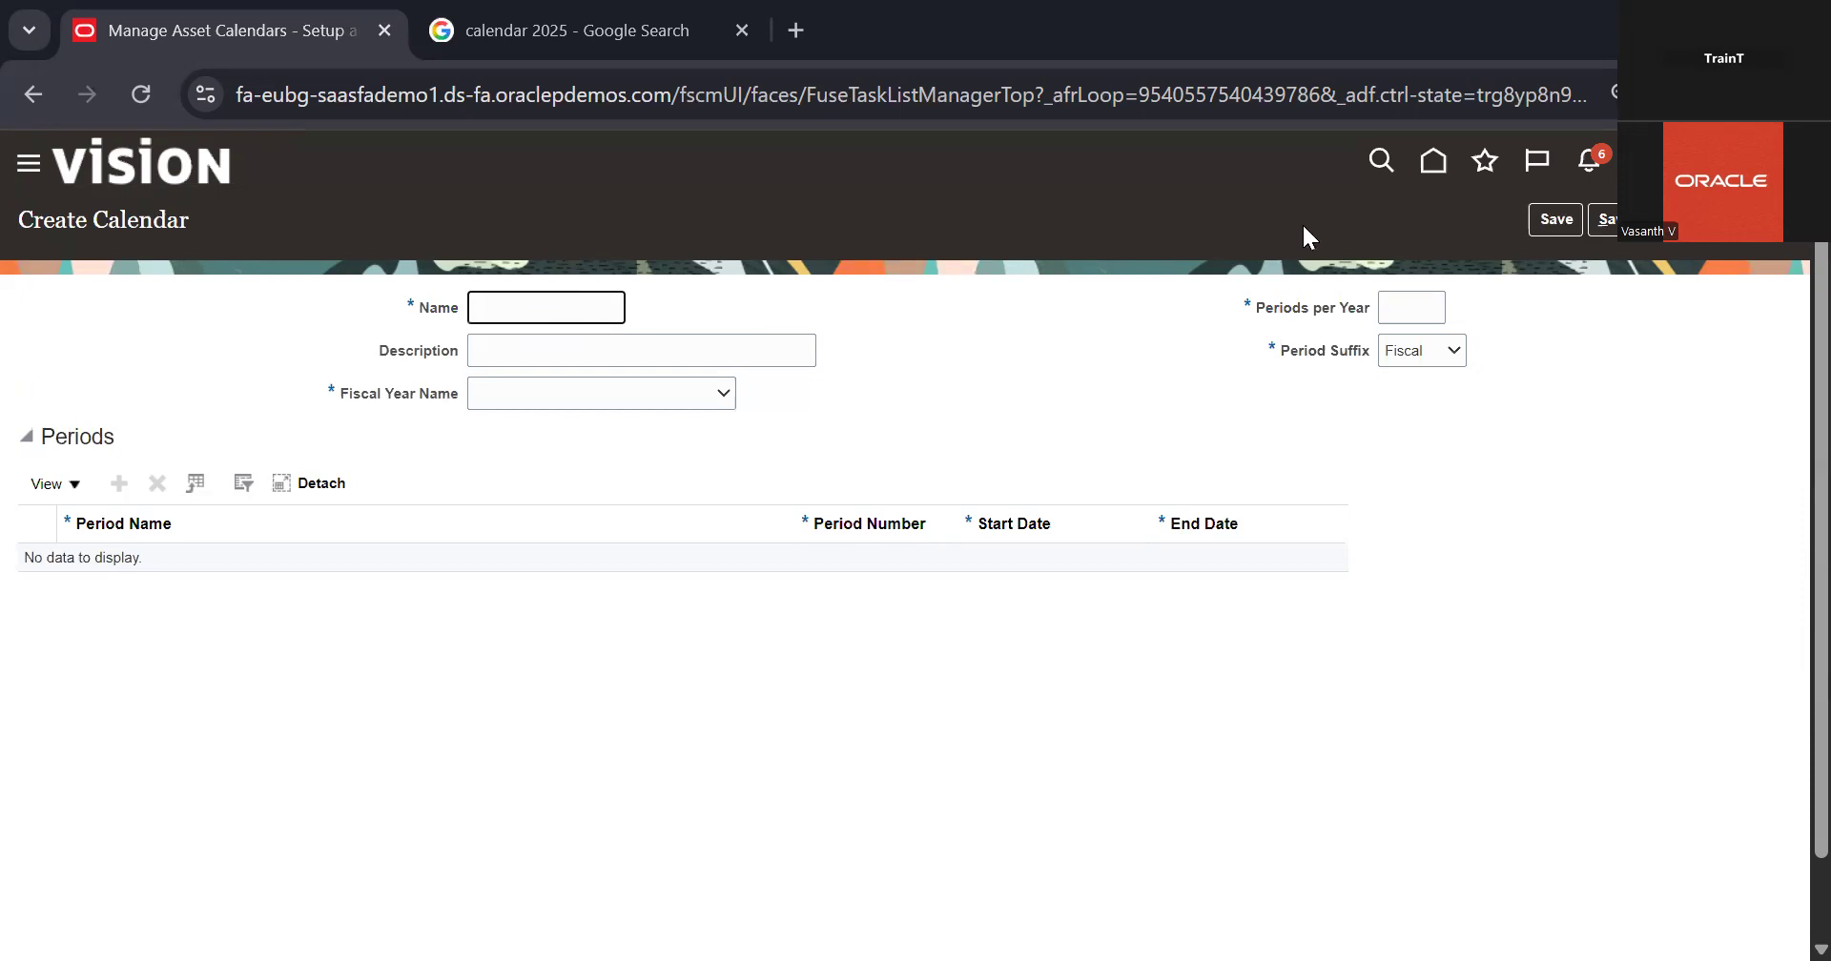
pyautogui.click(1755, 219)
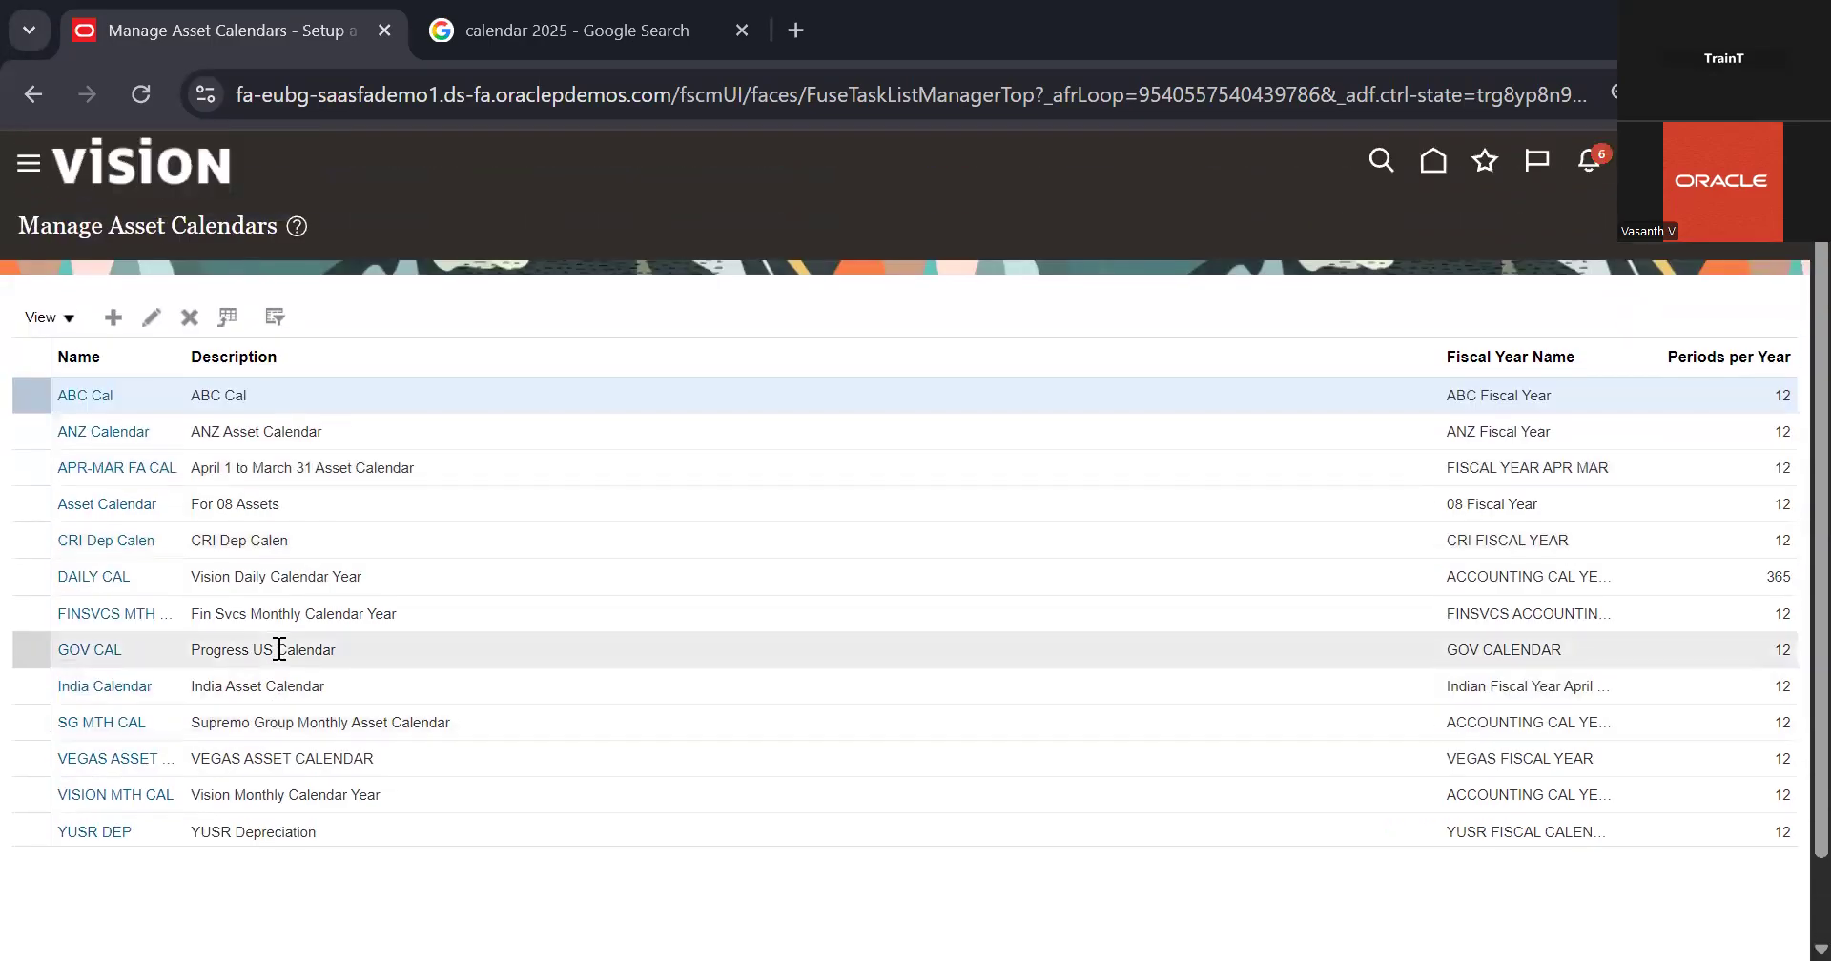
# Step: Open the existing Asset Calendar for editing, examine its fiscal year, periods per year and period dates, and return to the calendar list
pyautogui.click(229, 489)
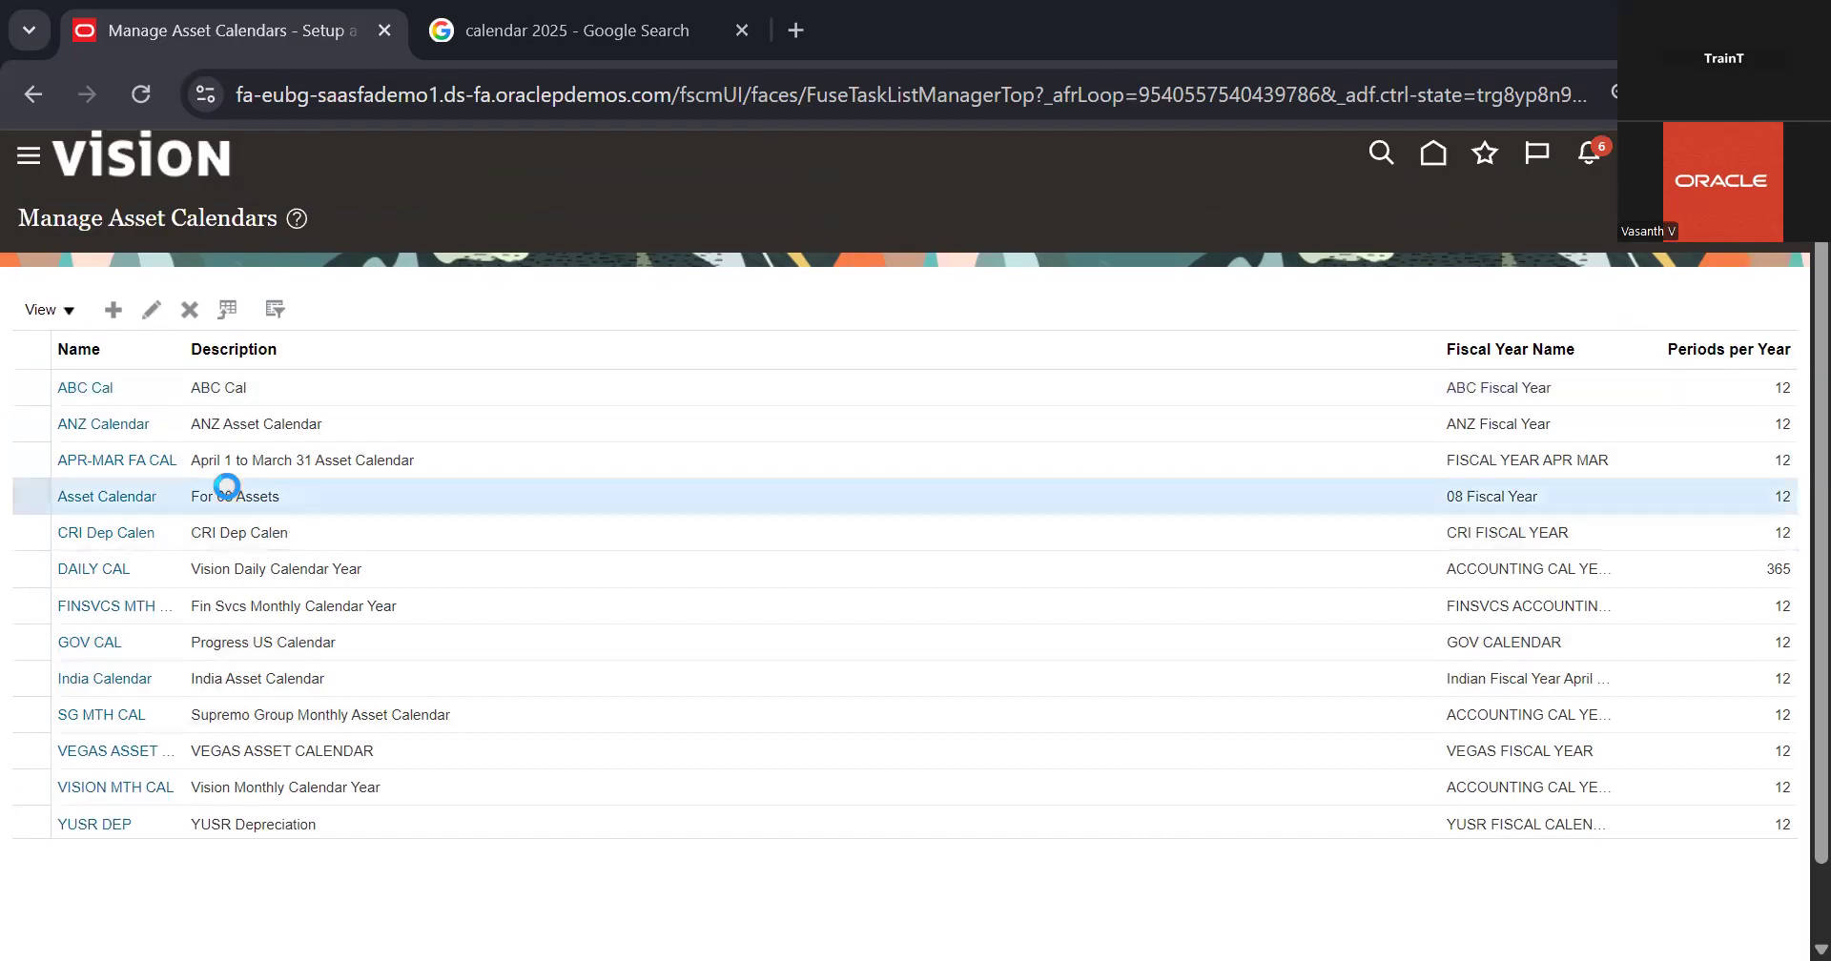
pyautogui.click(150, 309)
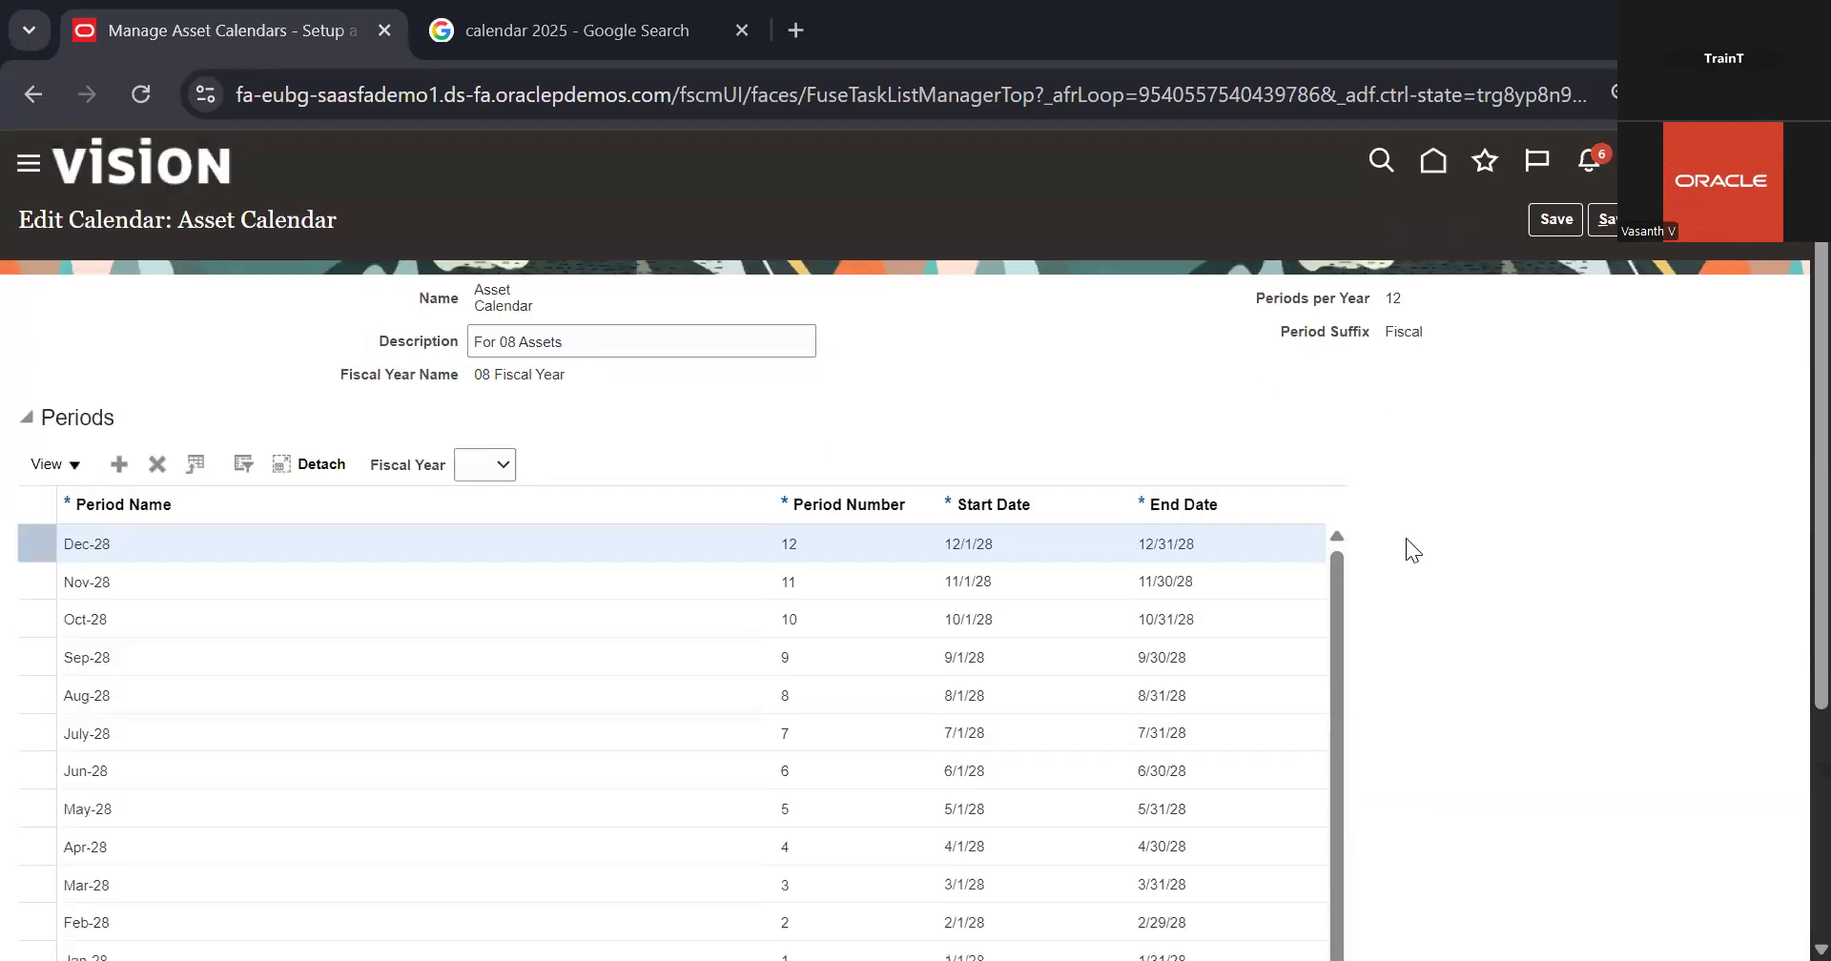
pyautogui.scroll(-4, 927, 332)
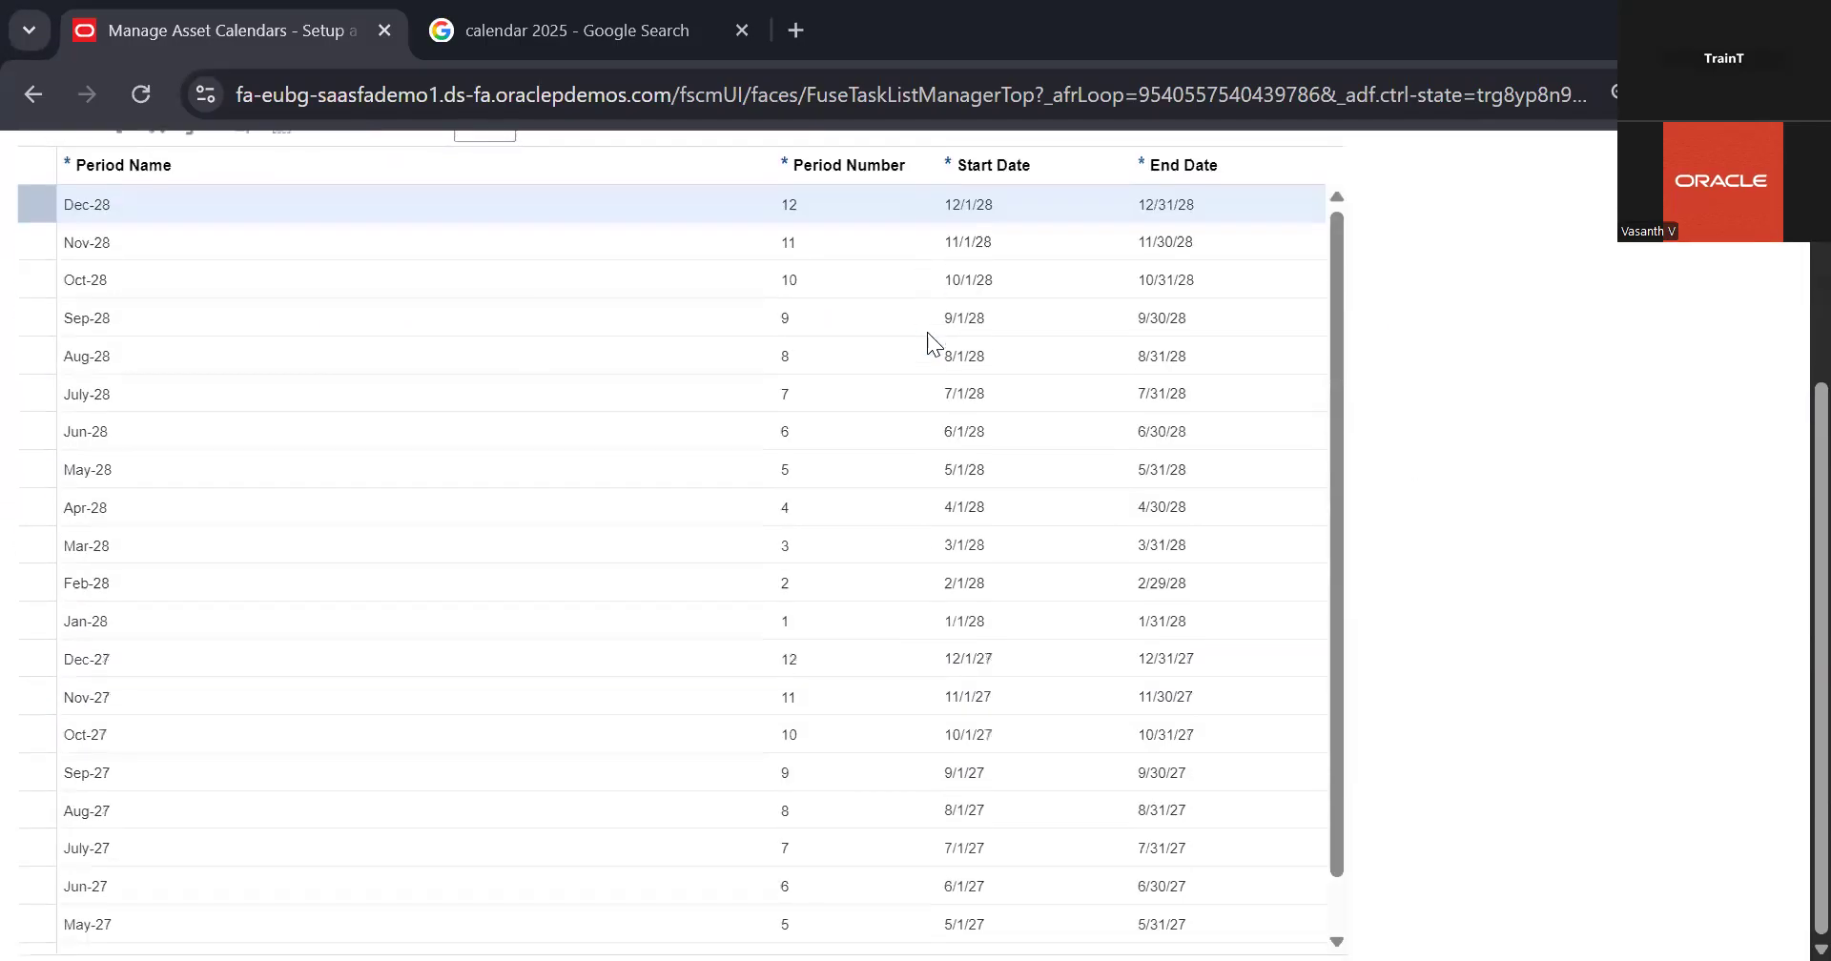
pyautogui.scroll(4, 927, 332)
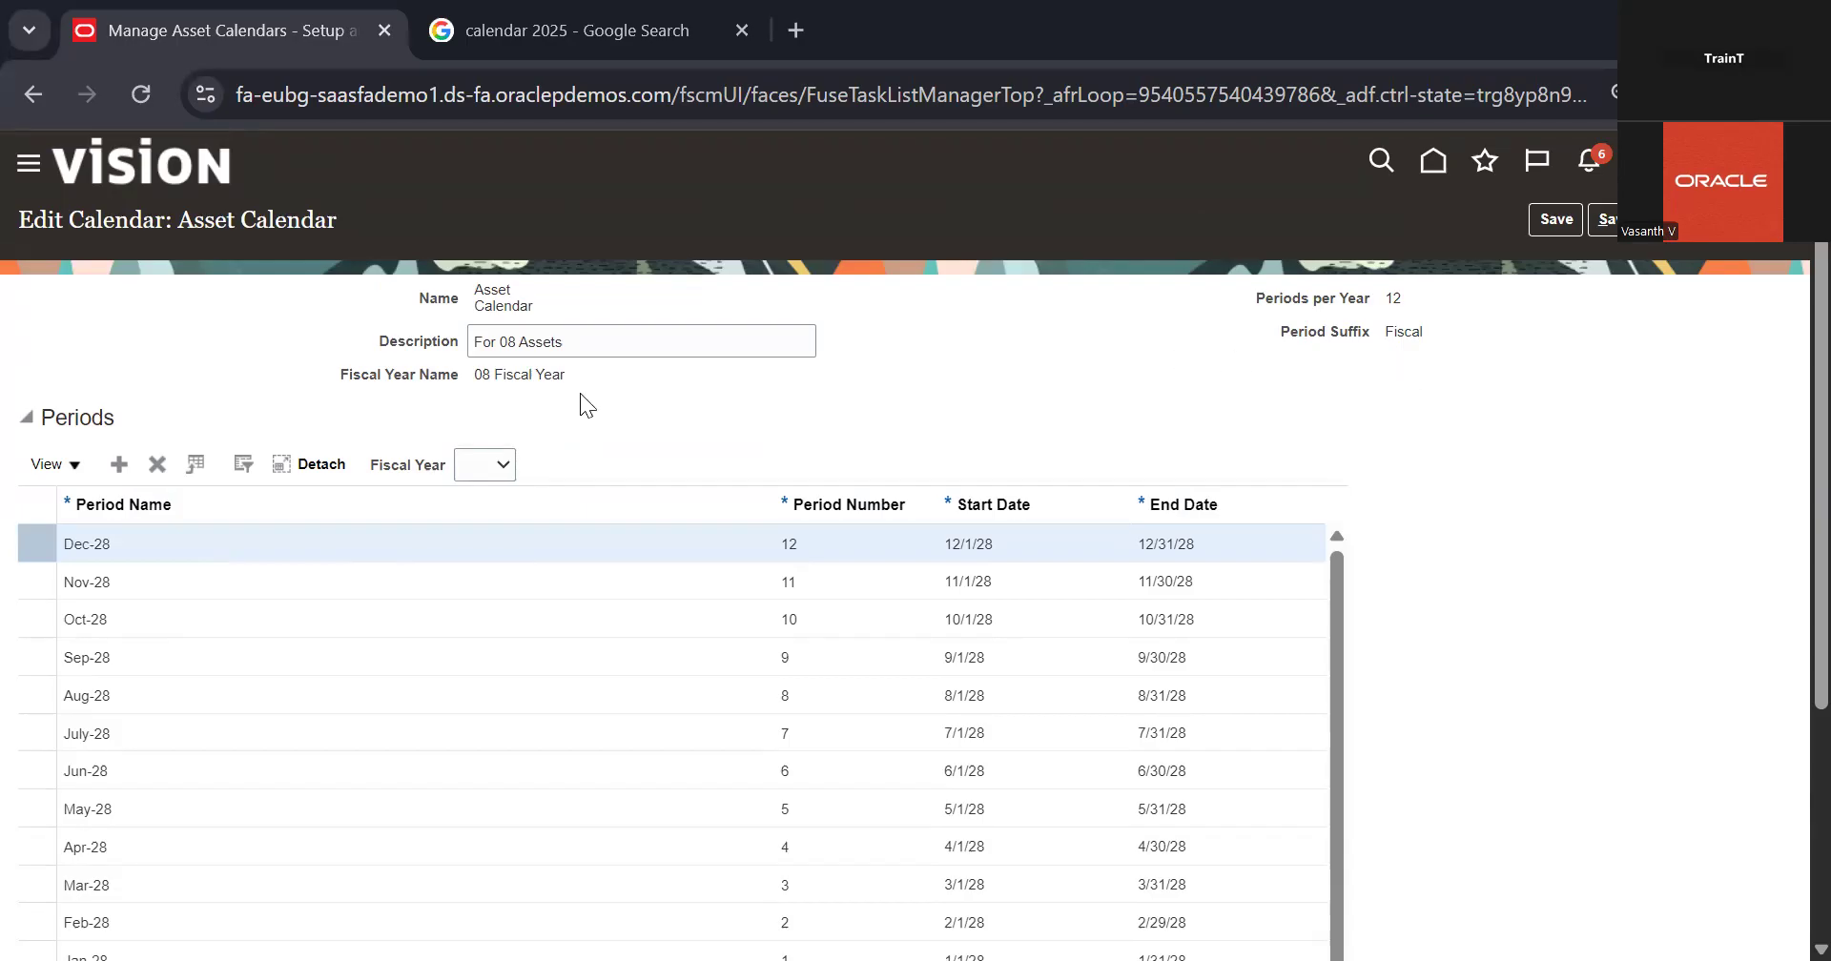
pyautogui.scroll(-2, 1467, 264)
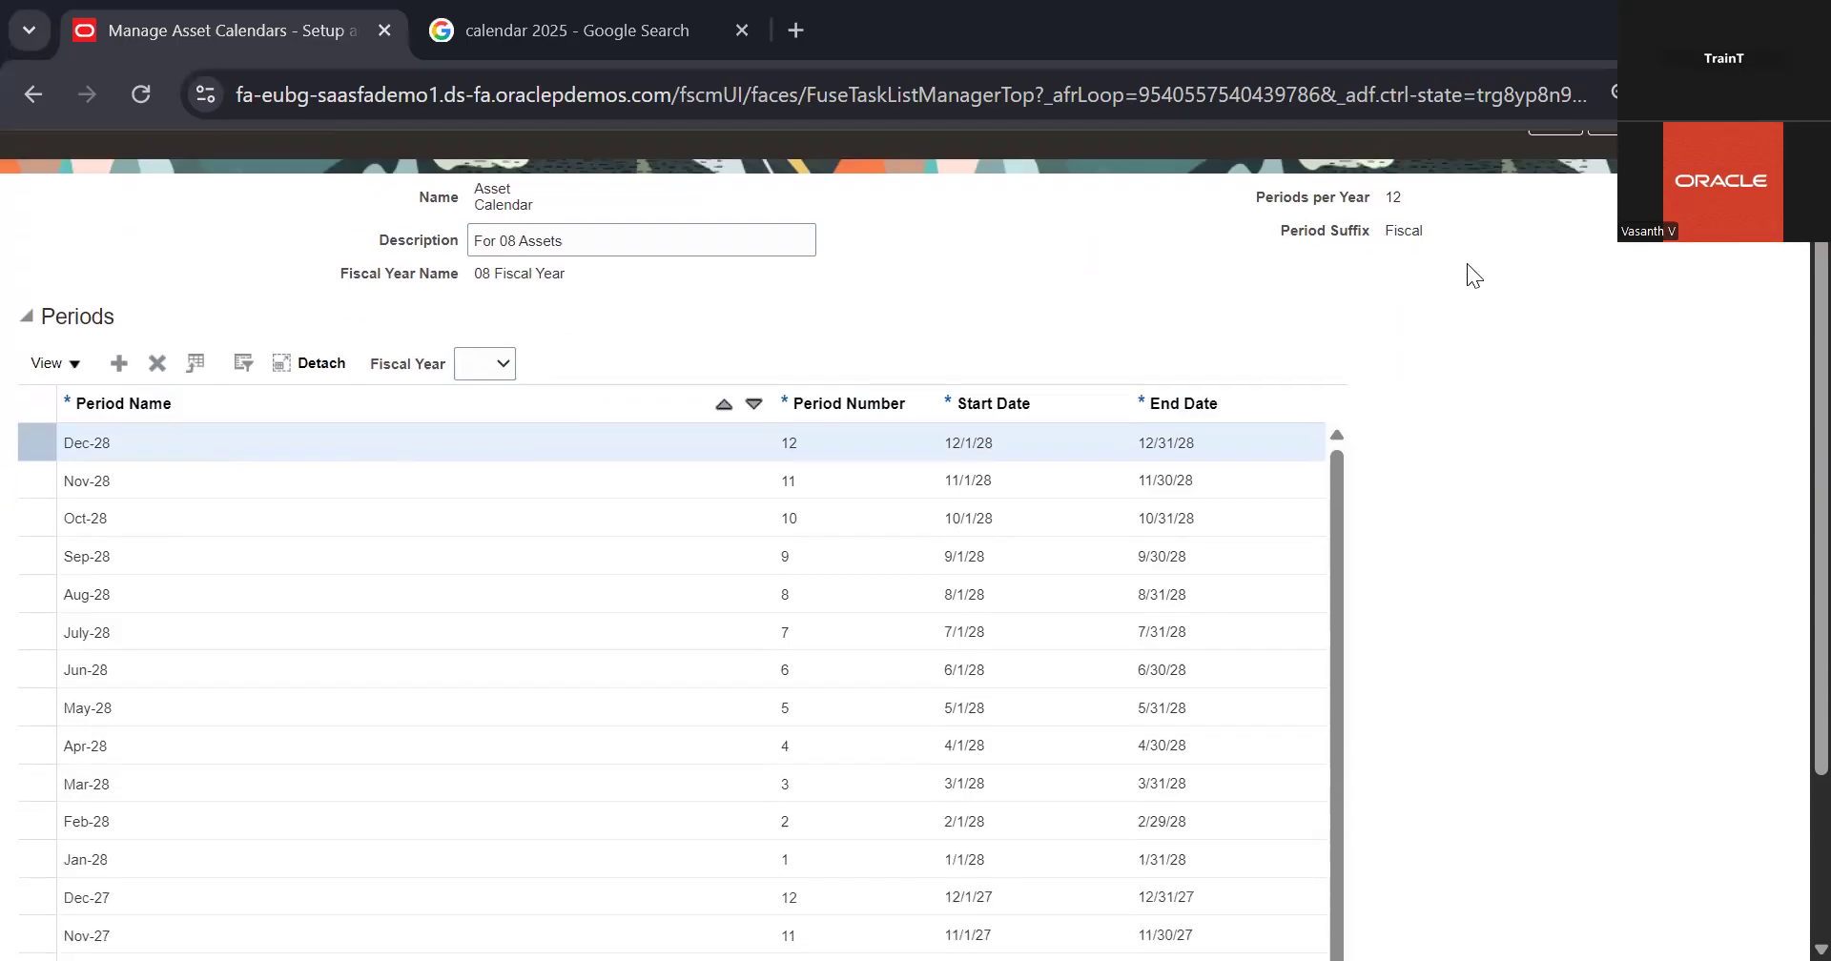
pyautogui.scroll(2, 1645, 246)
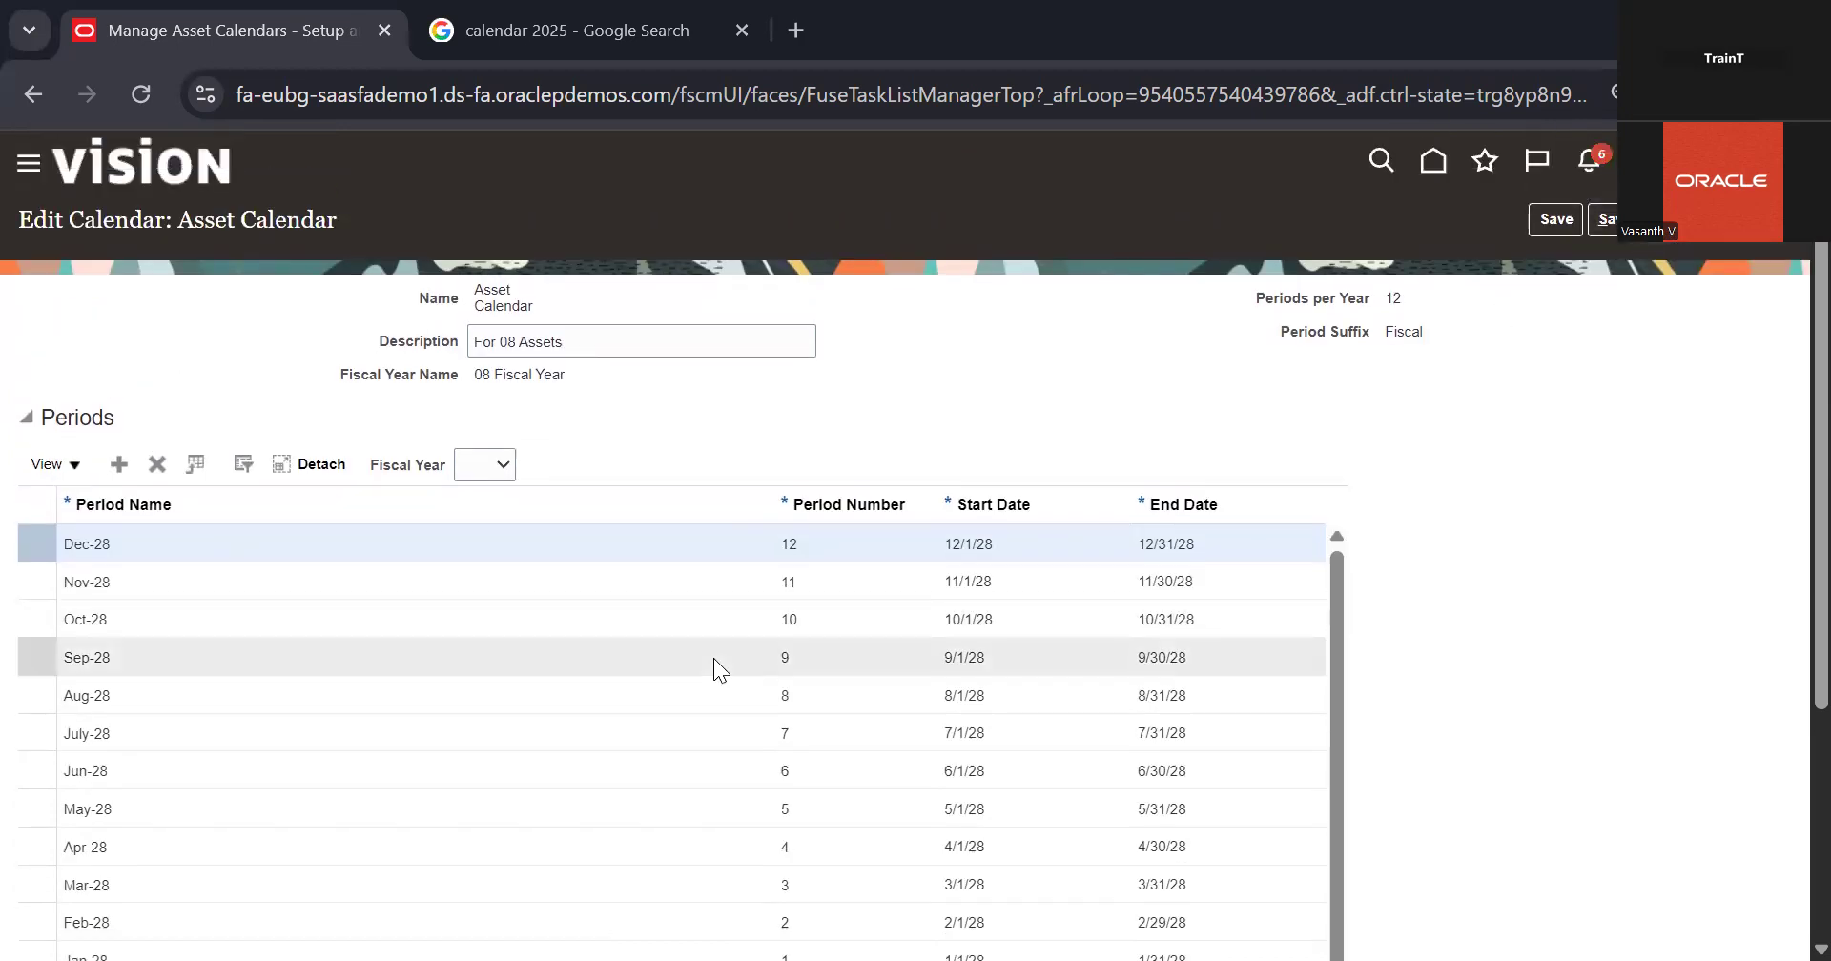
pyautogui.scroll(-3, 816, 656)
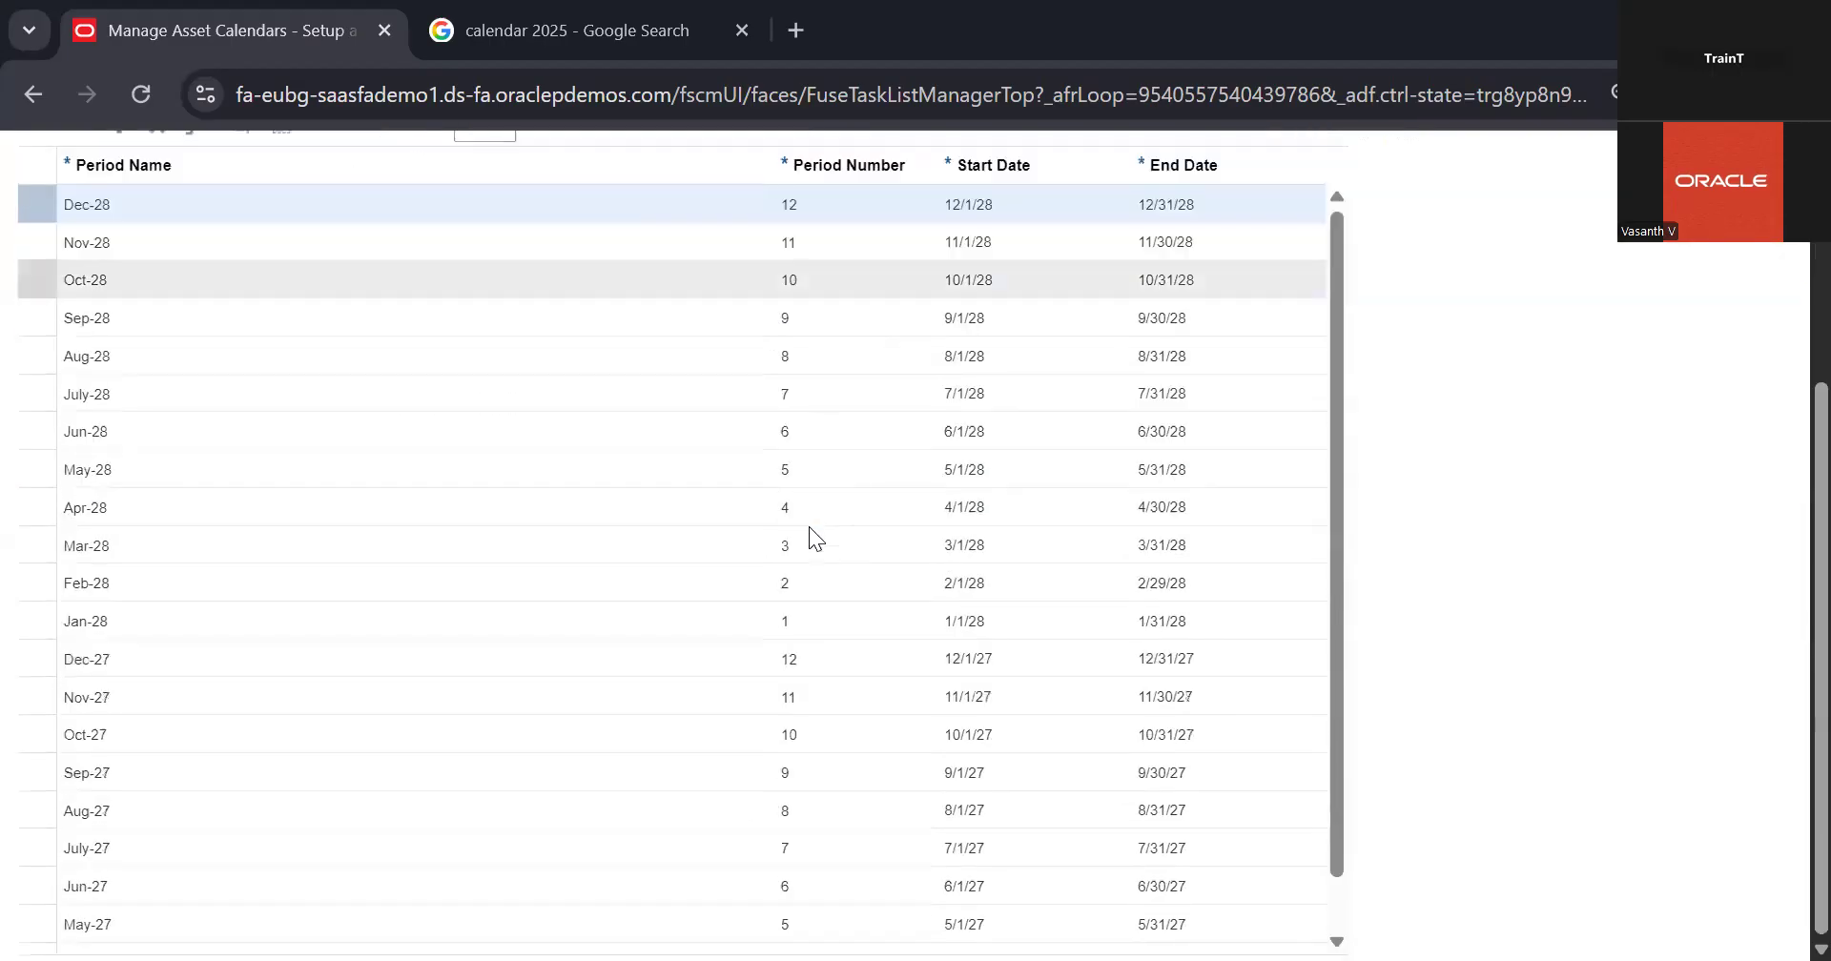
pyautogui.scroll(3, 808, 527)
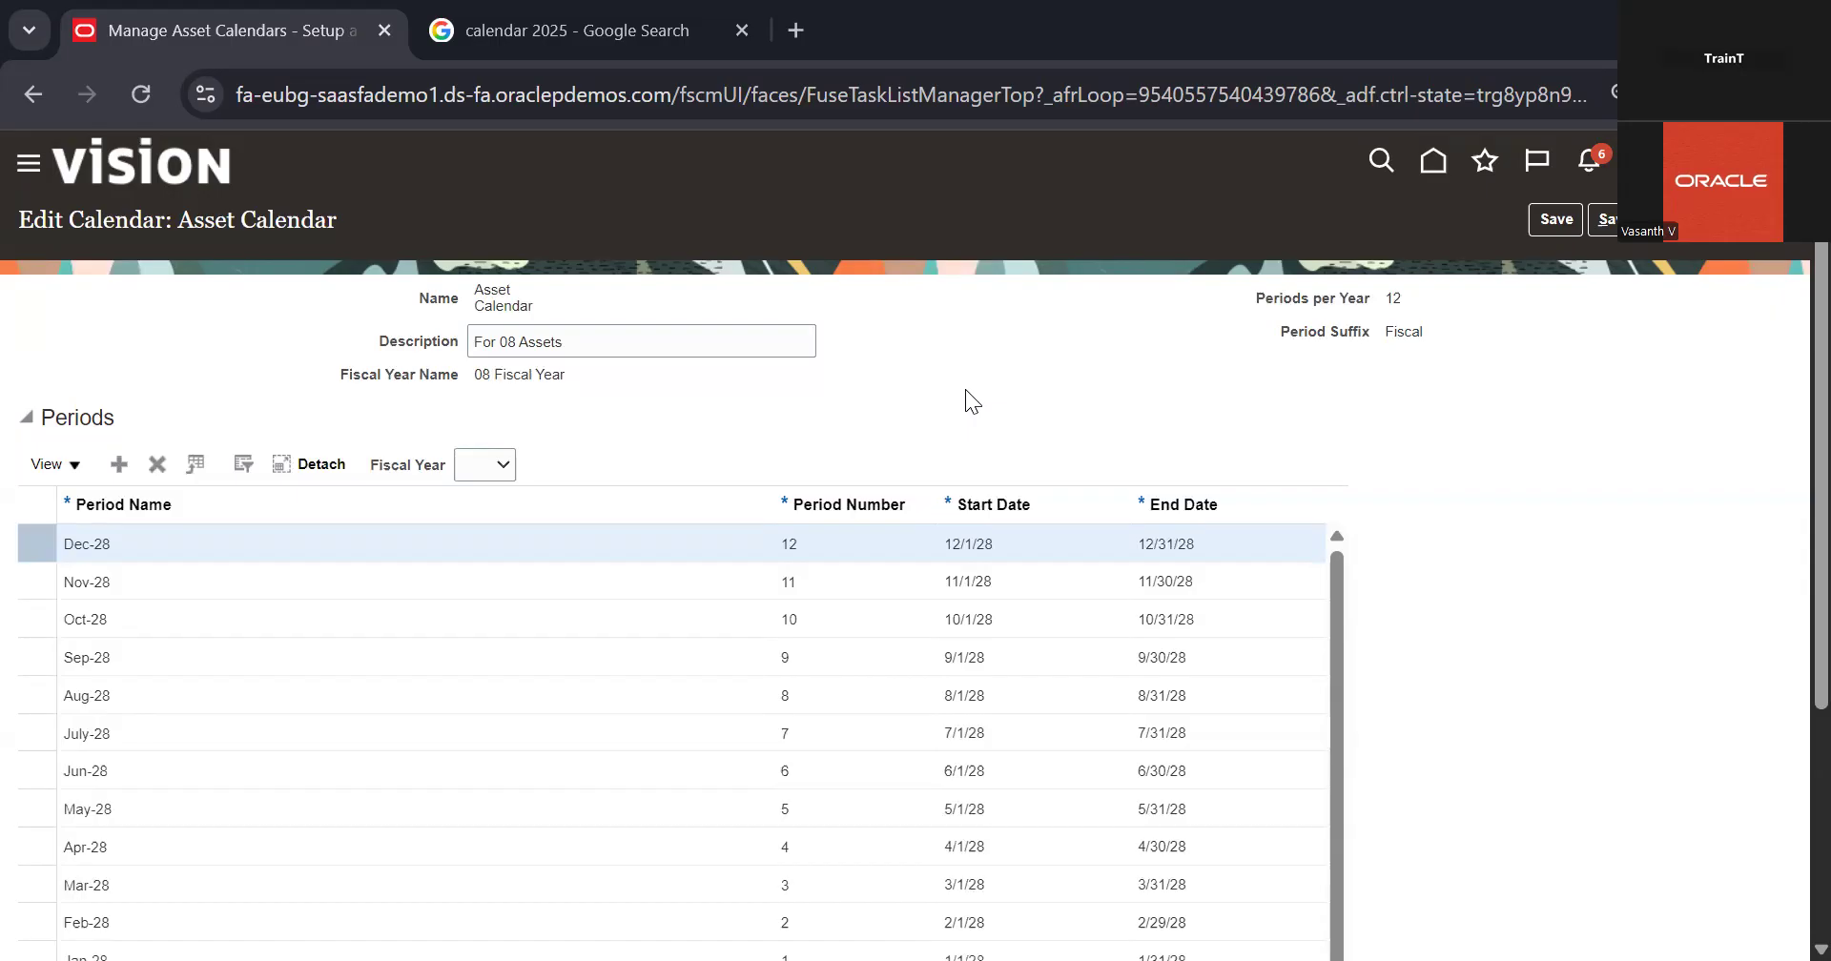
pyautogui.scroll(-1, 975, 404)
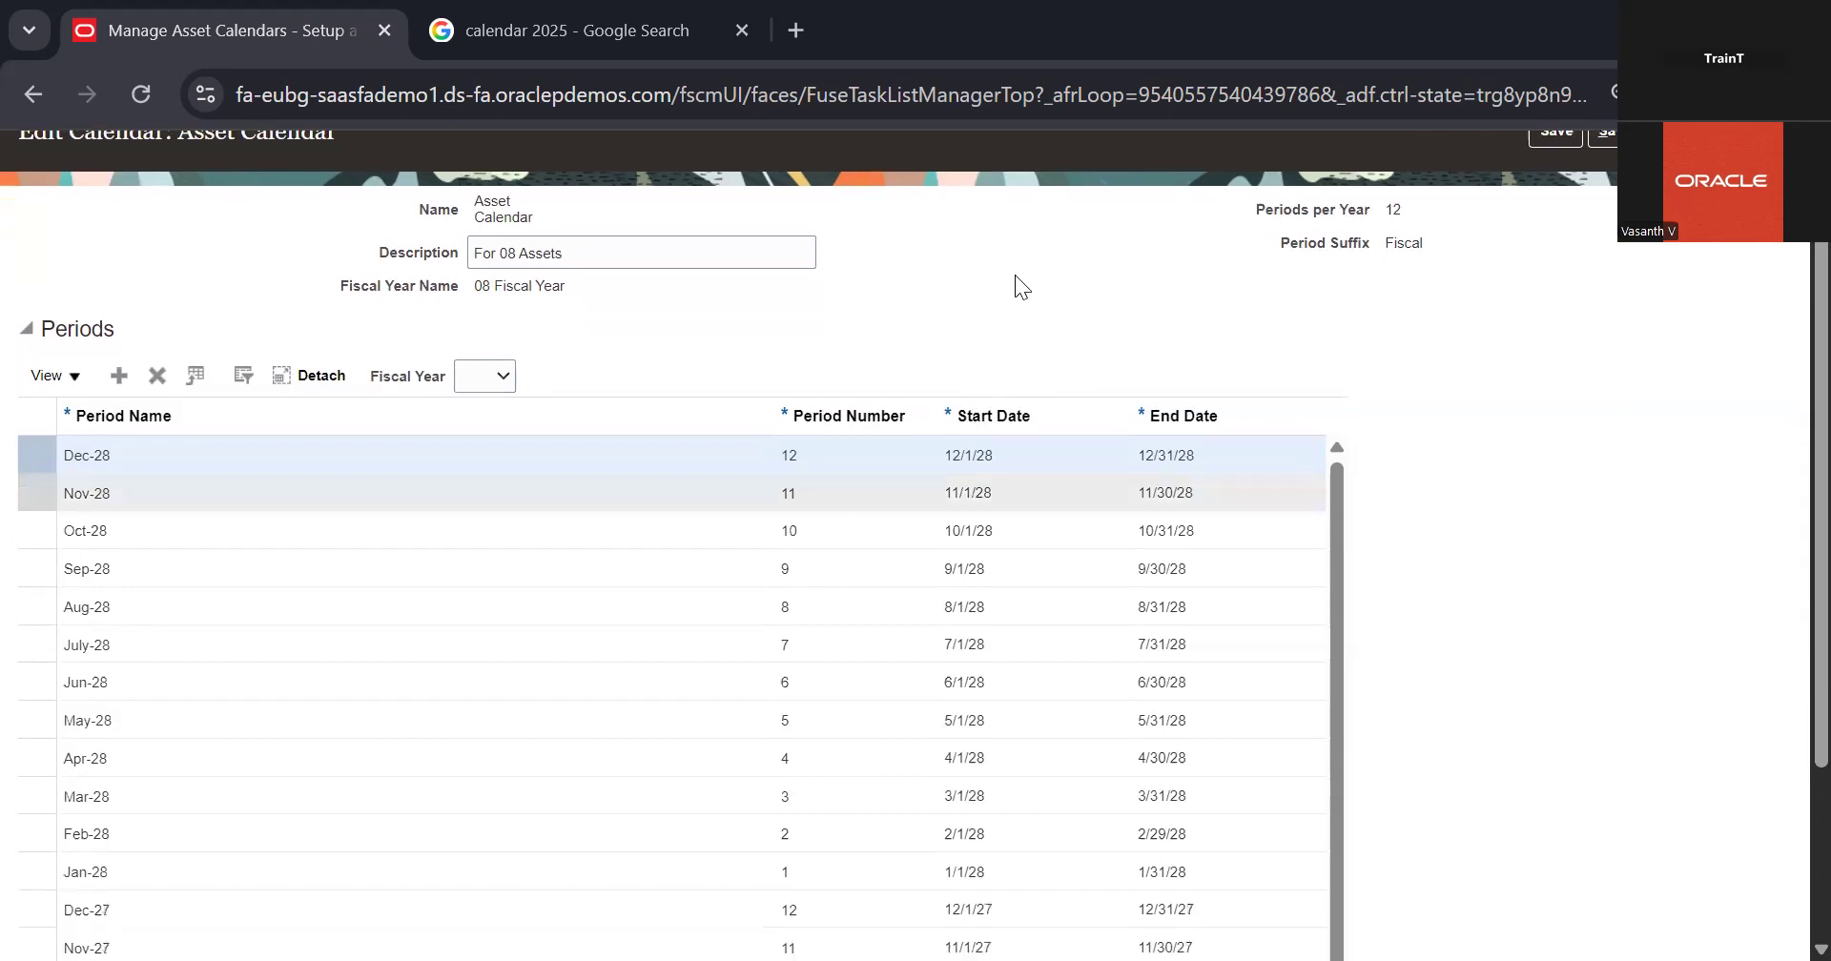
pyautogui.scroll(1, 1015, 275)
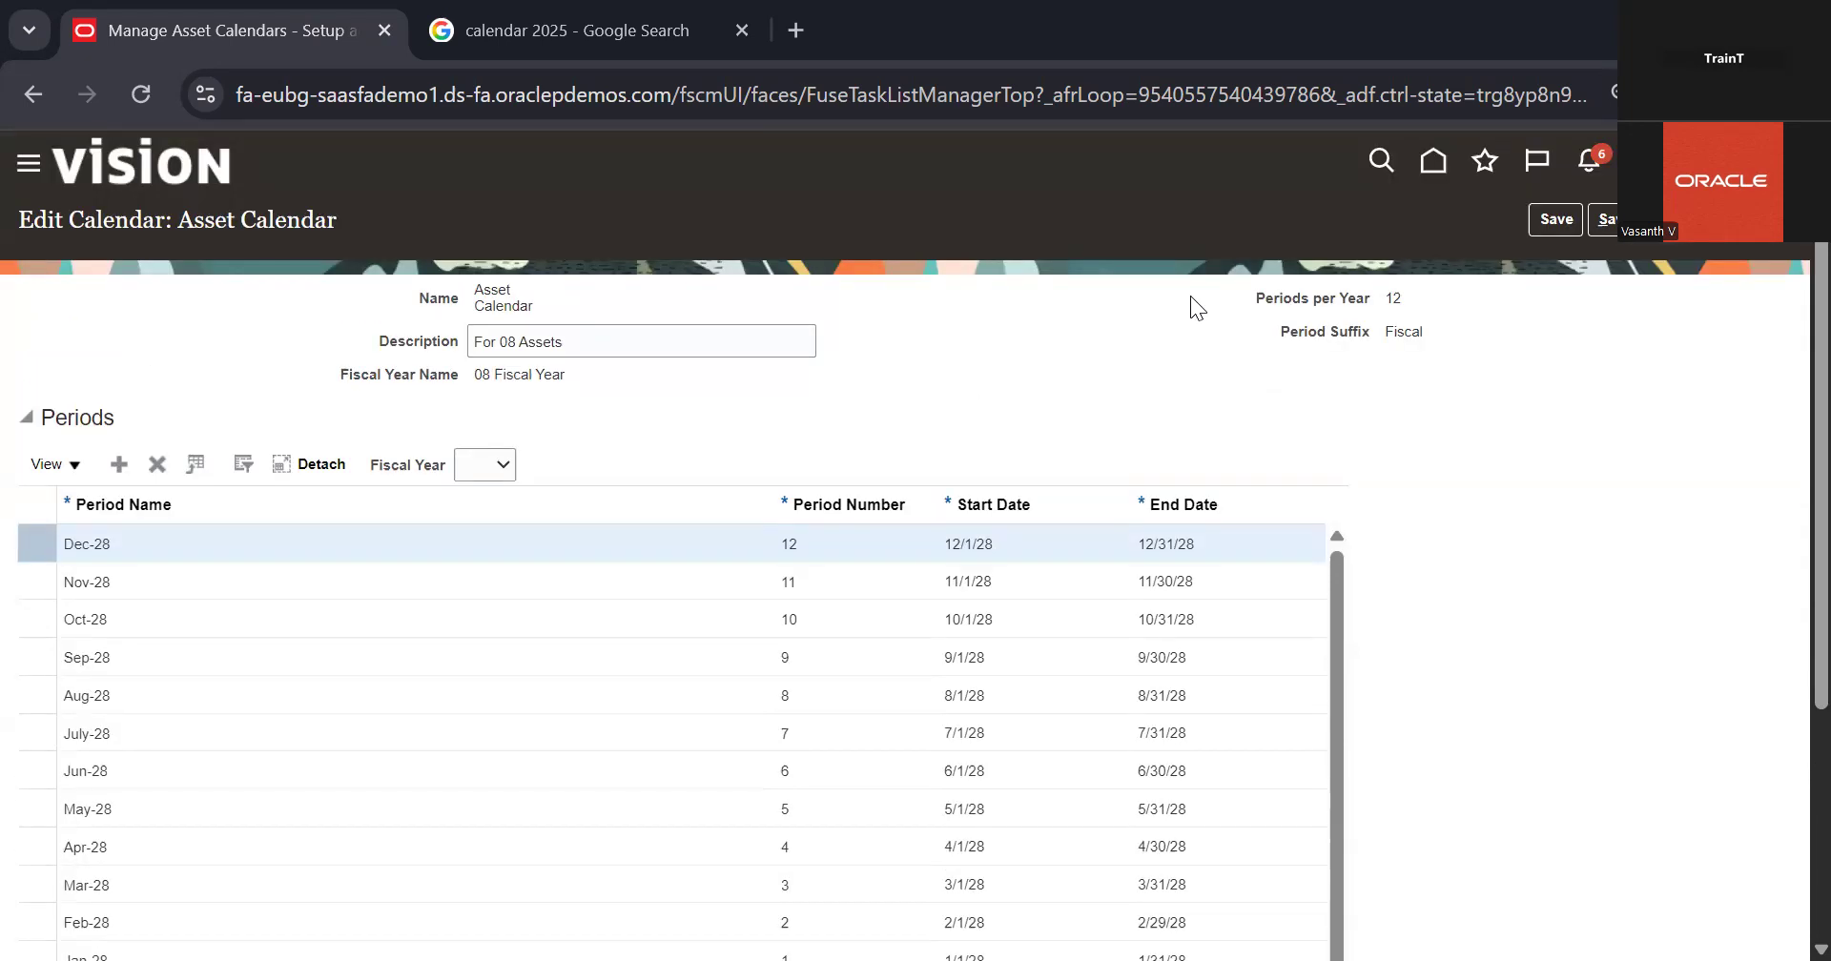
pyautogui.scroll(-3, 896, 653)
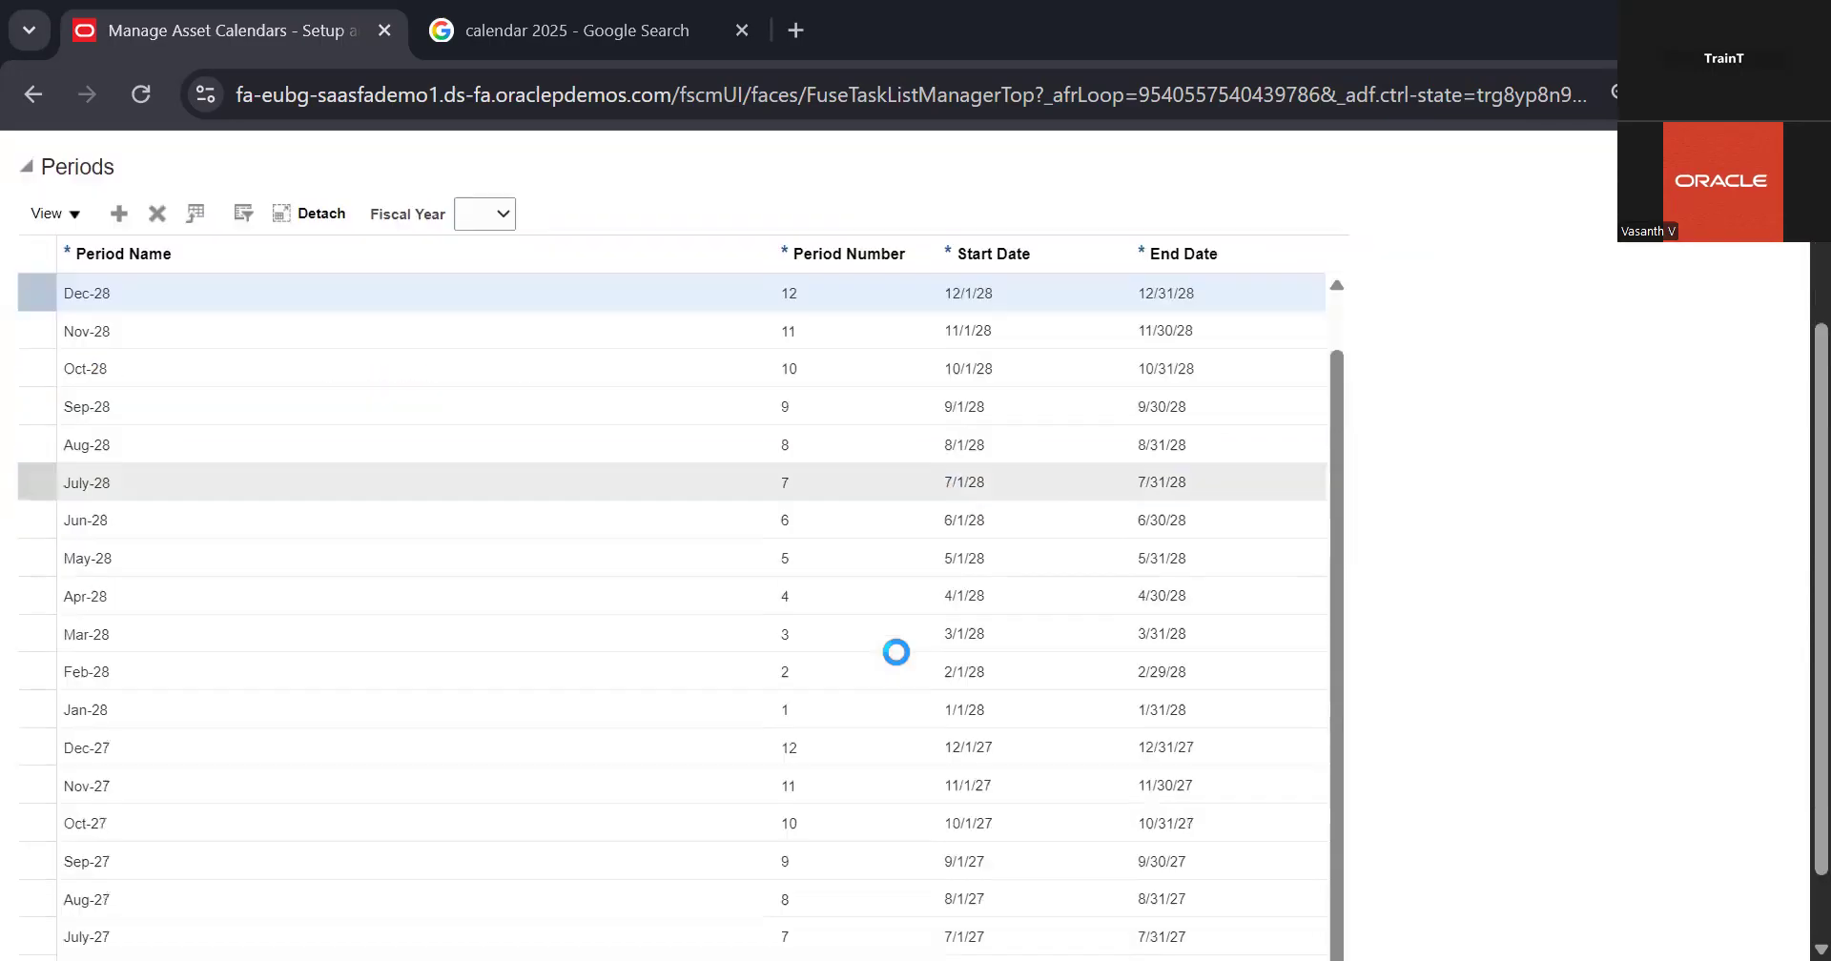
pyautogui.scroll(-7, 897, 652)
pyautogui.scroll(4, 899, 478)
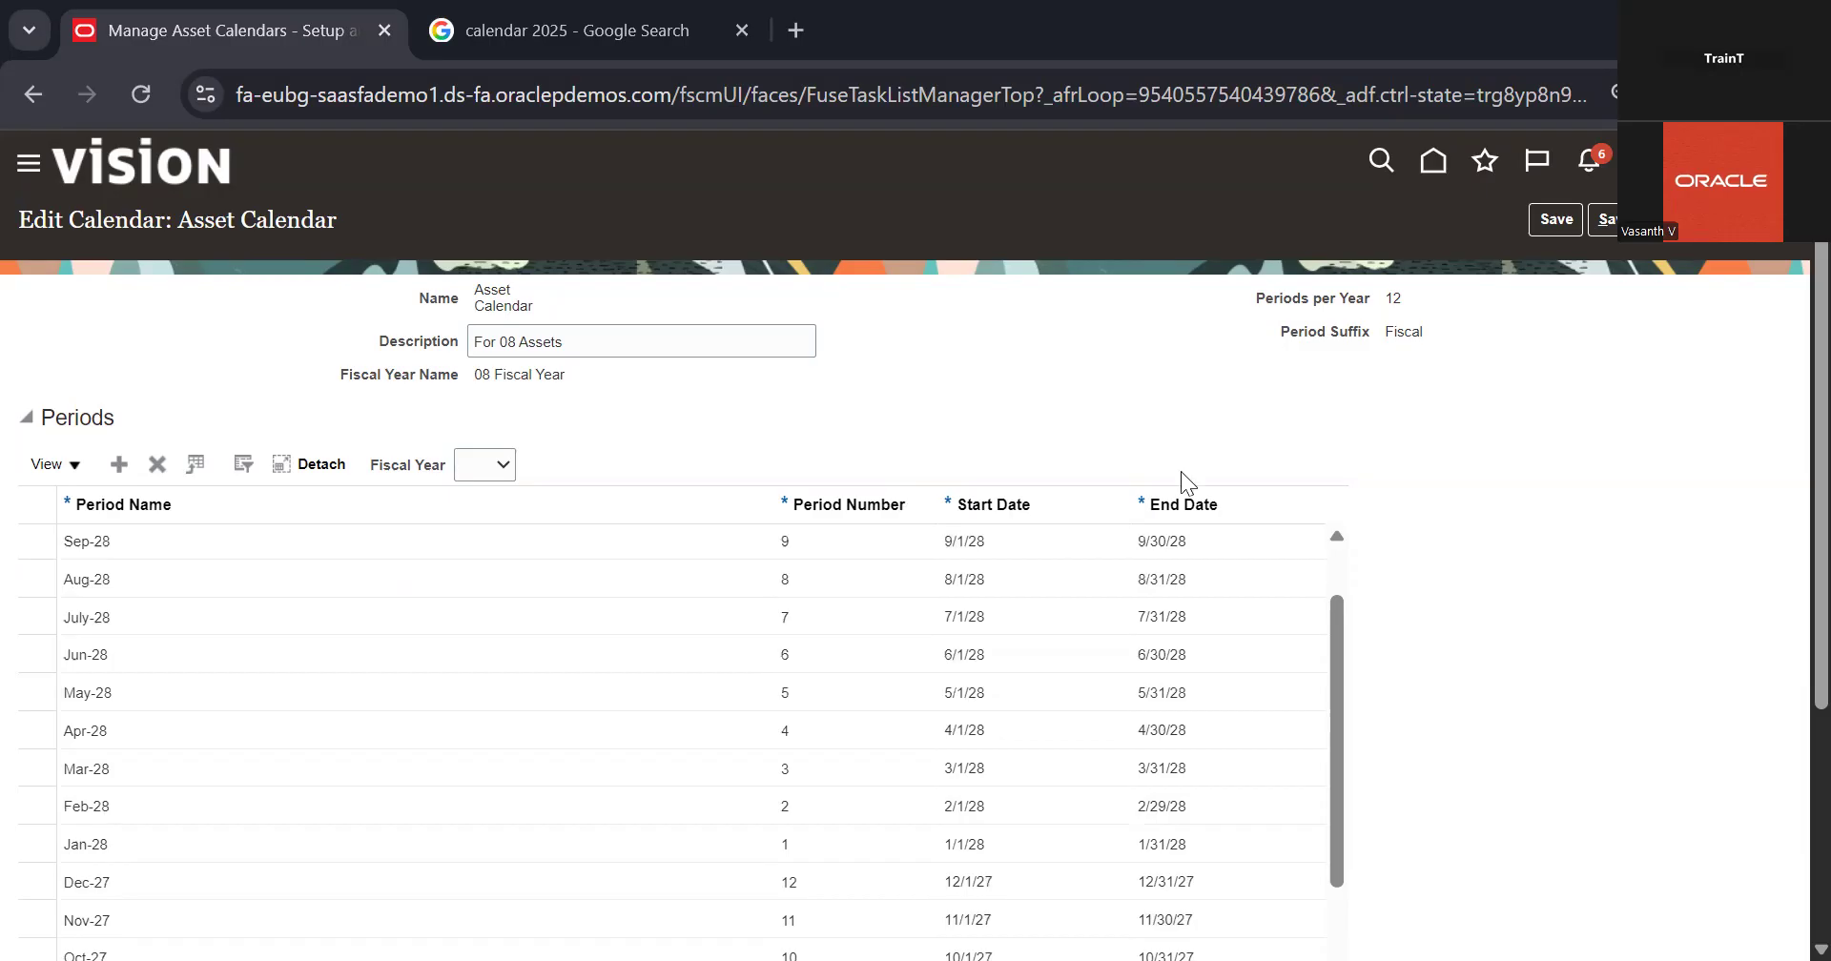
pyautogui.moveTo(1111, 511)
pyautogui.scroll(-3, 1340, 442)
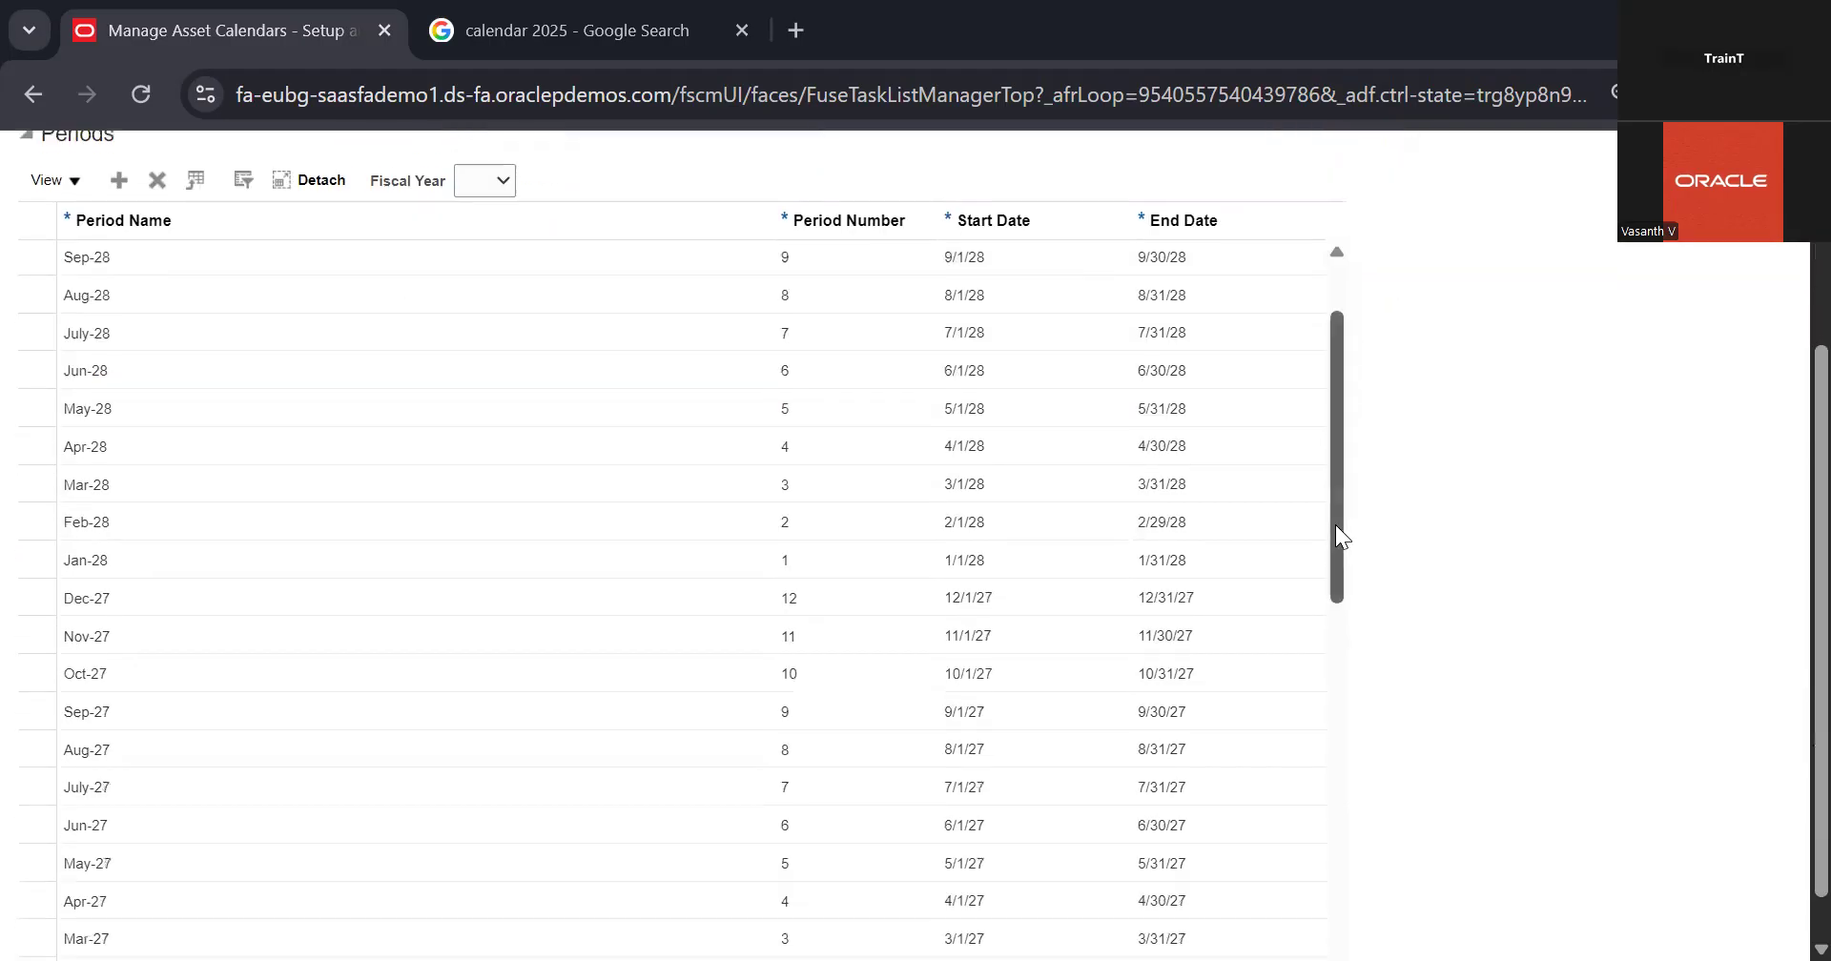
pyautogui.scroll(-2, 1336, 524)
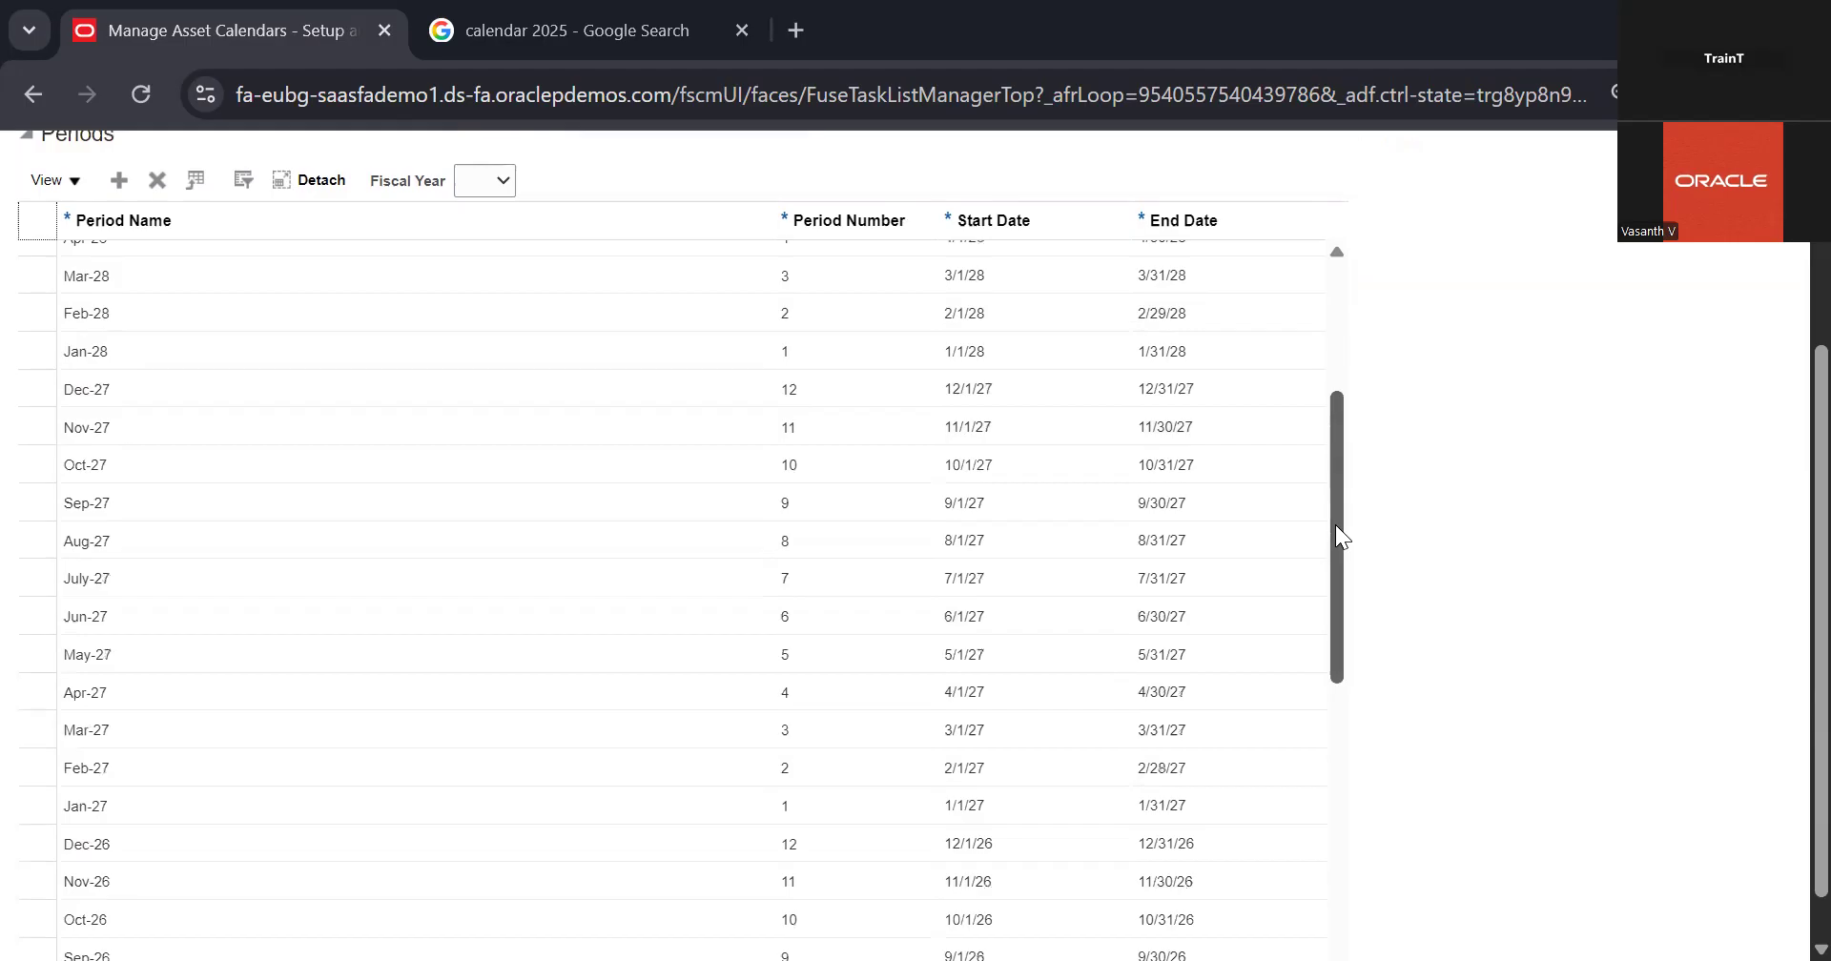
pyautogui.scroll(5, 777, 506)
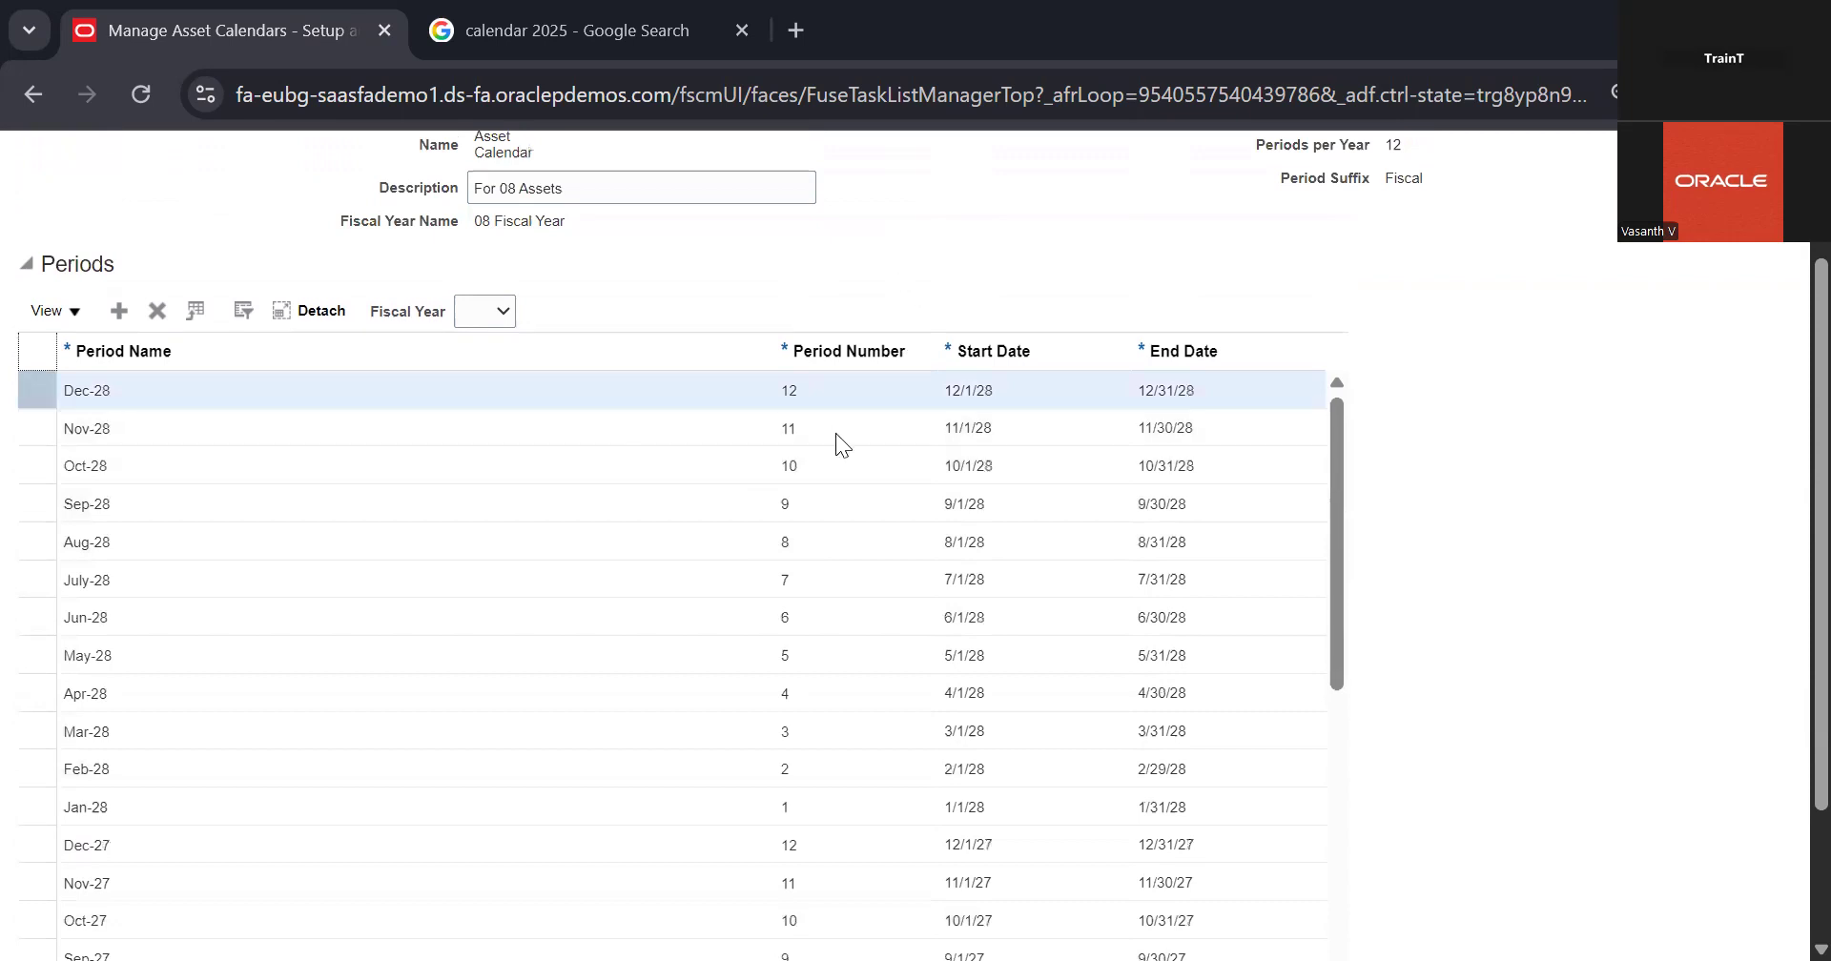
pyautogui.scroll(3, 1604, 292)
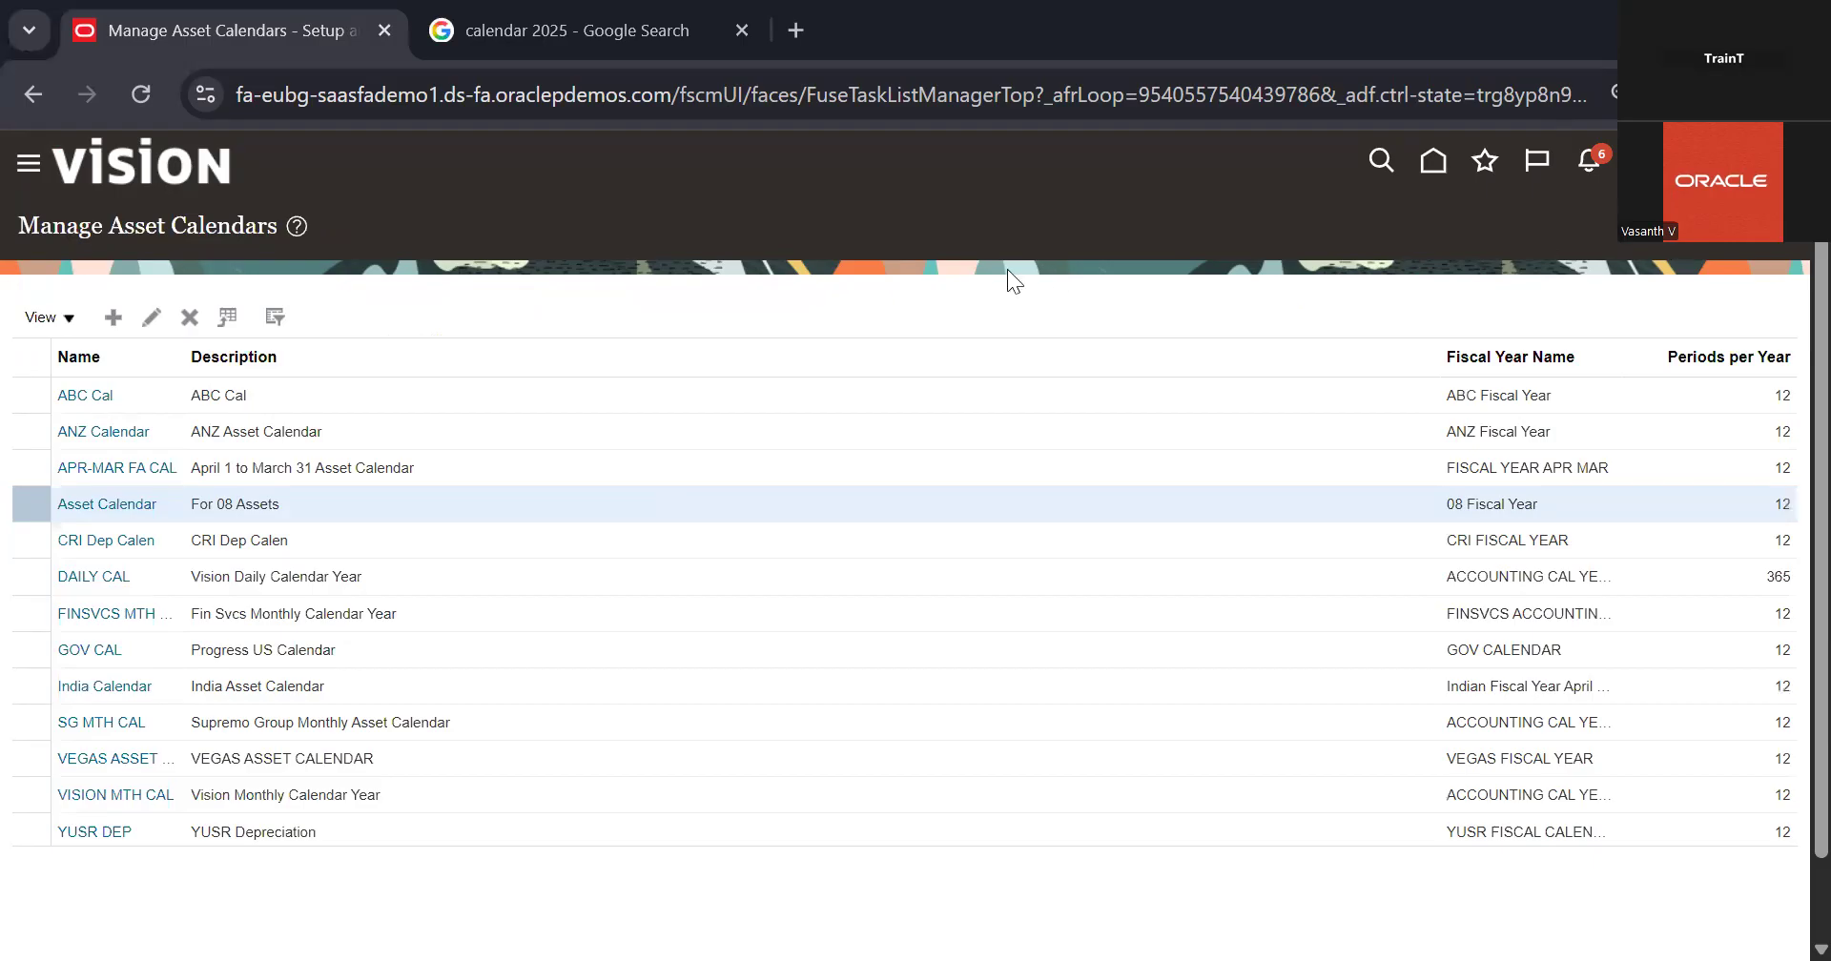
# Step: Start creating a new asset calendar and name it 08 Calendar
pyautogui.click(113, 318)
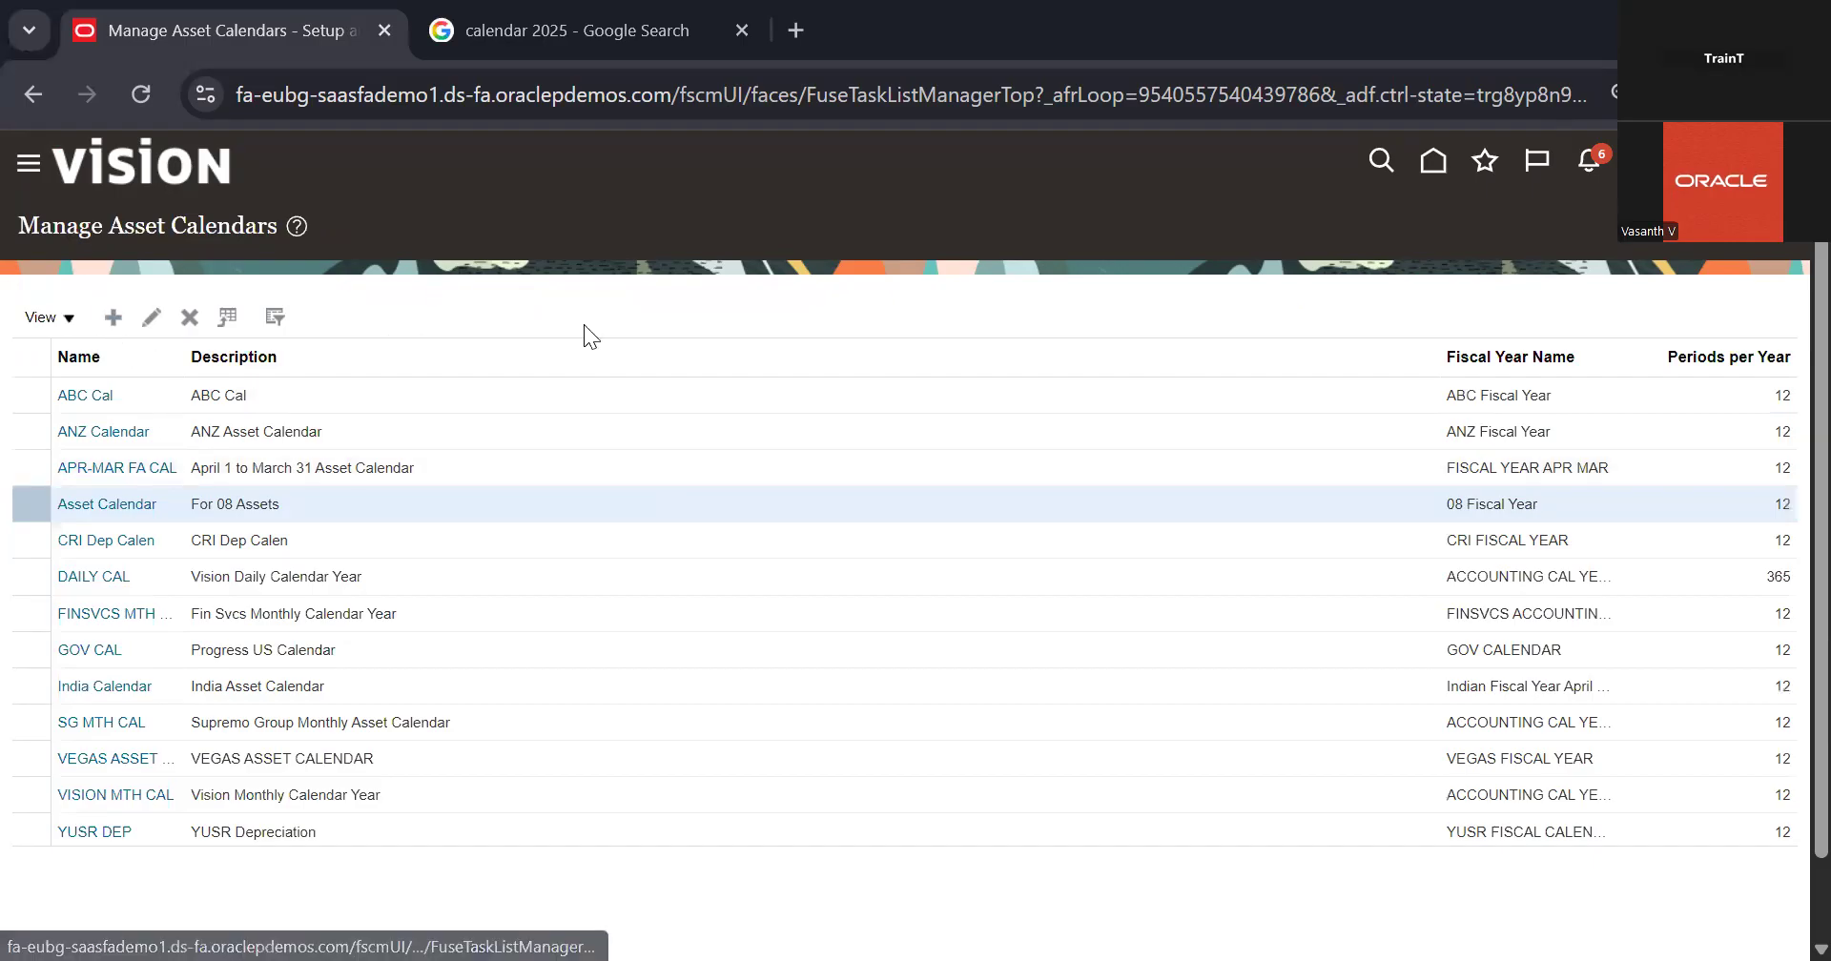
pyautogui.click(591, 321)
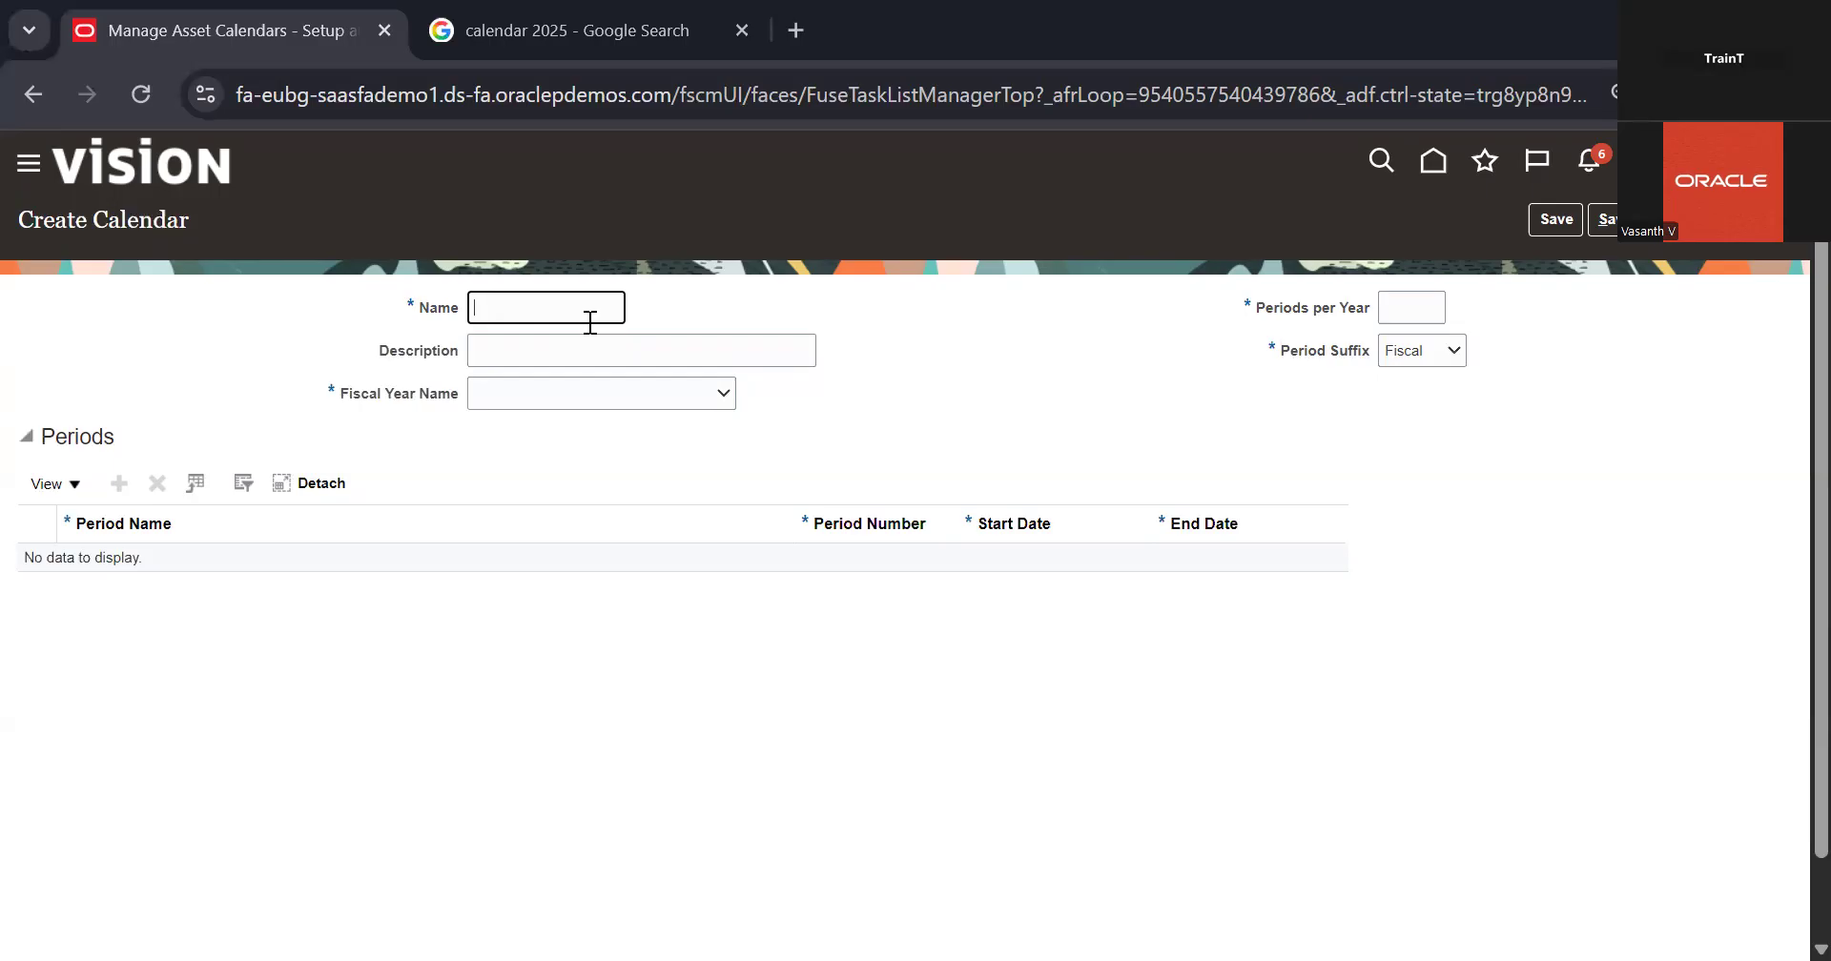
pyautogui.write('08 Calendar')
pyautogui.click(631, 357)
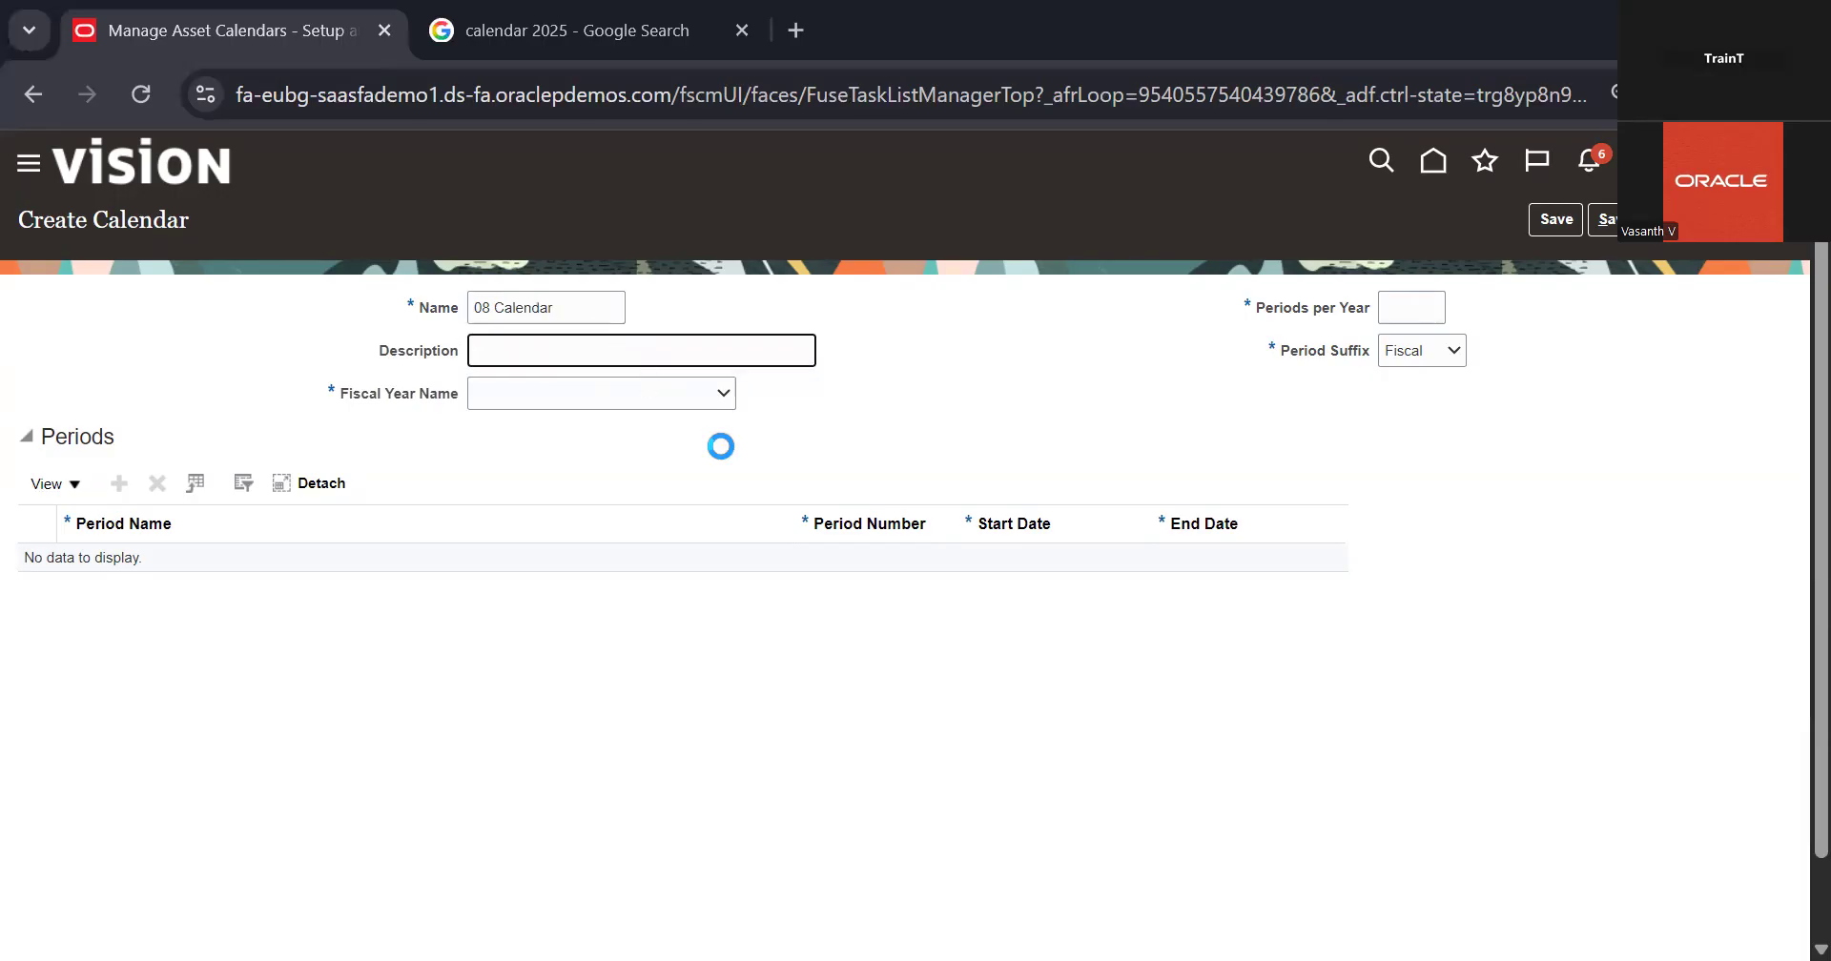
# Step: Assign 08 Fiscal Year to the new calendar and set its periods per year to 12
pyautogui.click(722, 394)
pyautogui.click(564, 721)
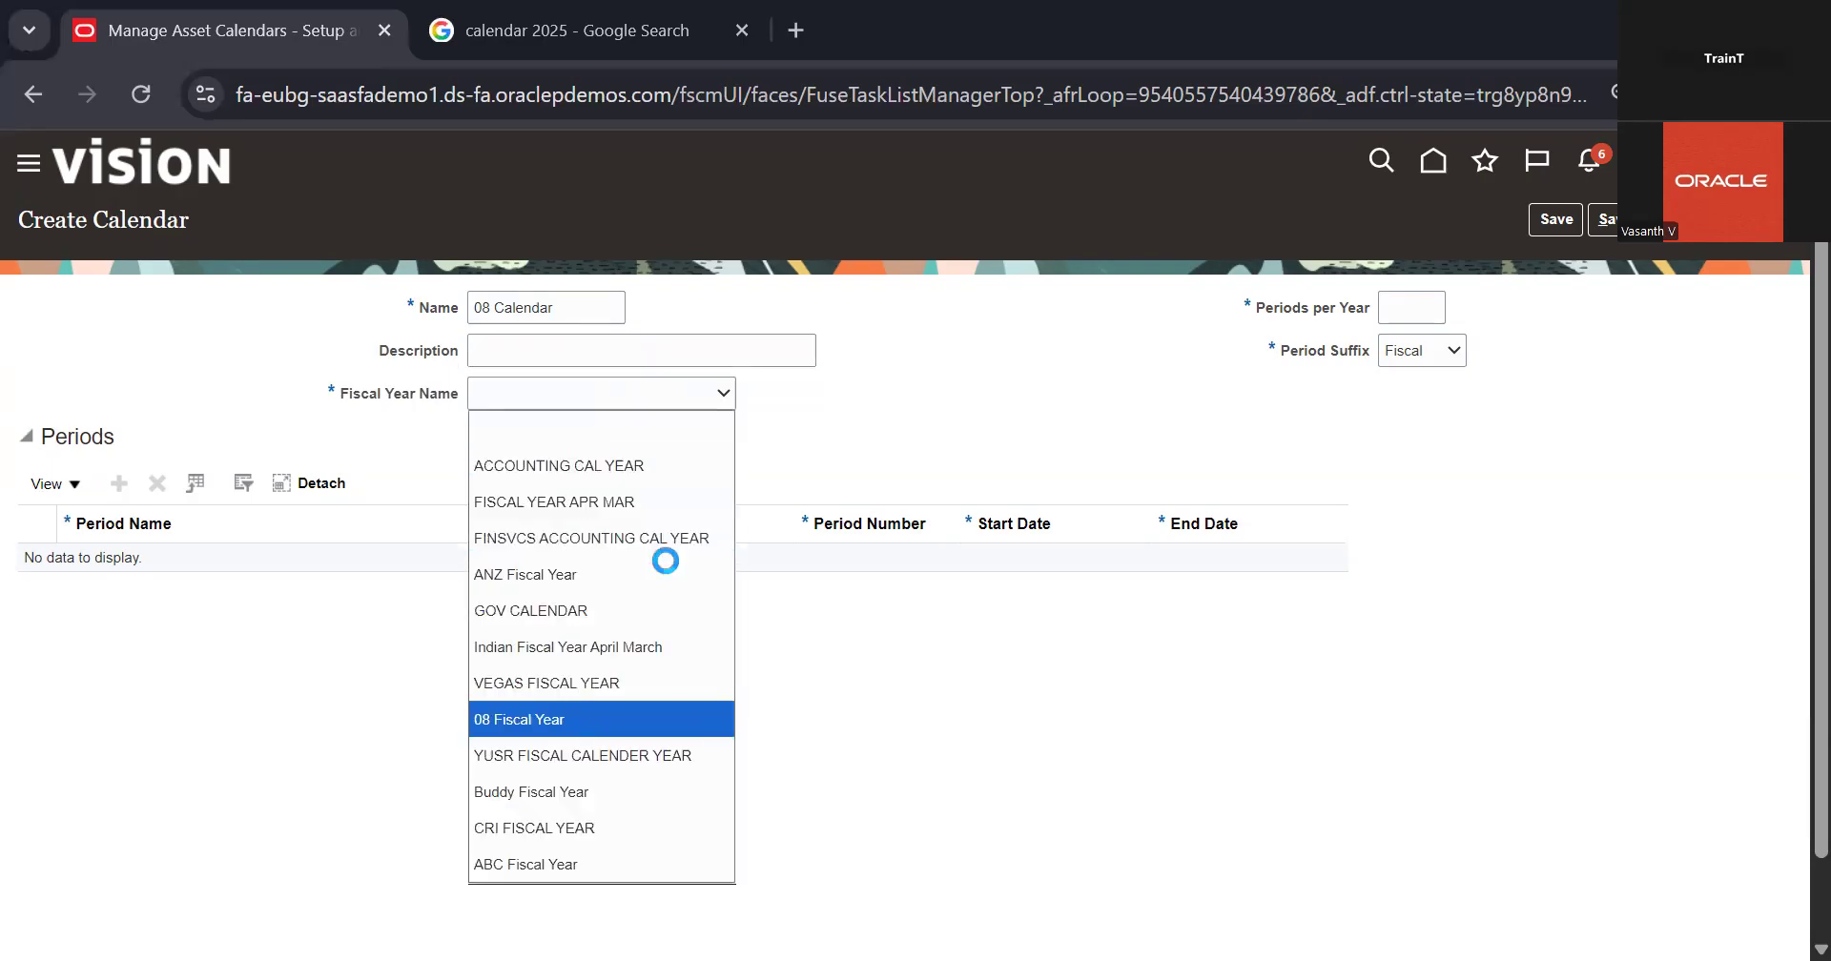
pyautogui.click(1401, 307)
pyautogui.write('12')
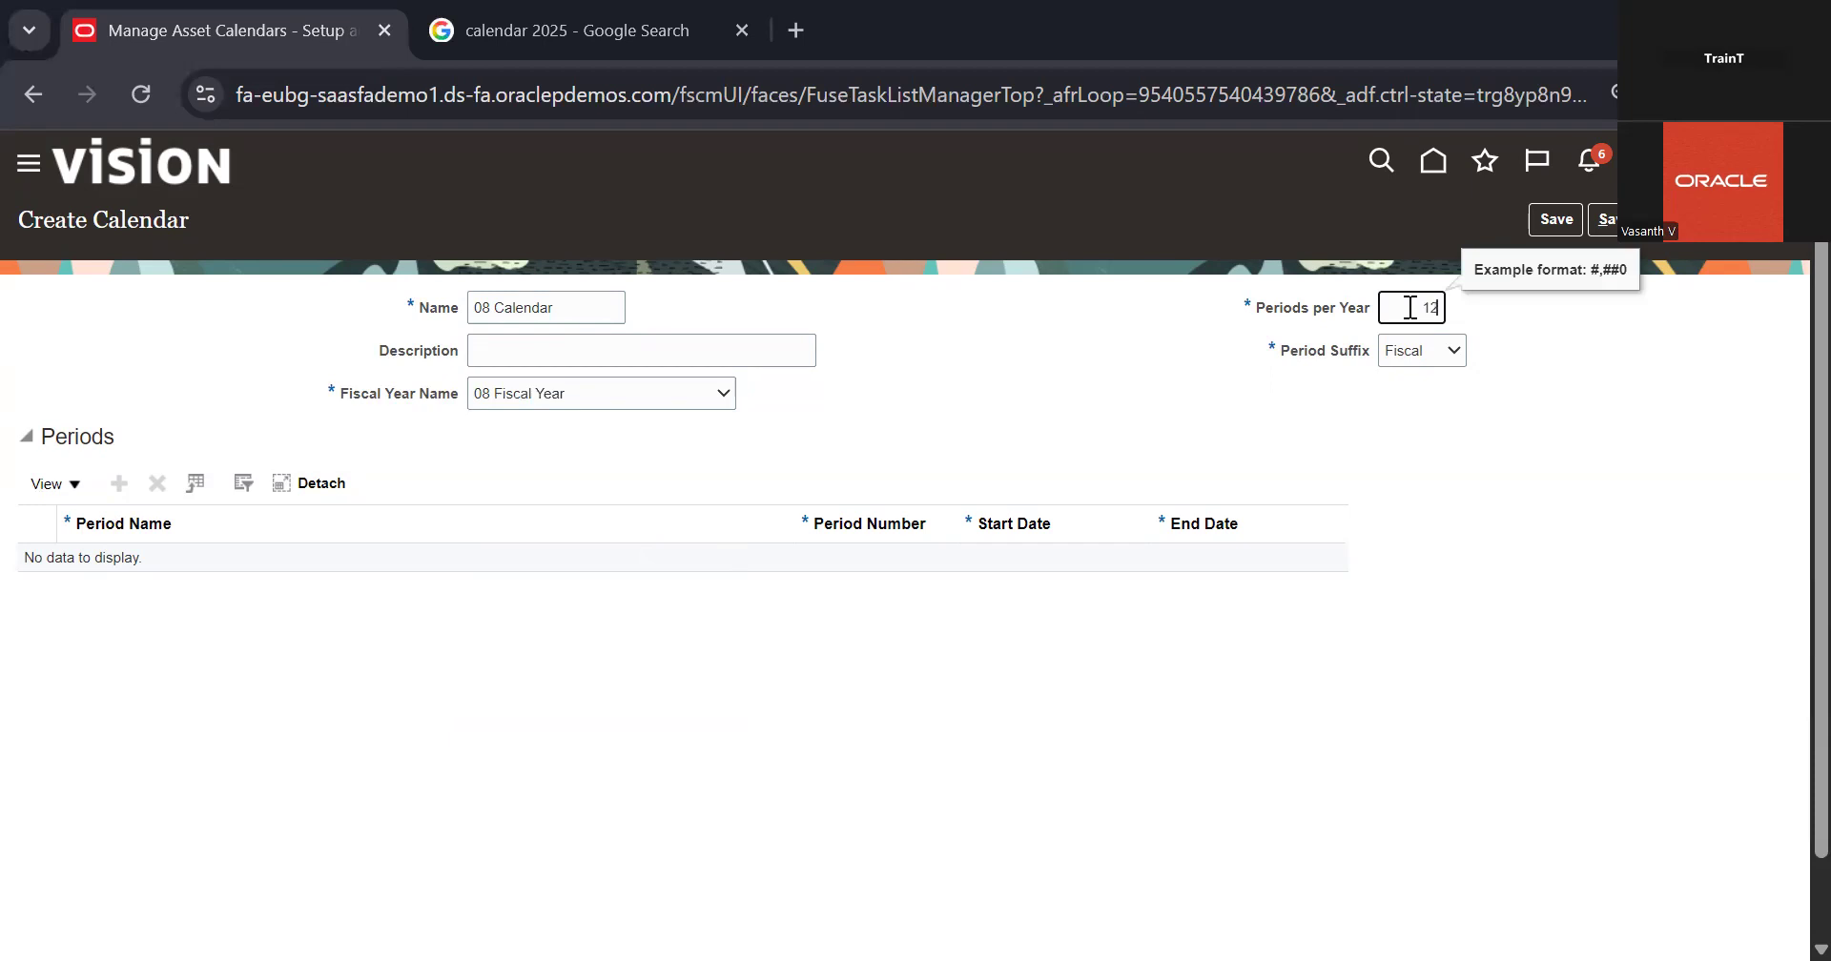
pyautogui.click(1668, 482)
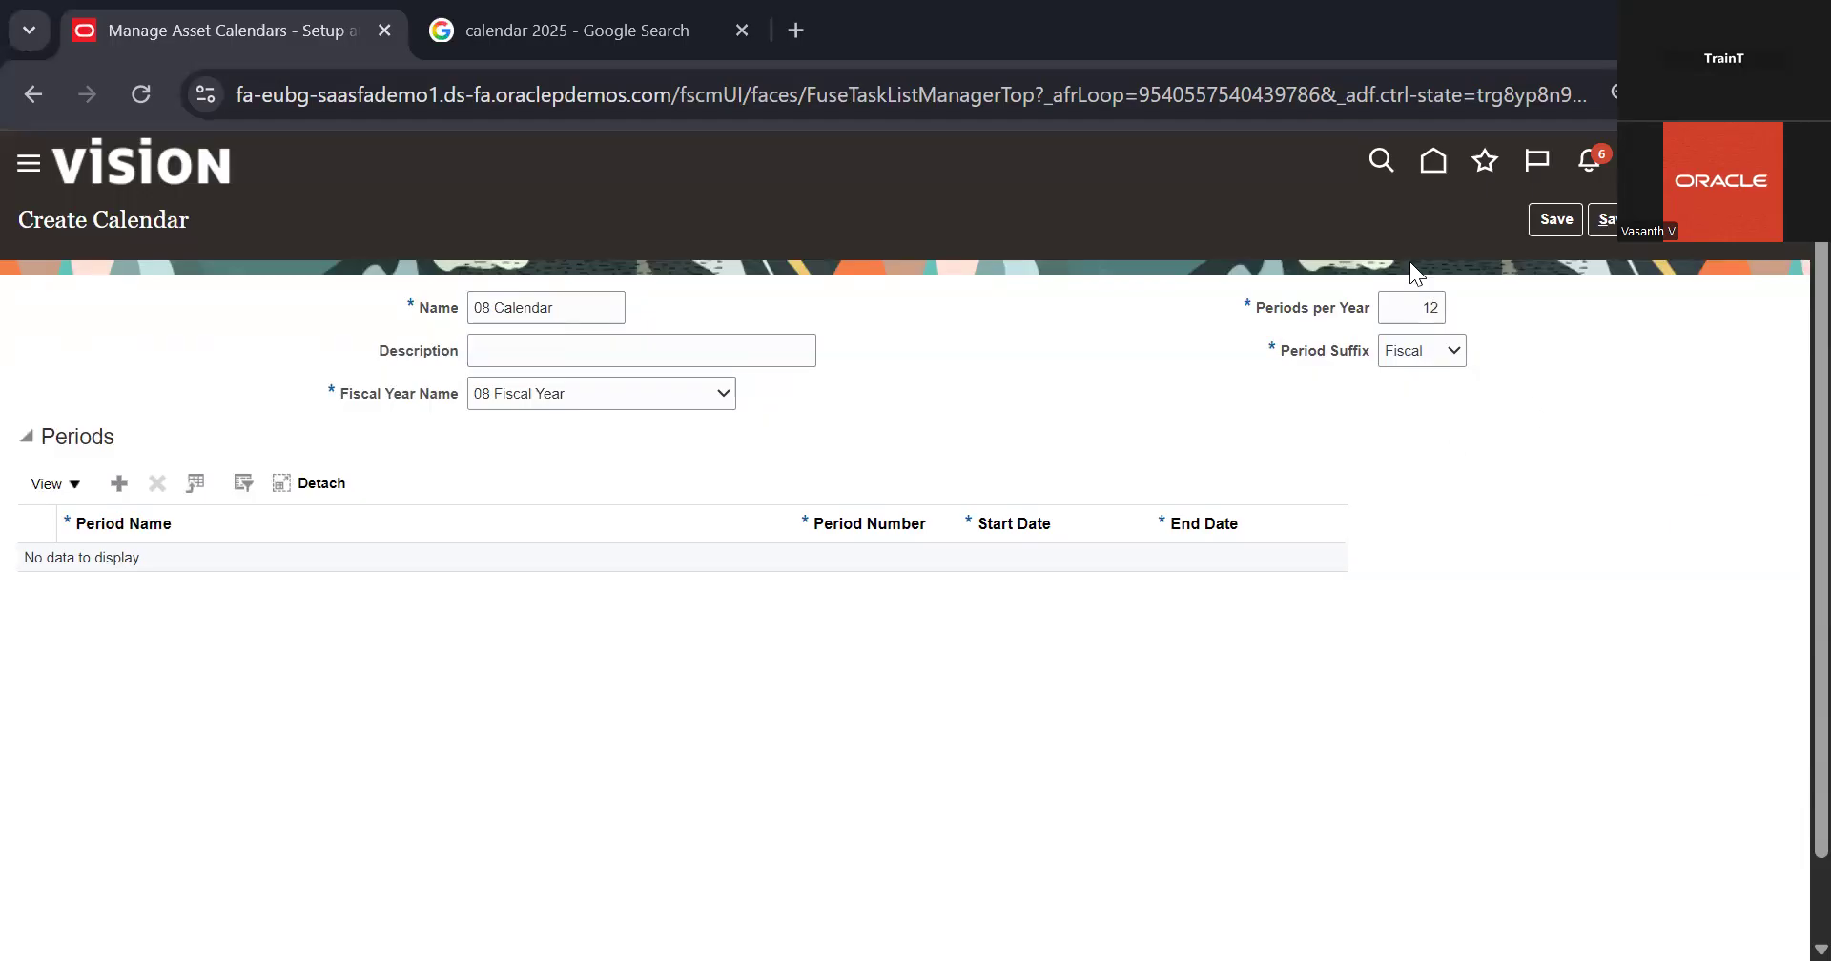
# Step: Add the first period row to the 08 Calendar, keeping the Fiscal period suffix, and name the period Jan
pyautogui.scroll(-1, 1413, 273)
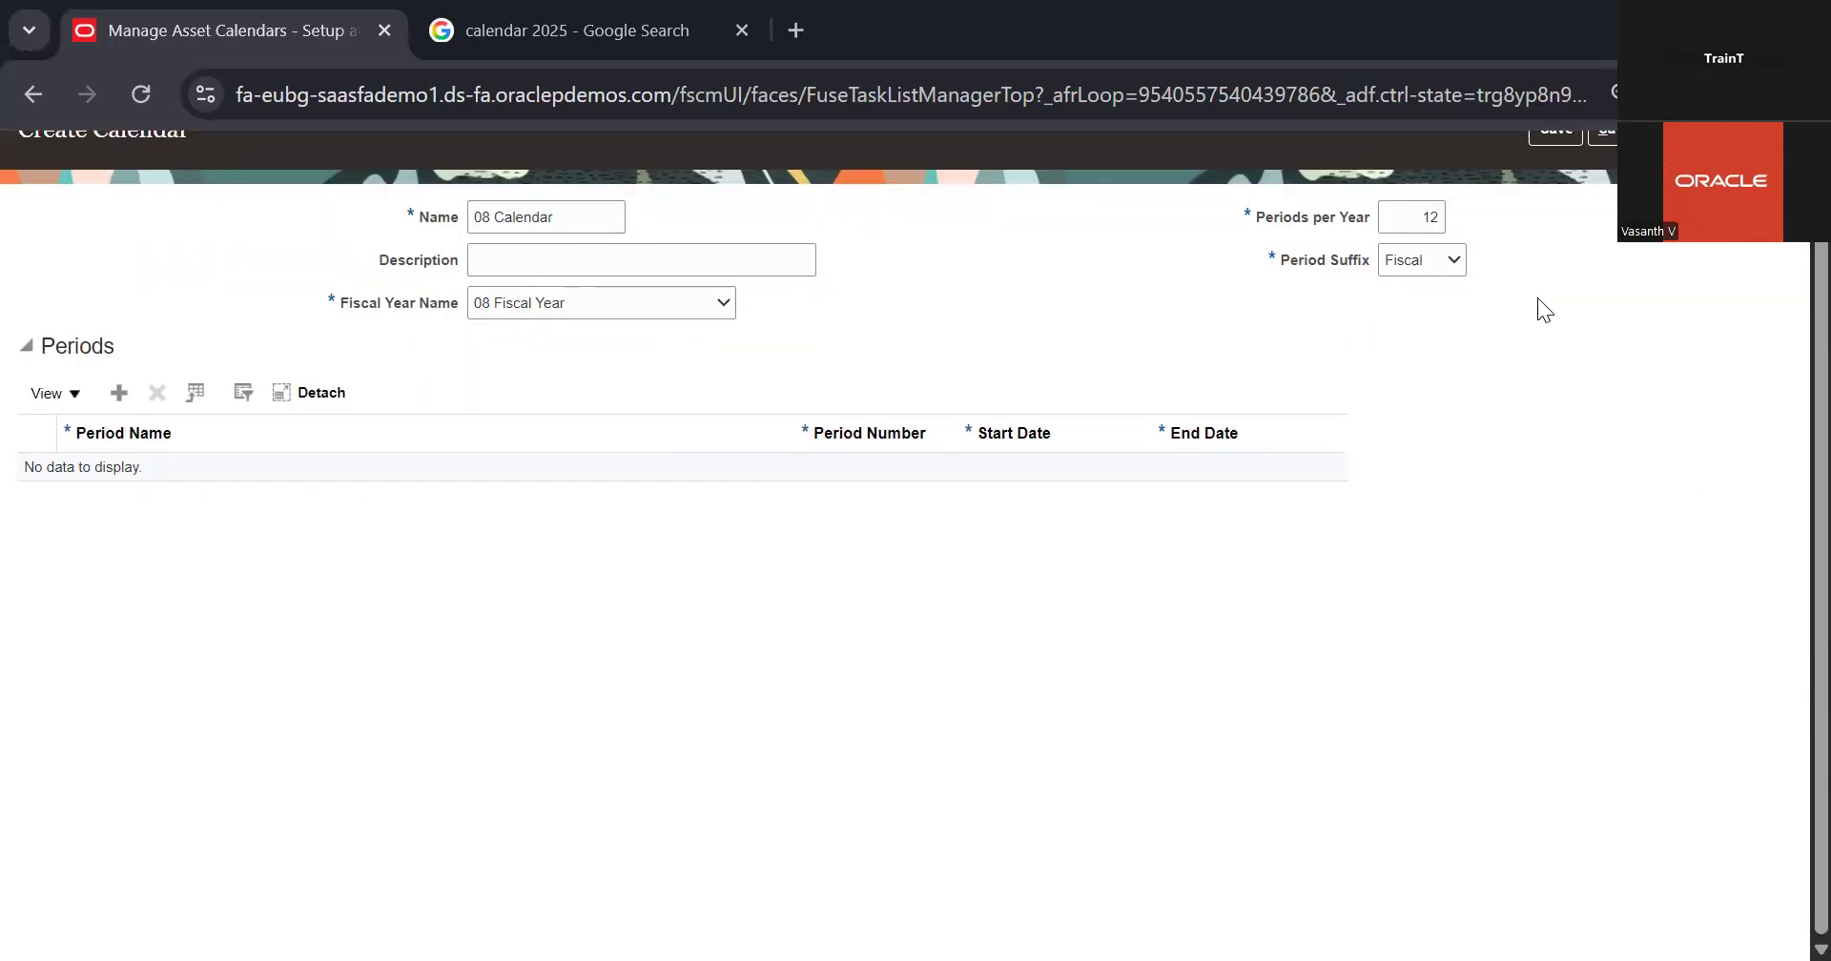
pyautogui.click(1452, 259)
pyautogui.scroll(1, 120, 484)
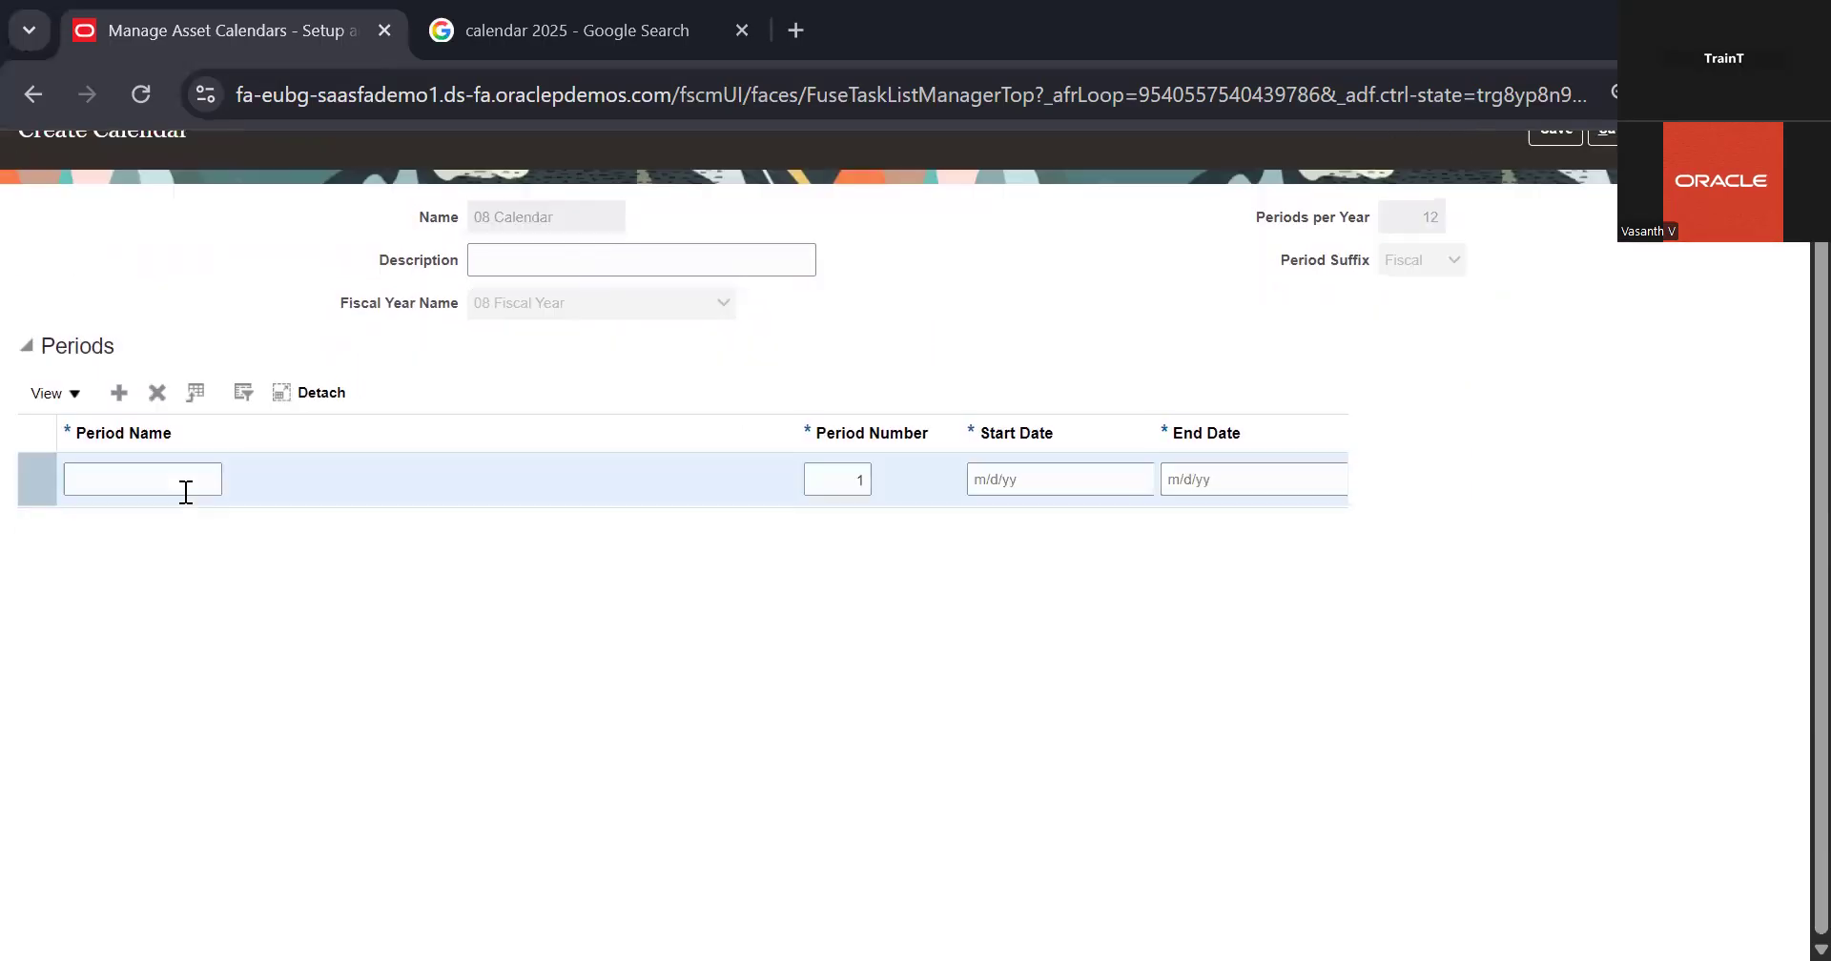
pyautogui.click(186, 492)
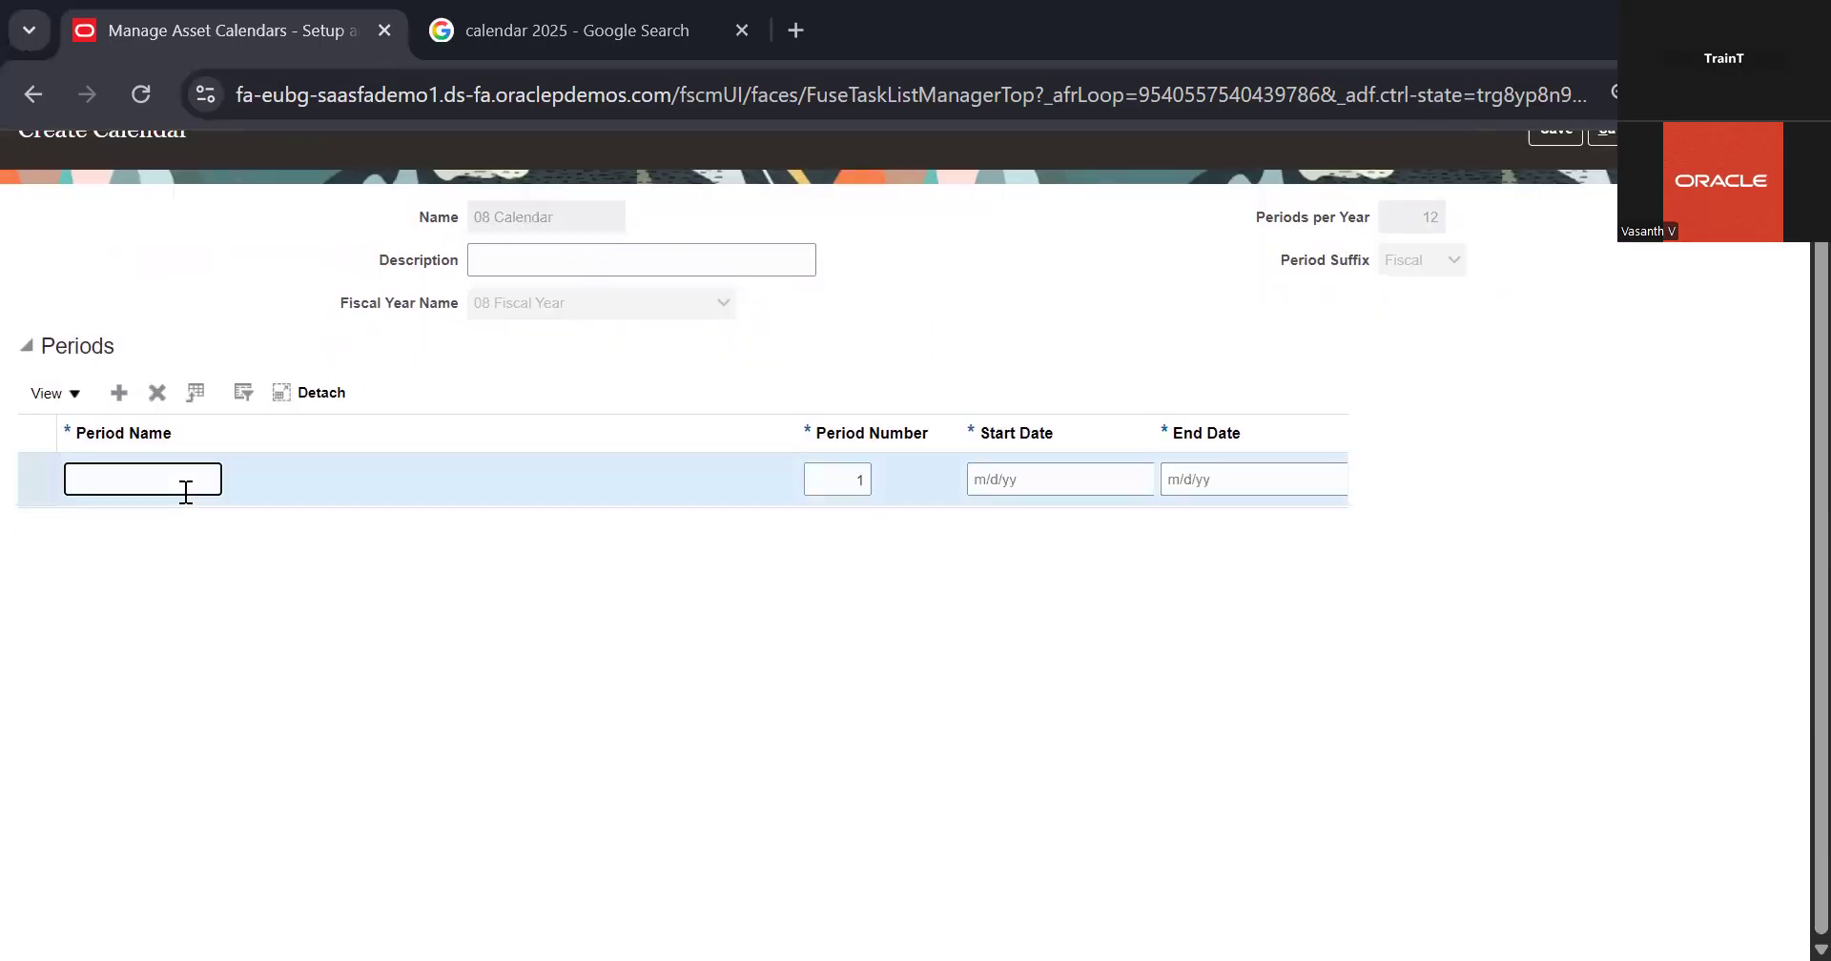
pyautogui.write('Jan')
pyautogui.click(432, 543)
pyautogui.click(197, 488)
pyautogui.write('2')
pyautogui.press('BackSpace')
pyautogui.press('BackSpace')
pyautogui.scroll(1, 534, 387)
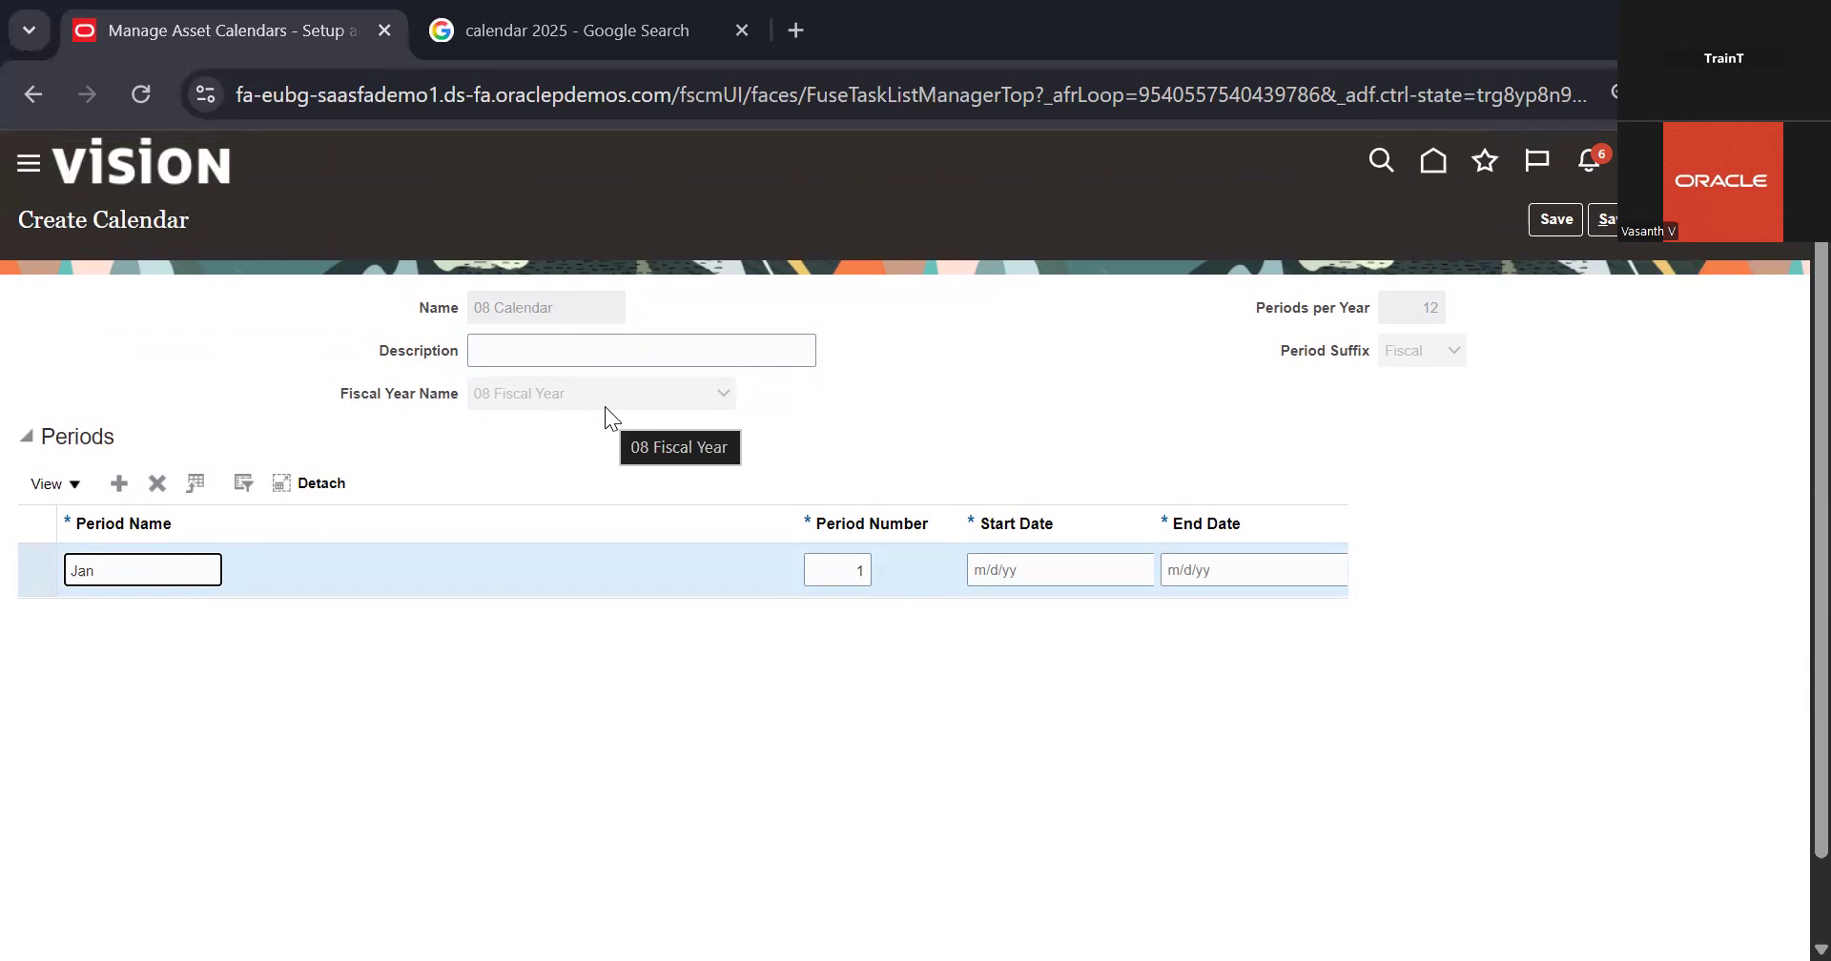
# Step: Set the start date of the Jan period to 1/1/22
pyautogui.click(985, 566)
pyautogui.write('1/')
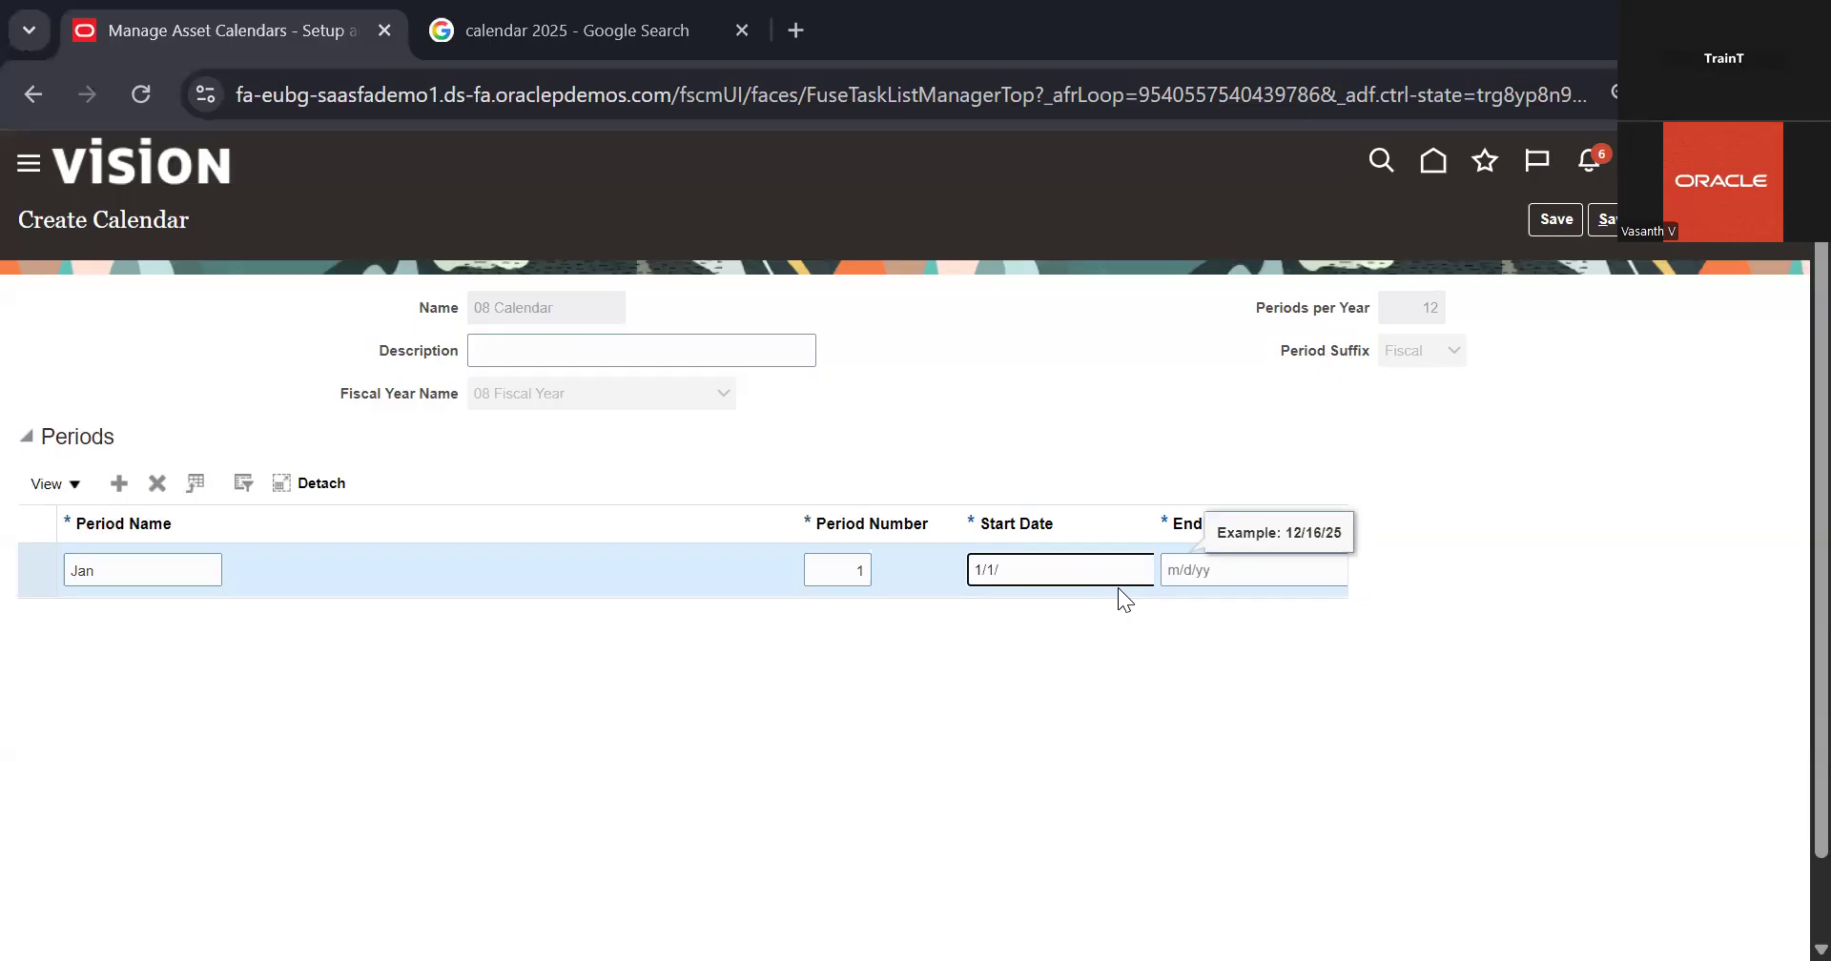
pyautogui.write('1/22')
pyautogui.click(1175, 590)
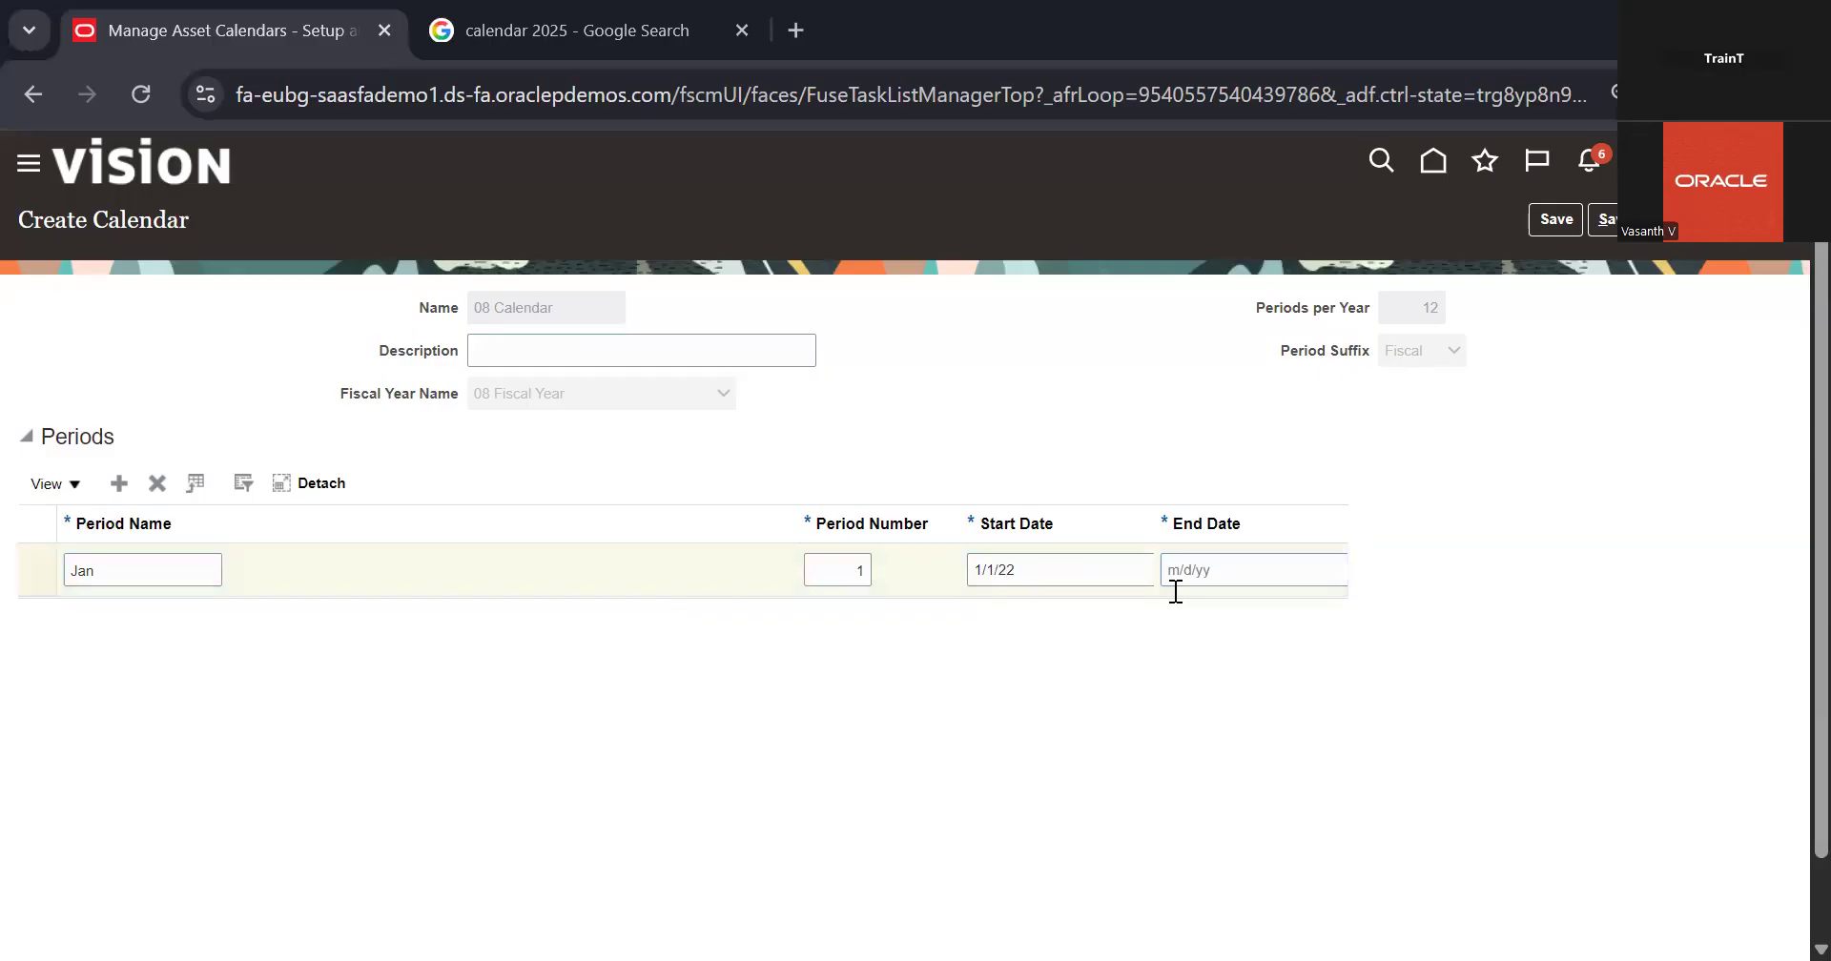